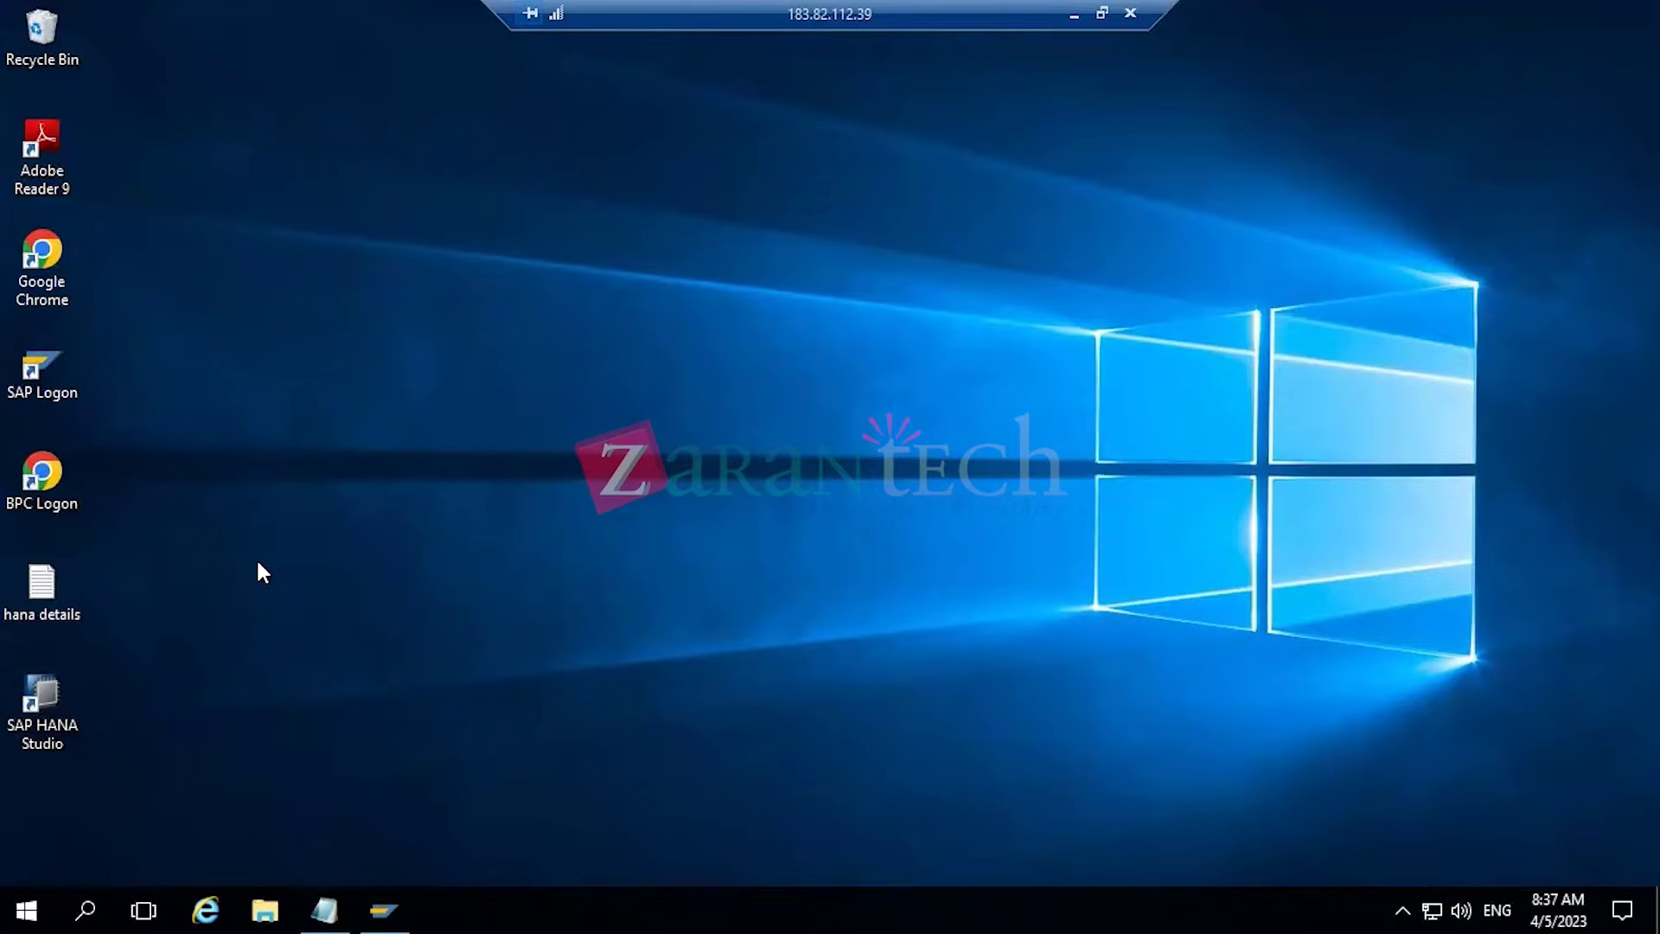
- Review the systems listed in the Local workspace of SAP Logon and close it
double_click(64, 357)
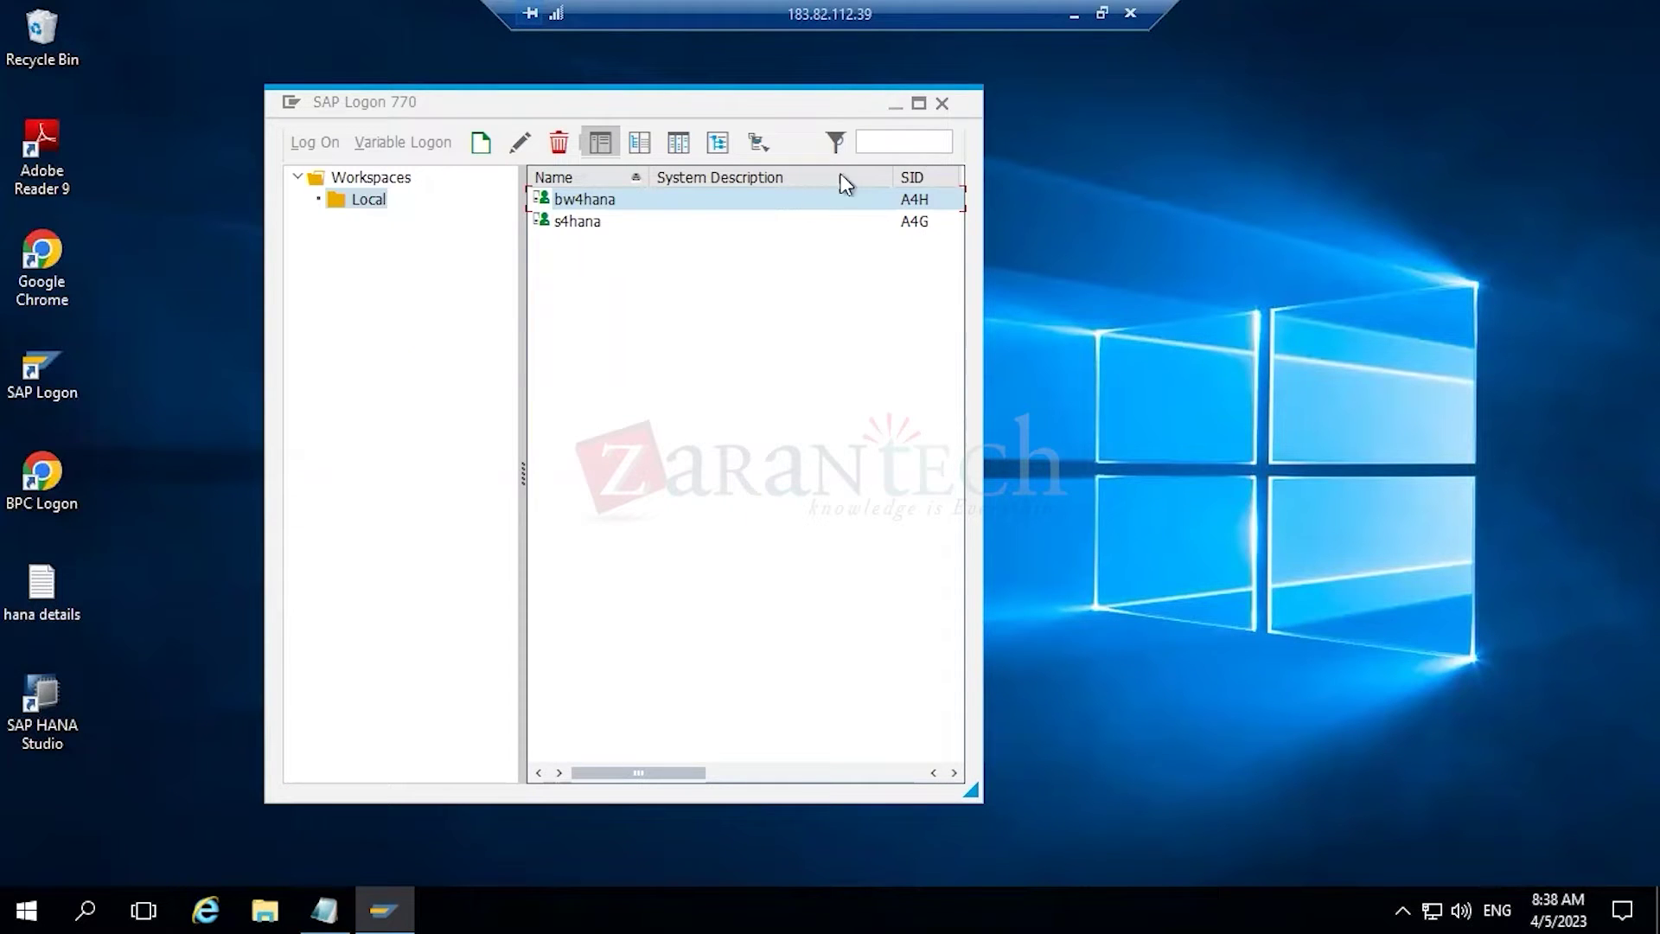
left_click(946, 105)
left_click(45, 696)
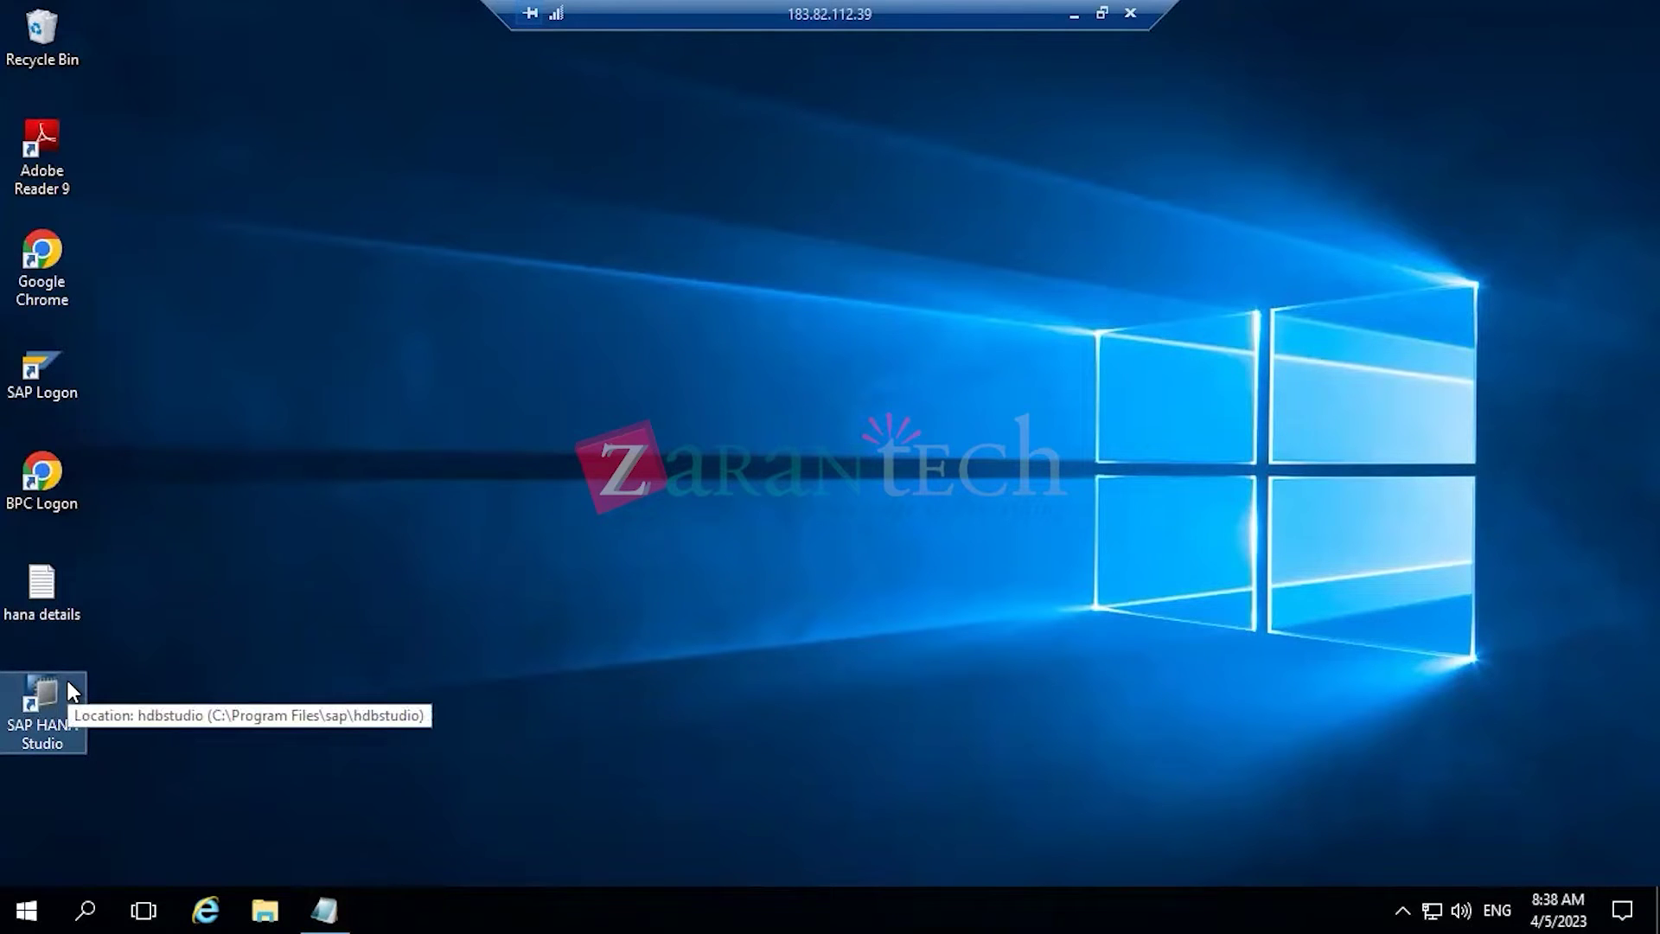
- Search Windows for ODBC and open the 32-bit ODBC Data Sources administrator
left_click(6, 903)
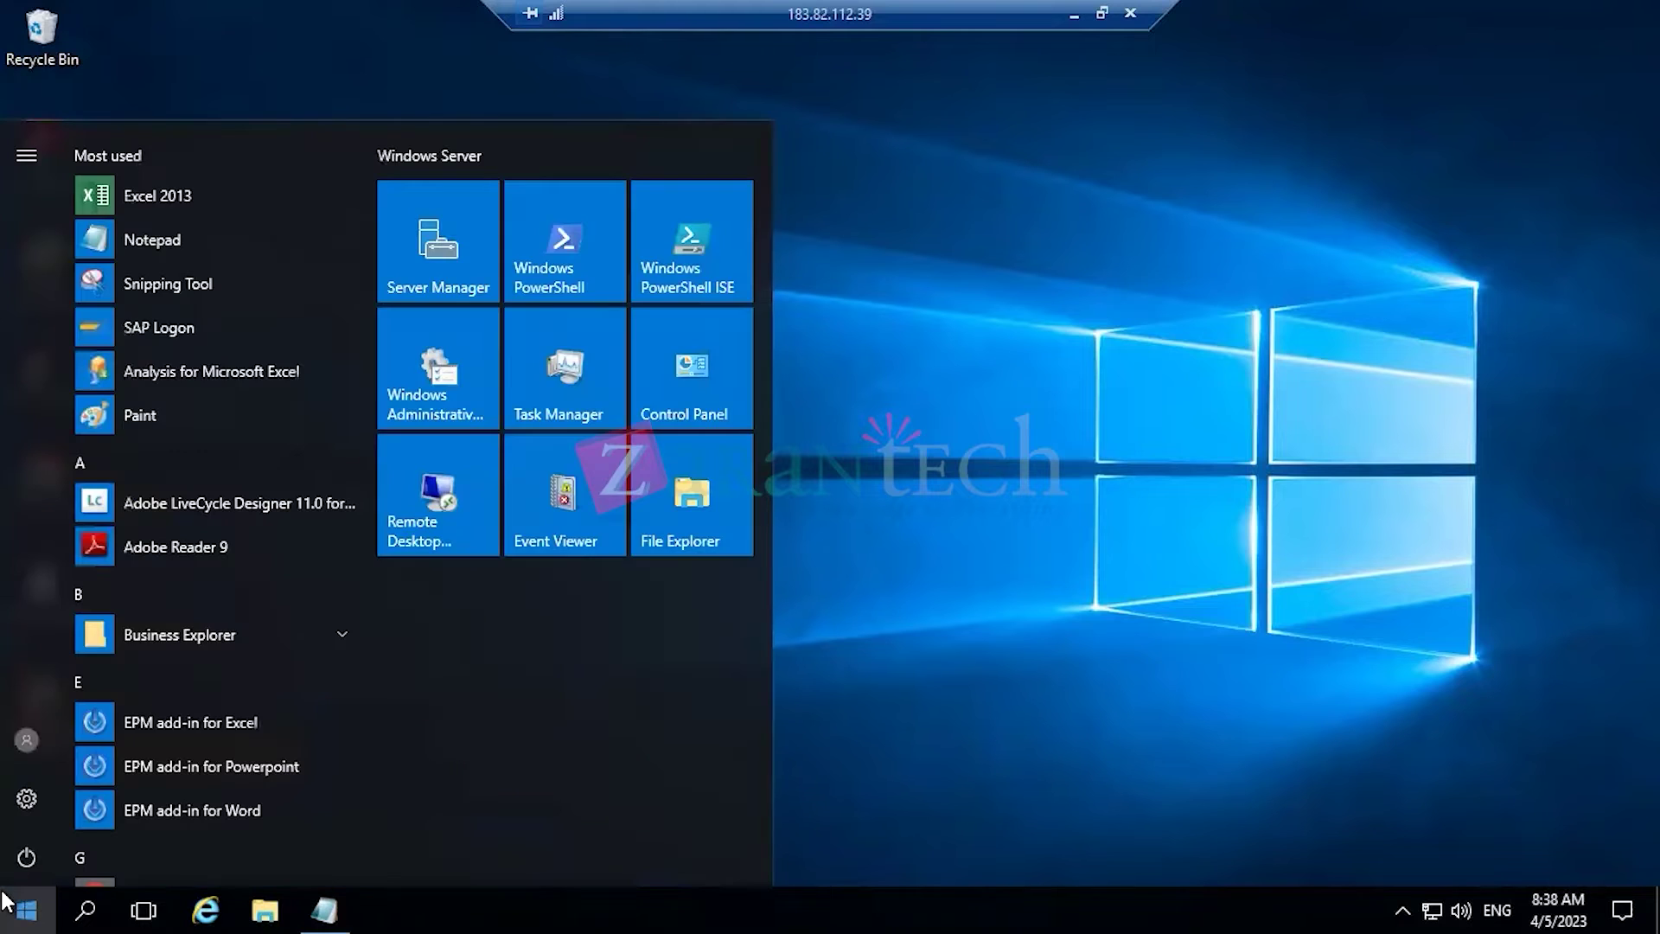
type("J")
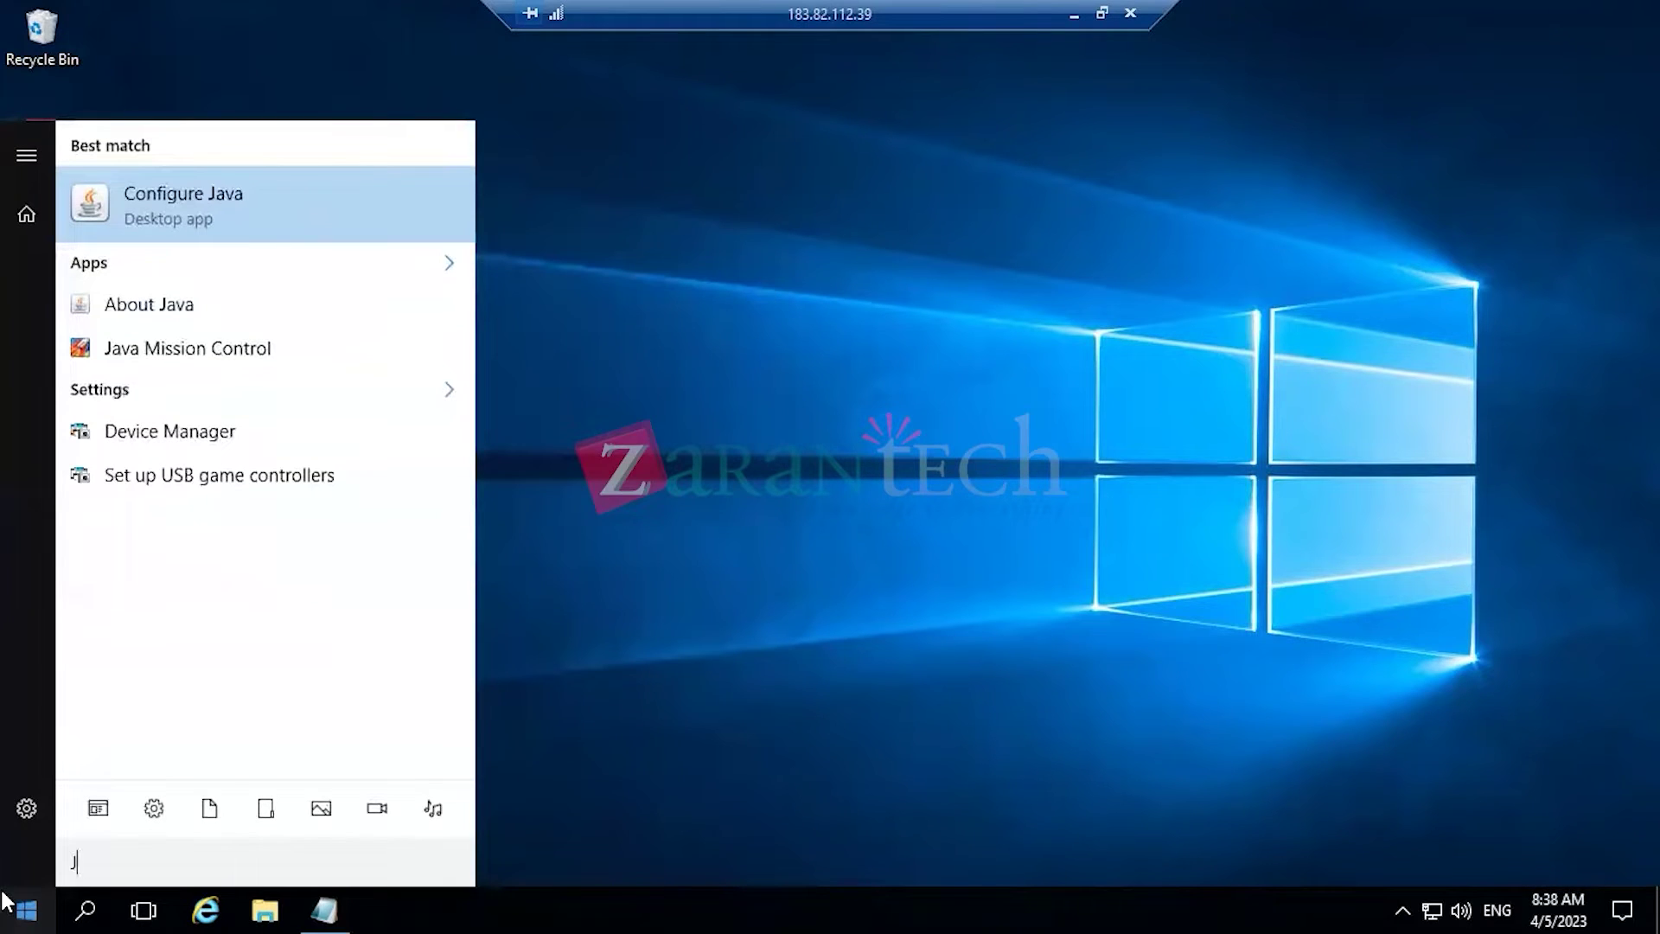
key("BackSpace")
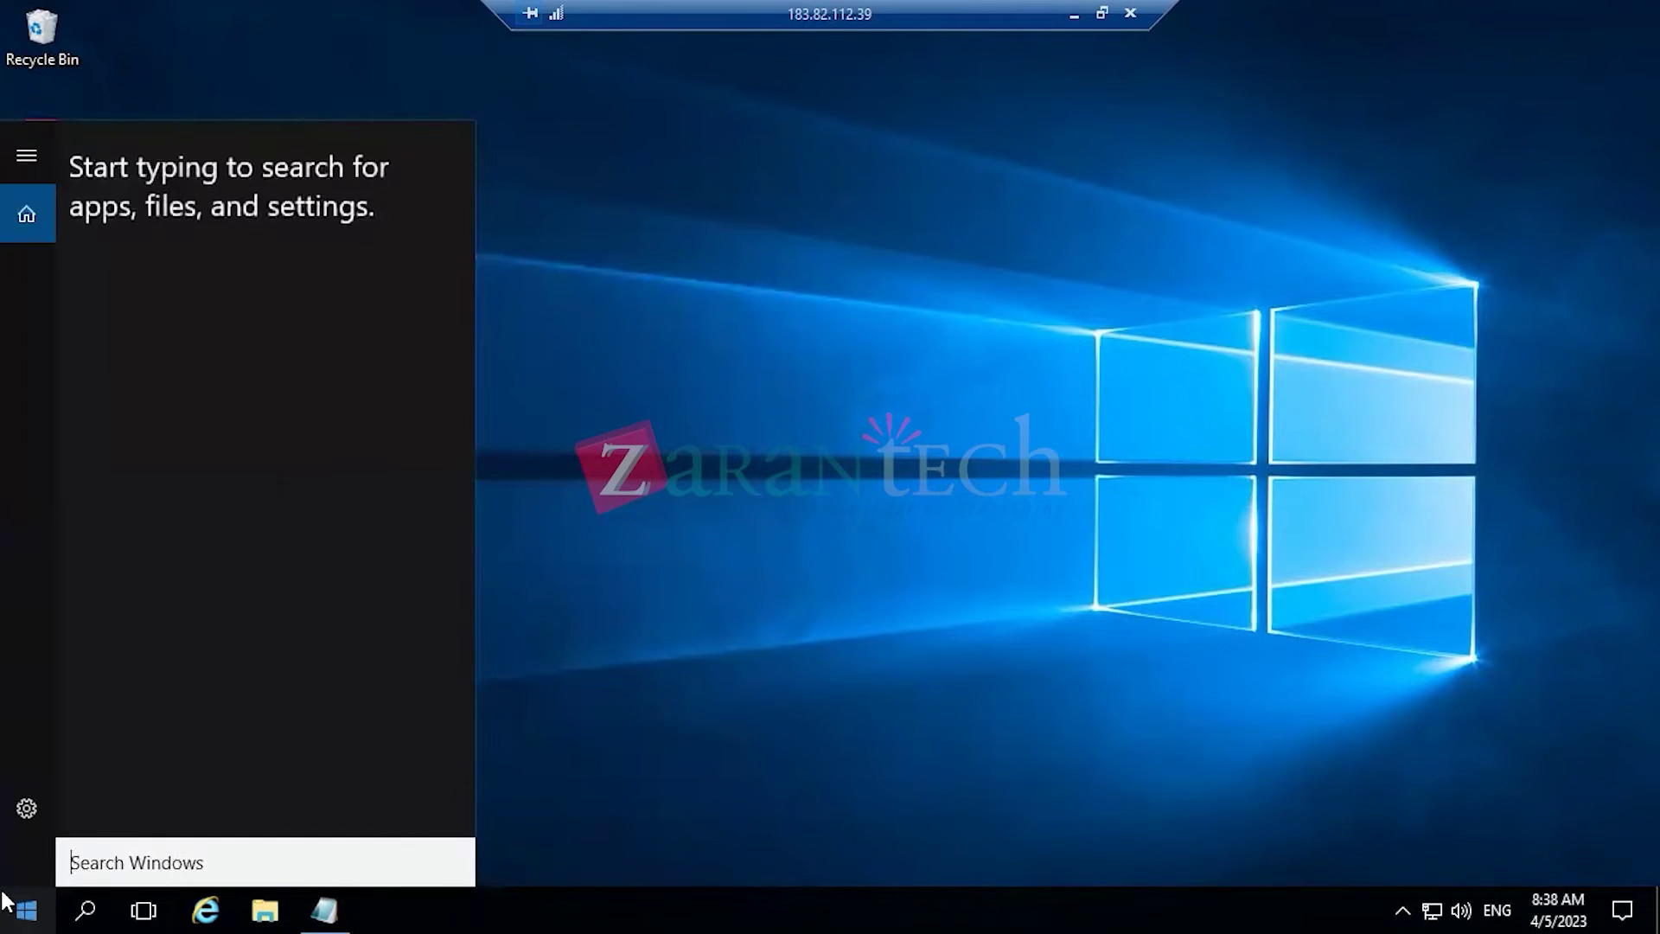
type("ODBC")
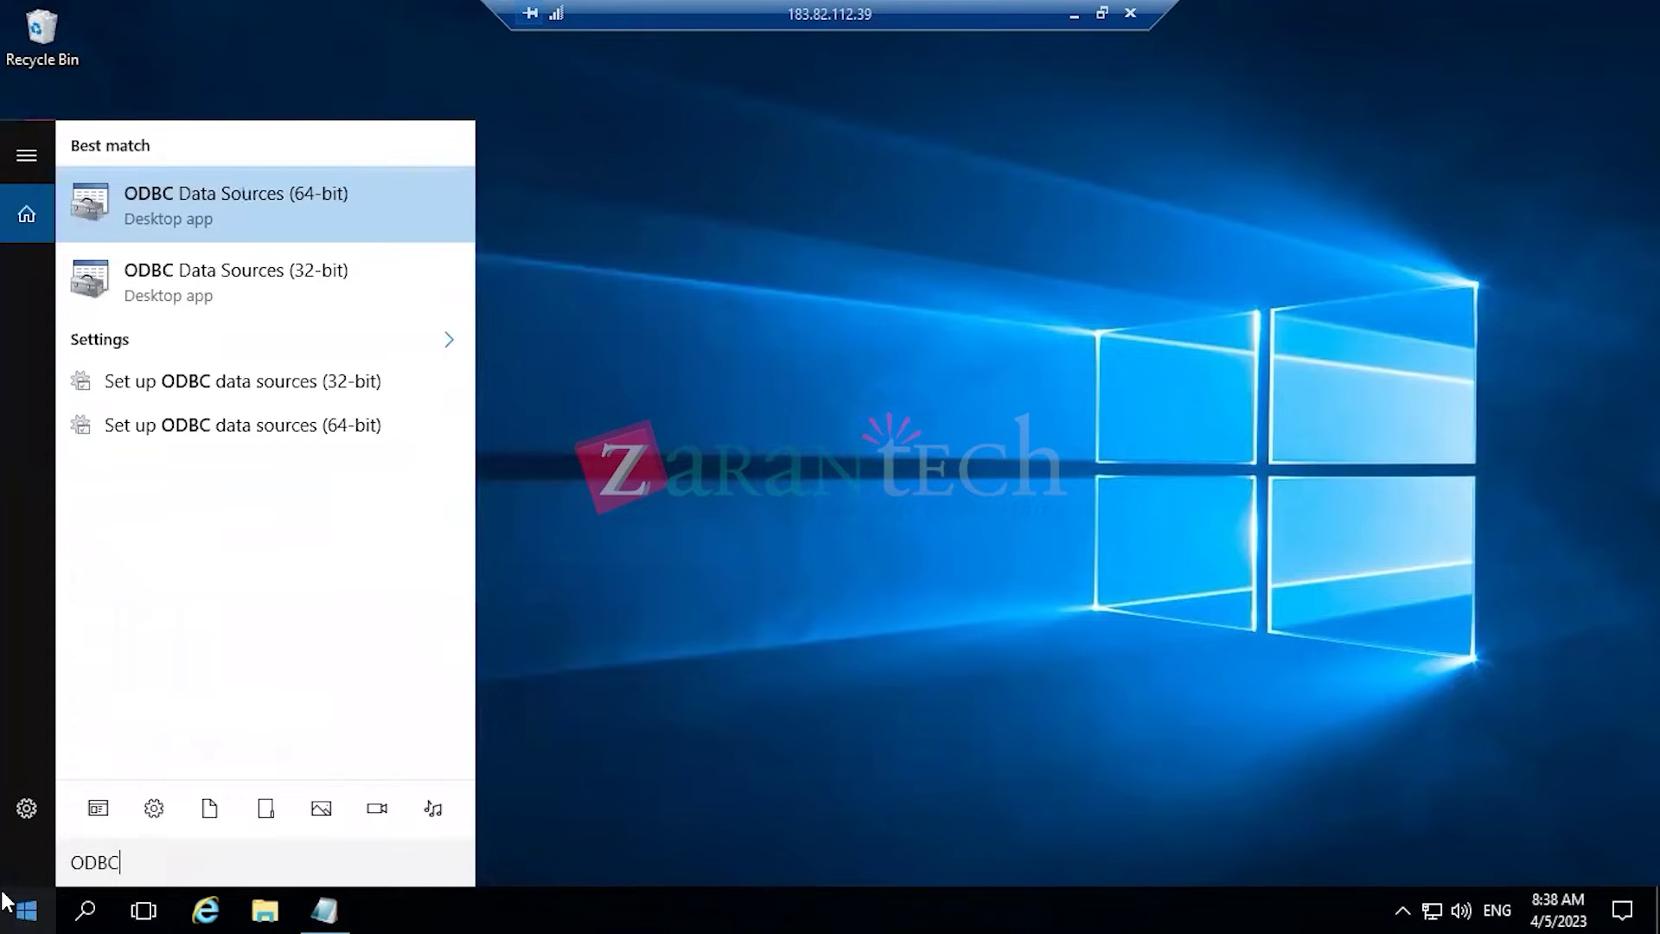
left_click(285, 271)
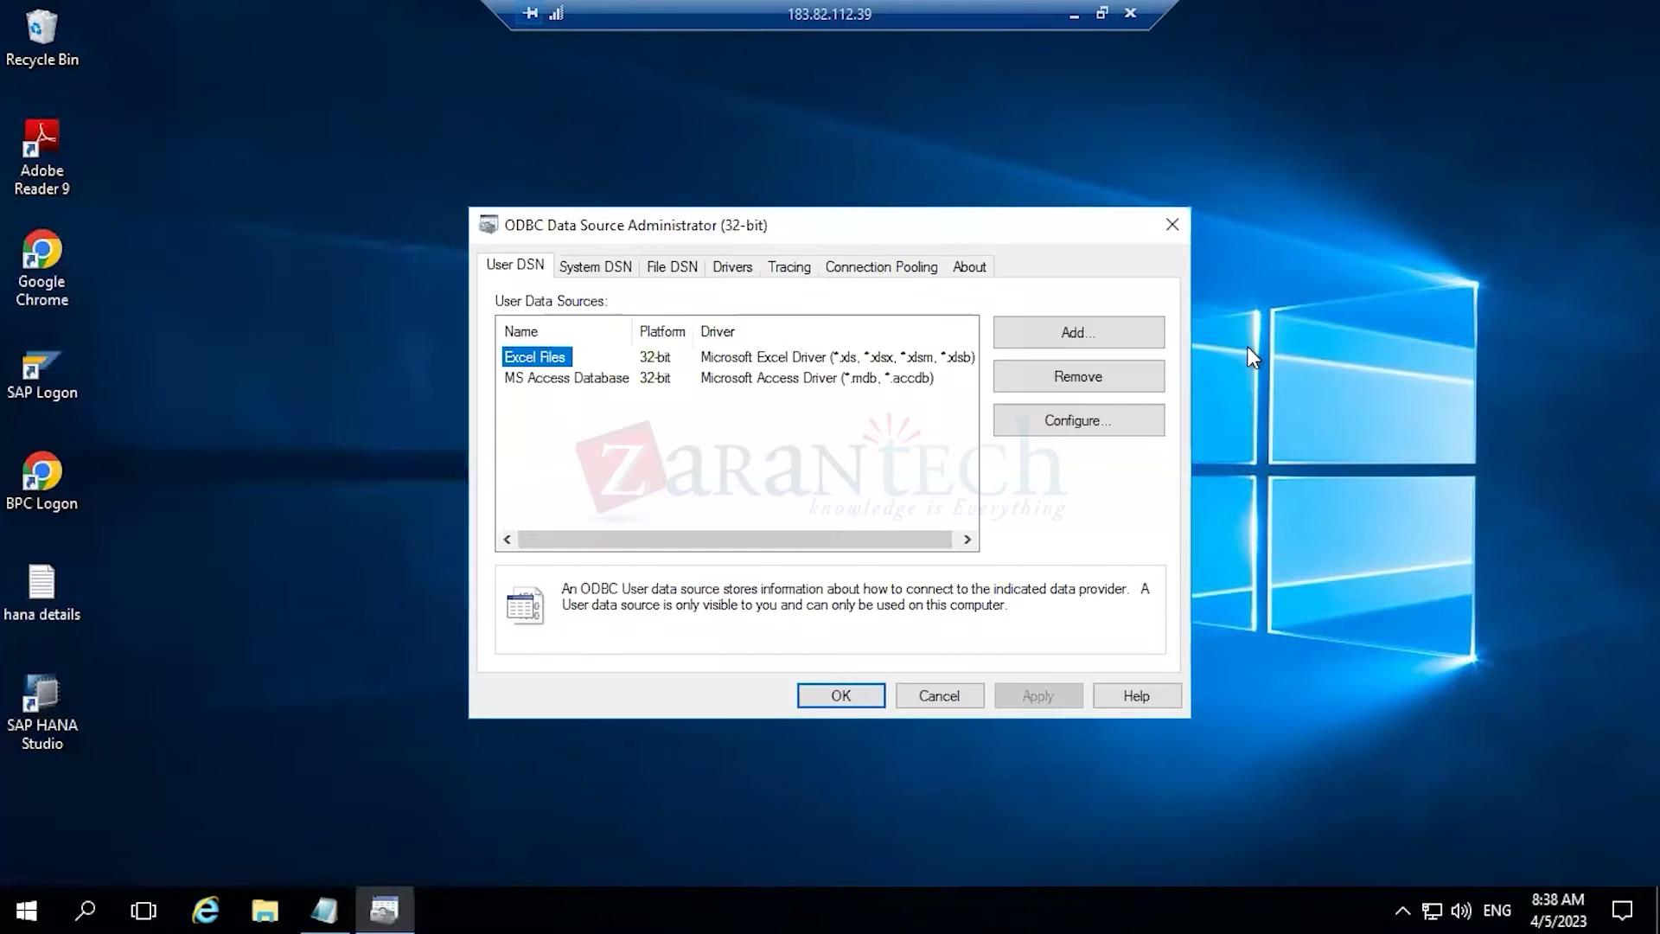
- Review the user and system data sources, dismiss the privileges warning, and close the ODBC administrator
left_click(600, 377)
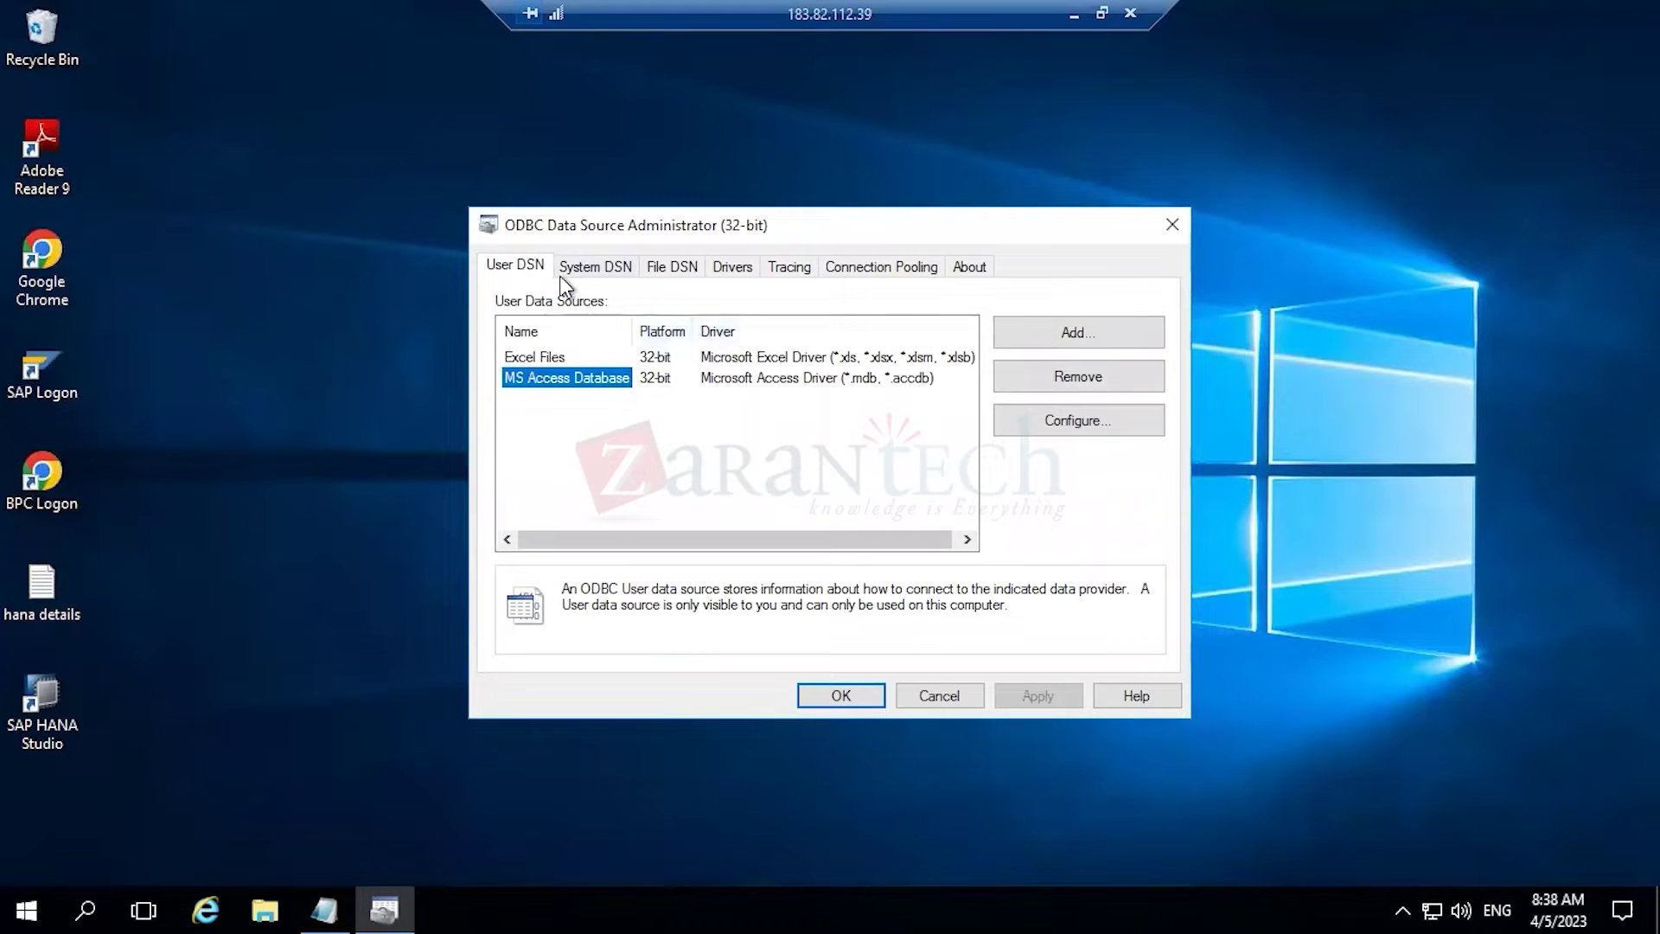
left_click(577, 261)
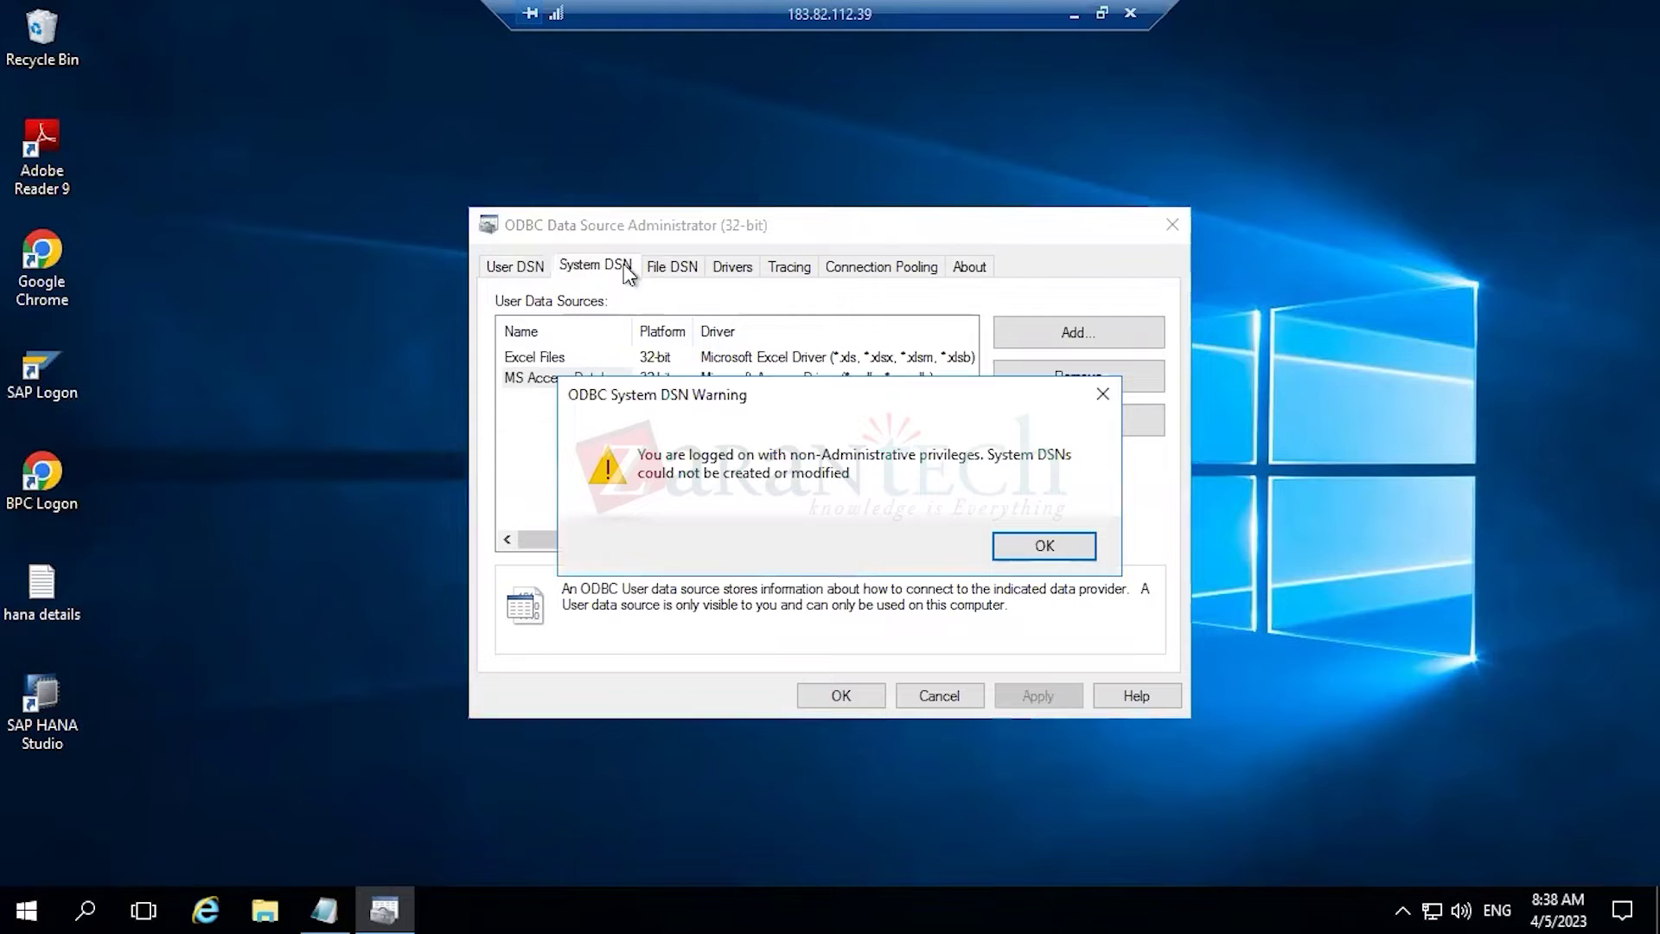
left_click(1061, 547)
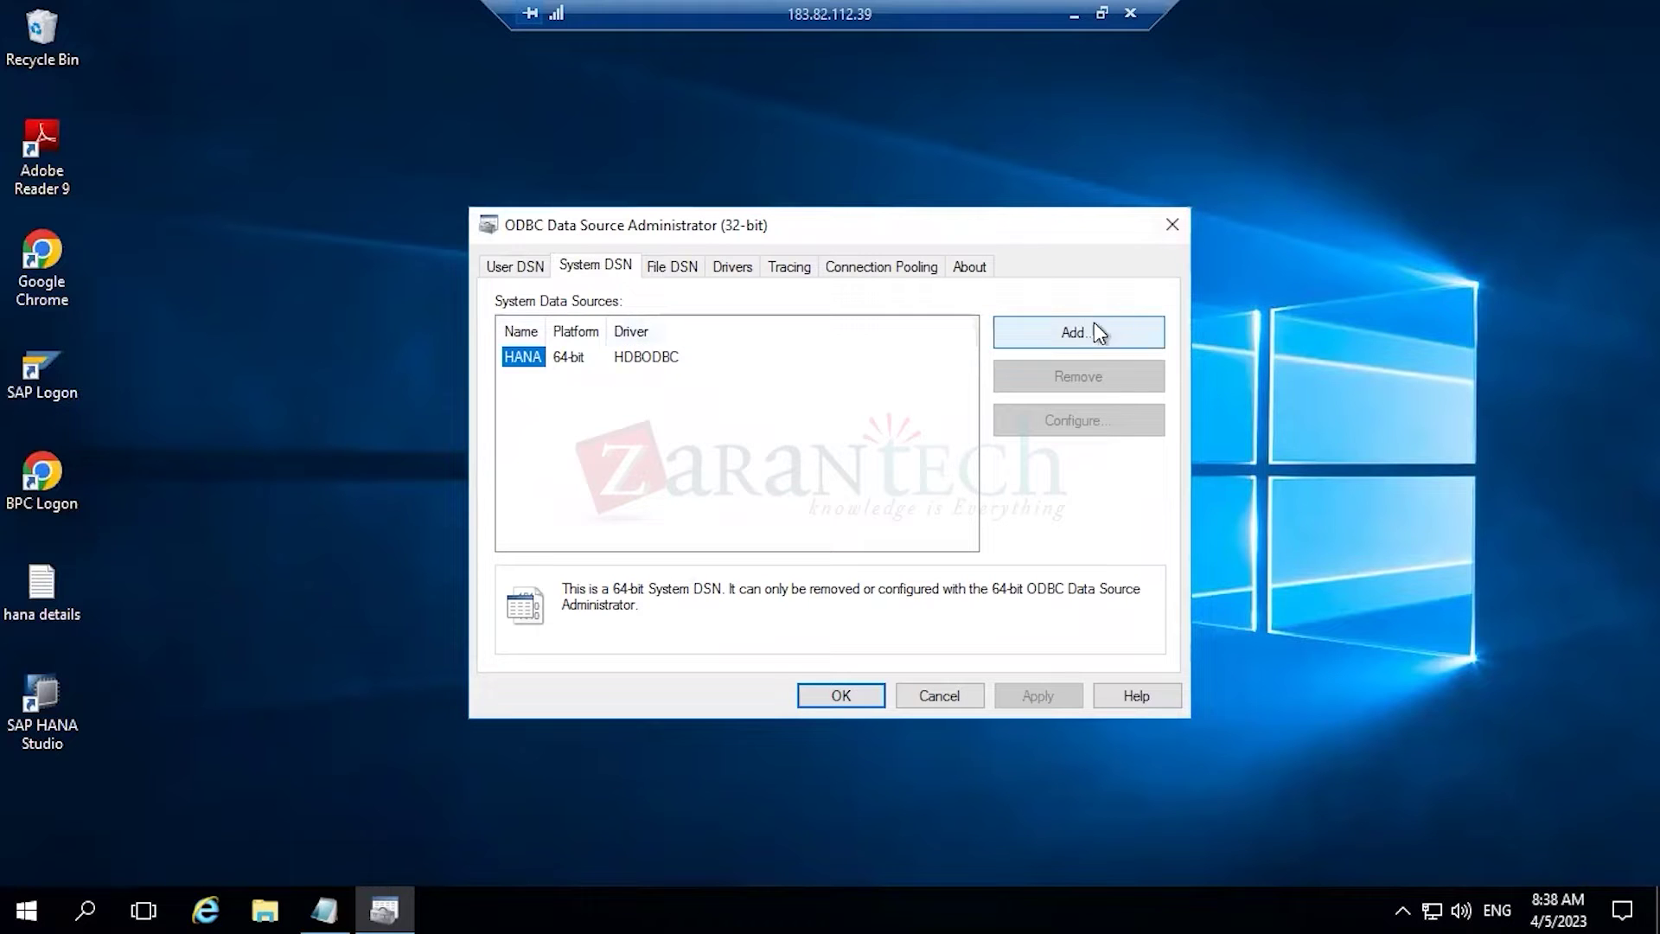
left_click(1158, 227)
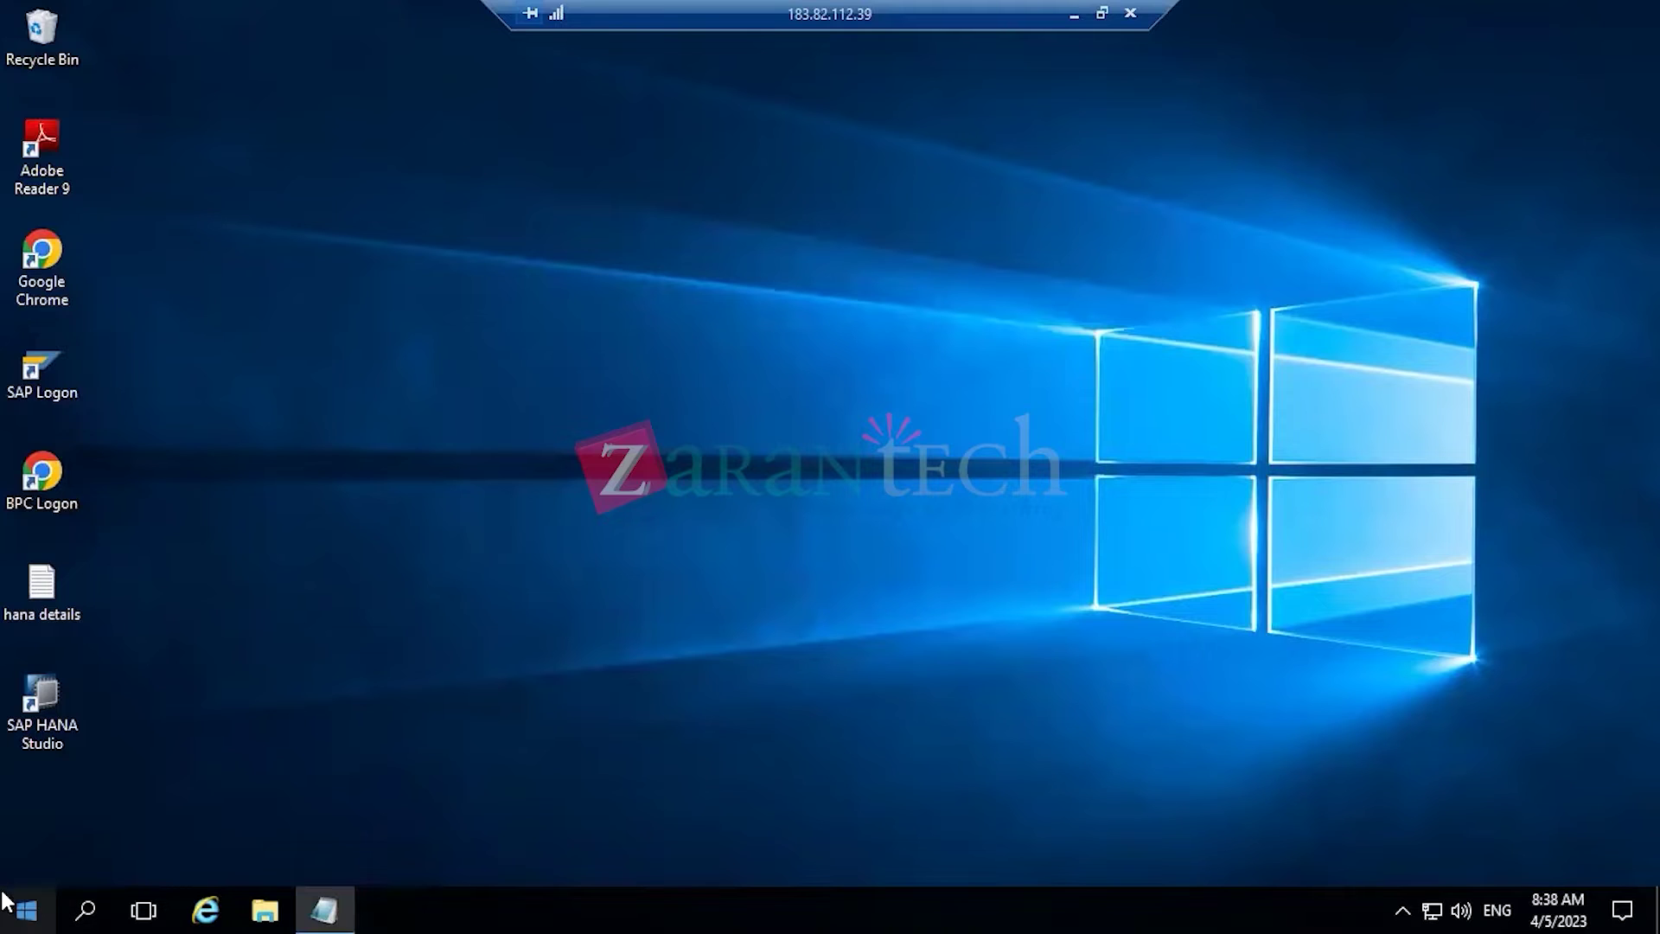
- Switch to Excel 2013 by starting it with a blank workbook
left_click(26, 909)
left_click(218, 194)
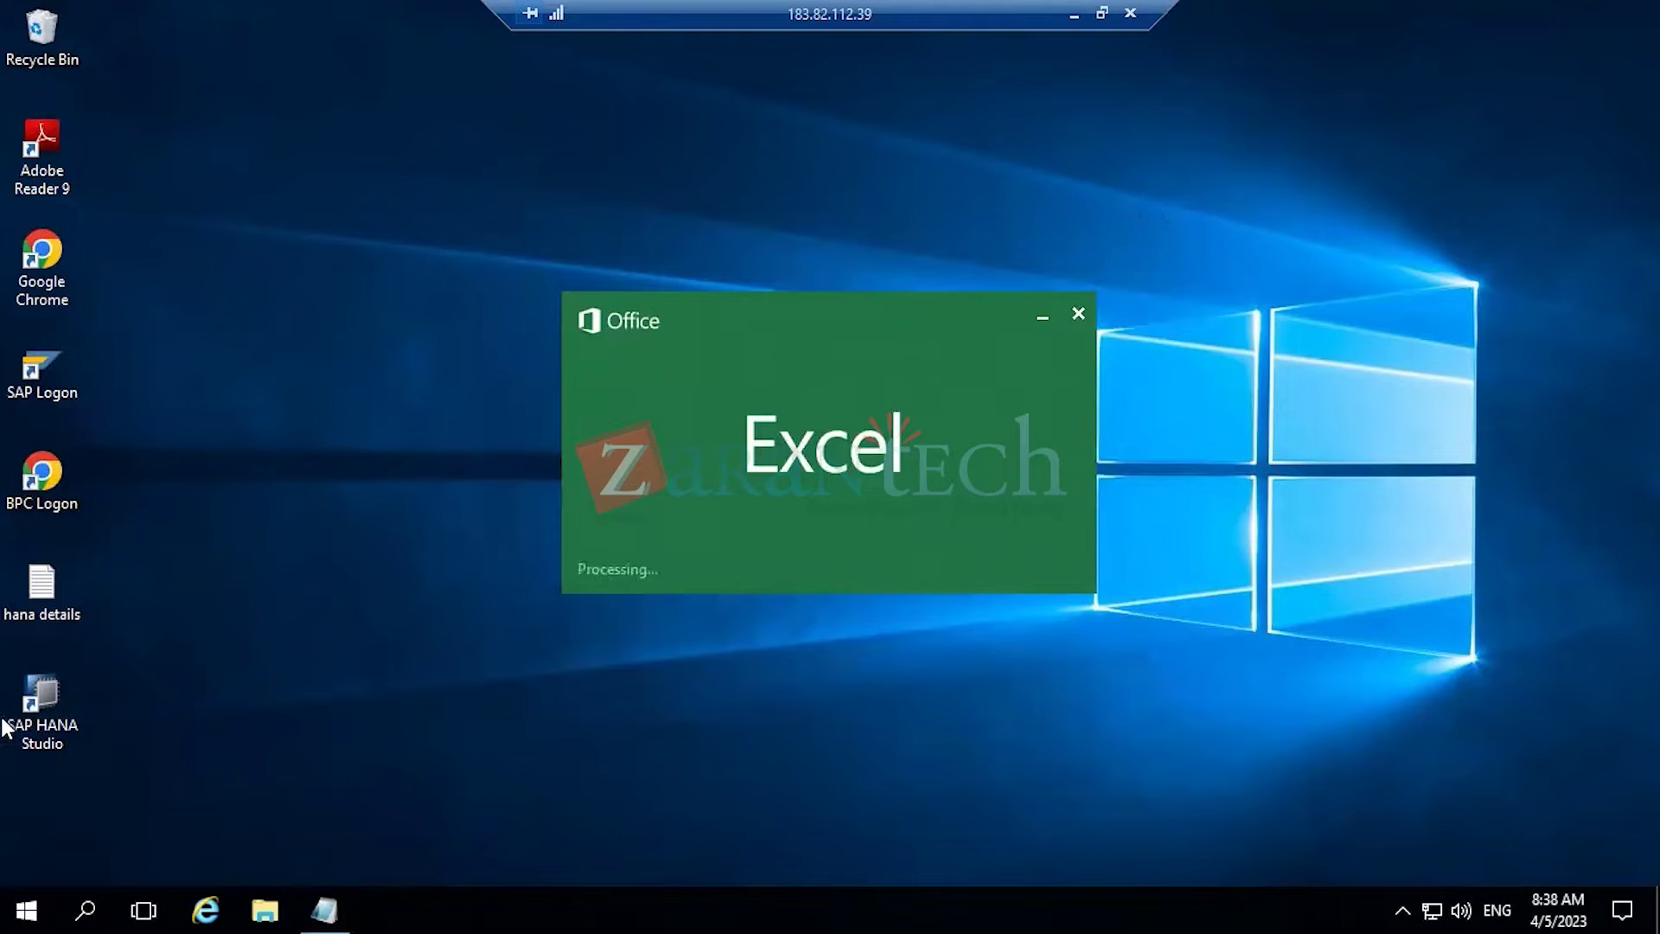
left_click(25, 904)
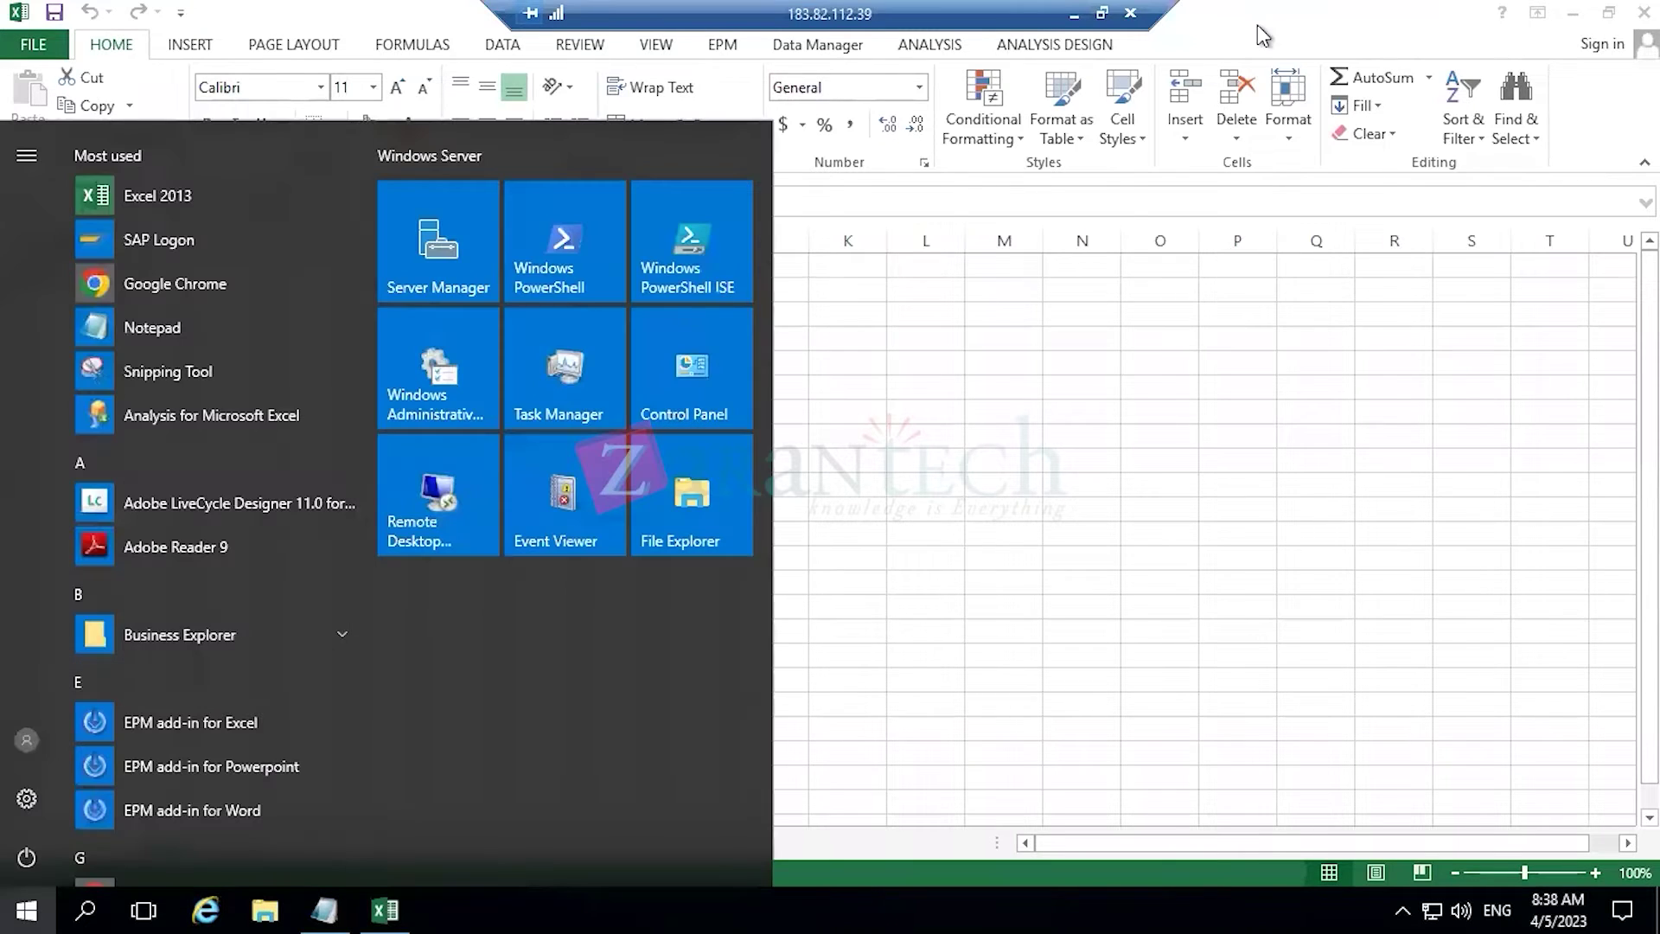
left_click(1091, 688)
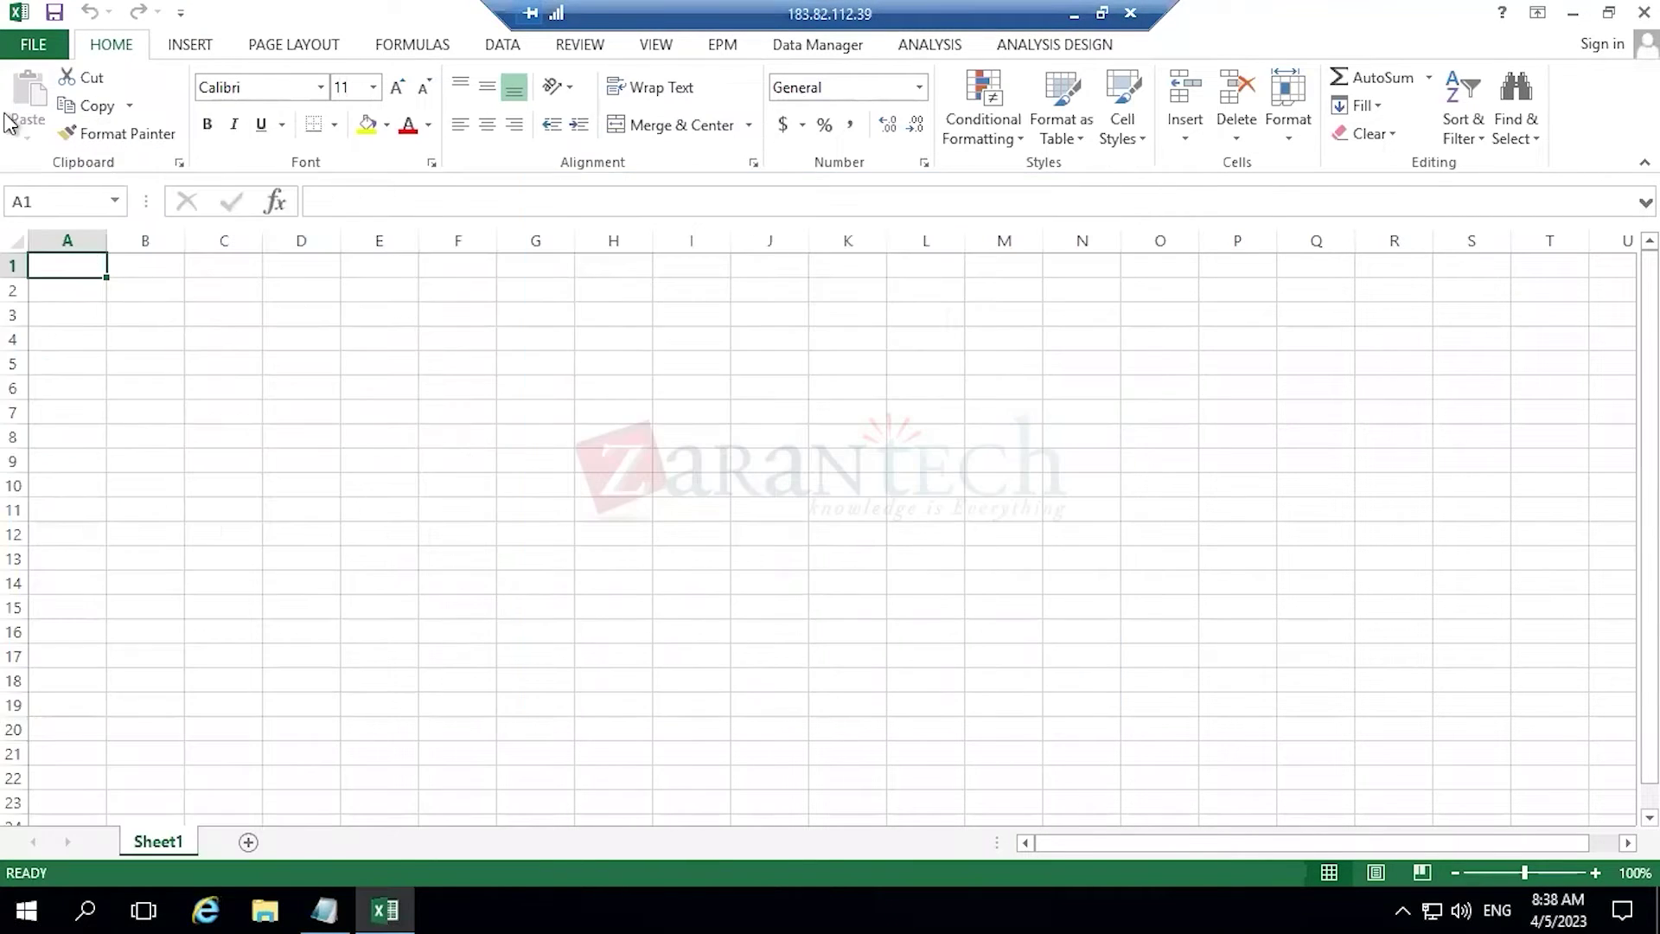
- View the Analysis page among the file options and return to the worksheet
left_click(35, 45)
left_click(74, 110)
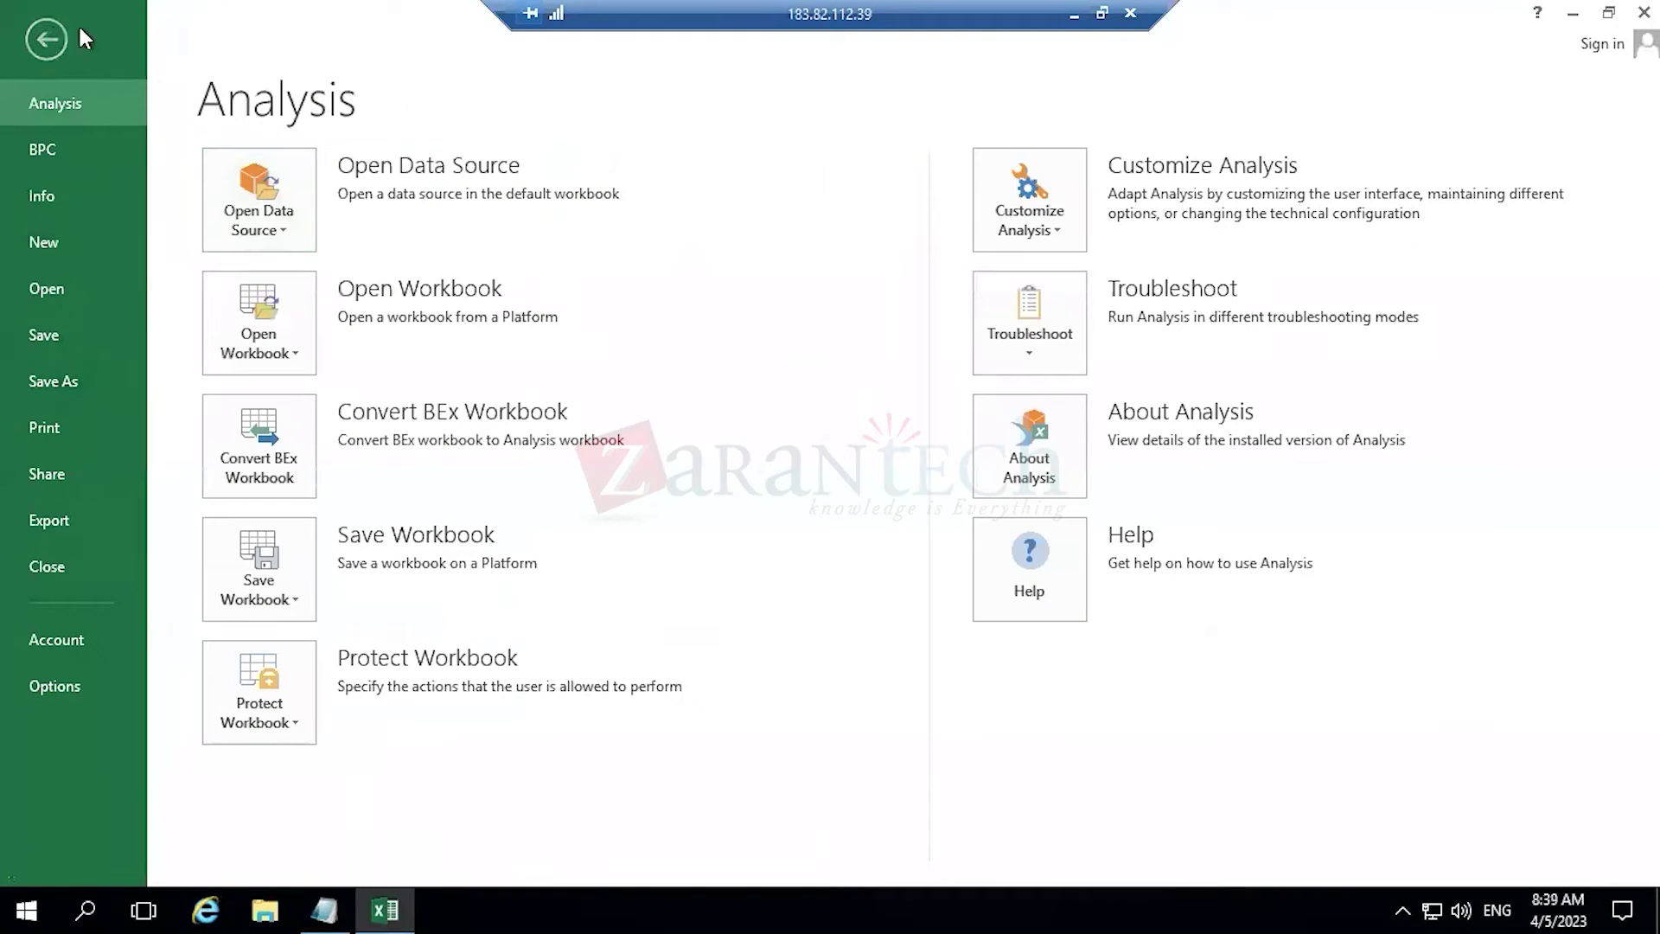
left_click(52, 39)
- Launch Analysis for Microsoft Excel and display the Analysis Design and Analysis command sets
left_click(50, 890)
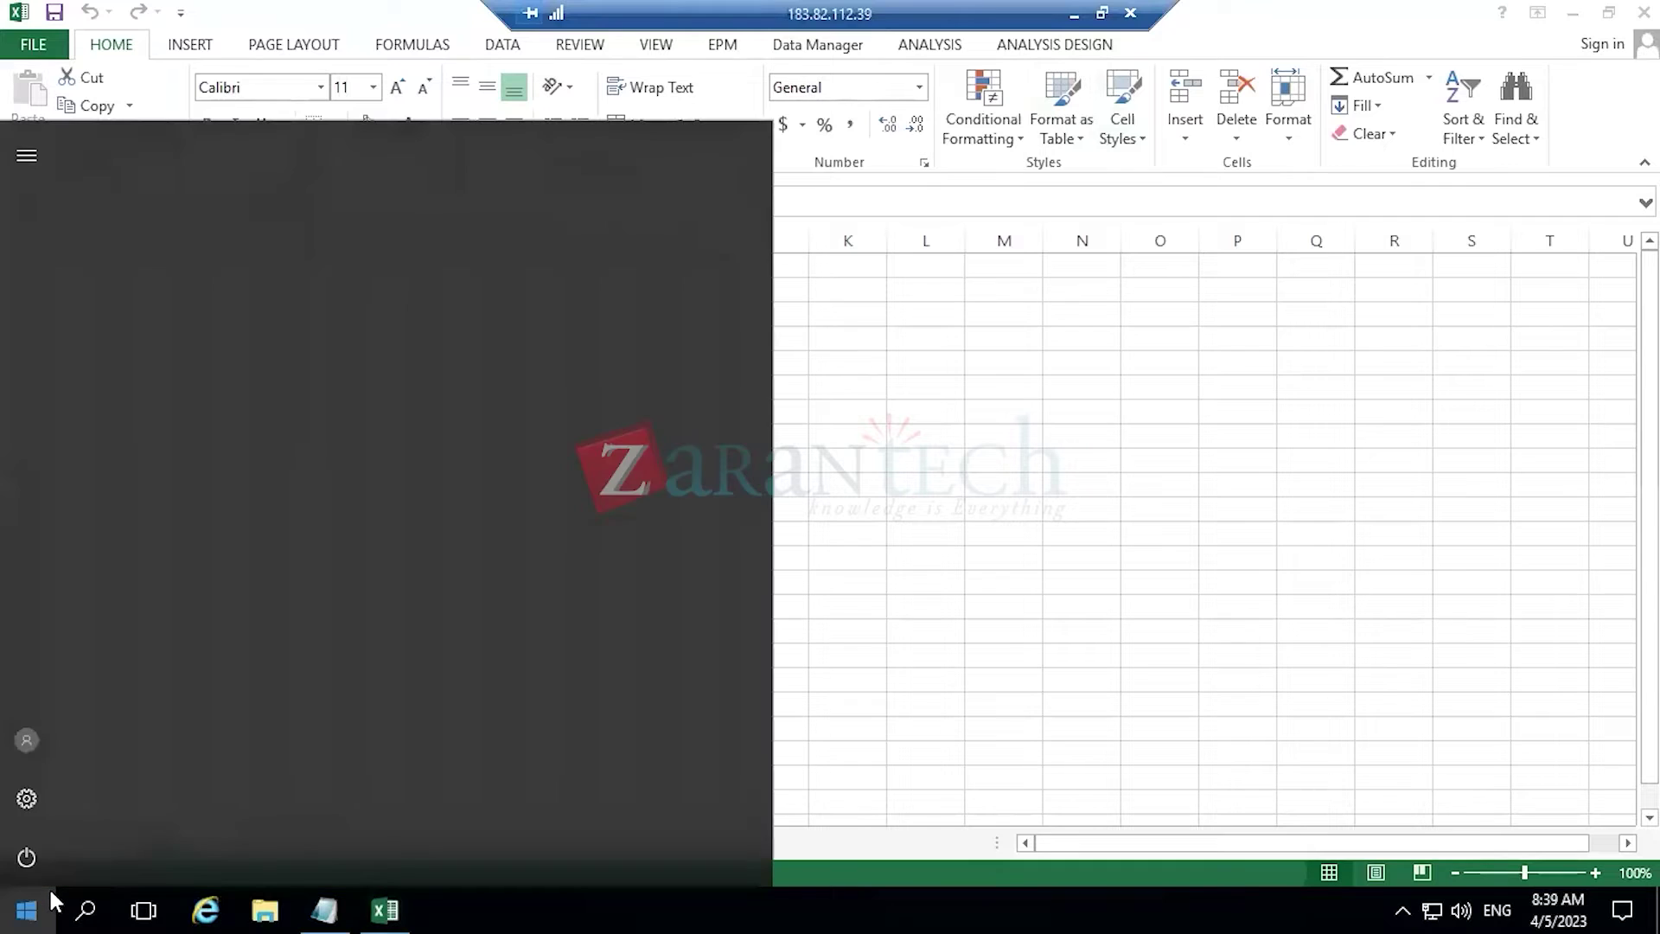
type("Ana")
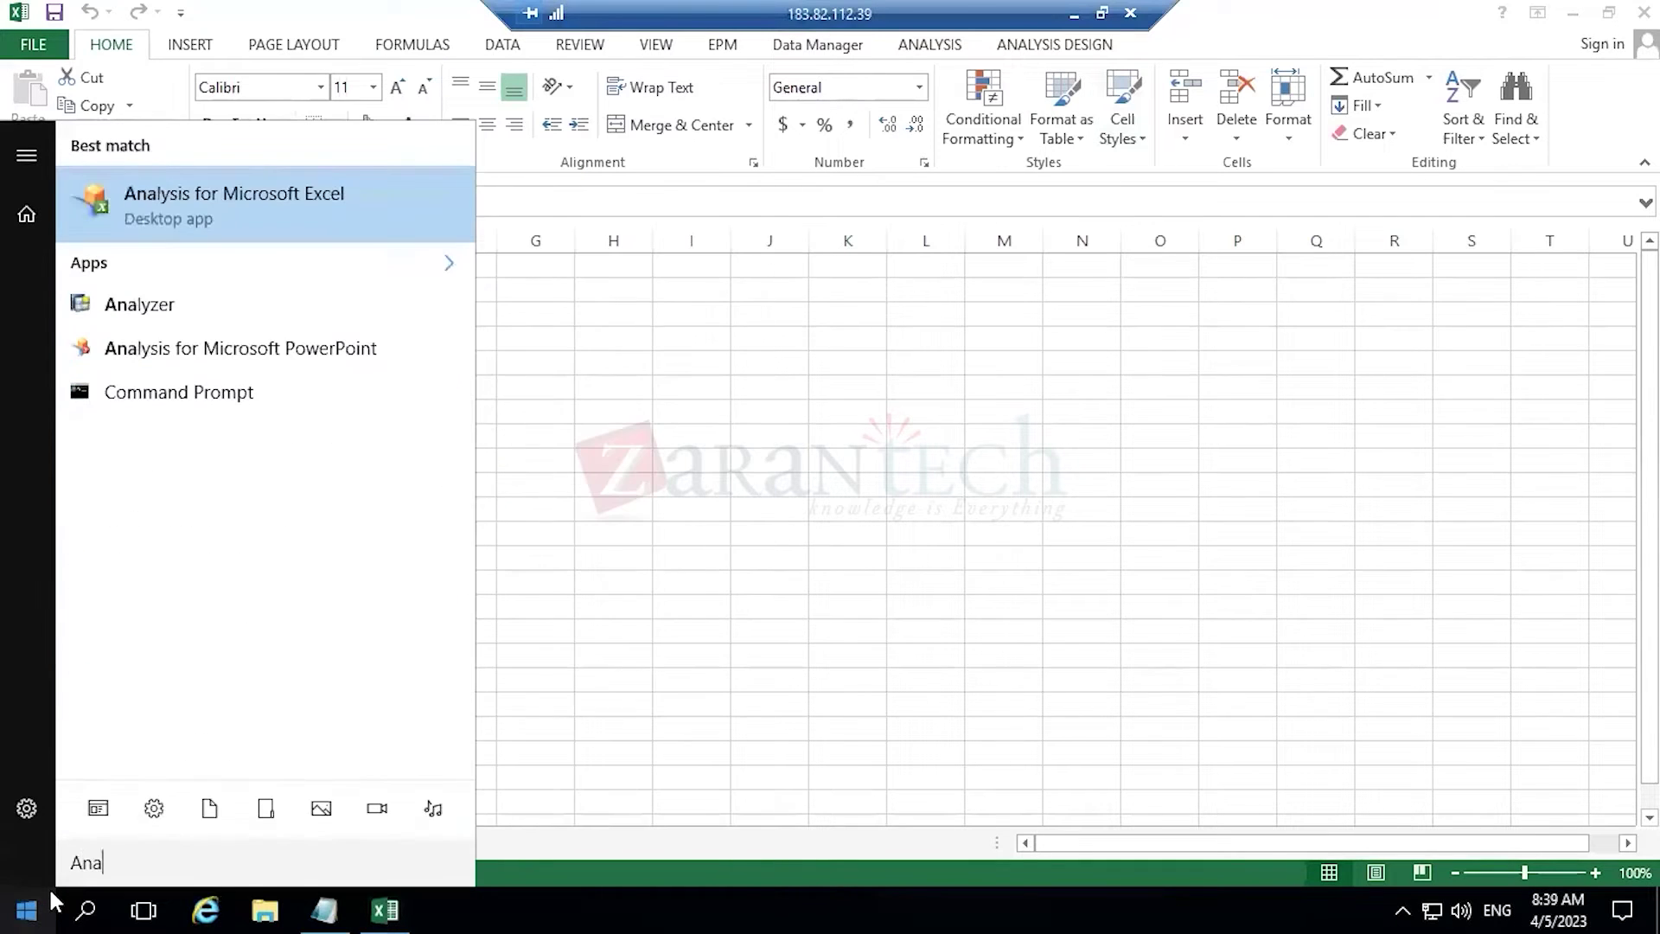
key("Return")
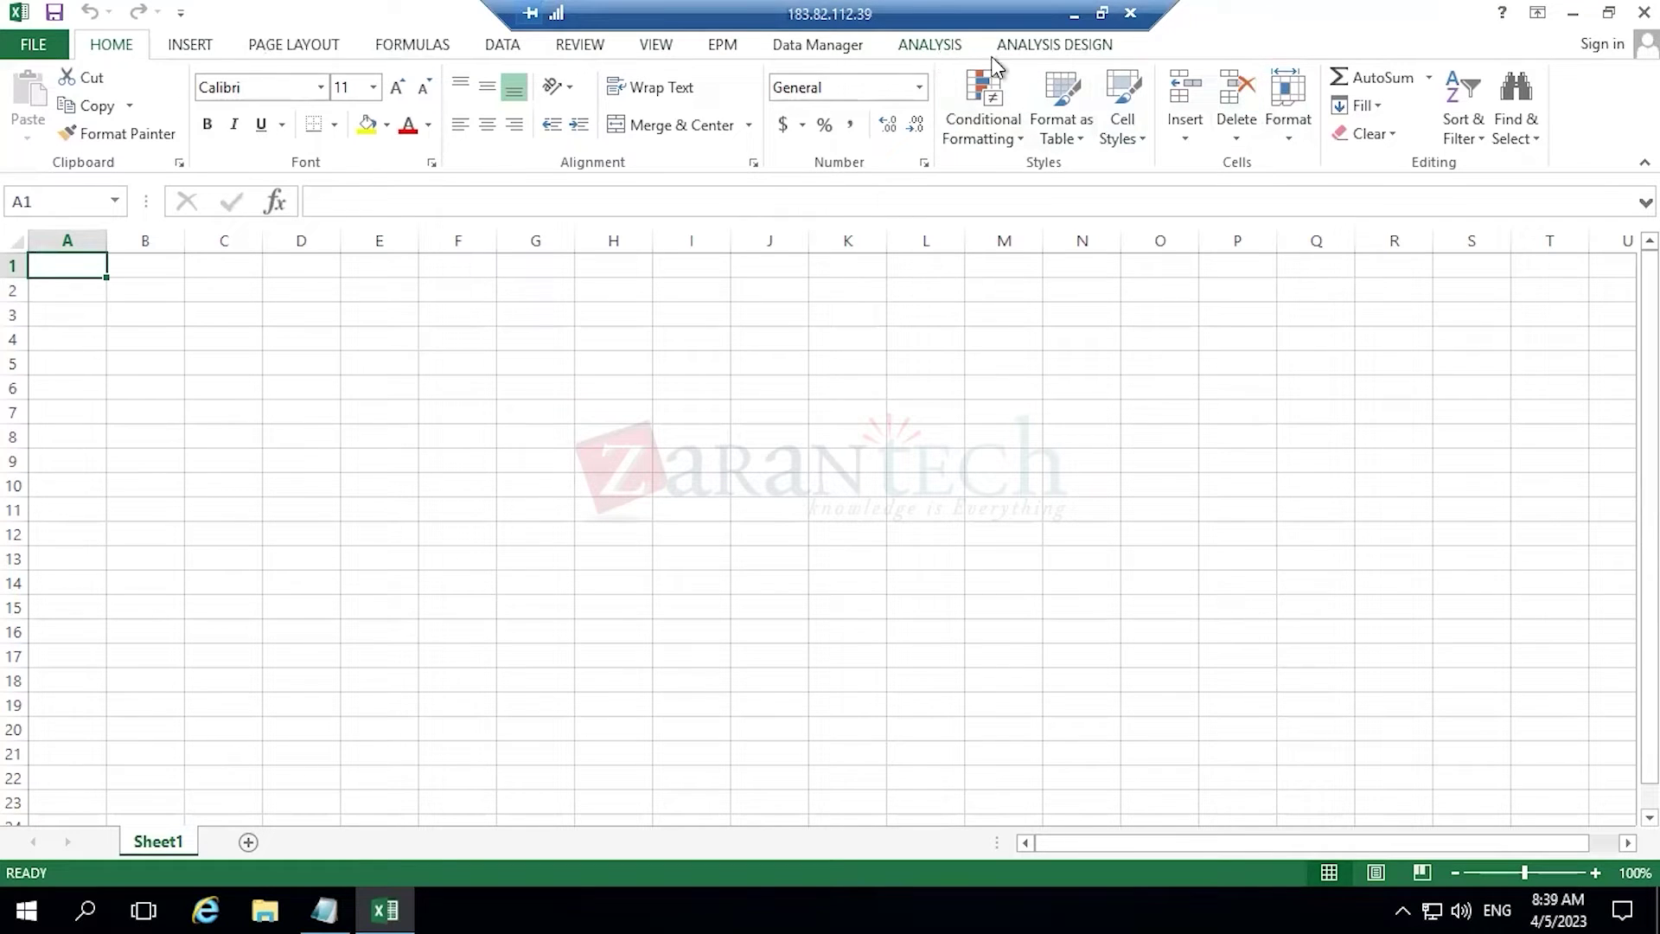
left_click(944, 48)
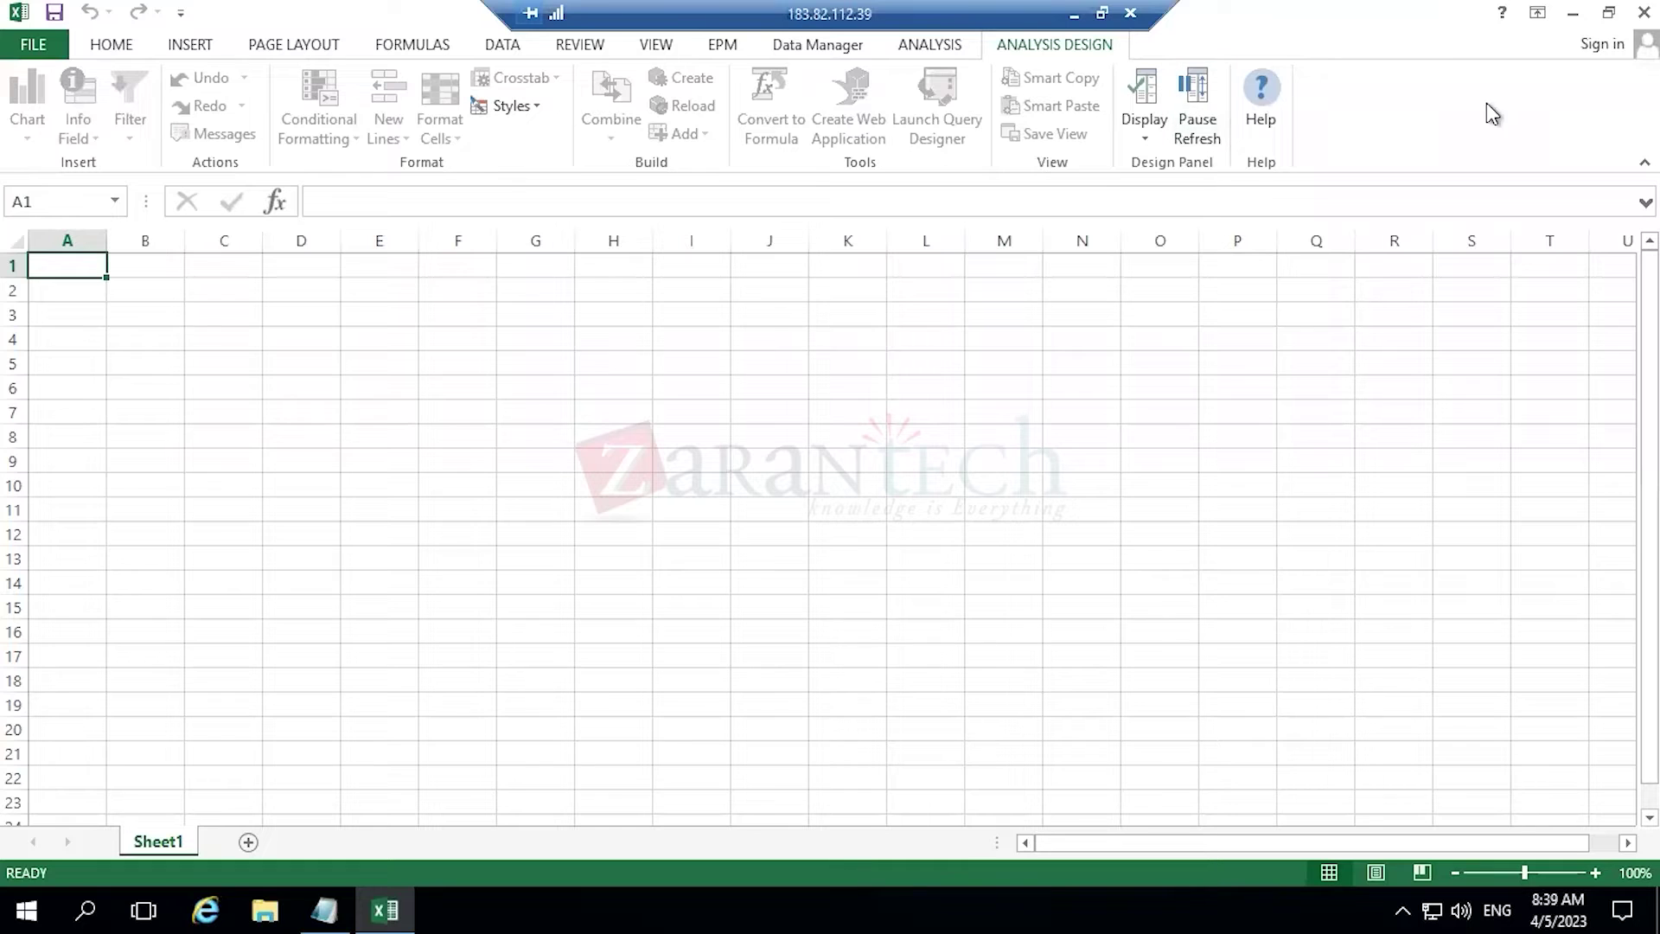
left_click(929, 45)
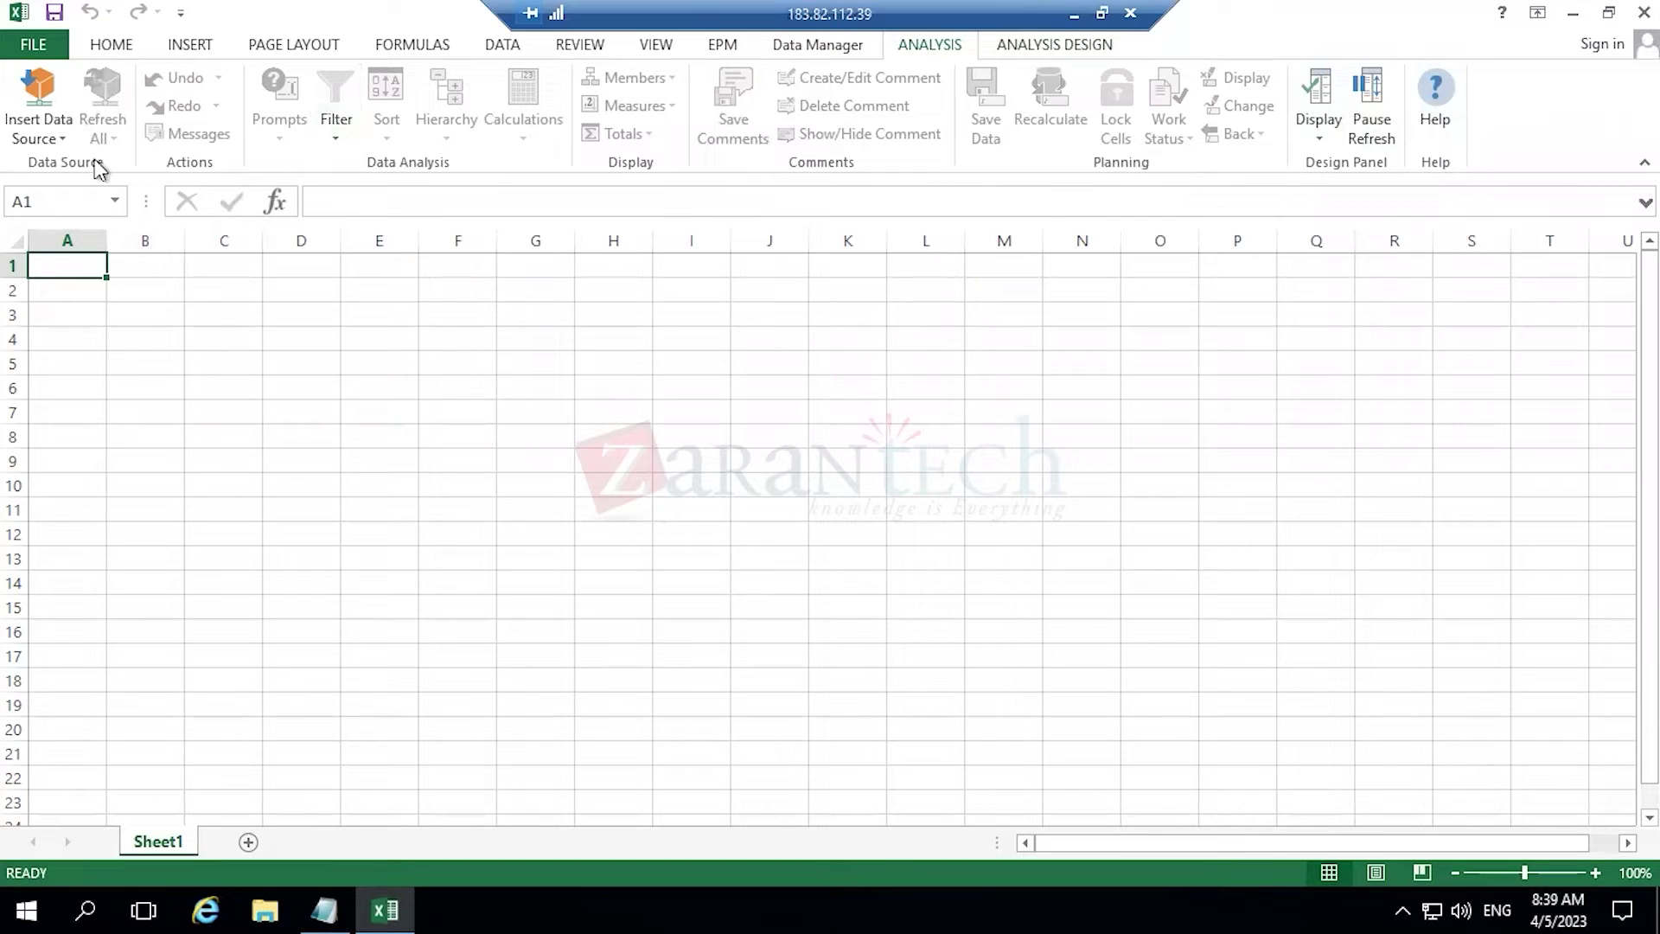
- Examine the Analysis file options for opening data sources and for opening, saving and protecting workbooks
left_click(12, 54)
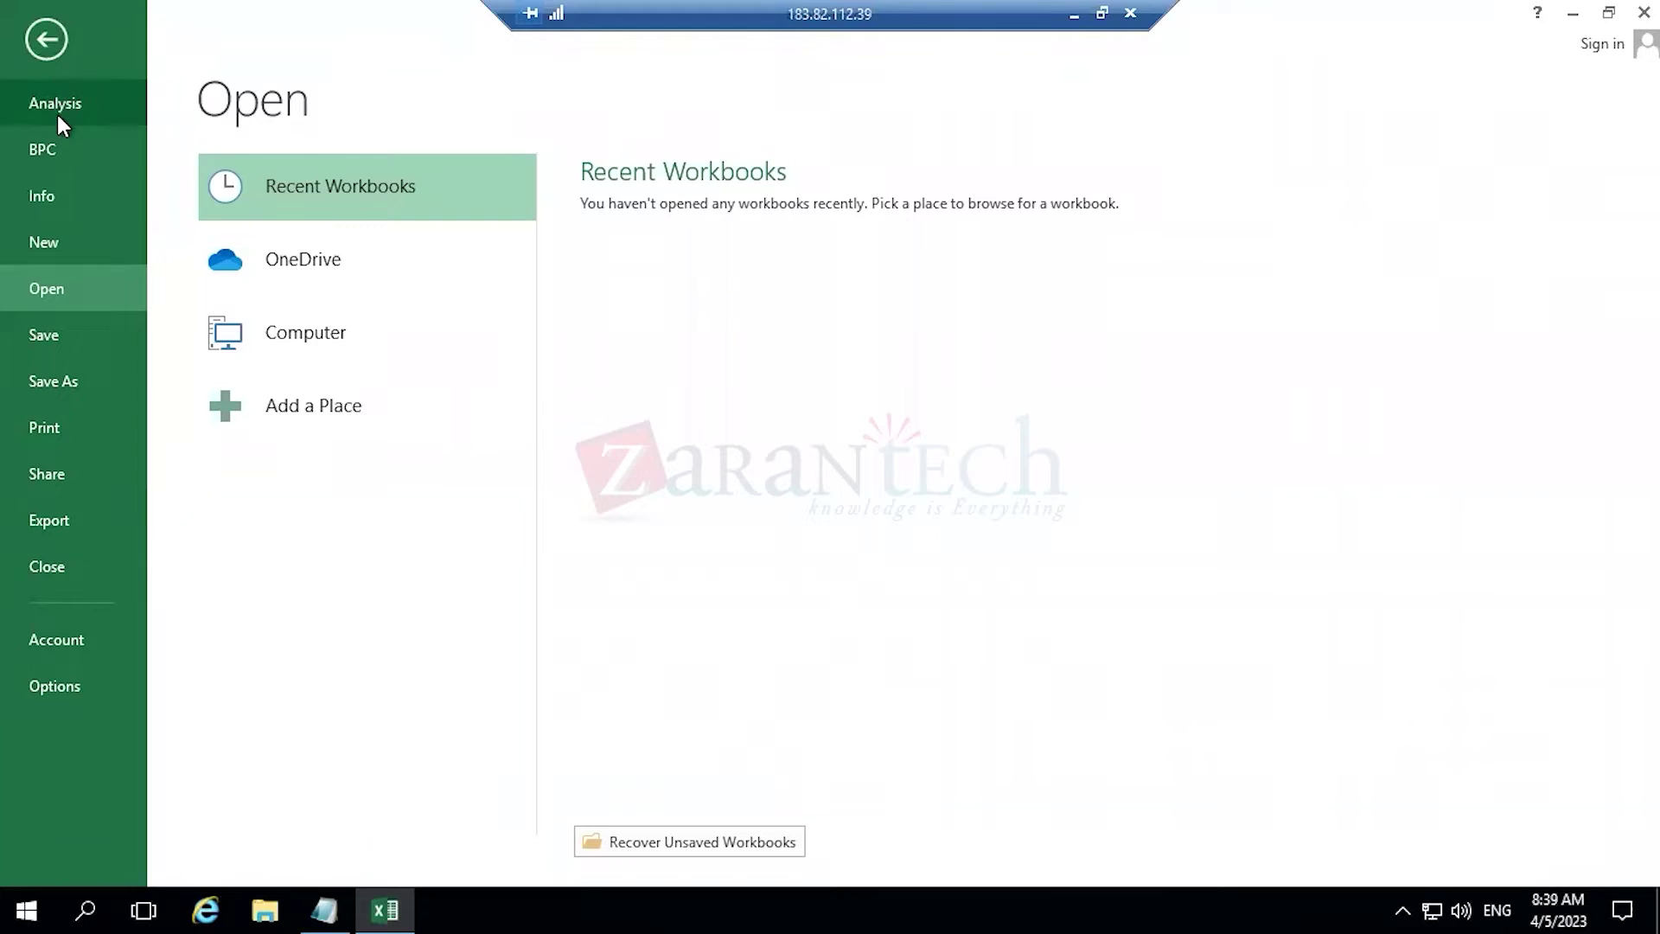
left_click(56, 103)
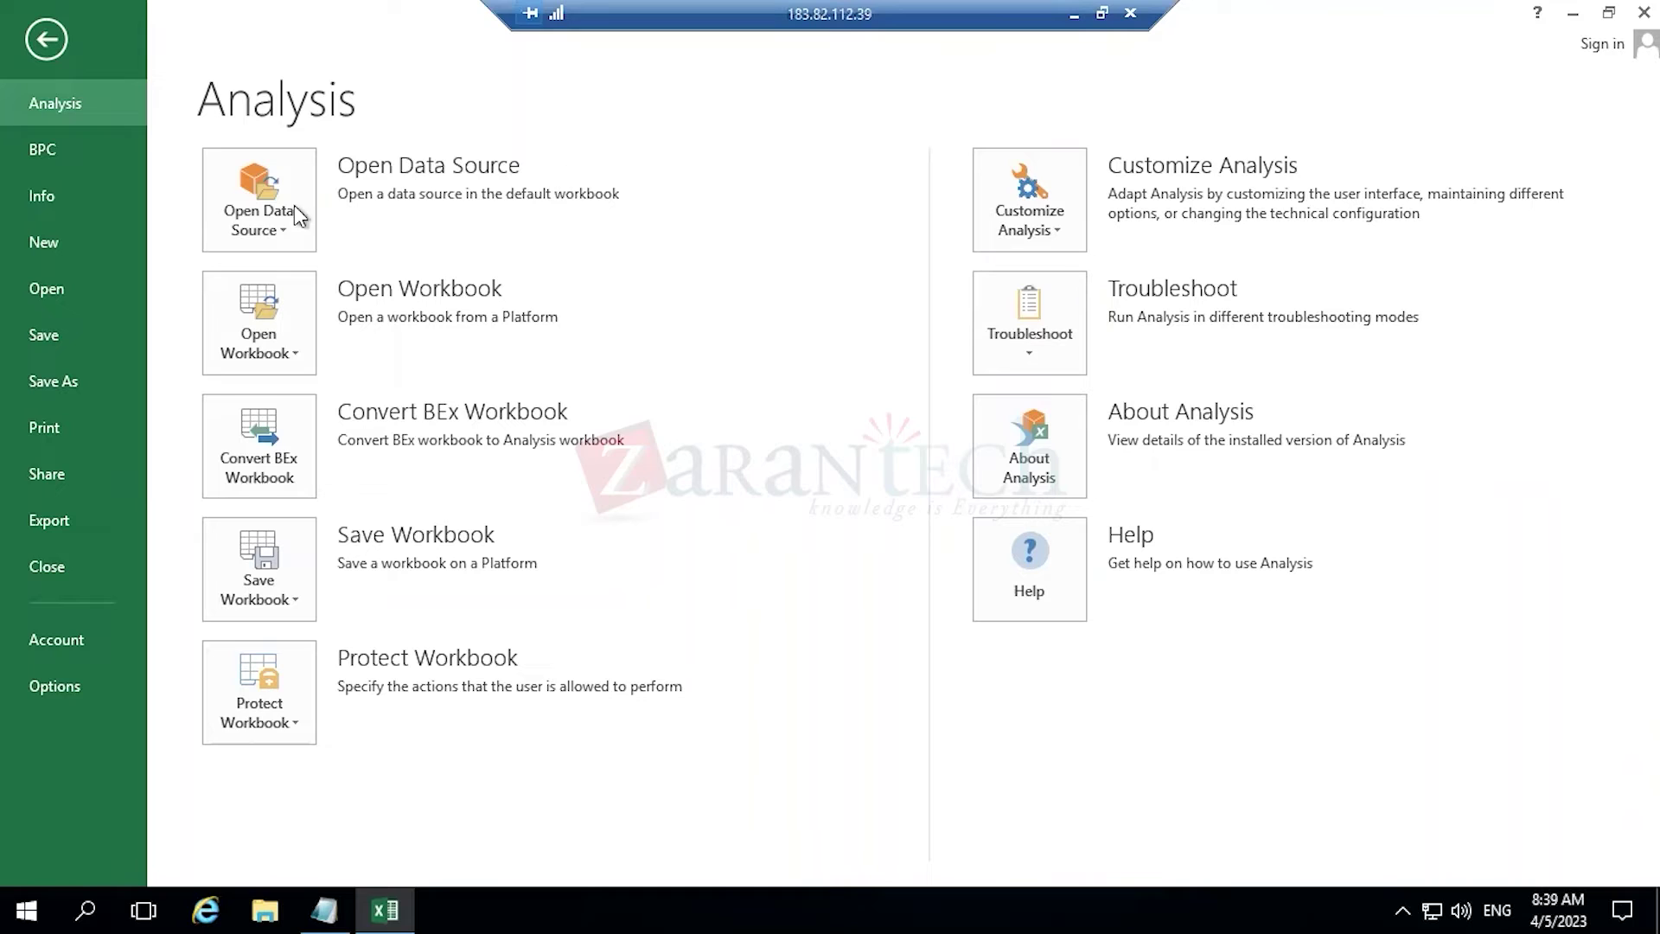
left_click(287, 227)
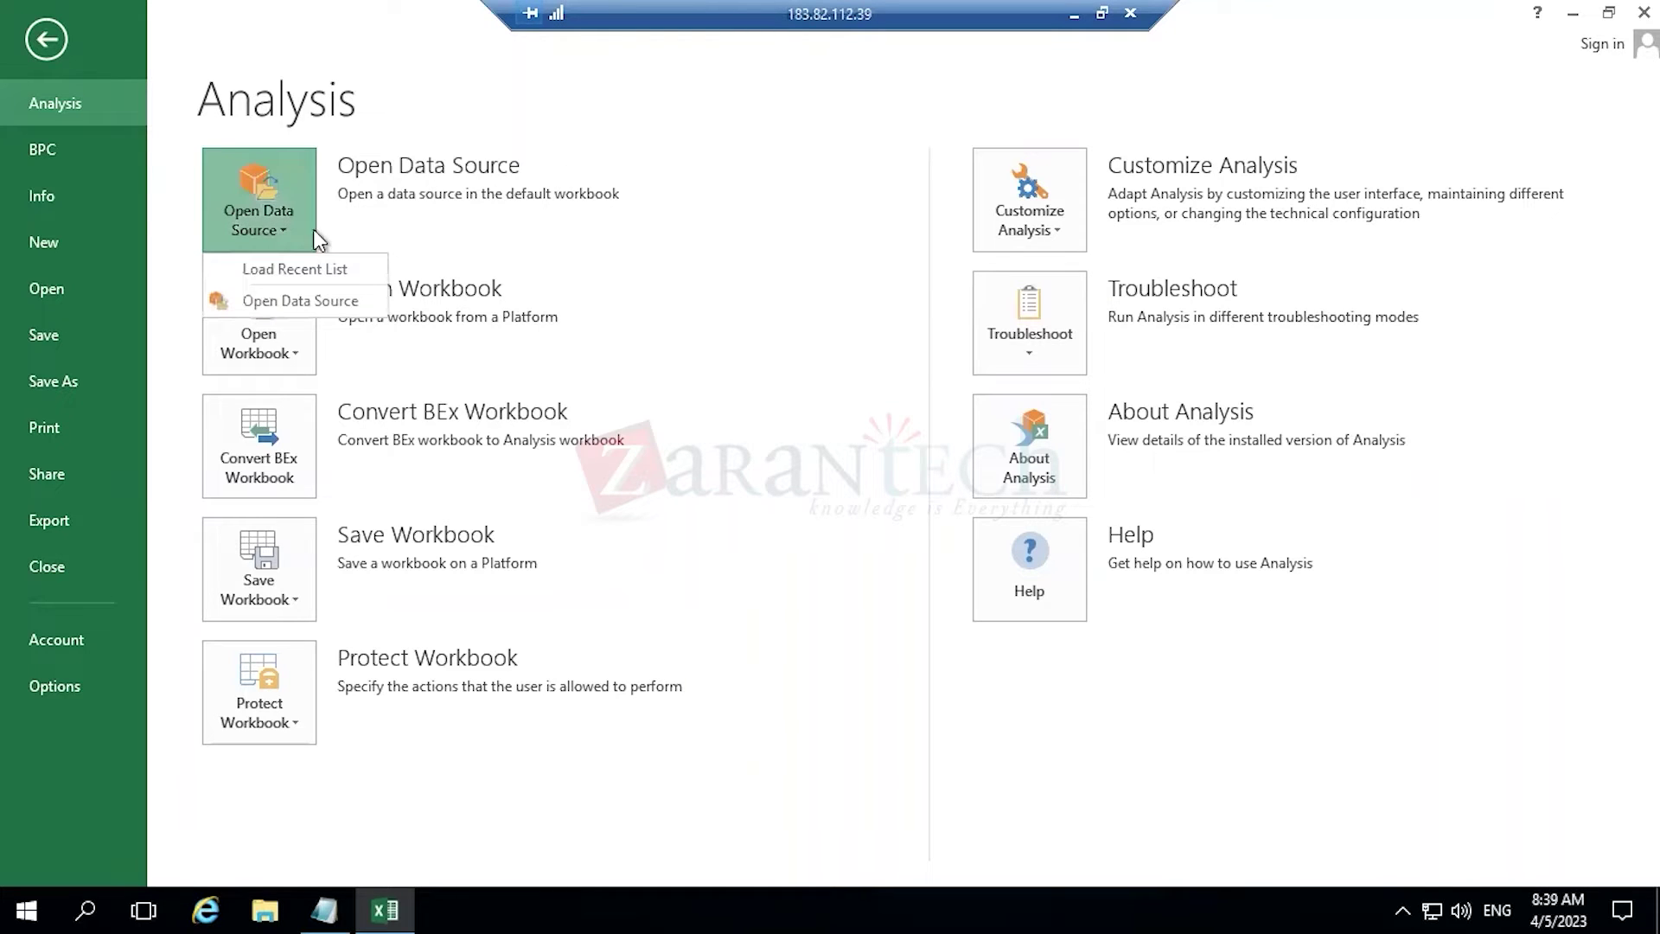
left_click(550, 251)
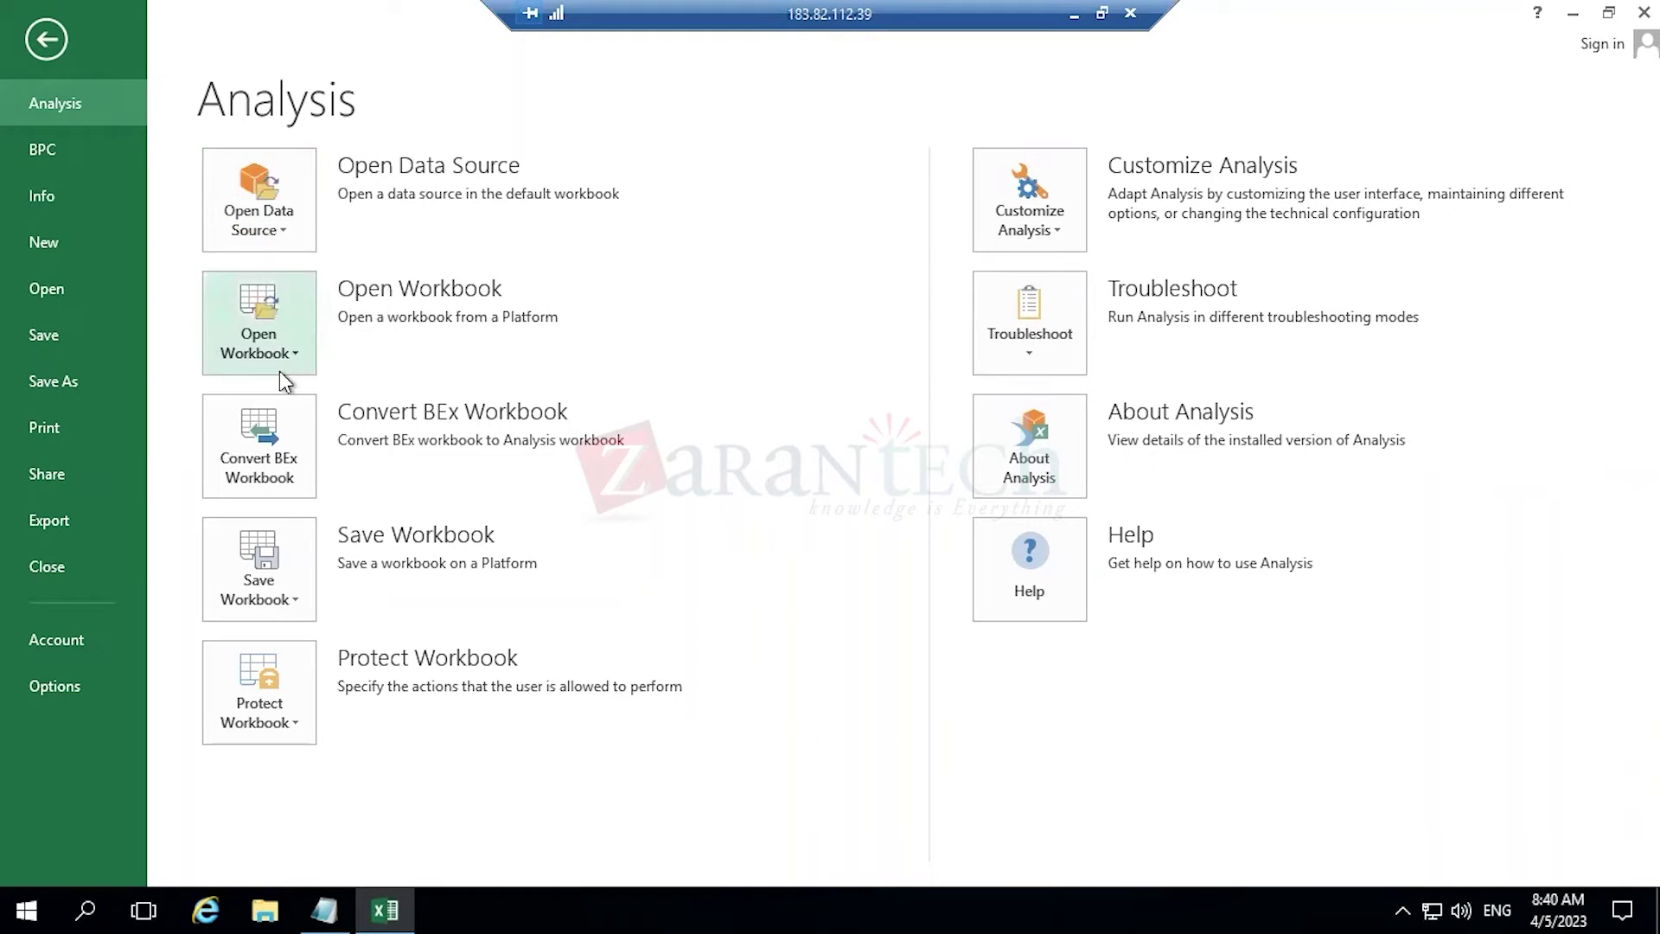
left_click(303, 355)
left_click(794, 321)
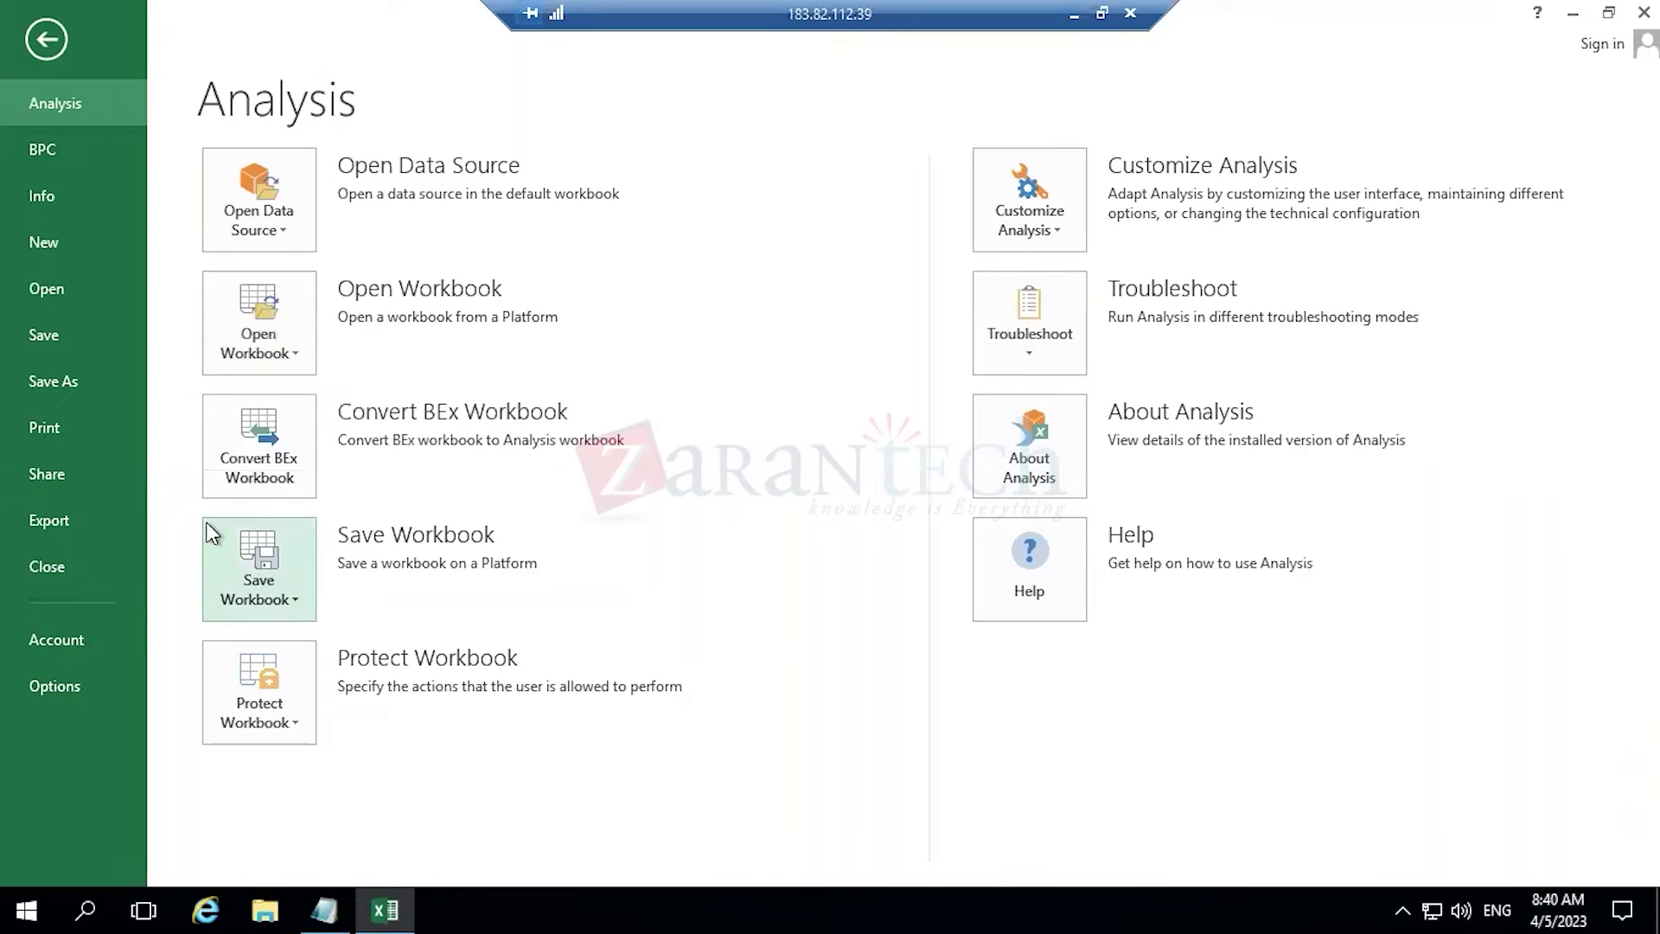
left_click(289, 599)
left_click(733, 550)
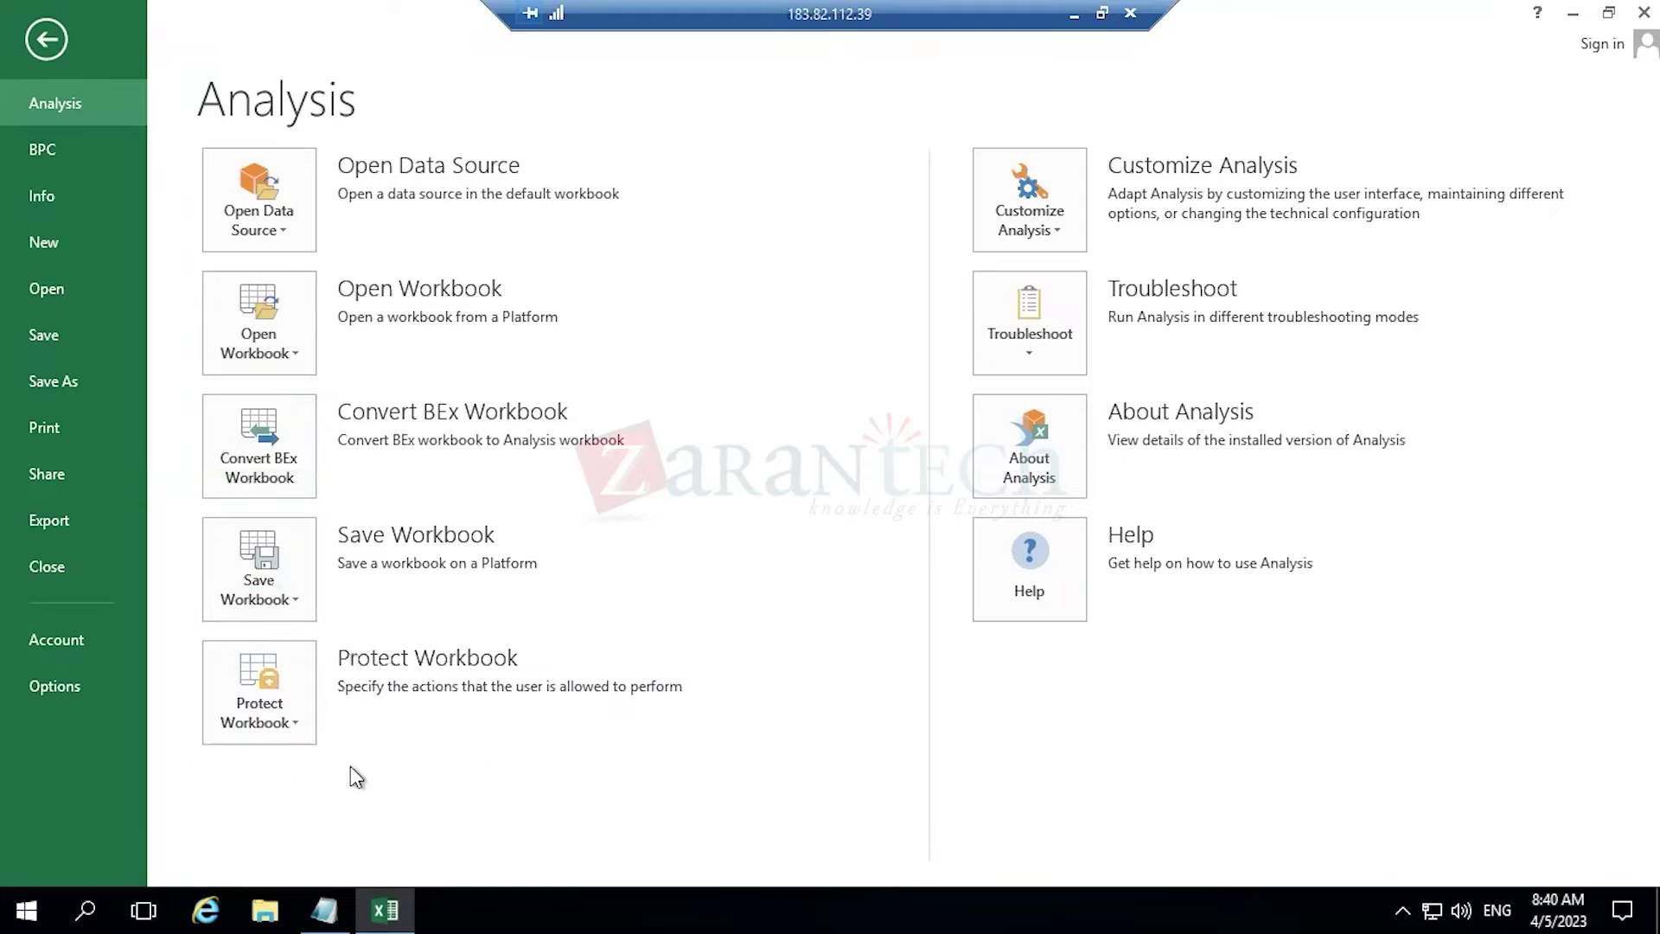
left_click(292, 717)
left_click(785, 715)
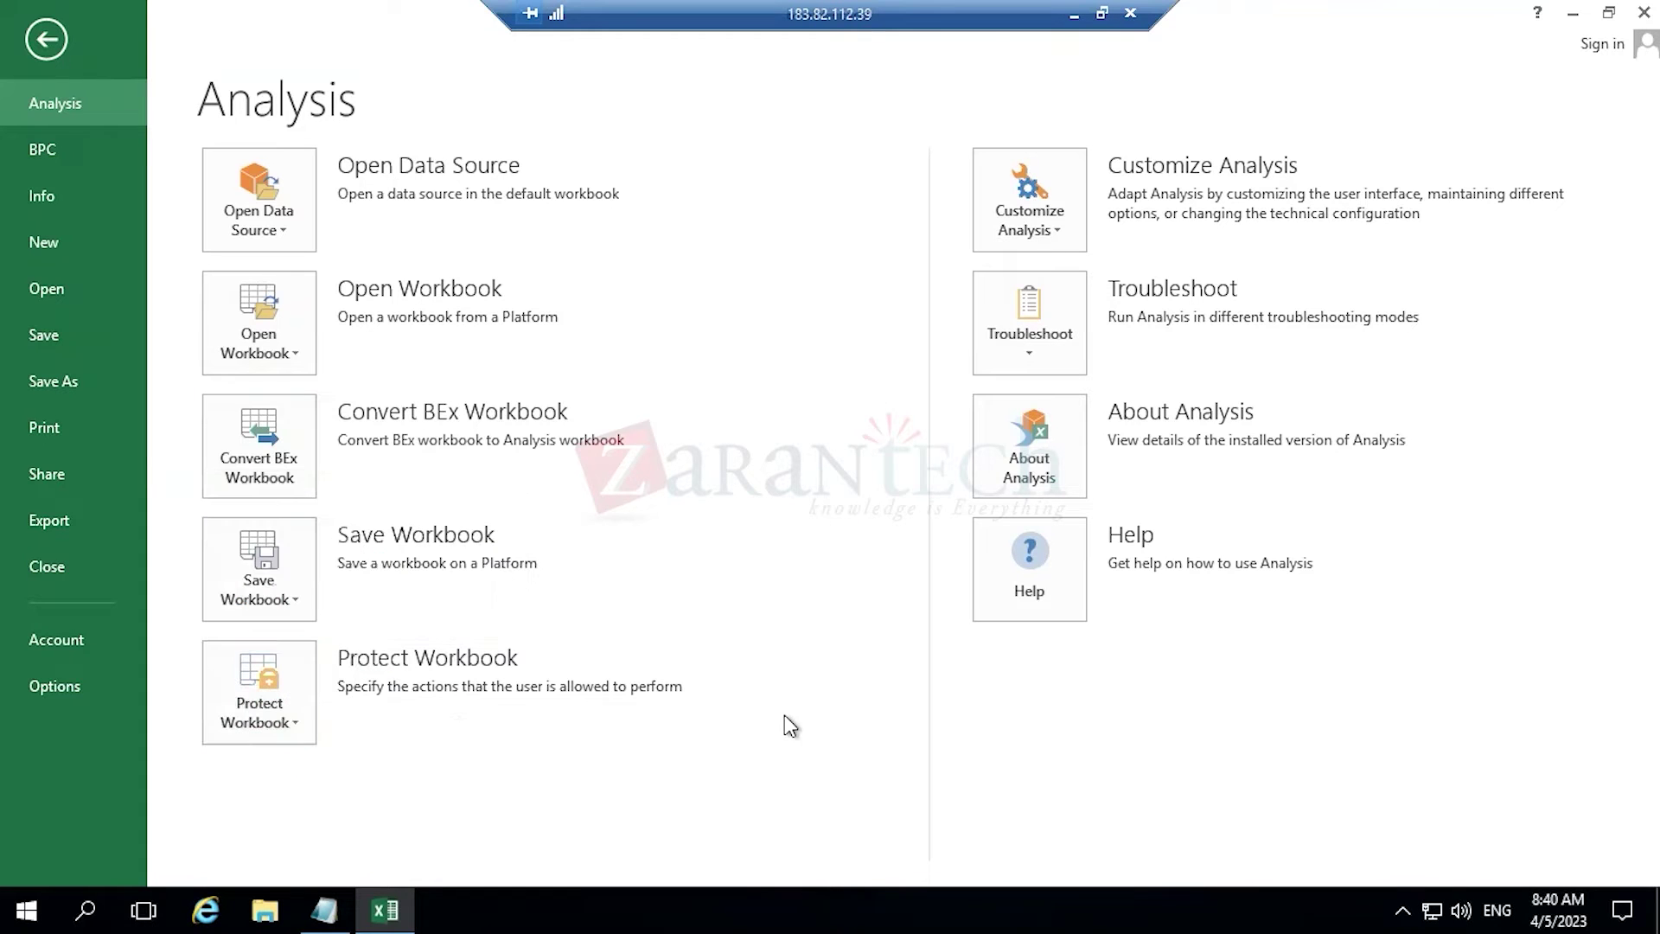
left_click(282, 231)
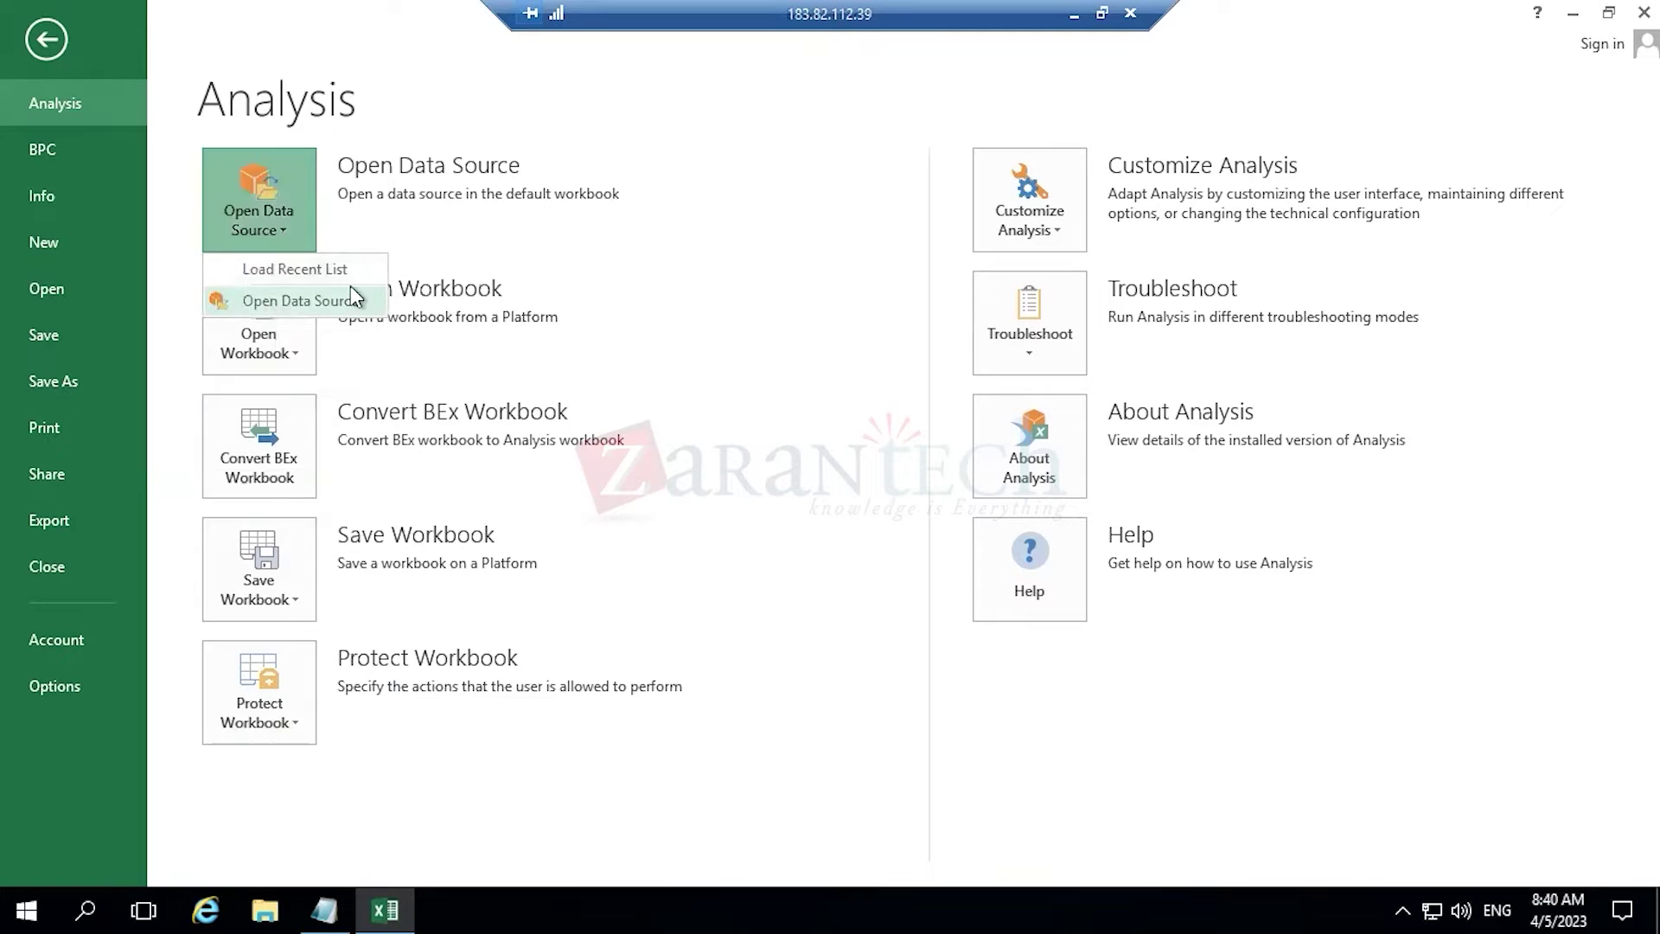
left_click(665, 259)
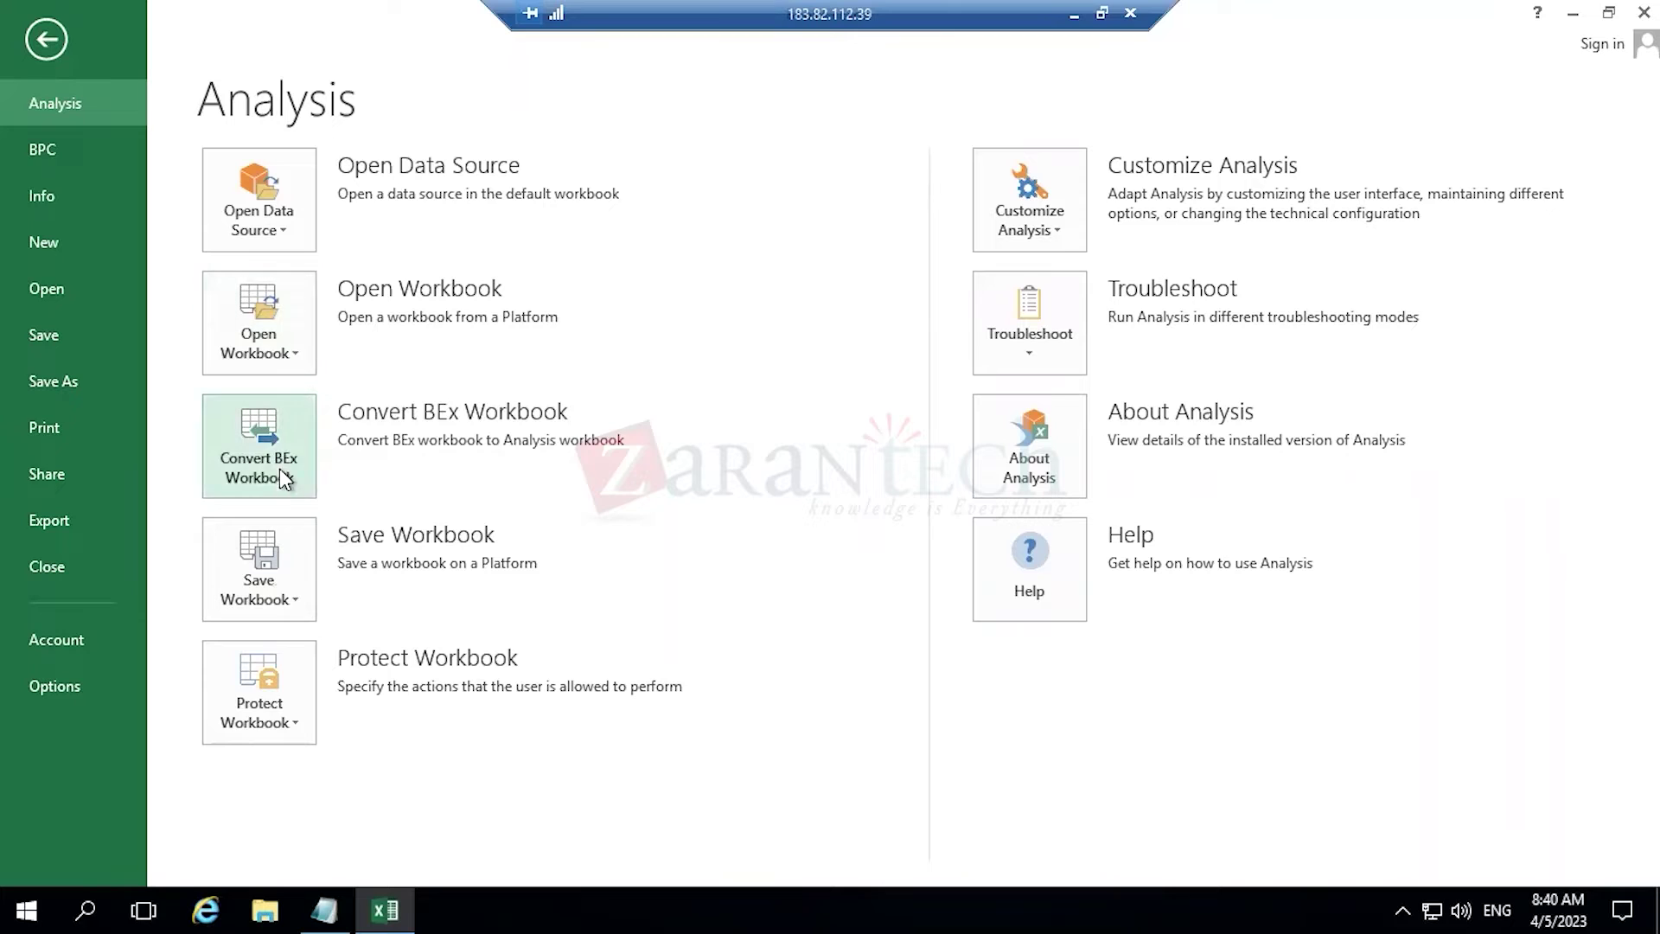
left_click(269, 598)
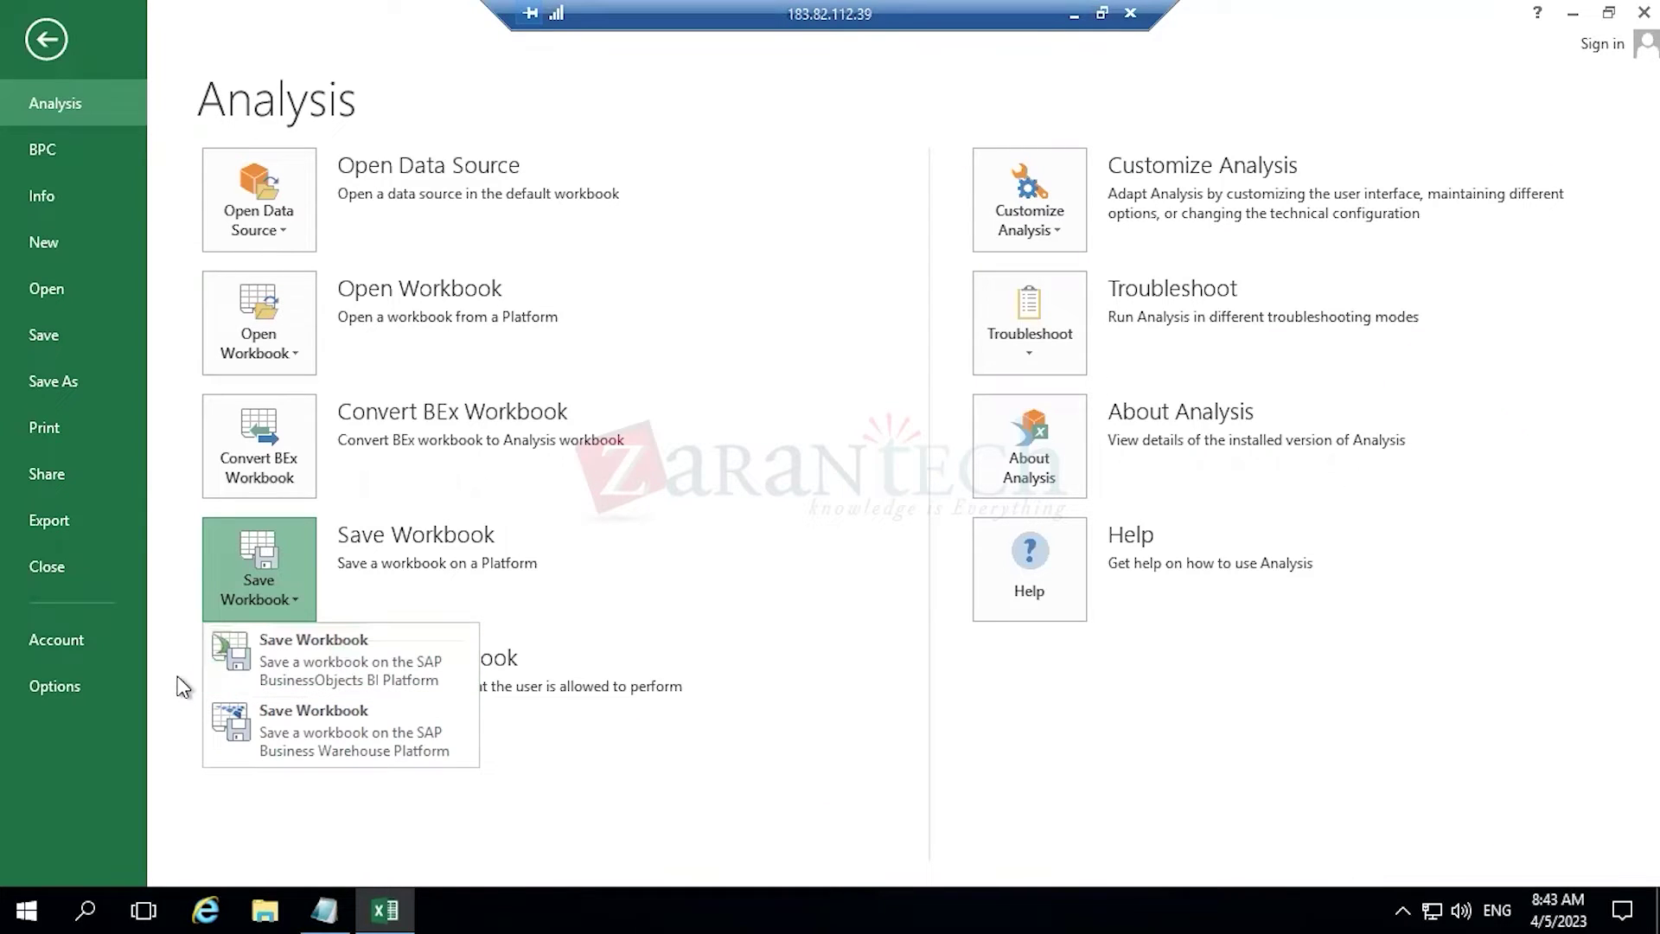
- Start opening a data source, skip the SAP BusinessObjects BI Platform logon, and expand the Connections folder
left_click(307, 237)
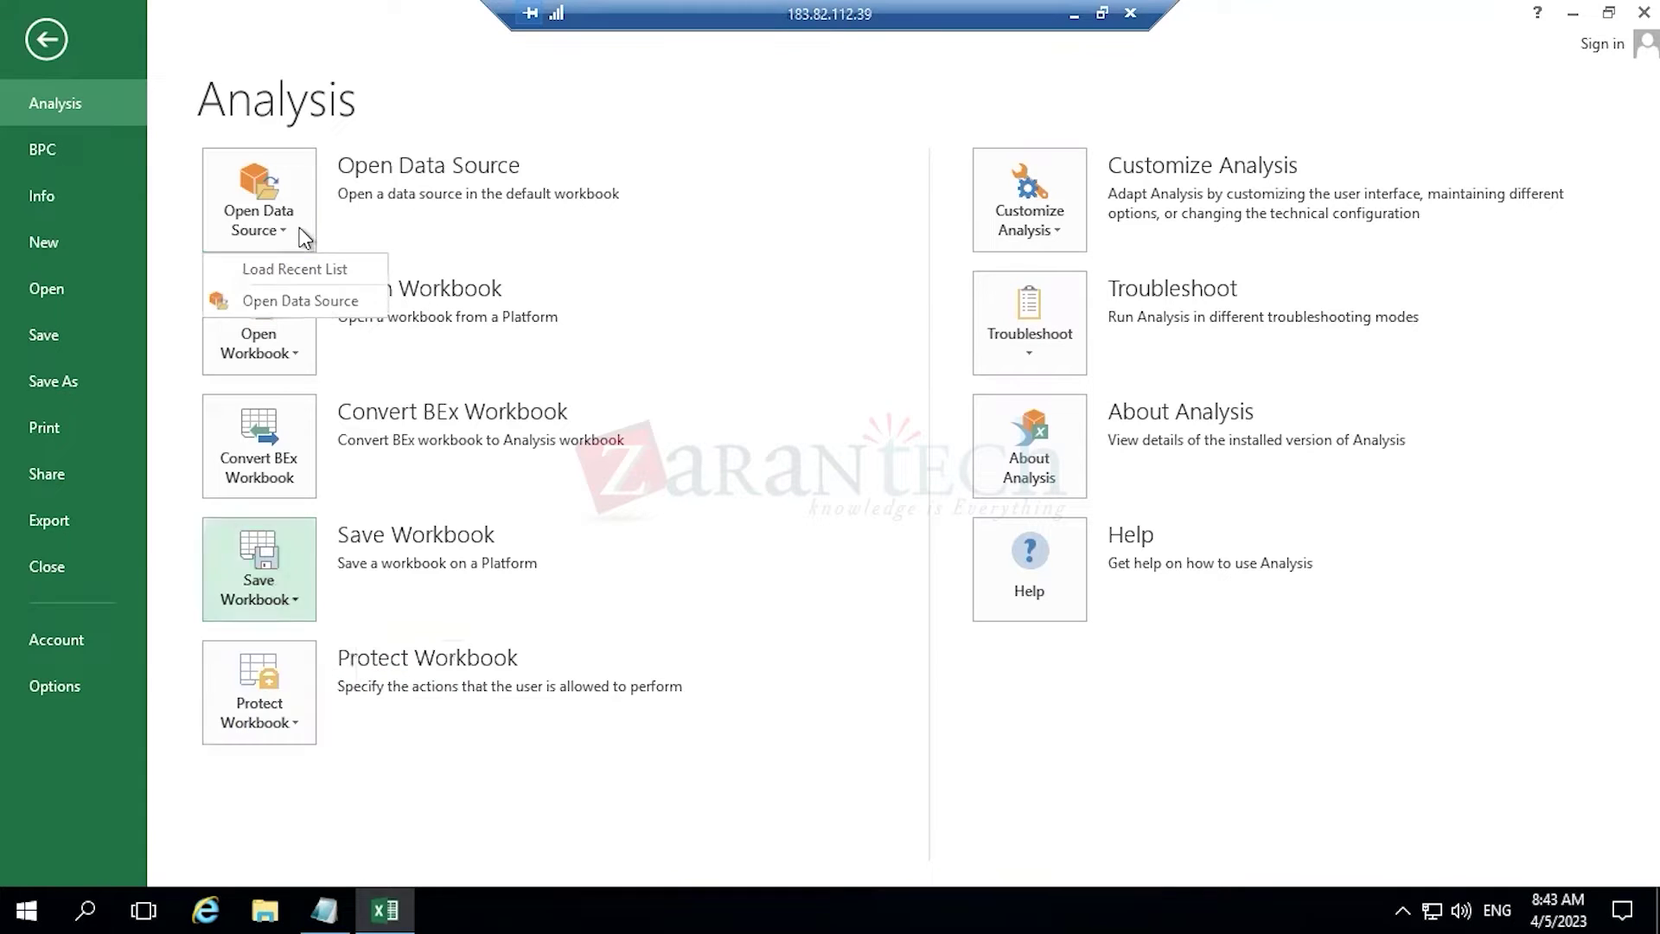
left_click(320, 303)
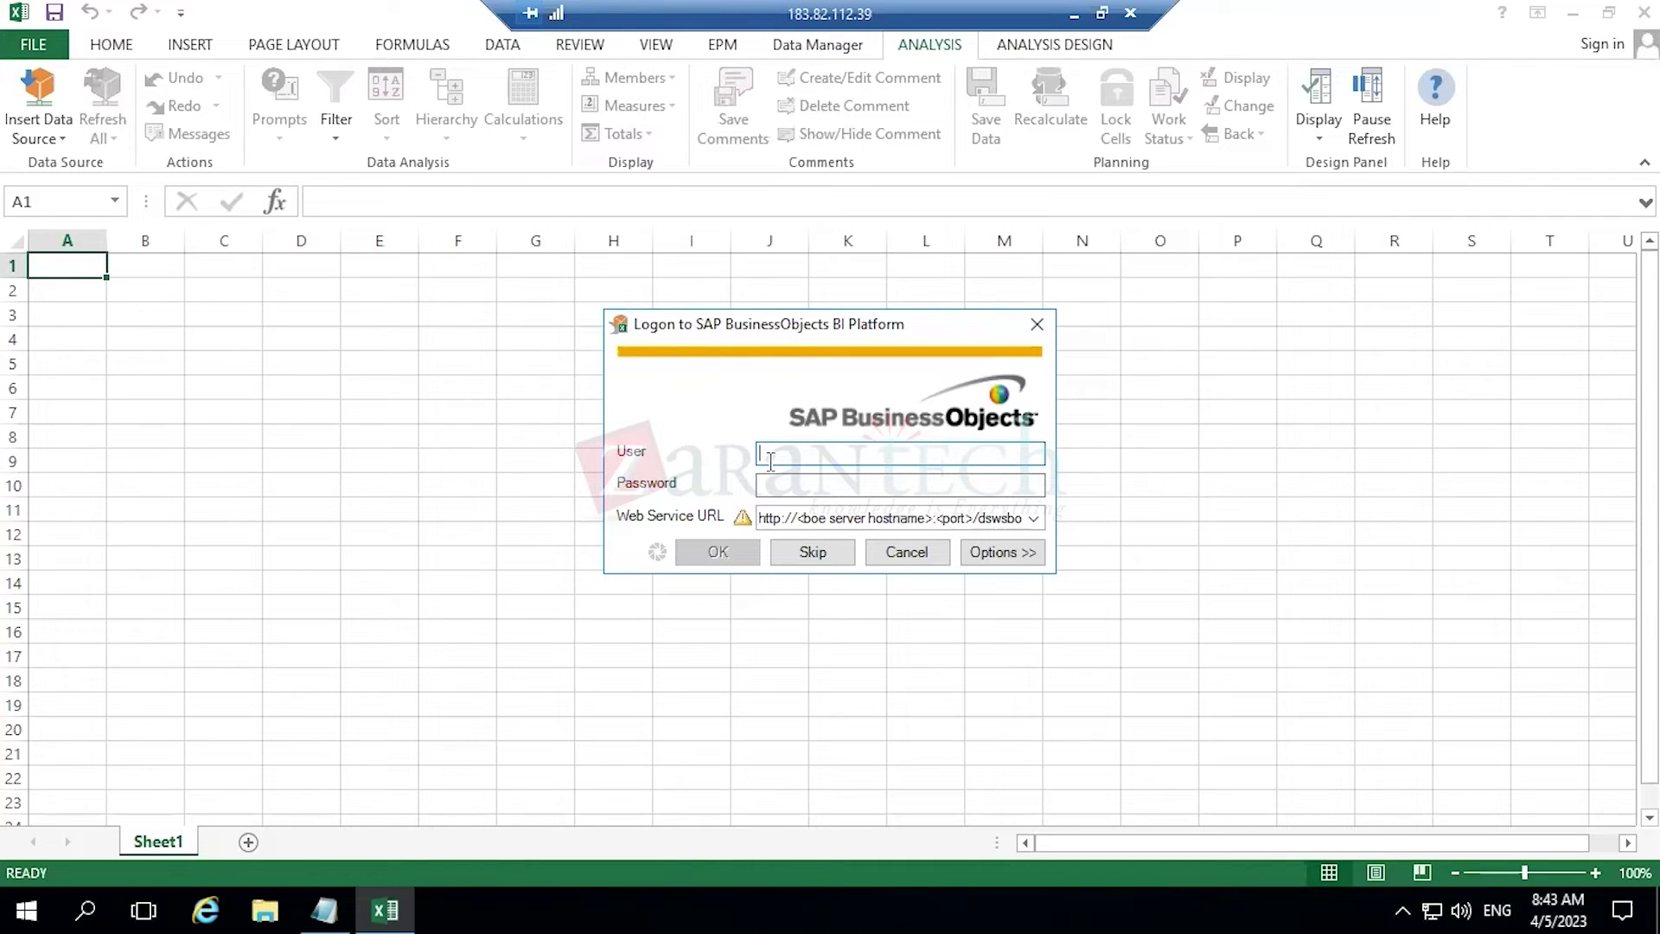
left_click(828, 557)
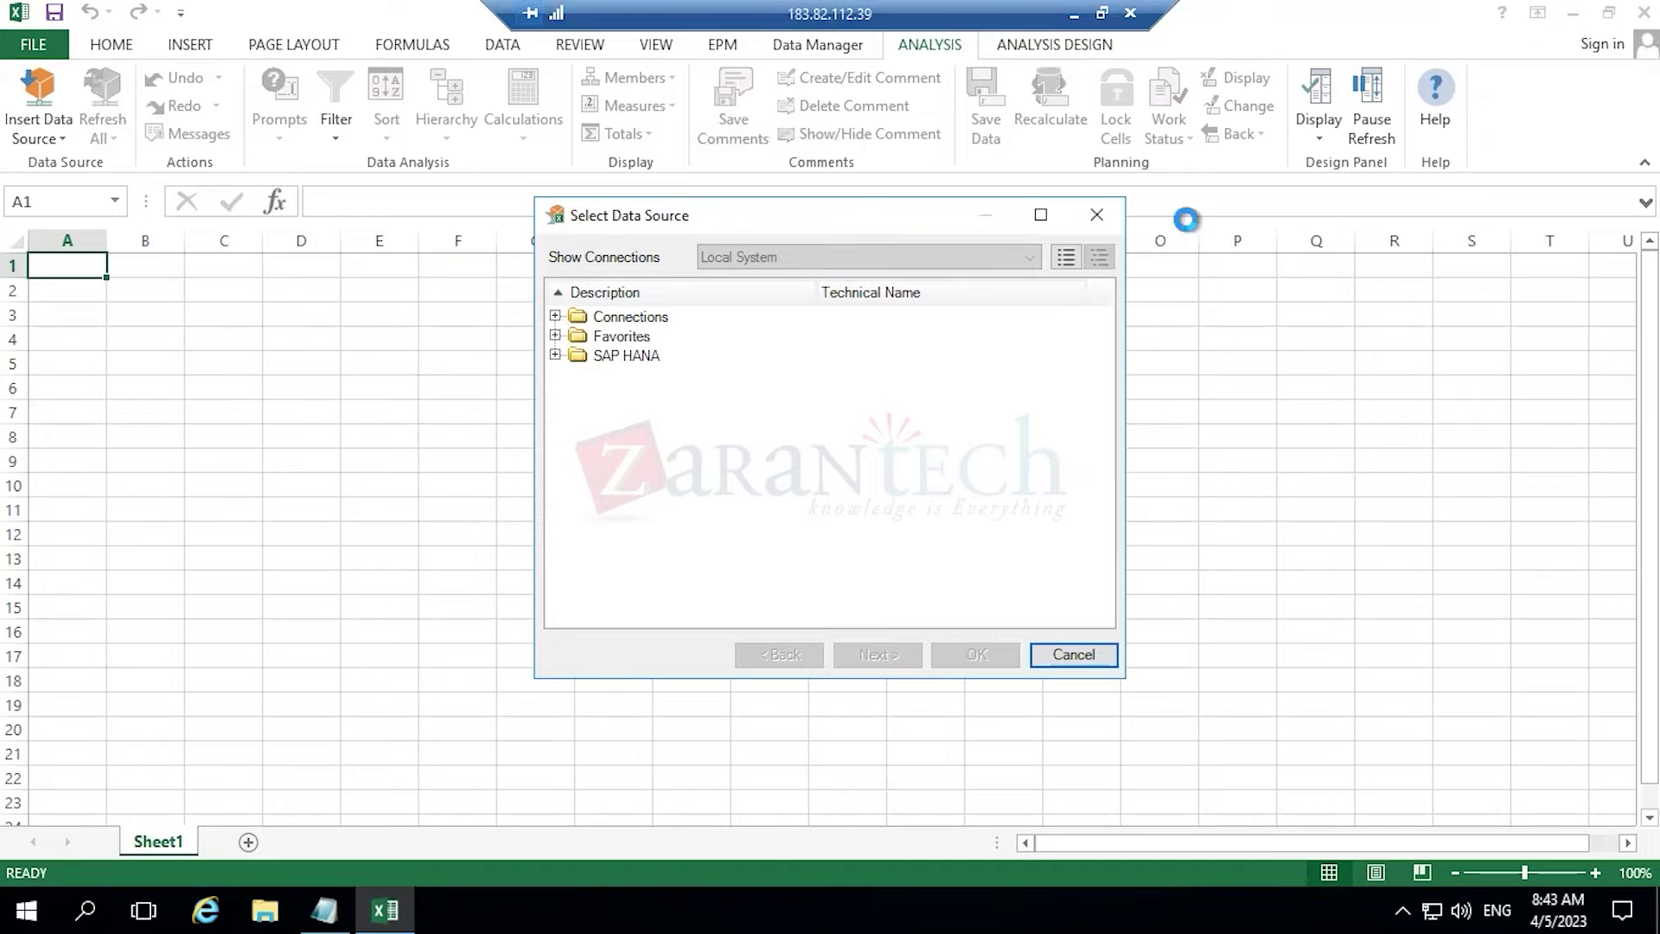
left_click(562, 317)
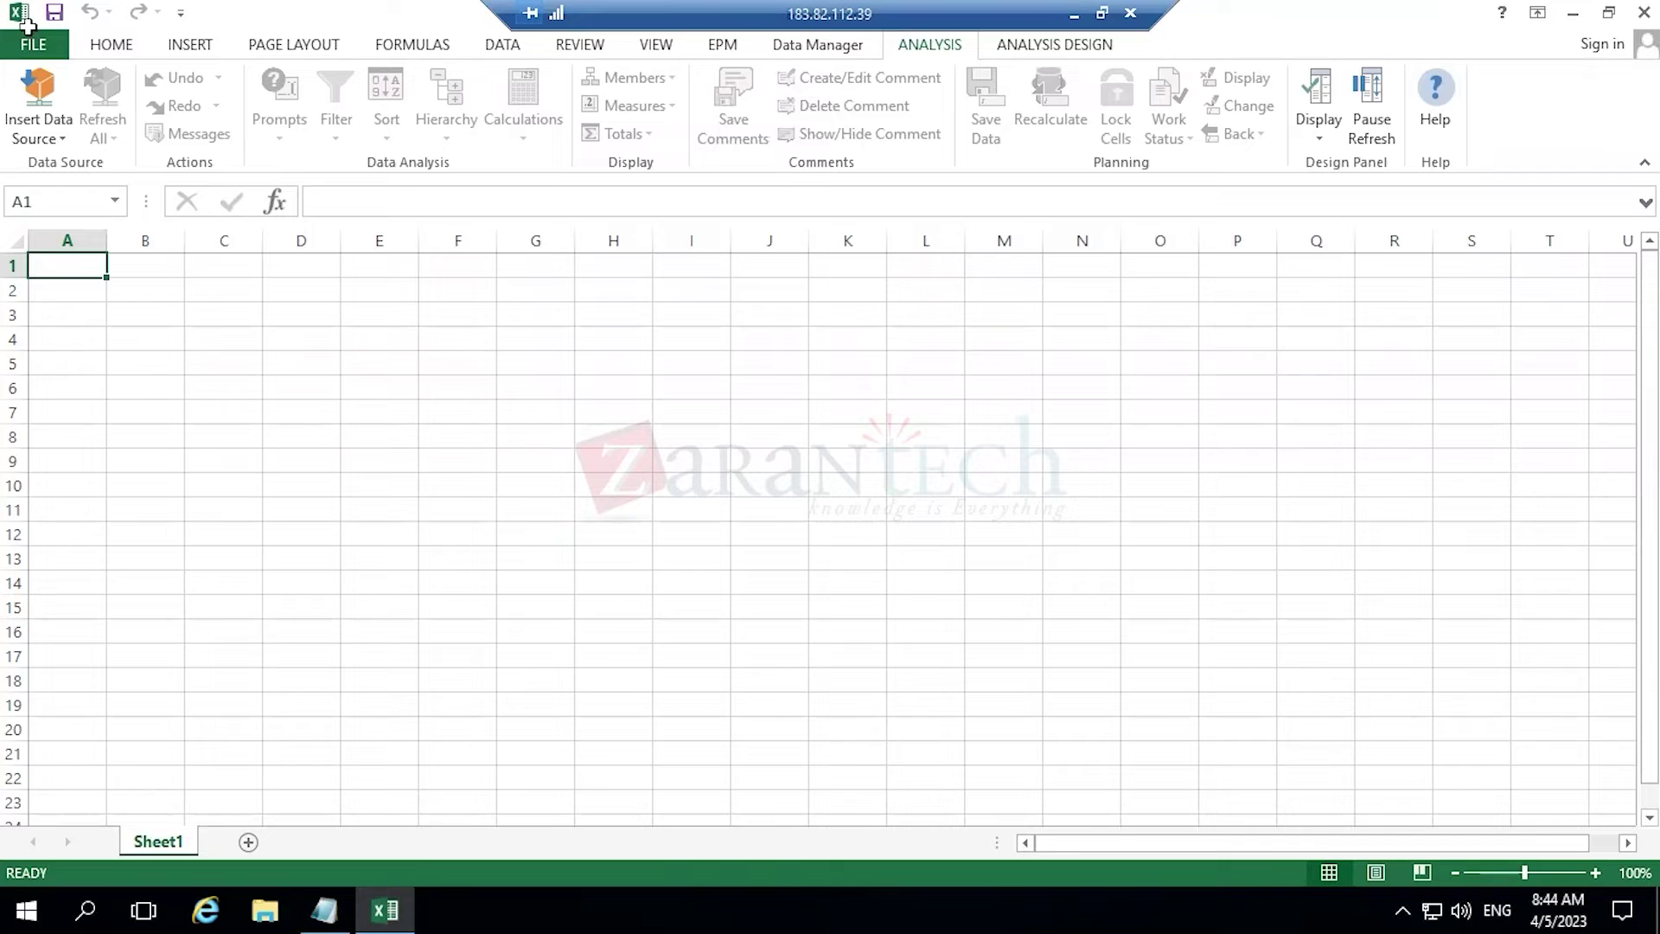
key("ctrl+o")
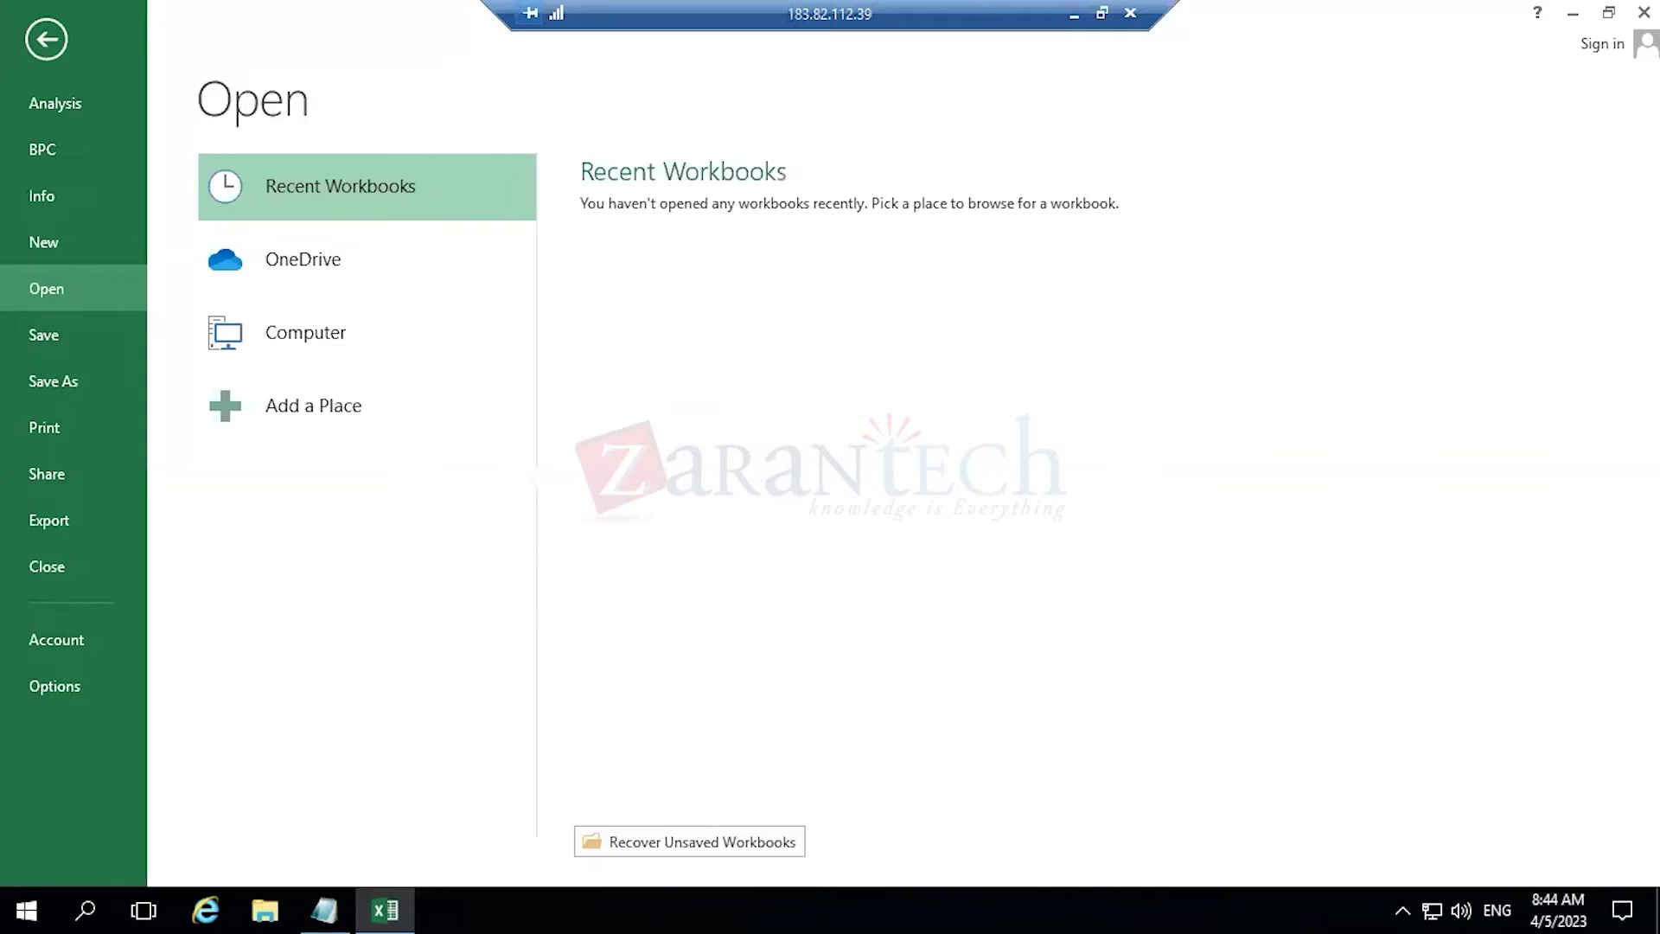
left_click(17, 34)
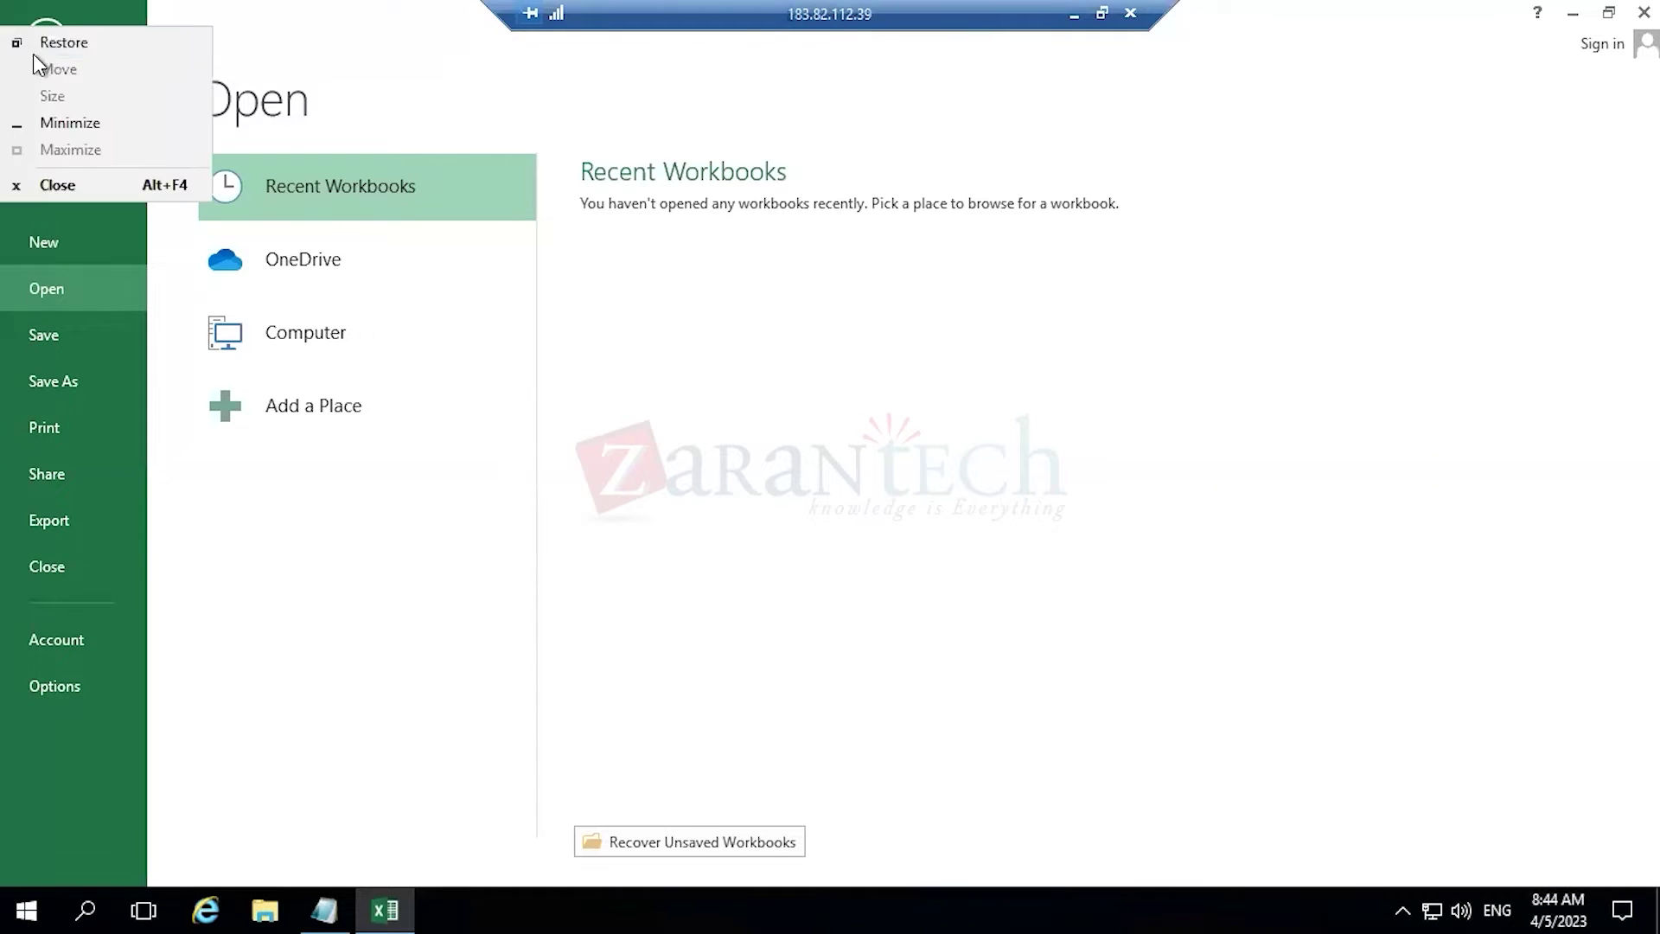
left_click(81, 12)
key("Escape")
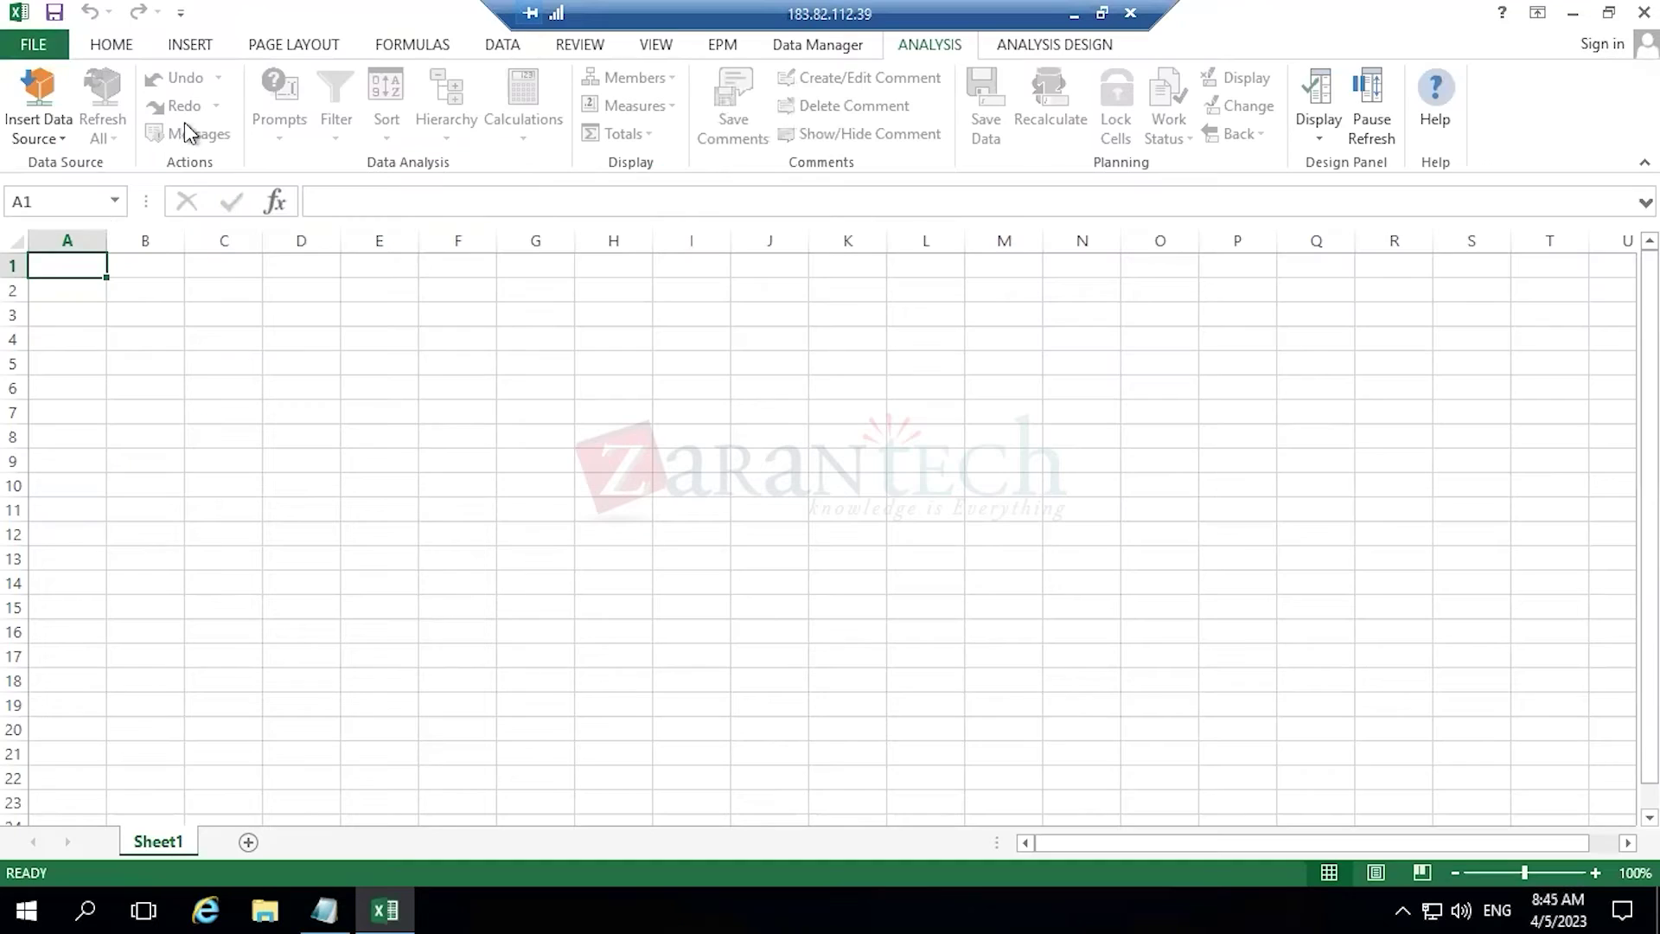
left_click(62, 141)
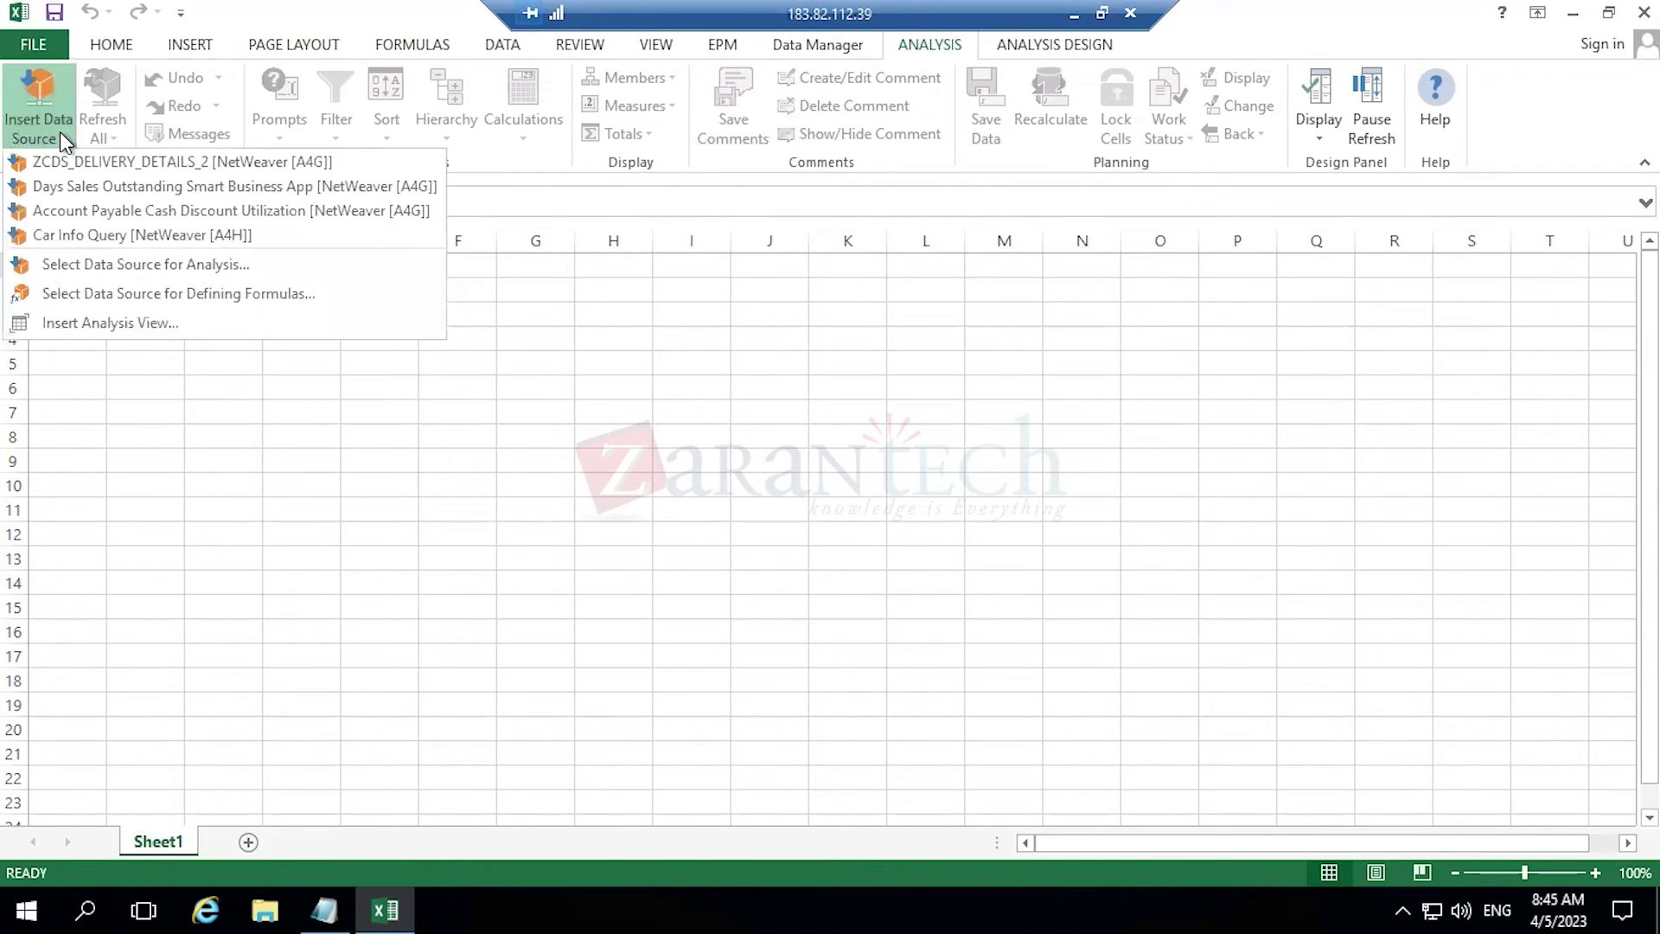
left_click(91, 270)
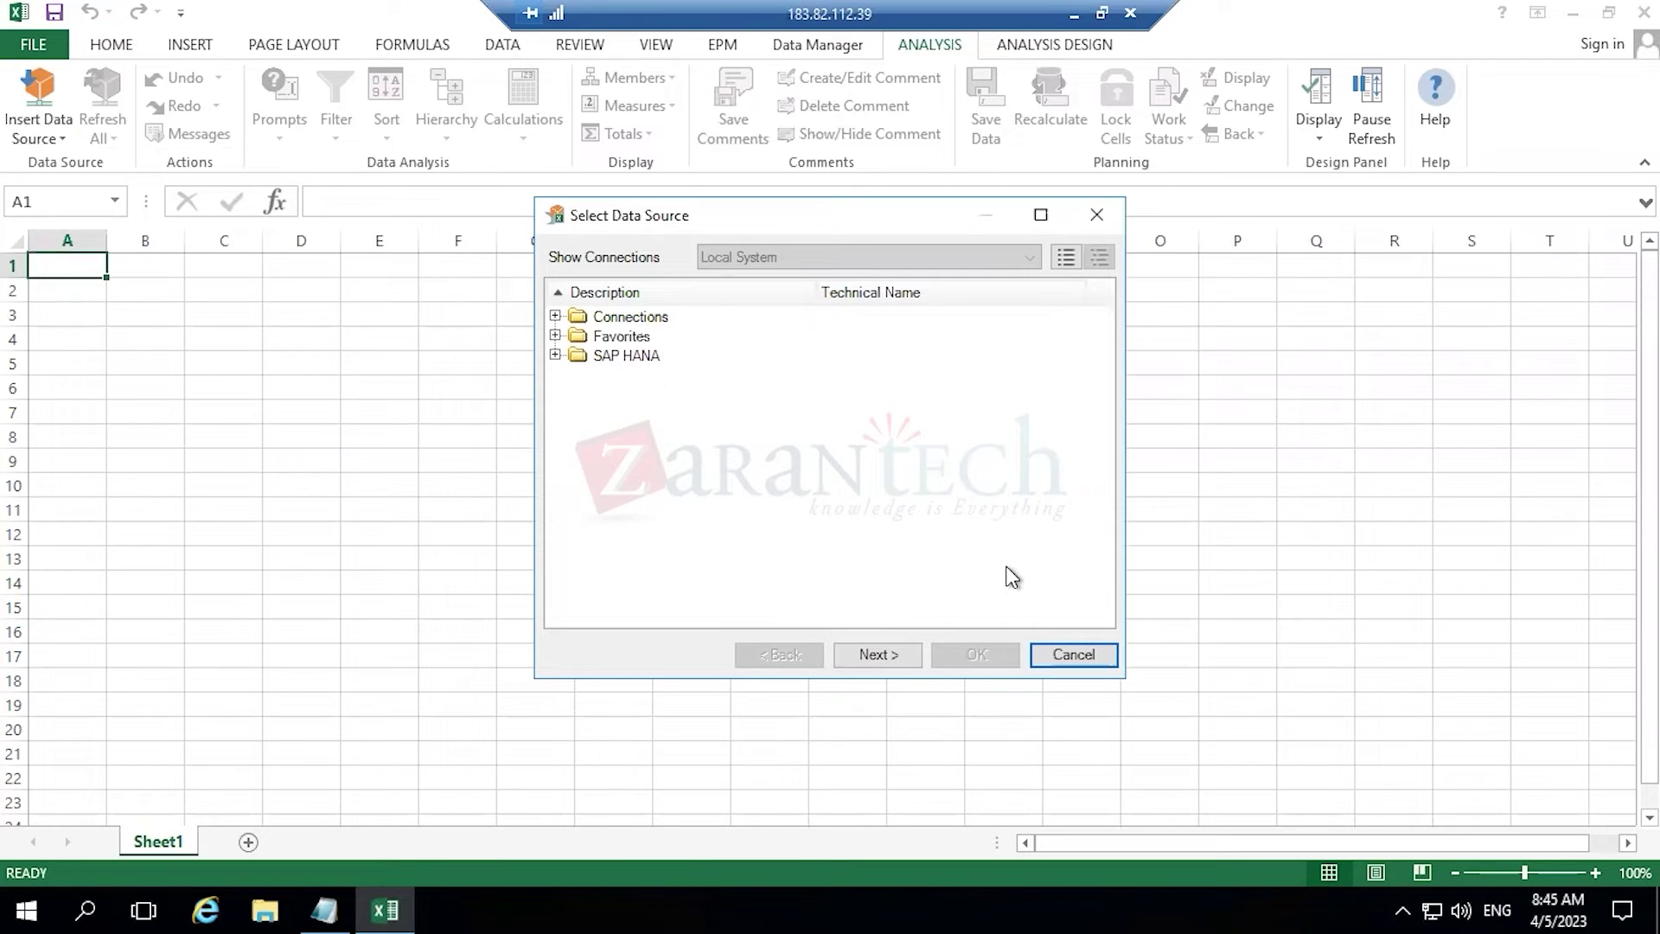
left_click(556, 316)
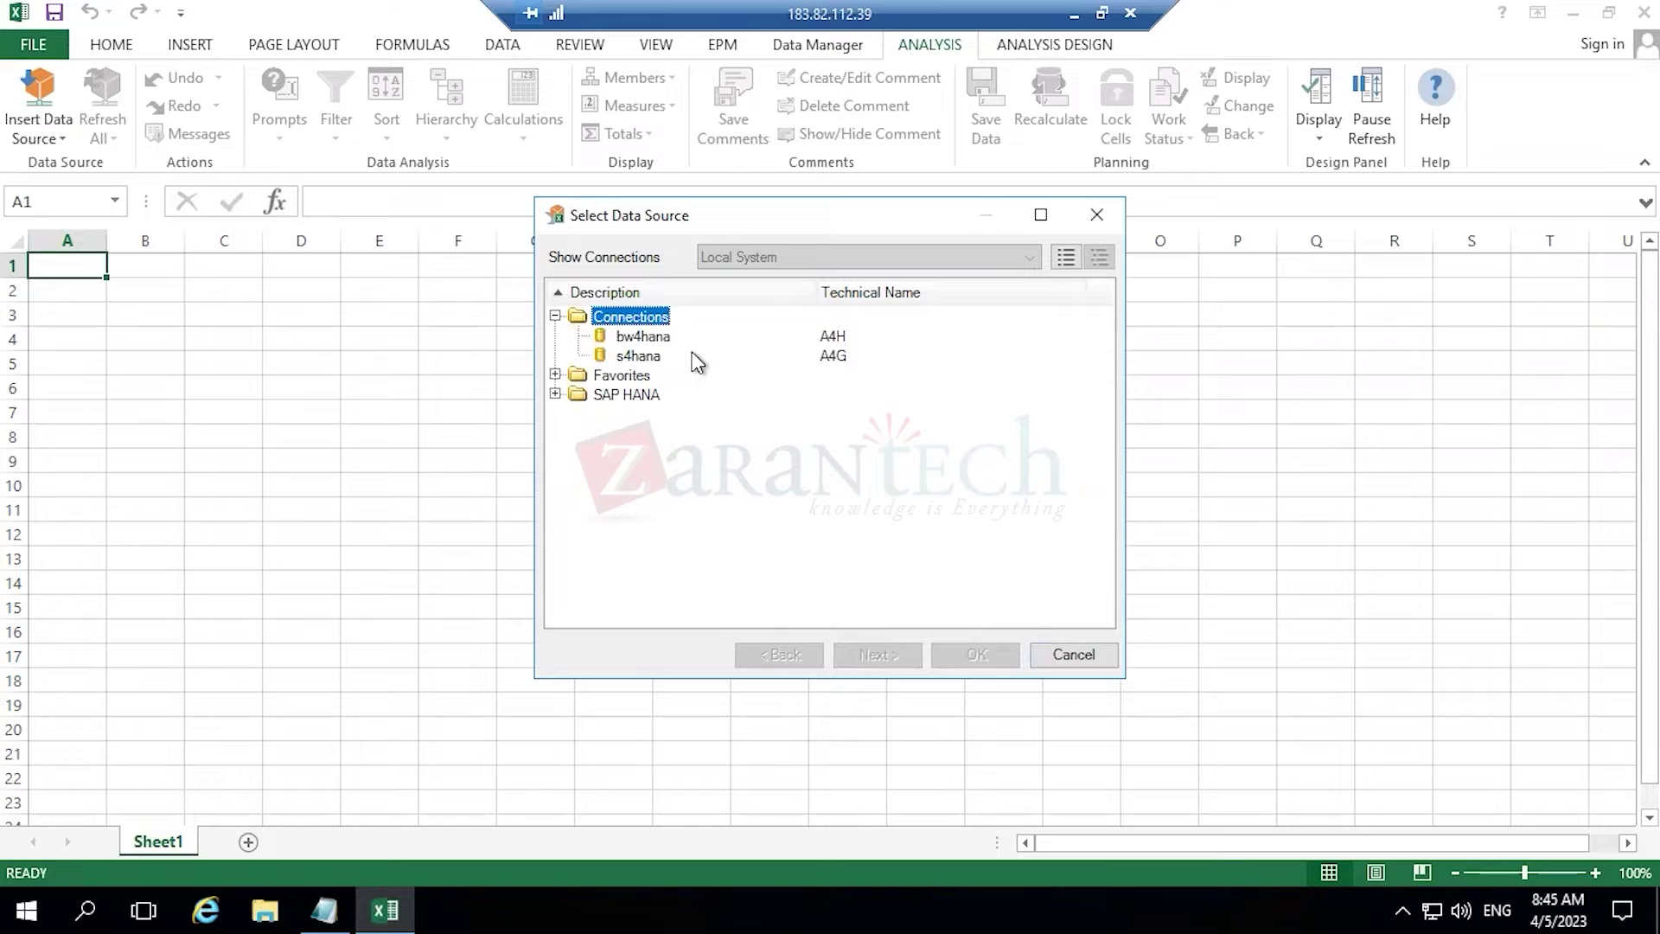
left_click(643, 335)
left_click(888, 663)
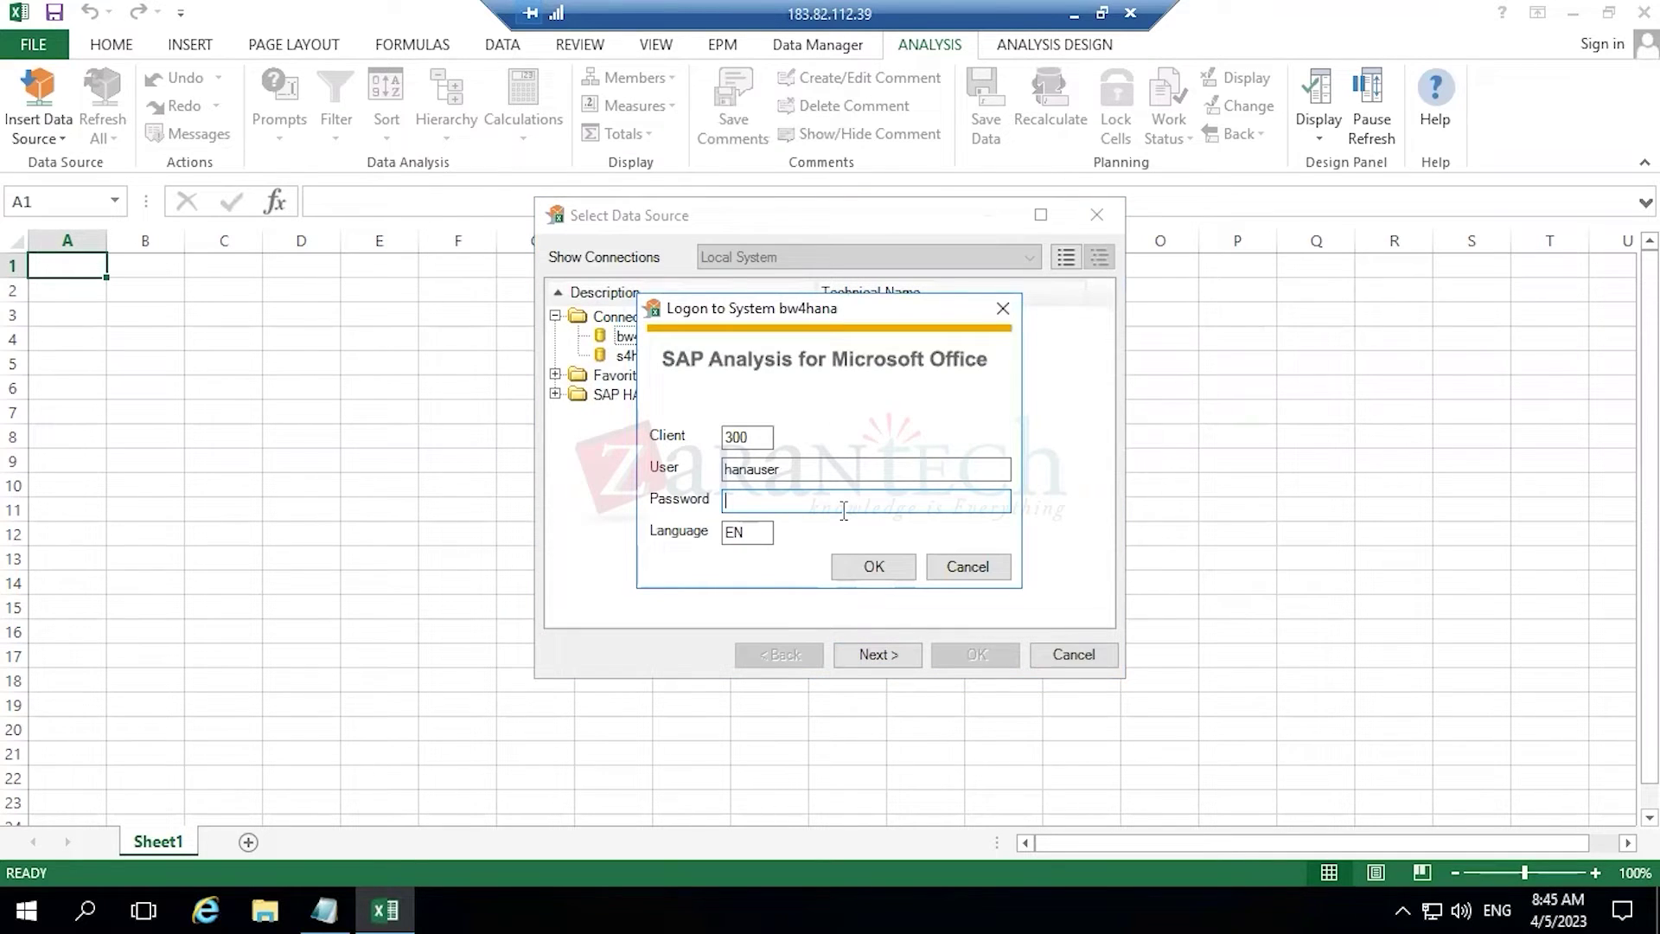
left_click(324, 909)
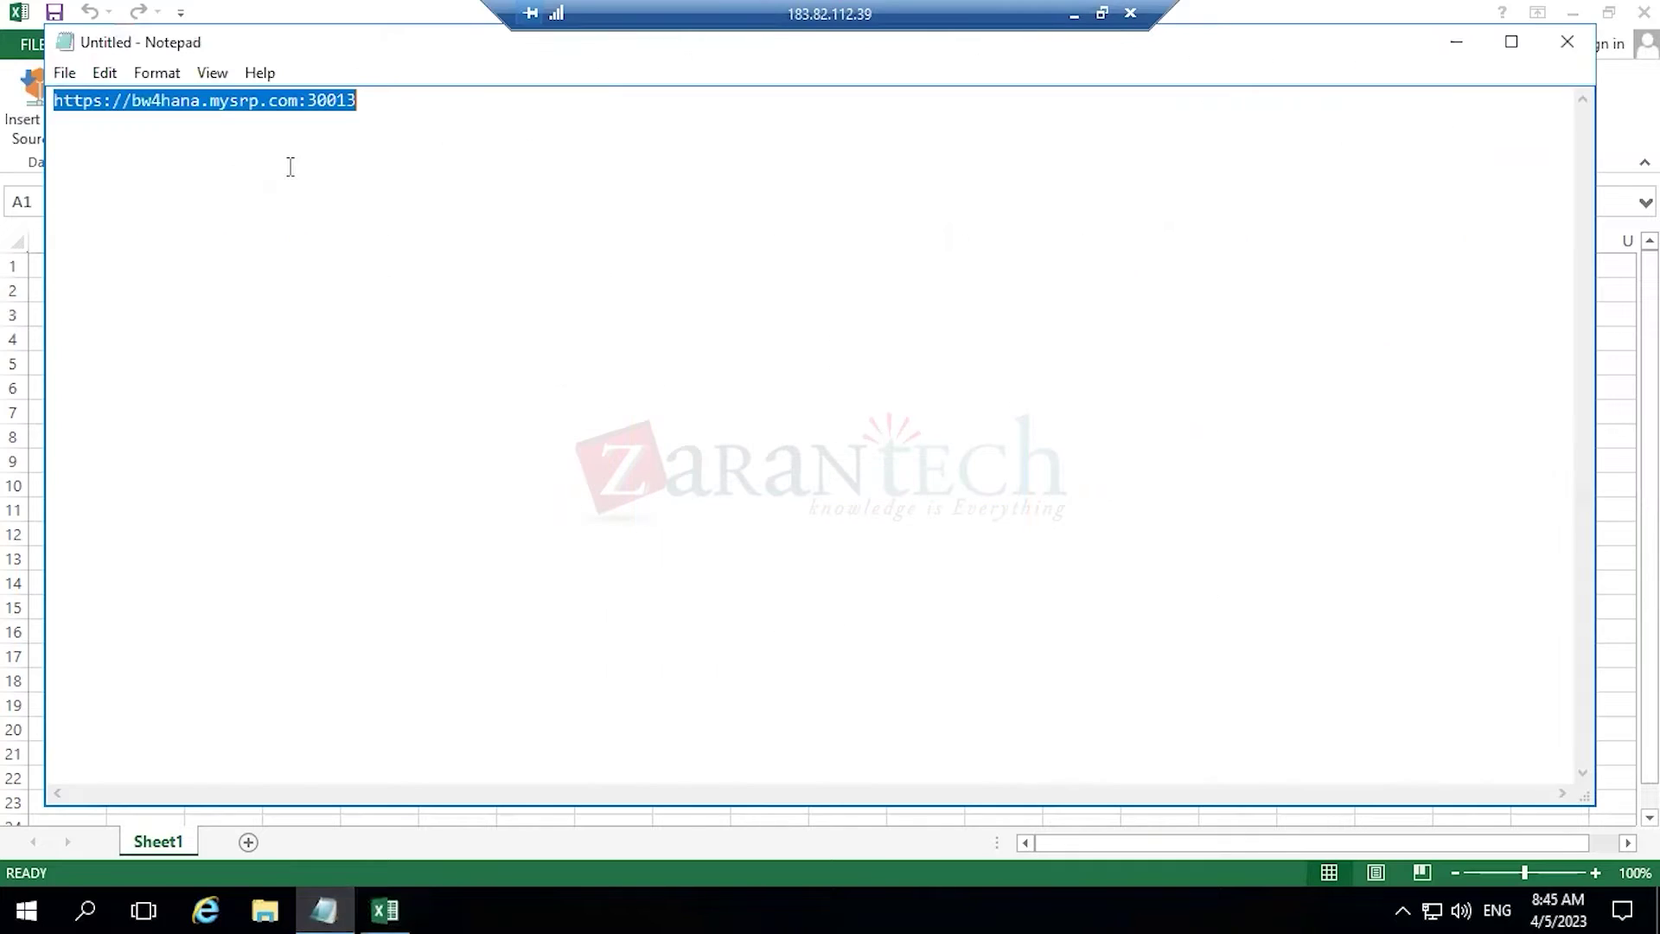
left_click(1566, 44)
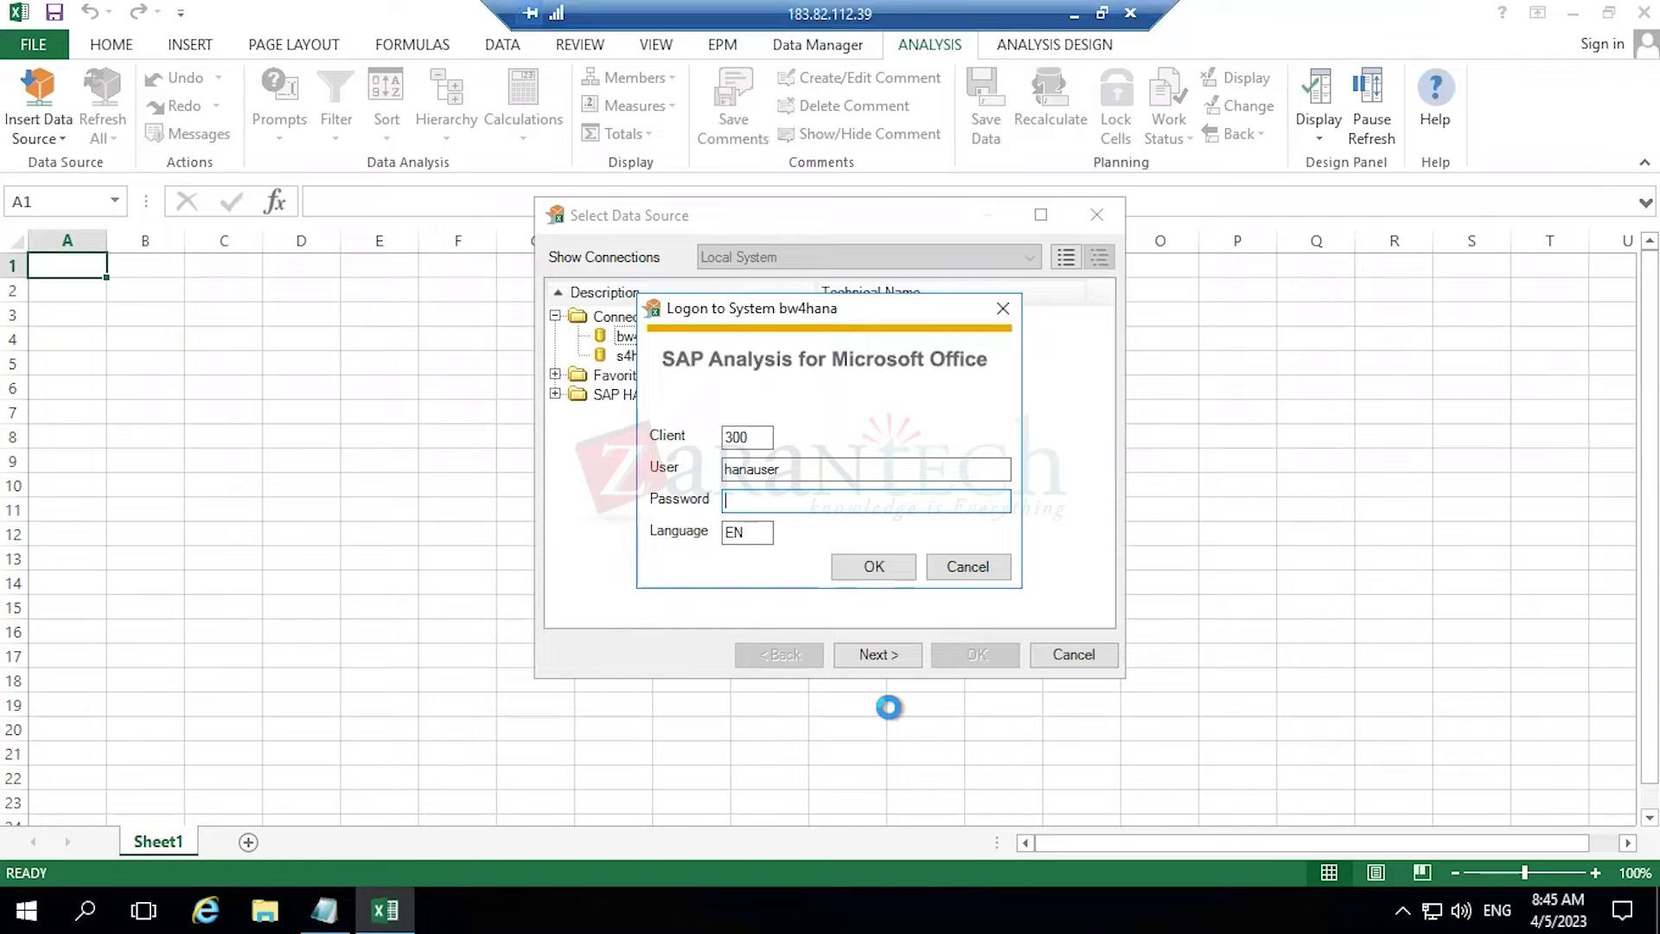
left_click(968, 567)
left_click(1074, 654)
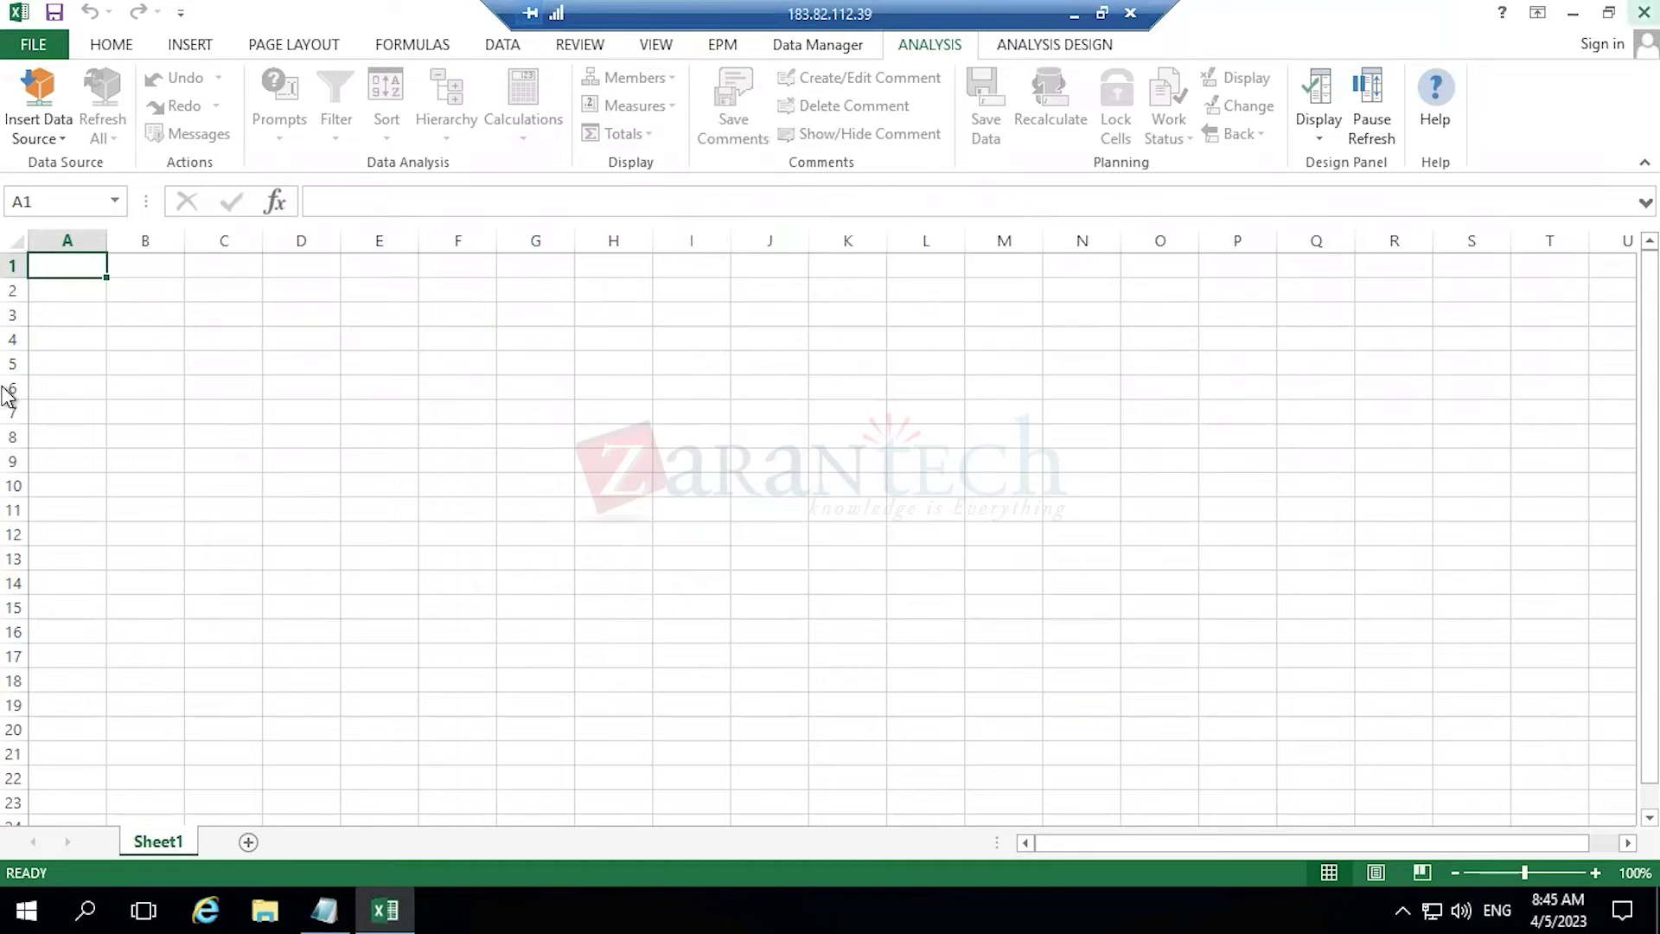
- Copy the password from the hana details text file on the desktop and switch back to Excel
key("super+d")
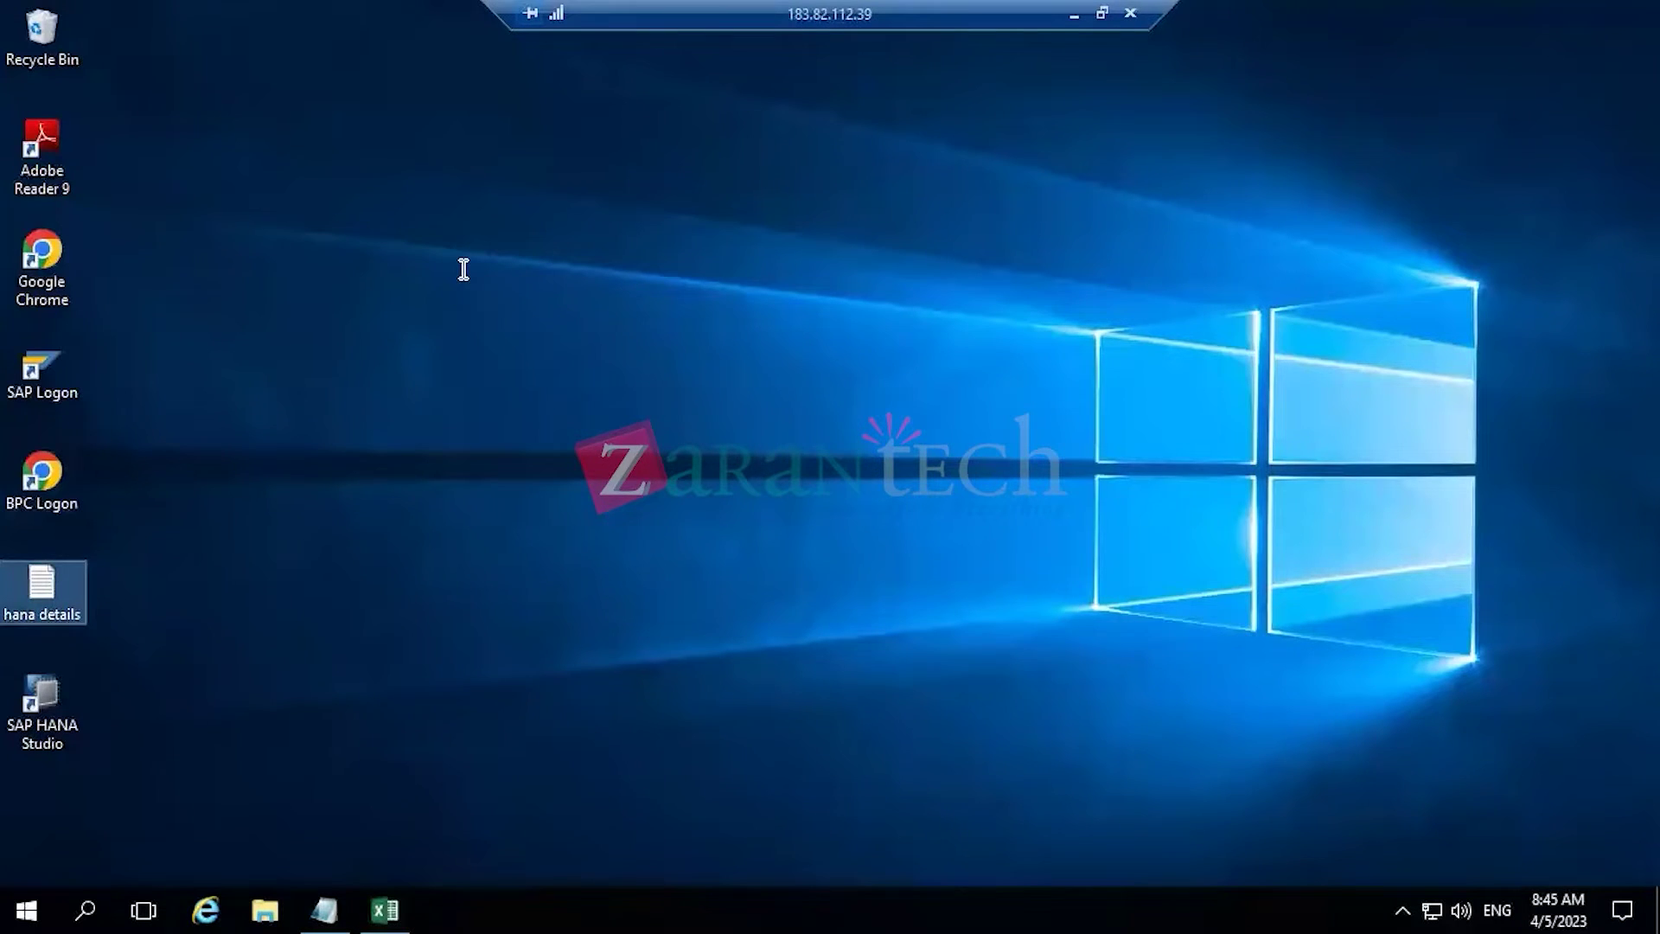
key("Return")
left_click_drag(112, 233, 219, 235)
right_click(217, 235)
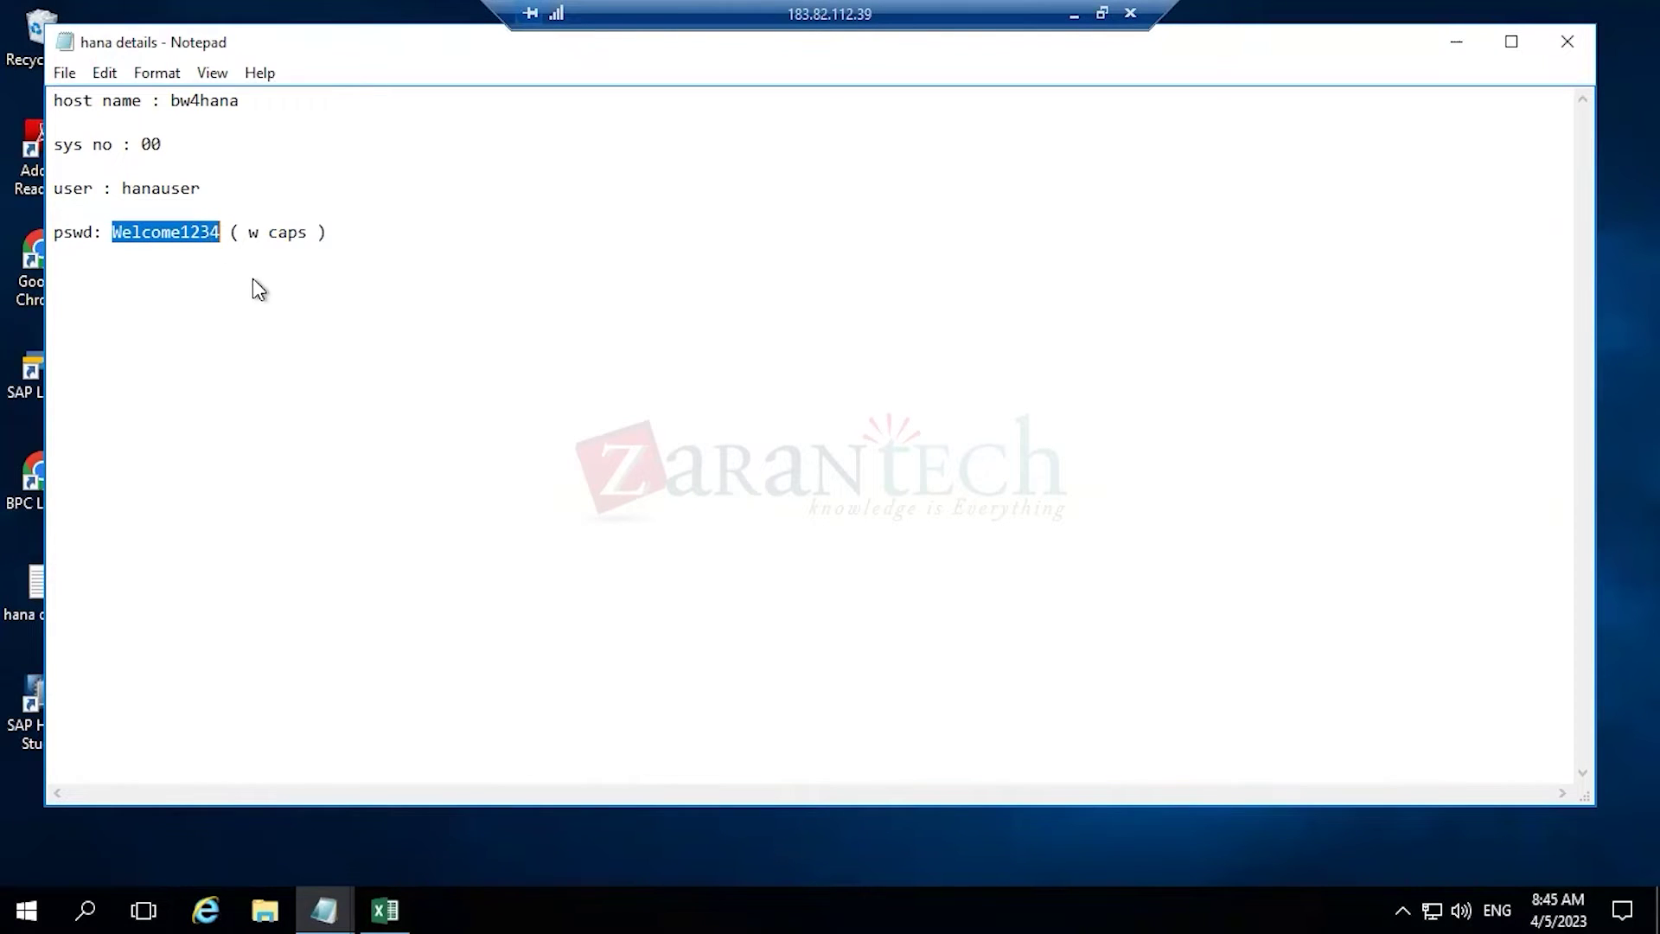
left_click(410, 903)
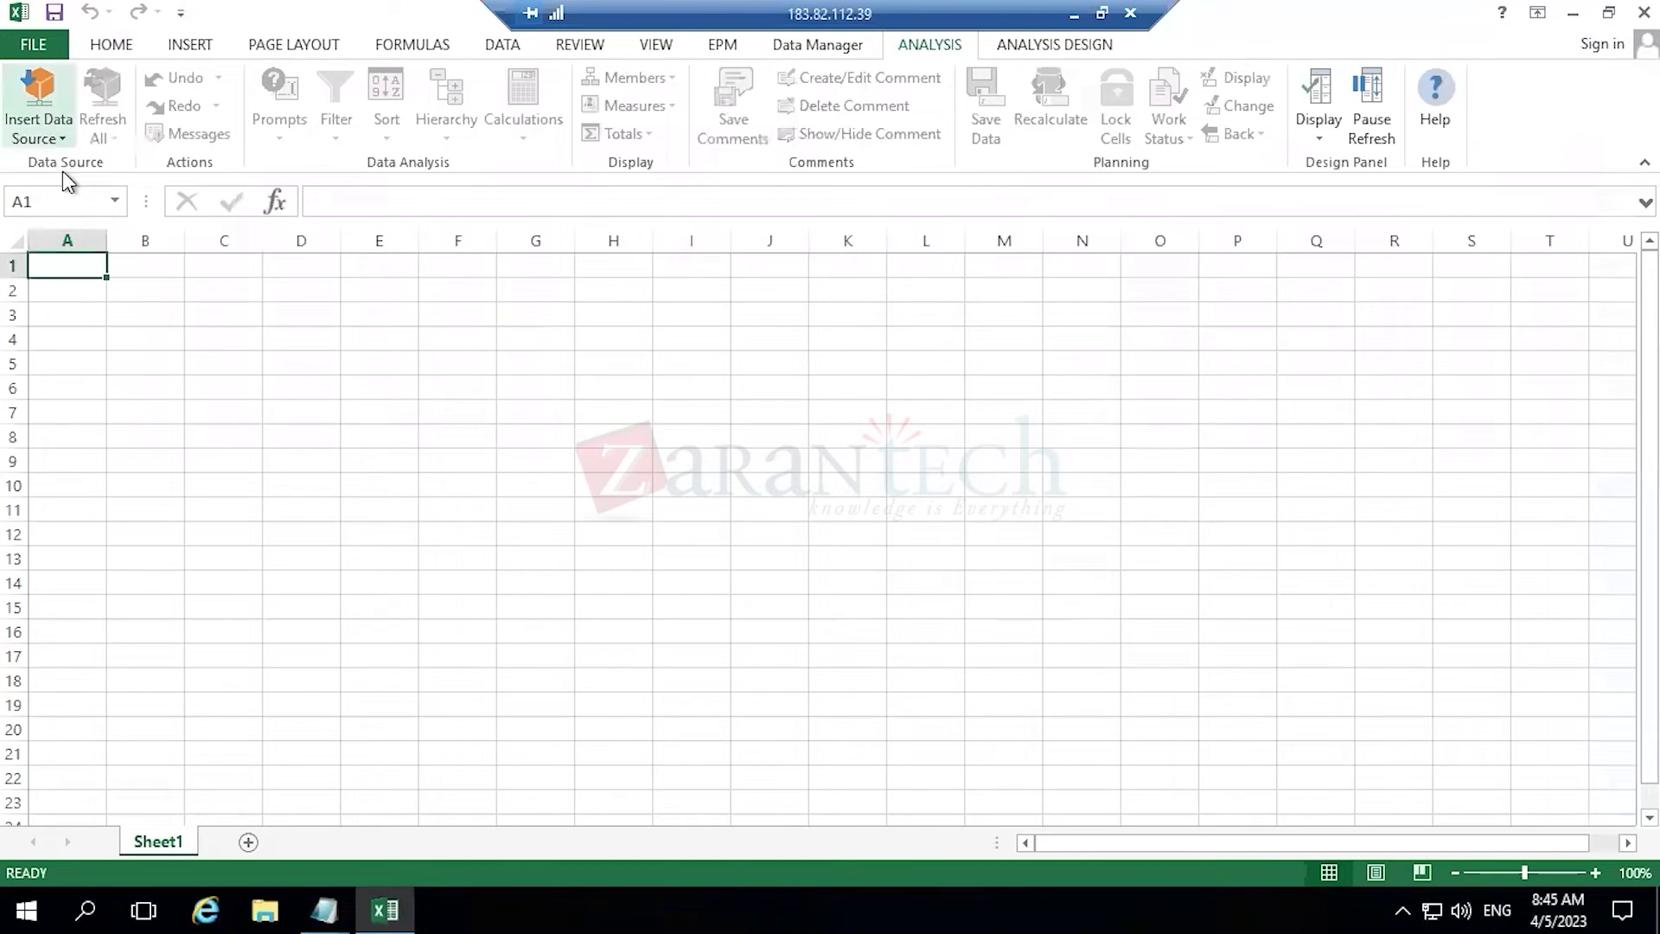
- Start selecting a data source for analysis and open the logon for the bw4hana connection
left_click(53, 134)
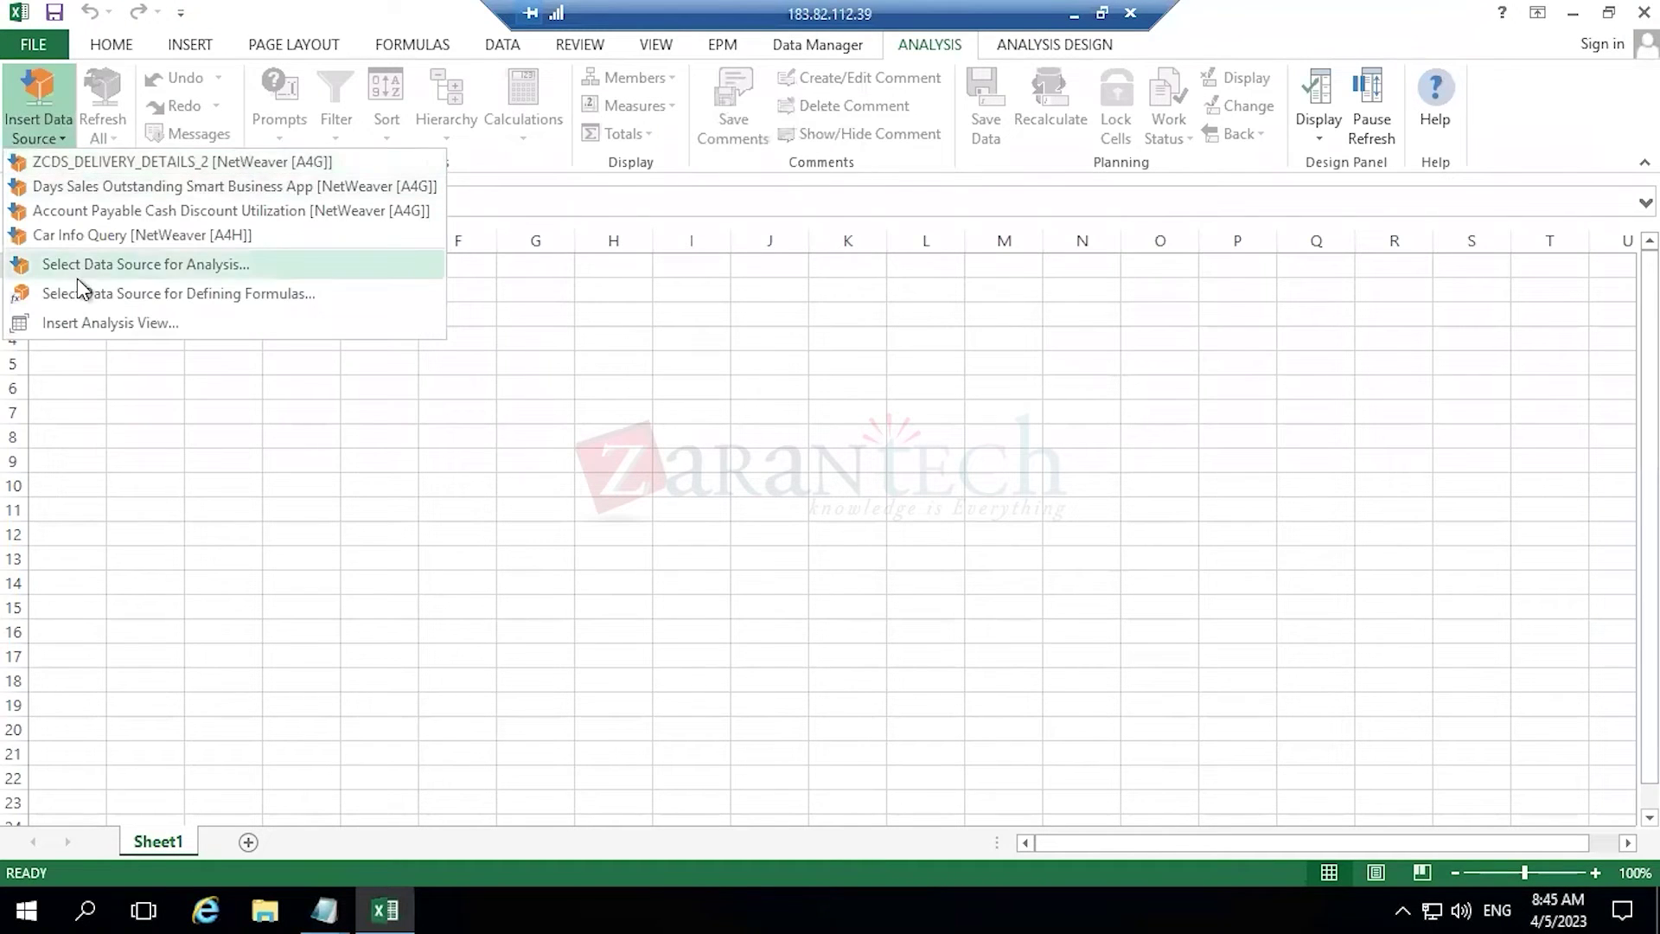
left_click(324, 268)
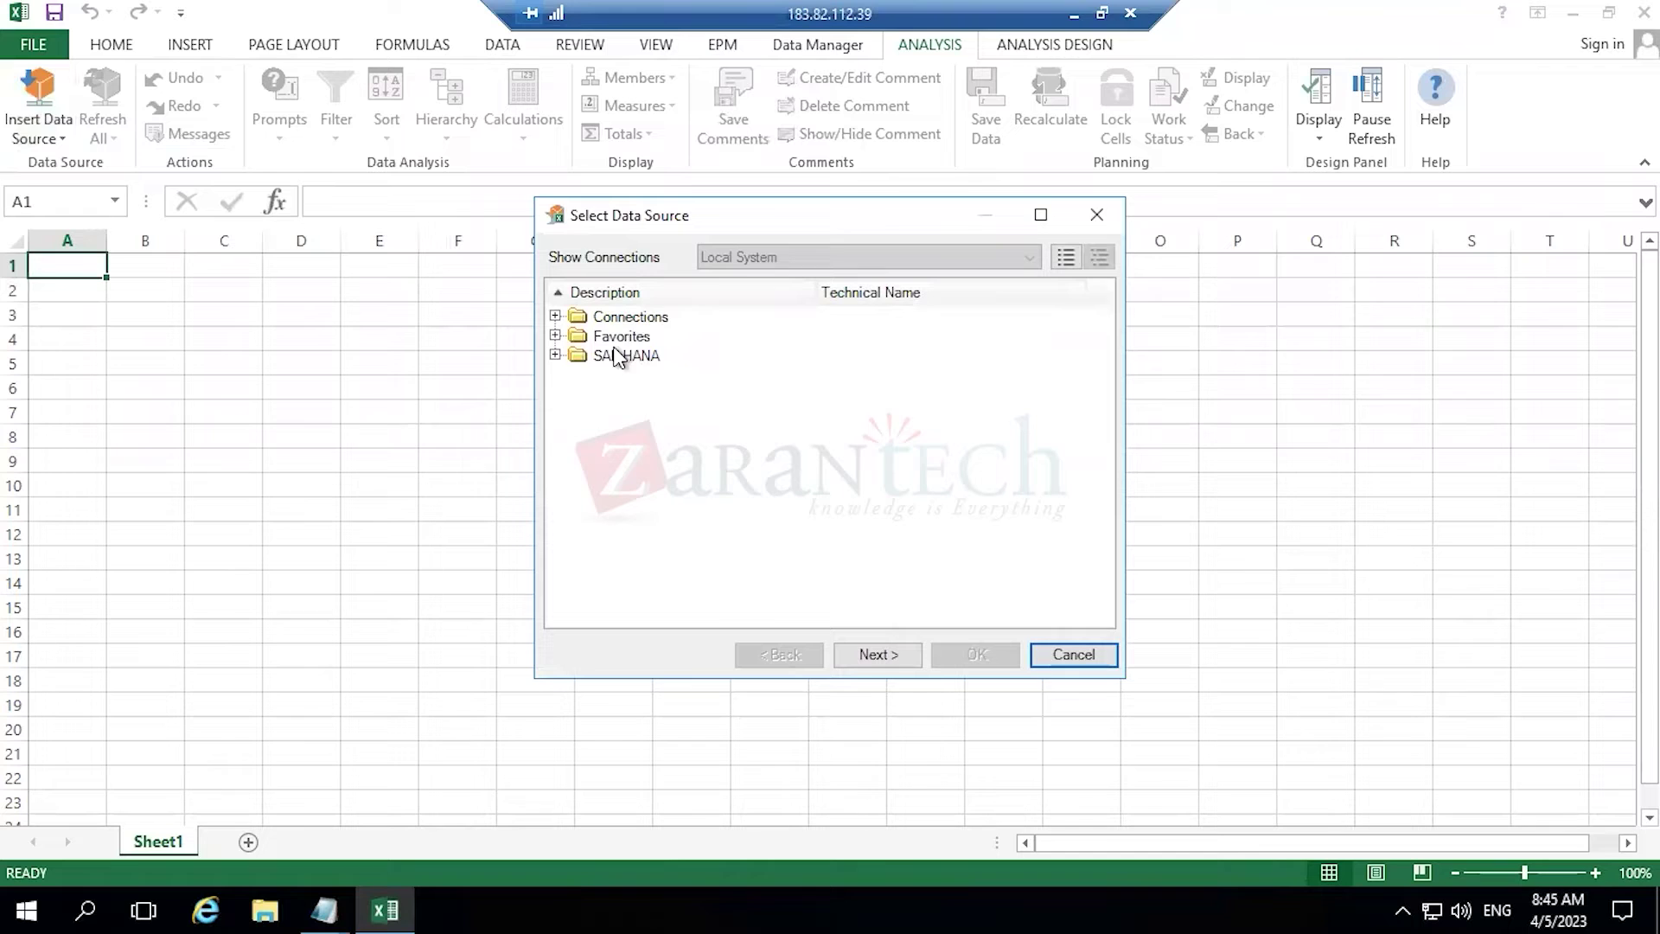
left_click(566, 335)
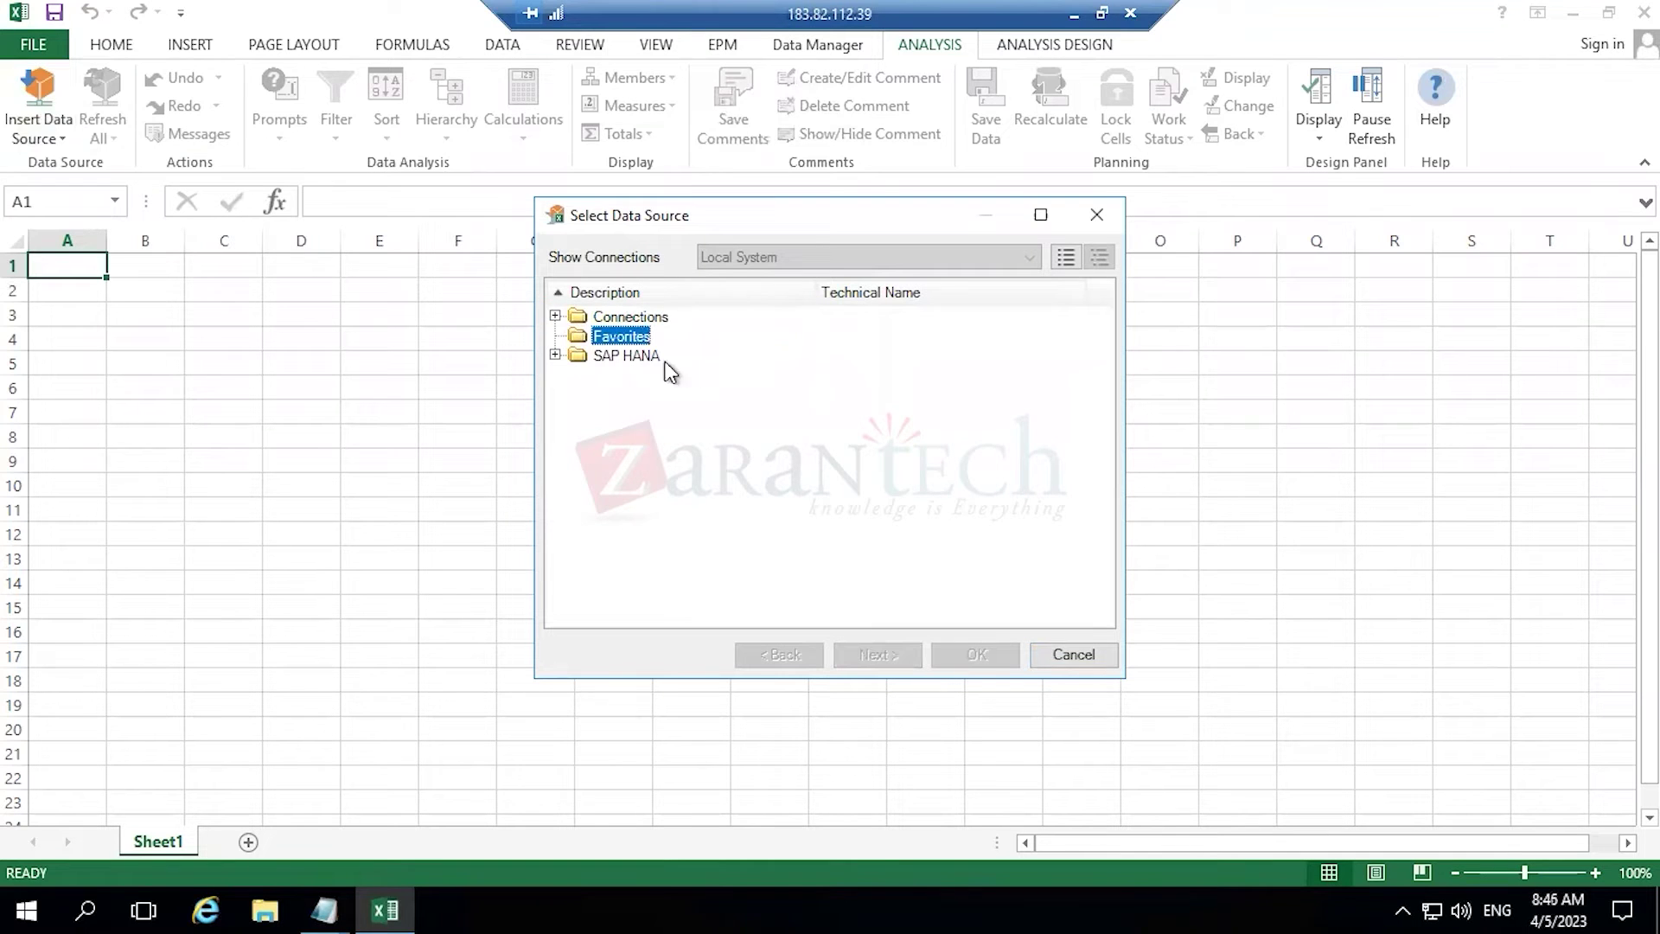
double_click(643, 319)
double_click(643, 336)
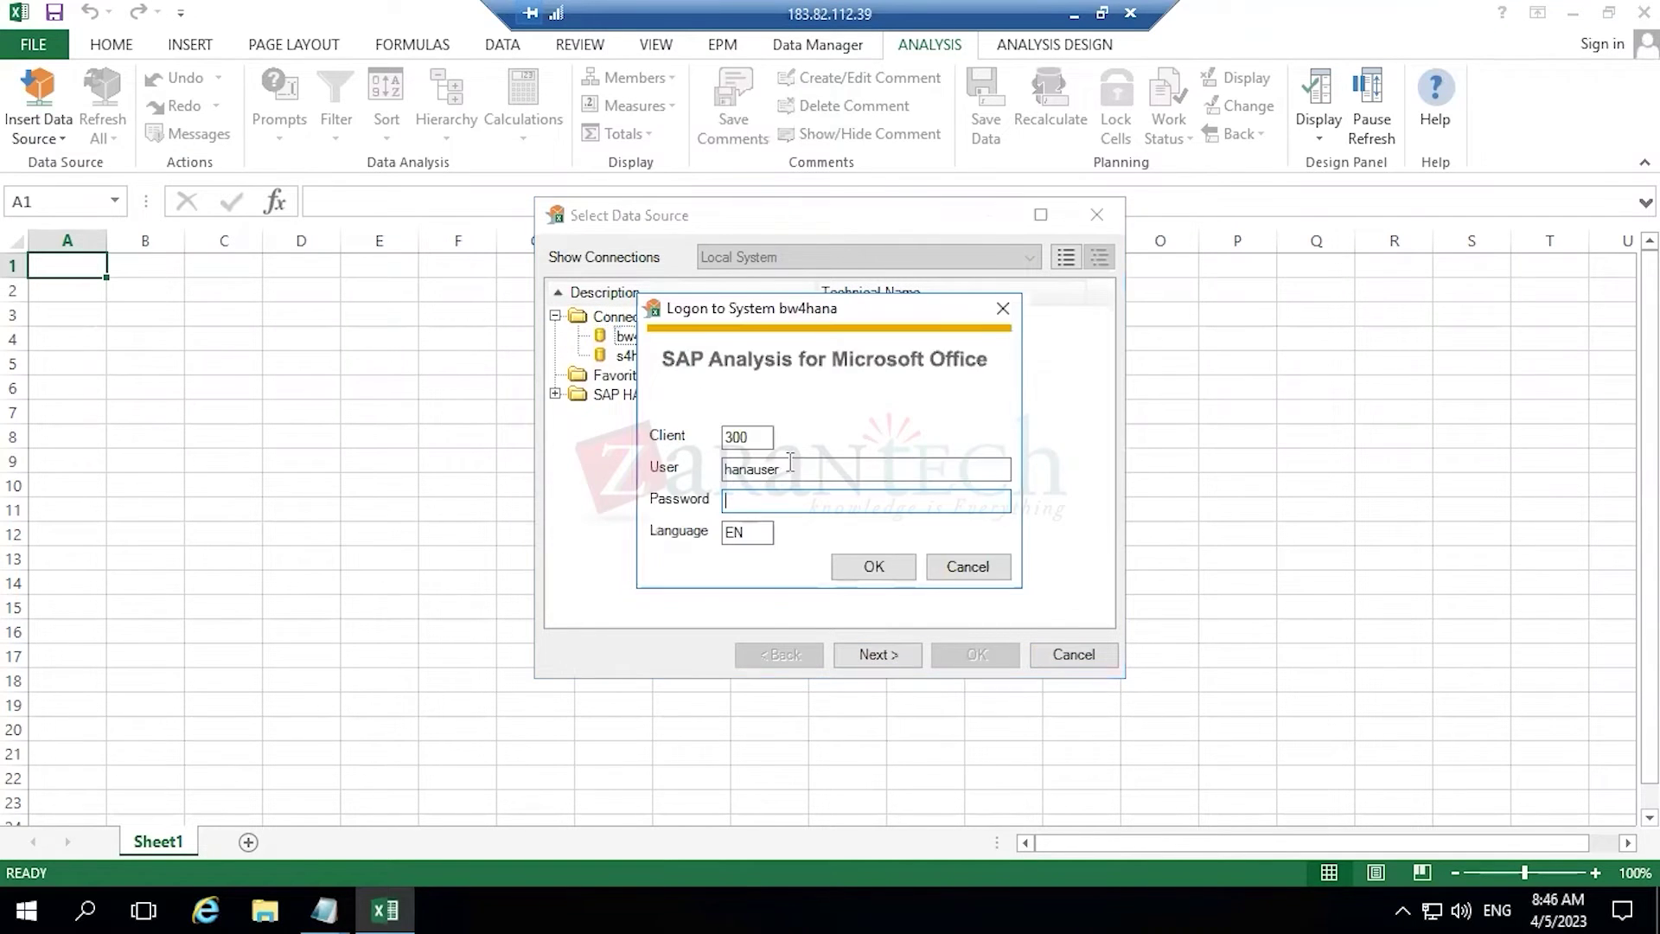
- Paste the account password into the bw4hana logon and log on to the system
left_click(761, 502)
right_click(761, 505)
left_click(848, 615)
left_click(871, 572)
left_click(971, 543)
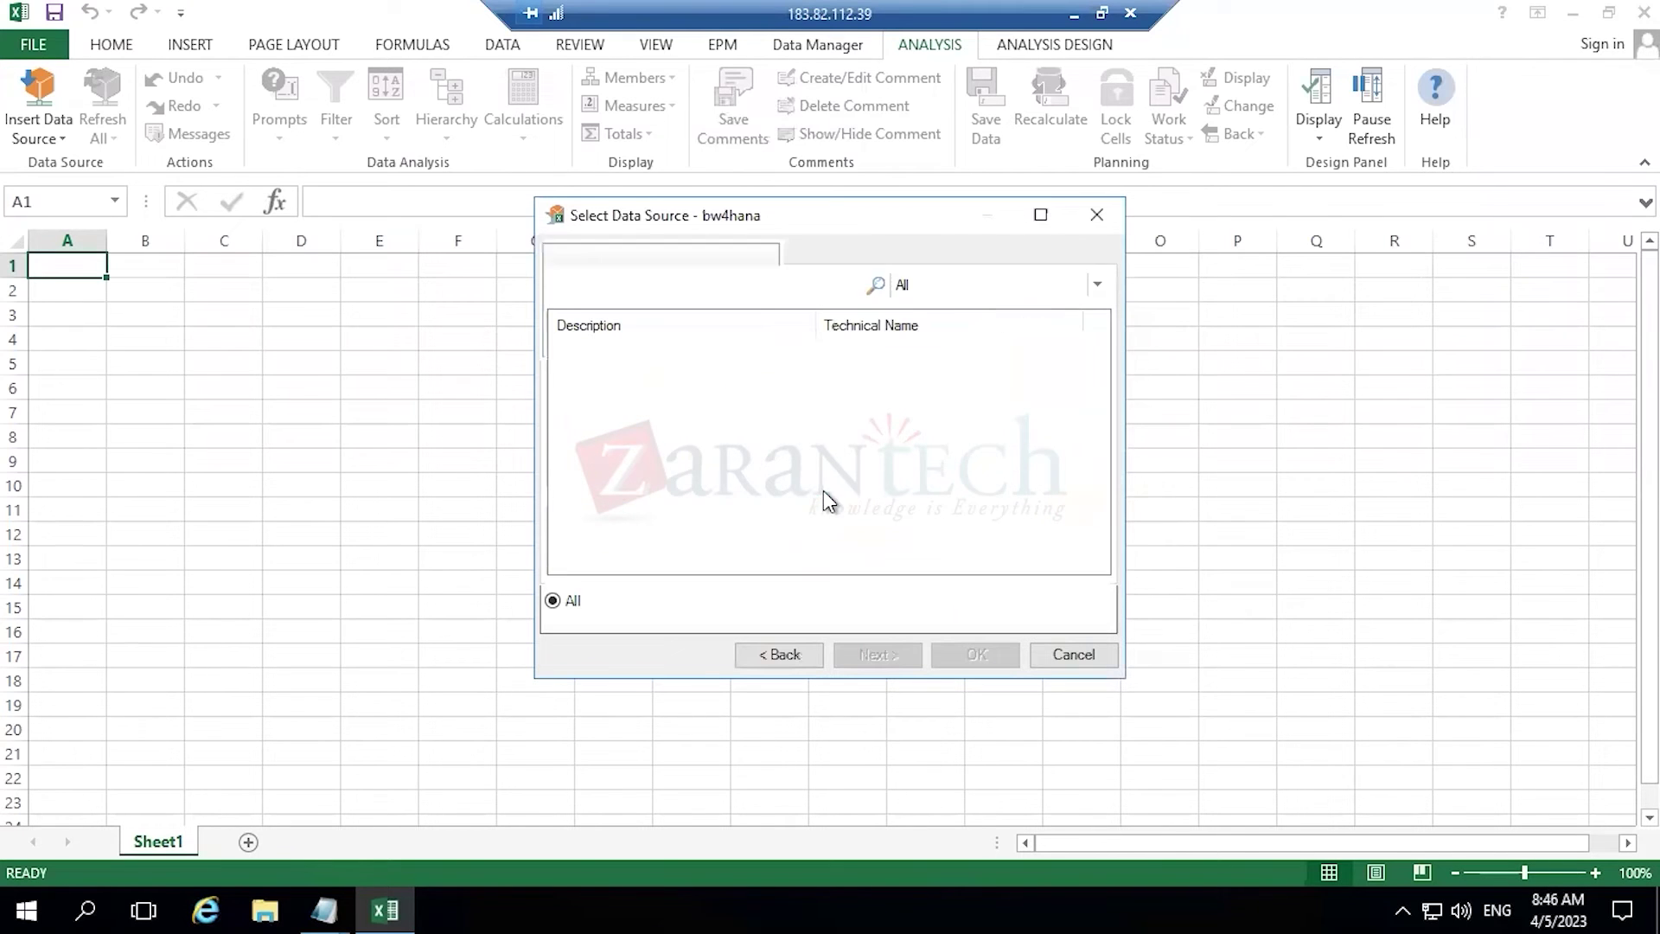
- Enlarge the data source selection, browse the company inform area to company query, and expand the BW/4HANA Modeler role
left_click(1038, 216)
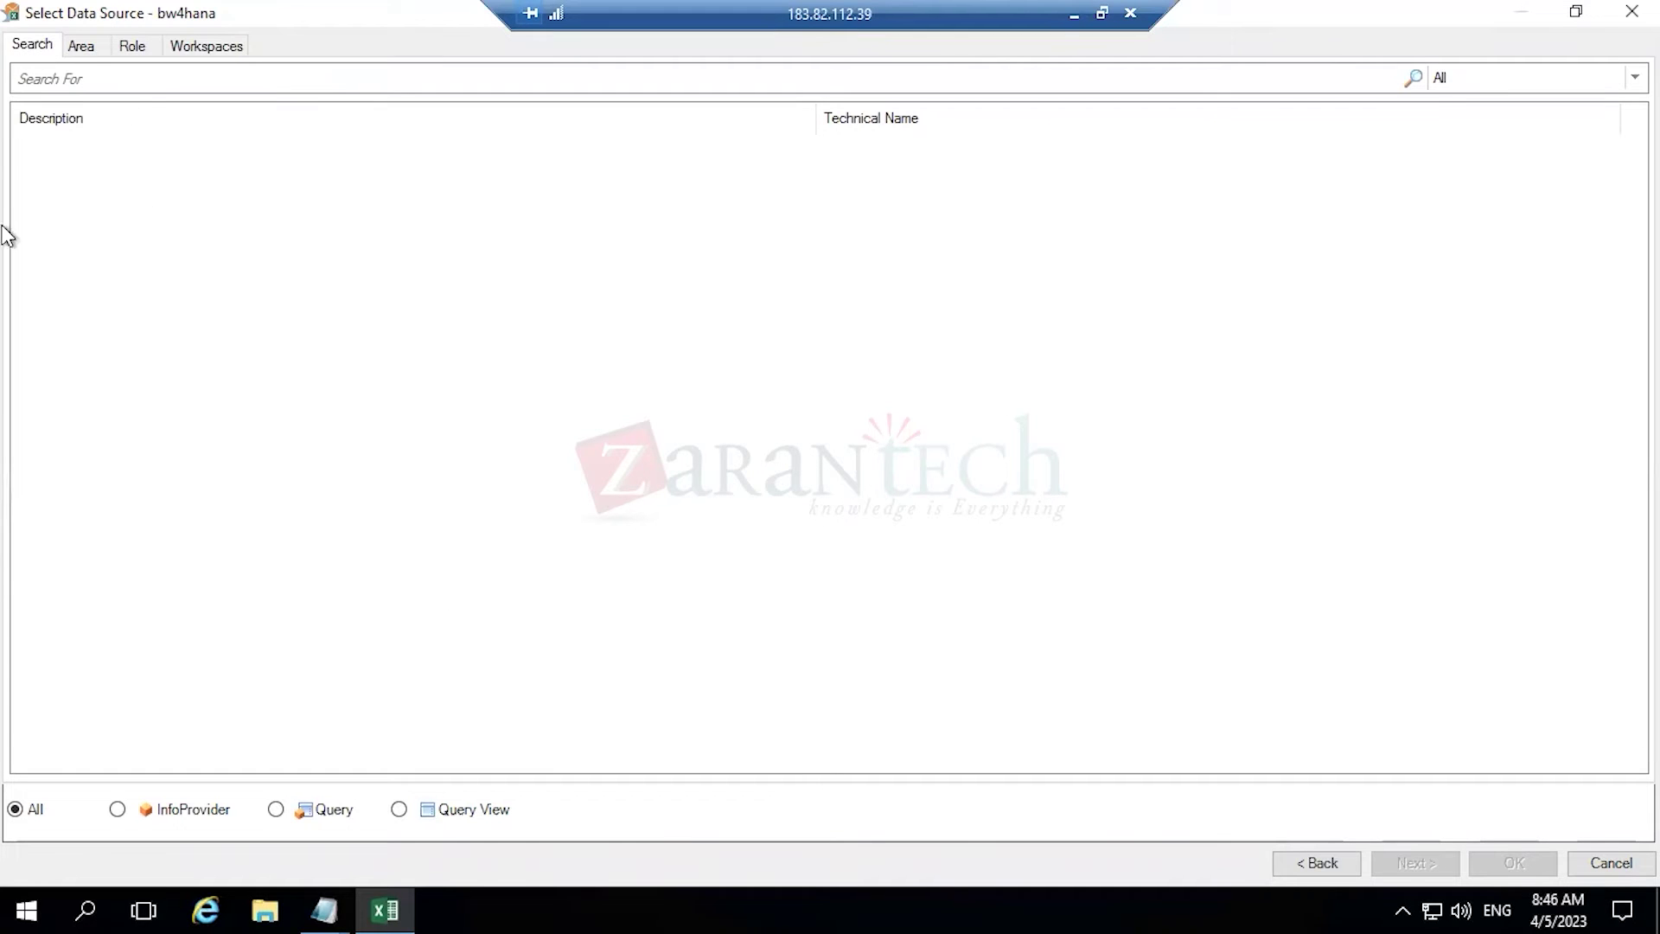
left_click(92, 49)
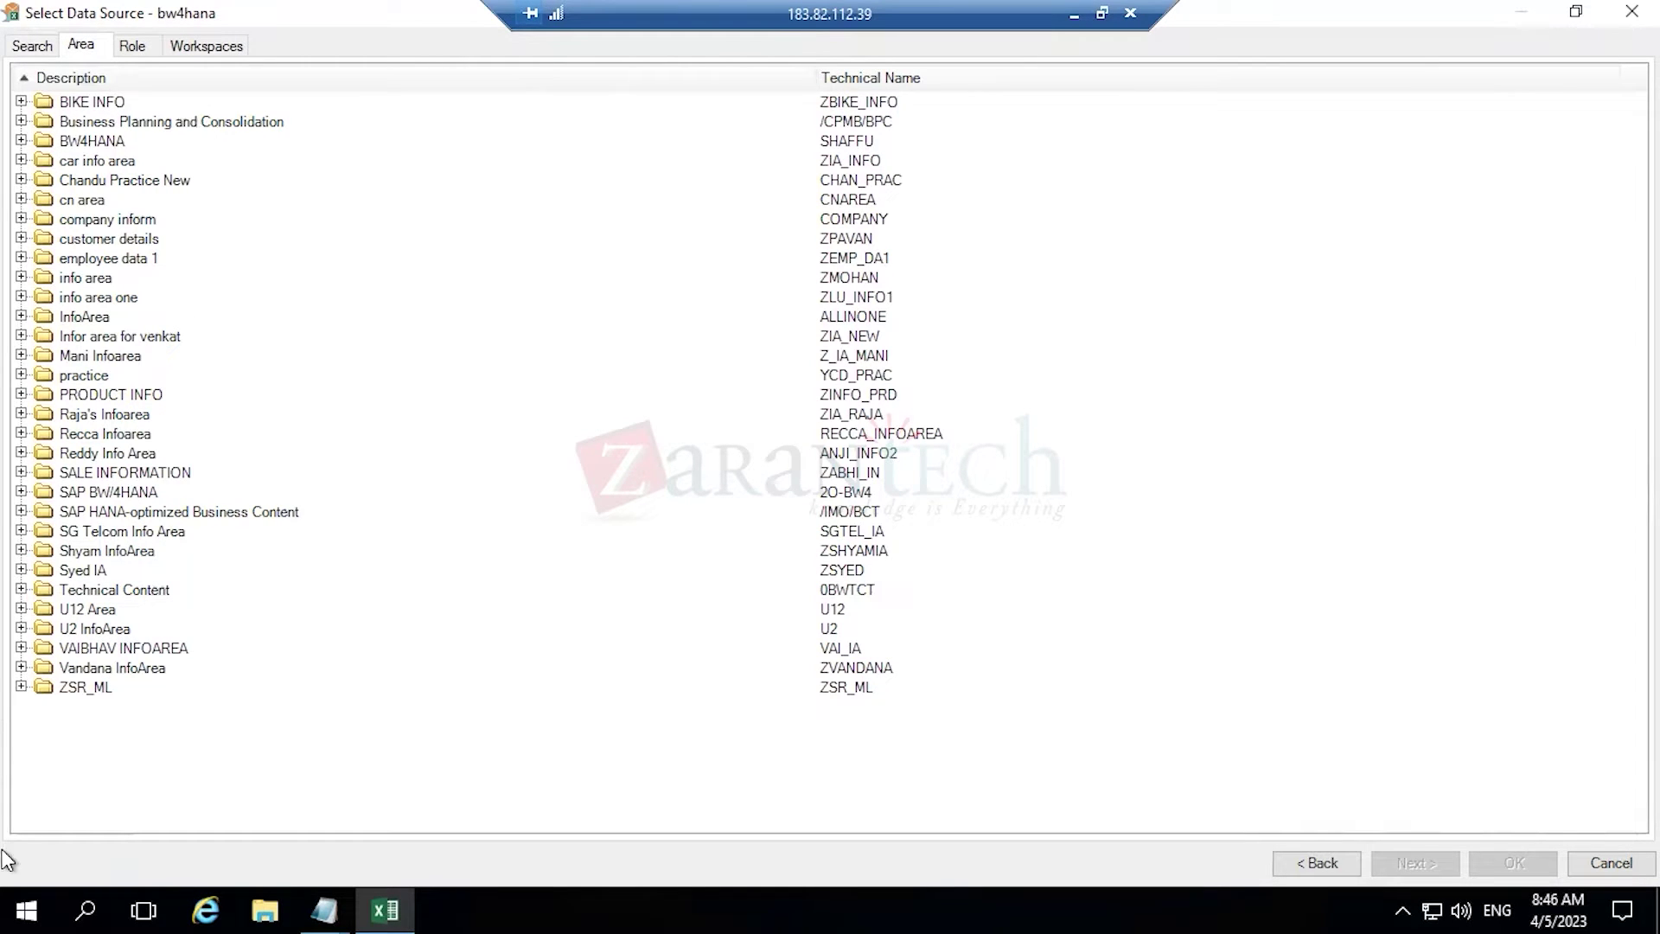
left_click(21, 218)
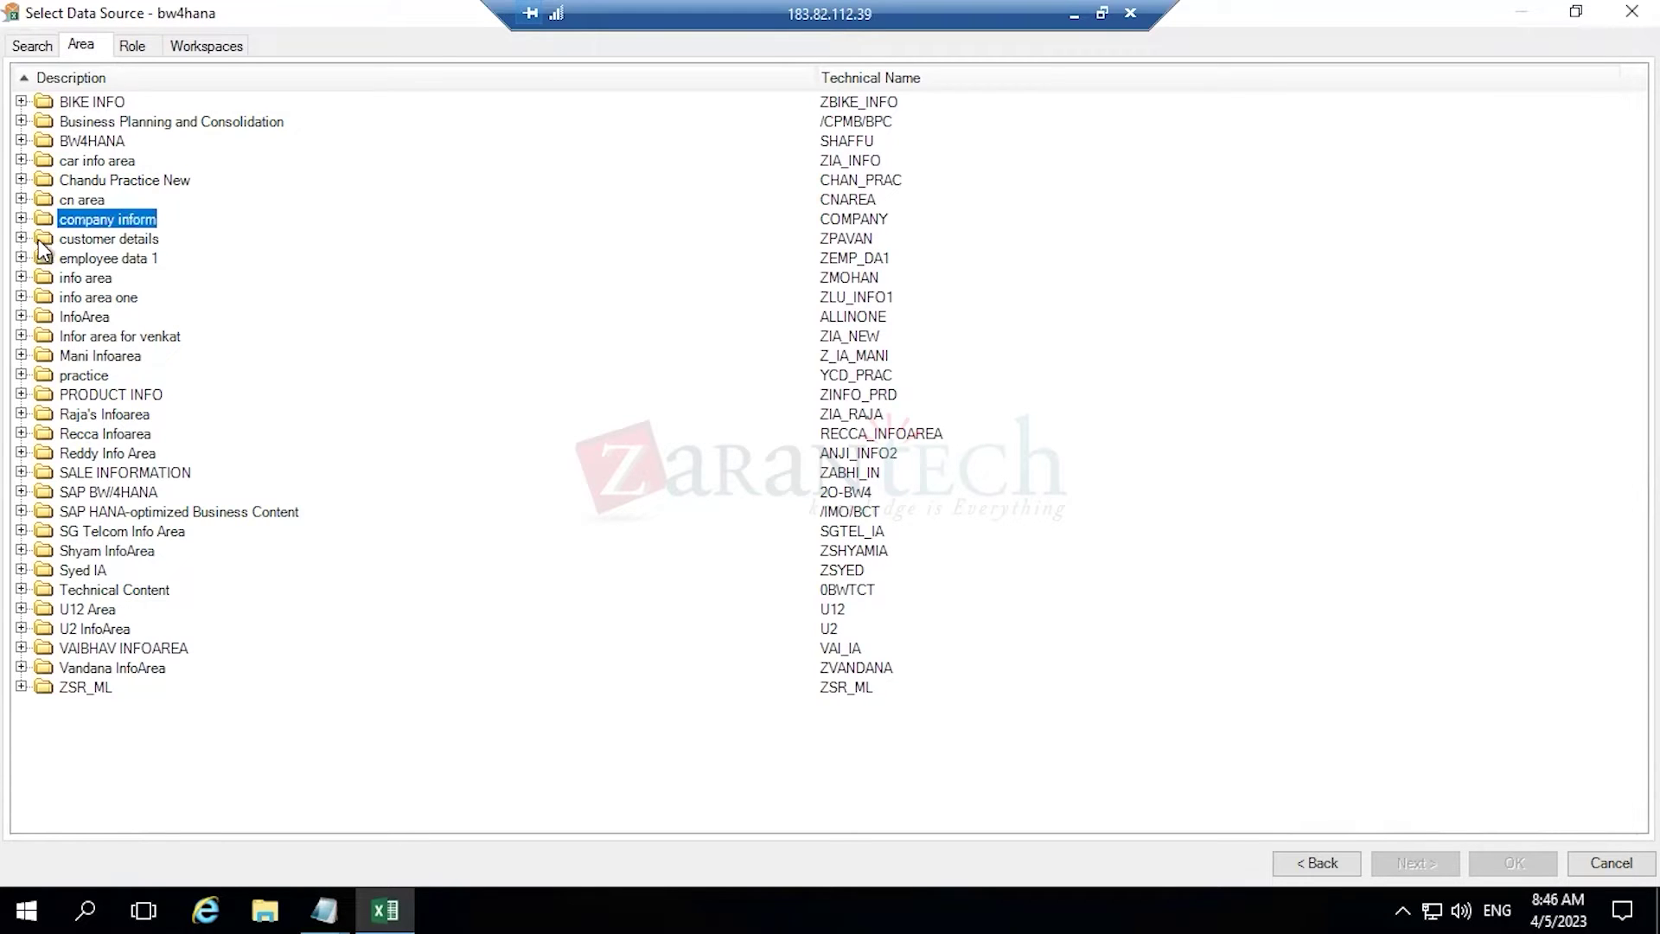
left_click(44, 238)
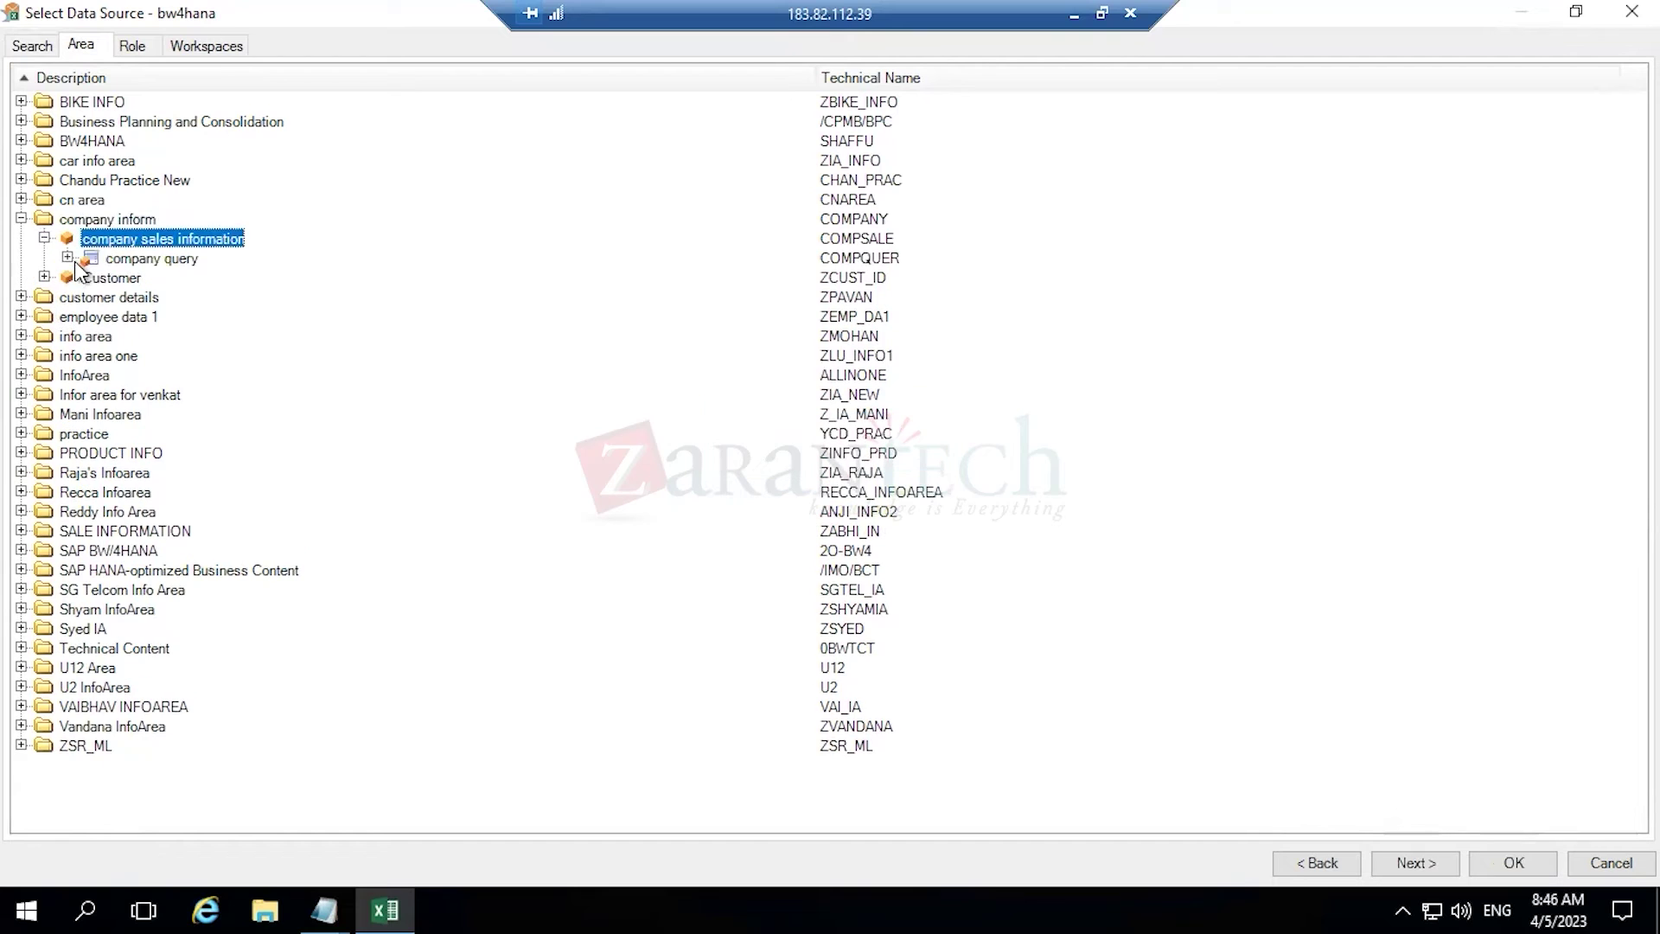
key("Down")
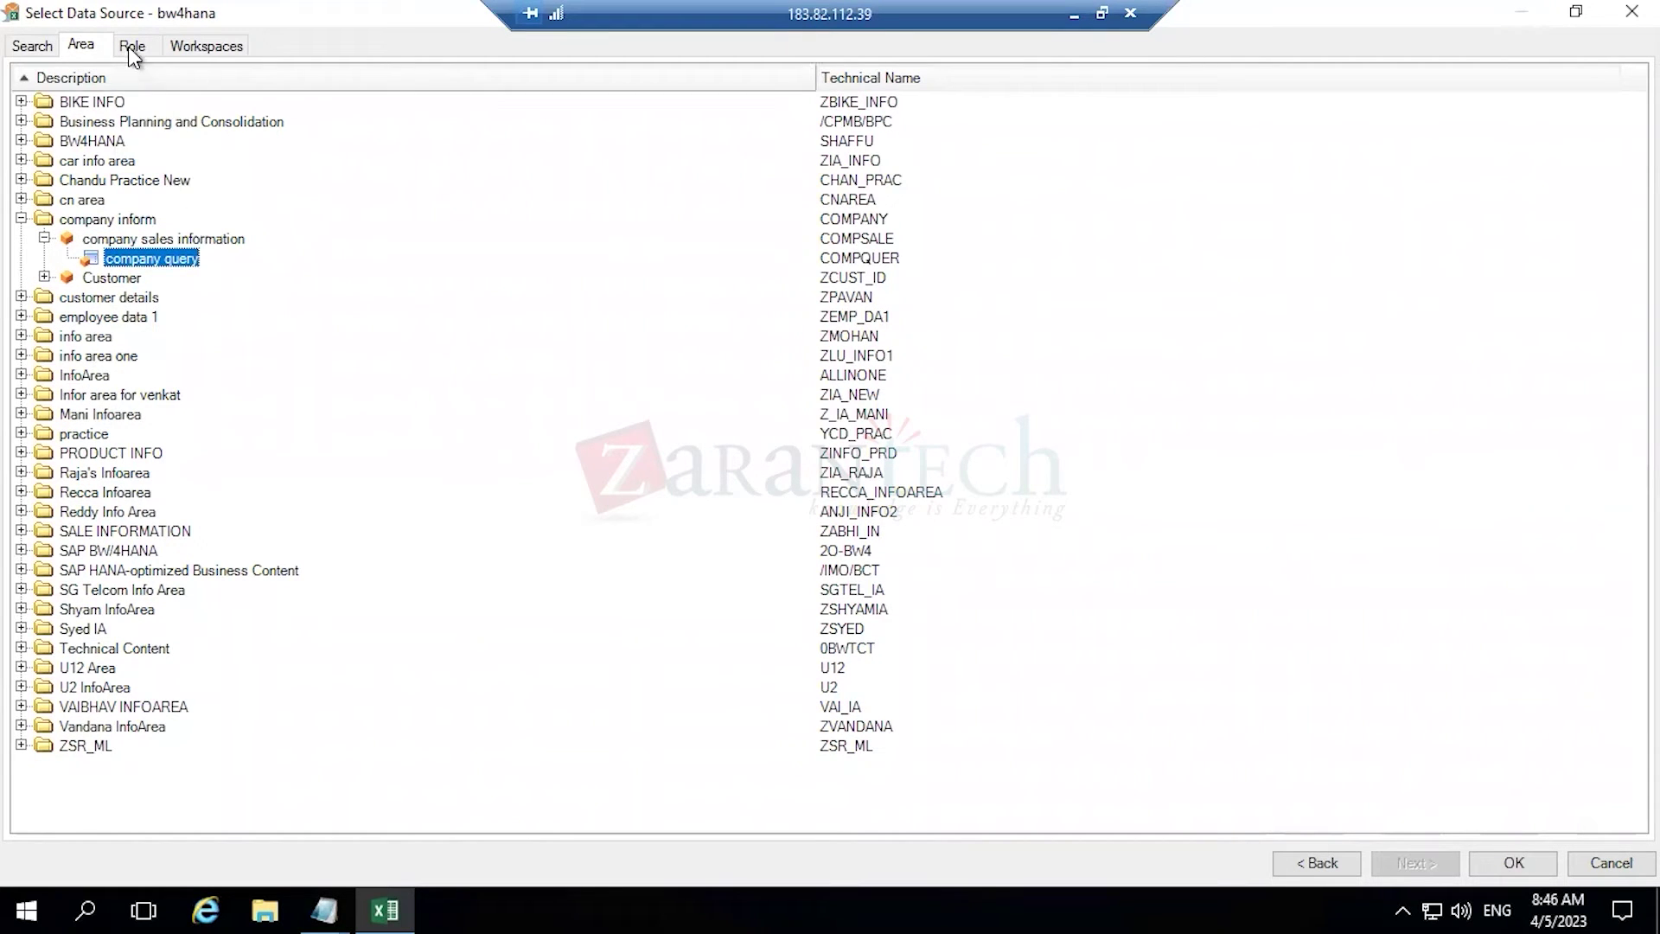
left_click(22, 102)
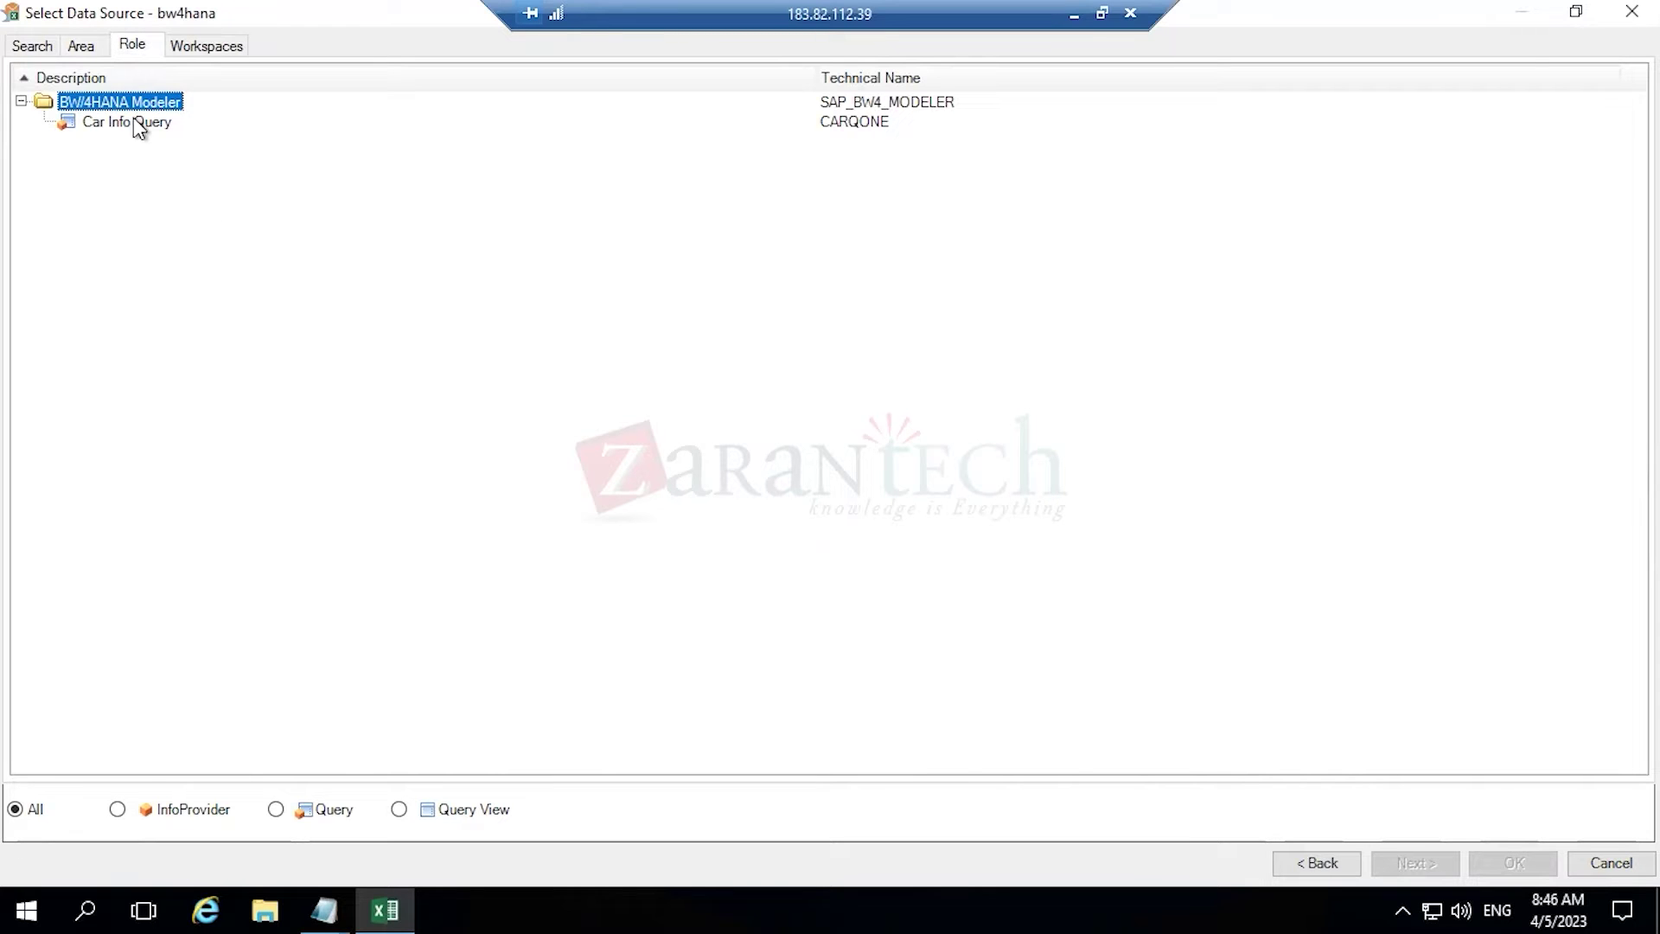
- Examine the available workspaces, expanding two of them and their CompositeProvider and Local Provider folders, plus the first one's Workspace Query folder
left_click(194, 47)
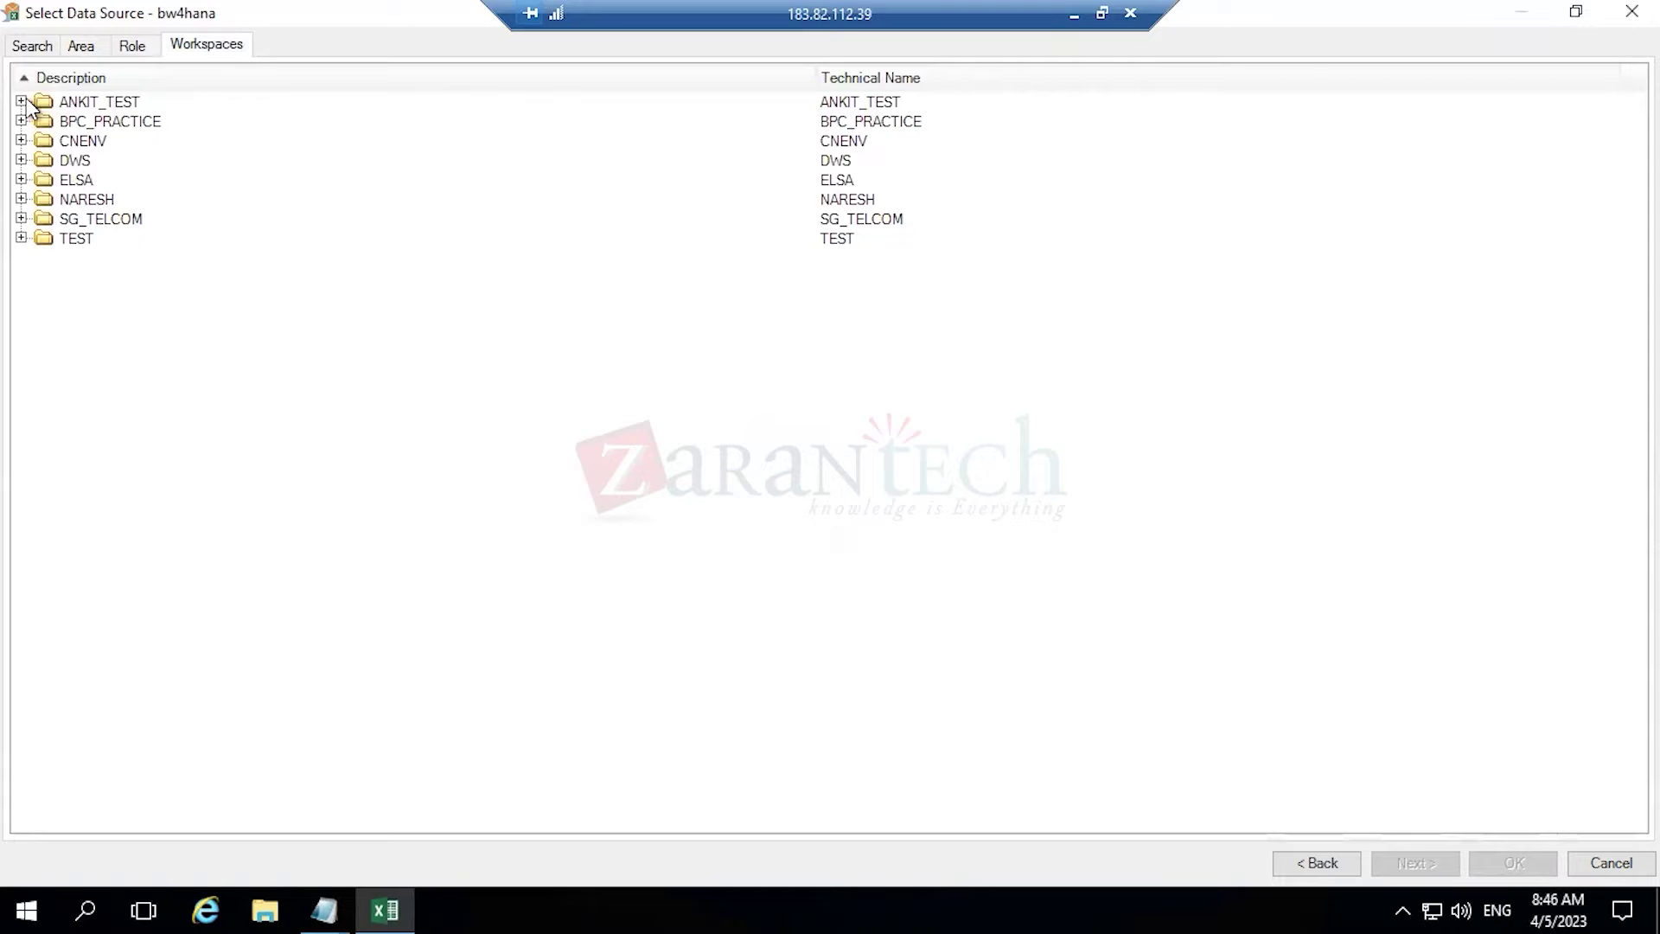
right_click(83, 388)
left_click(141, 409)
left_click(20, 179)
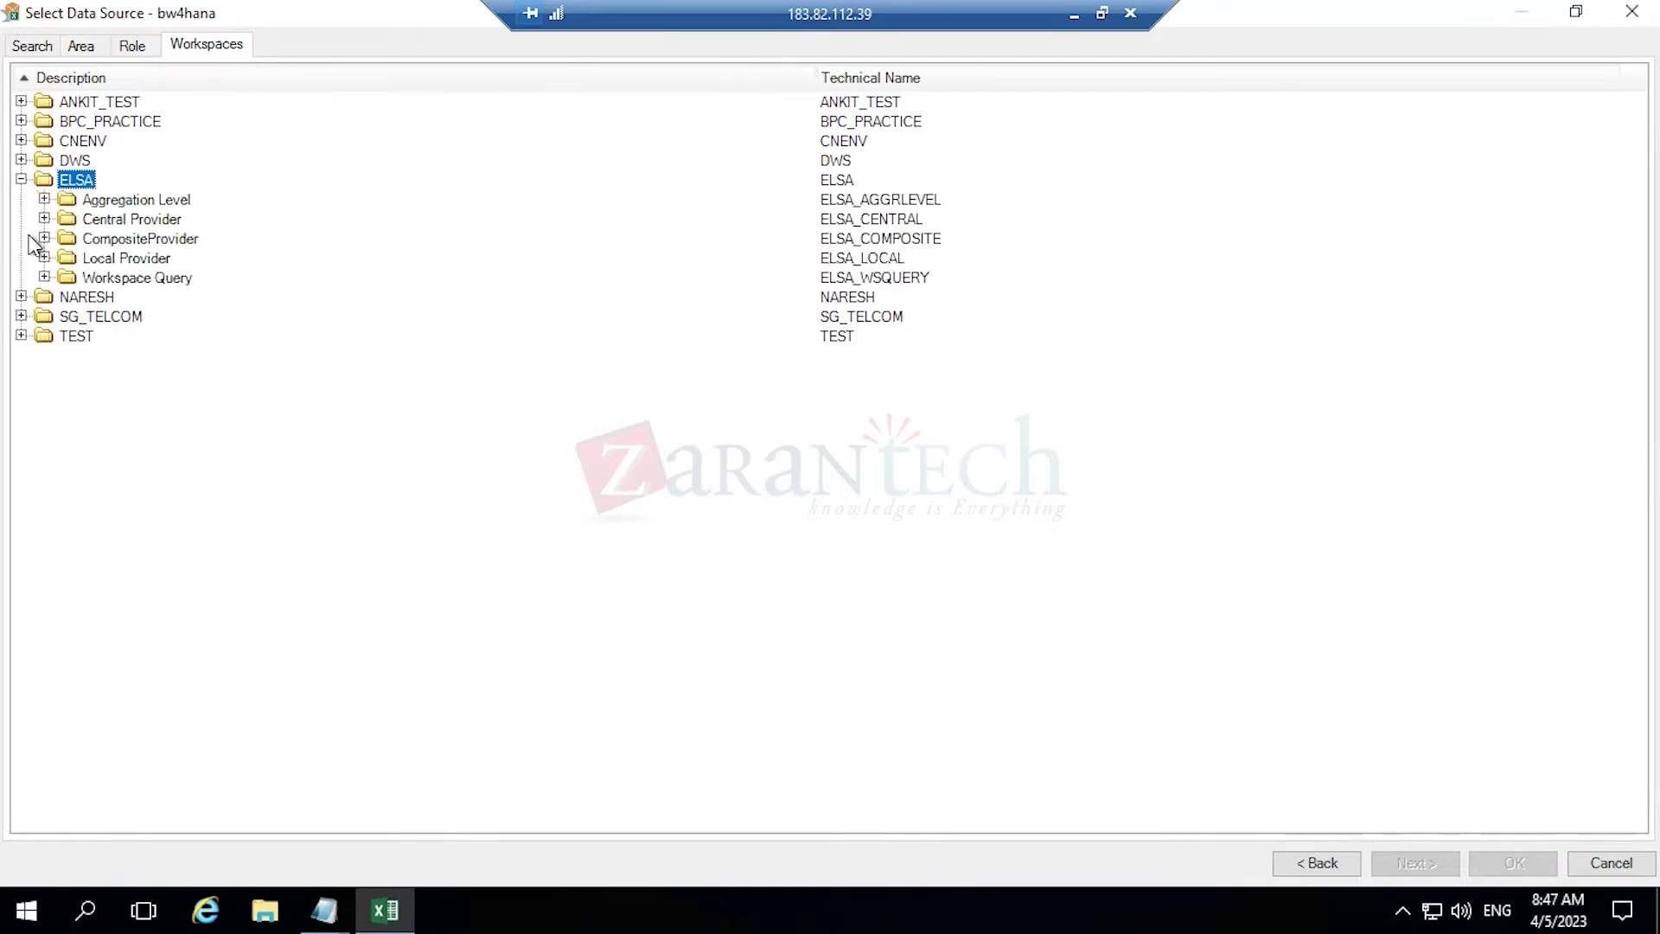
left_click(44, 238)
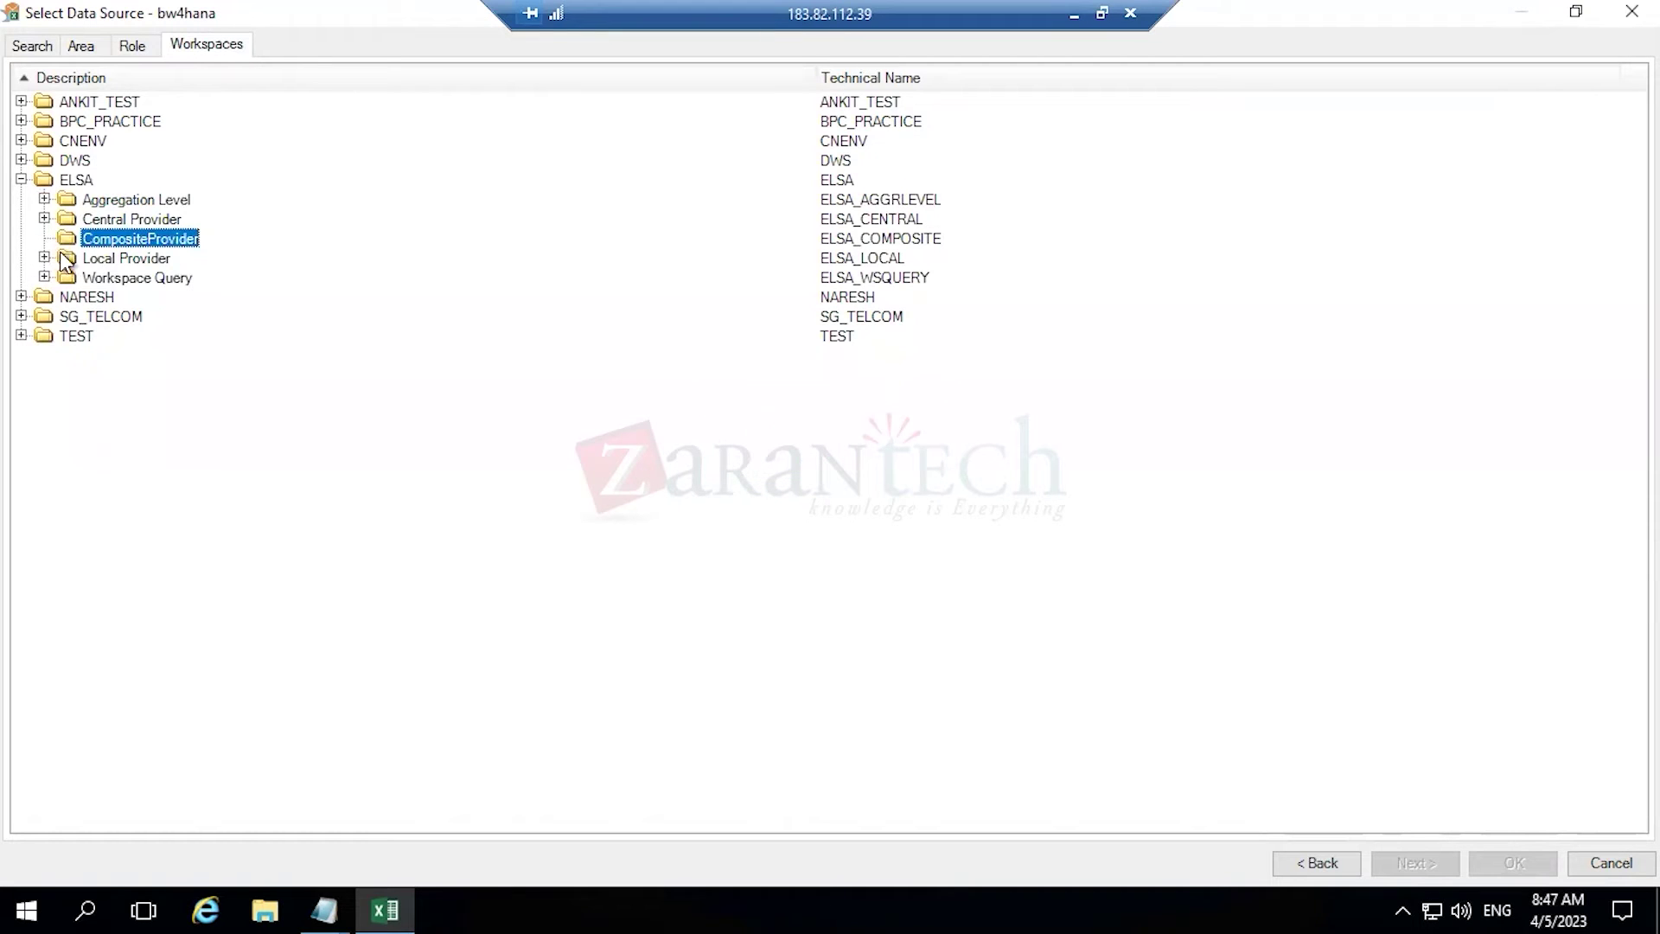
left_click(41, 258)
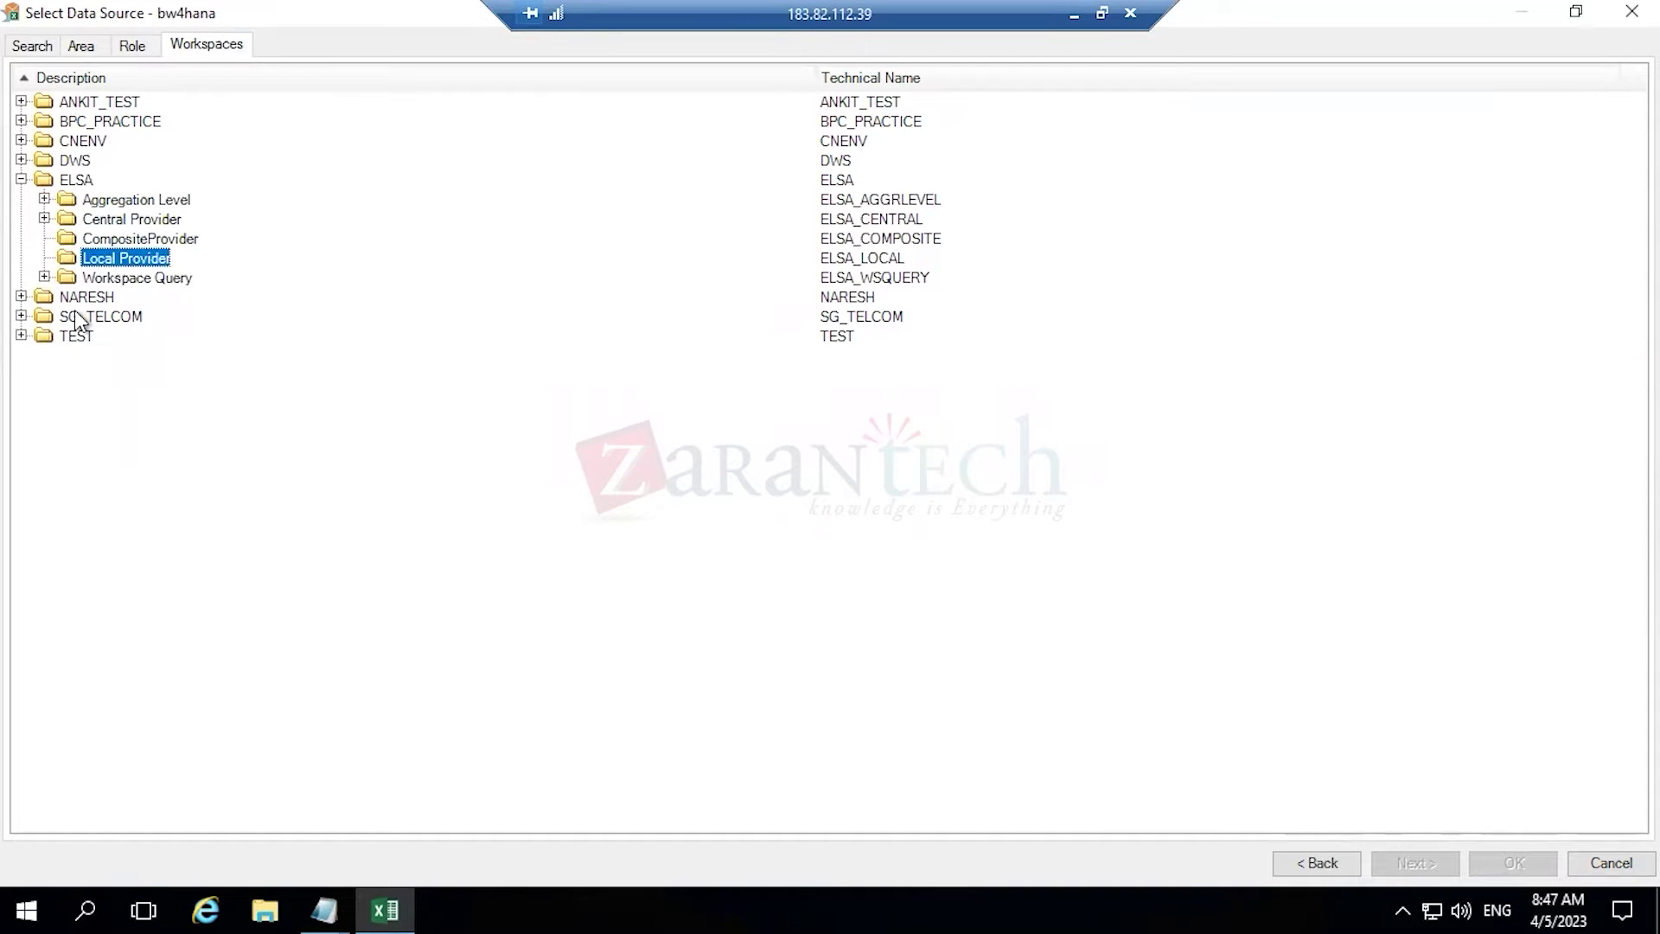
left_click(44, 277)
left_click(21, 297)
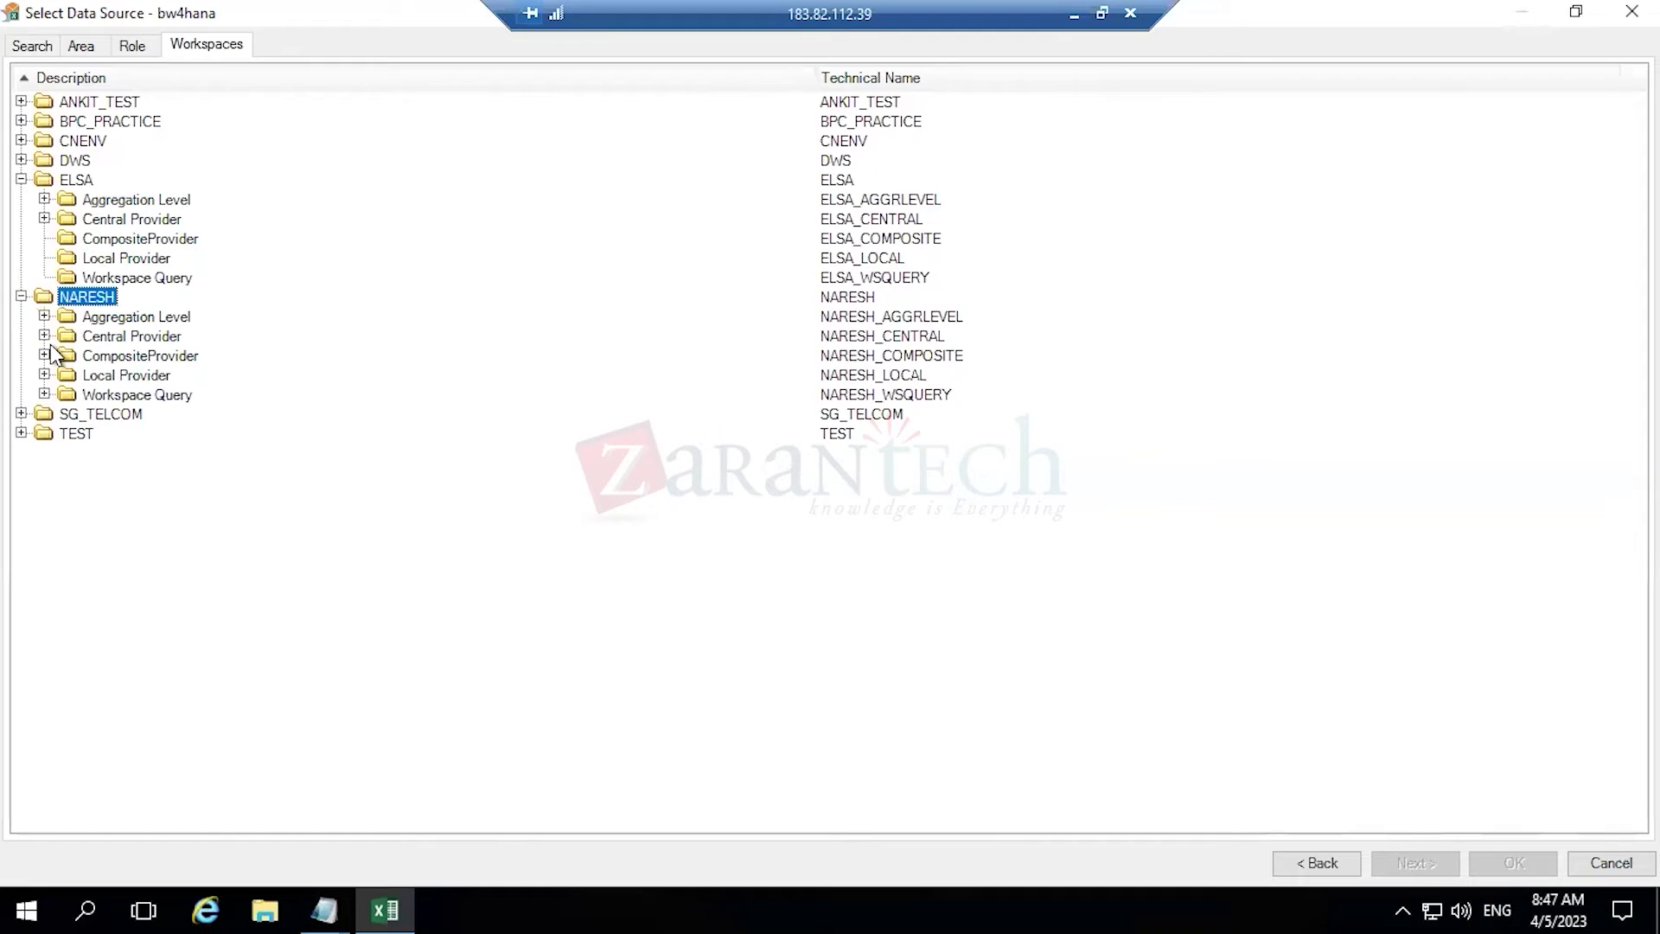
left_click(45, 355)
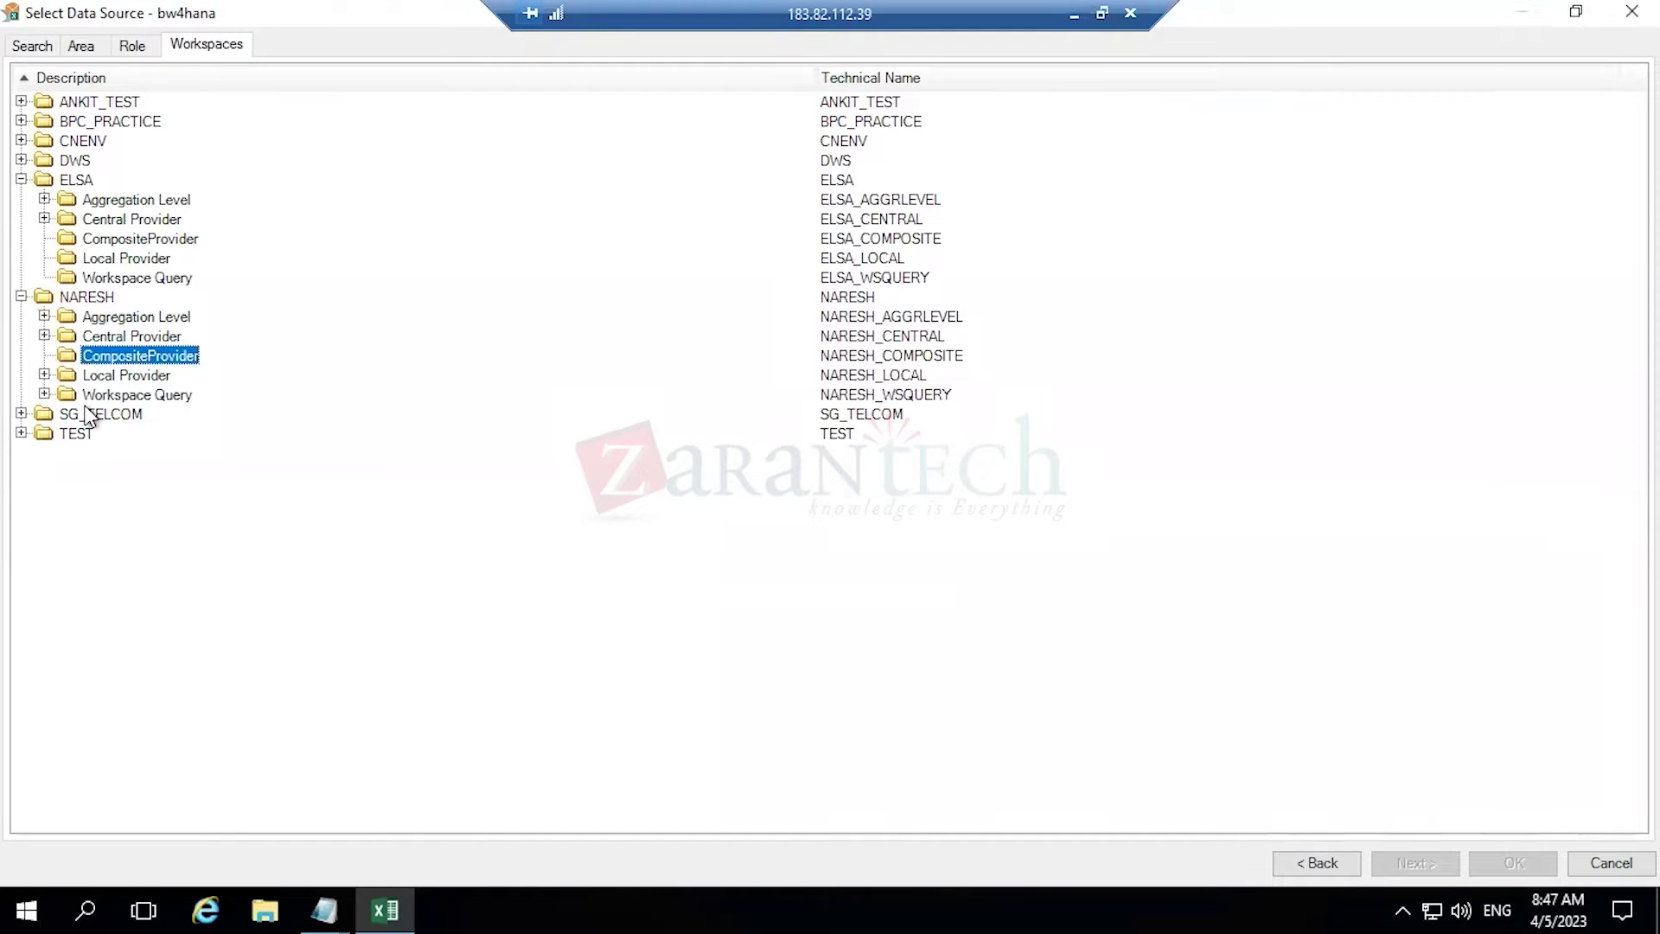
left_click(44, 374)
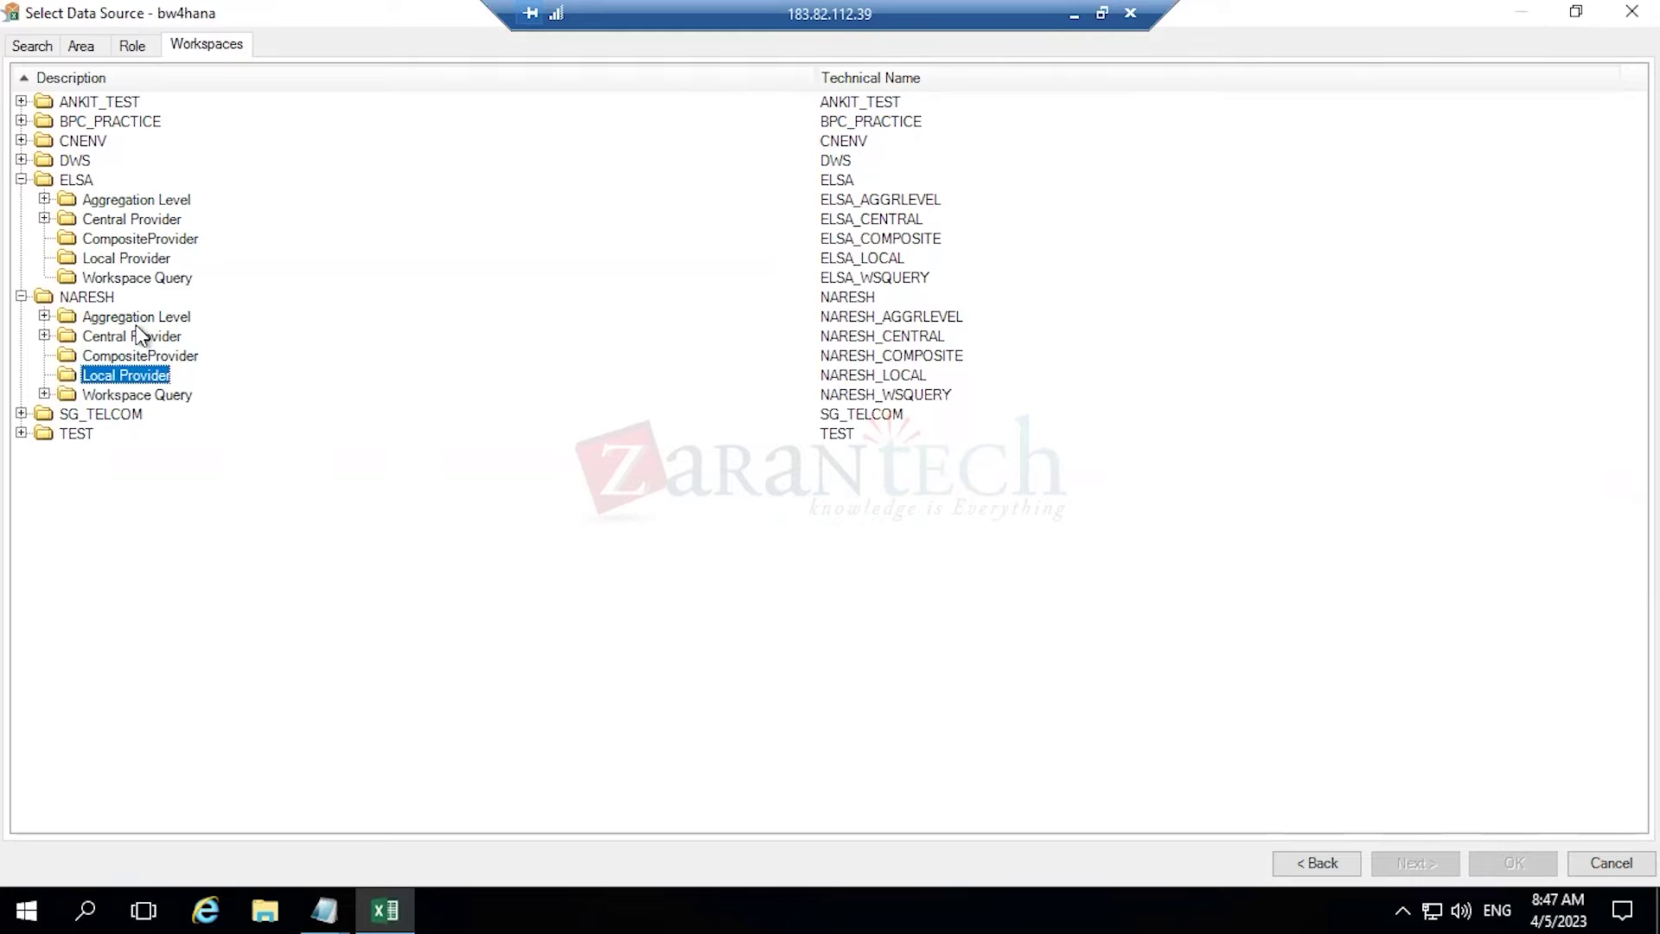
- Review the area list and the search view of the bw4hana data sources, ending on the area list
left_click(128, 48)
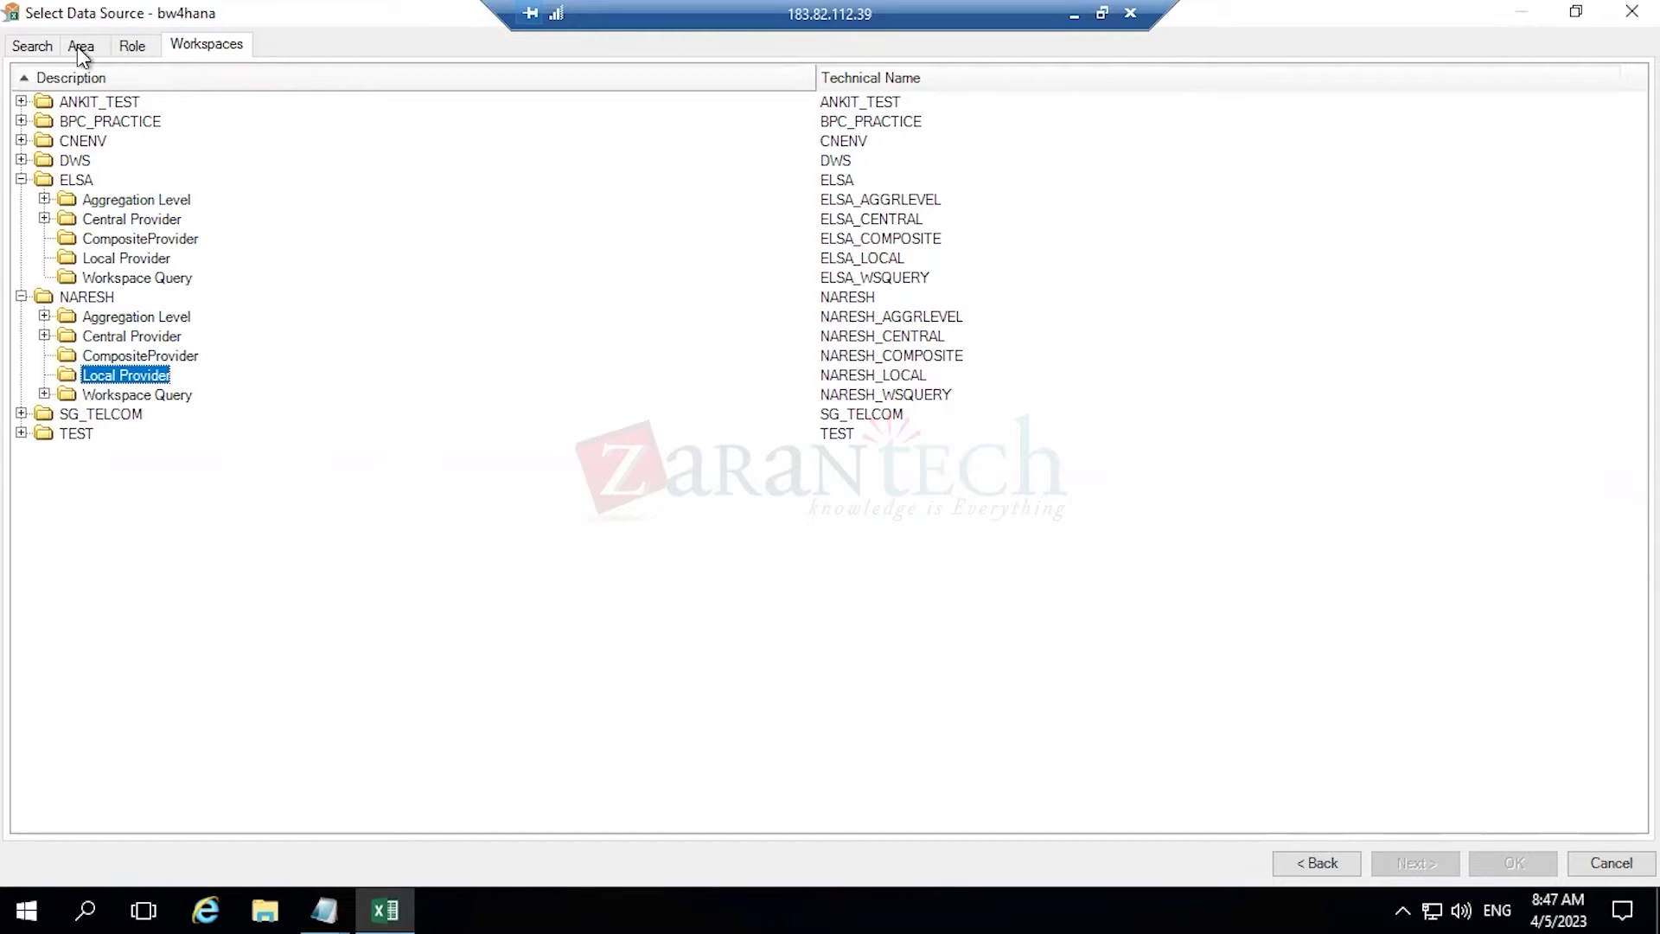
left_click(76, 47)
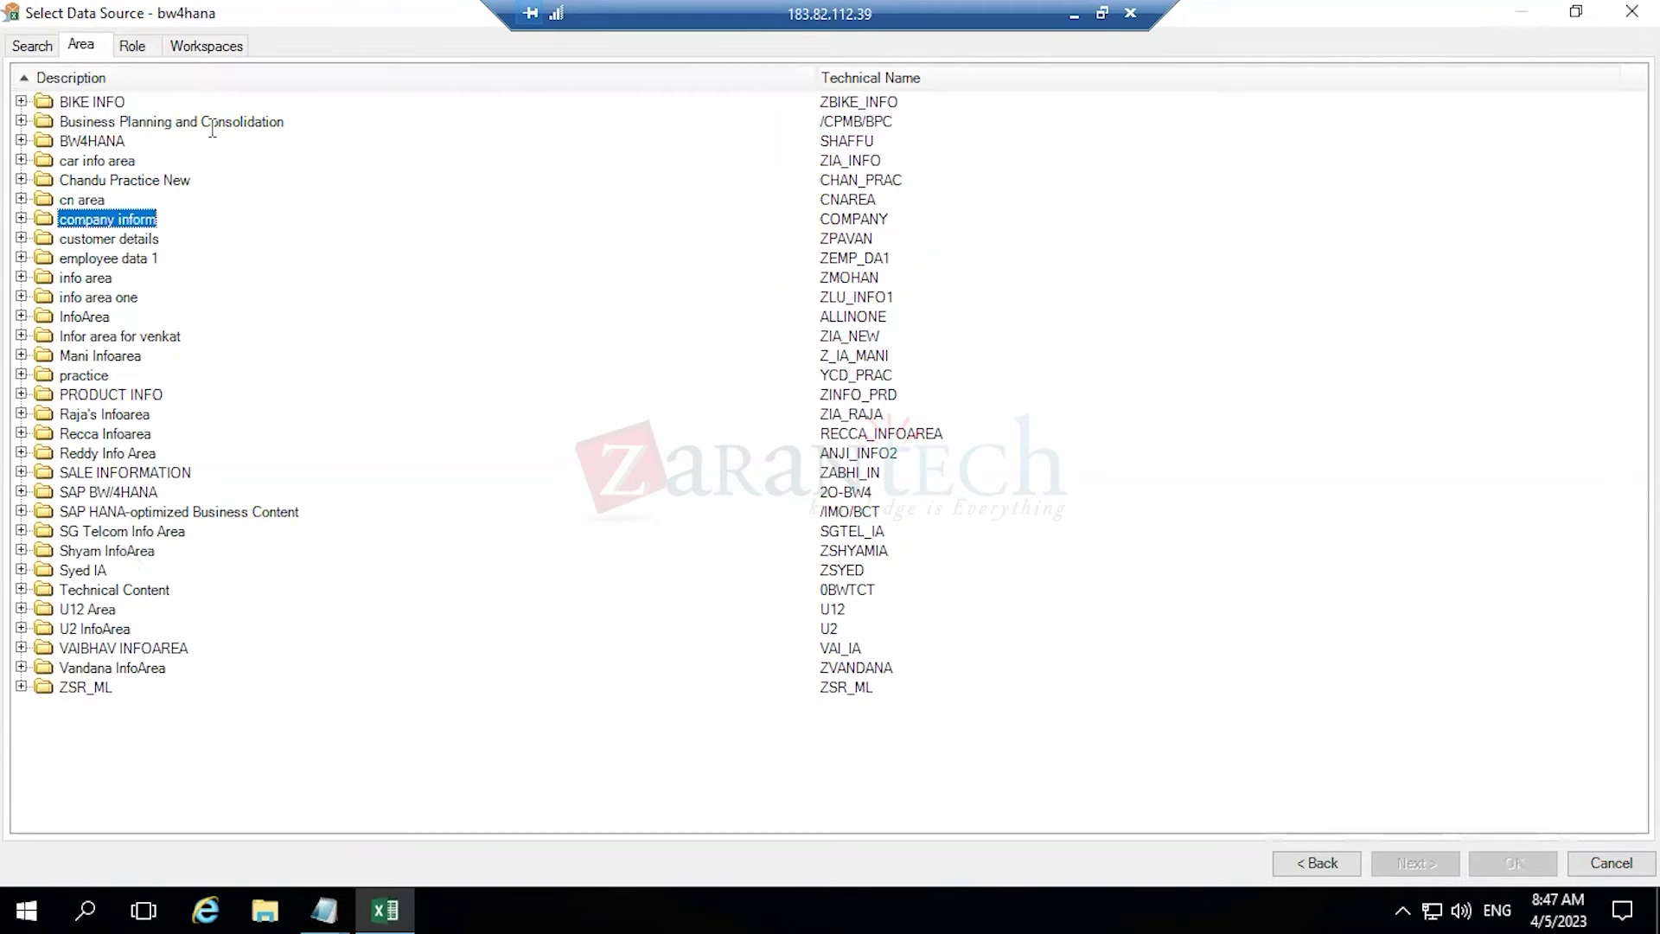
left_click(35, 46)
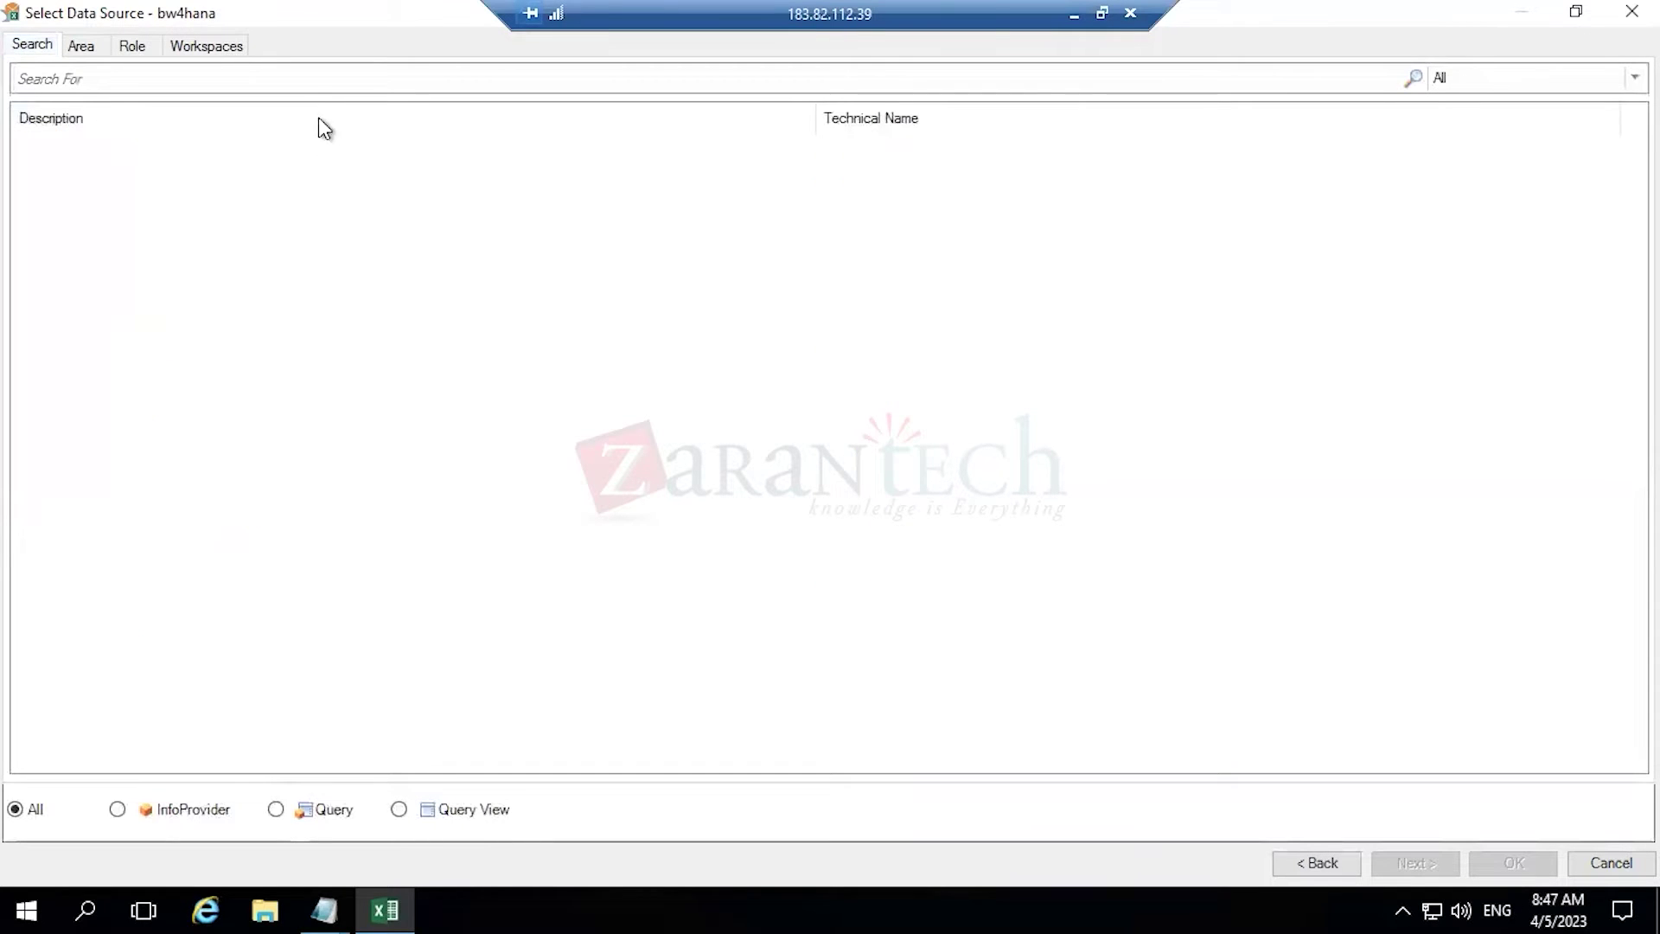
left_click(102, 49)
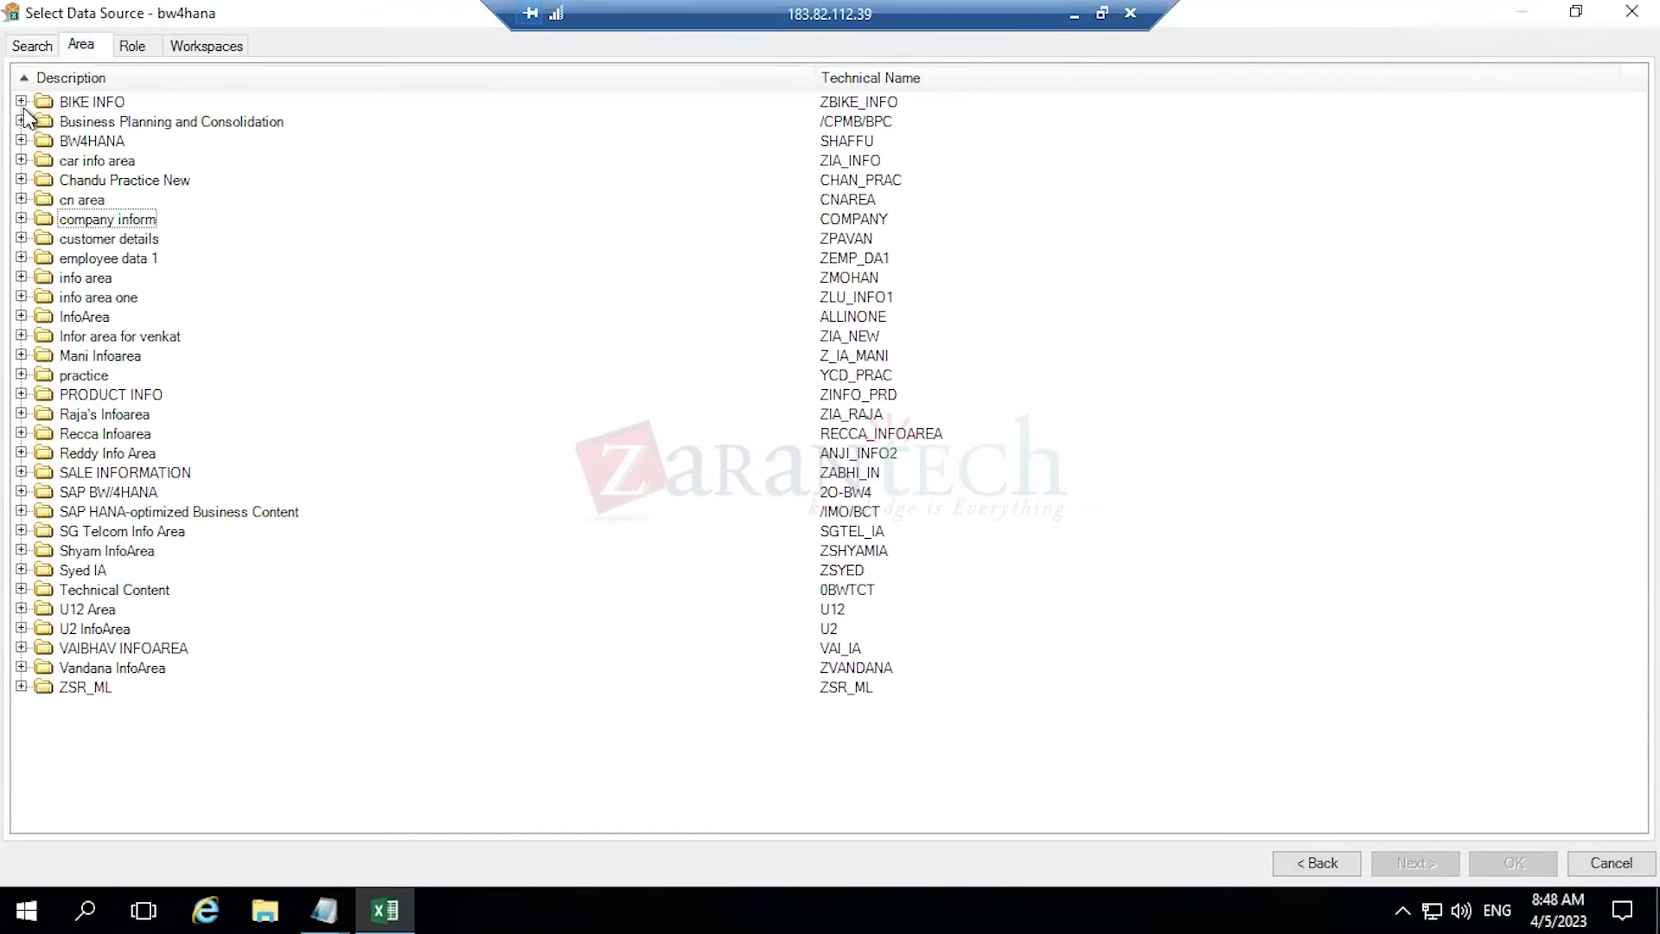
- Browse the BIKE INFO area down to the query under BIKE COMPOSITE PROVIDER, and collapse the area again
left_click(21, 101)
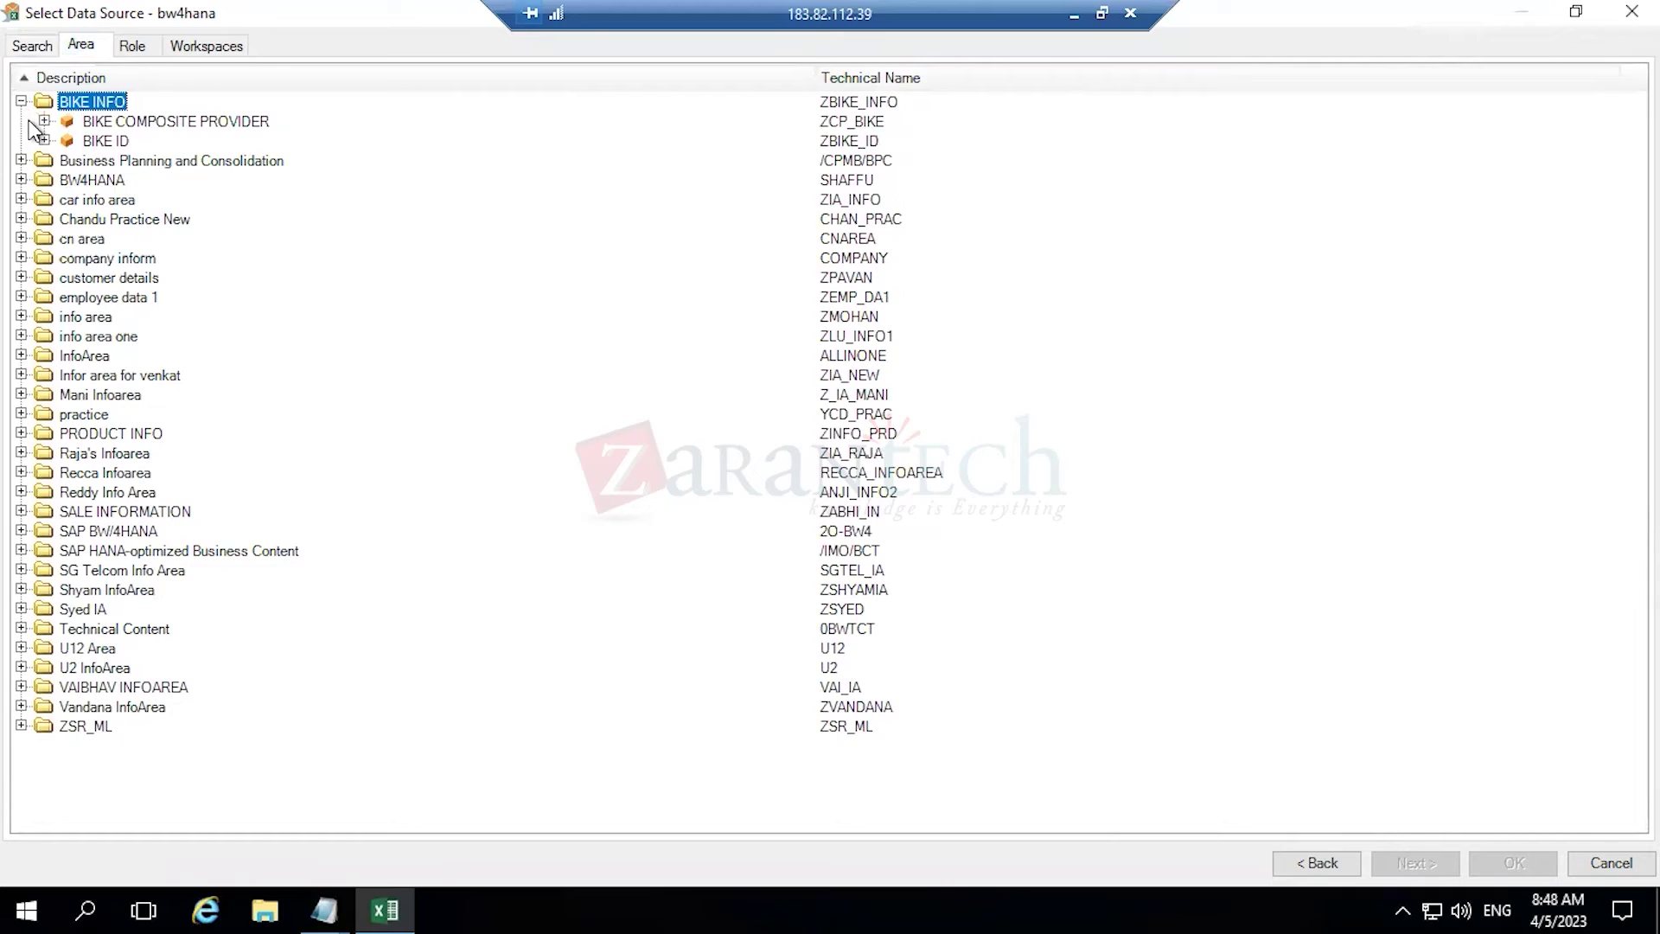
key("Down")
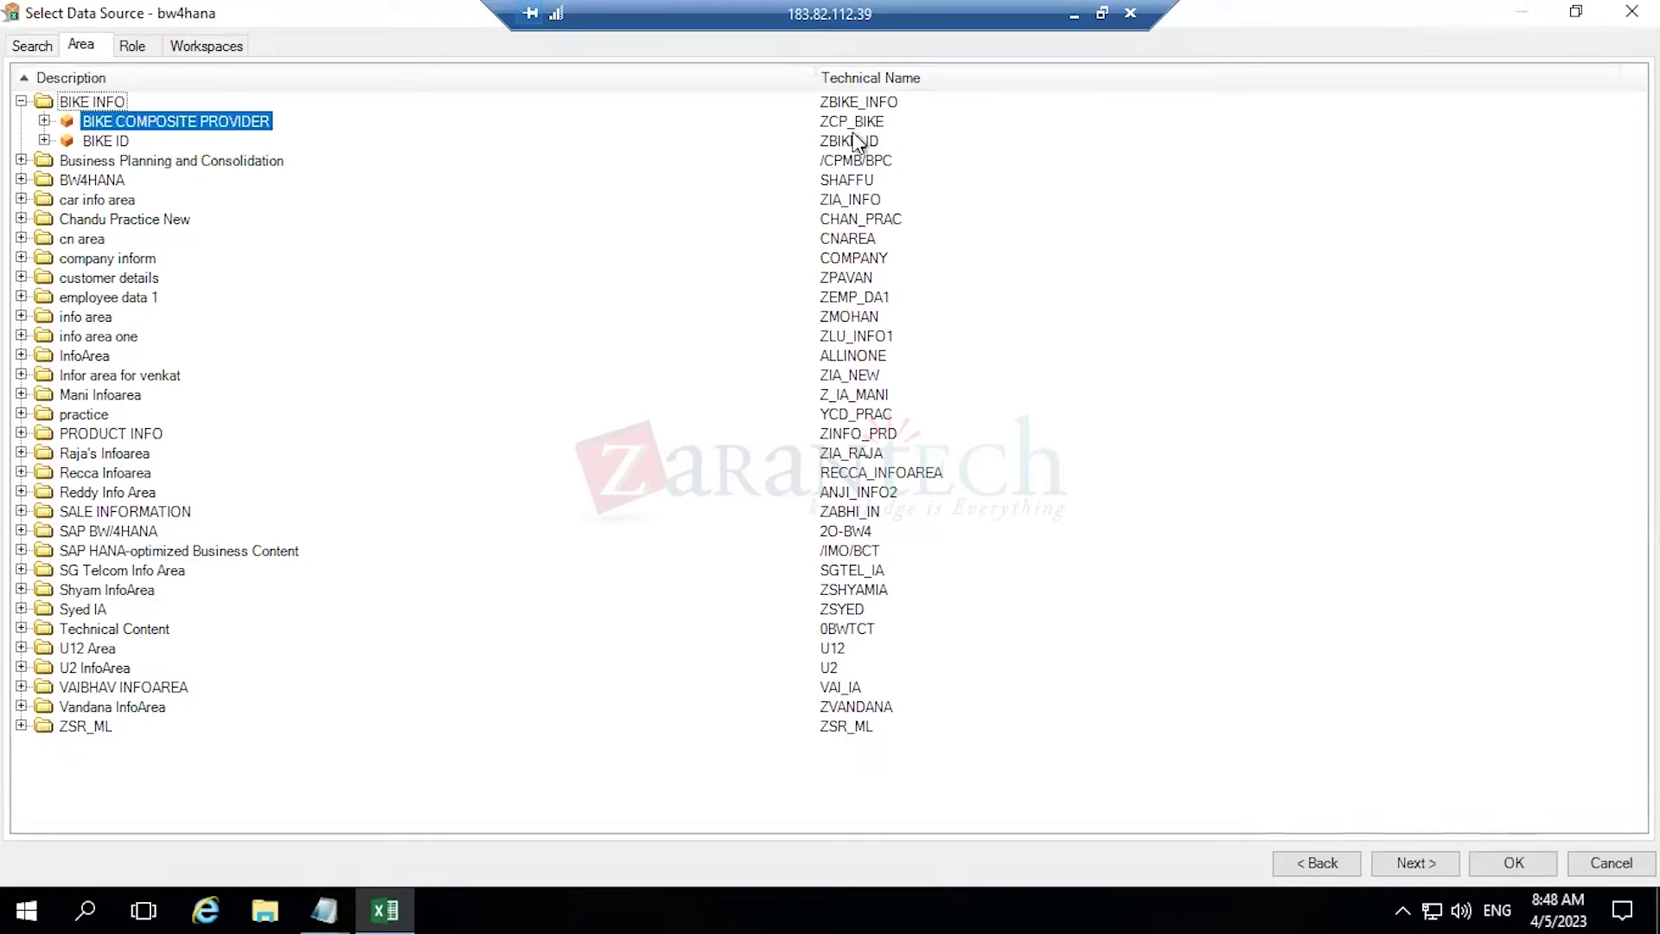
left_click(144, 144)
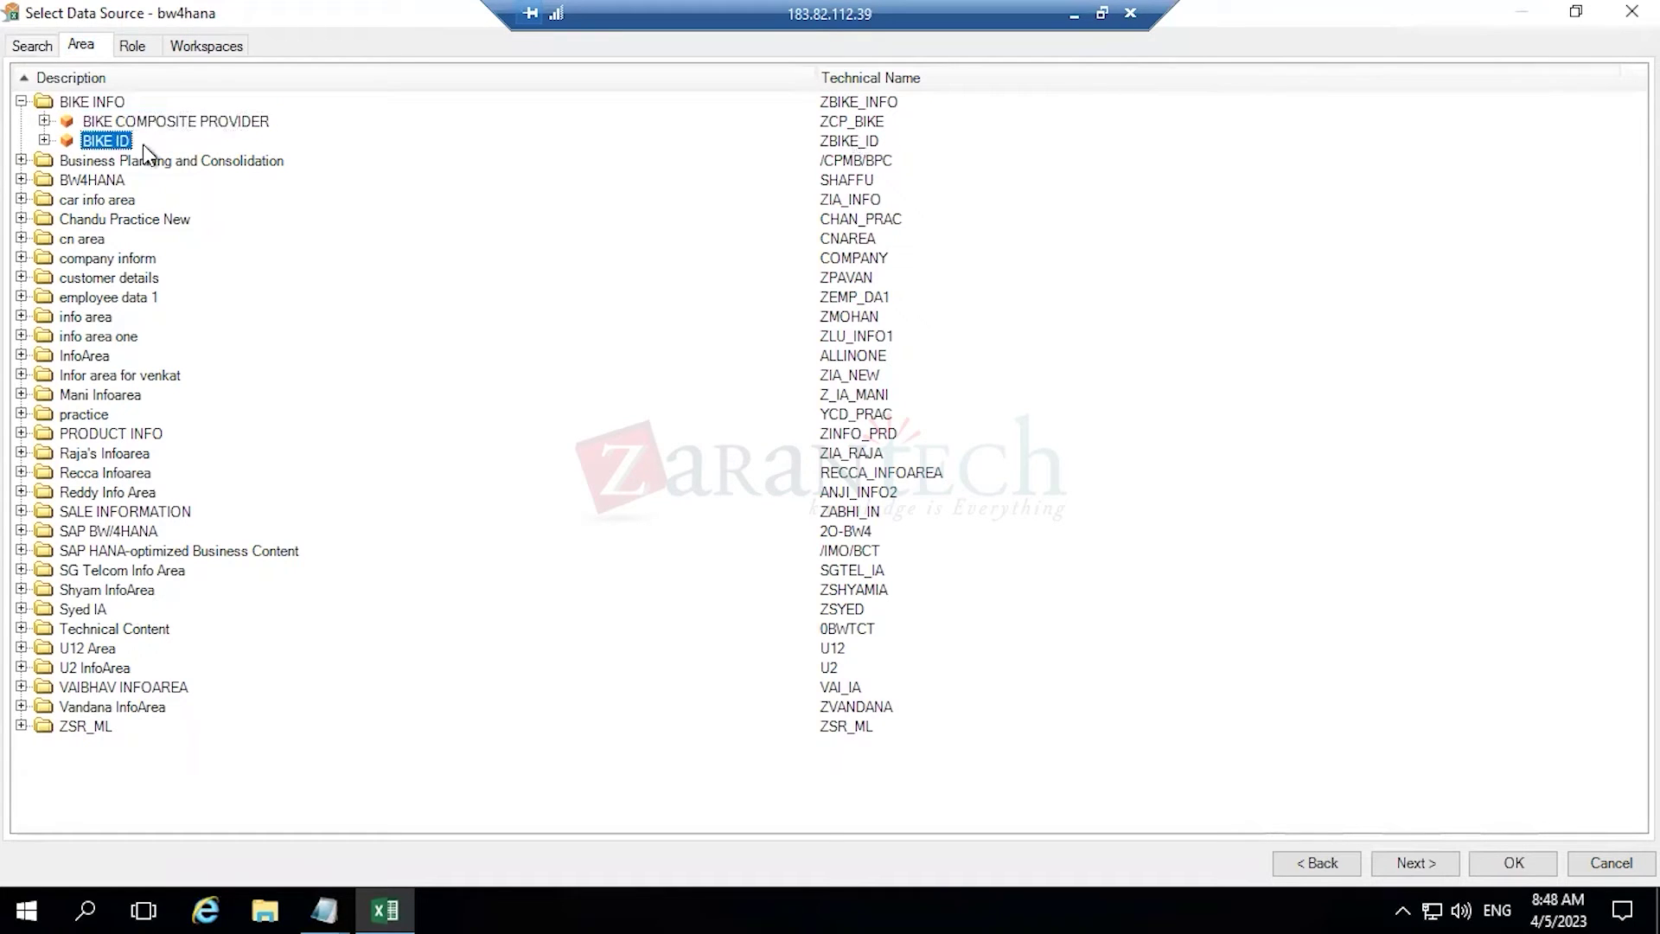
left_click(44, 121)
left_click(44, 121)
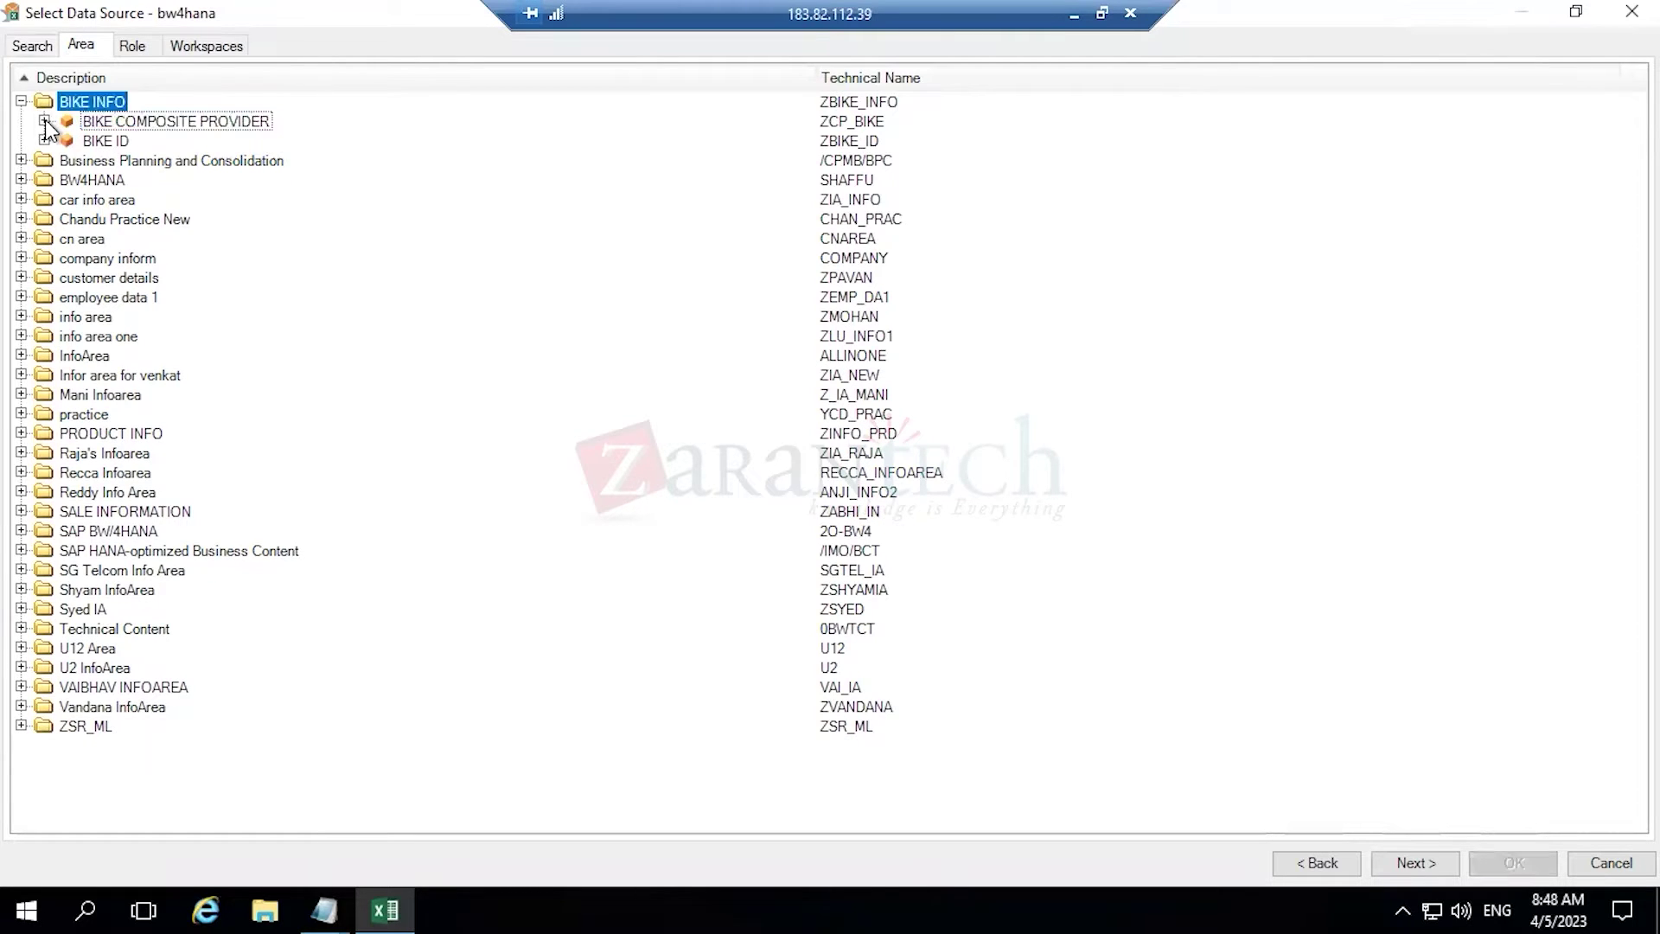
left_click(44, 121)
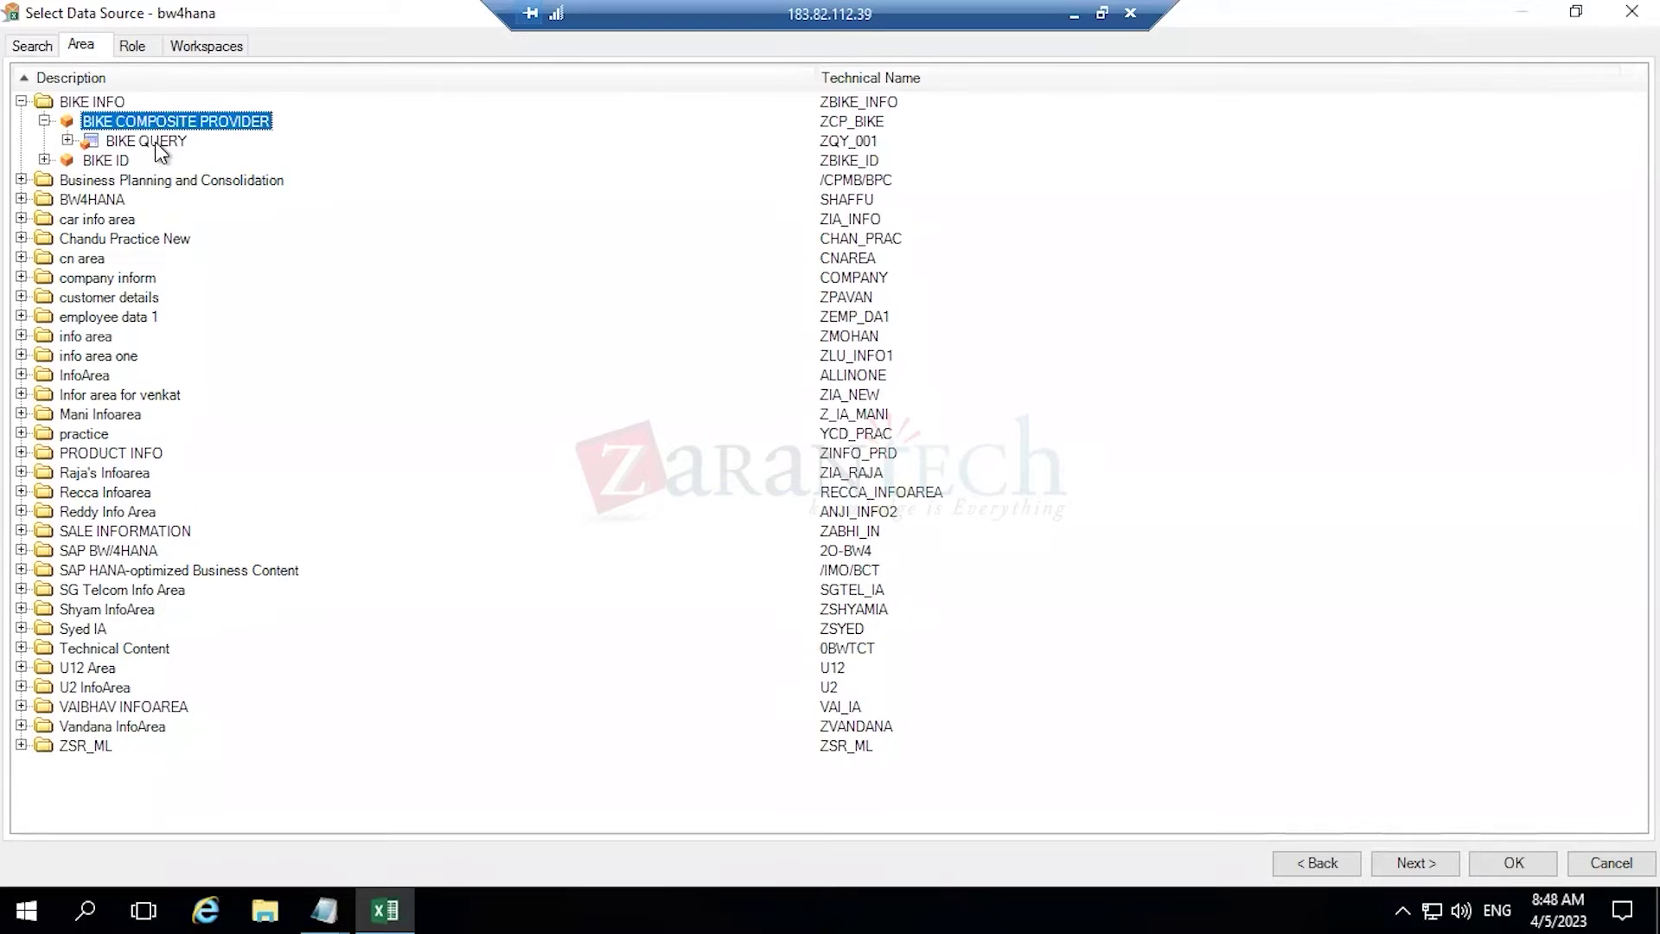
left_click(44, 121)
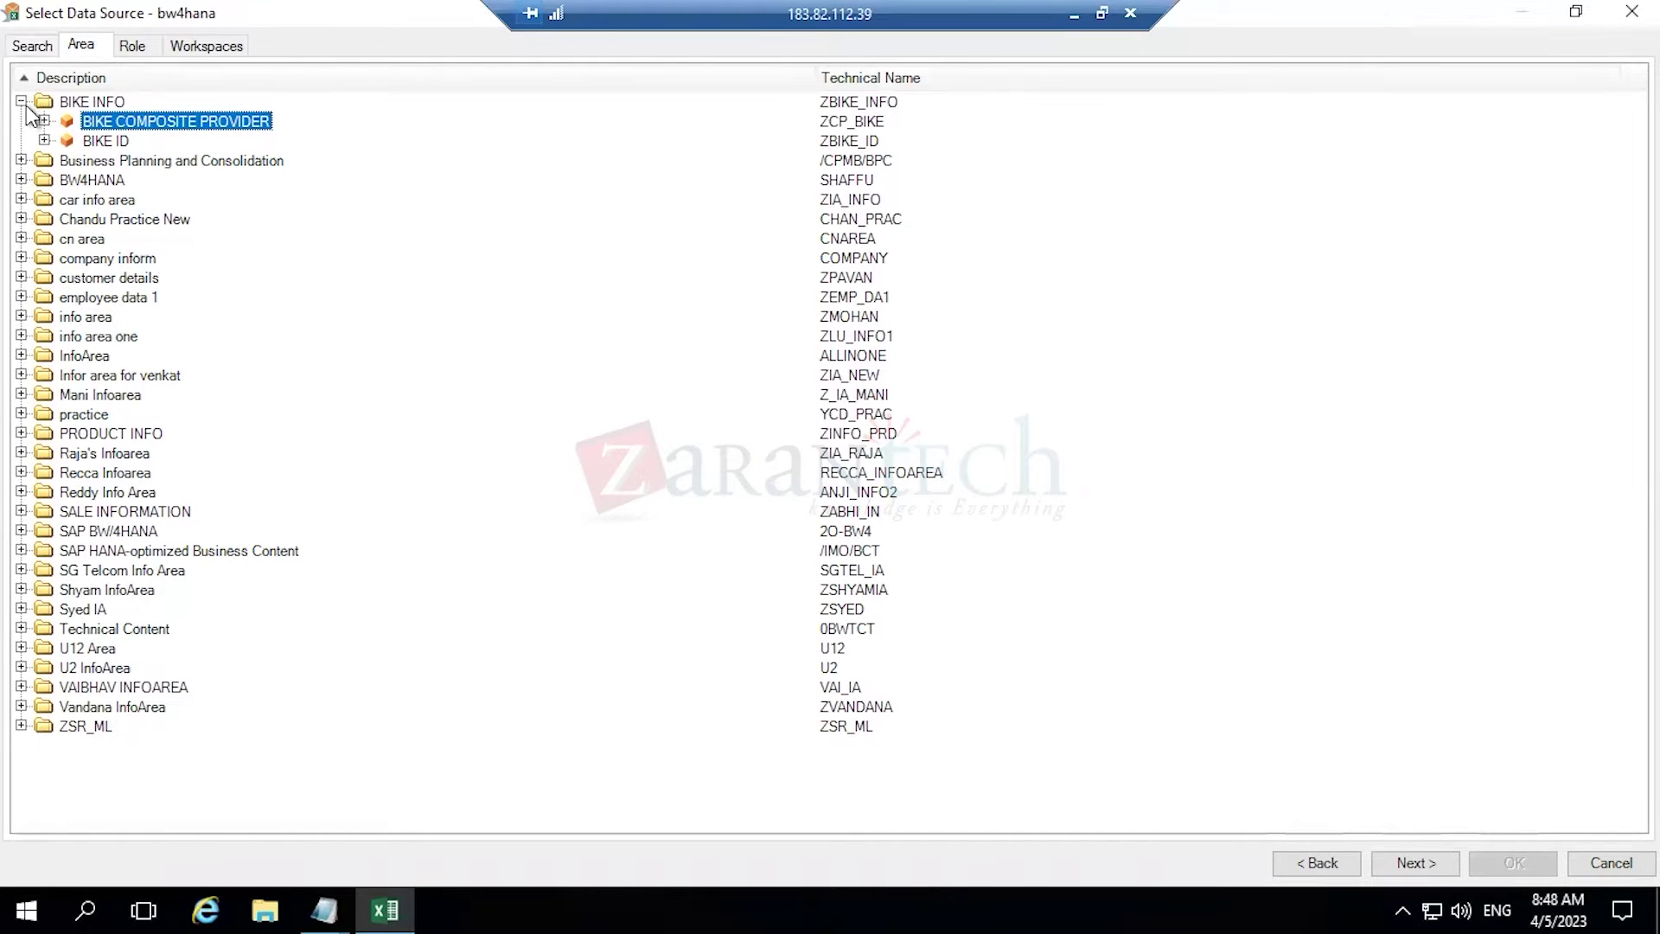
left_click(22, 102)
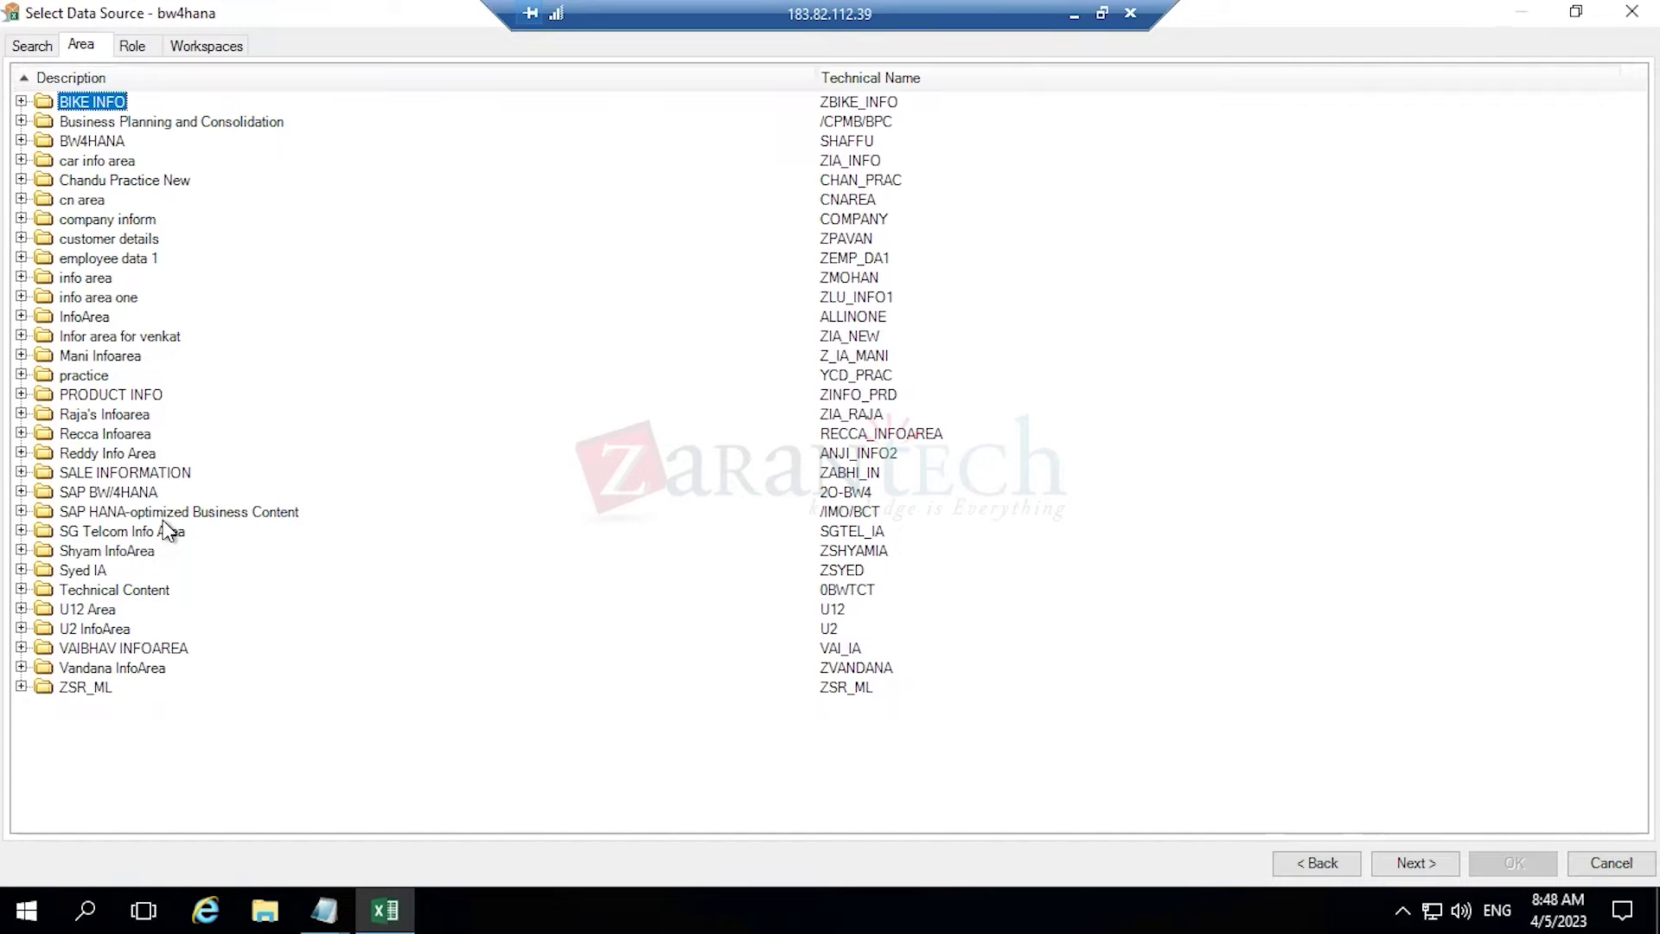
- Open the data source search and try the InfoProvider and Query type filters, ending on All
mouse_move(338, 902)
left_click(41, 47)
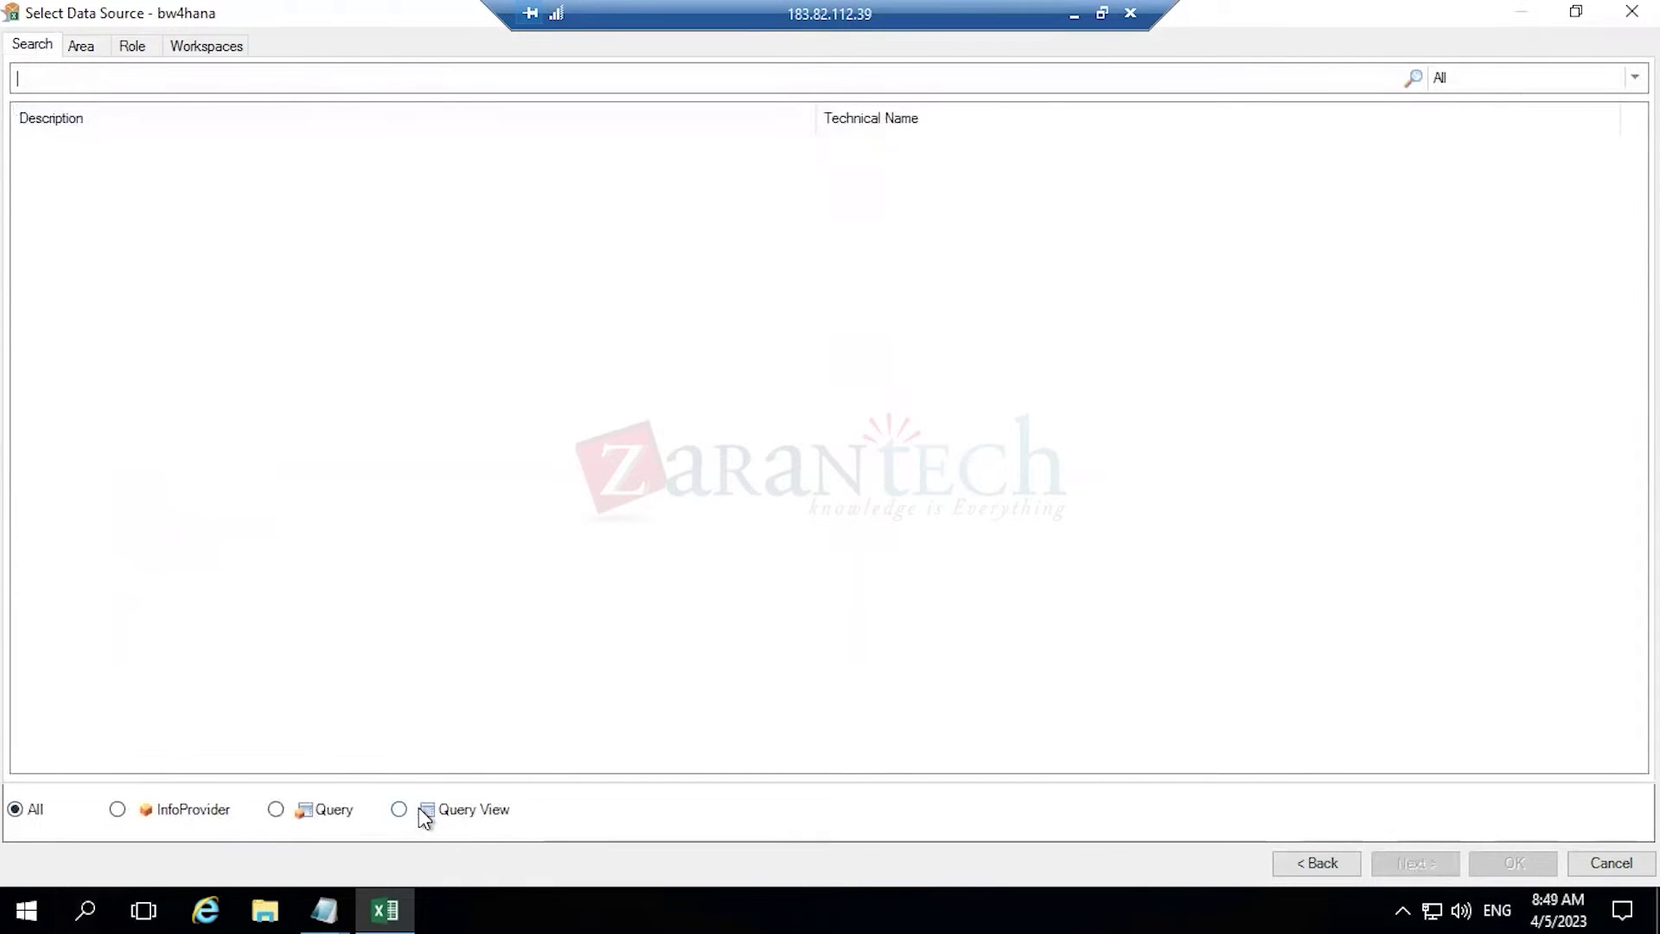
left_click(116, 810)
left_click(275, 810)
left_click(119, 810)
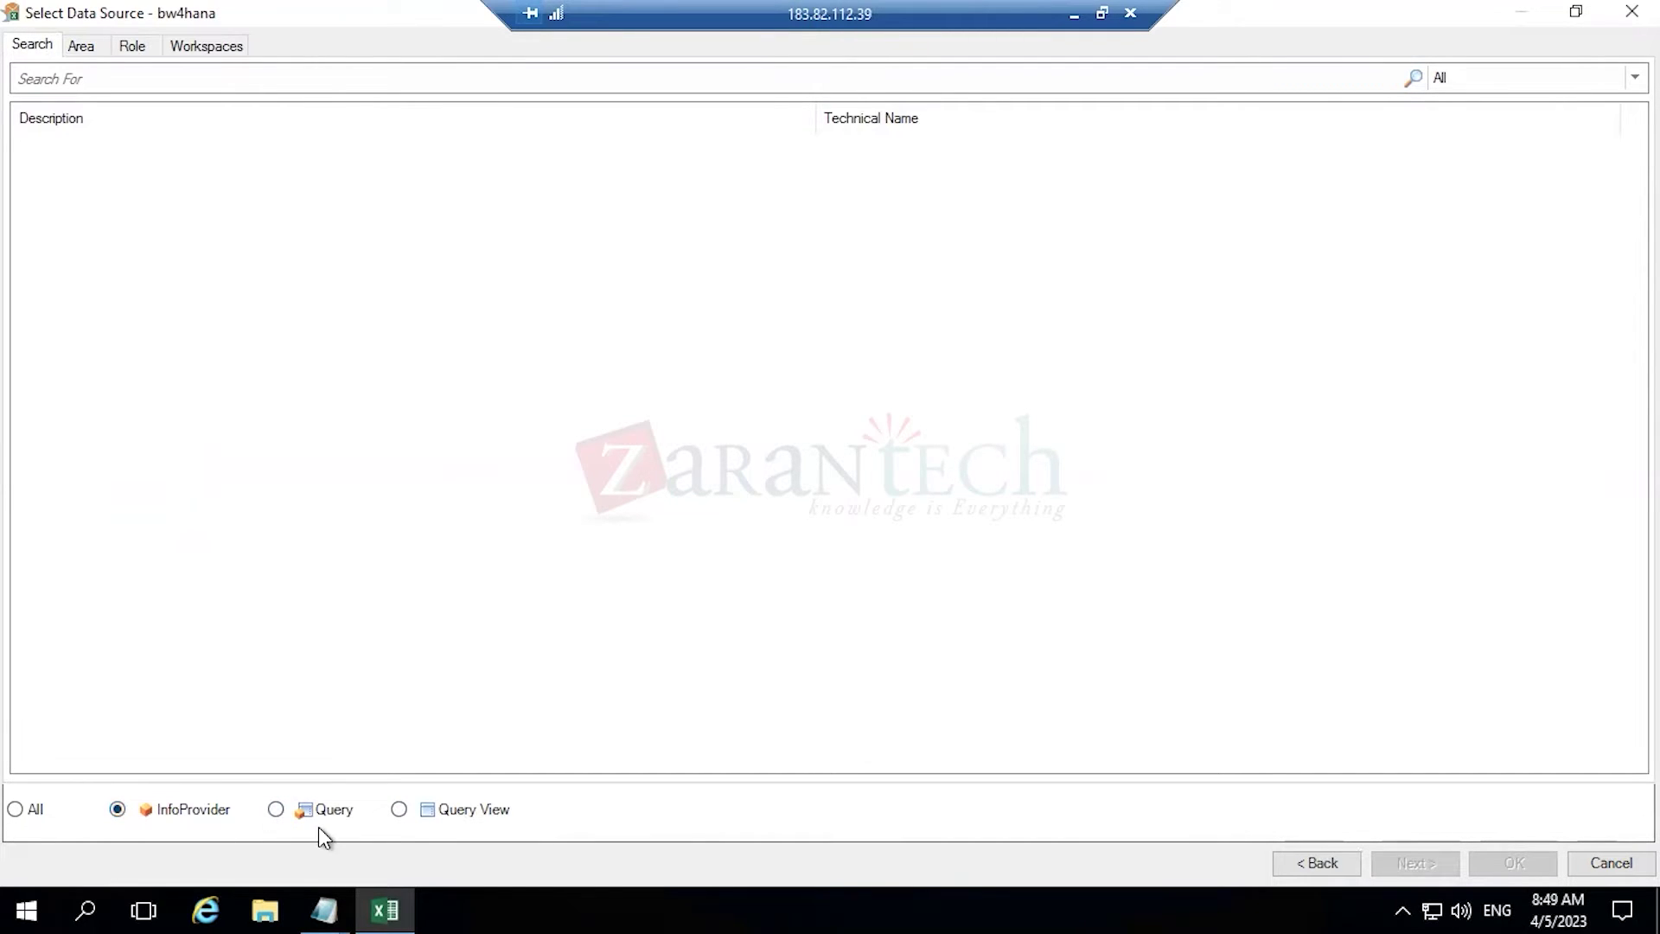
left_click(282, 808)
left_click(17, 811)
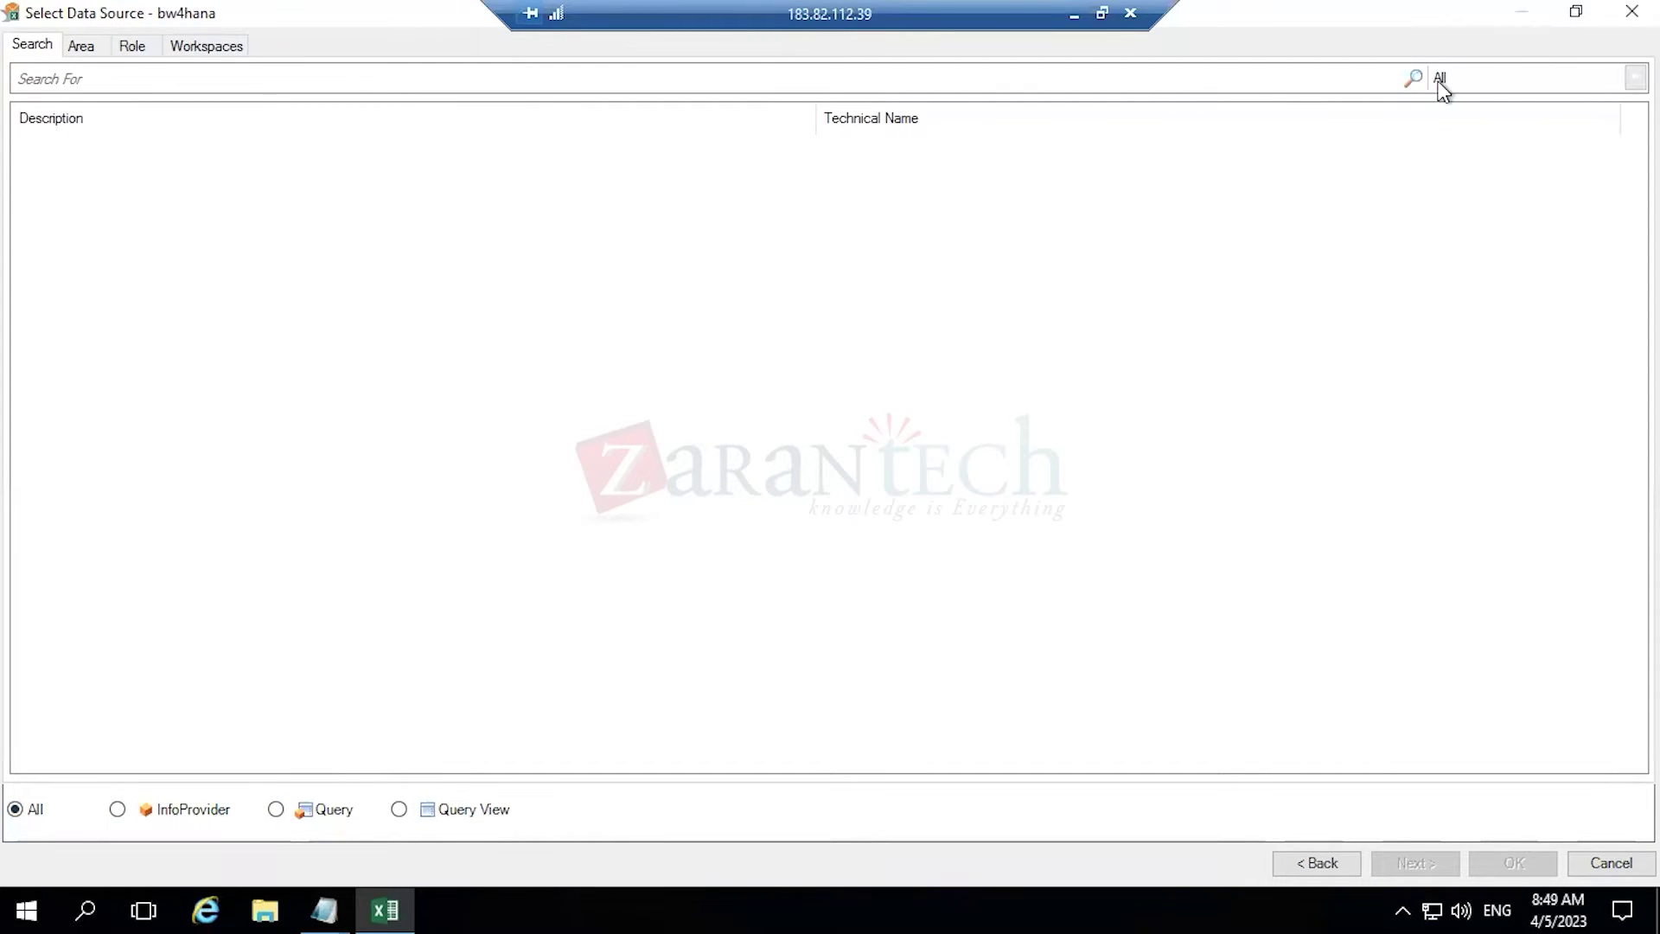
- Search for Z* with the search scope set to All and look through the matching data sources
left_click(1483, 86)
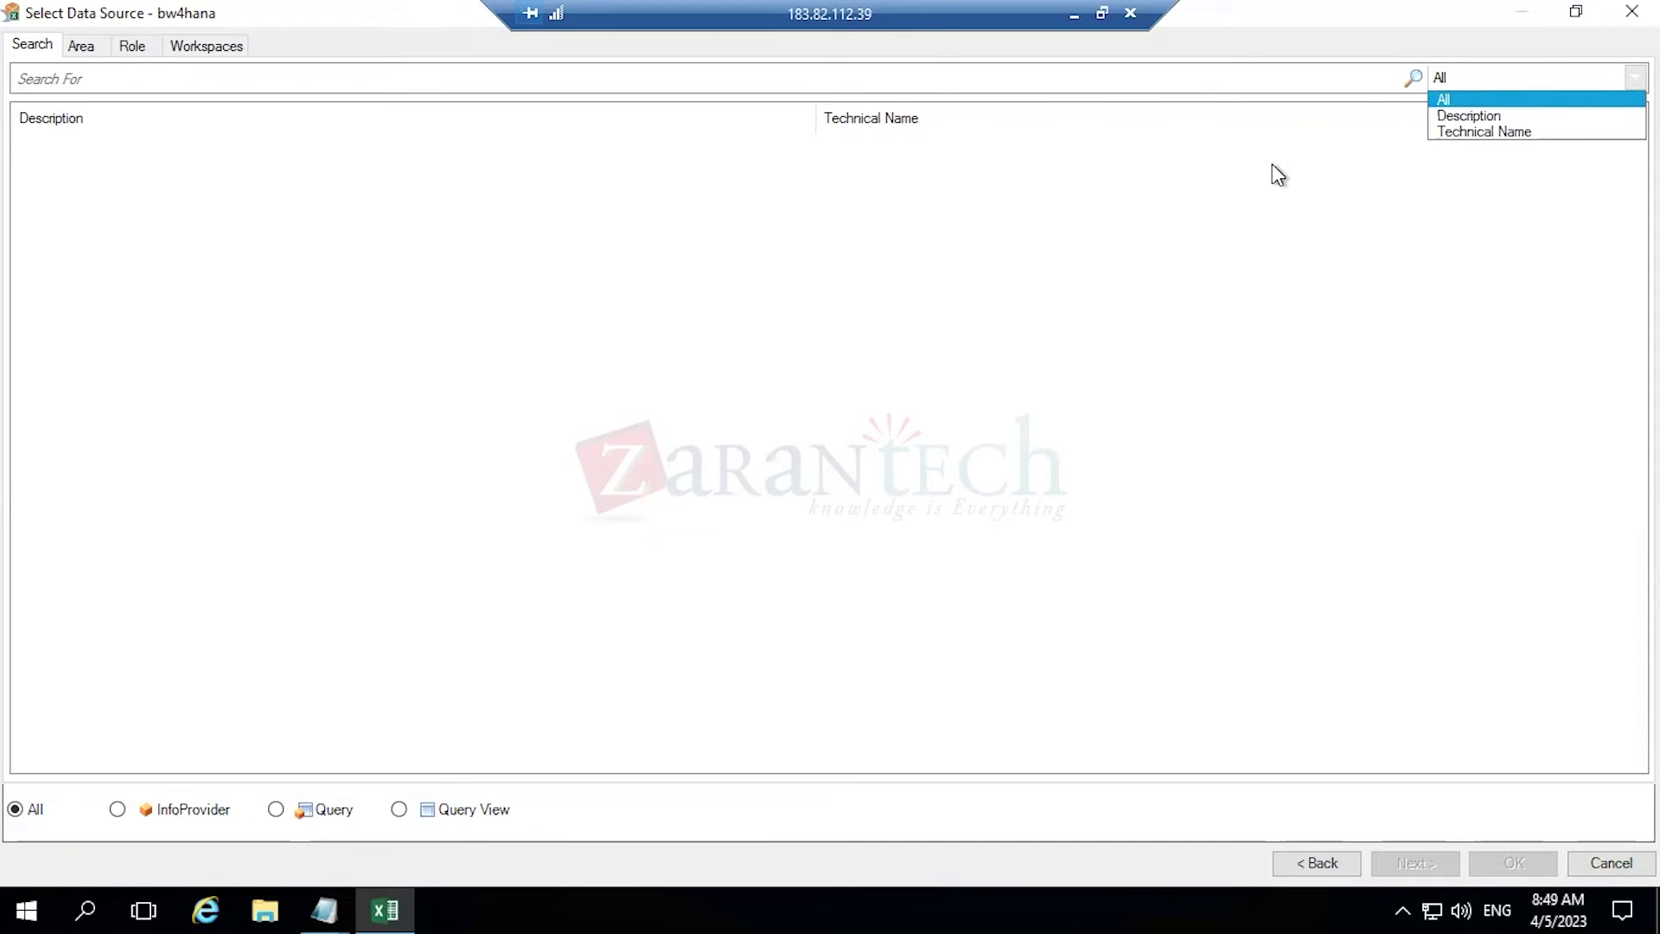
left_click(1452, 100)
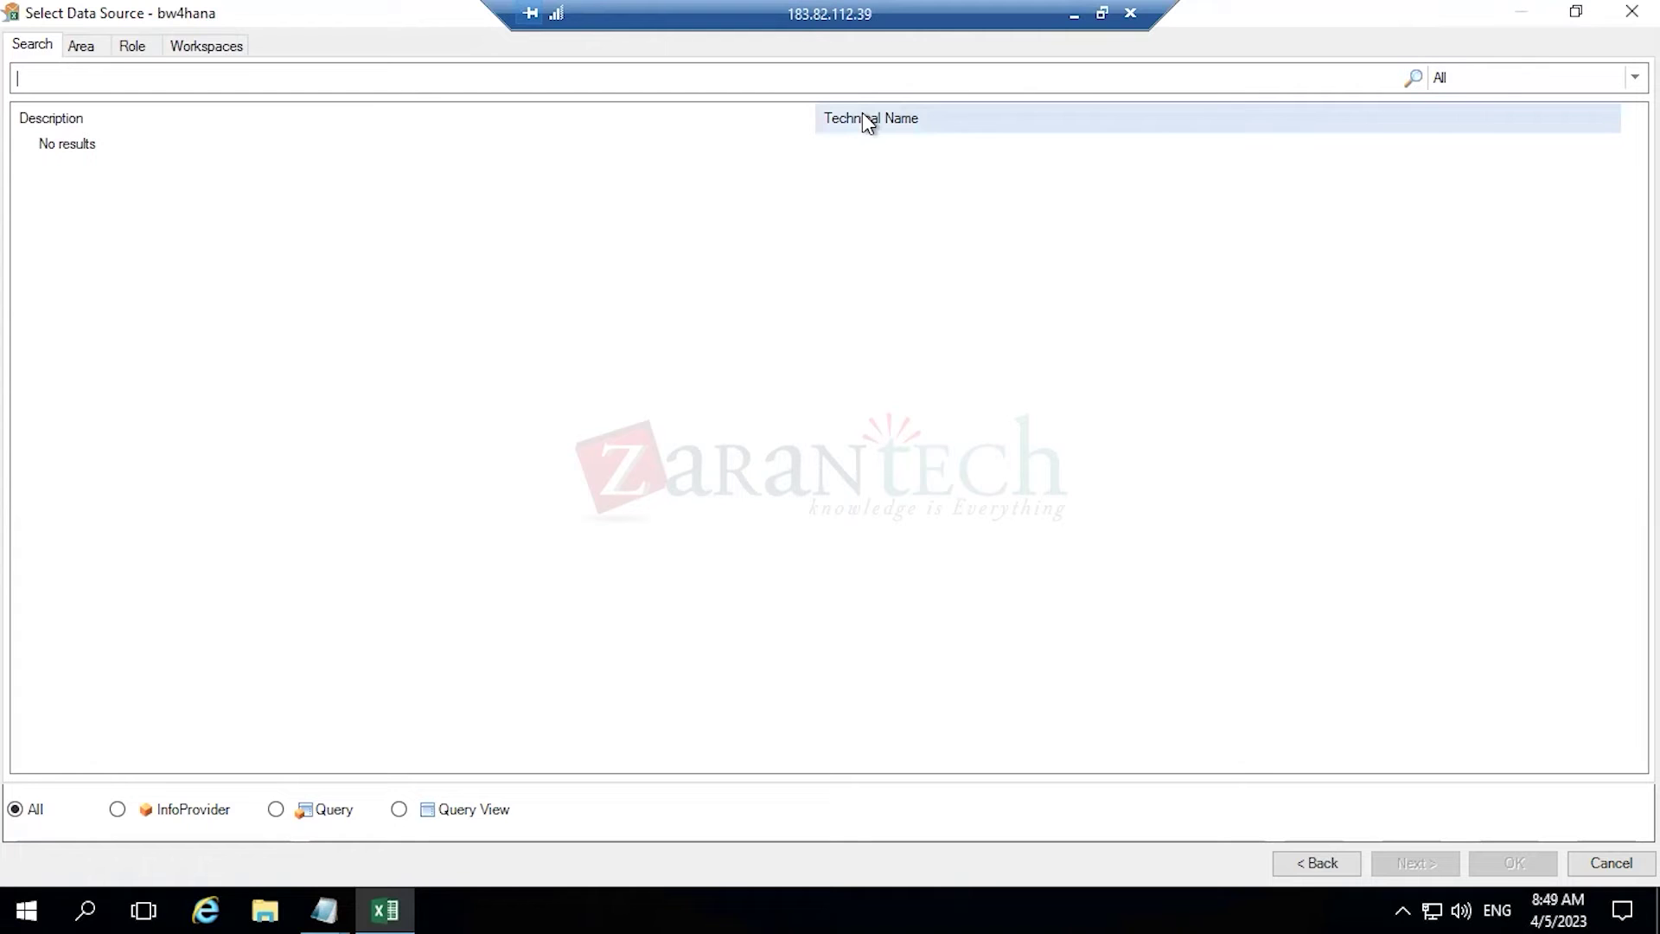
type("Z*")
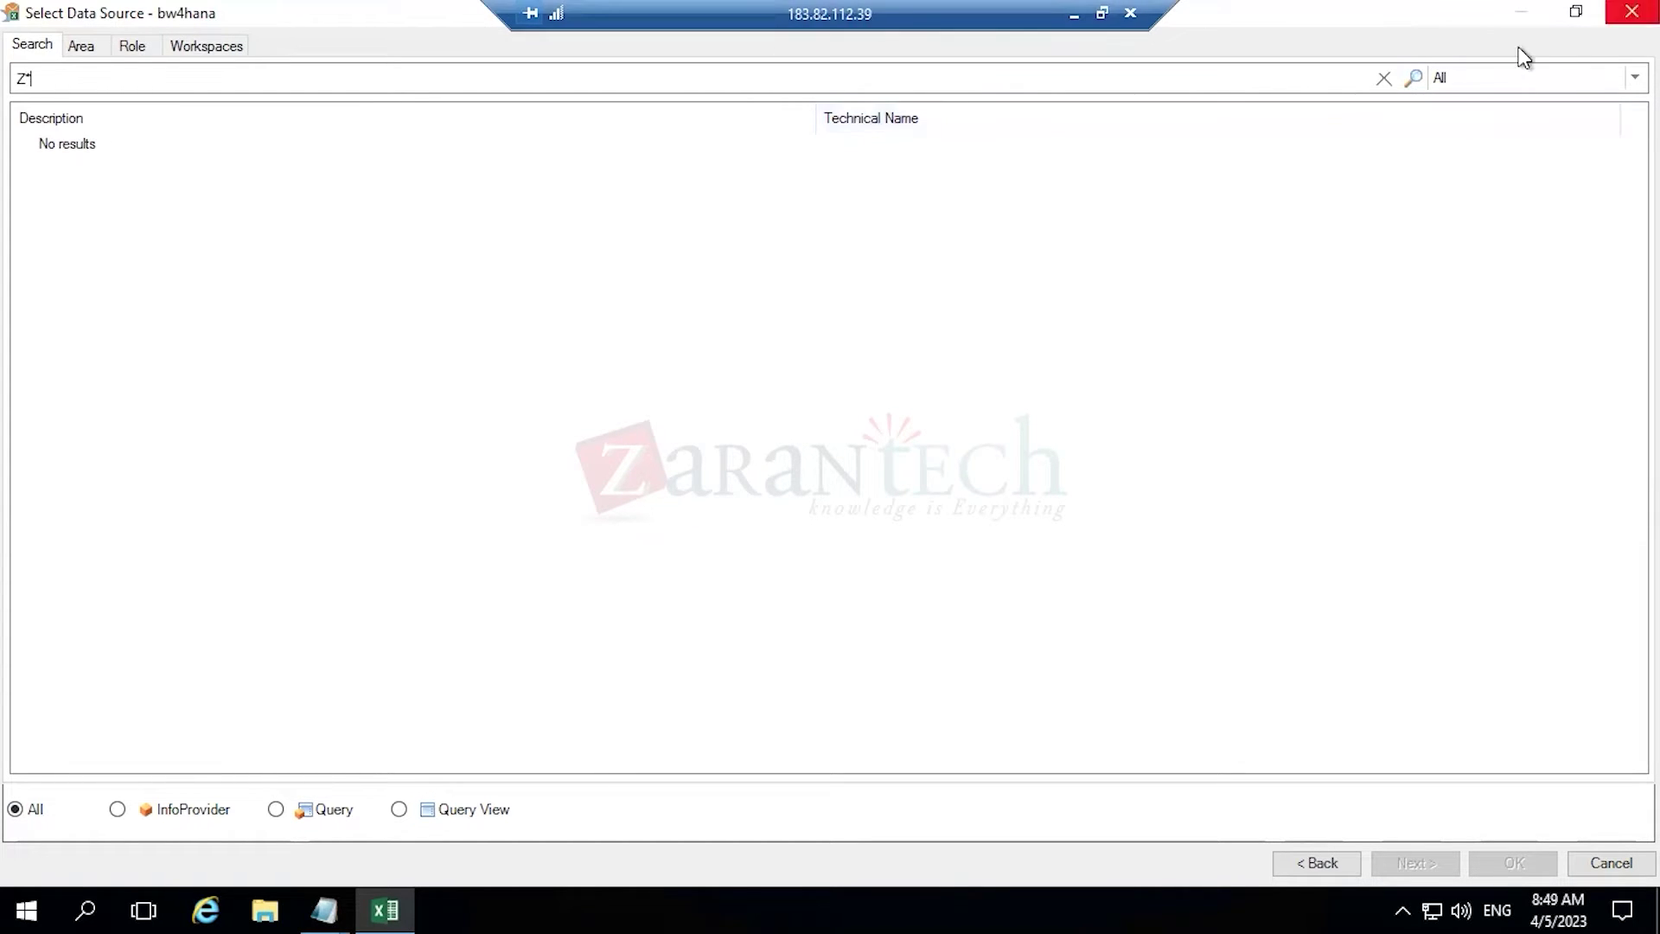
left_click(1412, 79)
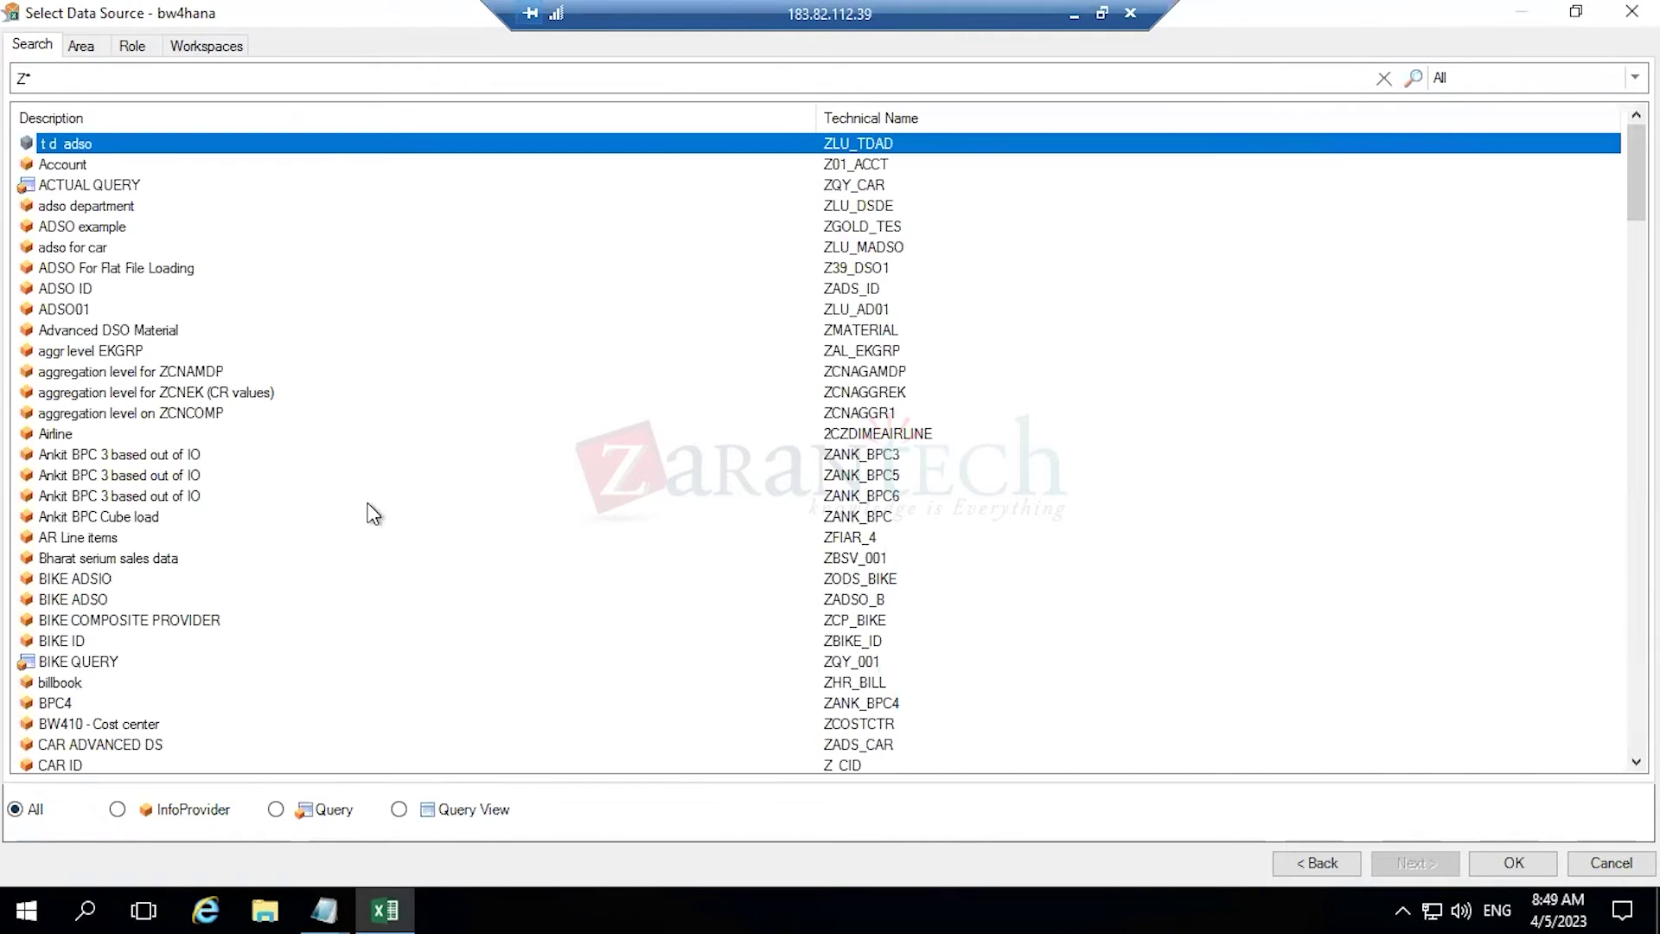
scroll(381, 558, "down", 15)
scroll(385, 555, "down", 20)
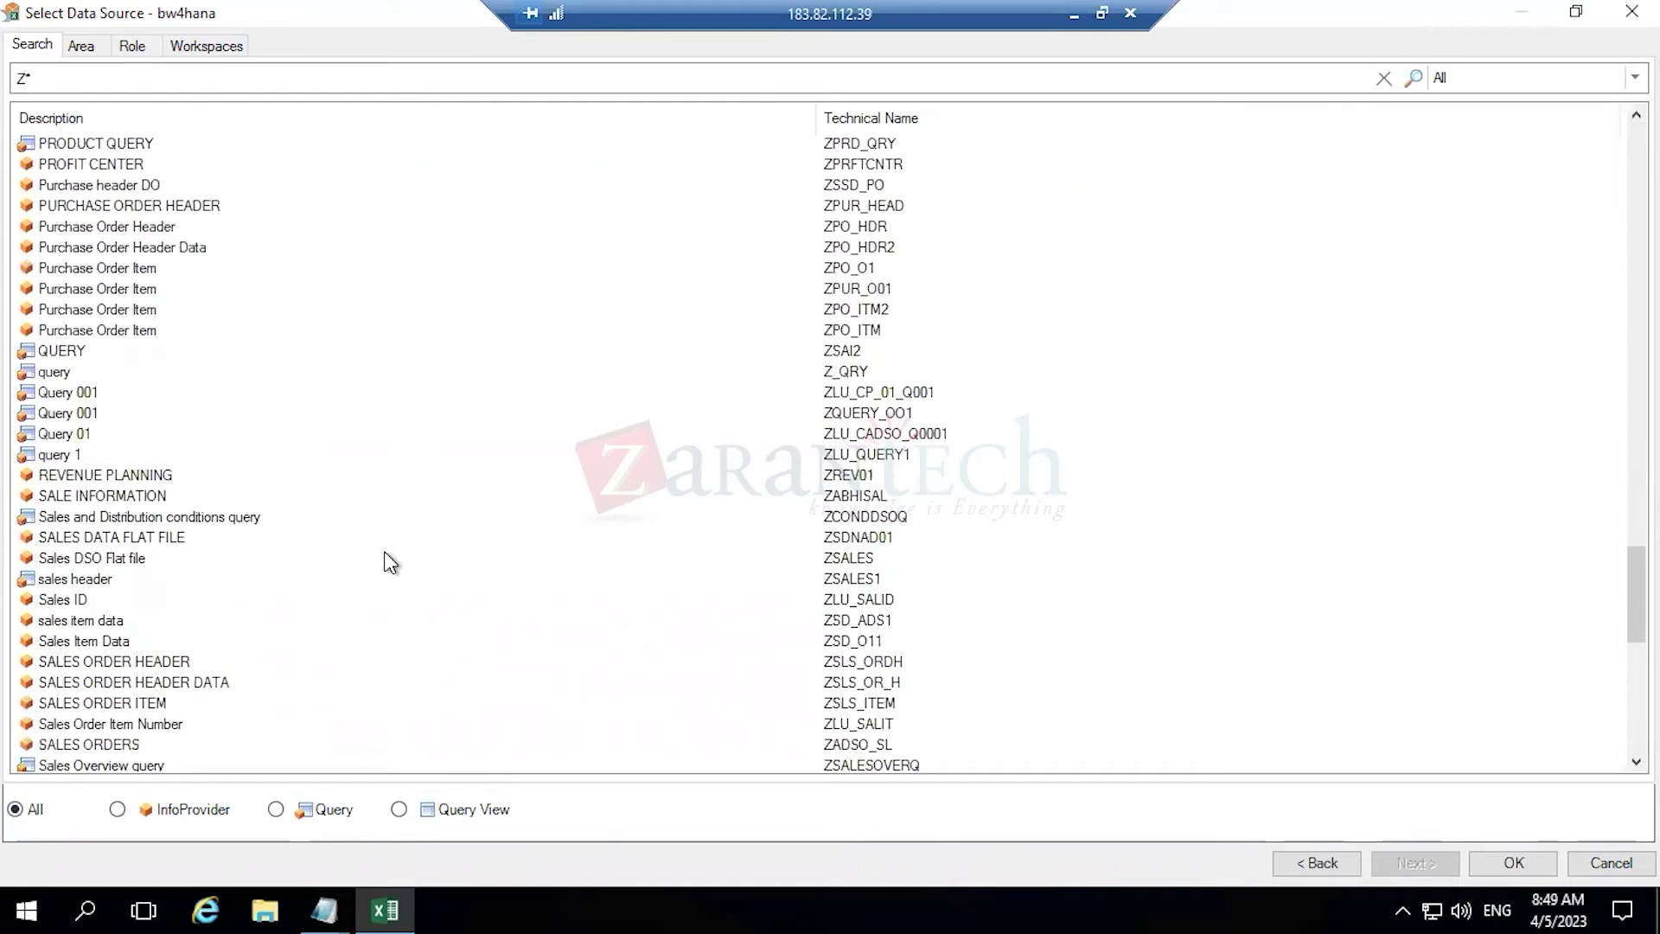
scroll(385, 554, "up", 9)
scroll(385, 554, "up", 20)
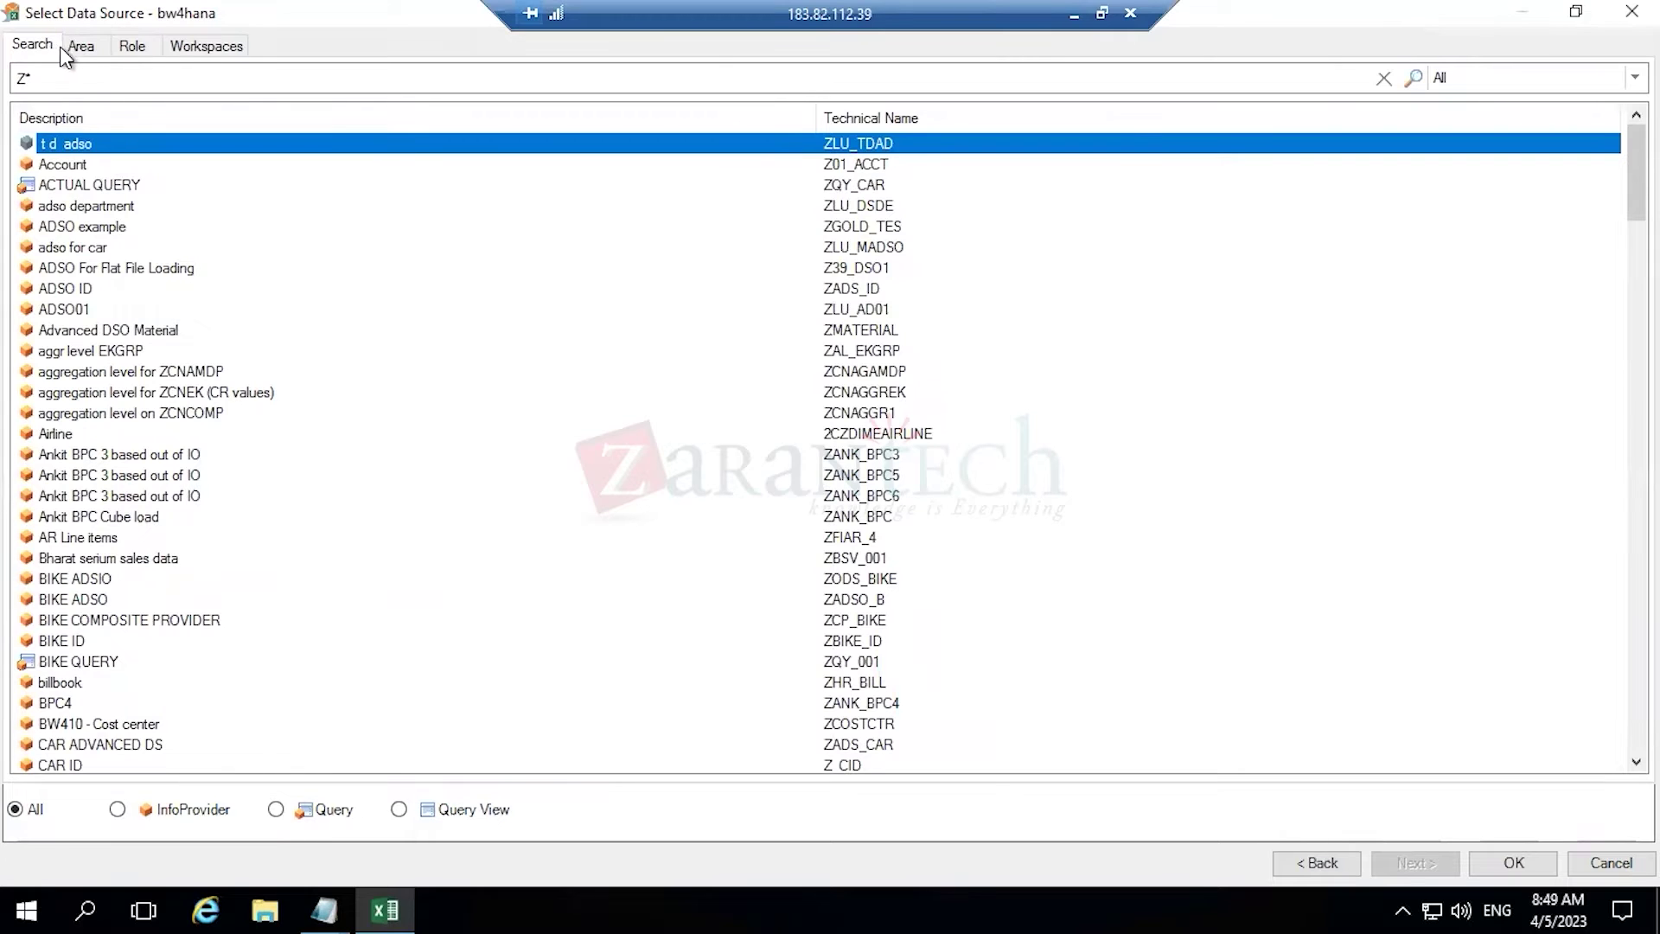
- Look at the area list and the Z* search results again, ending on the role list
left_click(90, 42)
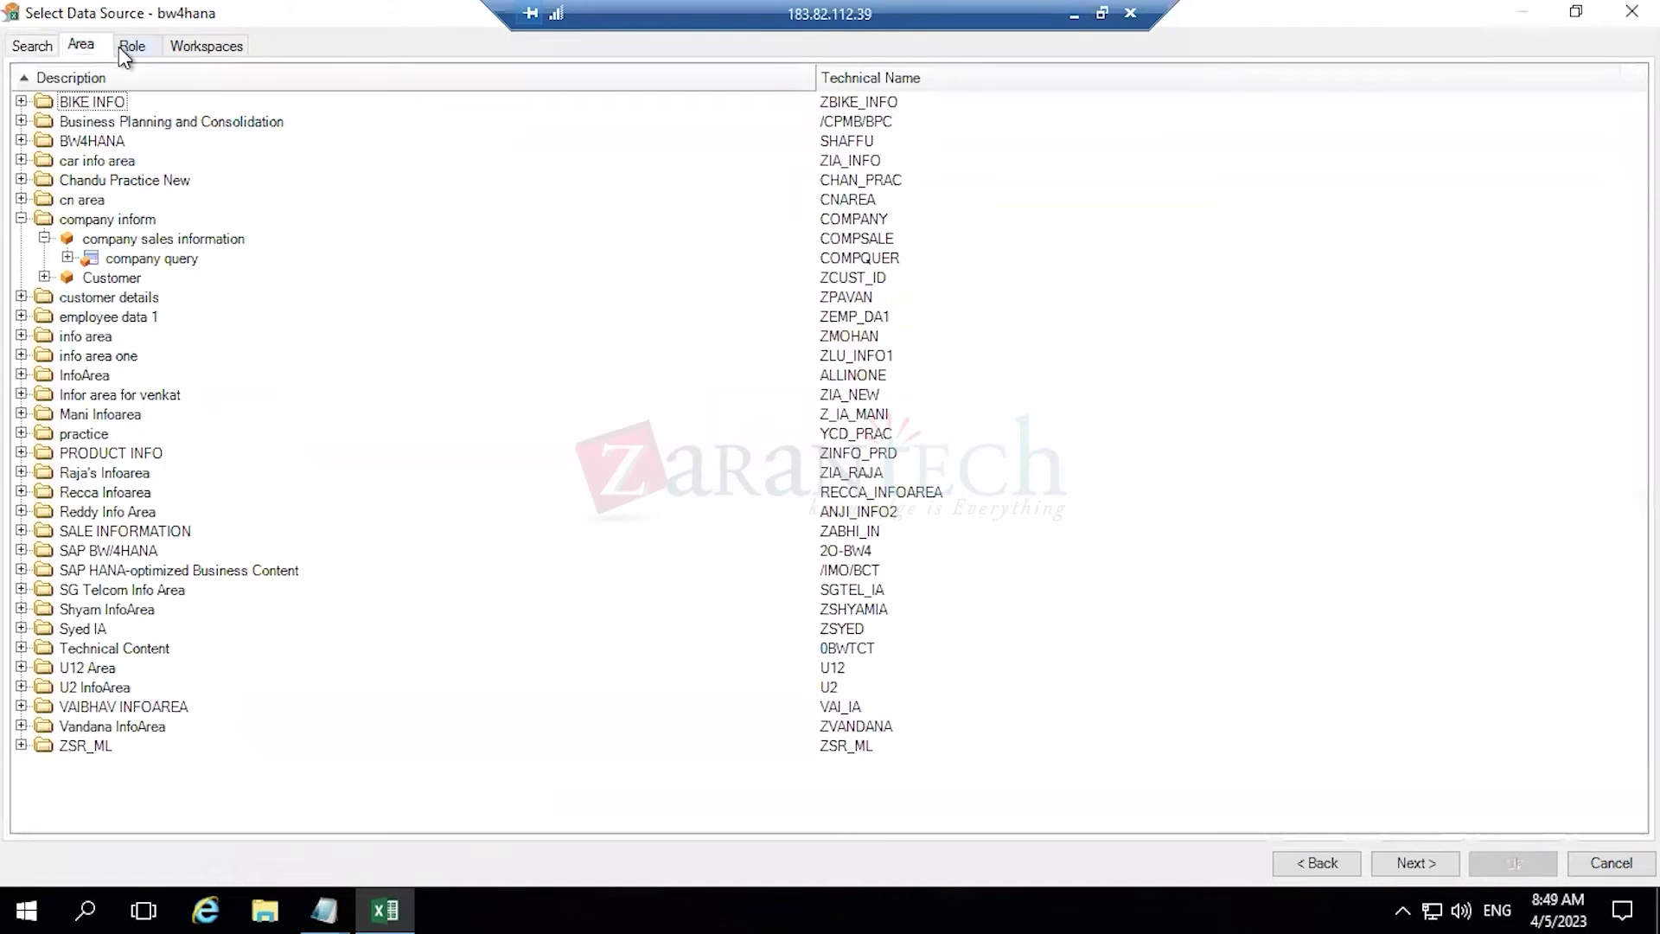
left_click(33, 43)
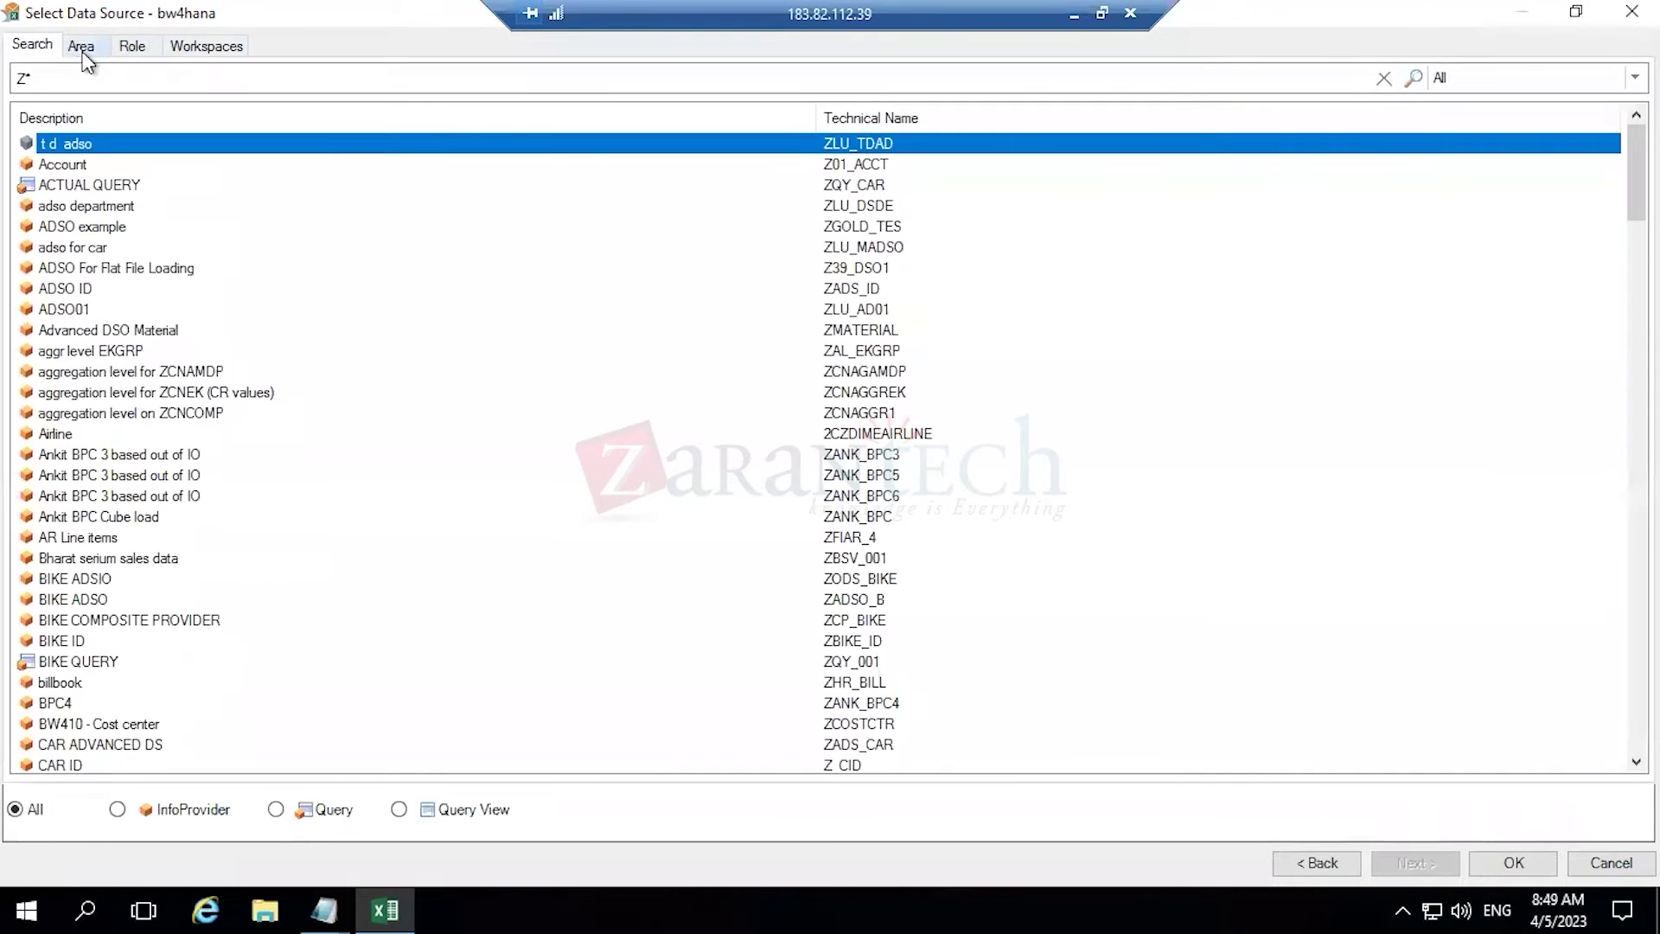
left_click(82, 50)
left_click(132, 46)
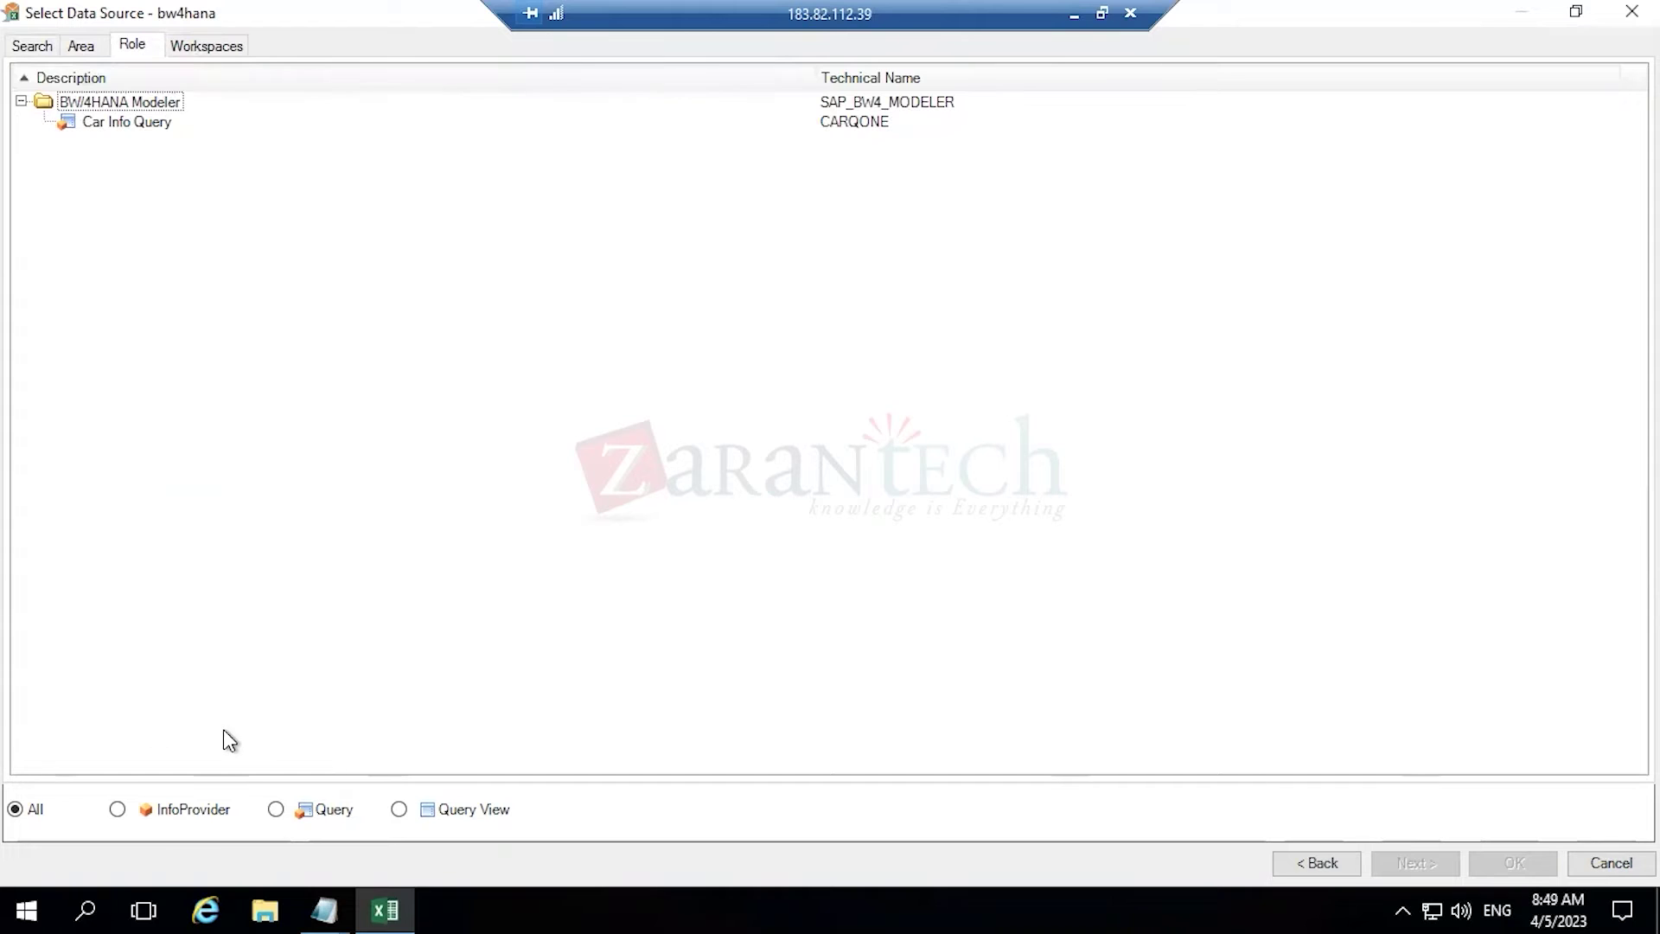
- Examine the TEST workspace with all its provider and query folders, and expand the CNENV workspace and its Aggregation Level folder
left_click(220, 44)
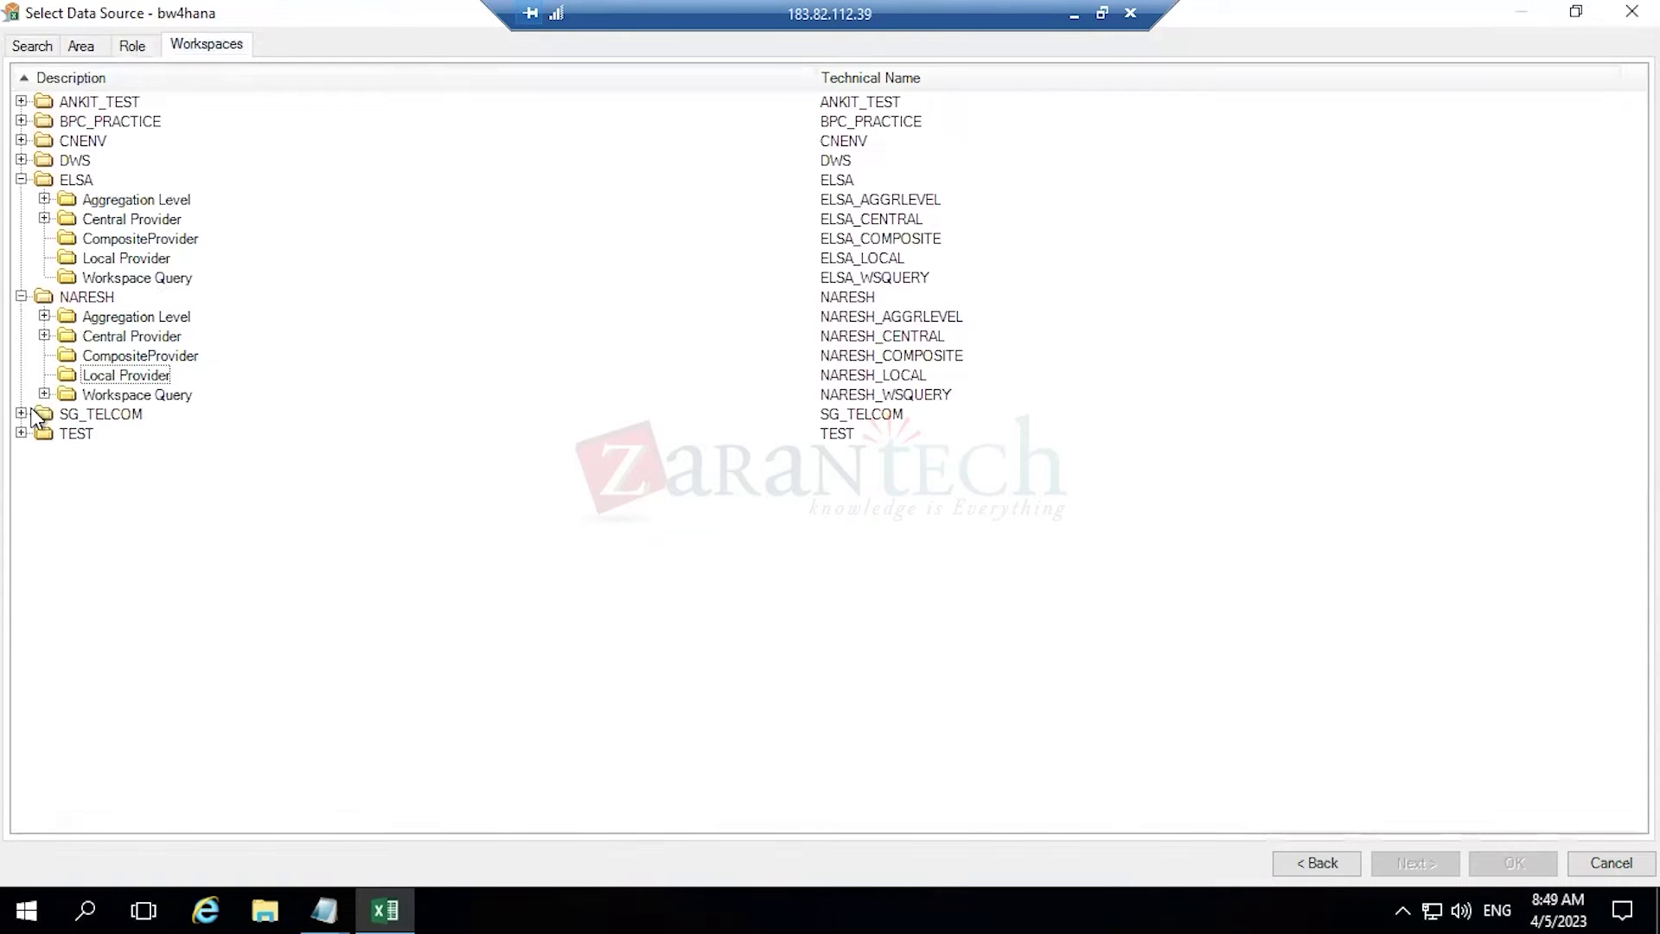
left_click(21, 433)
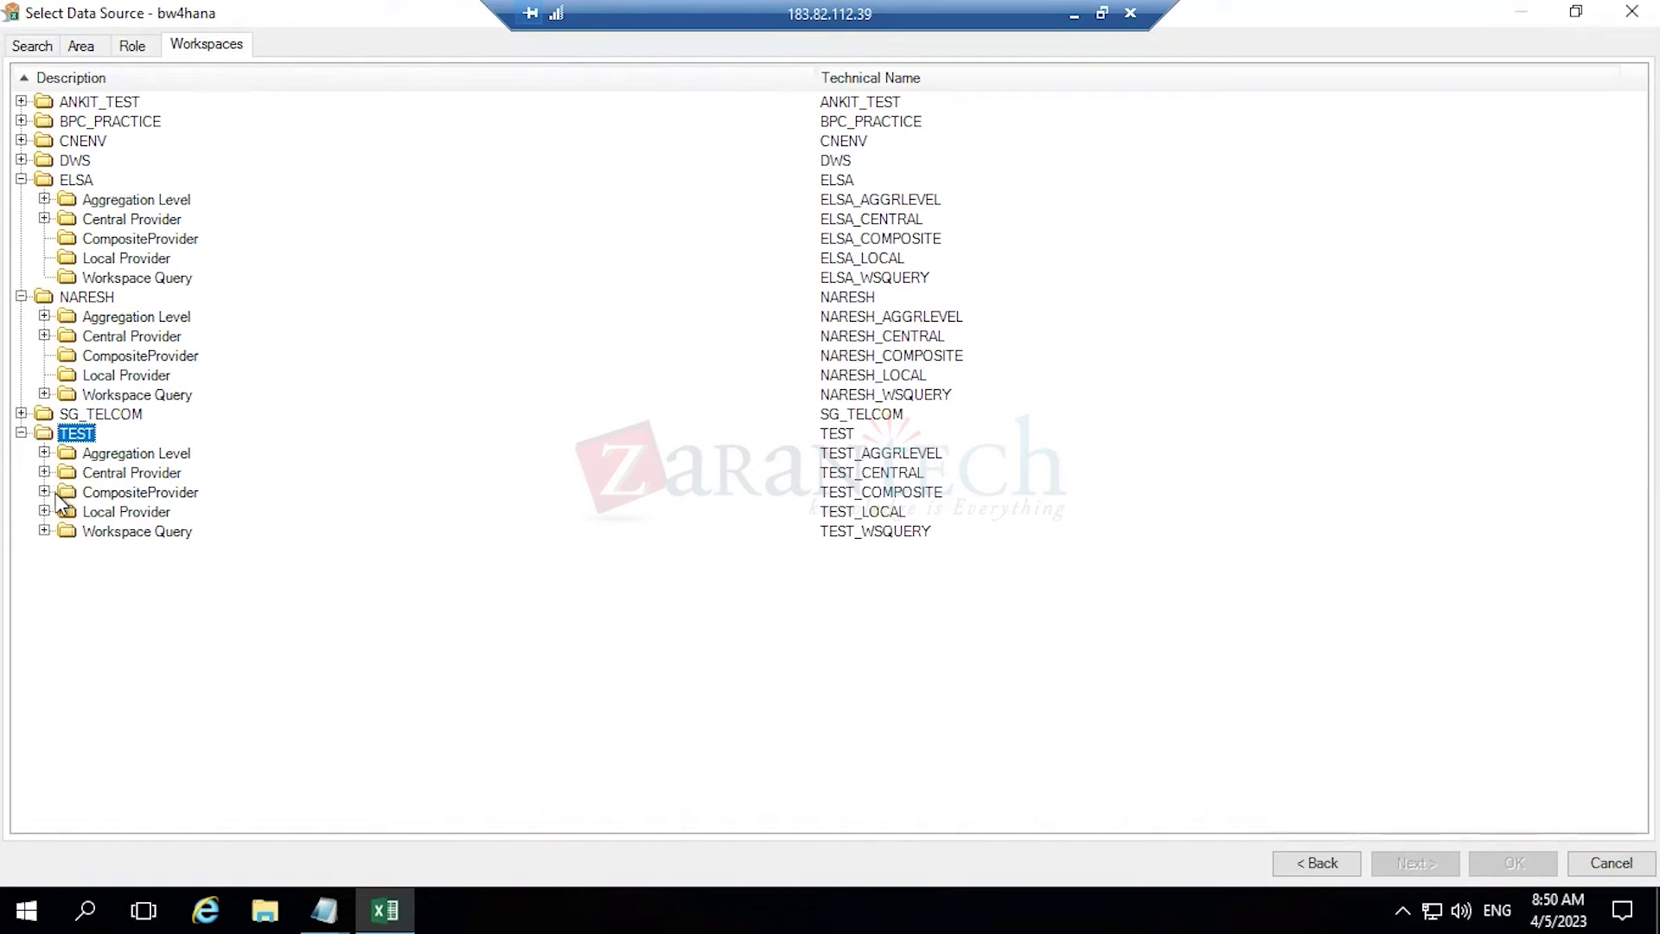
left_click(44, 492)
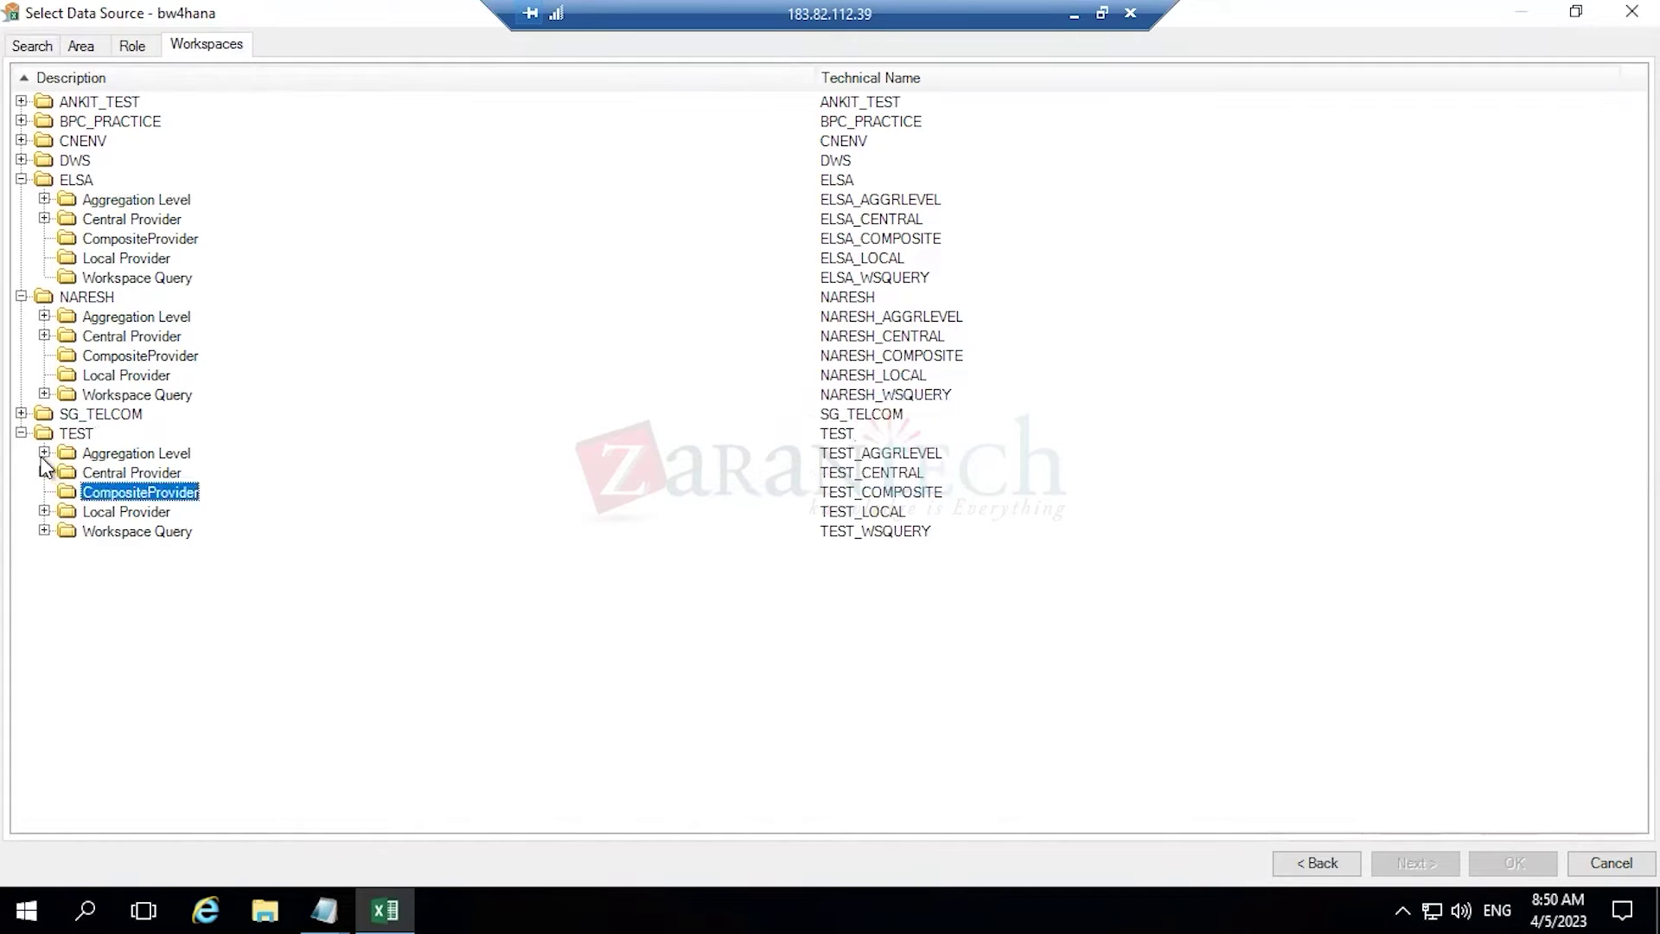
left_click(43, 453)
left_click(44, 473)
left_click(44, 511)
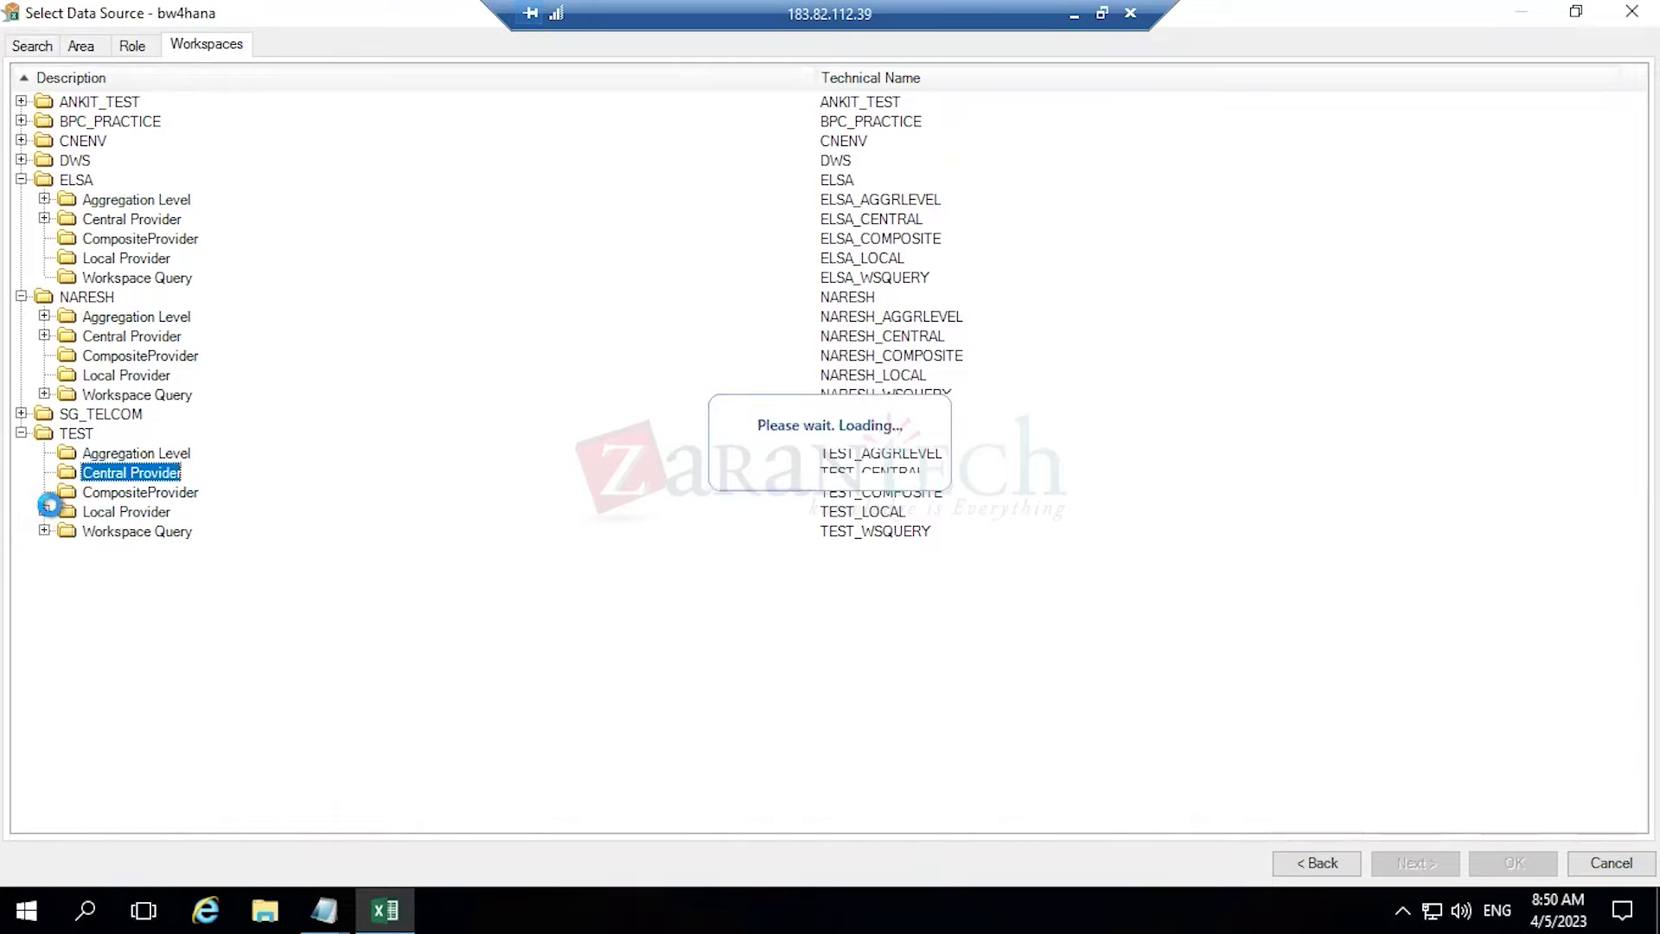
left_click(45, 529)
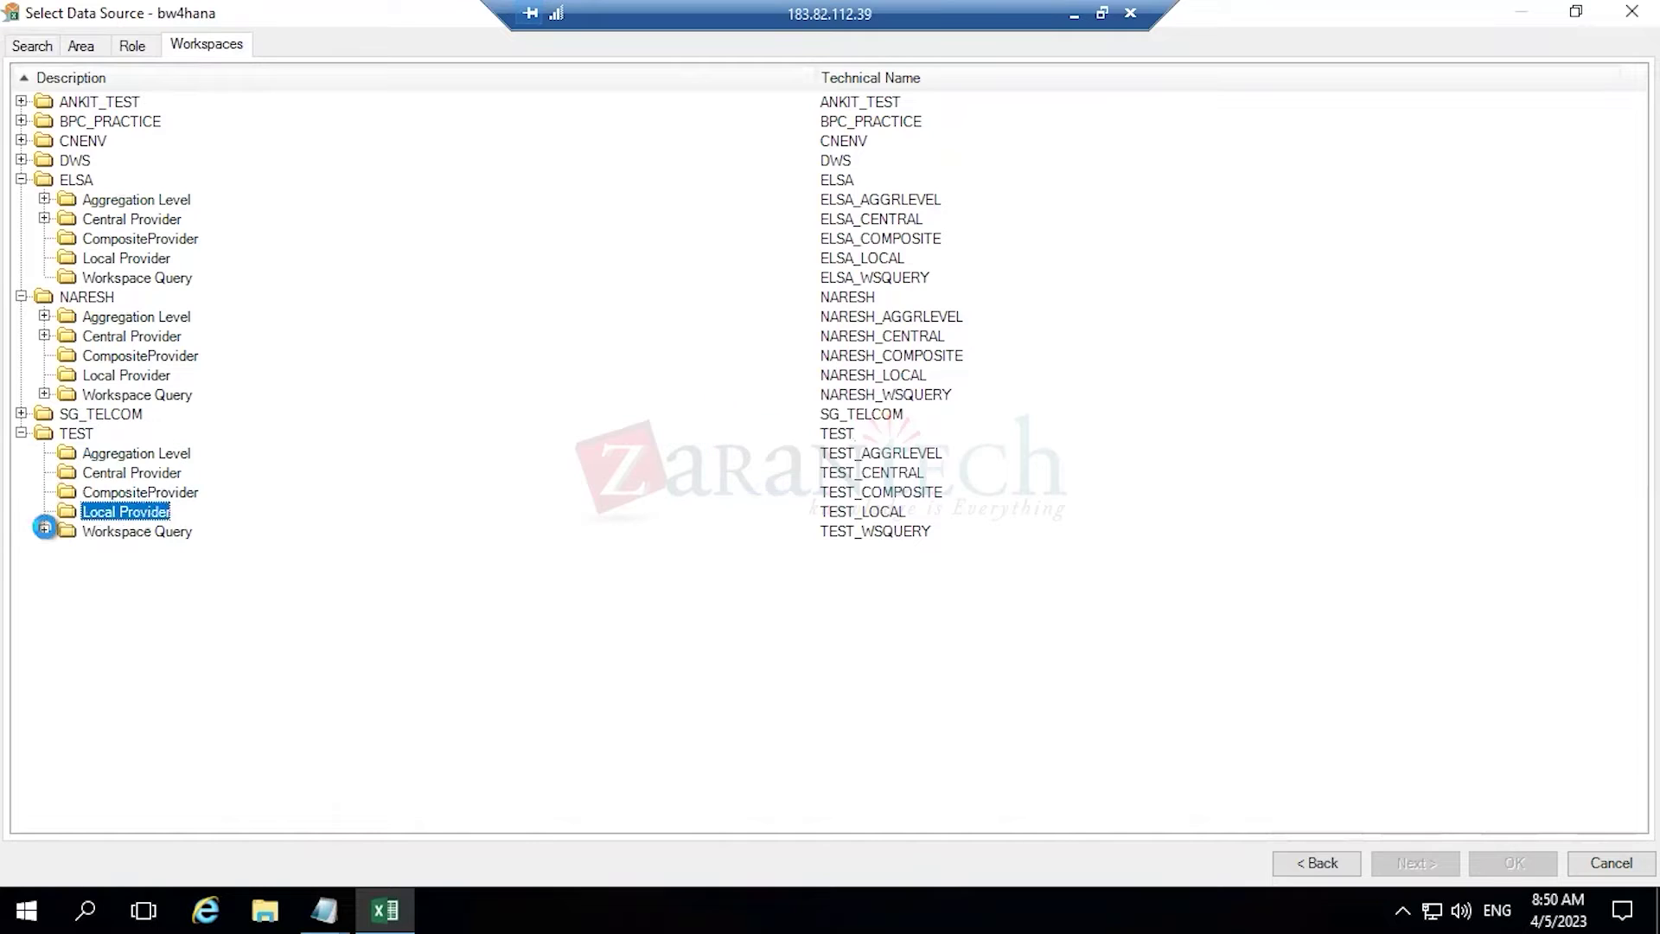
left_click(21, 141)
left_click(44, 160)
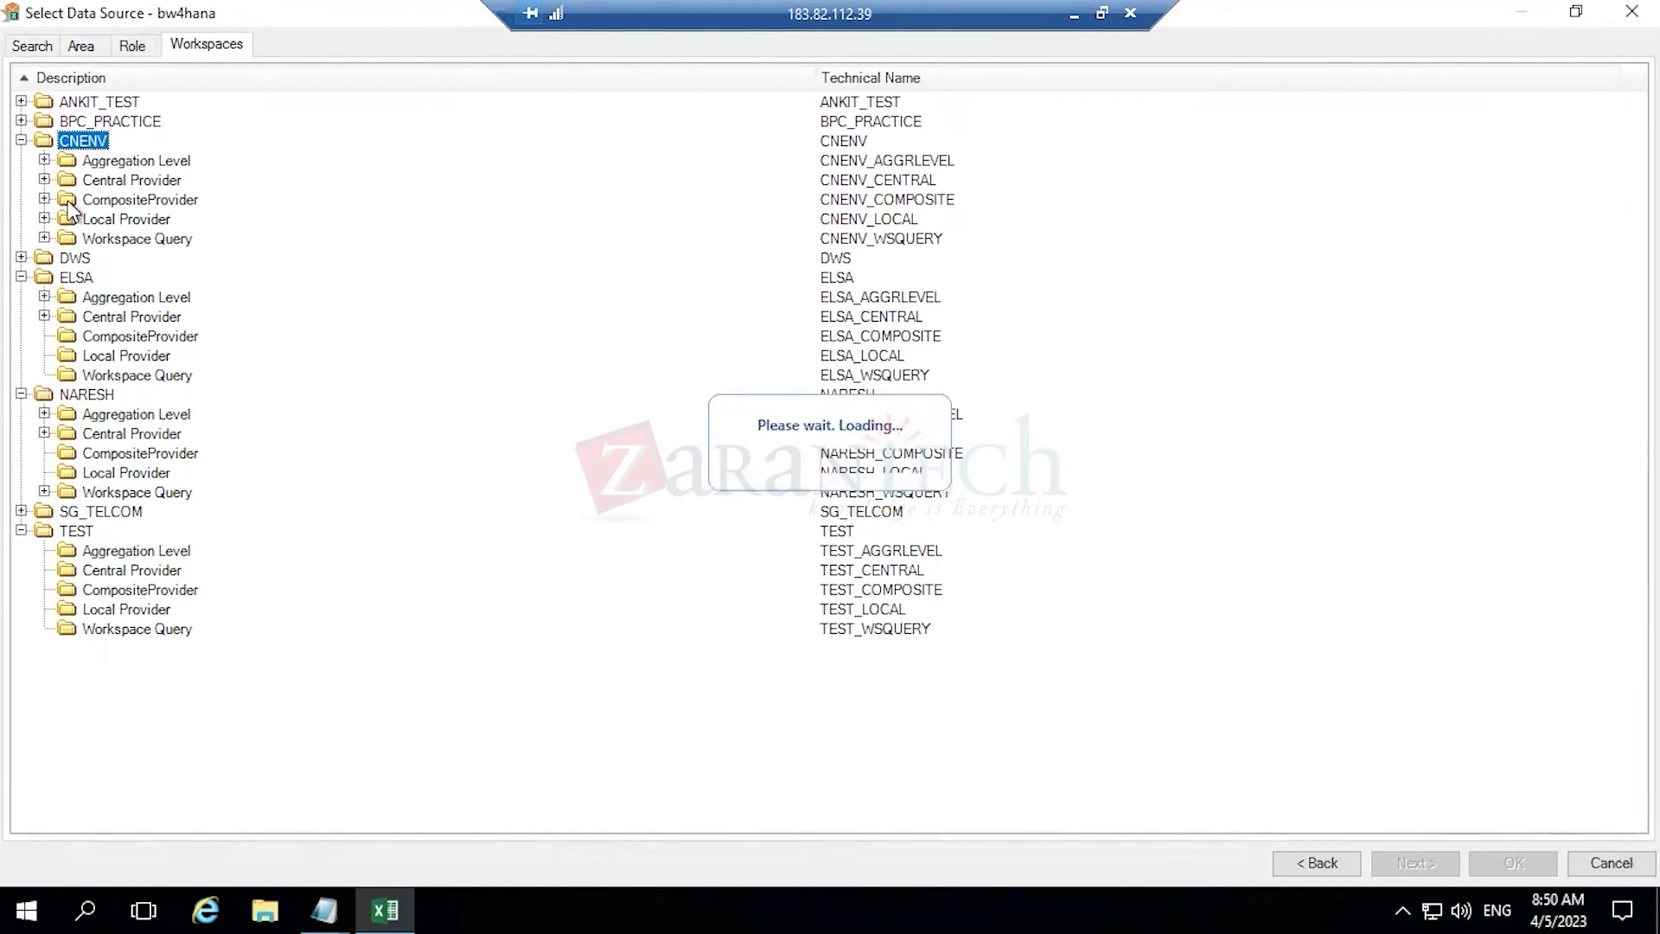
- Review the area list and the full Z* search results, returning to the area list
left_click(80, 47)
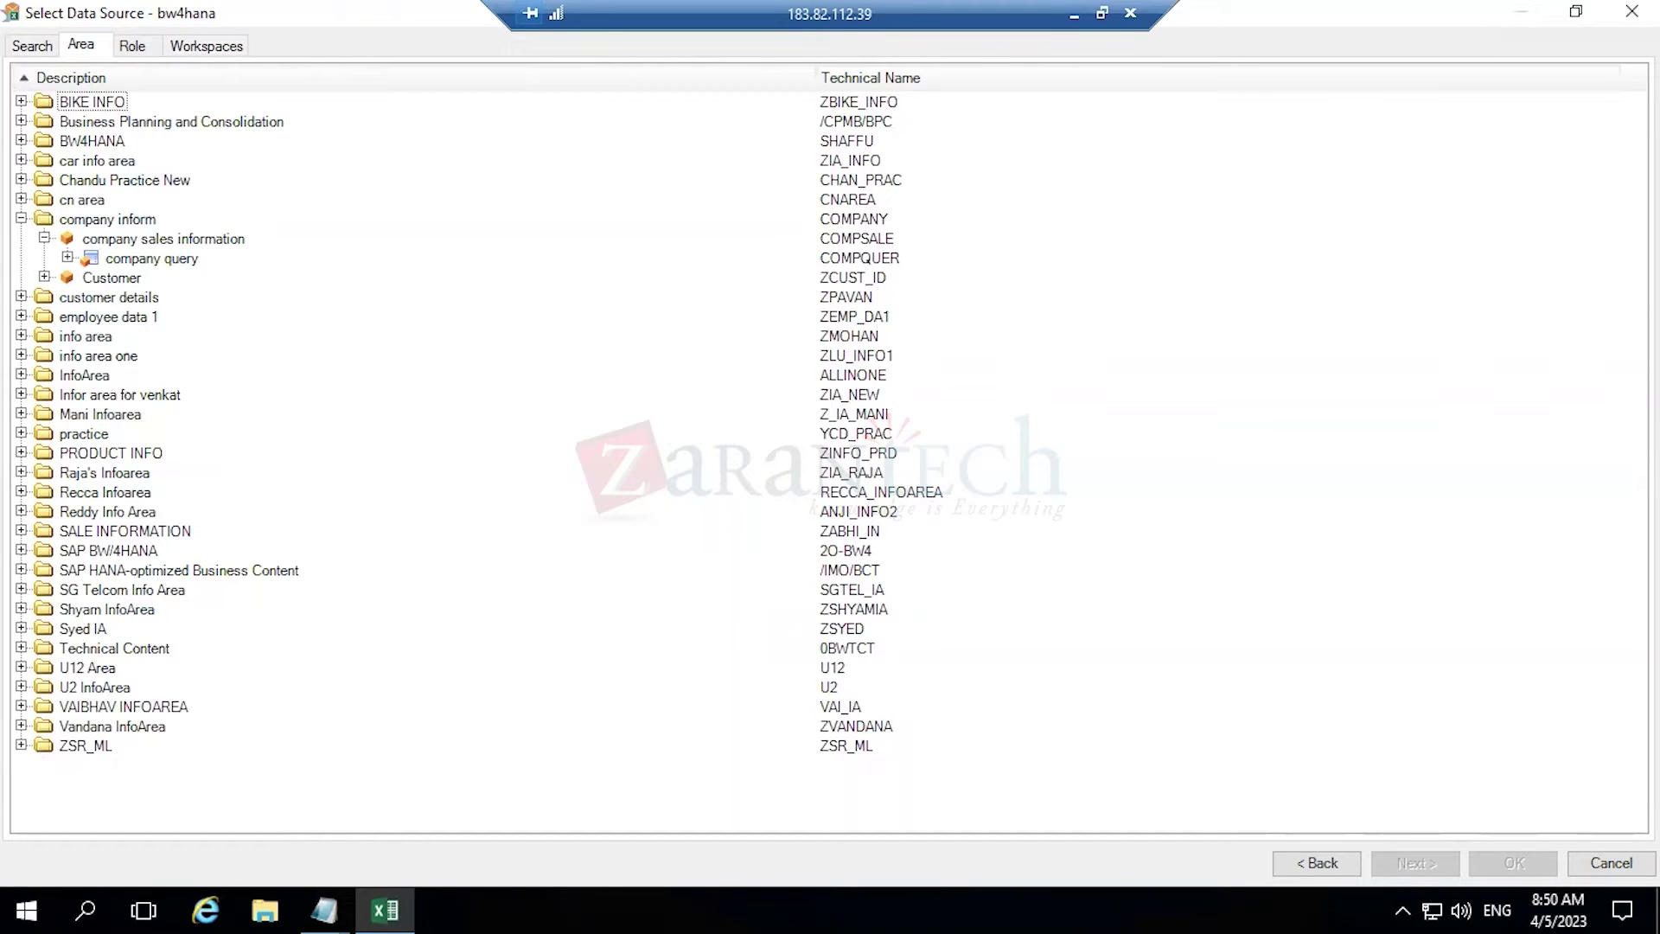
left_click(41, 46)
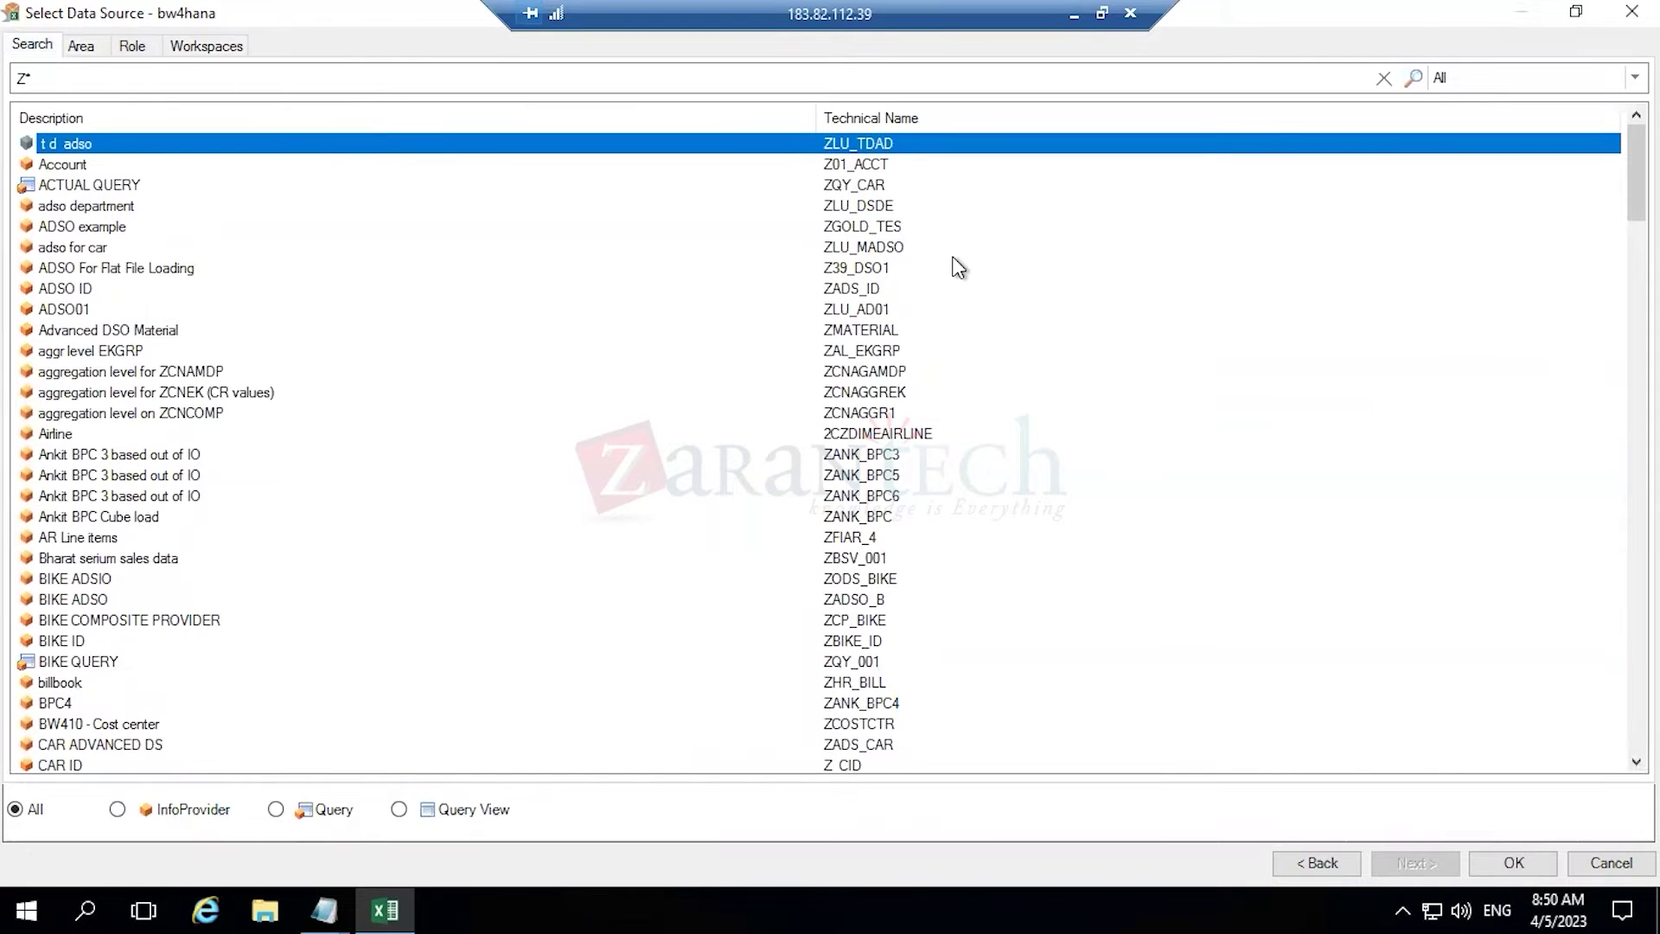
scroll(950, 285, "down", 20)
scroll(957, 301, "down", 20)
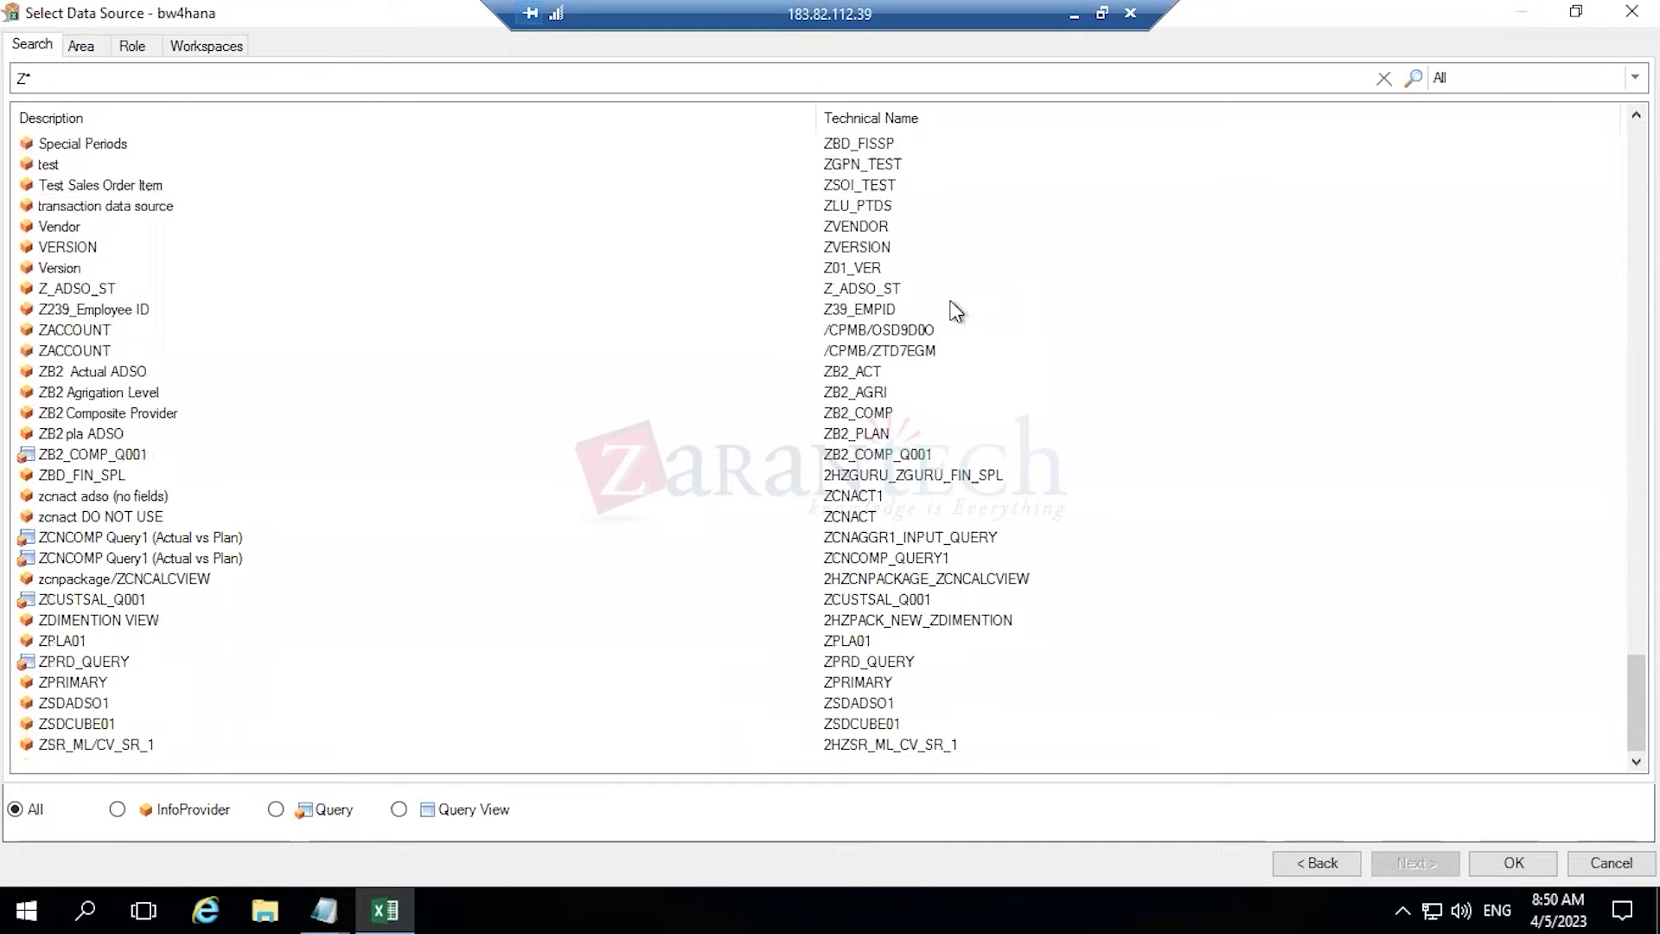
scroll(954, 309, "up", 20)
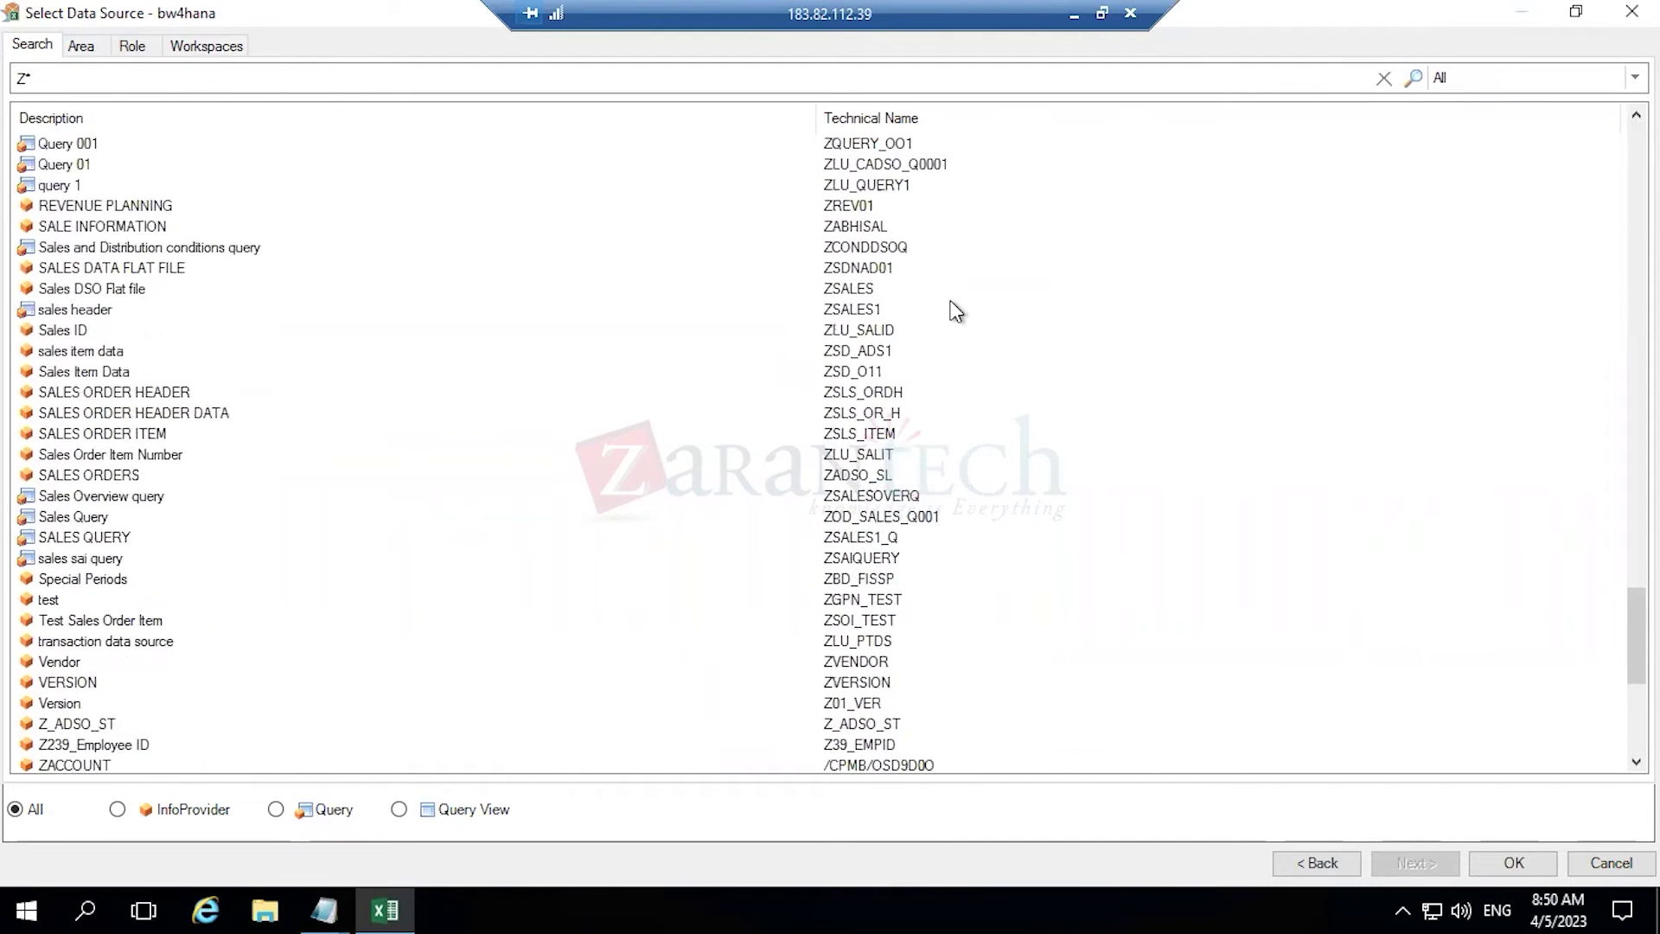
scroll(953, 310, "up", 3)
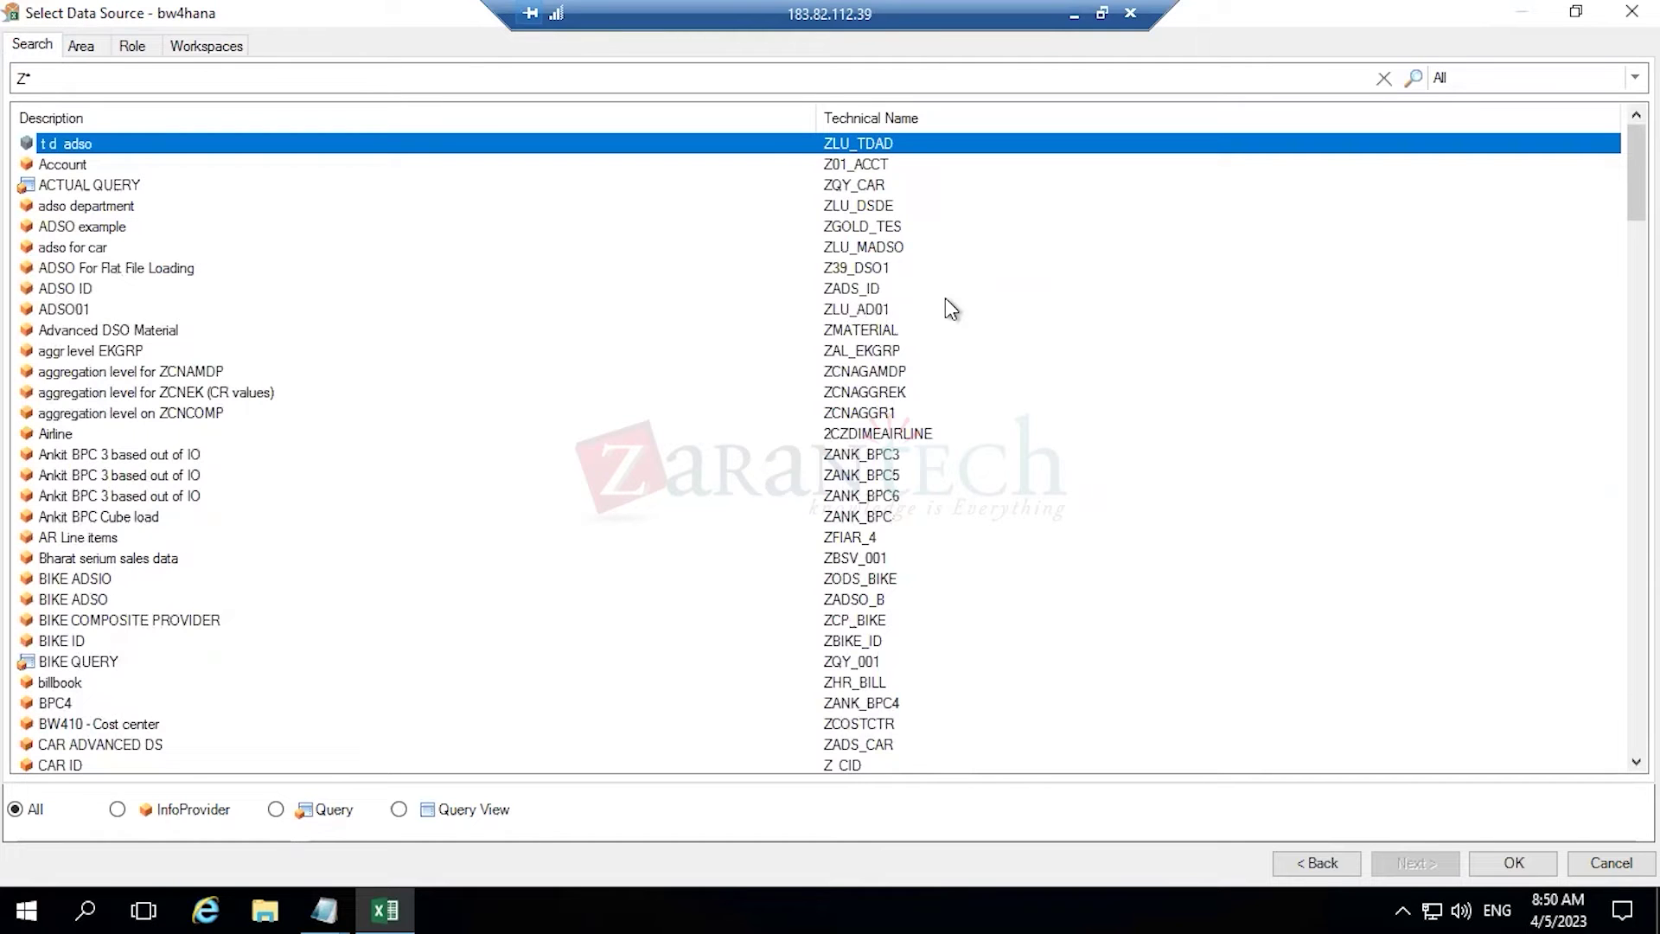
scroll(107, 460, "down", 1)
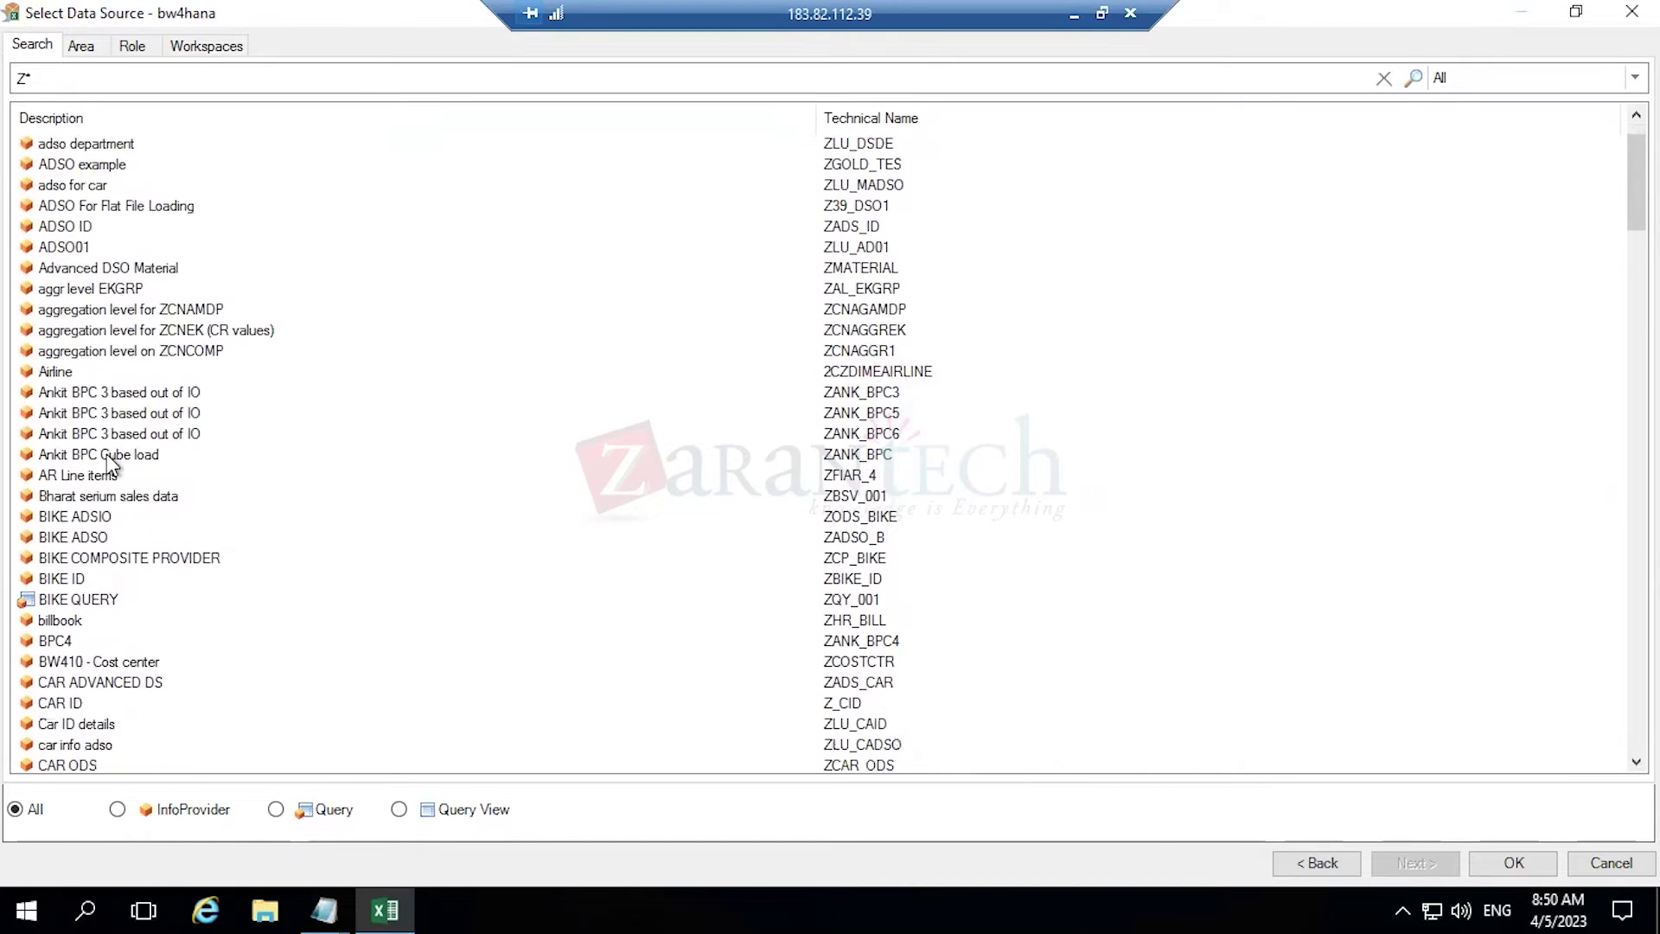
scroll(107, 454, "down", 7)
left_click(87, 44)
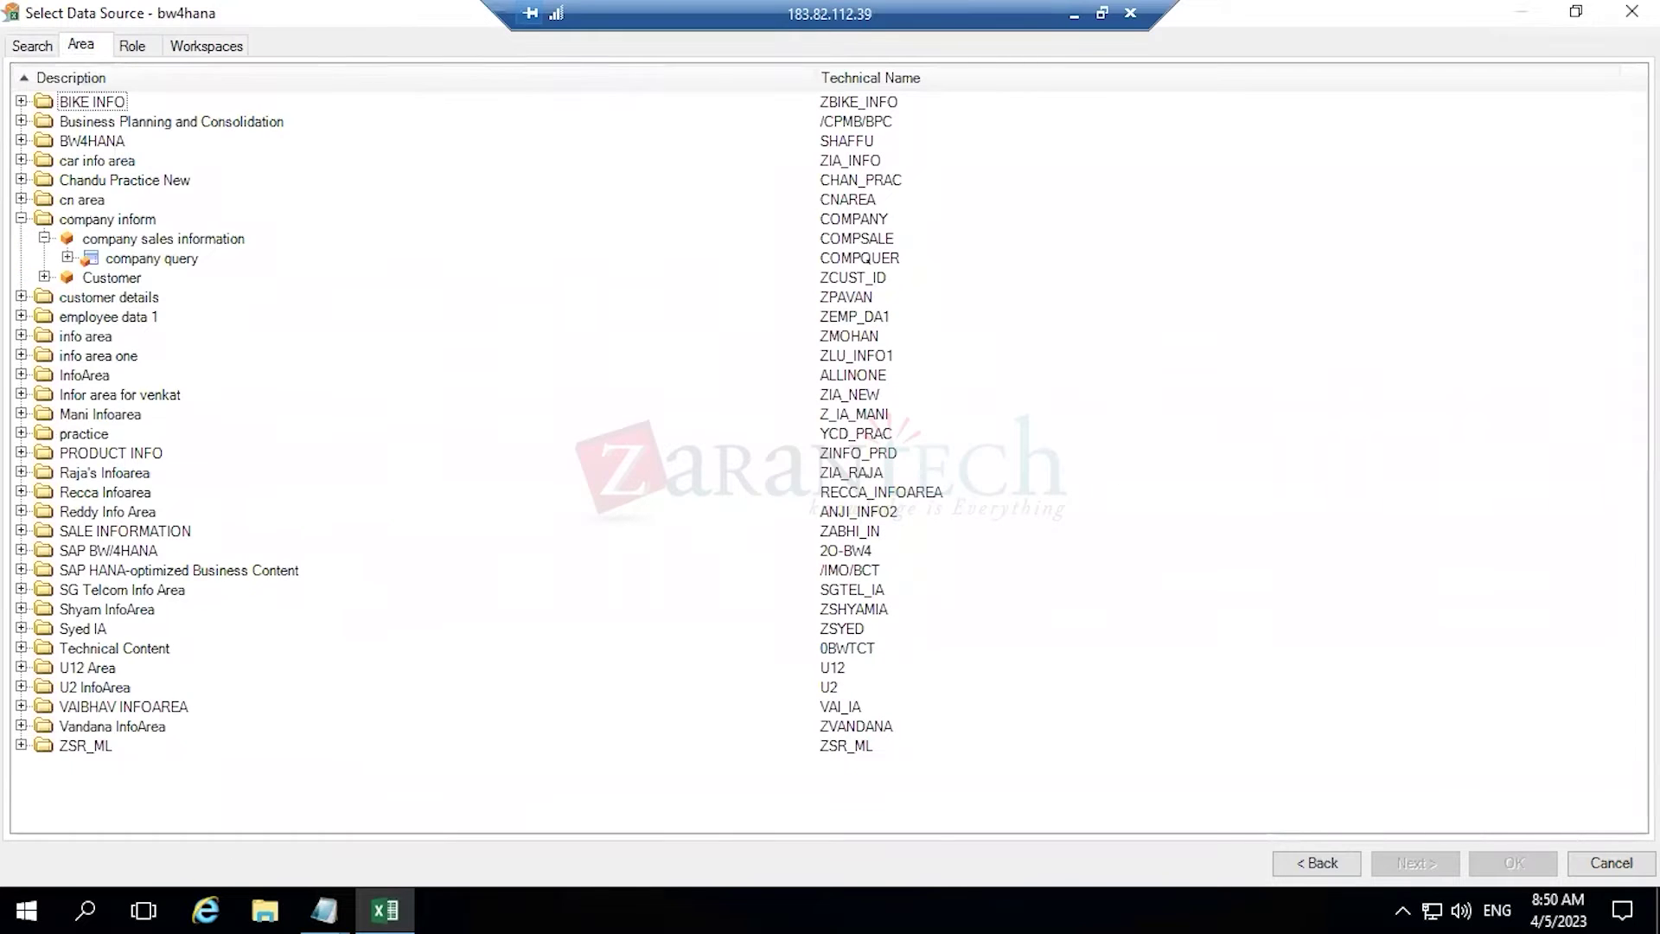
- Cancel the data source selection, start inserting a data source again, and go back to the list of connections
left_click(1611, 865)
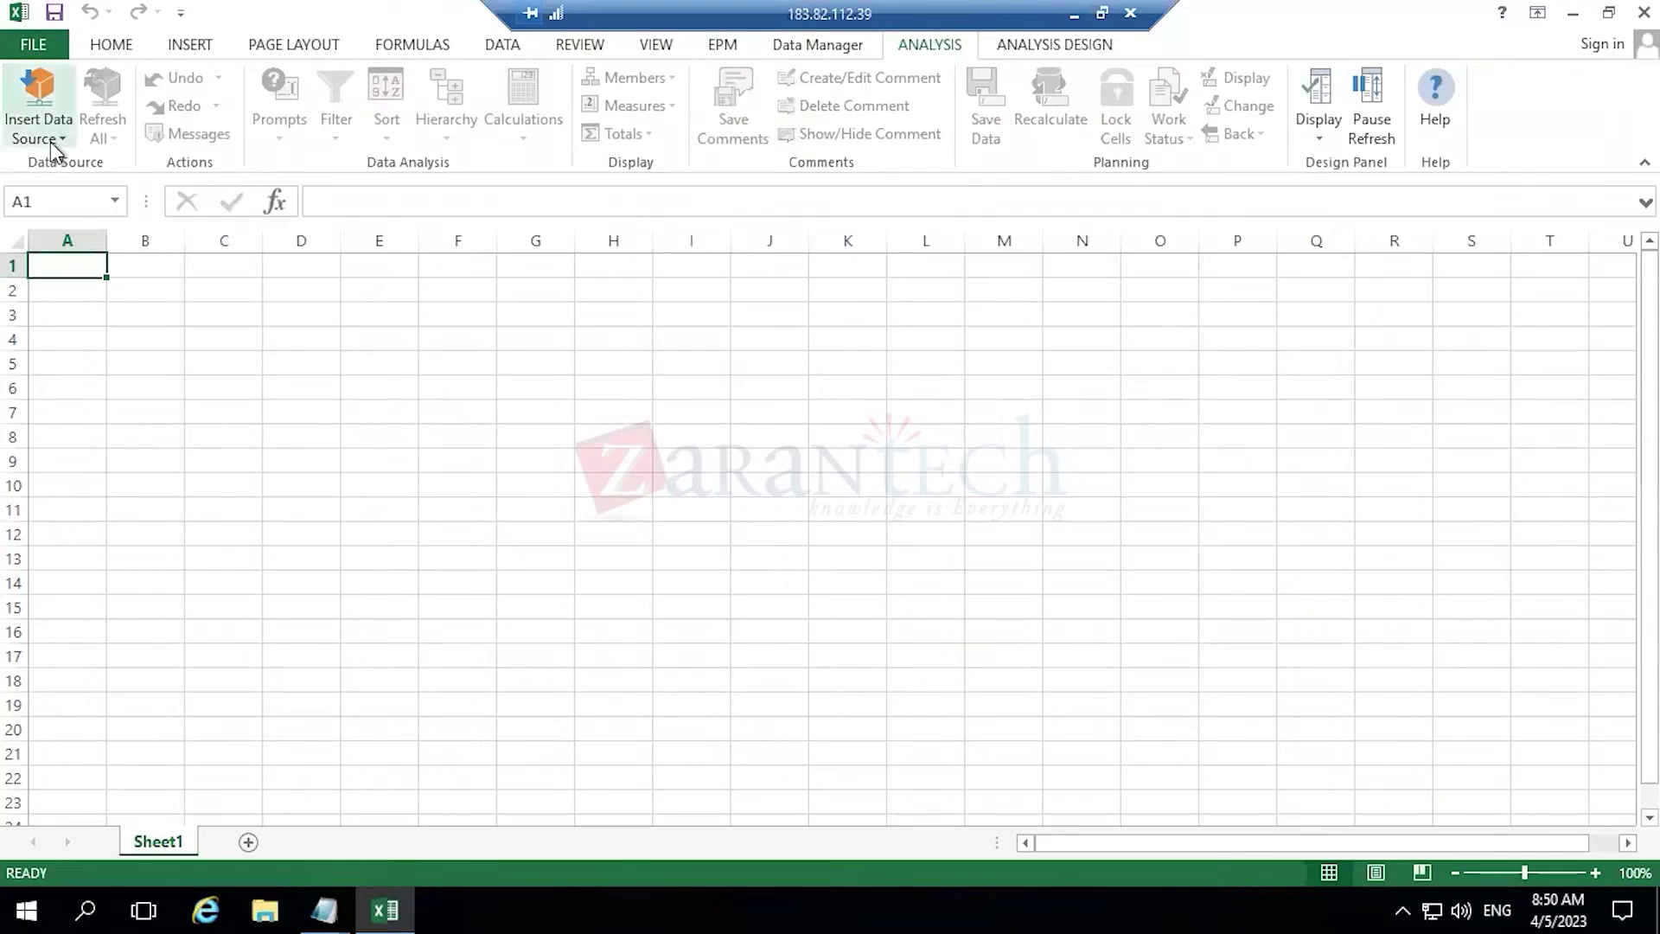
left_click(39, 130)
left_click(64, 264)
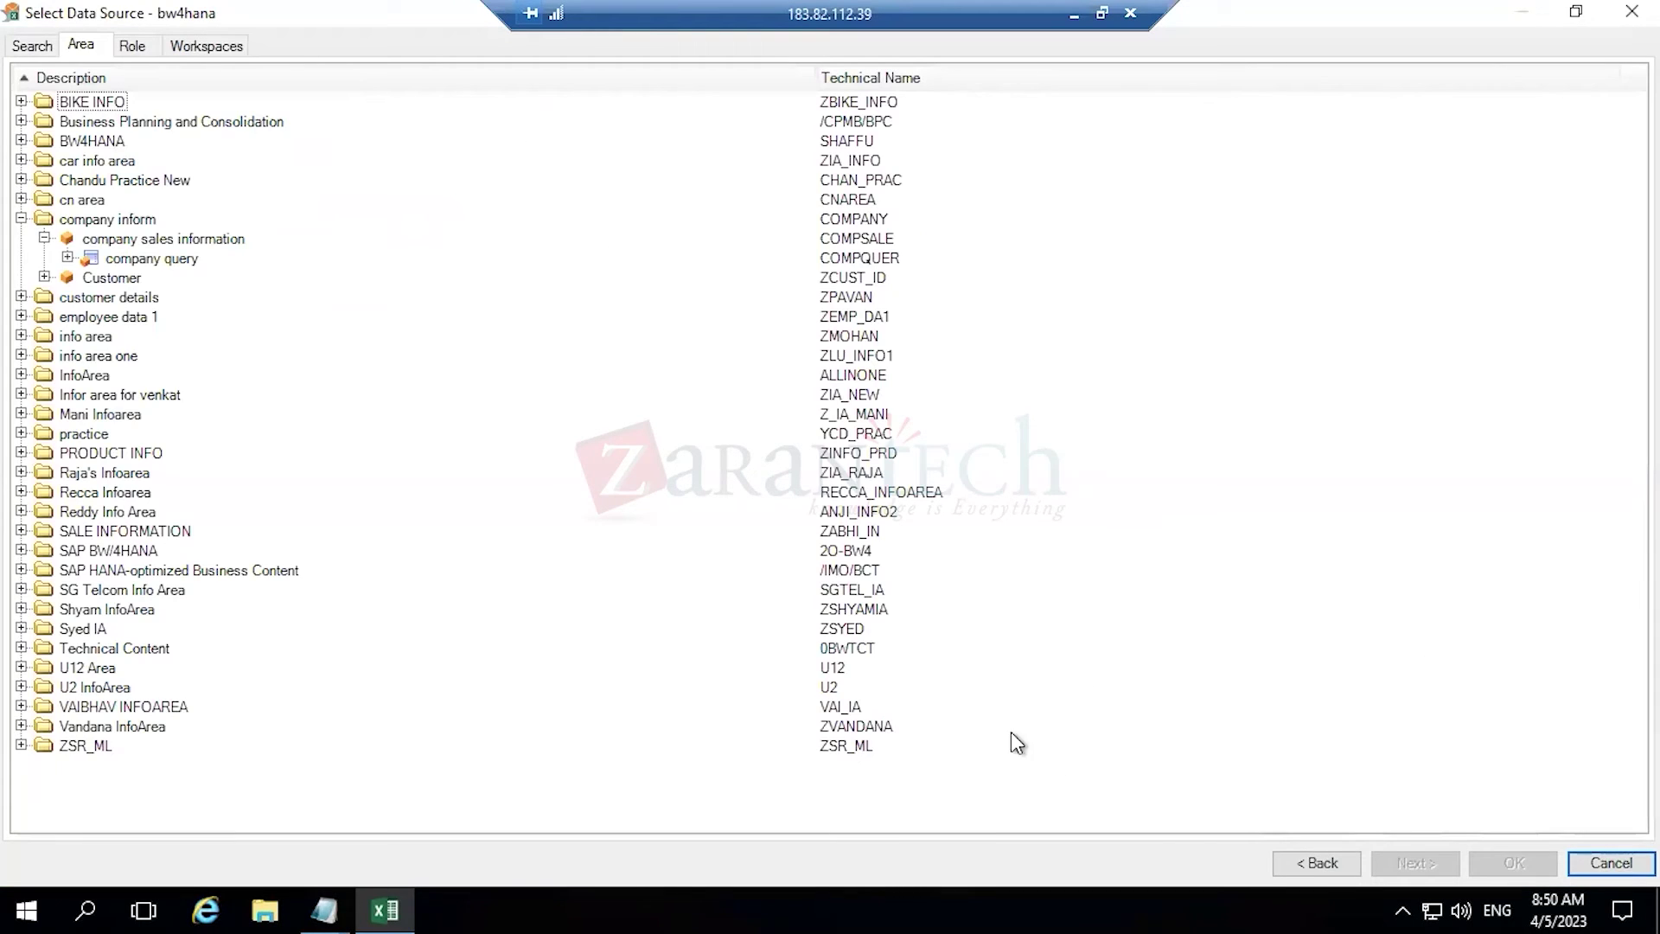
left_click(1314, 859)
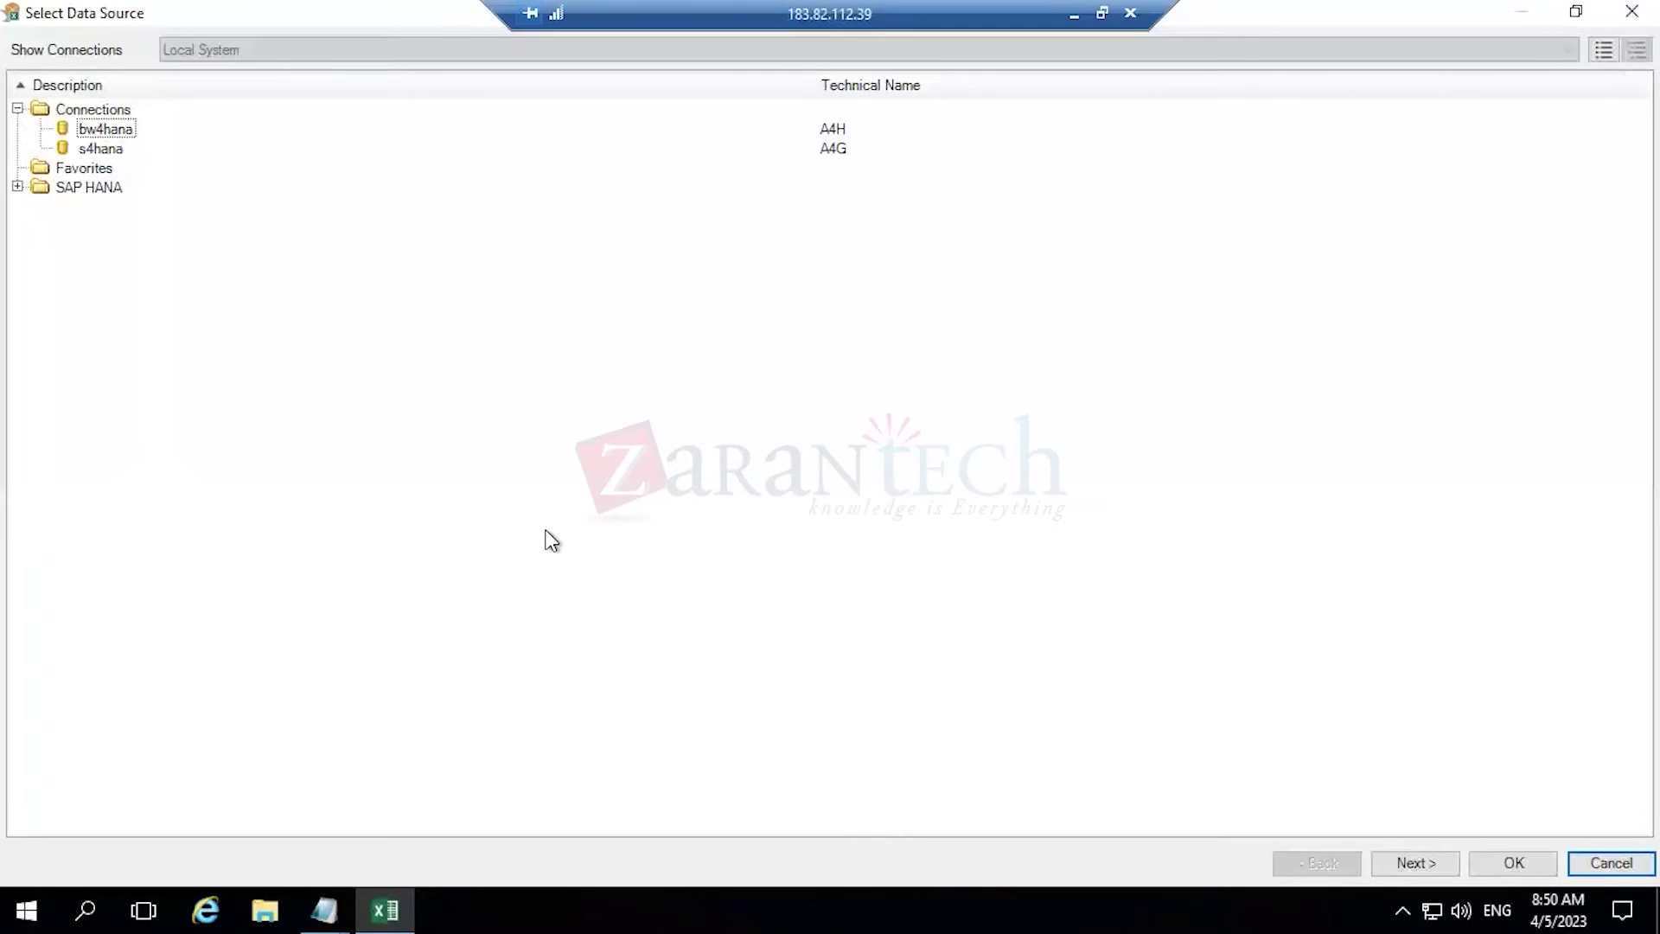
- Log on to the s4hana connection by entering the account password, and continue over the insecure connection
left_click(101, 149)
double_click(101, 148)
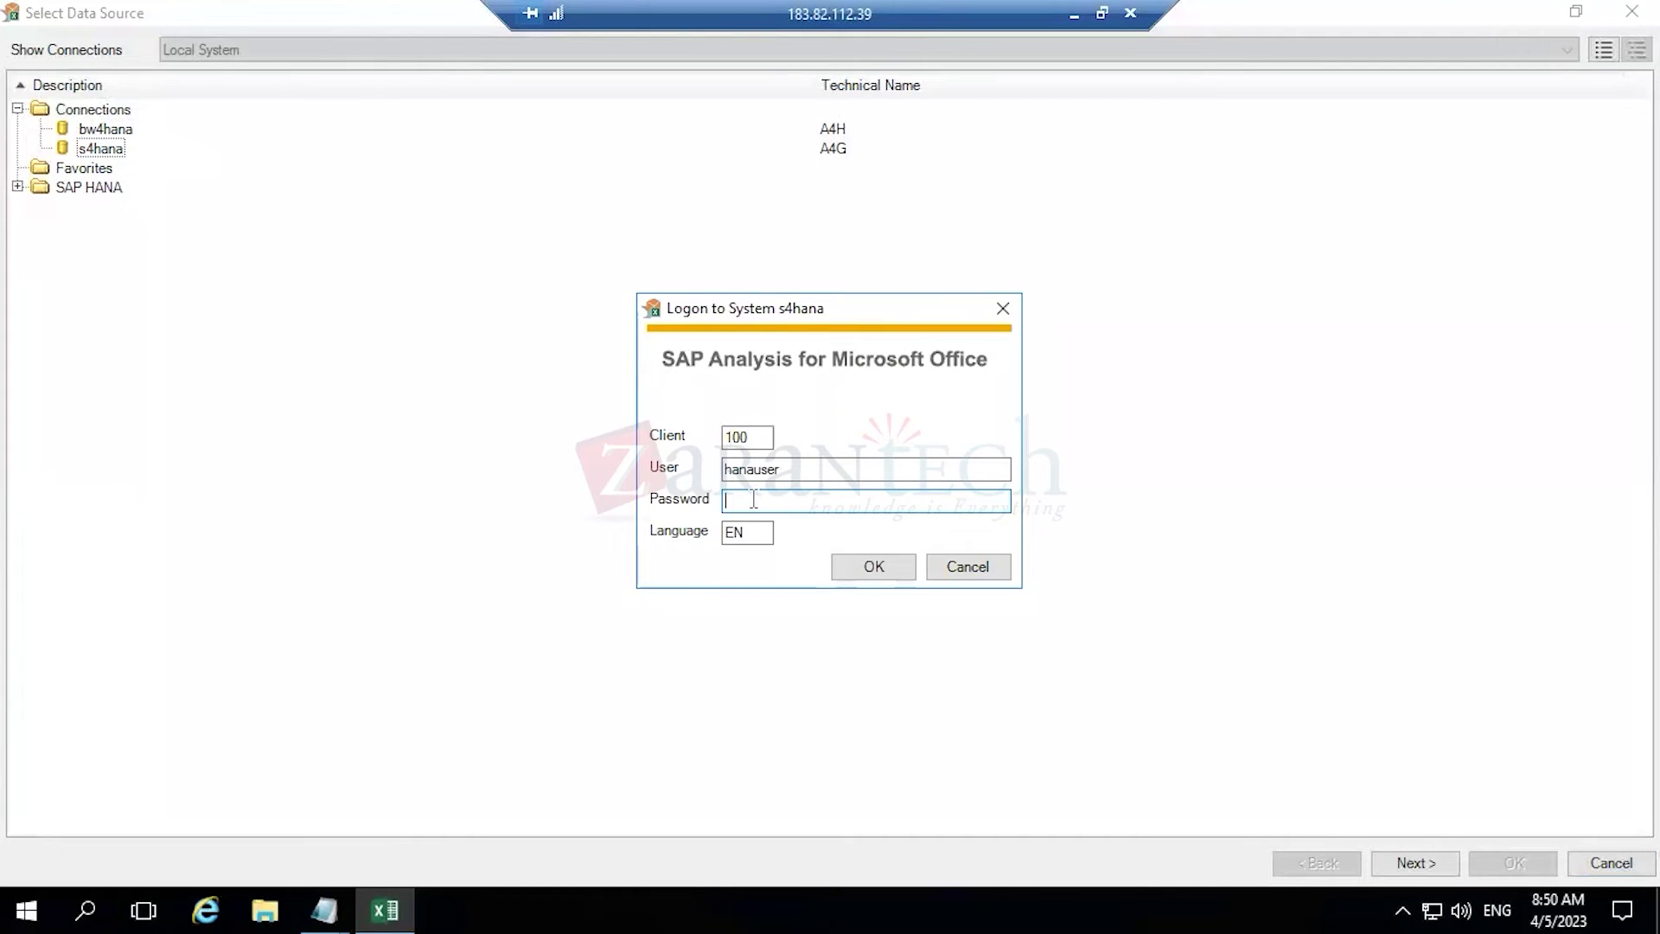
type("***********")
left_click(843, 566)
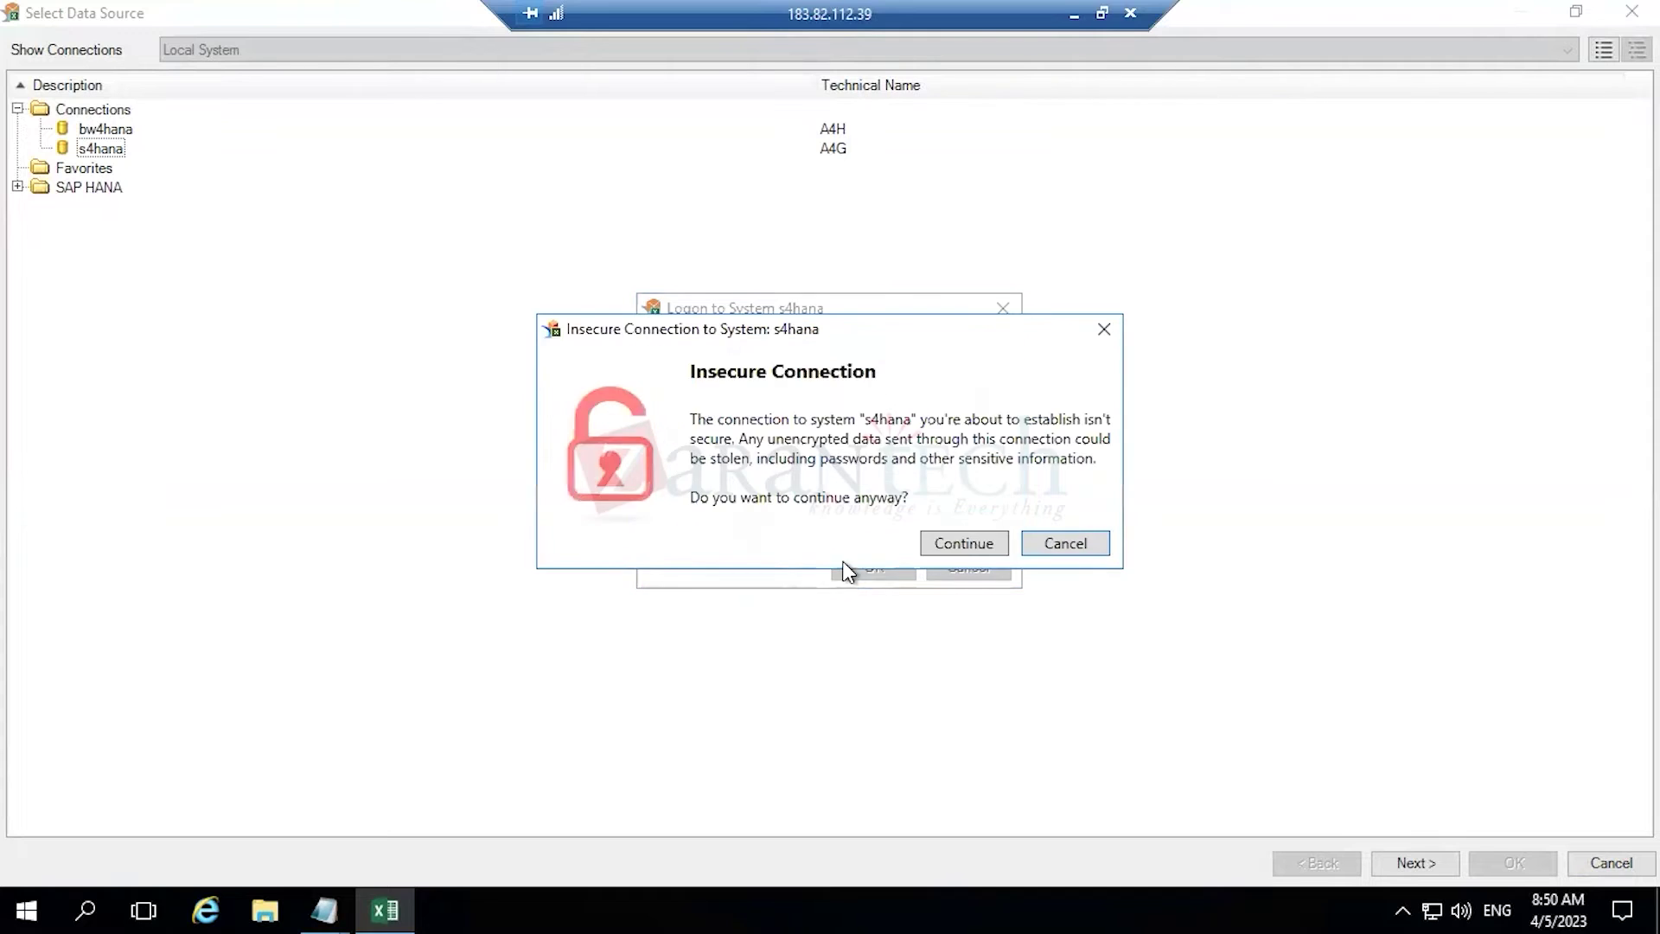
left_click(952, 543)
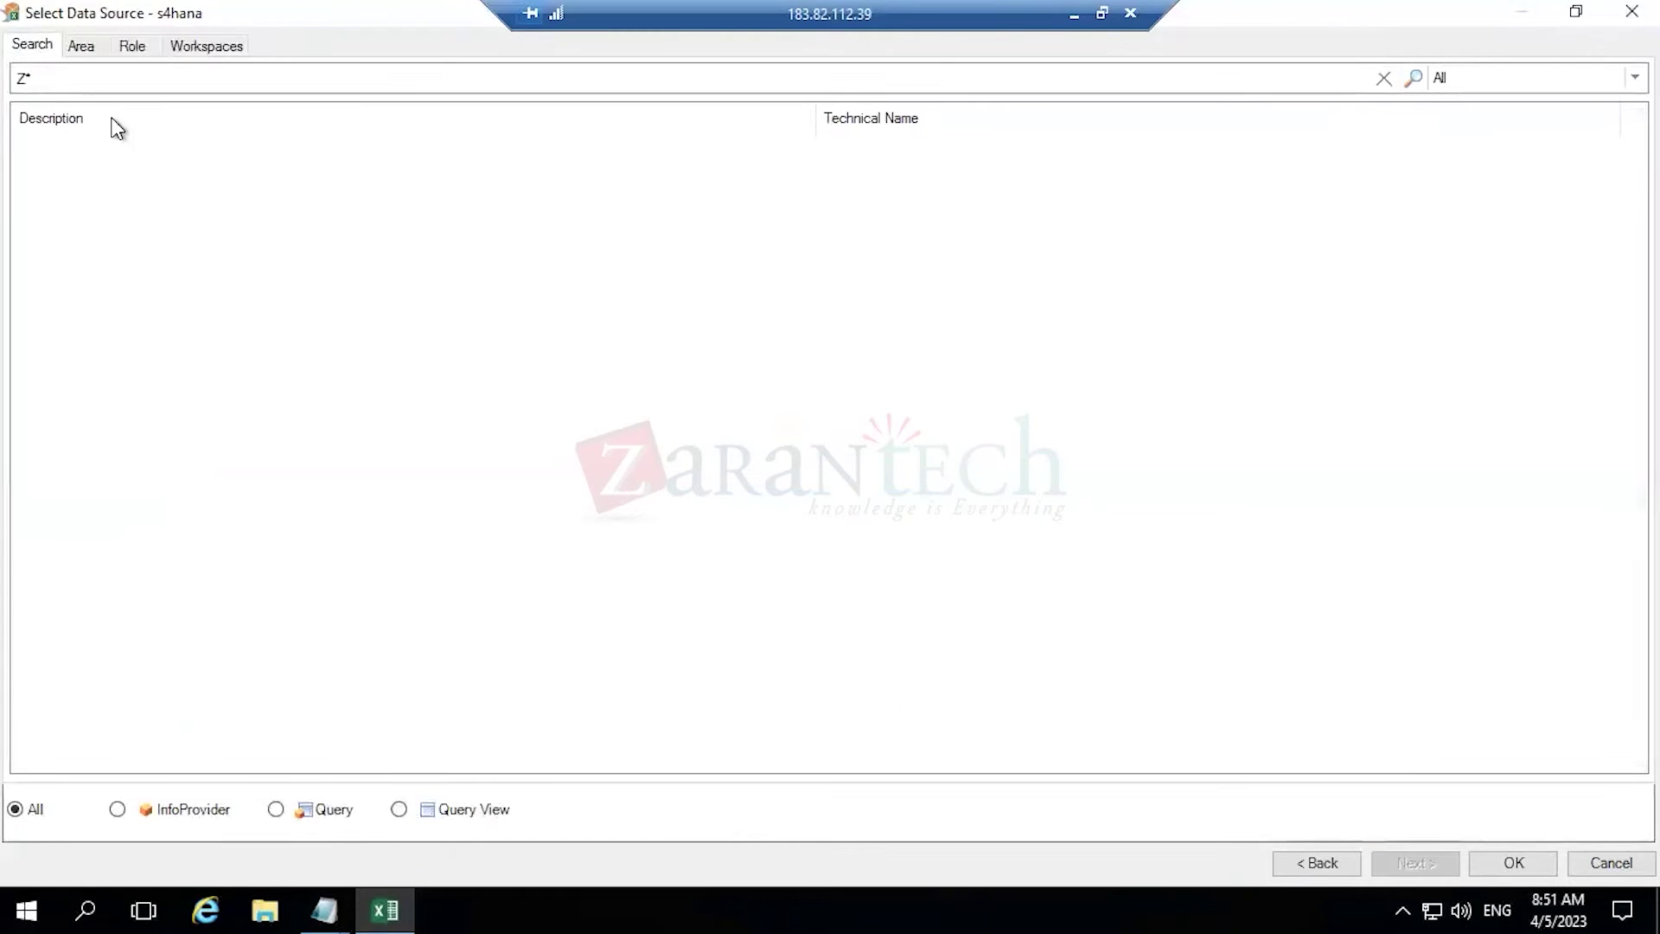
- Clear the Z* search and look through the s4hana area, role and workspace lists, ending on the area list
left_click_drag(60, 76, 7, 87)
left_click(81, 44)
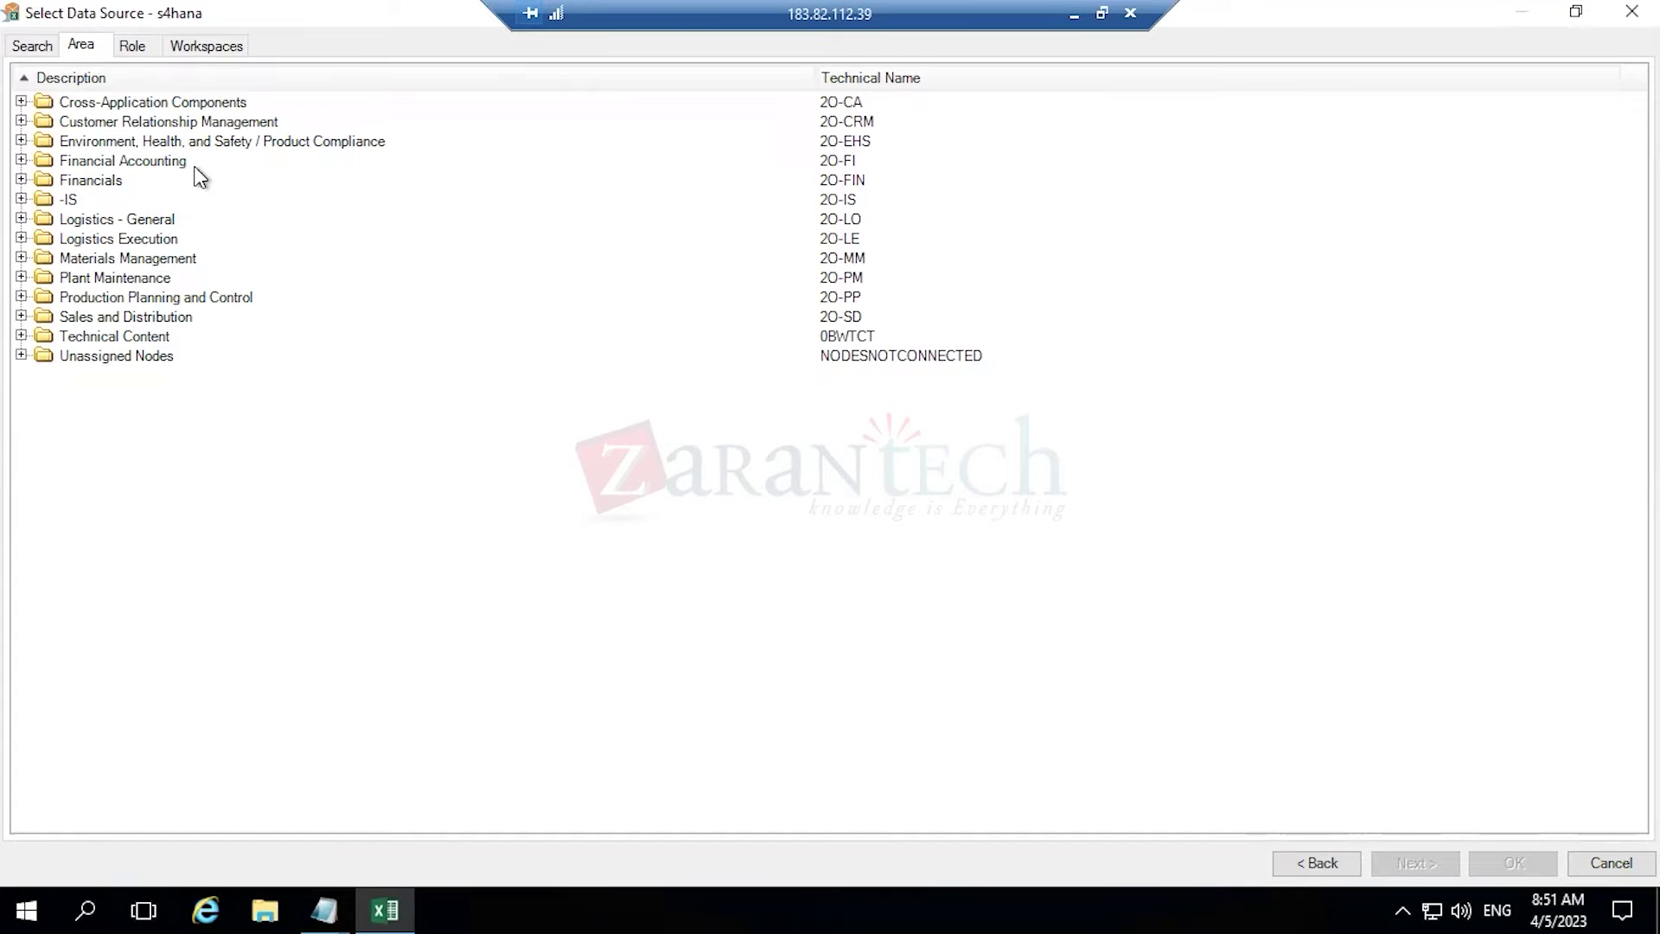
left_click(135, 47)
left_click(221, 48)
left_click(121, 46)
left_click(80, 47)
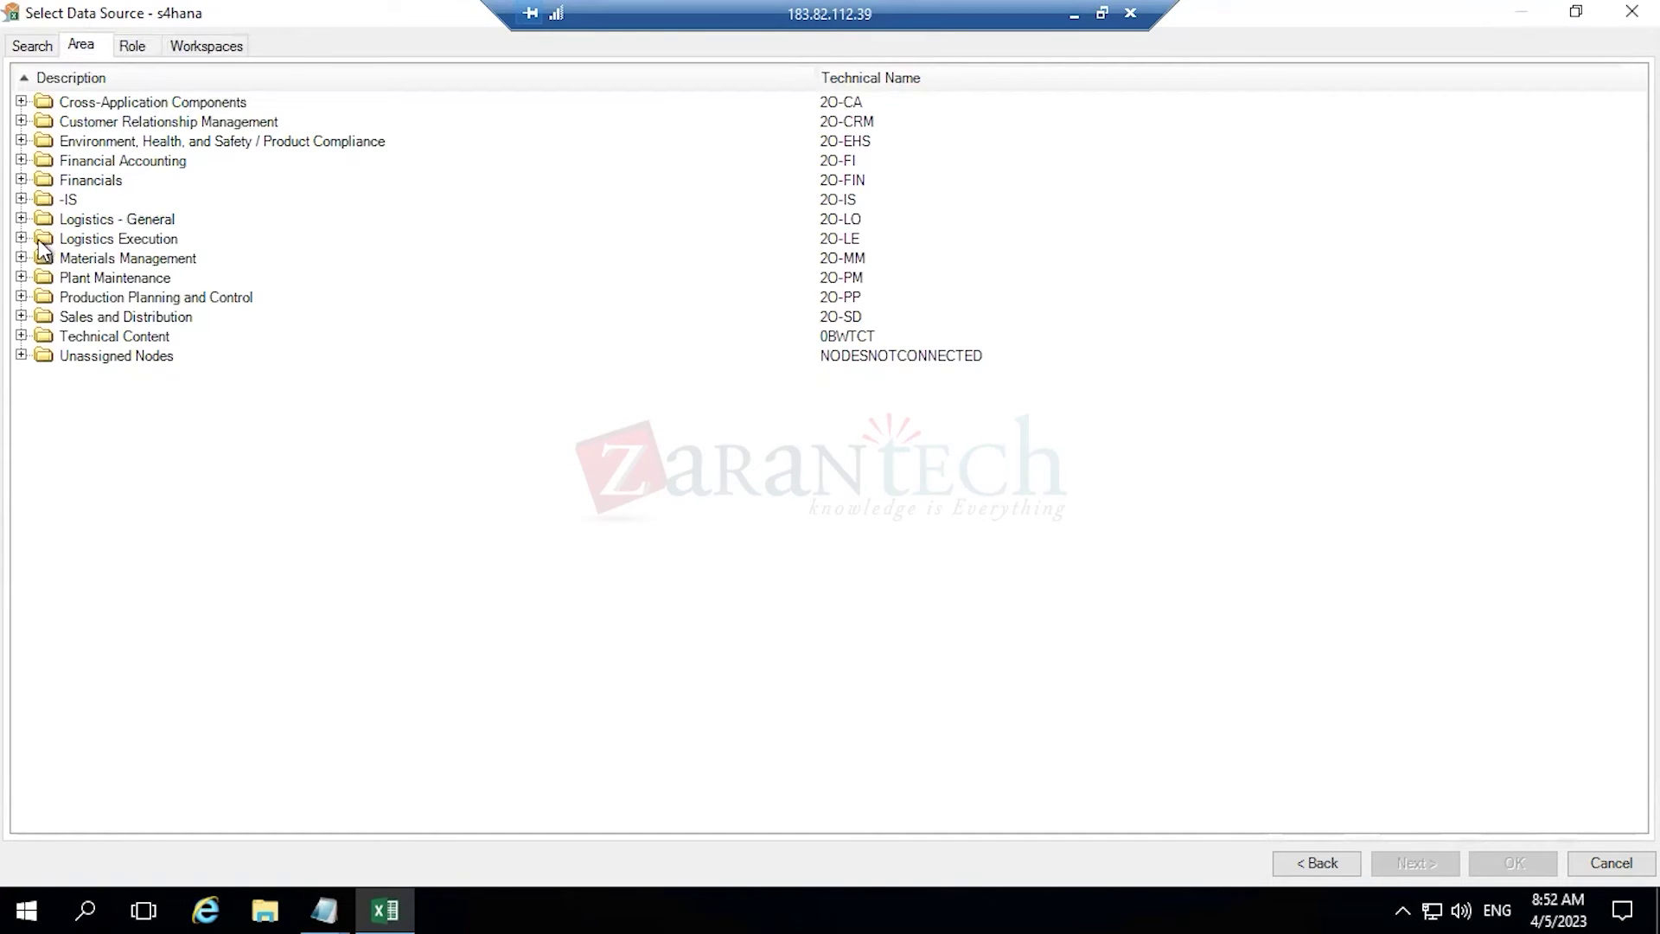
- Expand the Unassigned Nodes area and the Sales Analytics folder under Sales and Distribution to examine their providers
left_click(21, 354)
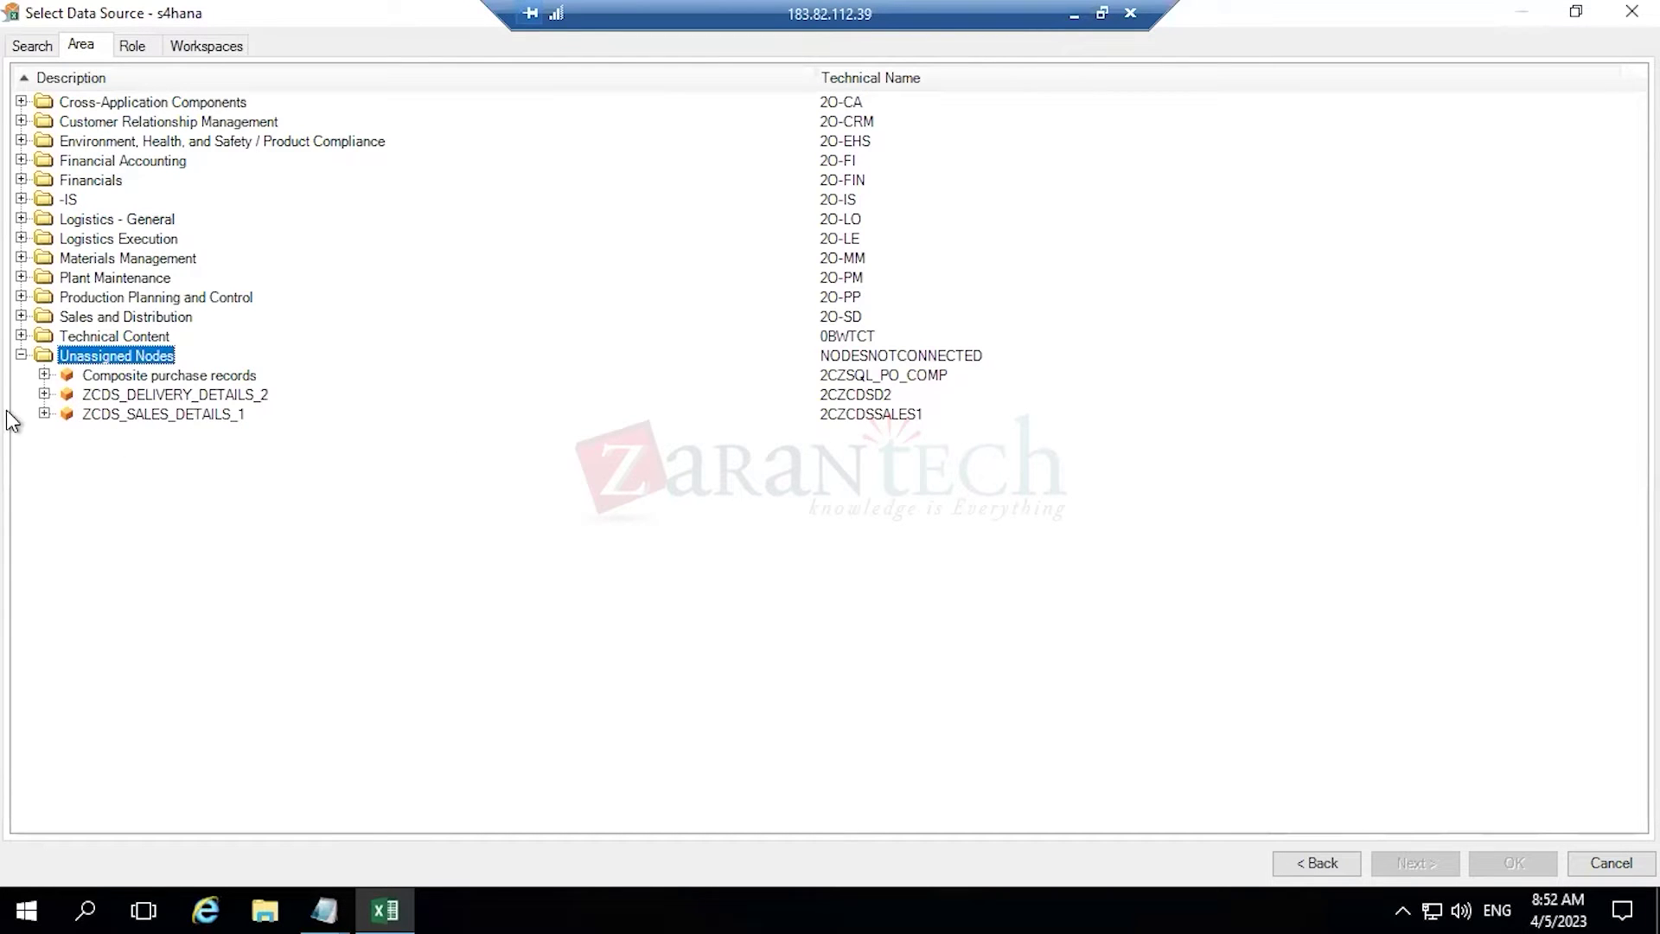
left_click(21, 315)
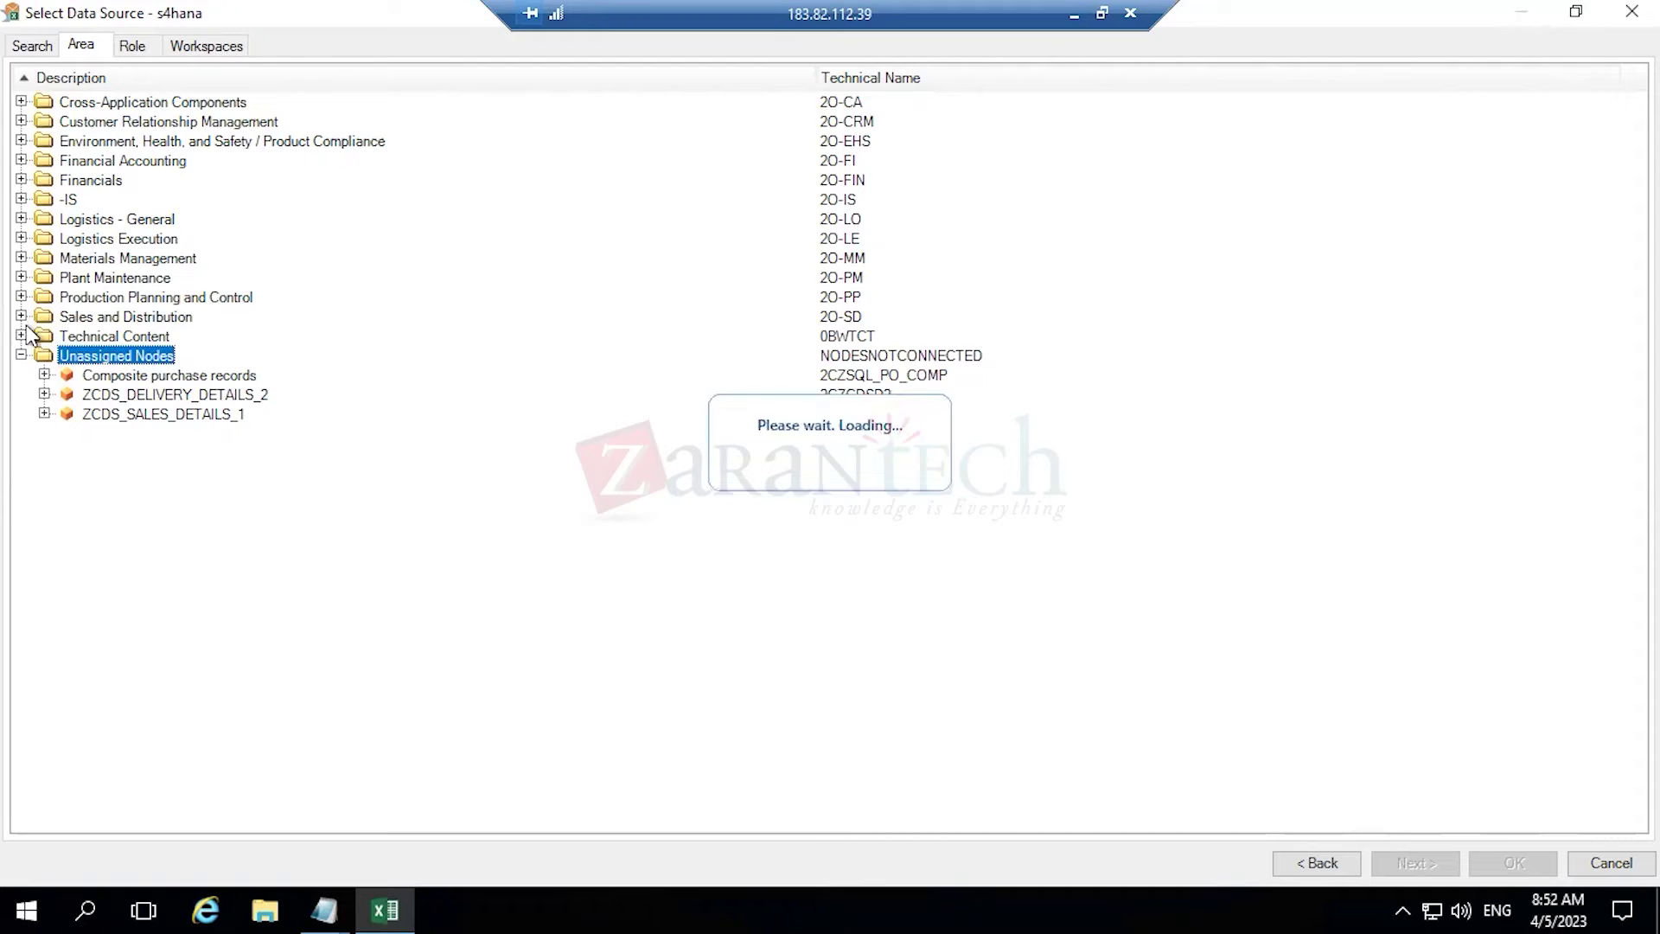
left_click(44, 336)
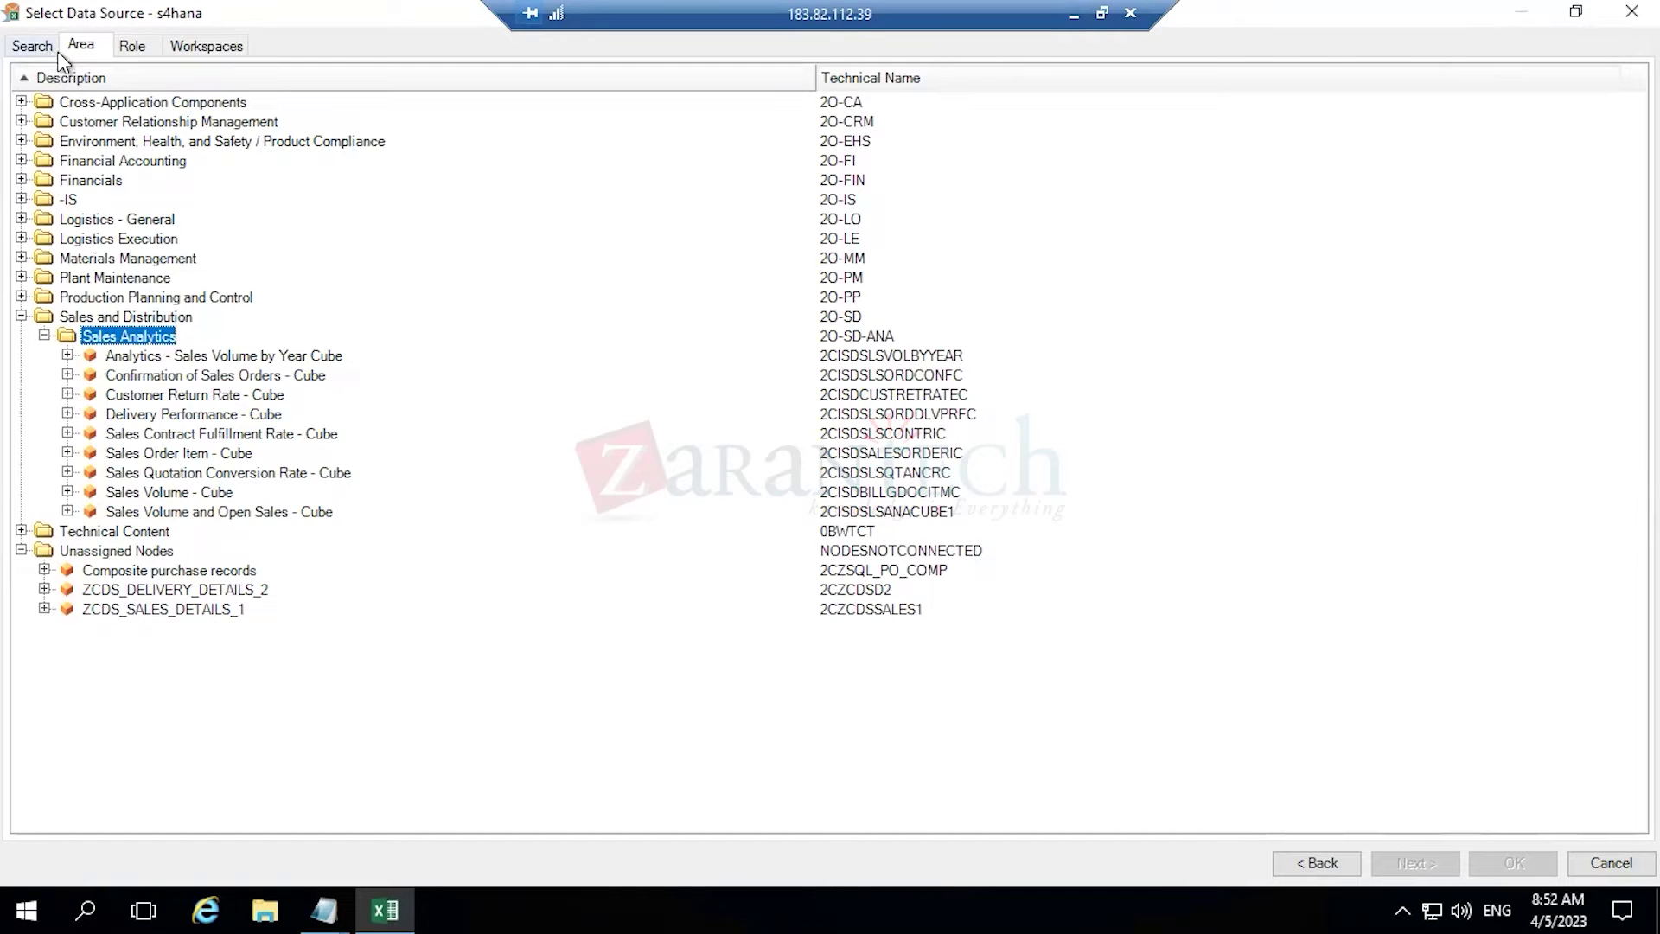
- Expand every area folder from Production Planning and Control up to Customer Relationship Management
left_click(21, 295)
left_click(21, 276)
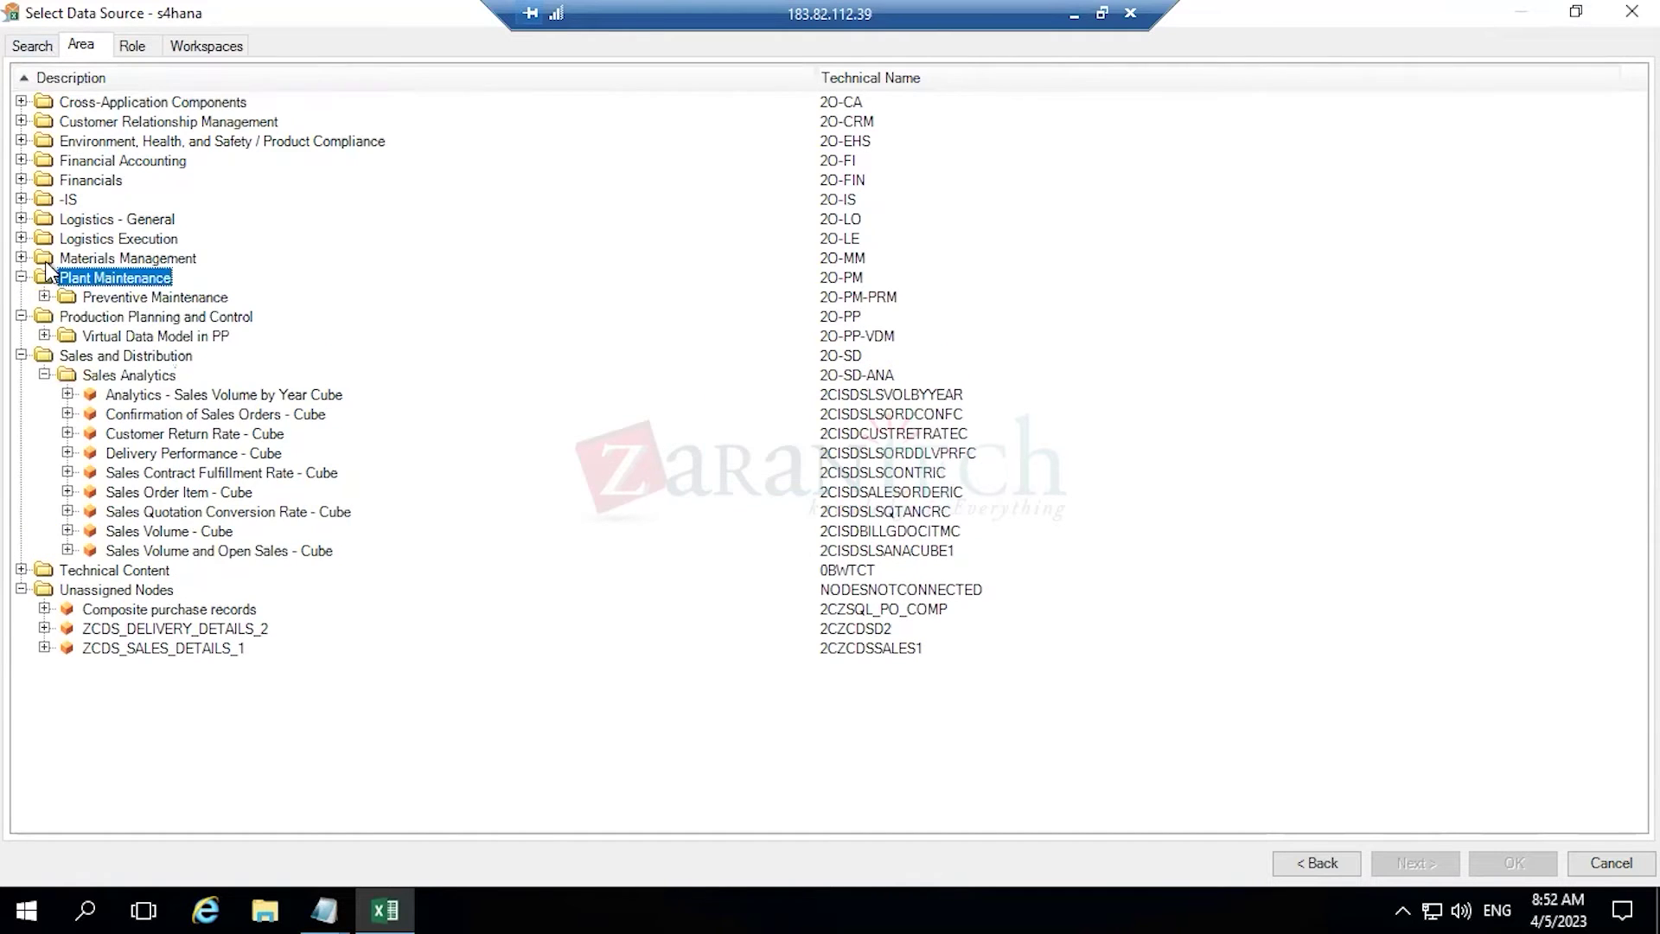
left_click(21, 257)
left_click(21, 237)
left_click(20, 218)
left_click(22, 200)
left_click(21, 179)
left_click(20, 160)
left_click(21, 141)
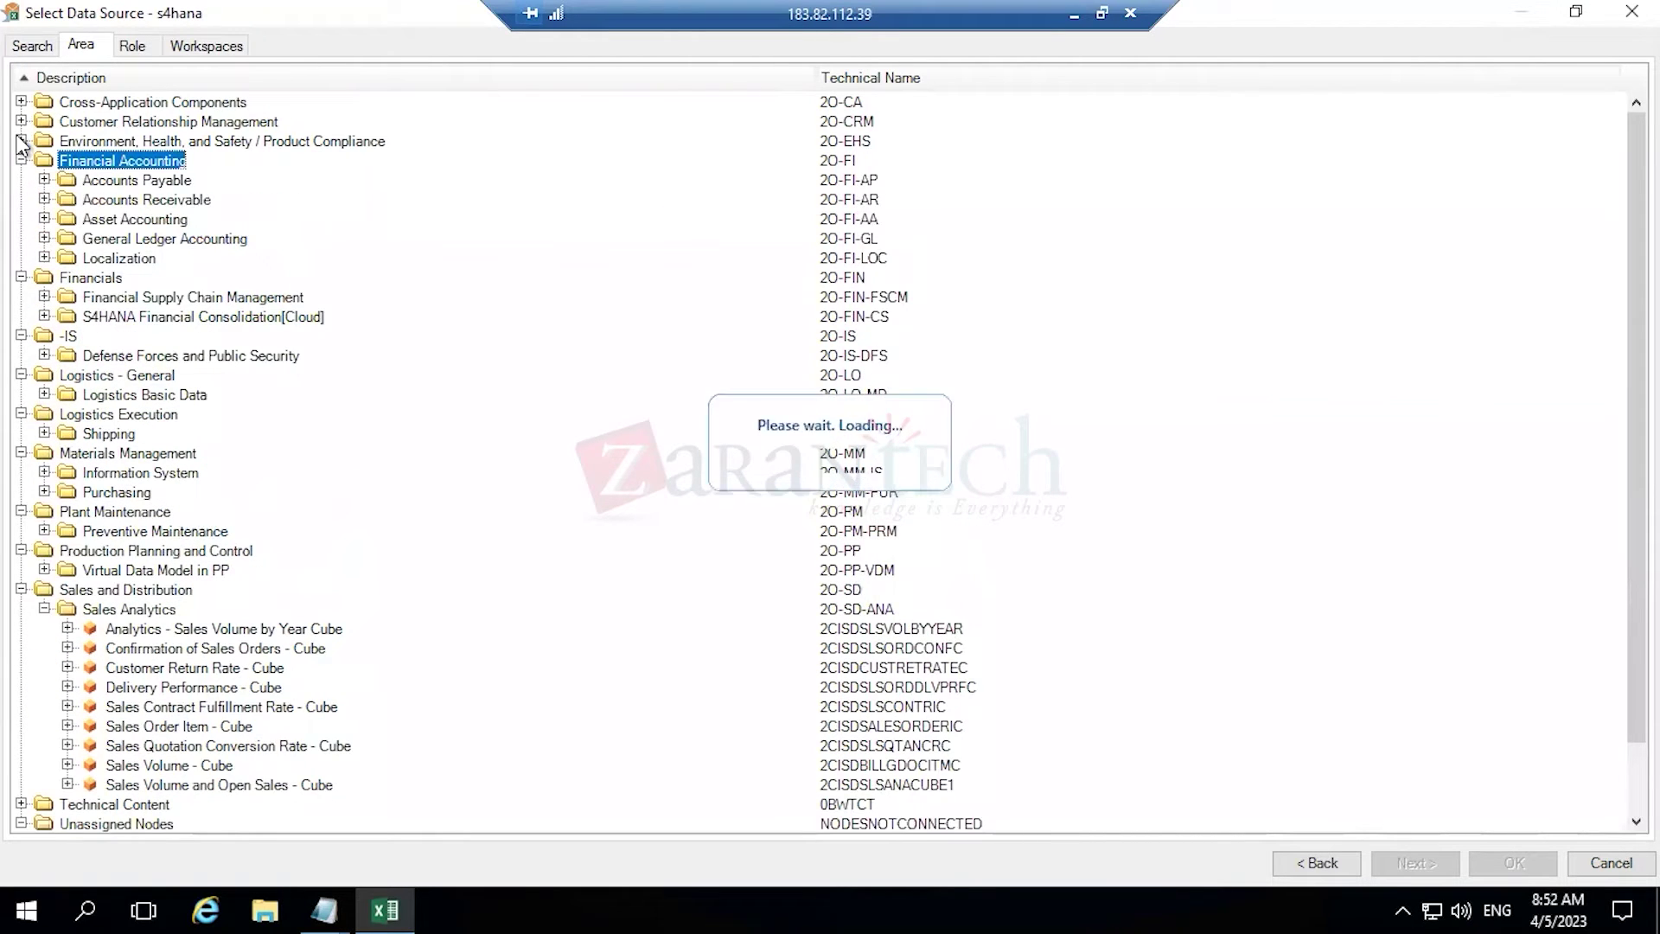
left_click(21, 121)
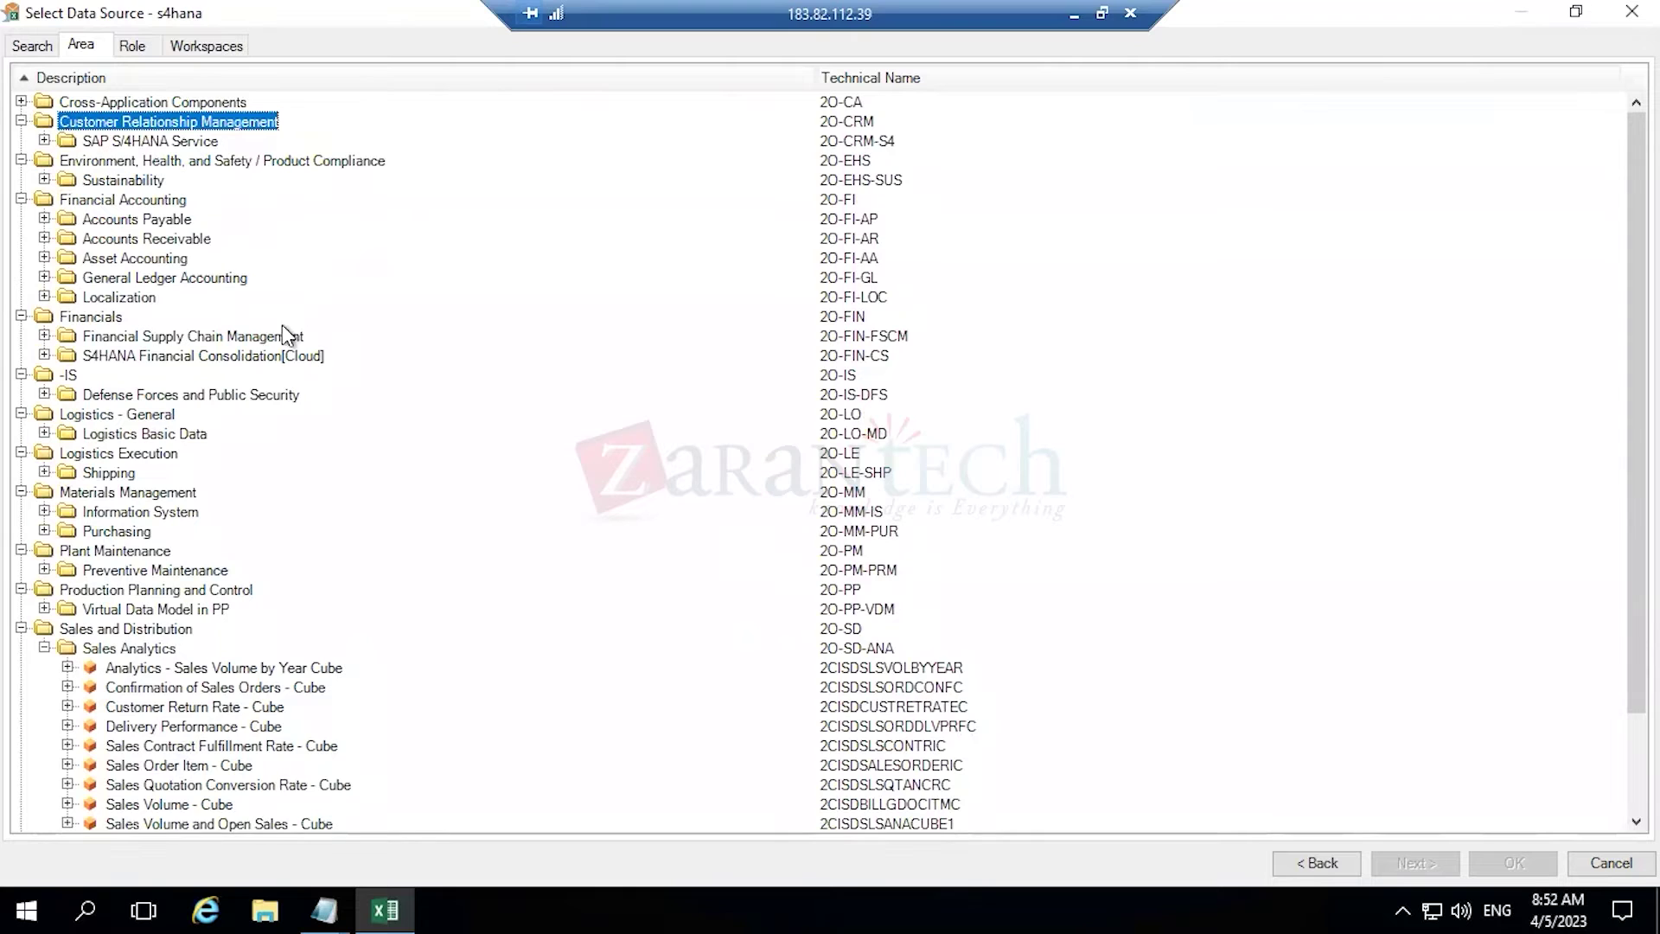
- Review the expanded s4hana area list and the empty search view, and close the data source selection
scroll(295, 363, "down", 2)
scroll(221, 456, "up", 2)
left_click(16, 47)
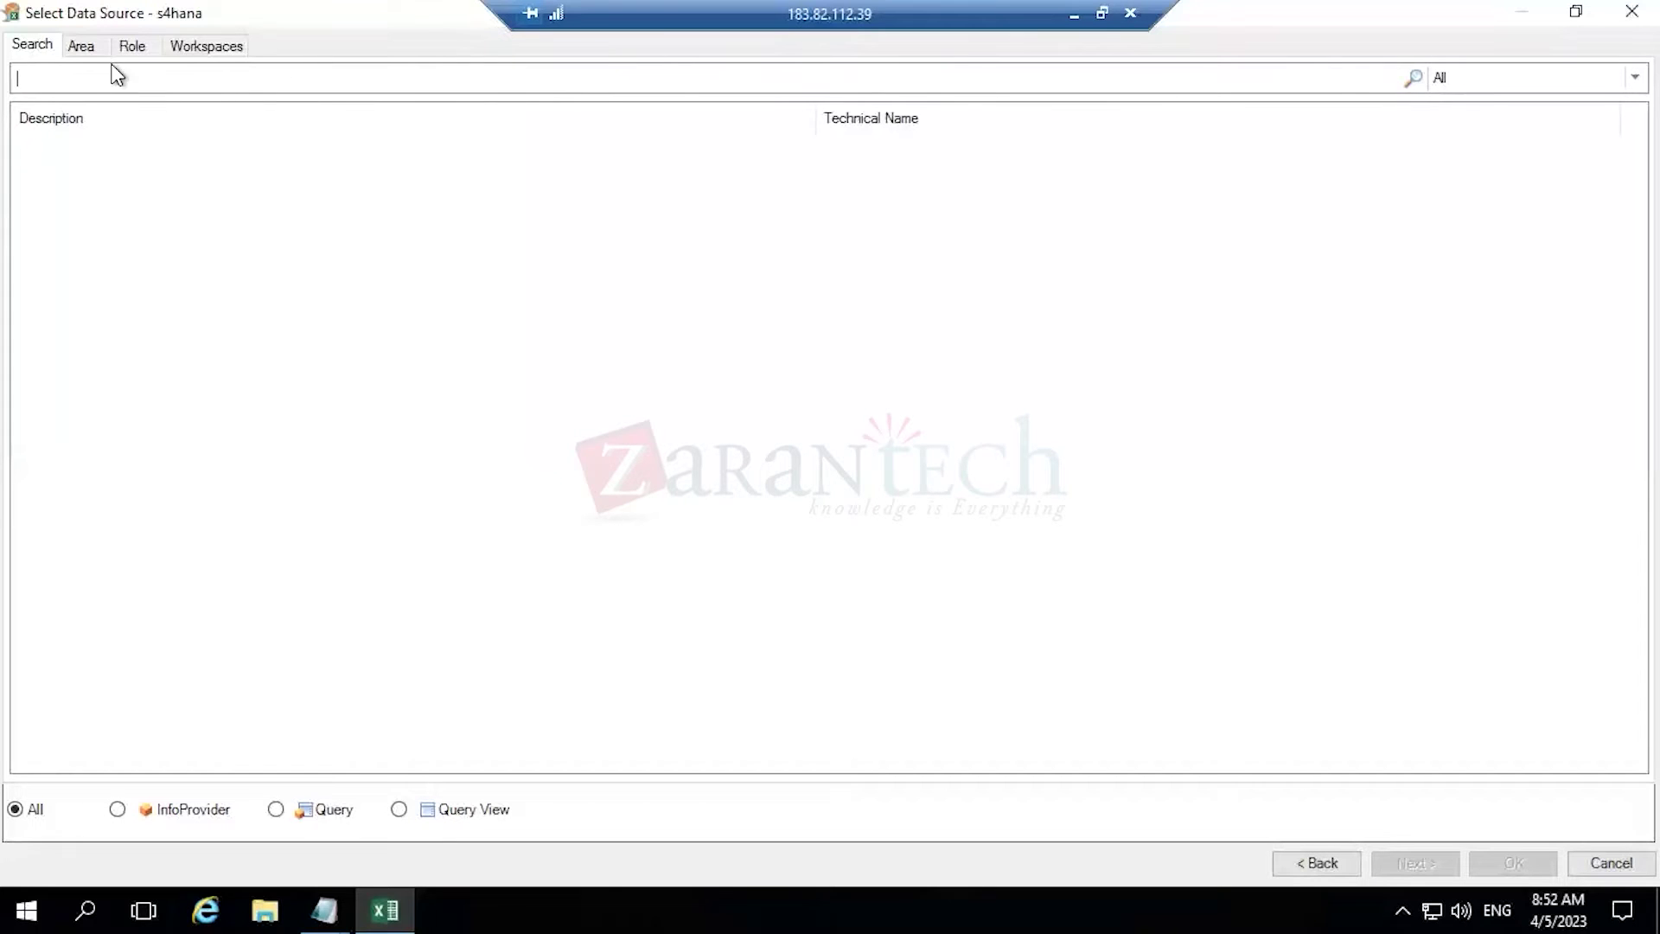
left_click(86, 46)
scroll(1072, 700, "down", 2)
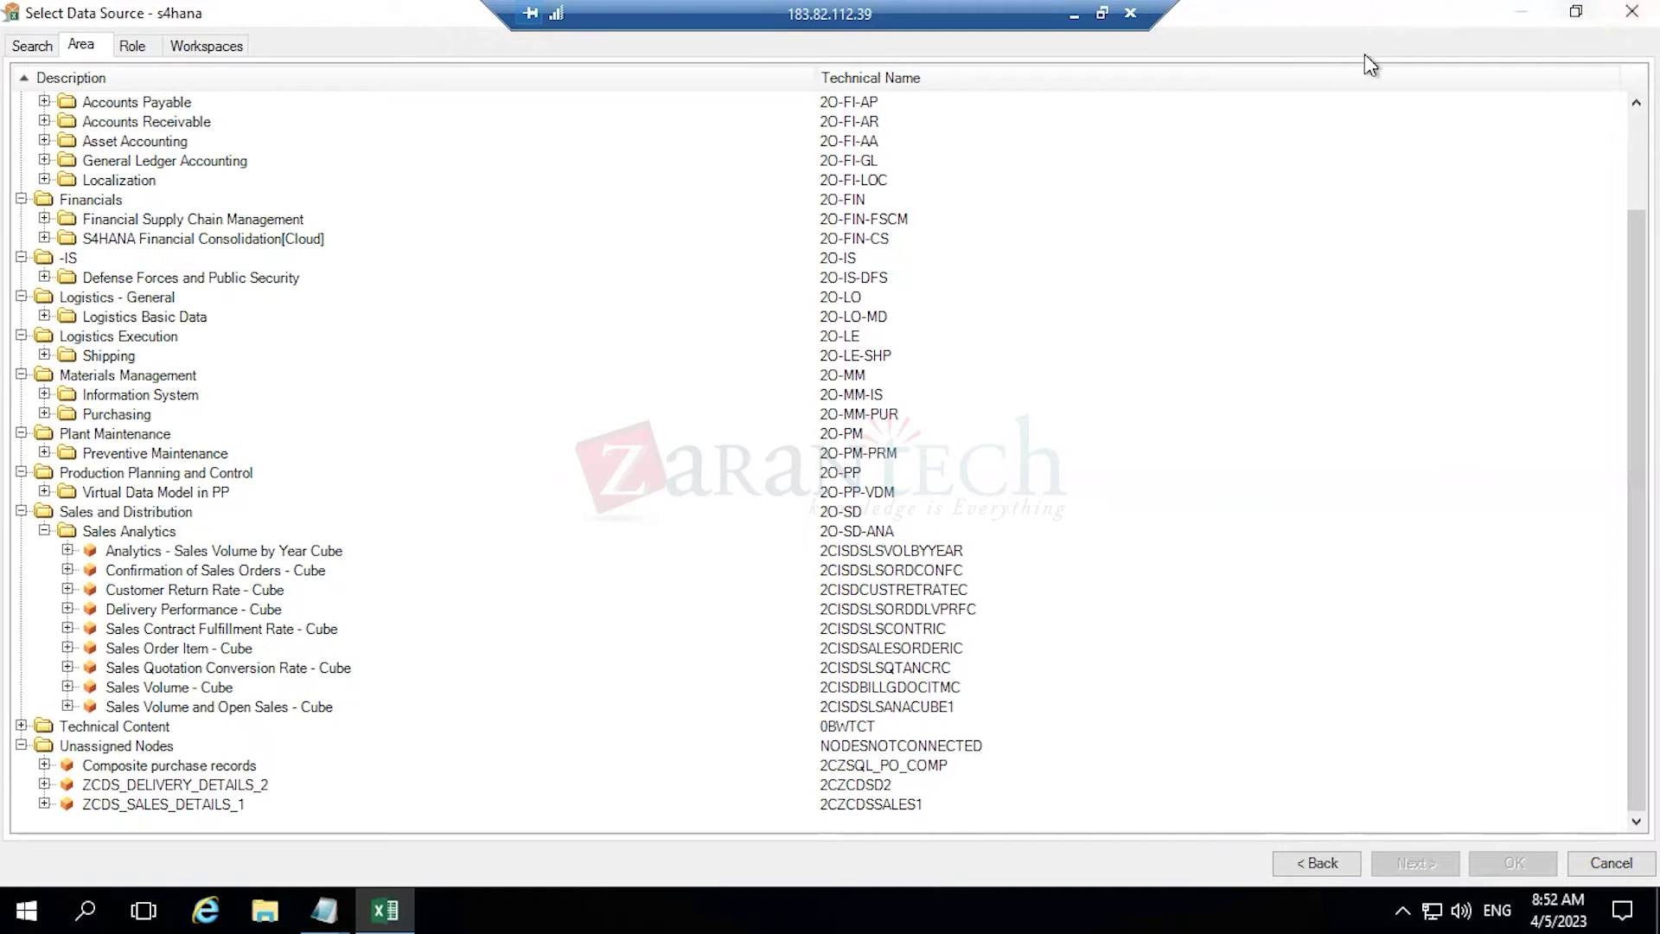
left_click(1632, 11)
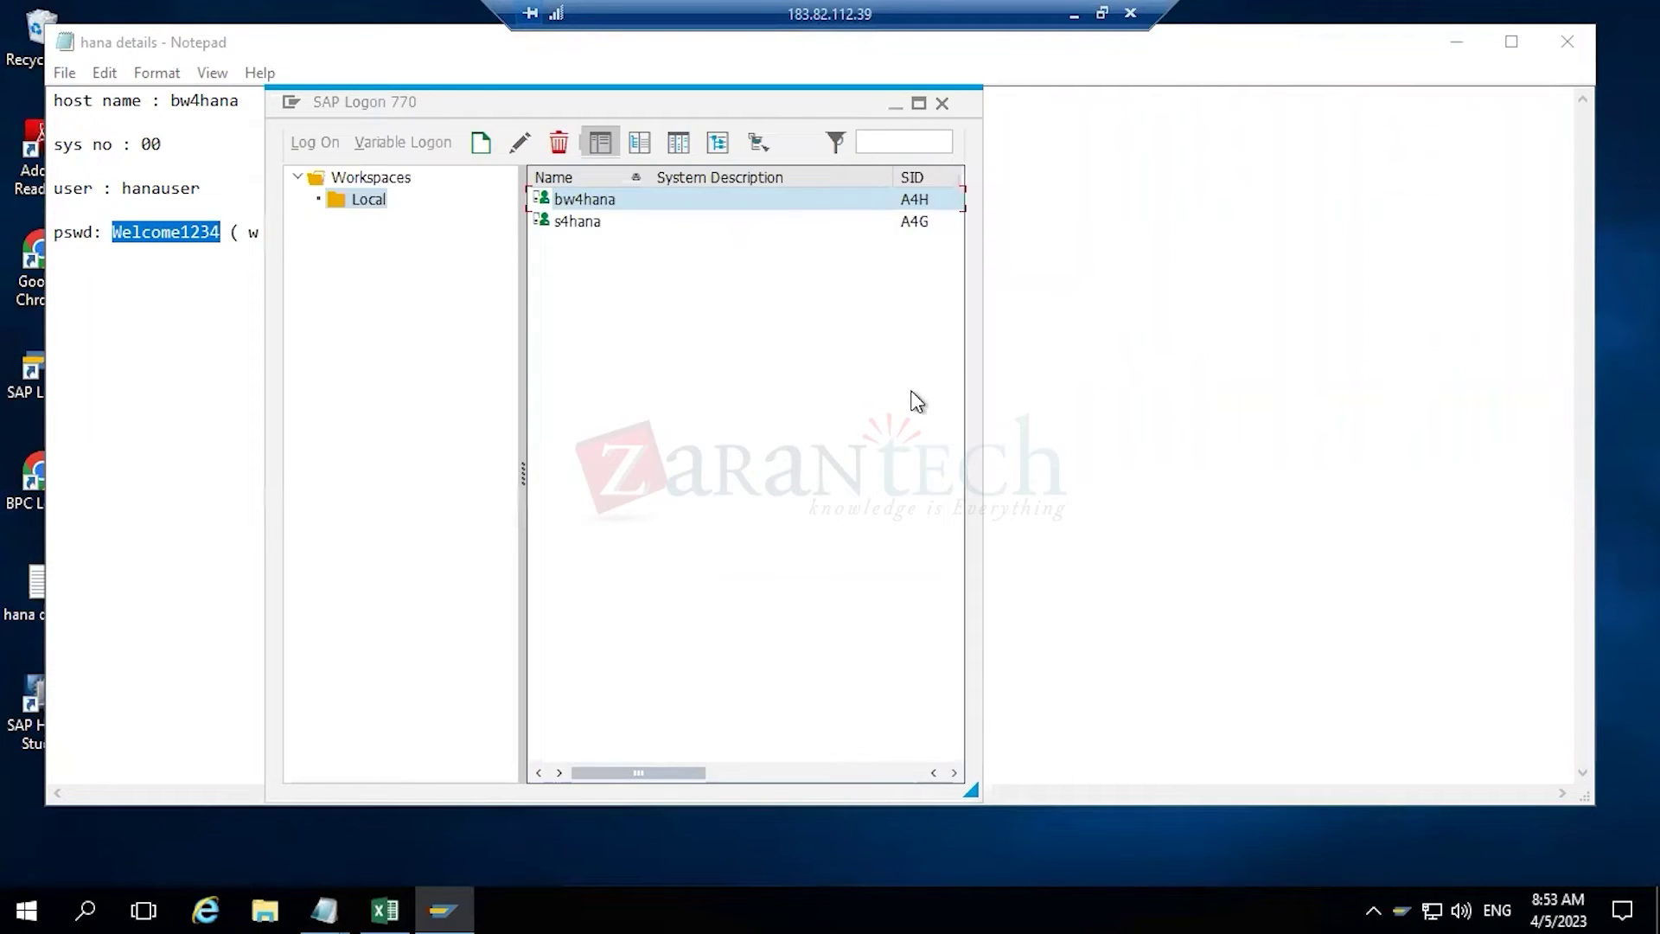
- Switch back to Excel, start selecting a data source for analysis, and go back to the list of connections
left_click(378, 893)
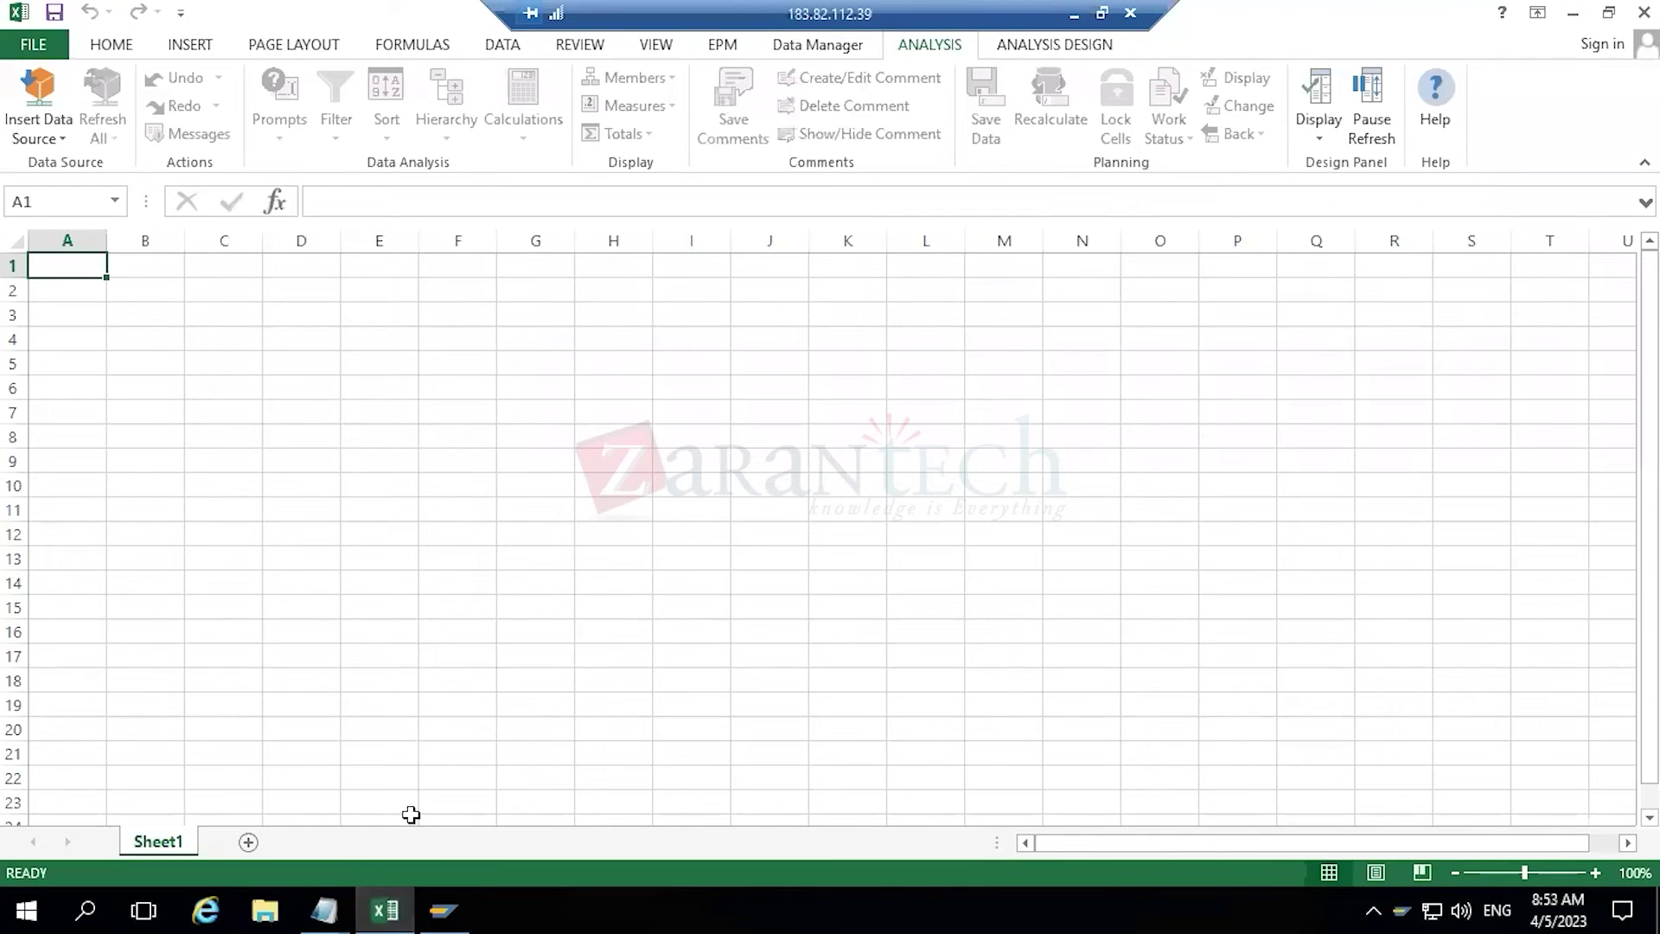
left_click(384, 904)
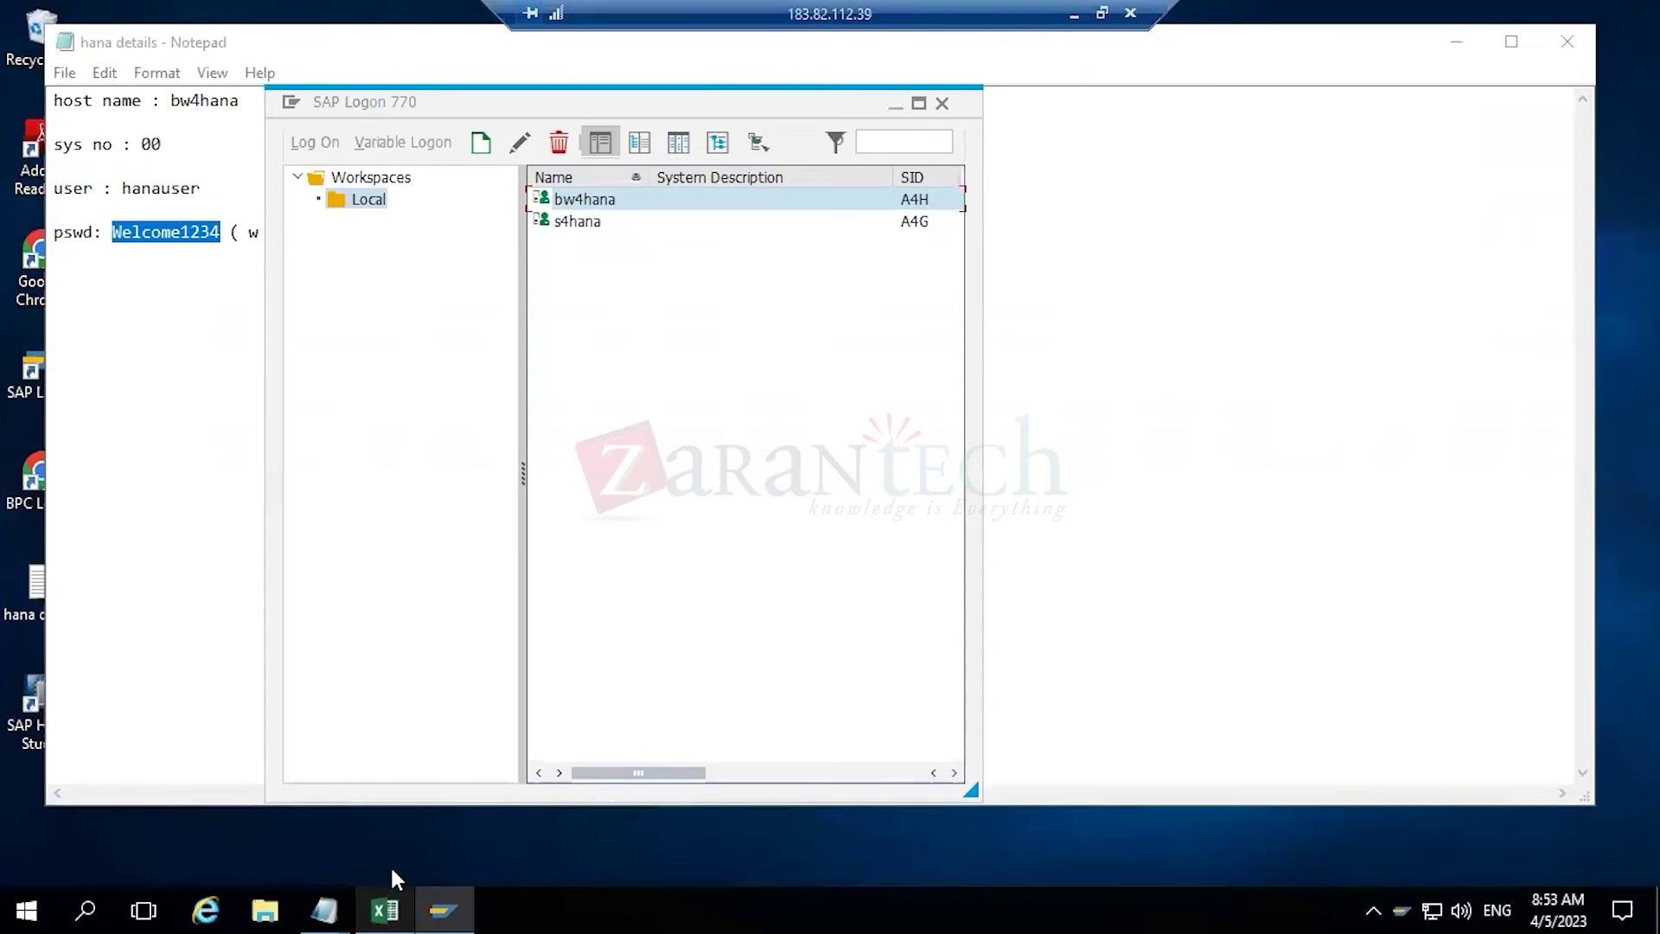
left_click(387, 906)
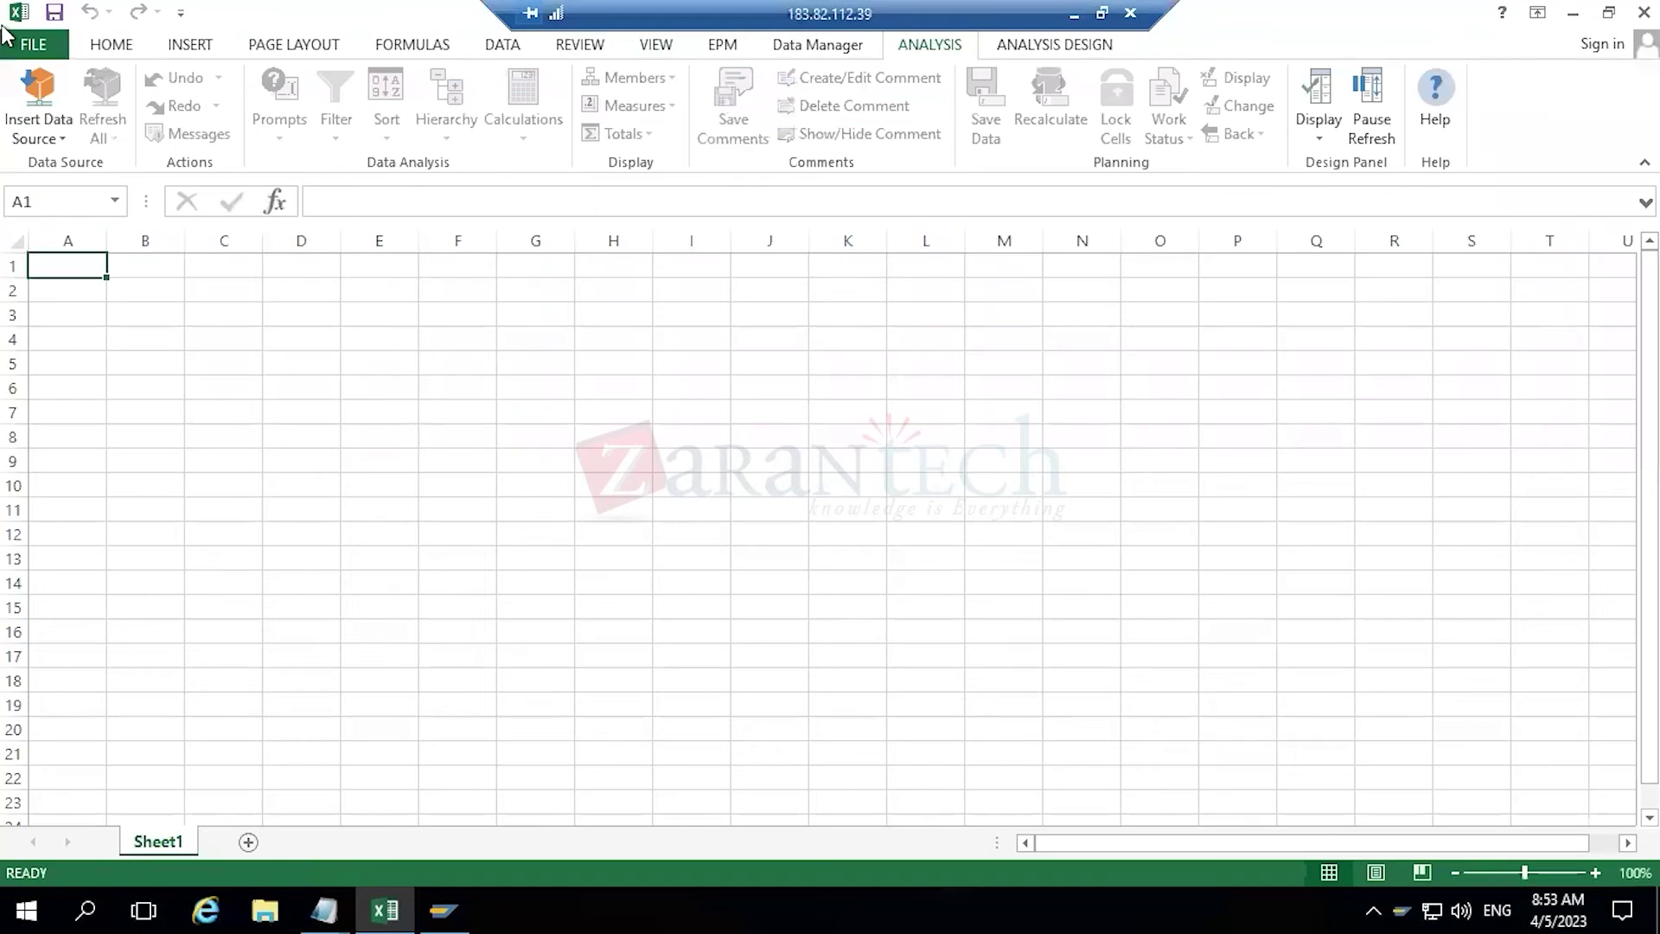
left_click(50, 131)
left_click(74, 270)
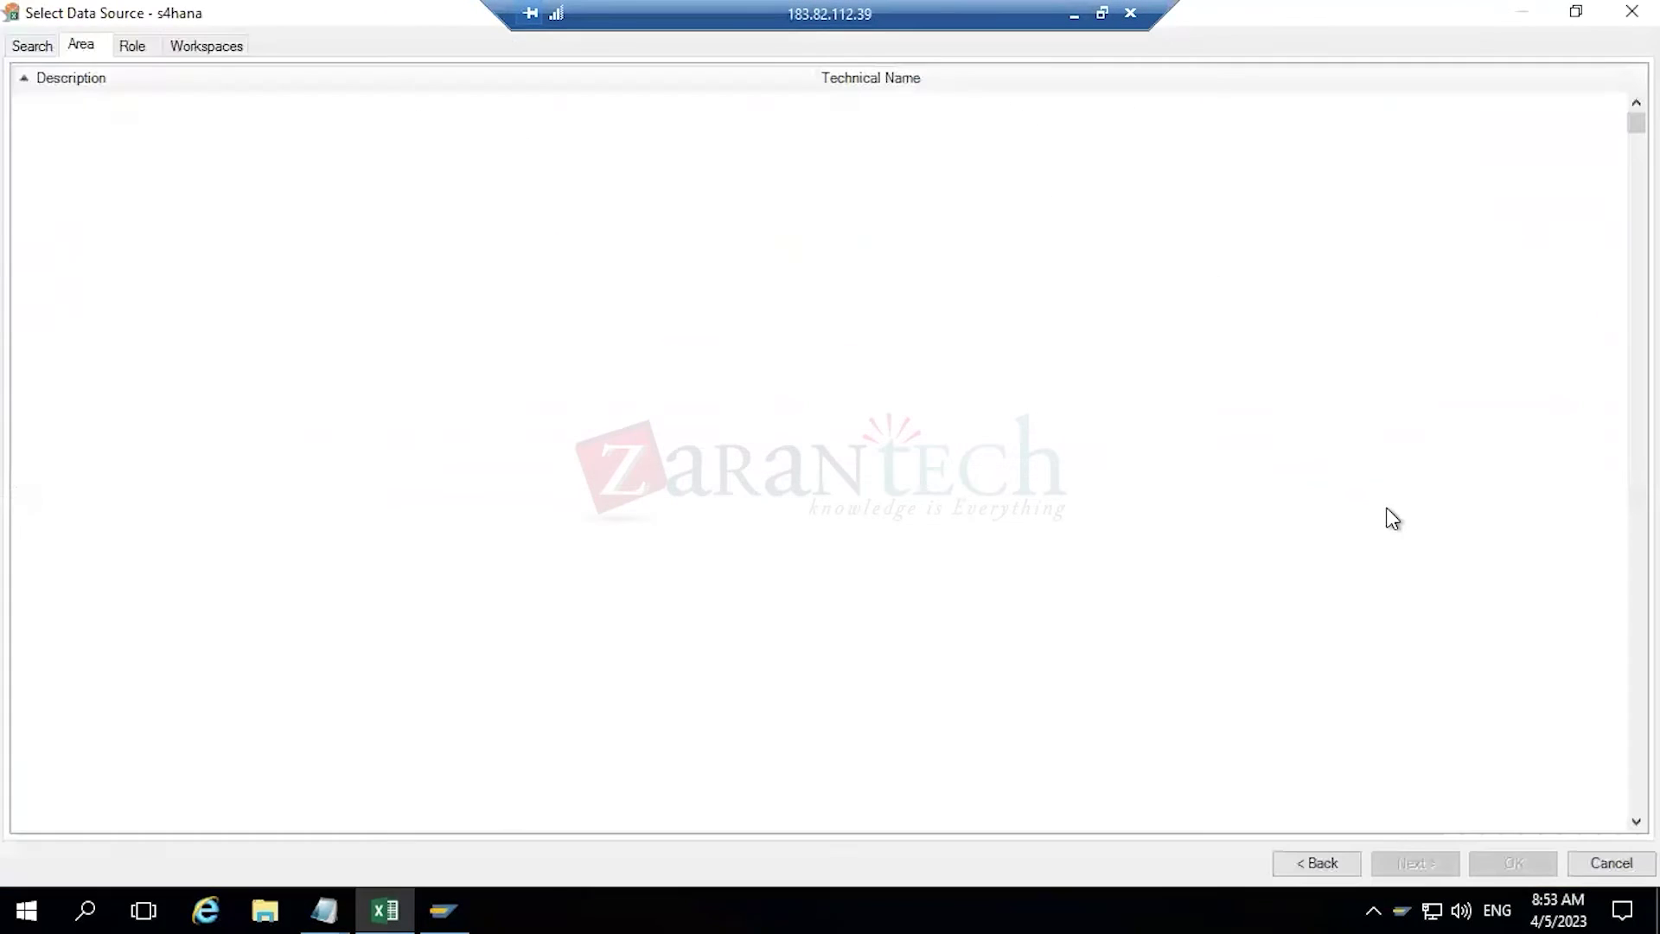
left_click(1318, 867)
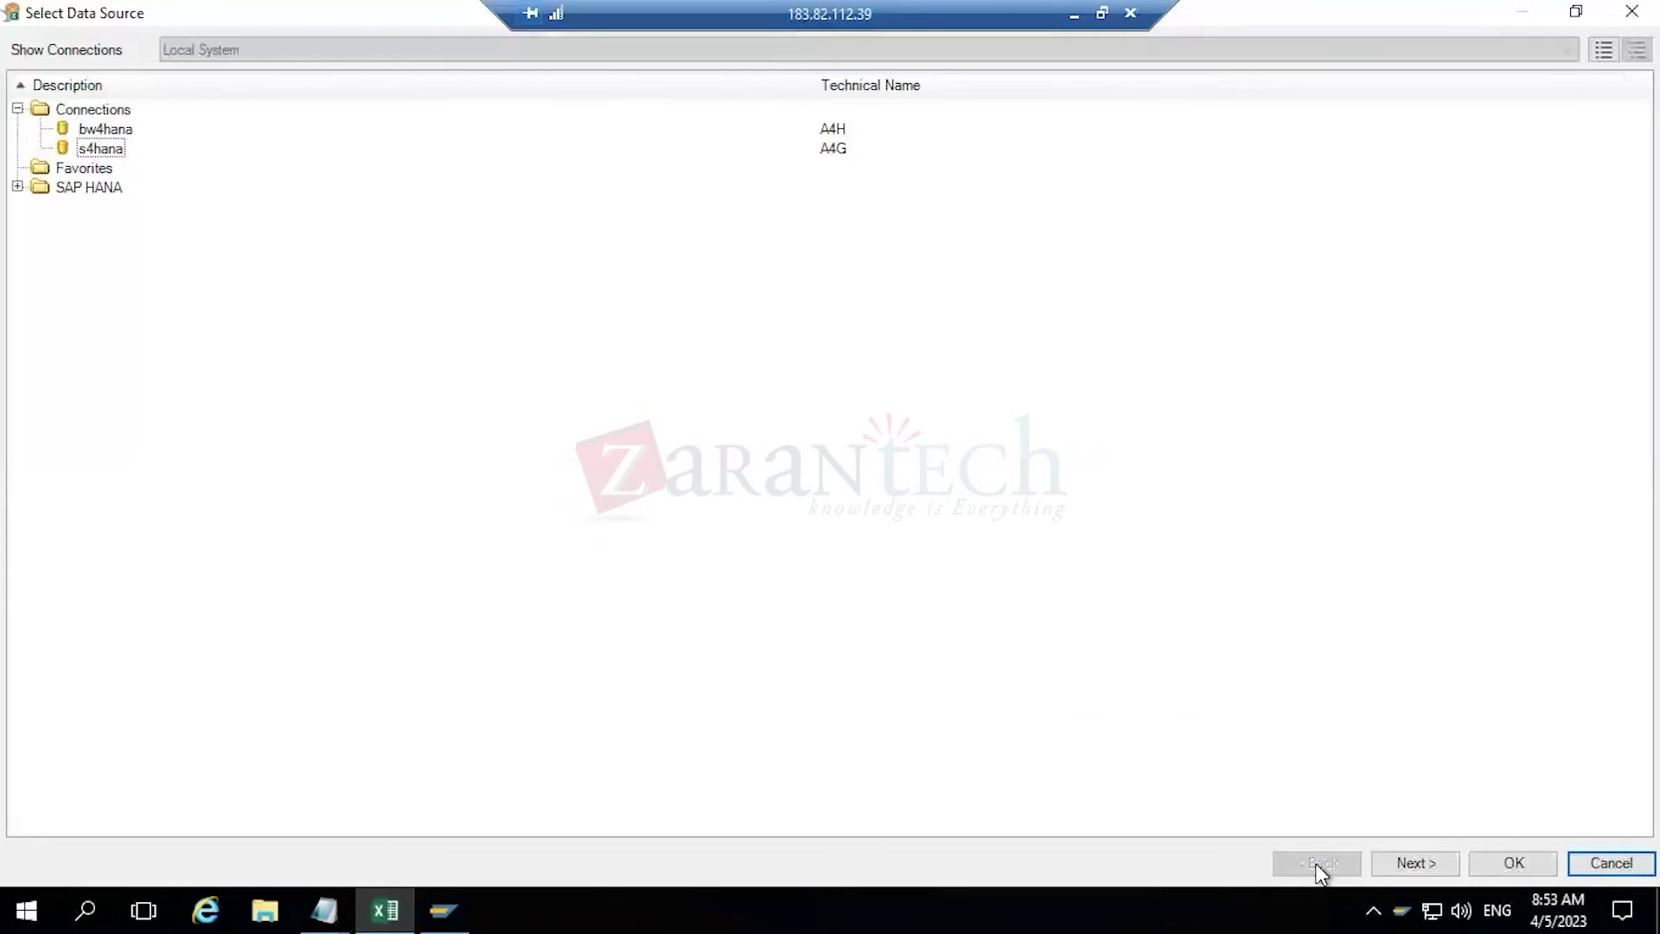
- Refresh the connection list, and cancel the data source selection after restoring its dialog to a smaller size
right_click(116, 129)
left_click(146, 144)
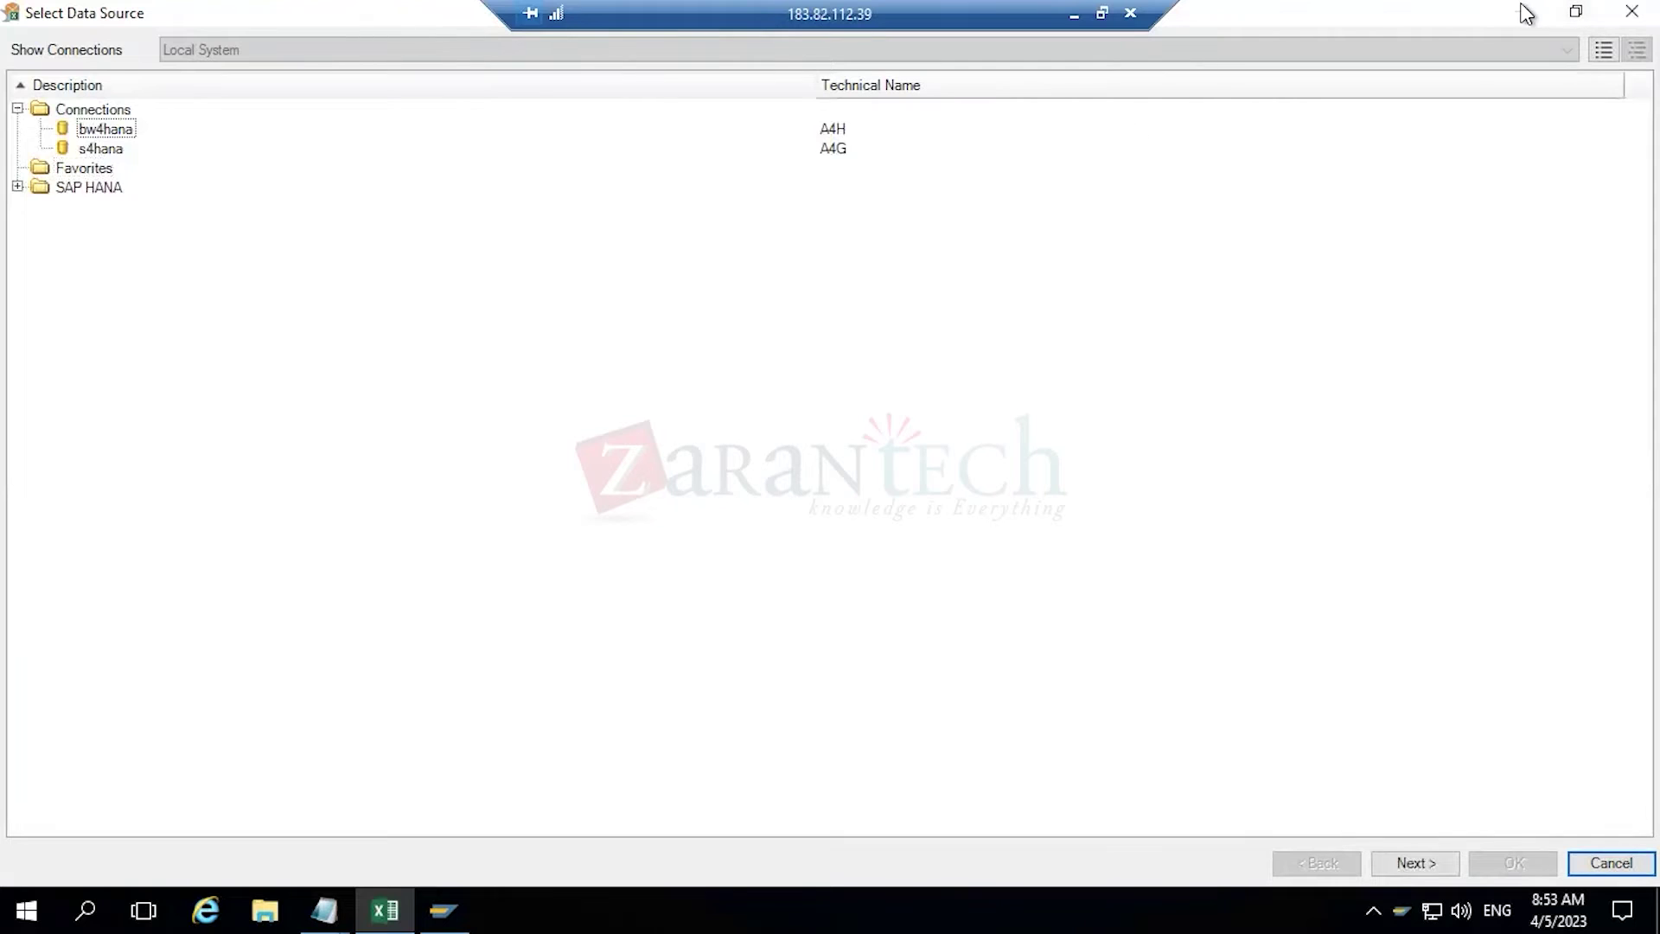
left_click(1571, 13)
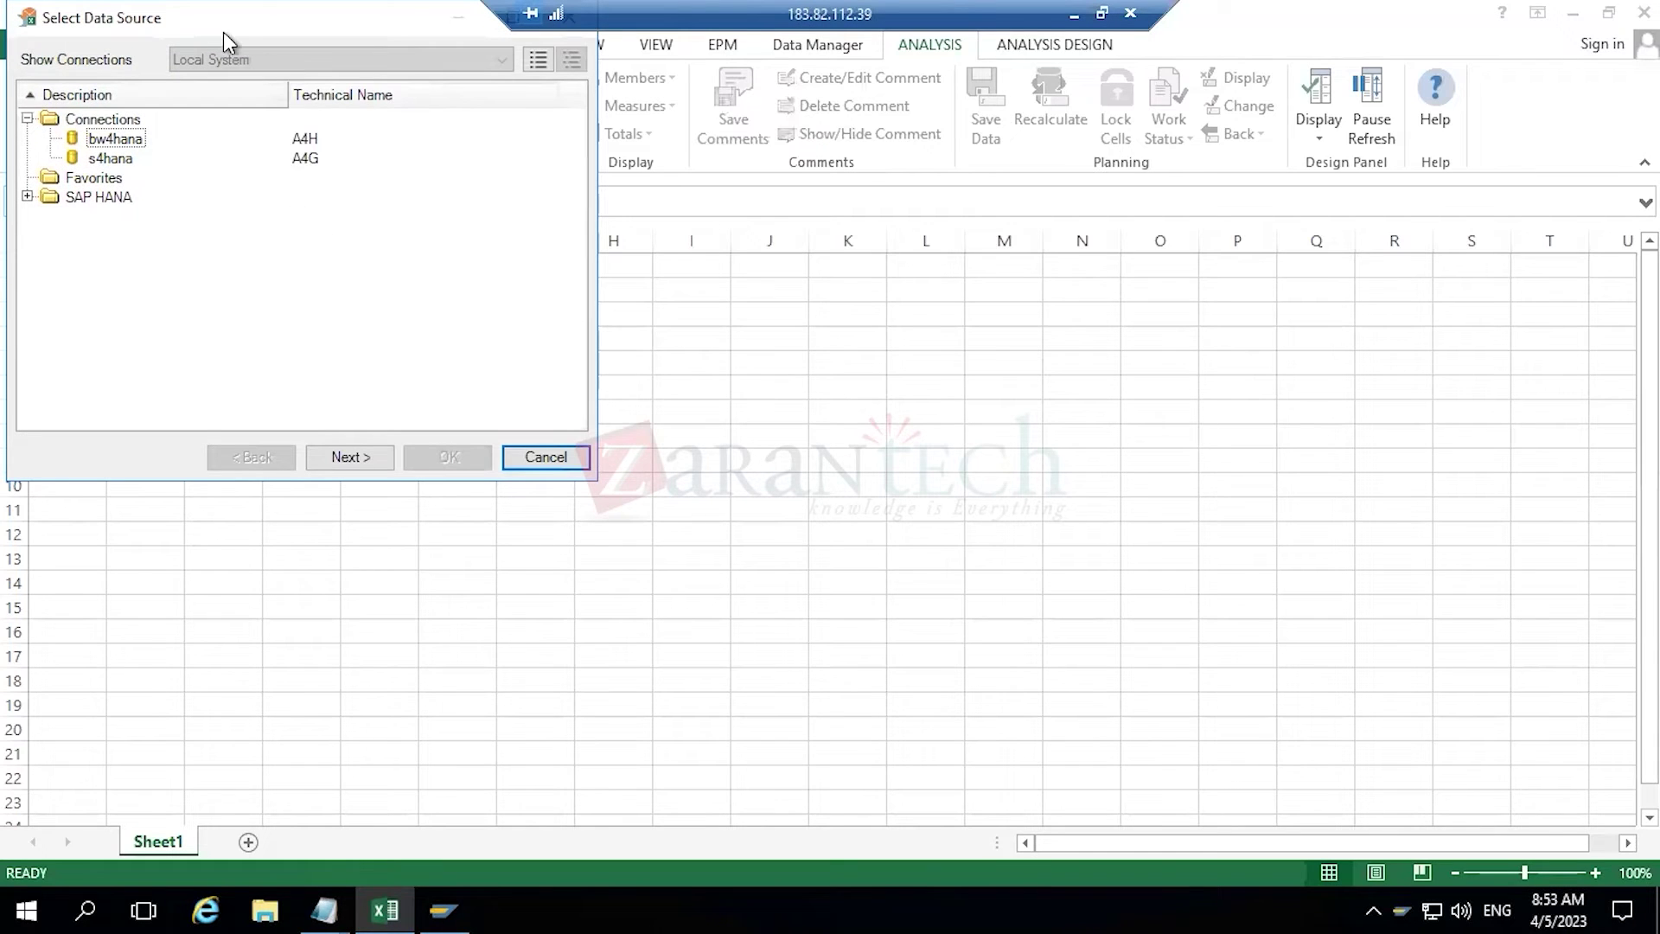
left_click_drag(342, 31, 1010, 208)
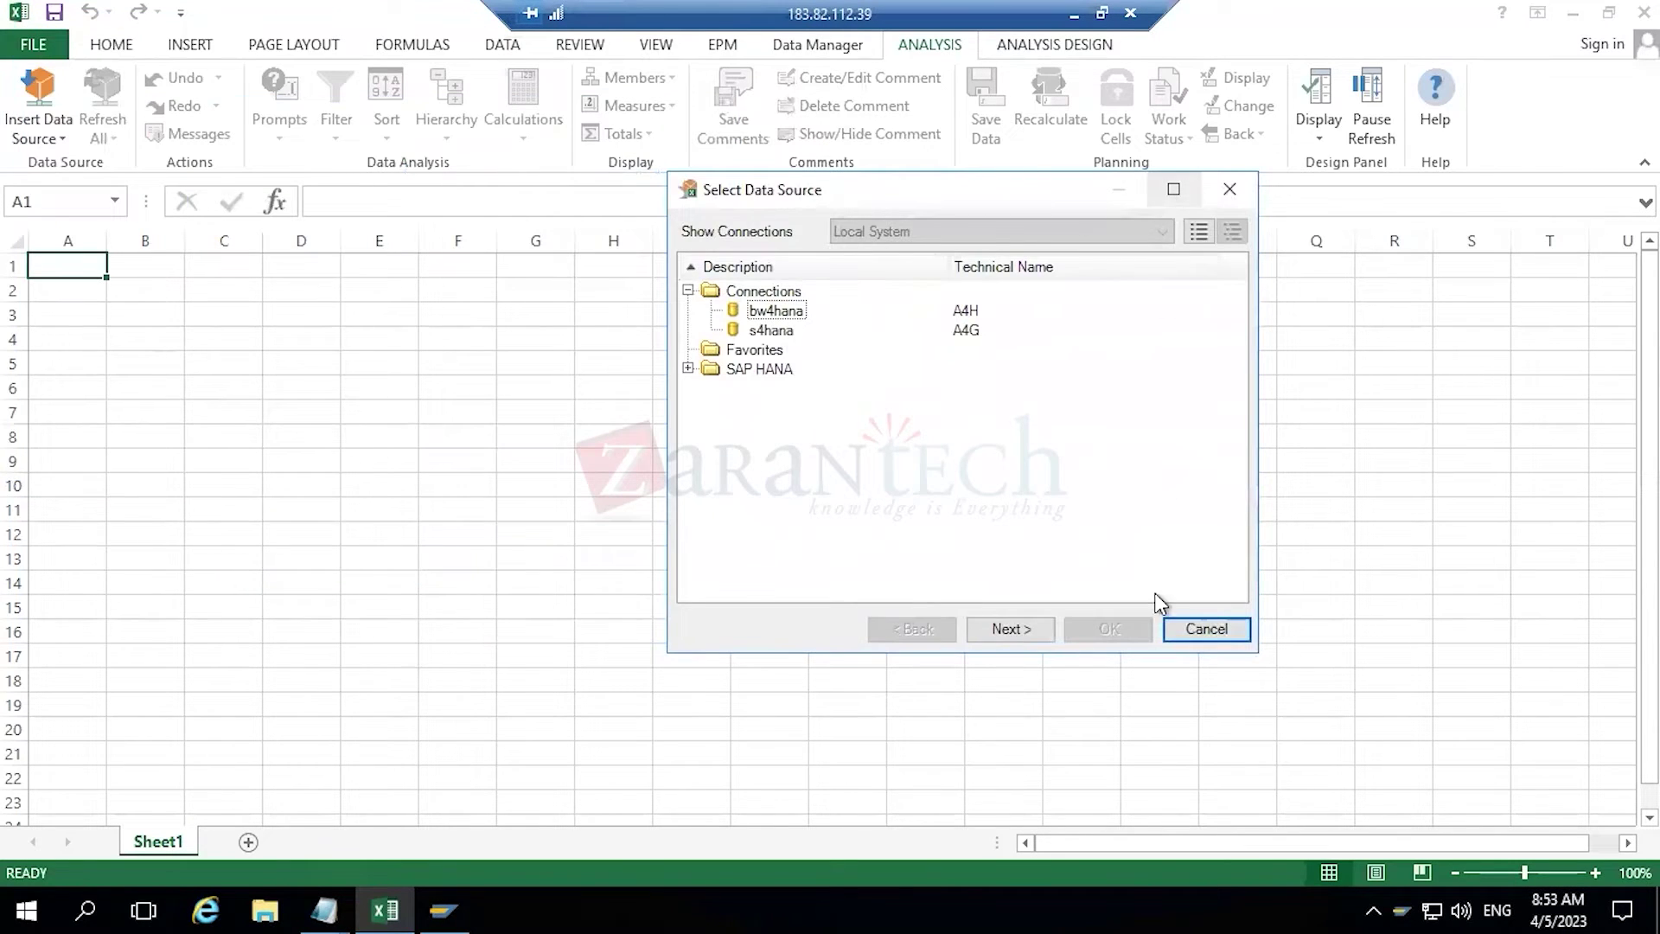
left_click(1198, 630)
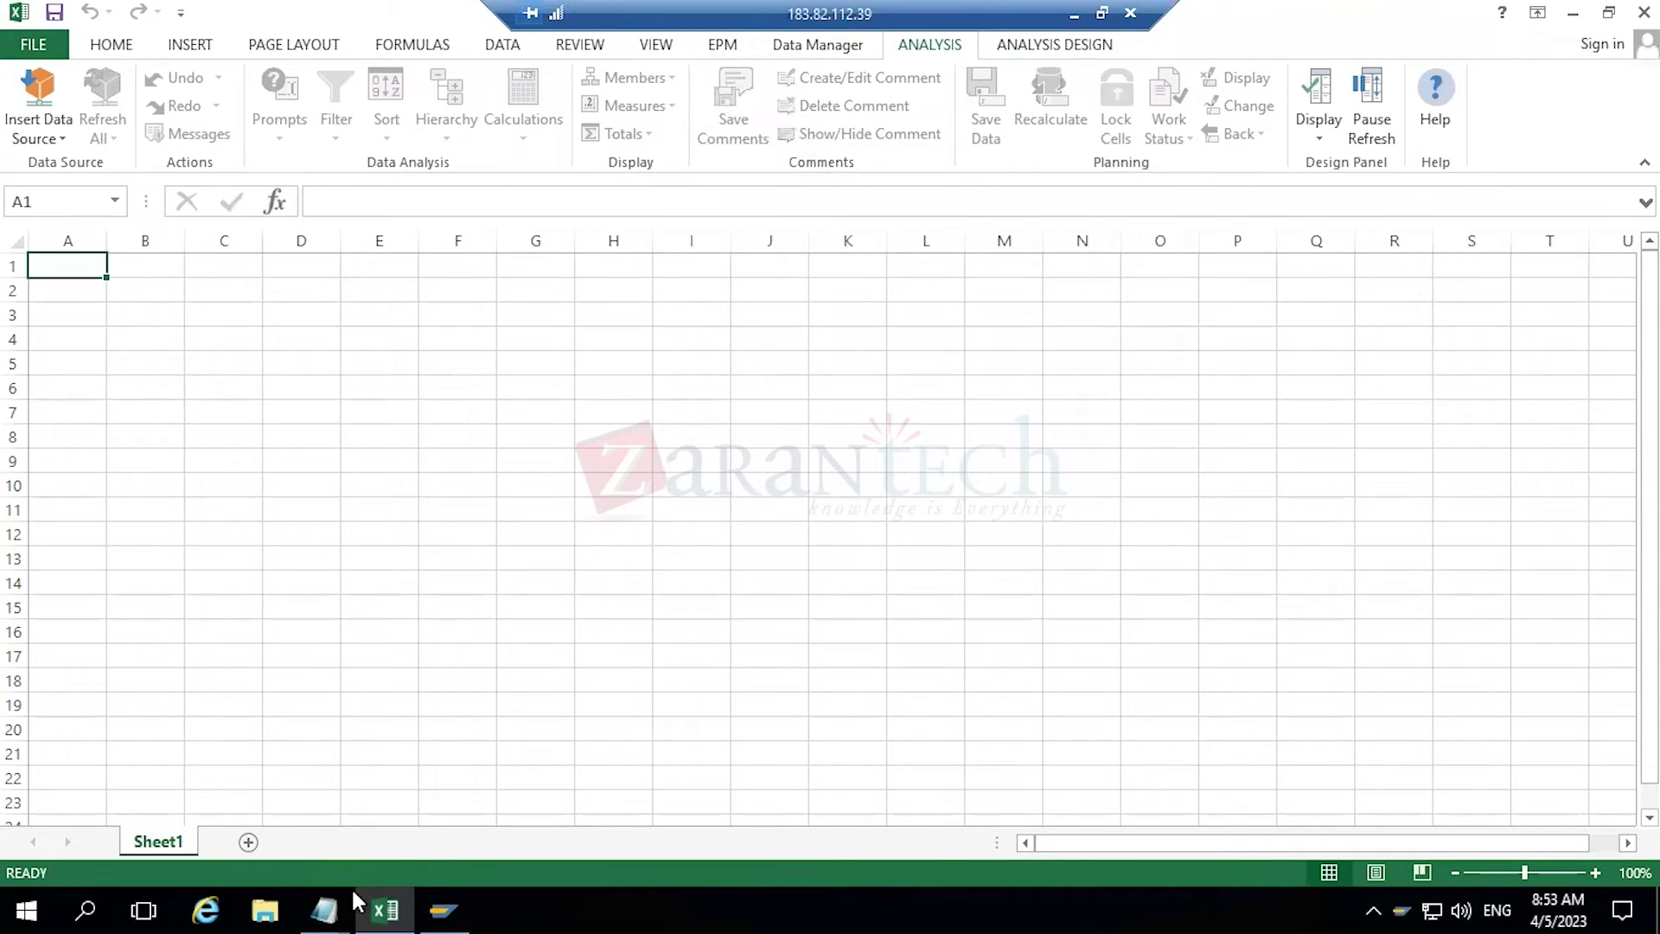
- Switch to SAP Logon, open the s4hana and bw4hana systems to view their logon screens, and return to Excel
left_click(441, 907)
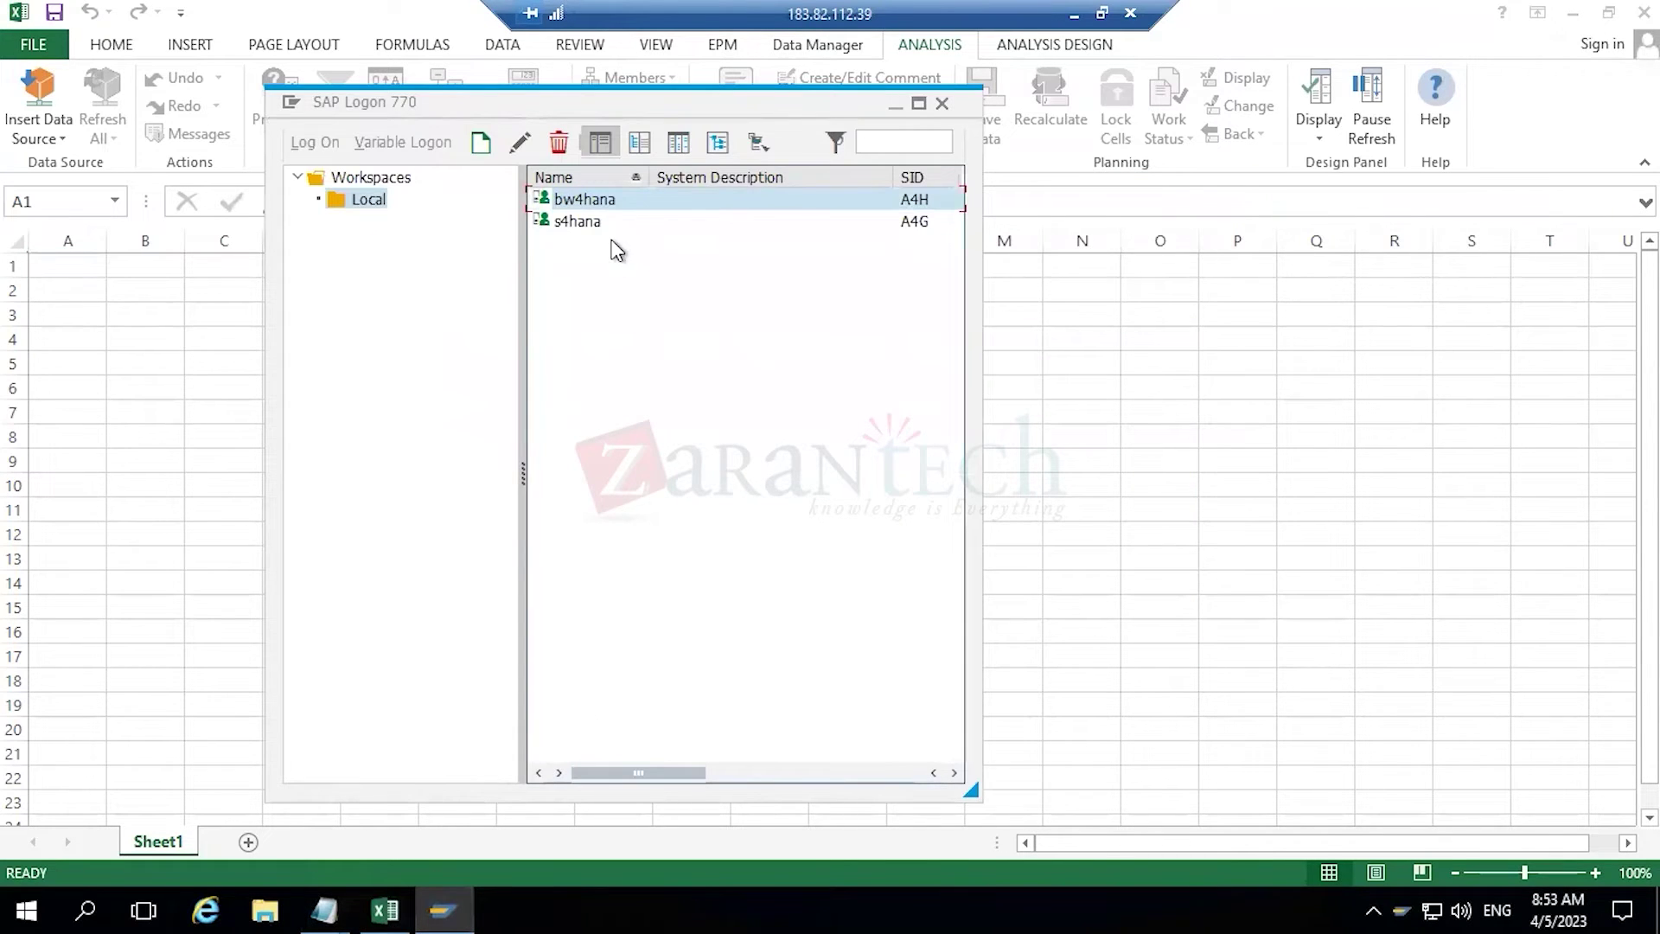
left_click(578, 221)
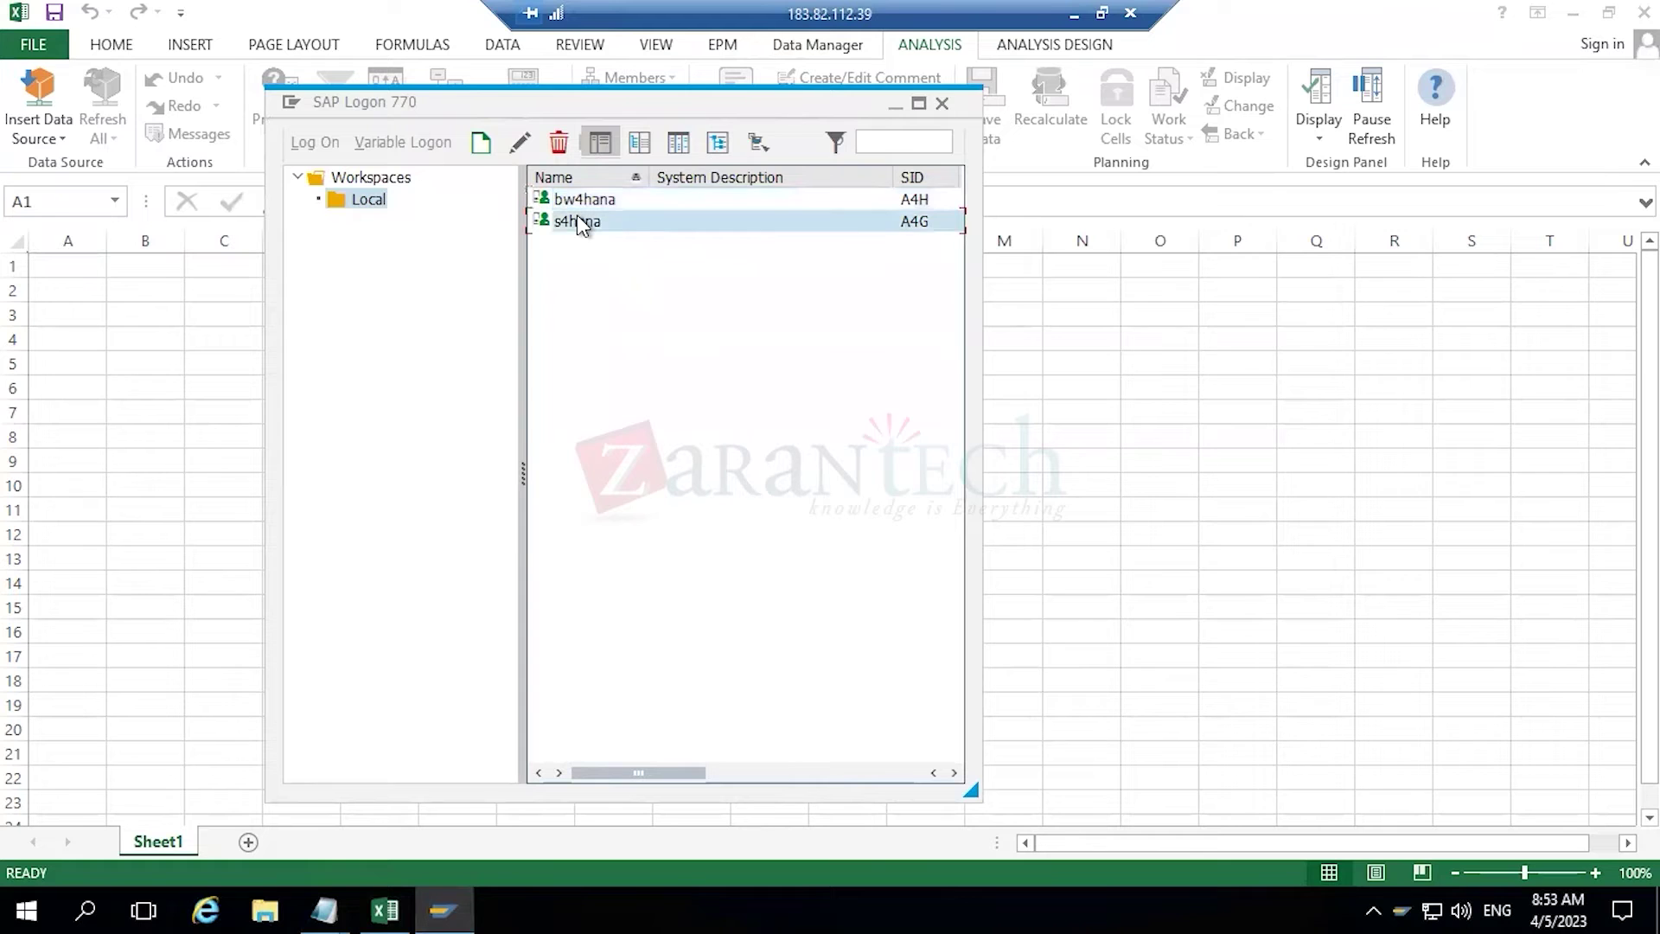
double_click(578, 221)
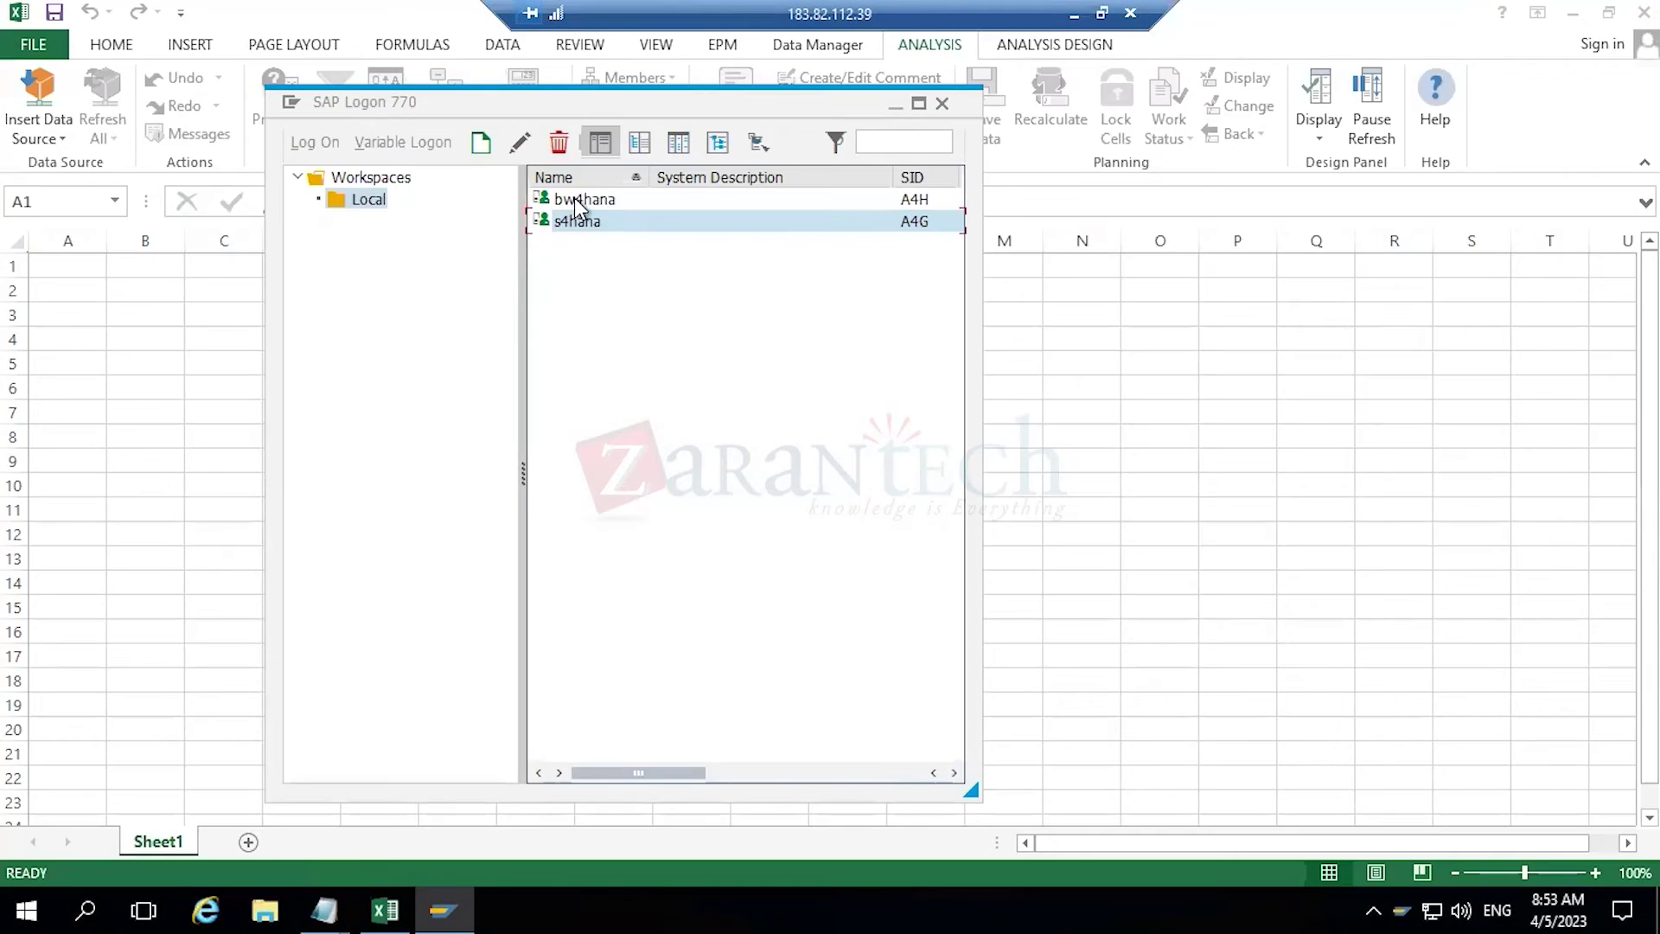
double_click(574, 197)
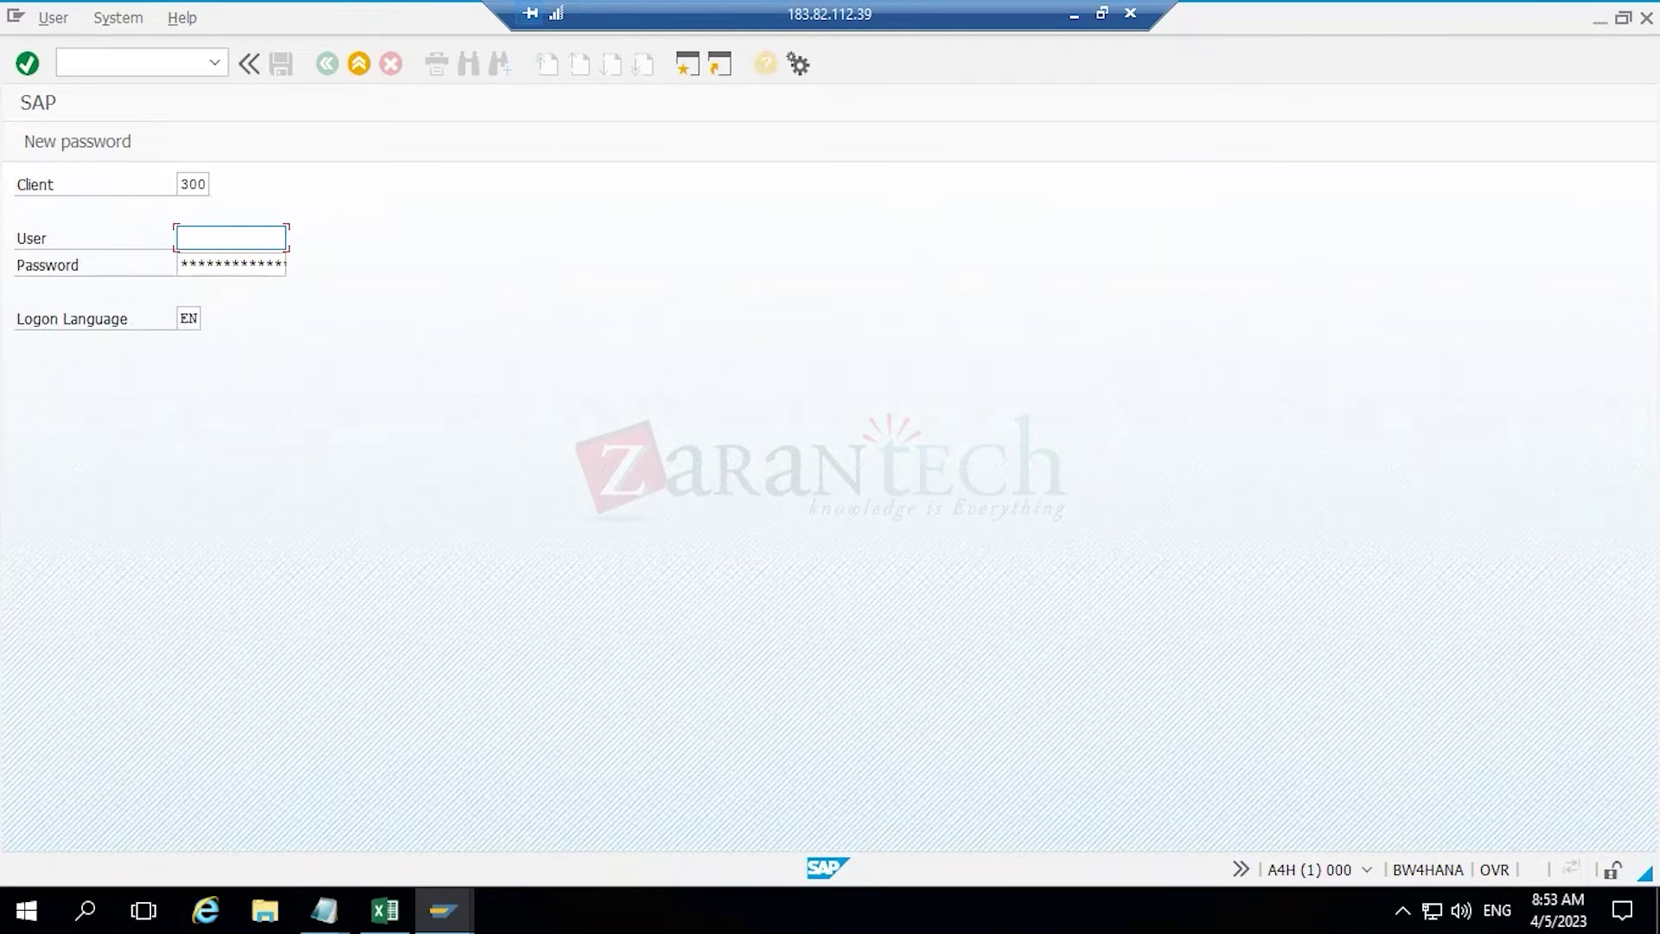
left_click(1647, 17)
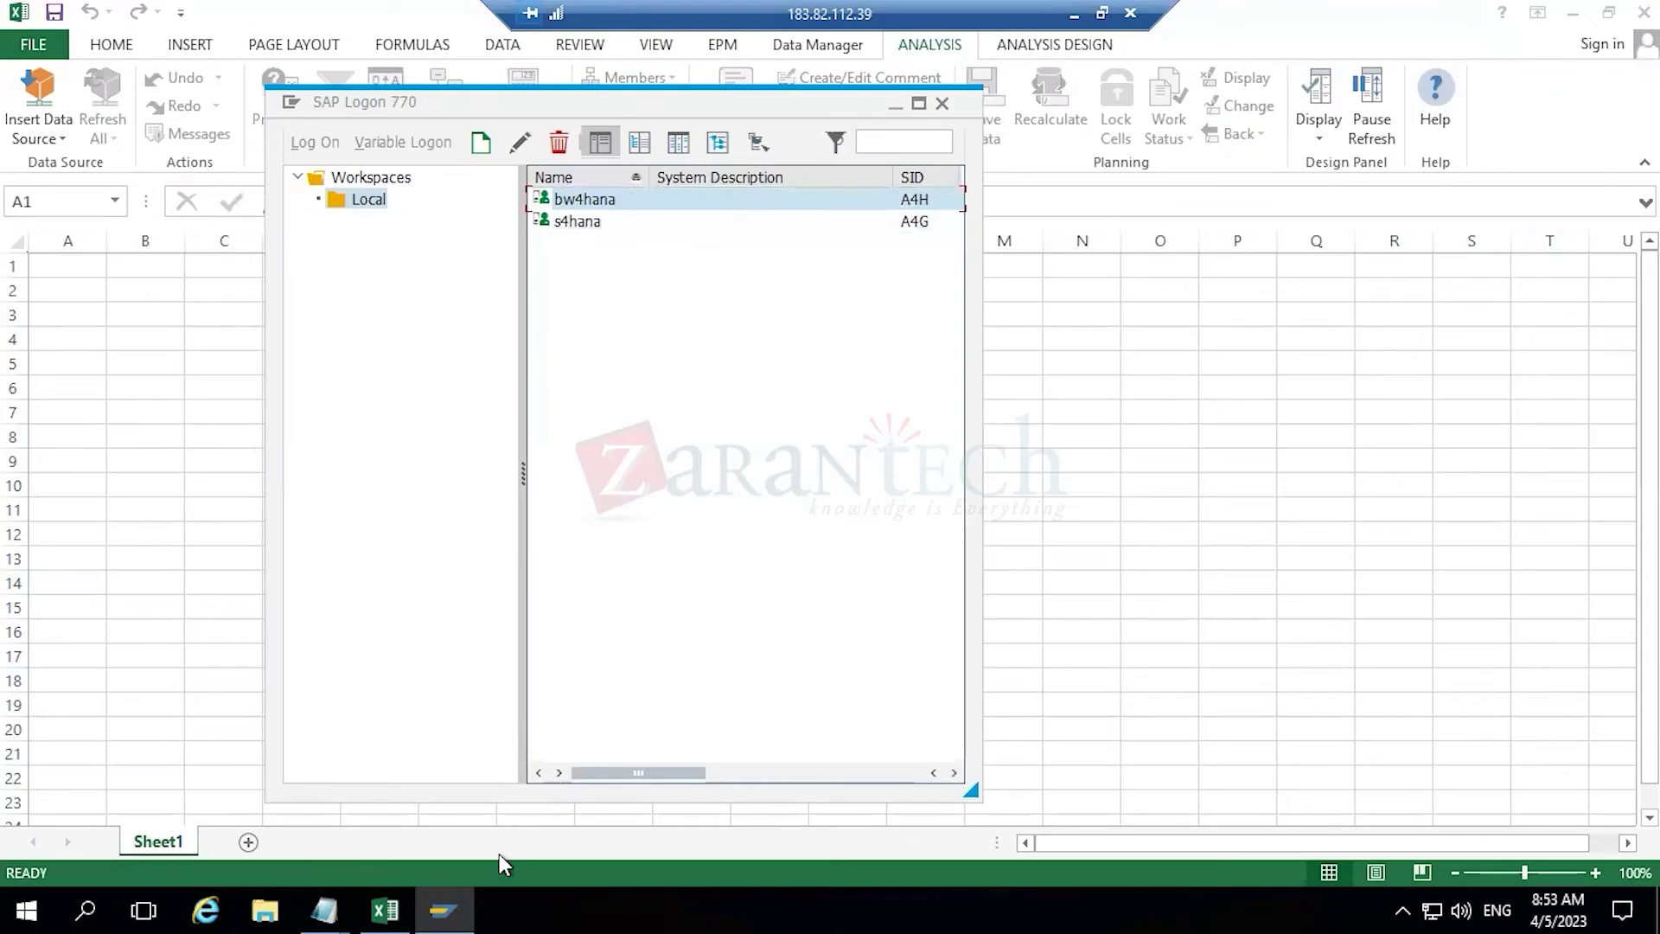
left_click(1435, 500)
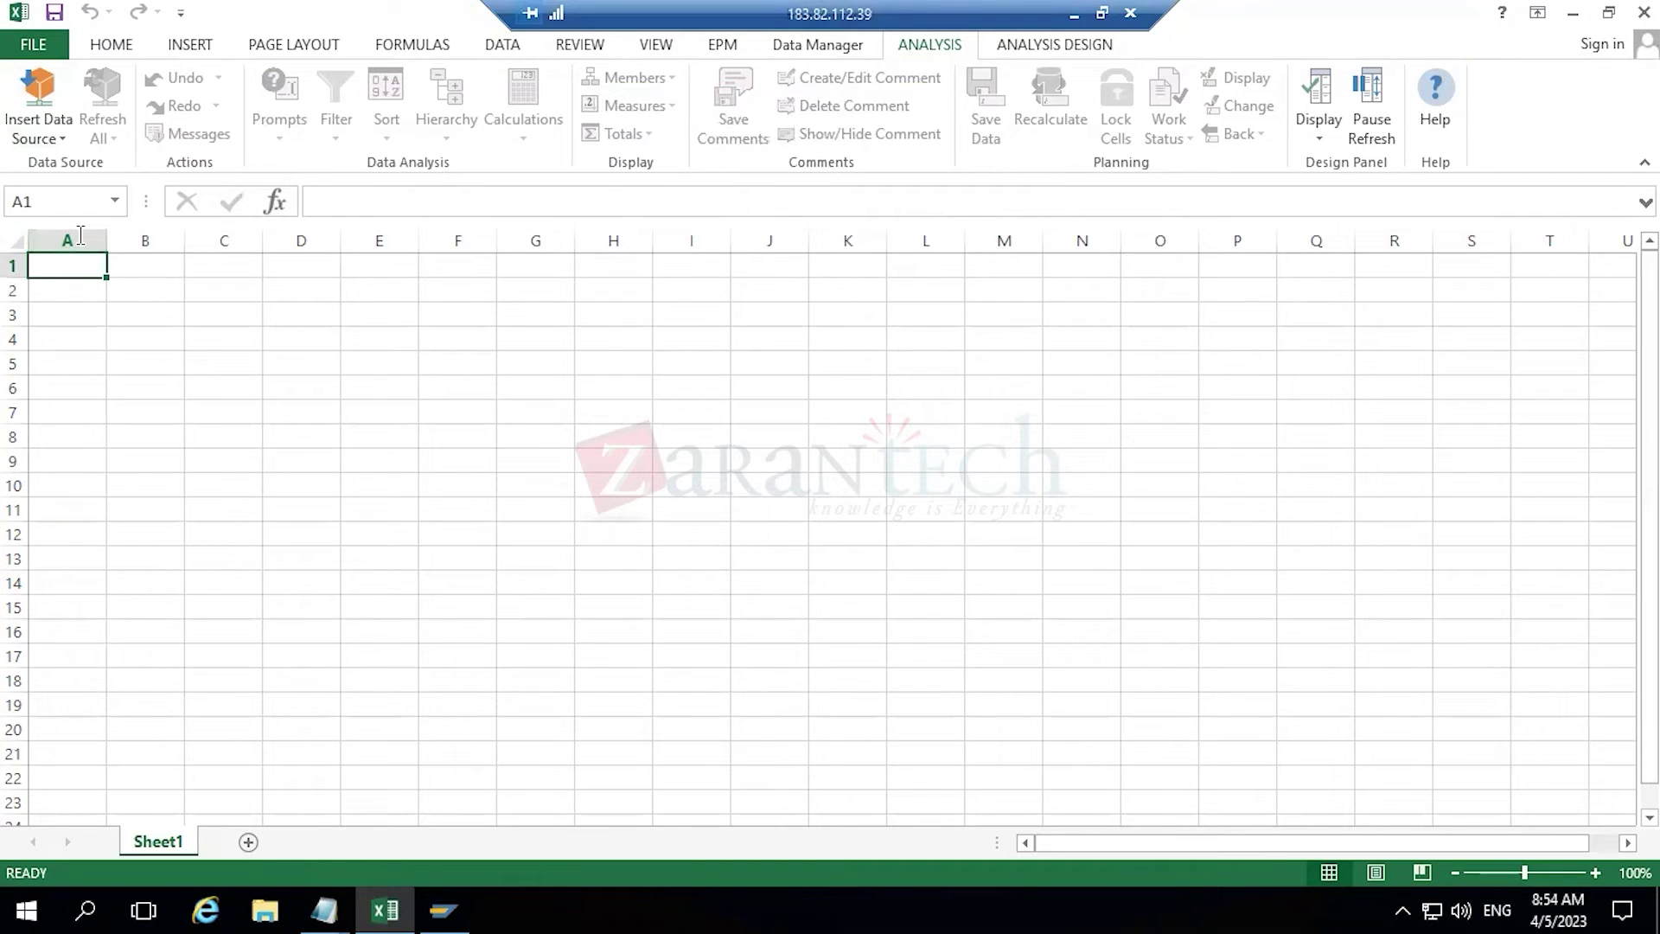
- Start selecting a data source for analysis again, go back to the connections, and refresh the list
left_click(48, 136)
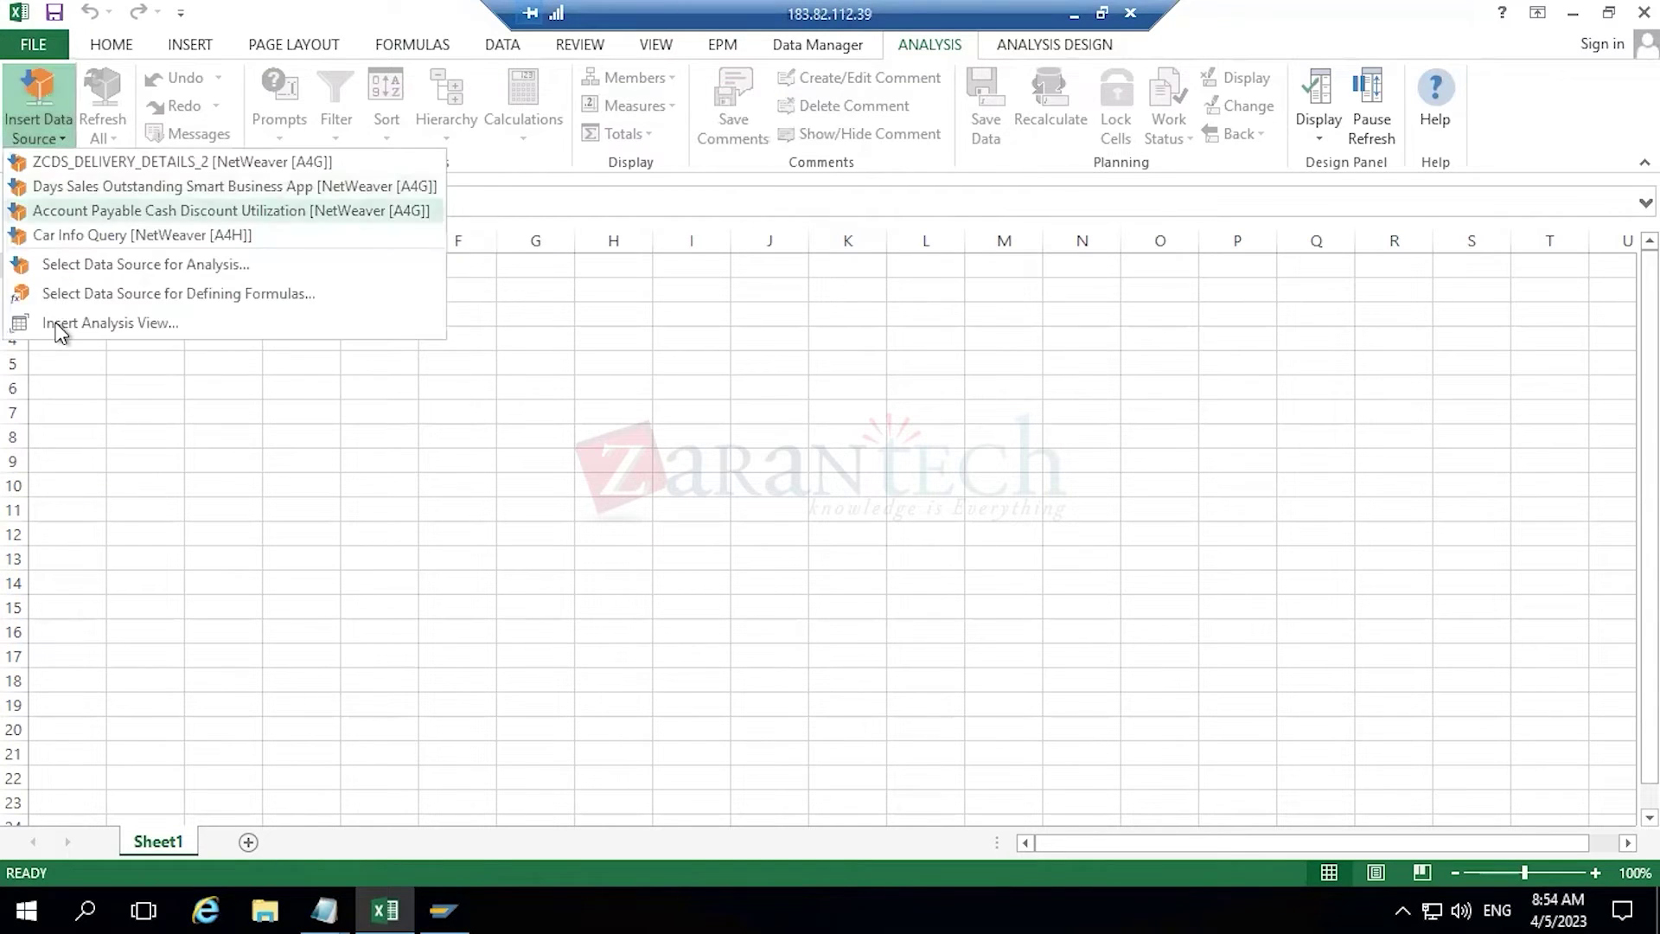
left_click(143, 266)
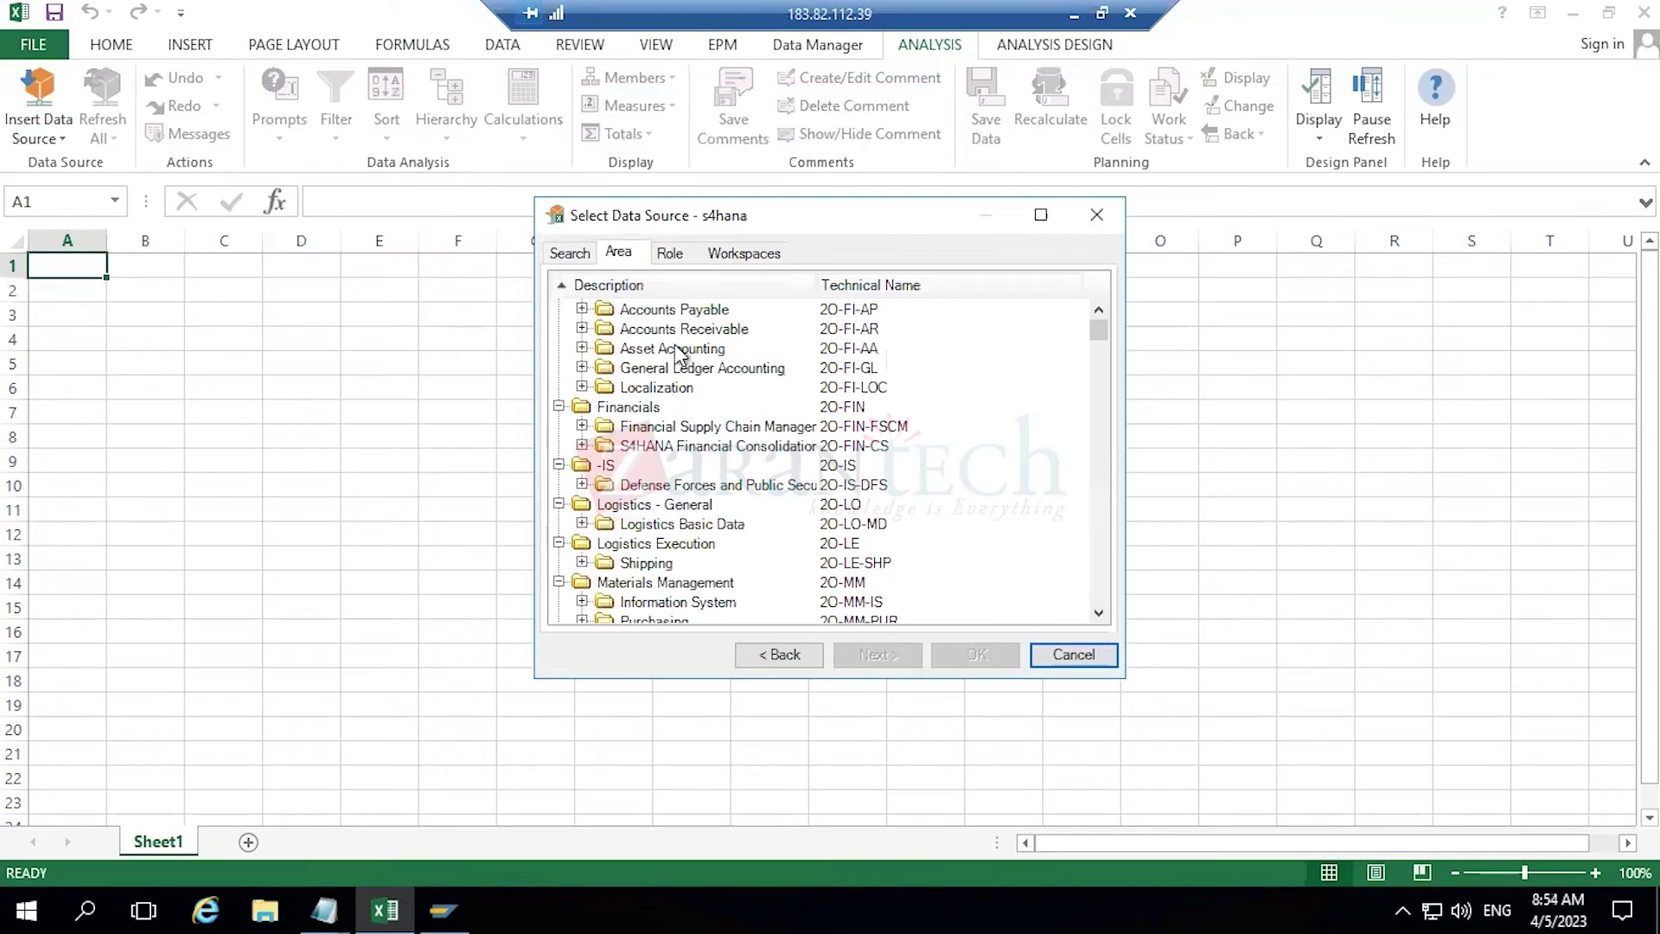
left_click(755, 657)
right_click(681, 426)
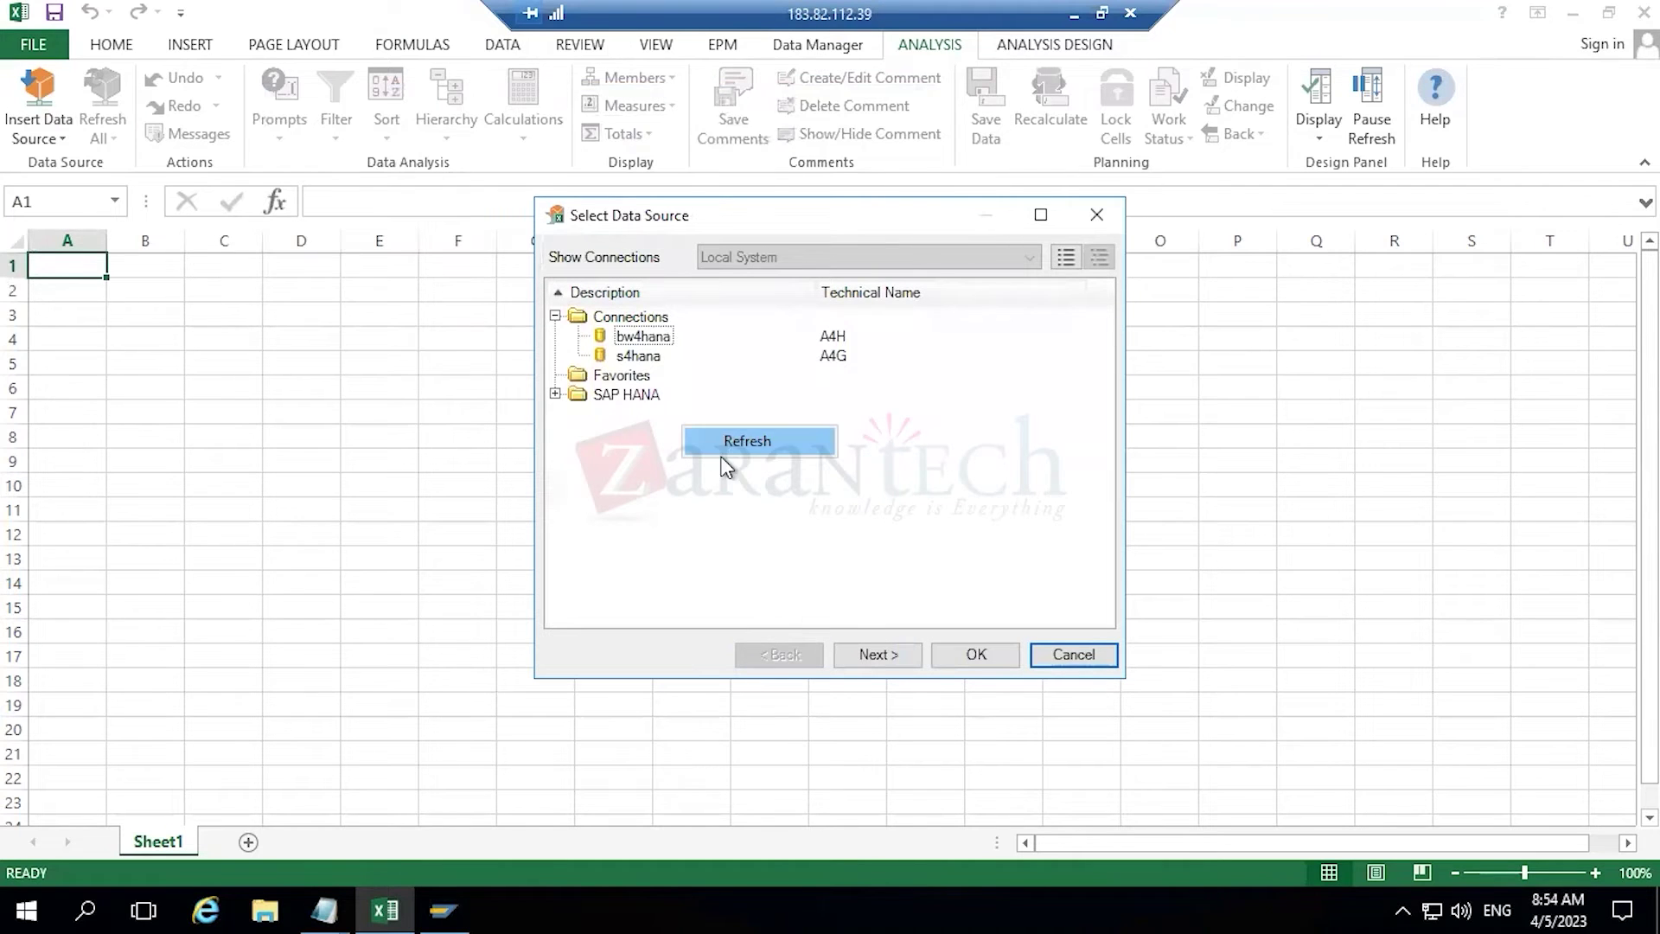
left_click(728, 450)
right_click(685, 460)
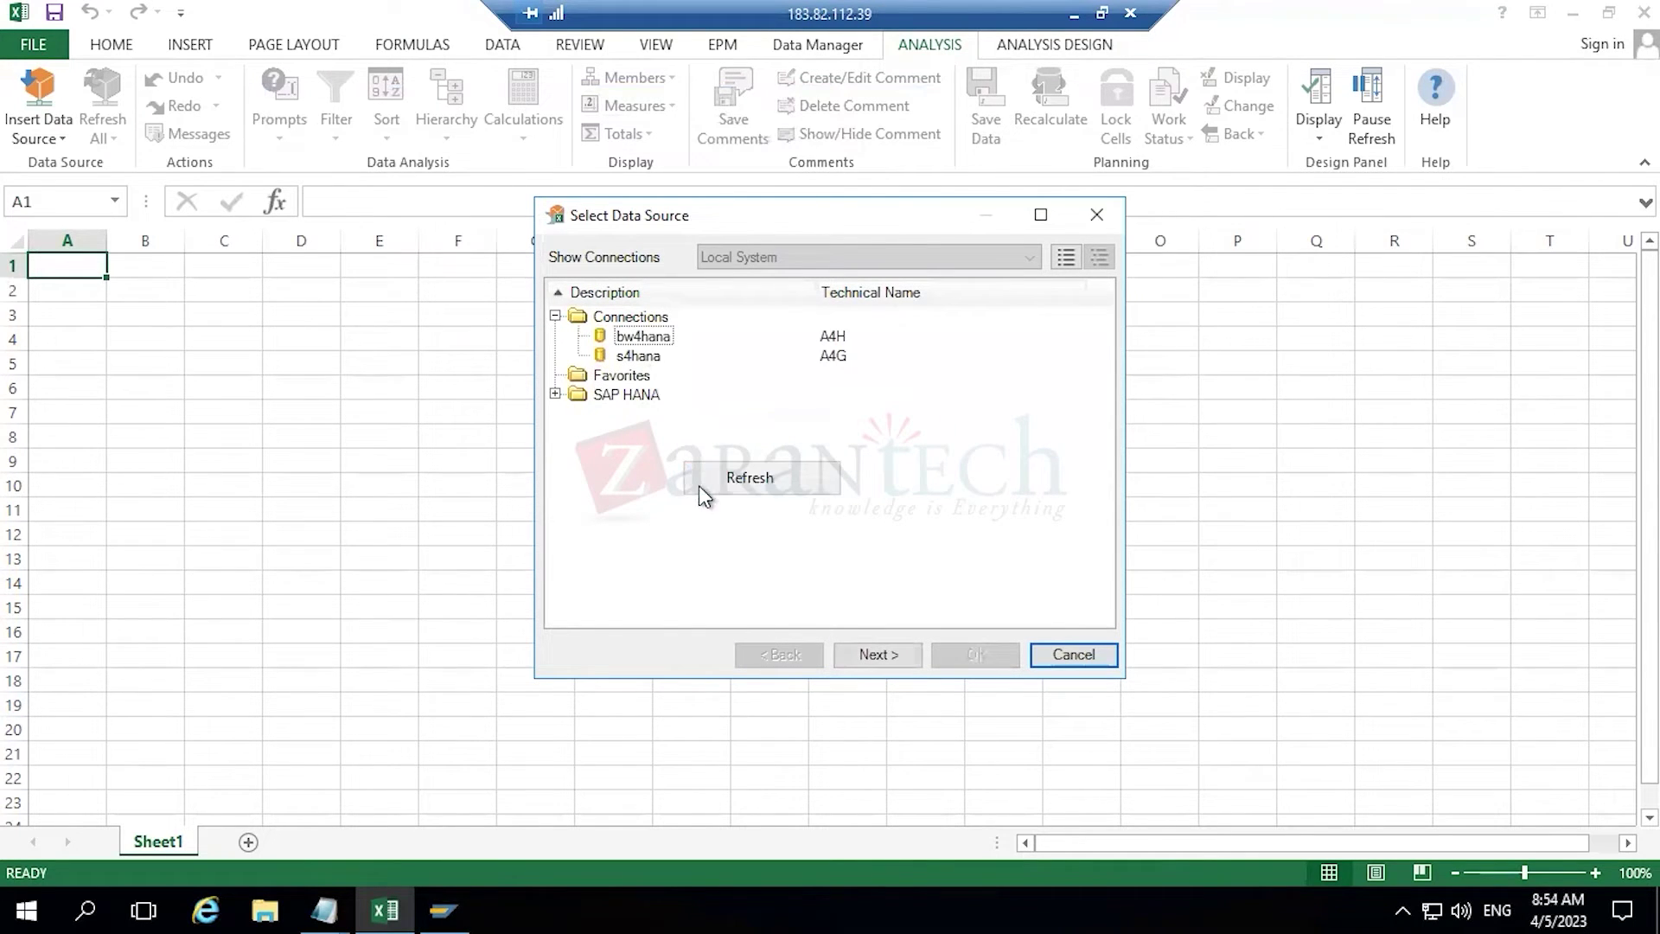
left_click(714, 477)
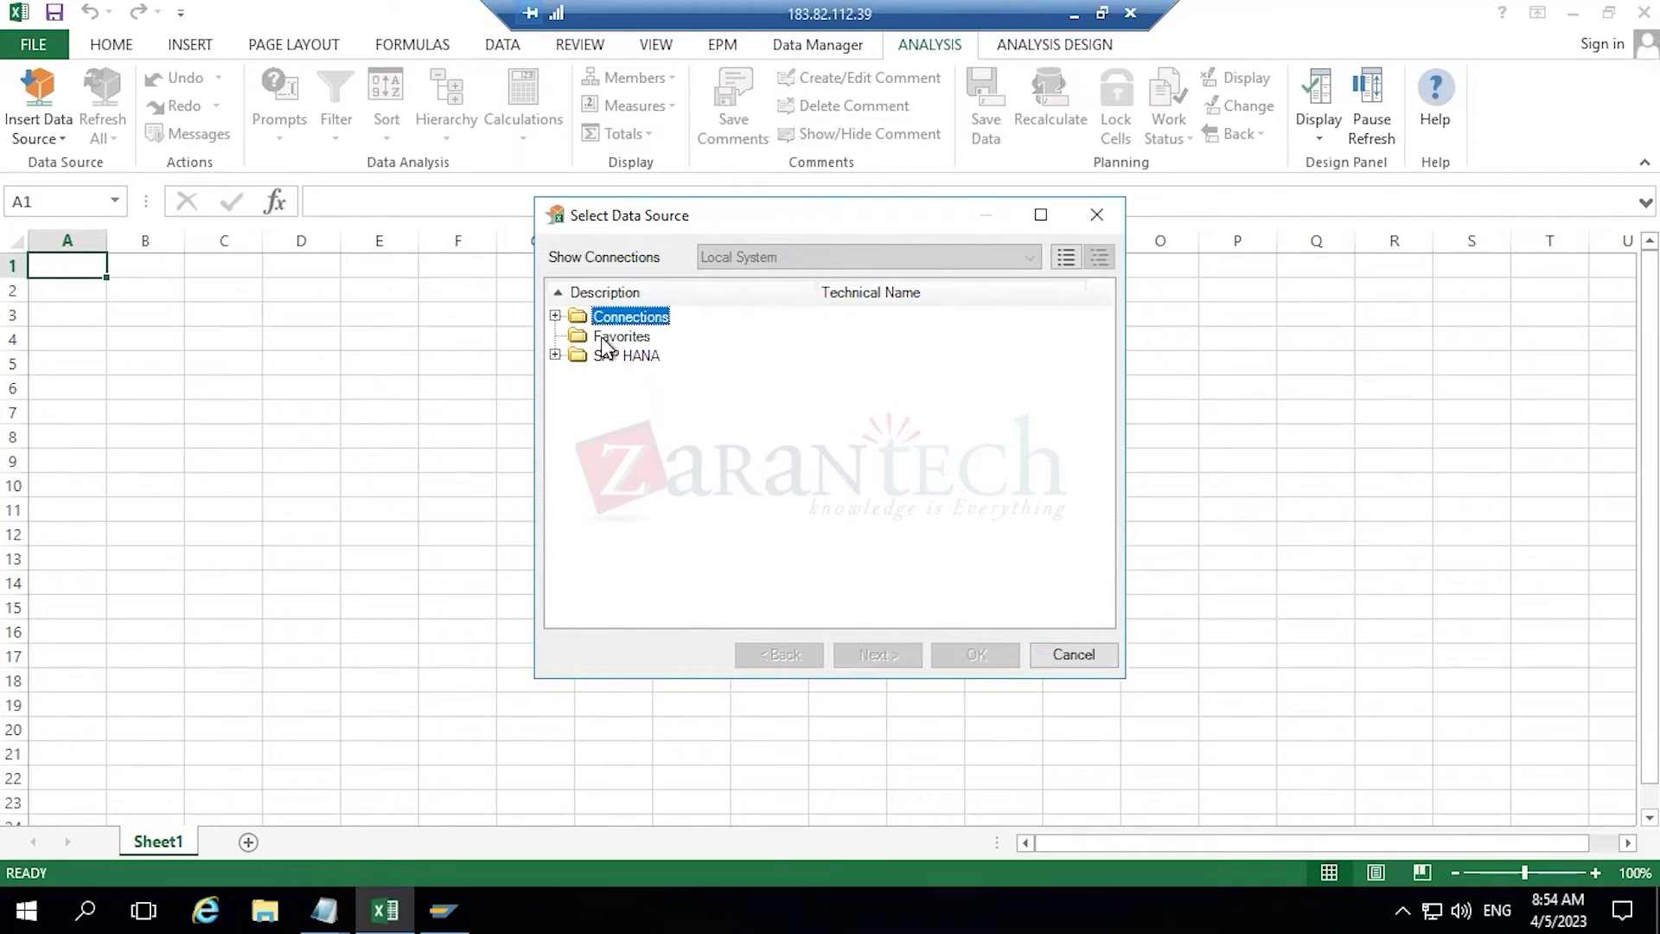
left_click(555, 355)
right_click(759, 437)
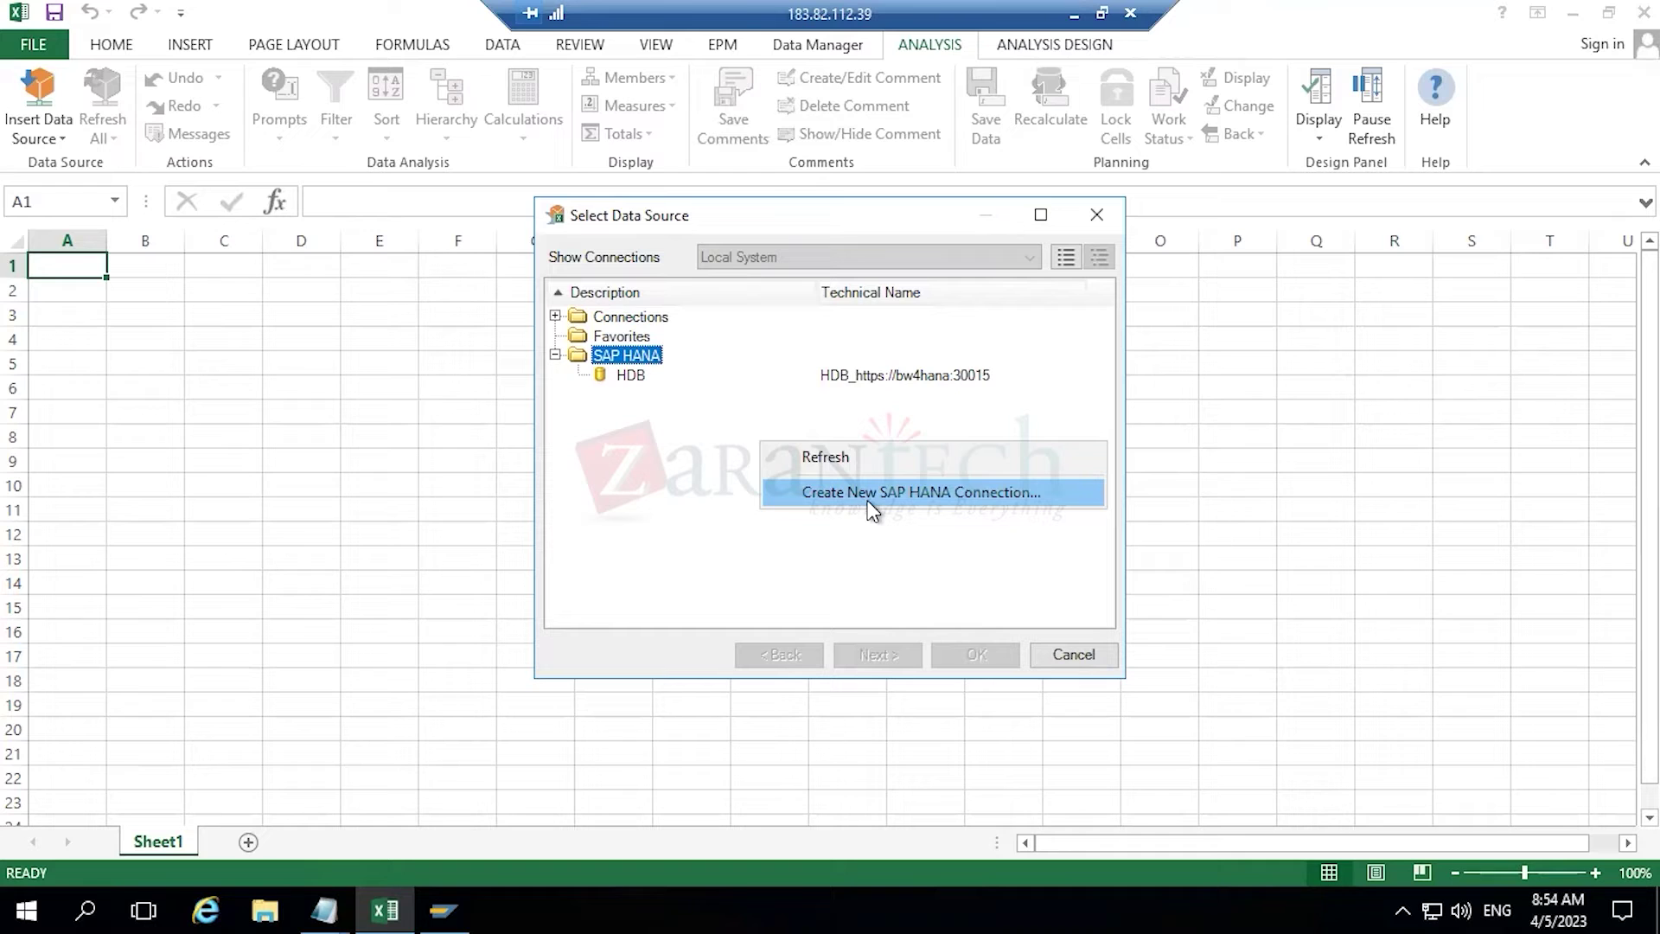
key("Return")
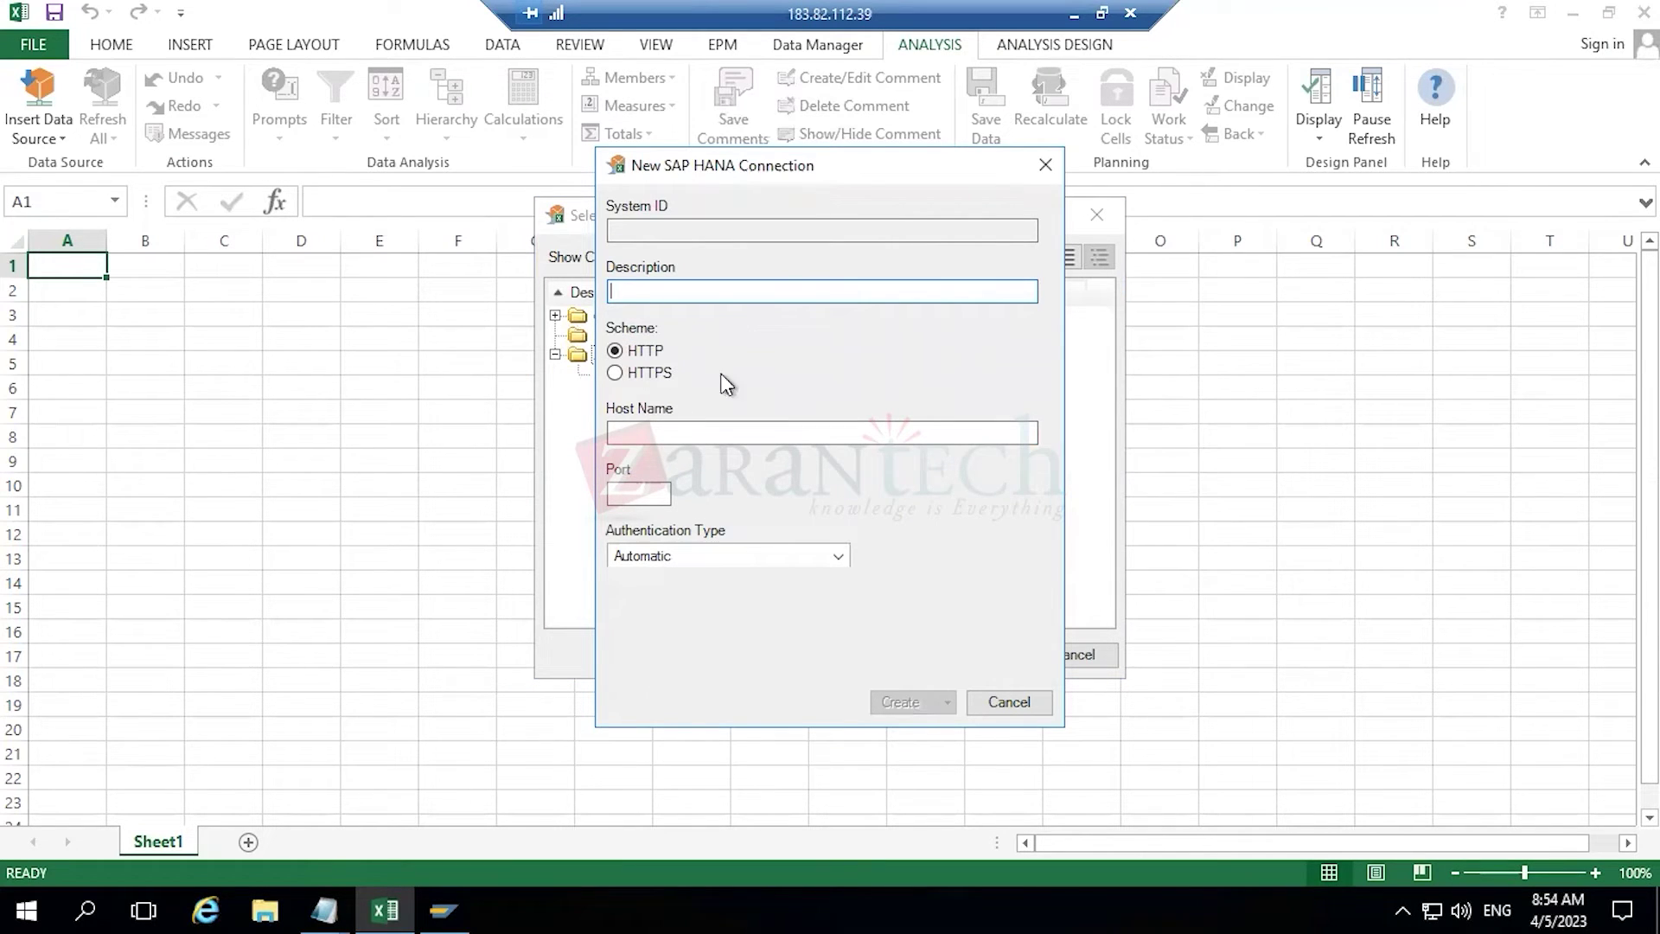
mouse_move(328, 903)
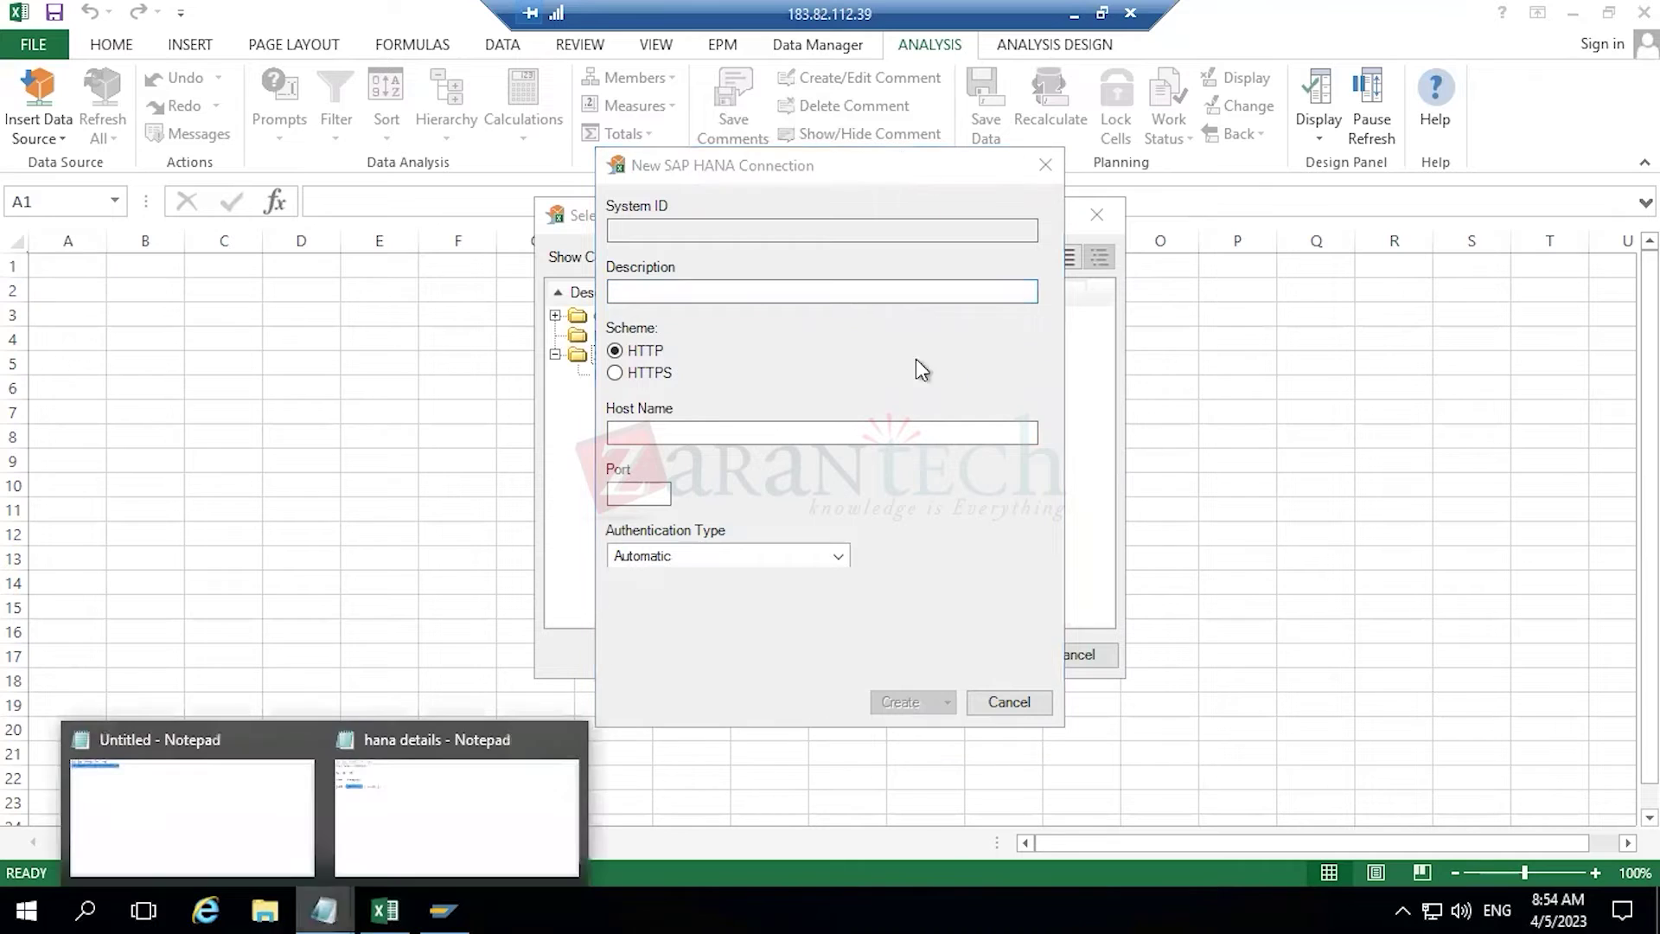
left_click(248, 830)
left_click_drag(378, 100, 55, 102)
right_click(114, 114)
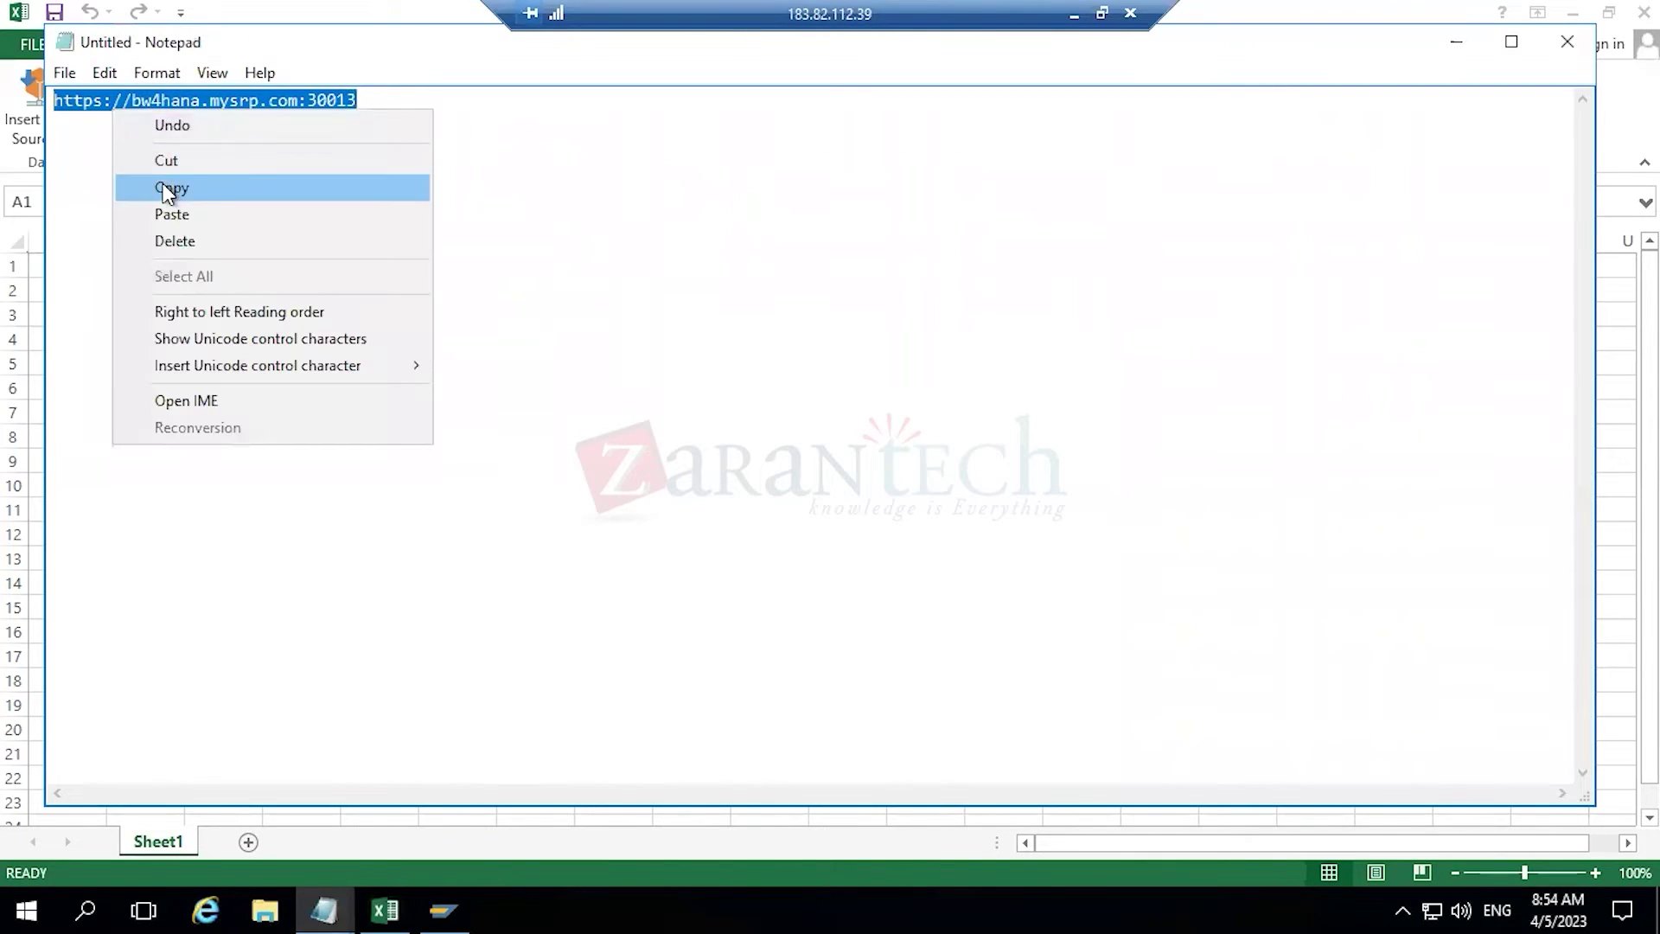
left_click(212, 187)
left_click(1457, 48)
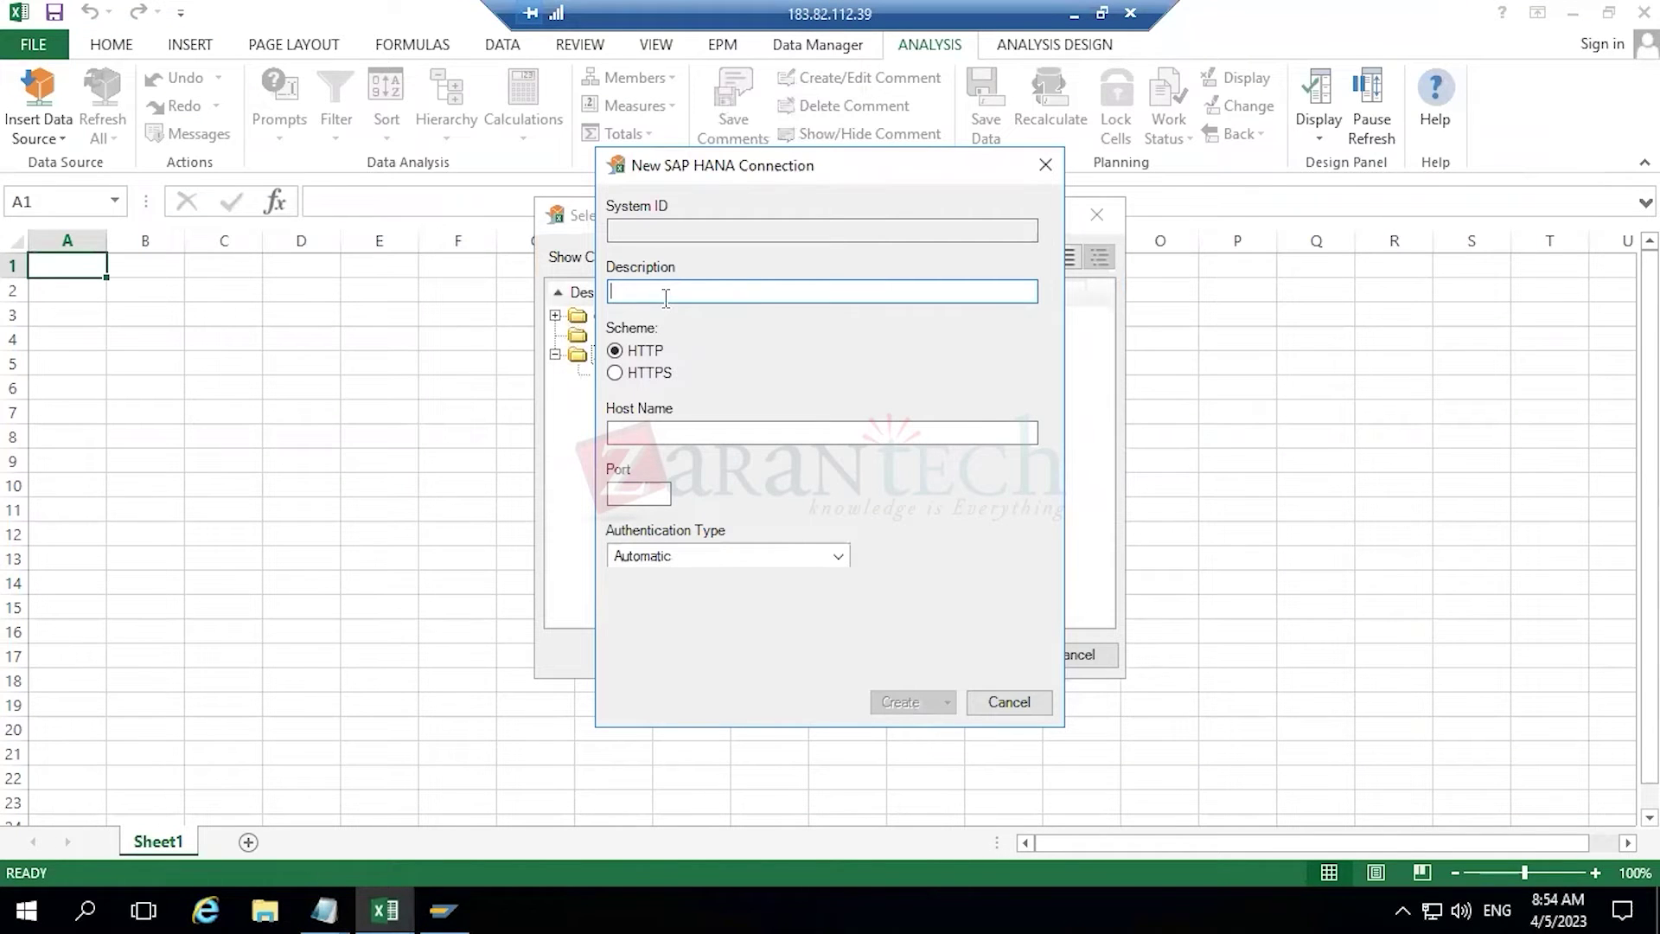
- Describe the new connection as HDB, paste the copied URL as its host name, and set the scheme to HTTPS
type("HDB")
key("Tab")
key("Tab")
key("ctrl+v")
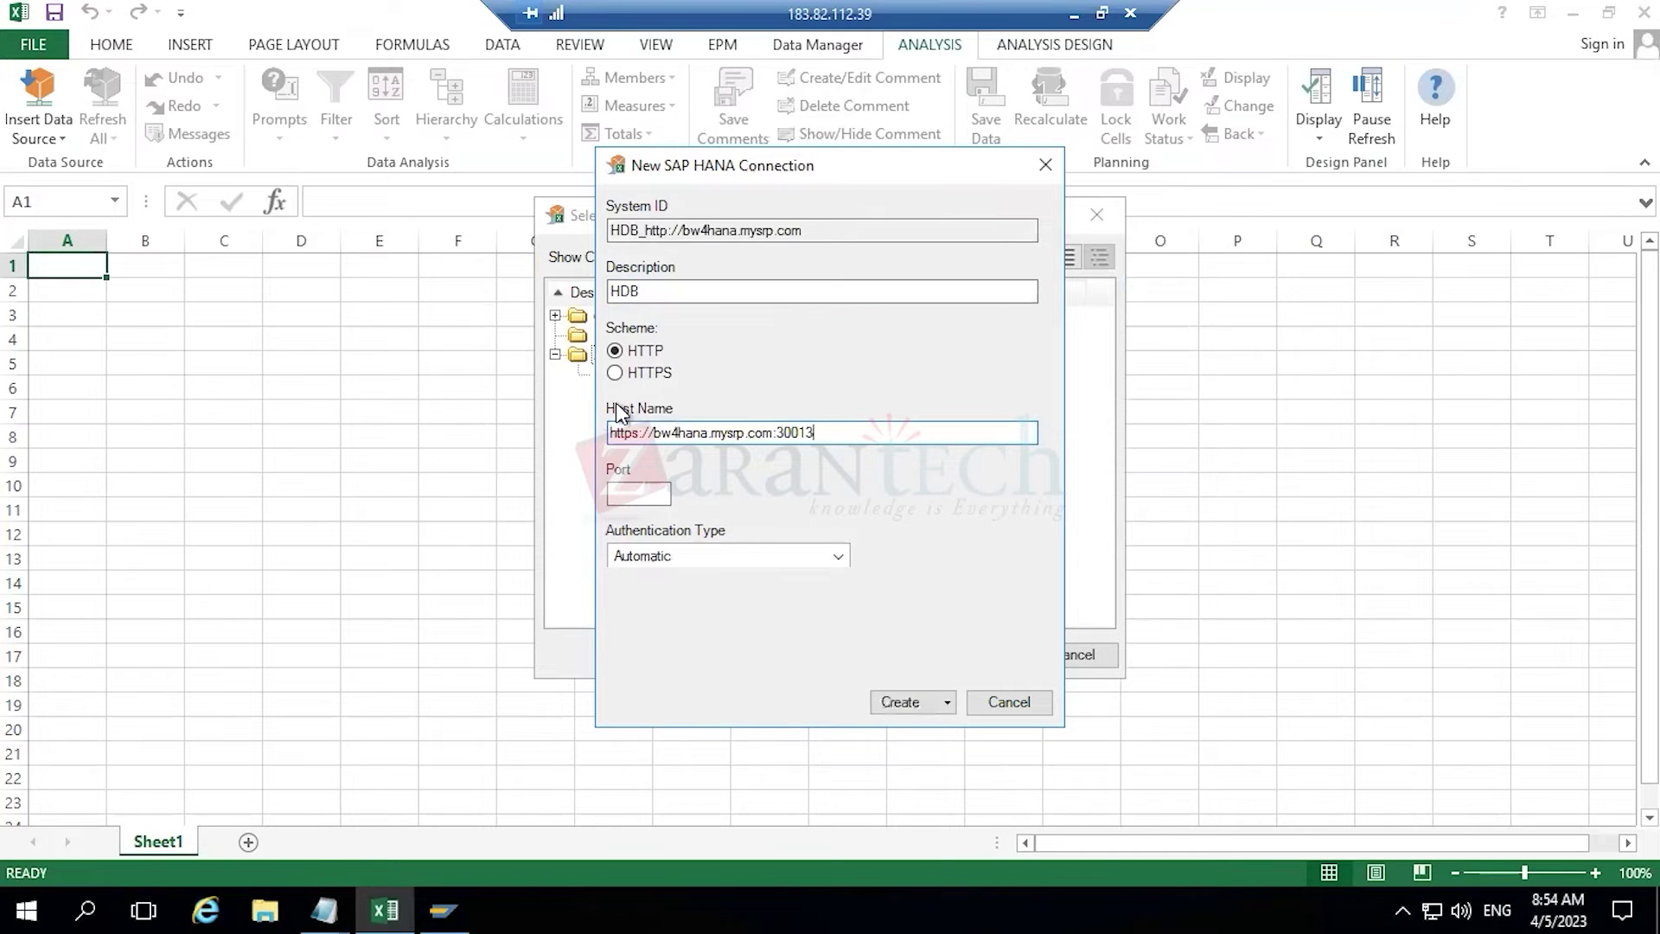
left_click(616, 374)
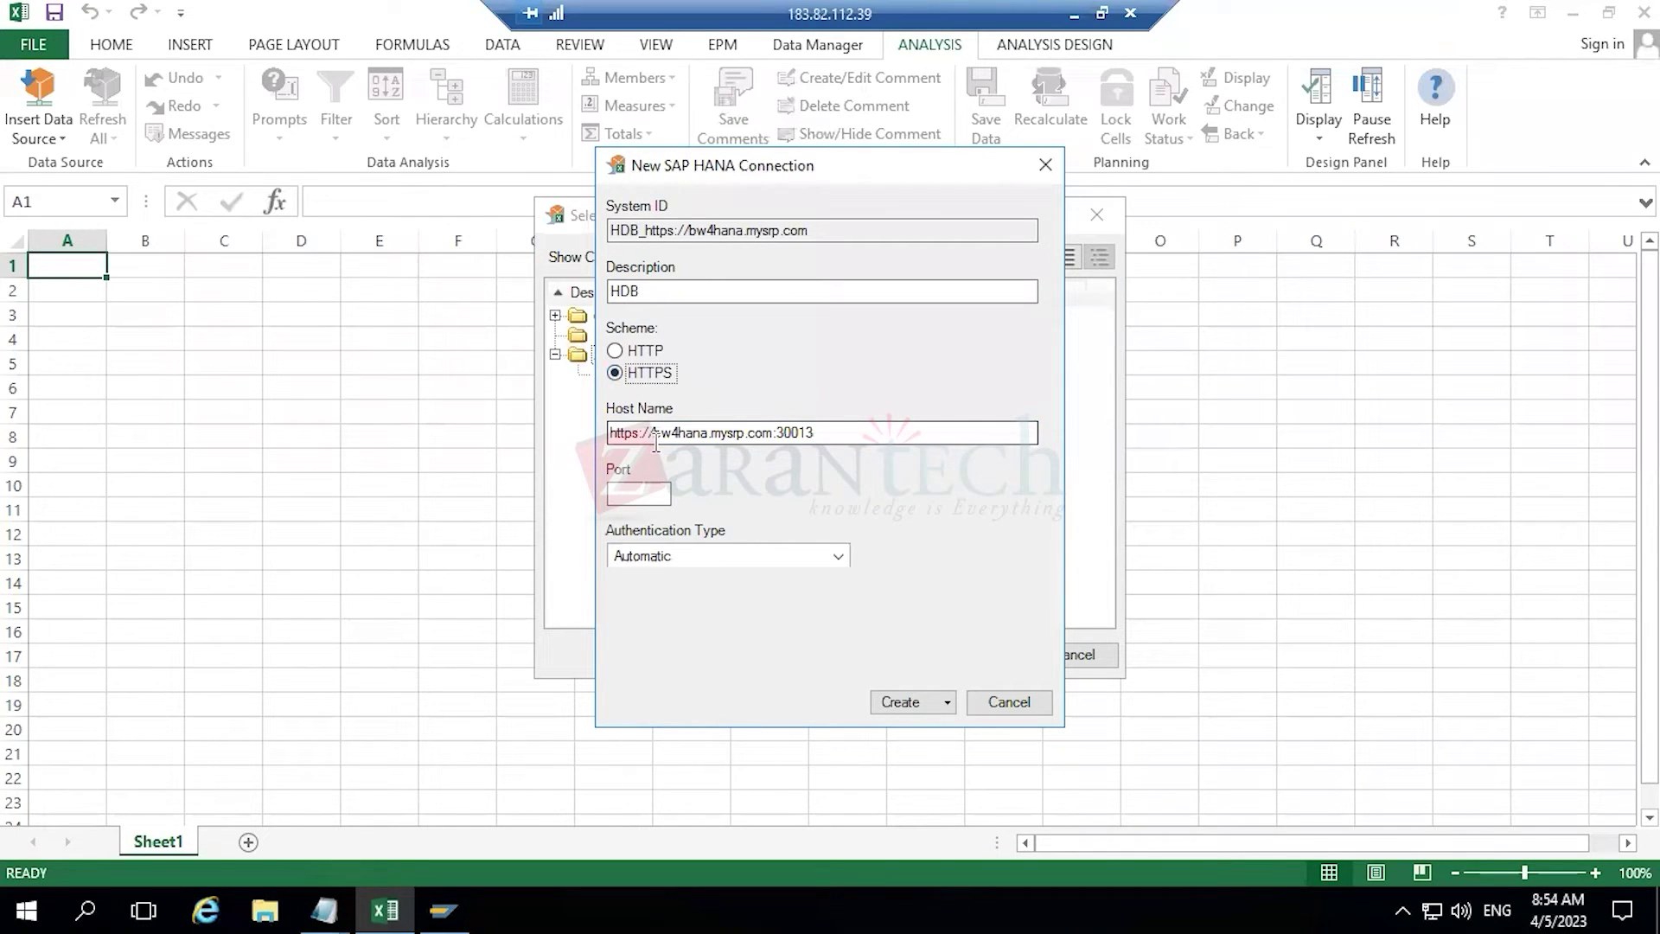
left_click(645, 494)
left_click(646, 494)
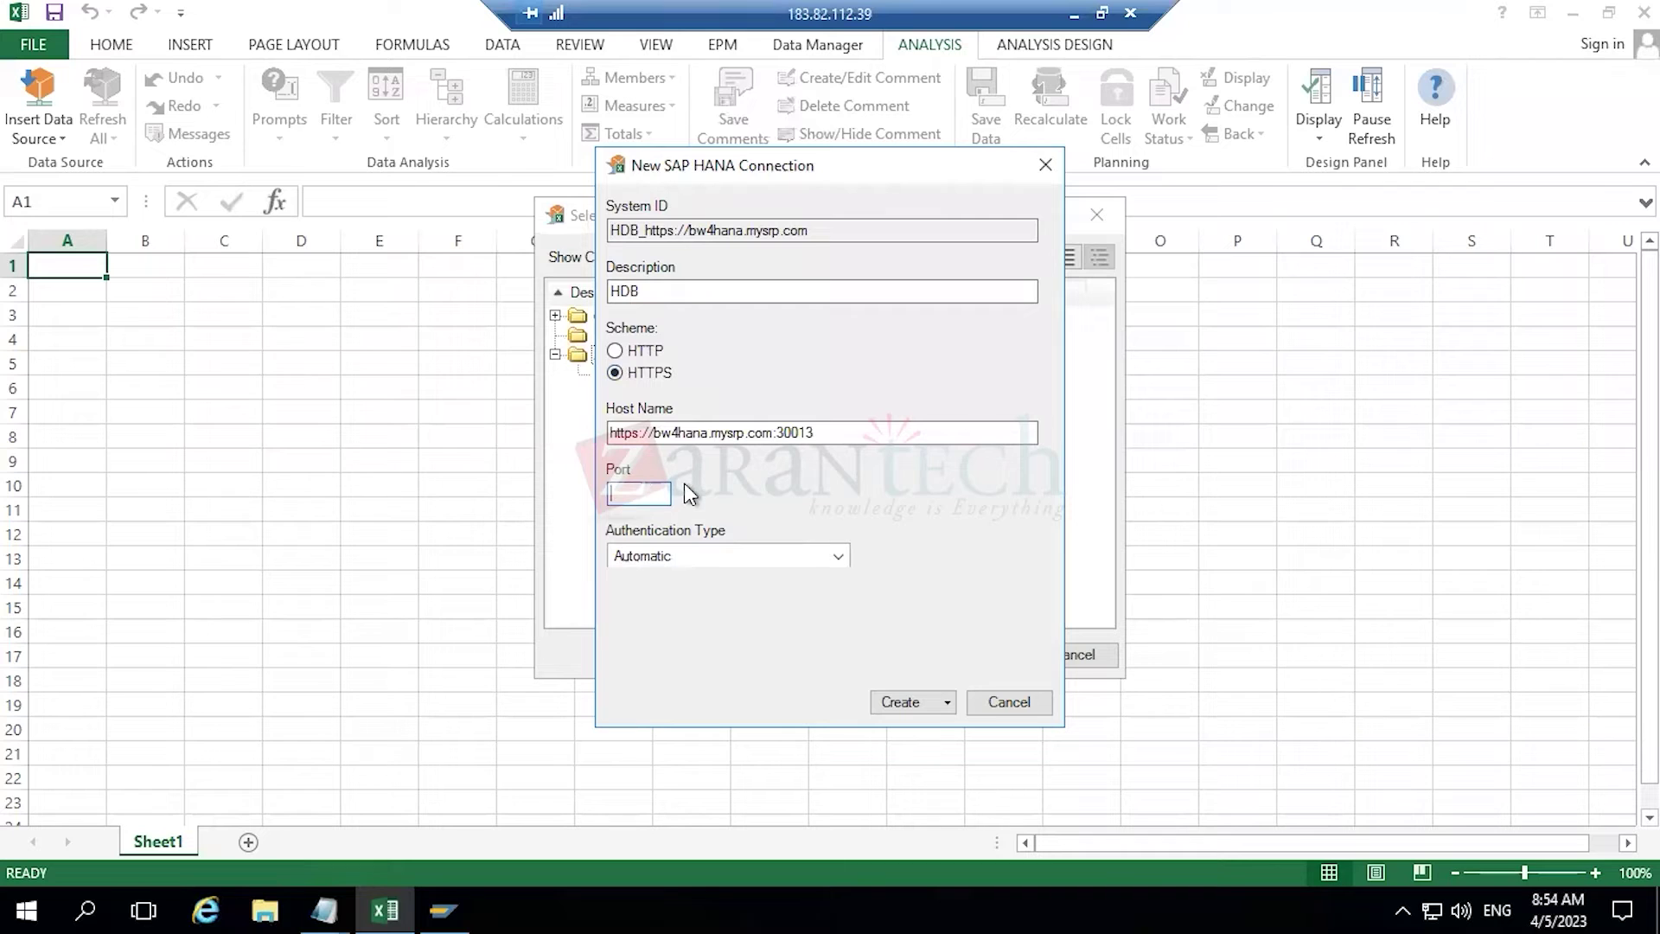
type("30013")
left_click(835, 425)
key("BackSpace")
key("BackSpace")
key("BackSpace")
key("BackSpace")
key("BackSpace")
key("BackSpace")
key("BackSpace")
double_click(659, 425)
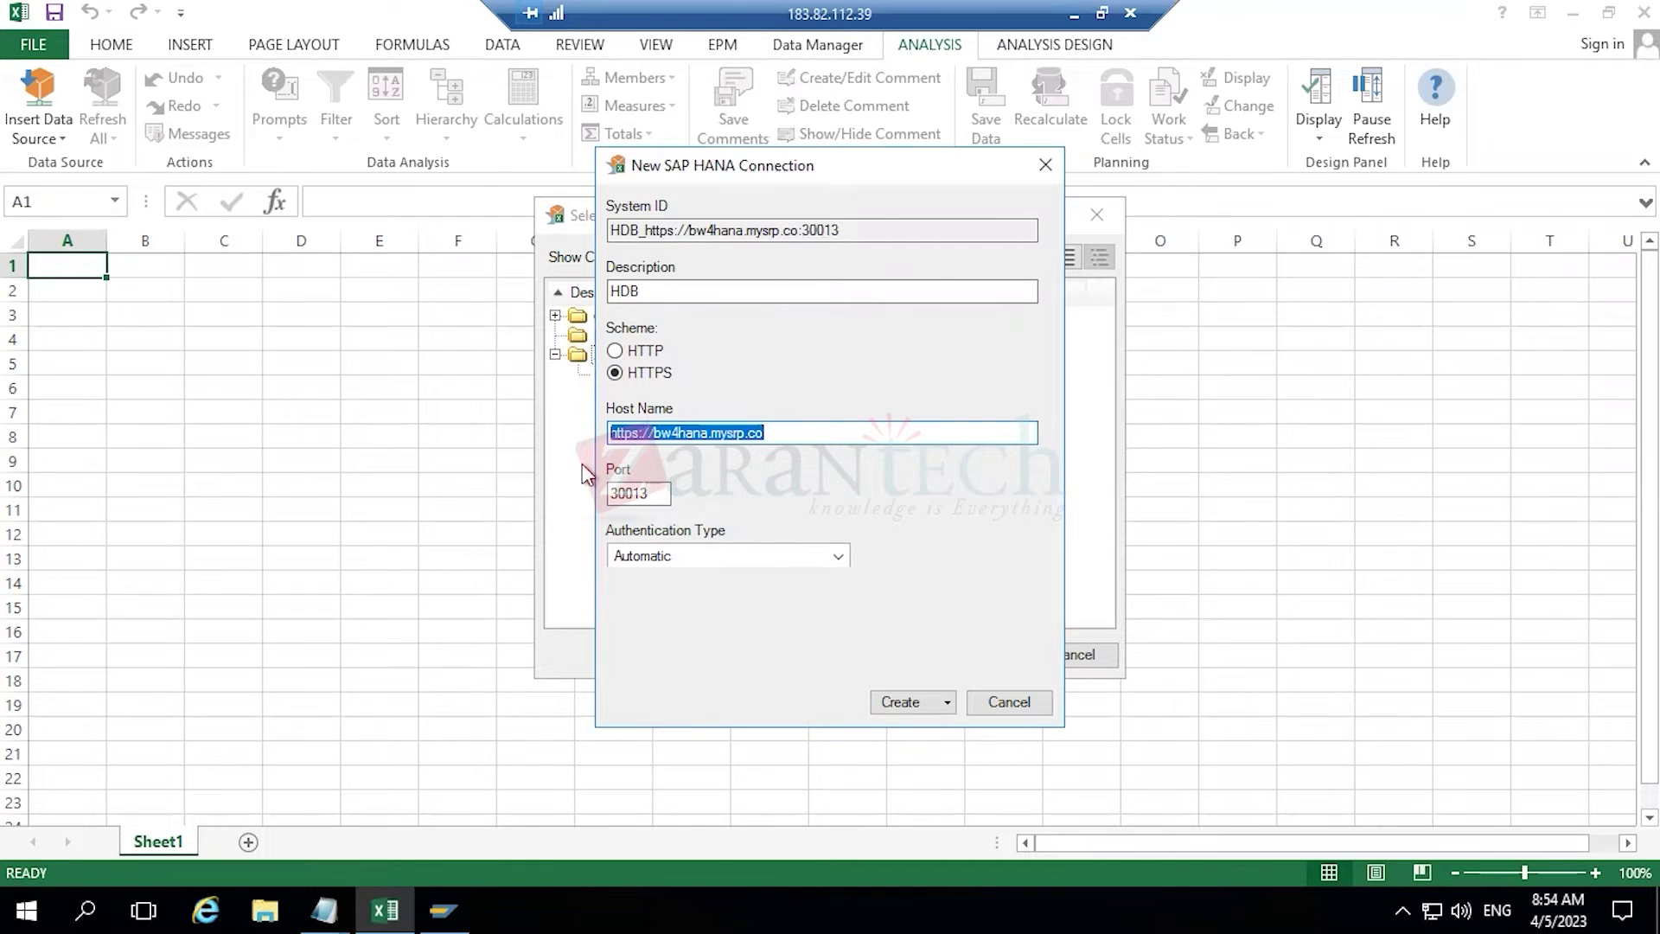
- Open SAP HANA Studio from the desktop and log on to the HDB system with the database user's password
key("super+m")
double_click(30, 710)
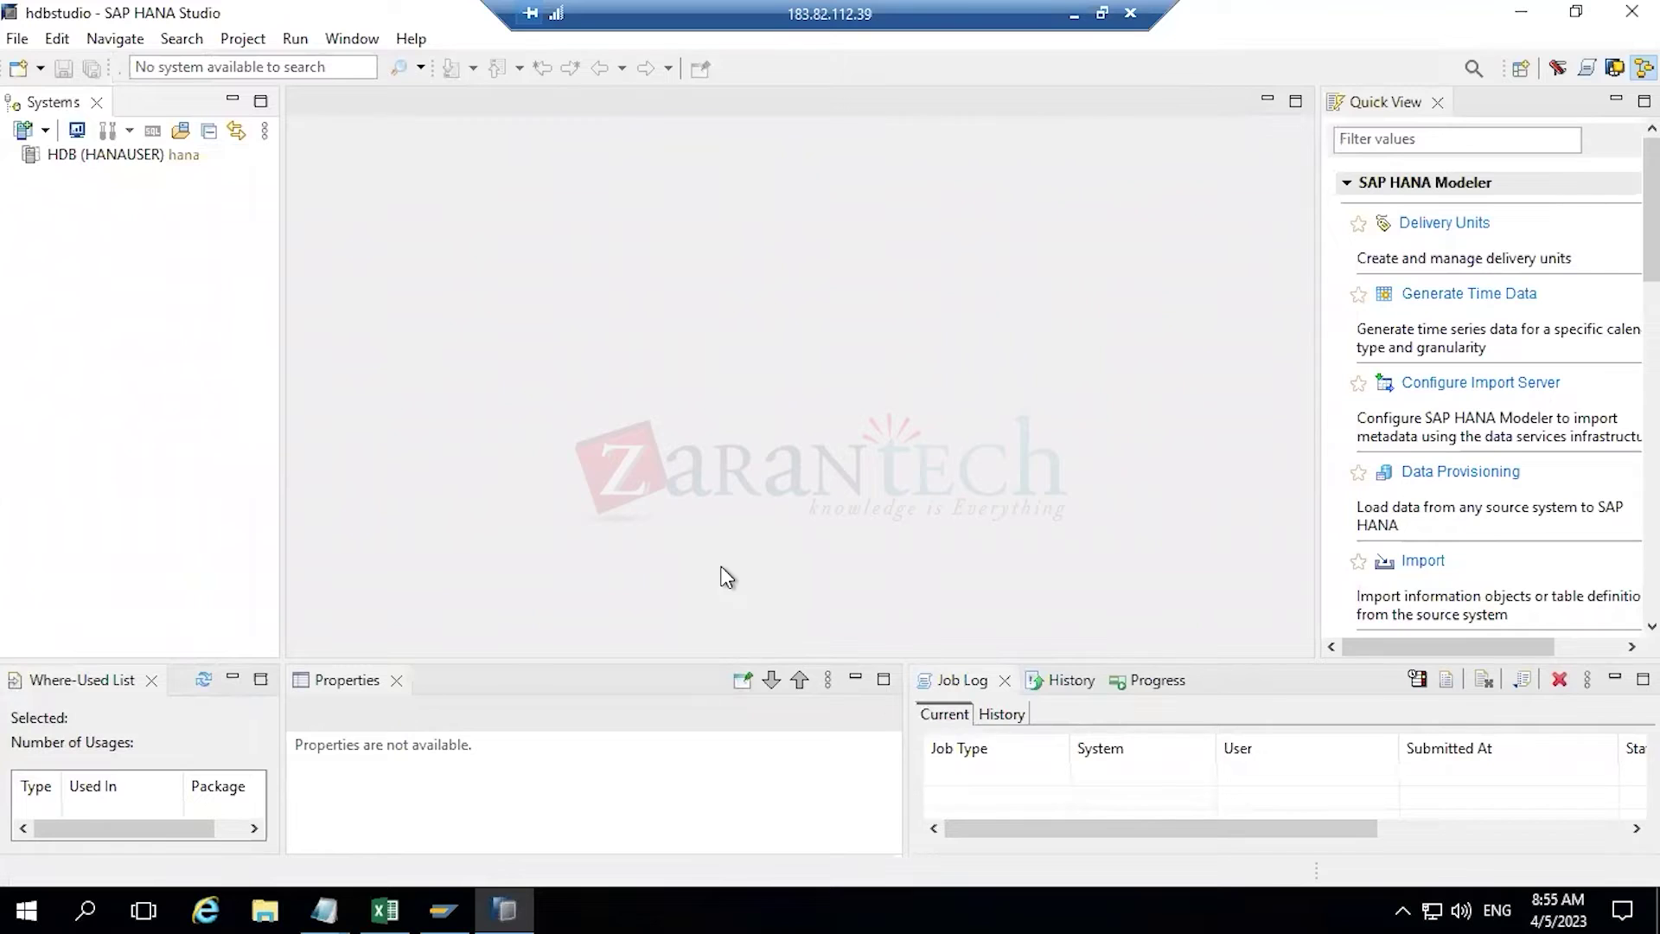
double_click(155, 156)
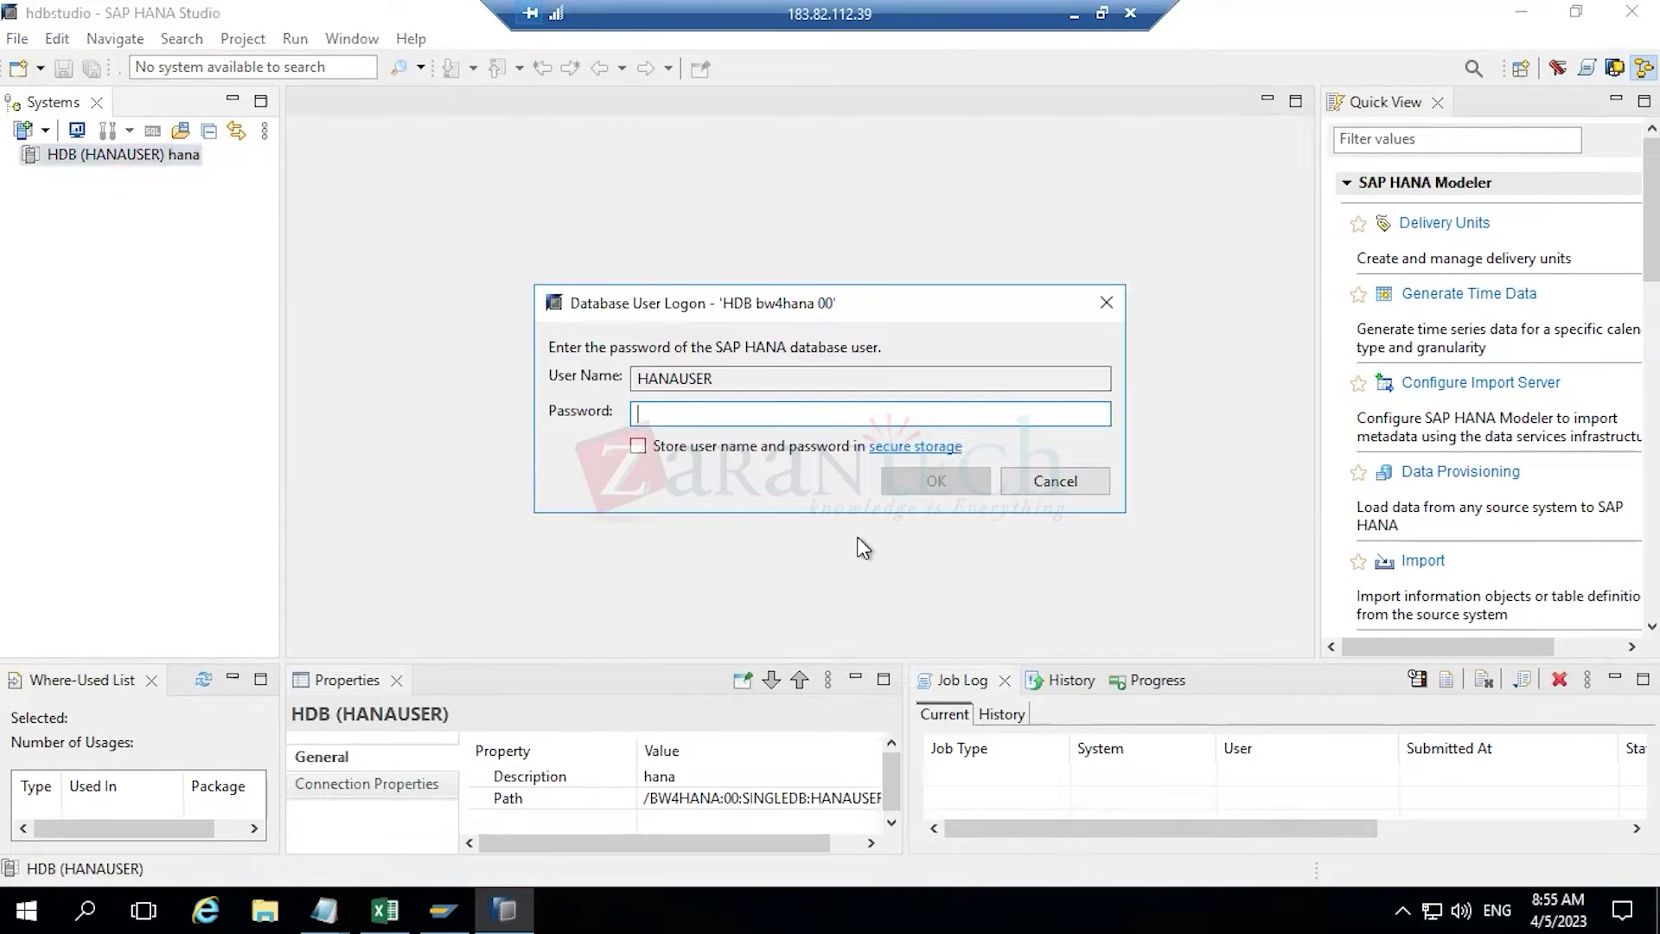
type("********")
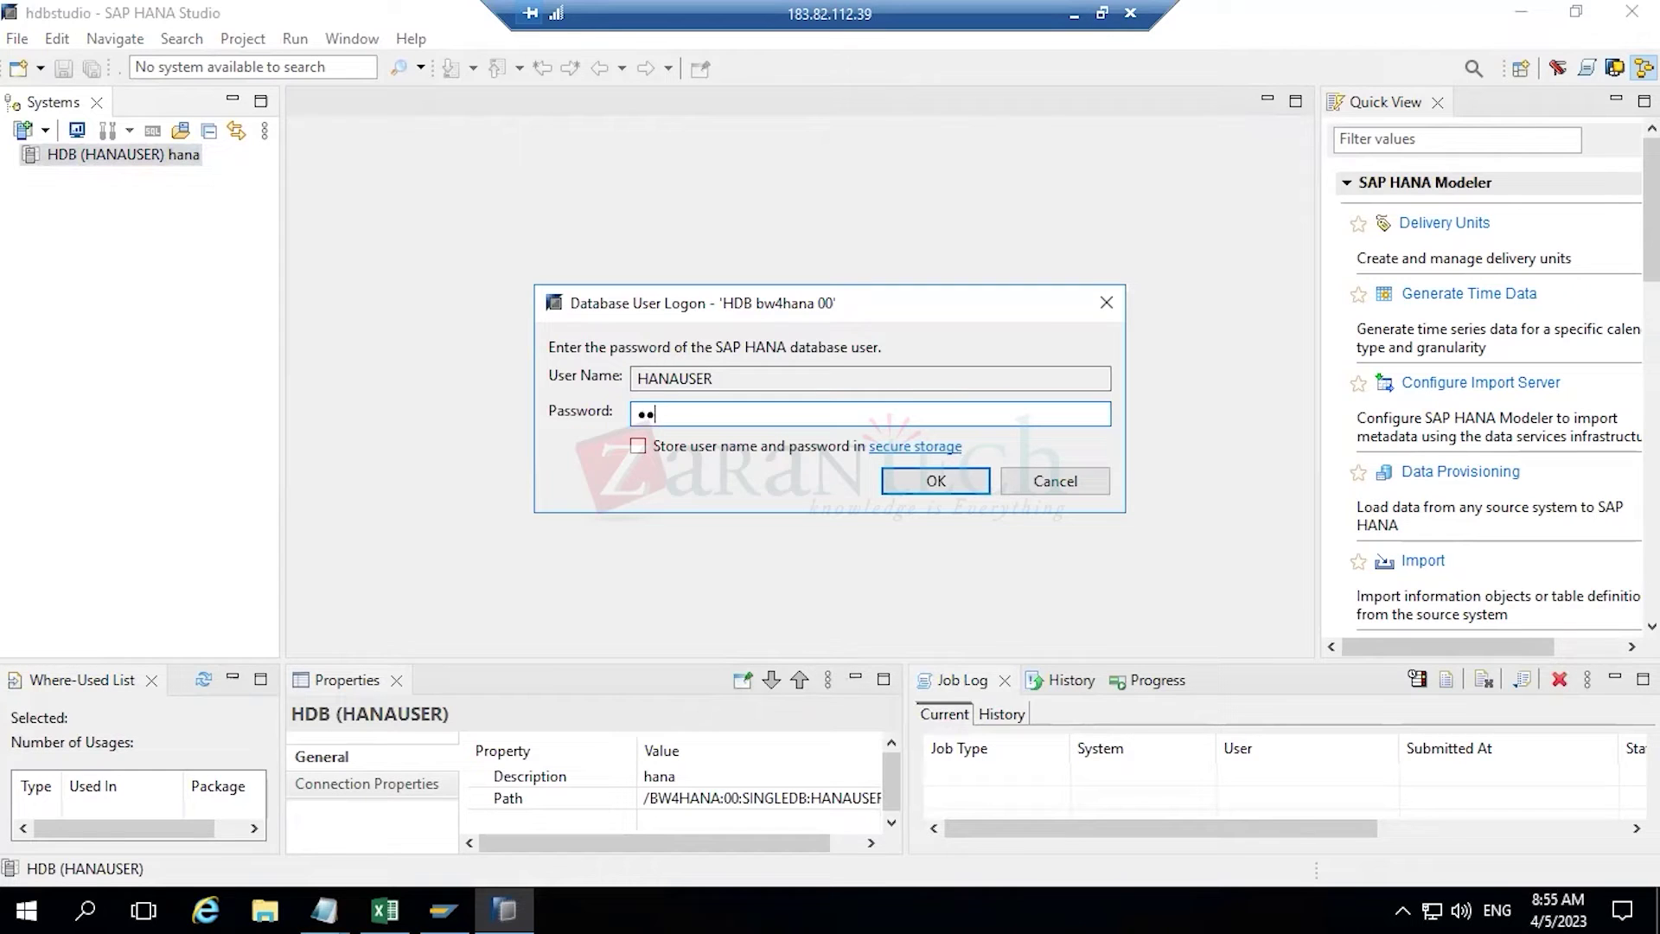
type("***")
key("Return")
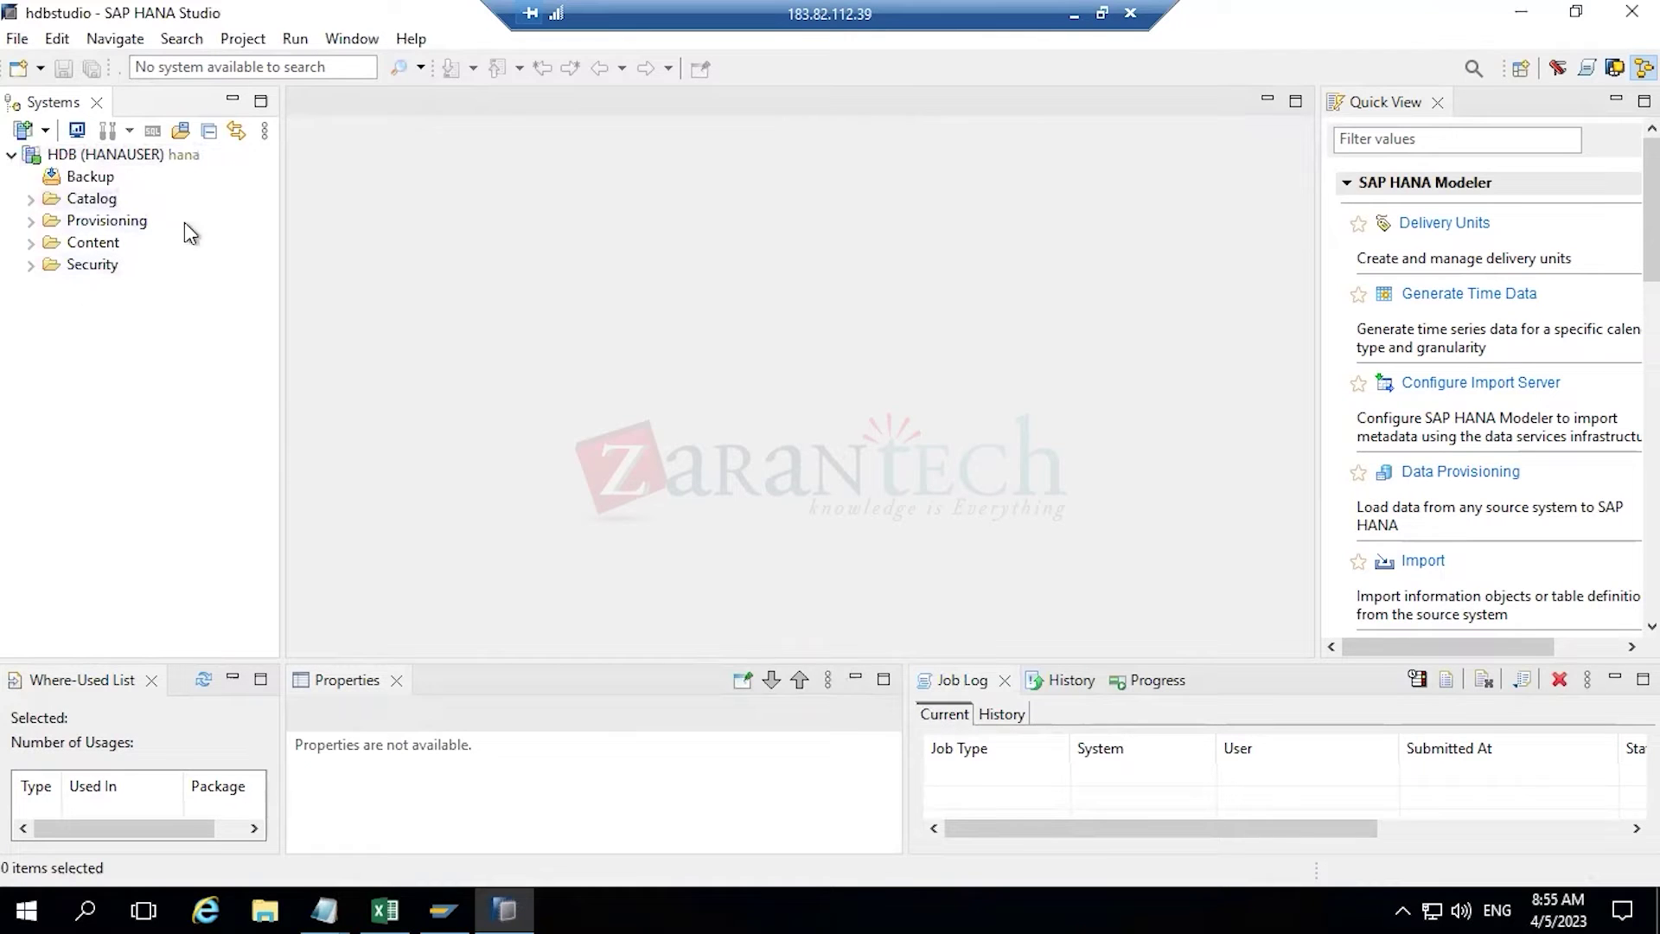
- Open the CHANDUCV calculation view from the CHANDUPRACTICE package in Content to examine its structure, and close it
left_click(31, 243)
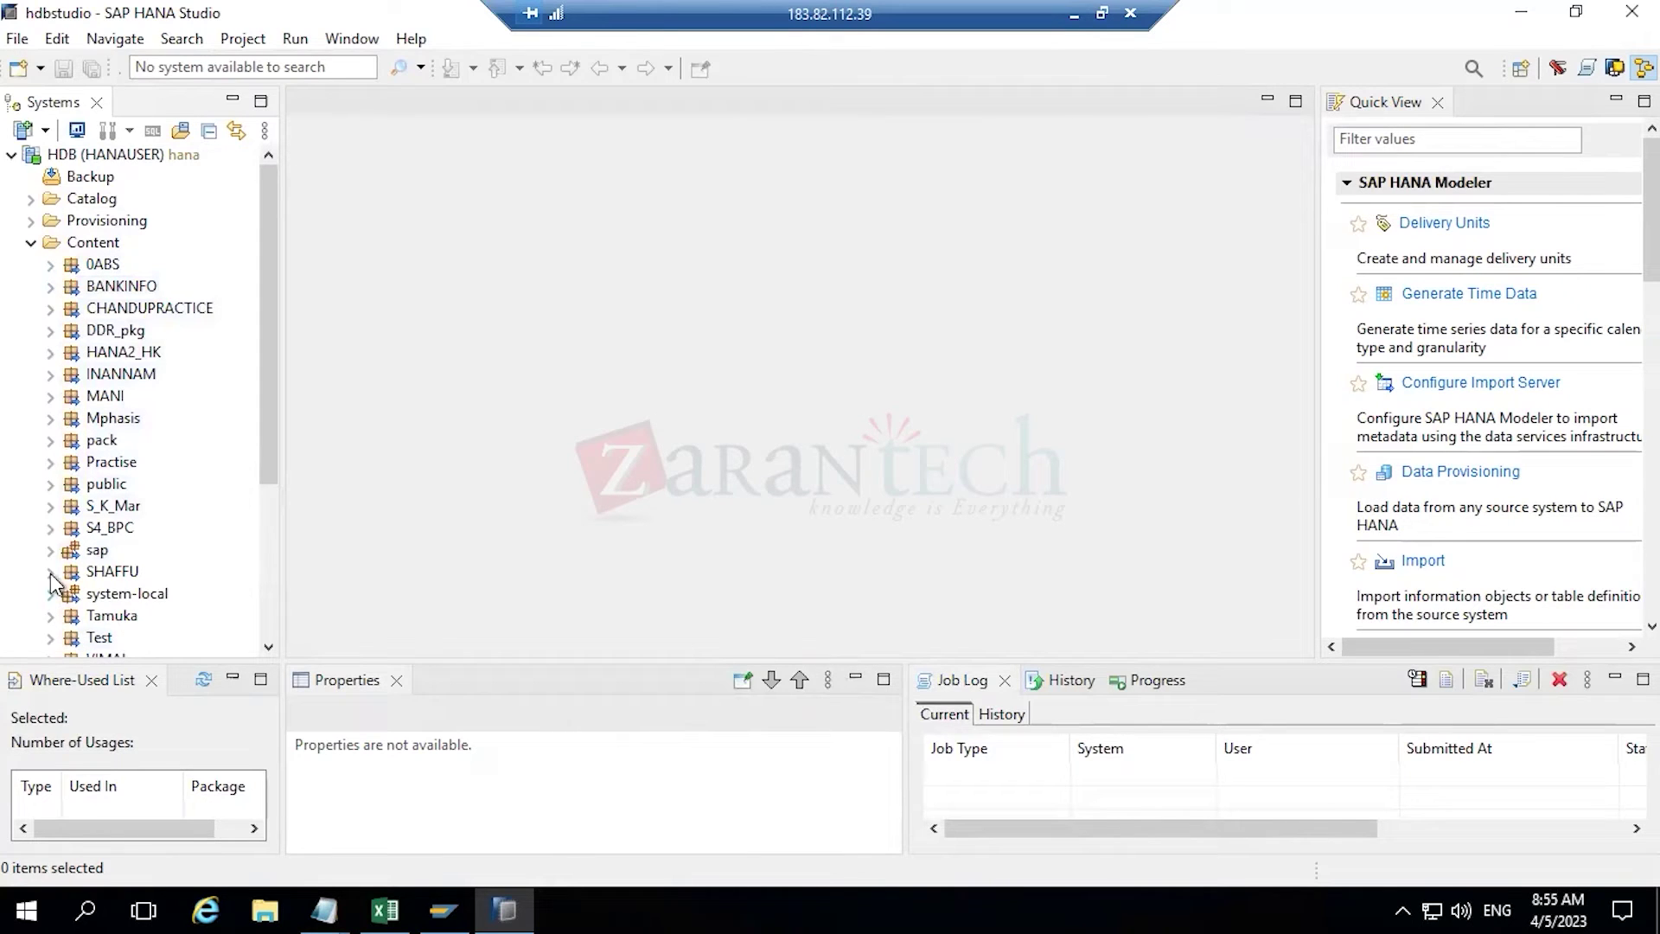
left_click(51, 309)
left_click(71, 331)
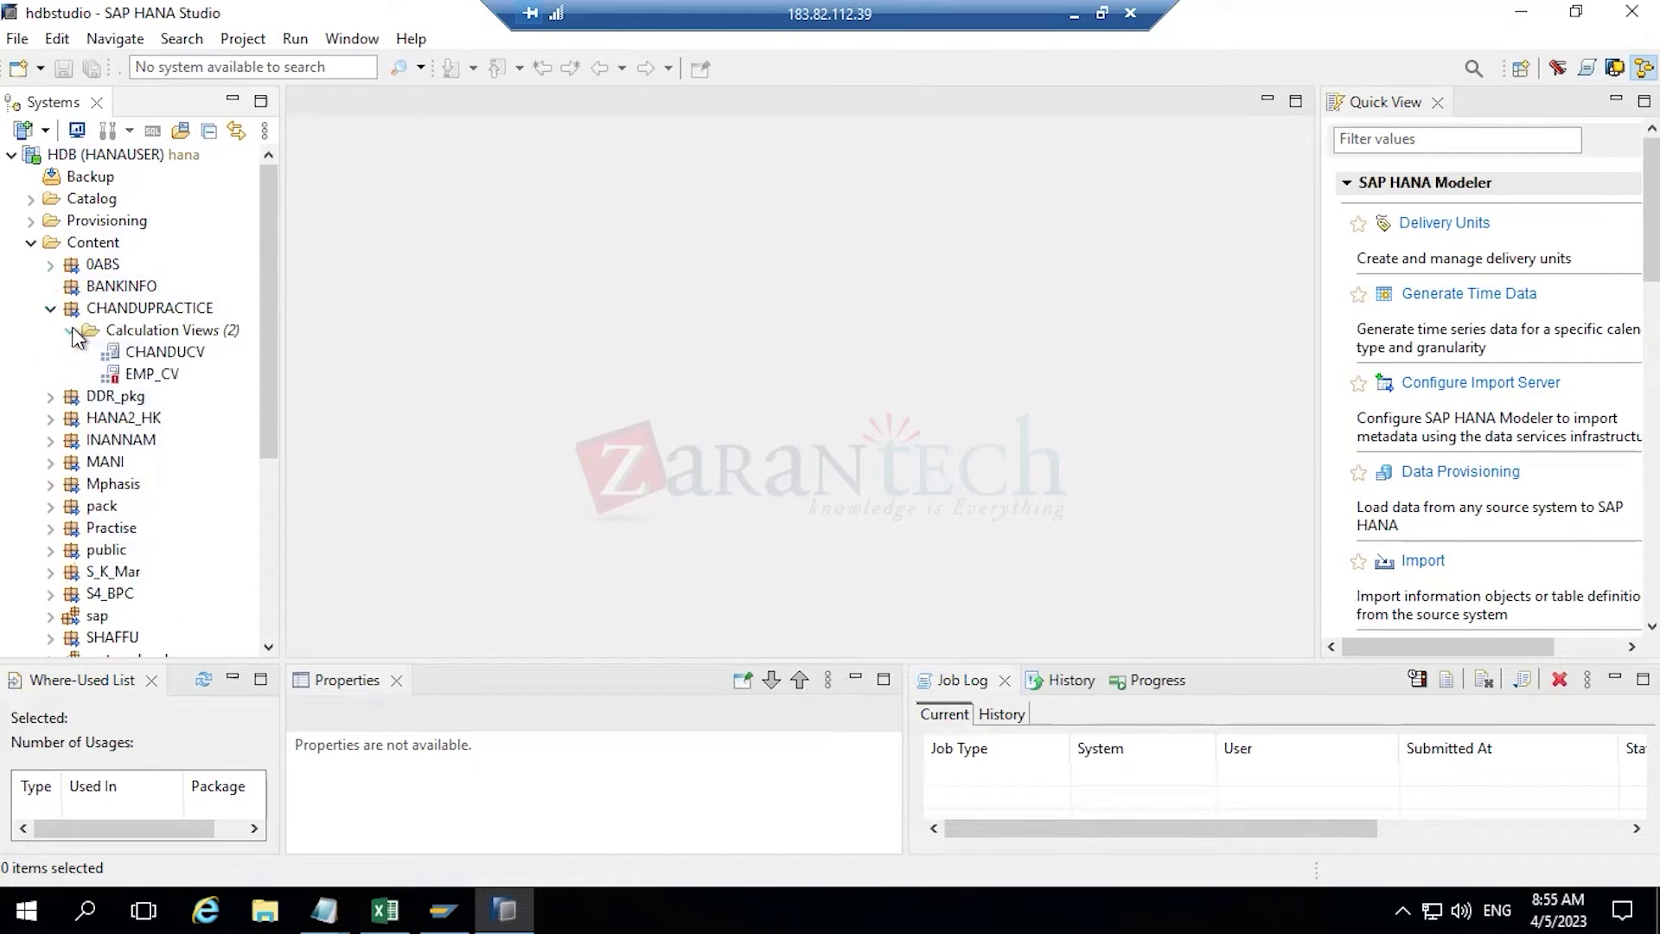
double_click(159, 353)
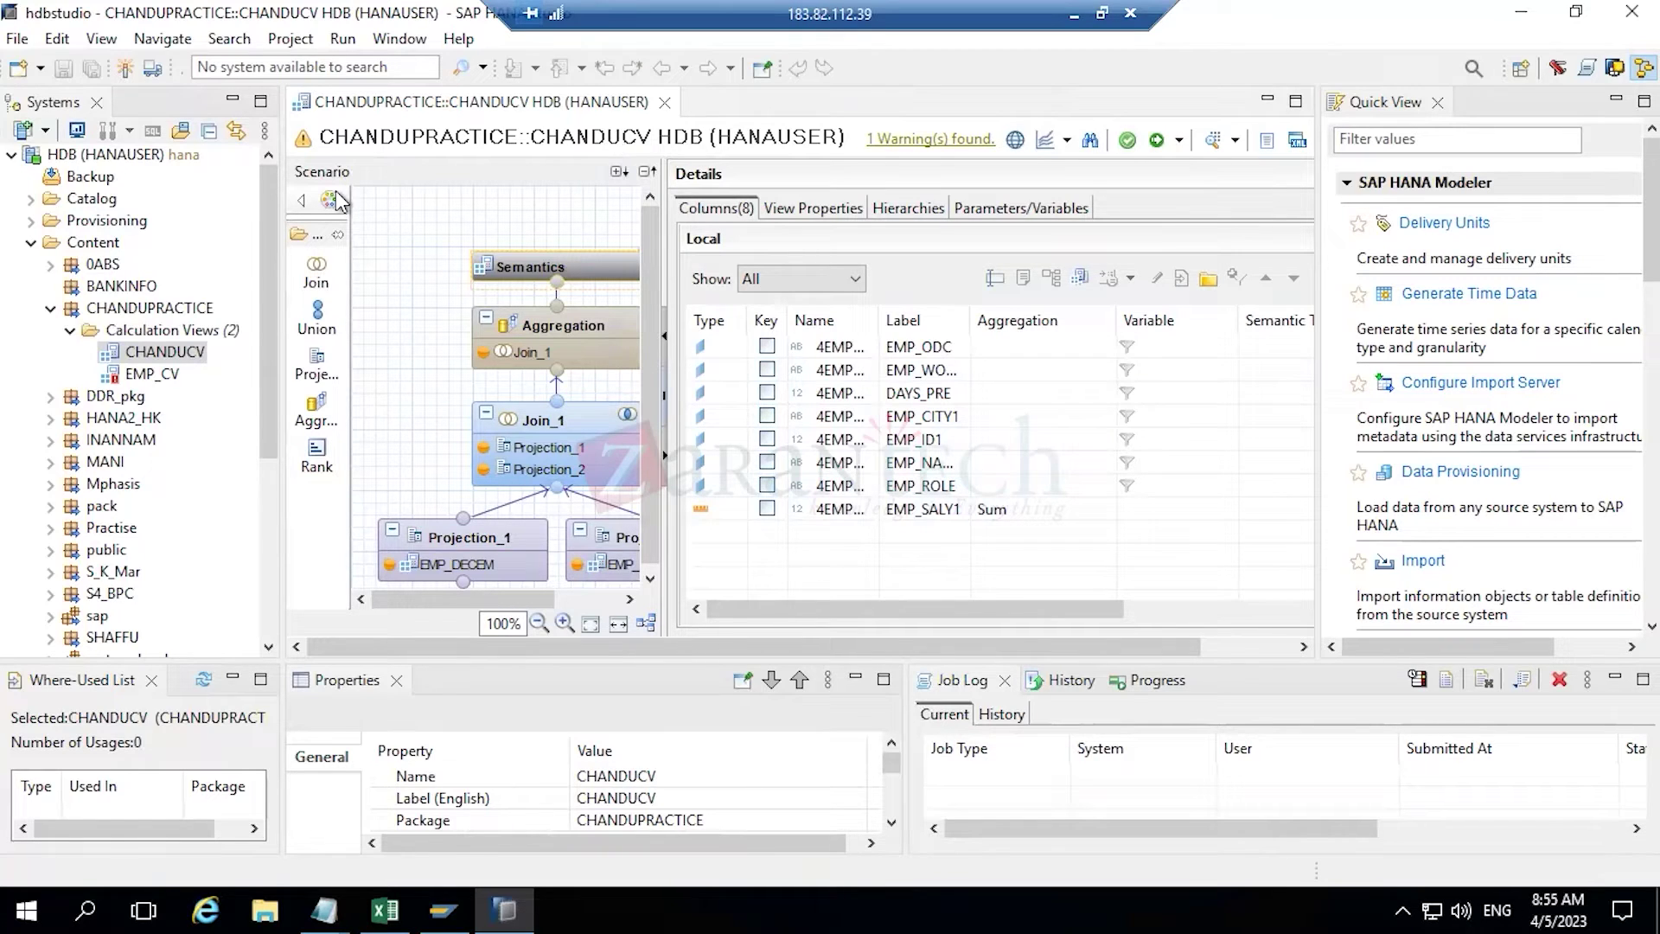
left_click(665, 103)
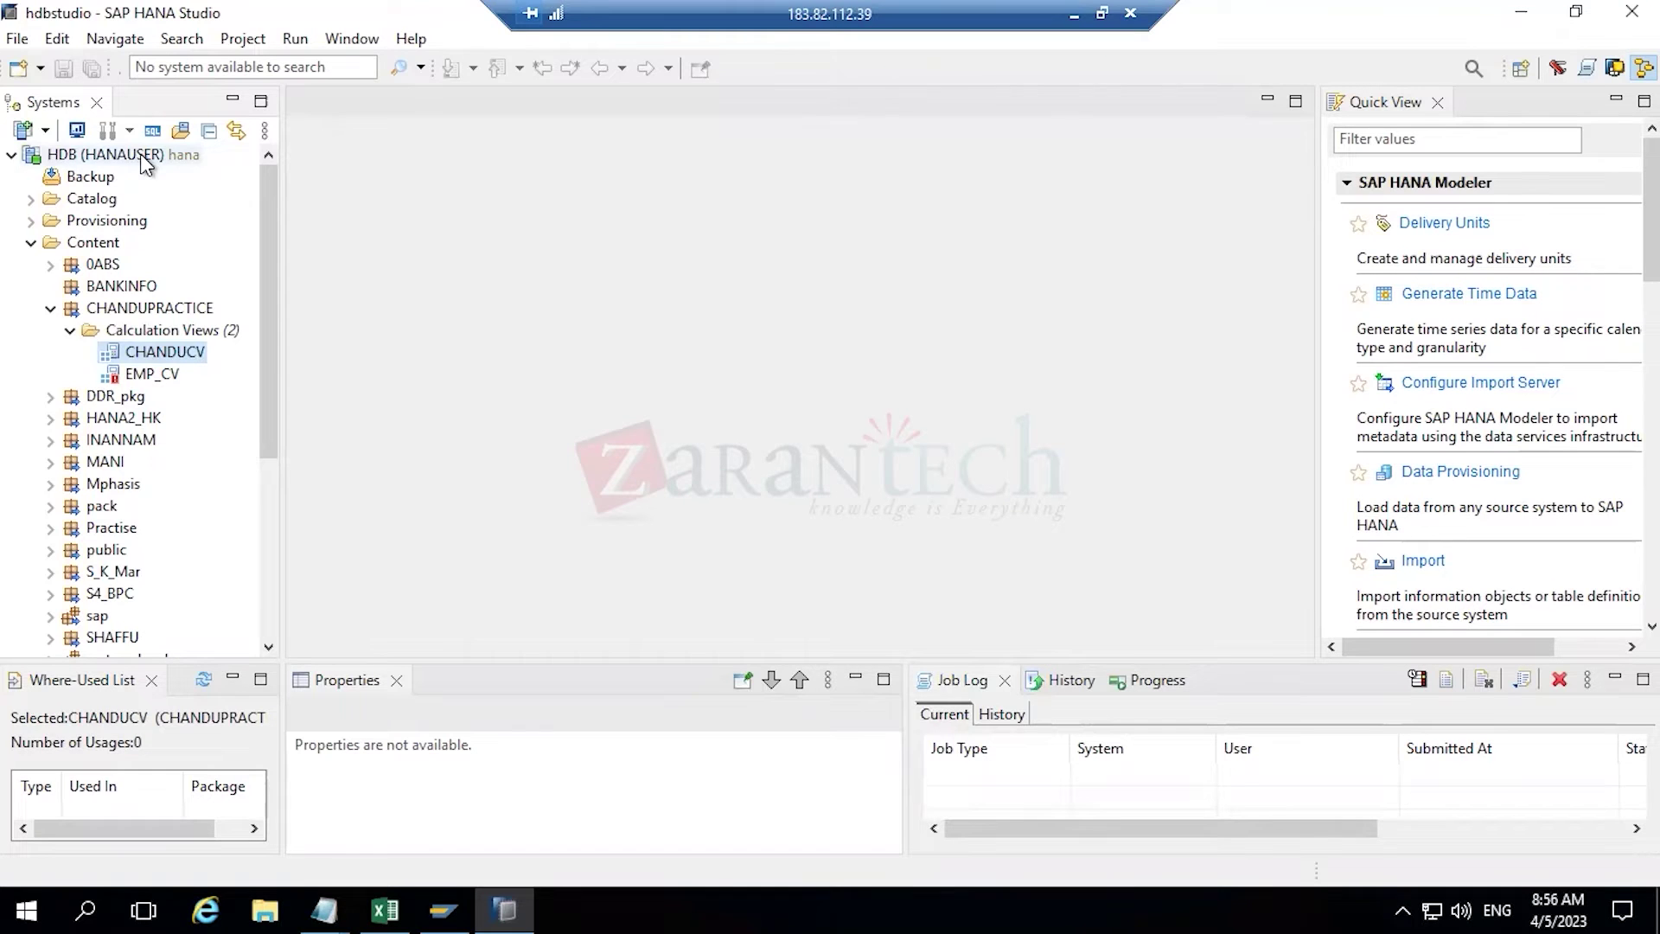
- Open the administration view of the HDB system and examine its configuration files and system overview
right_click(145, 162)
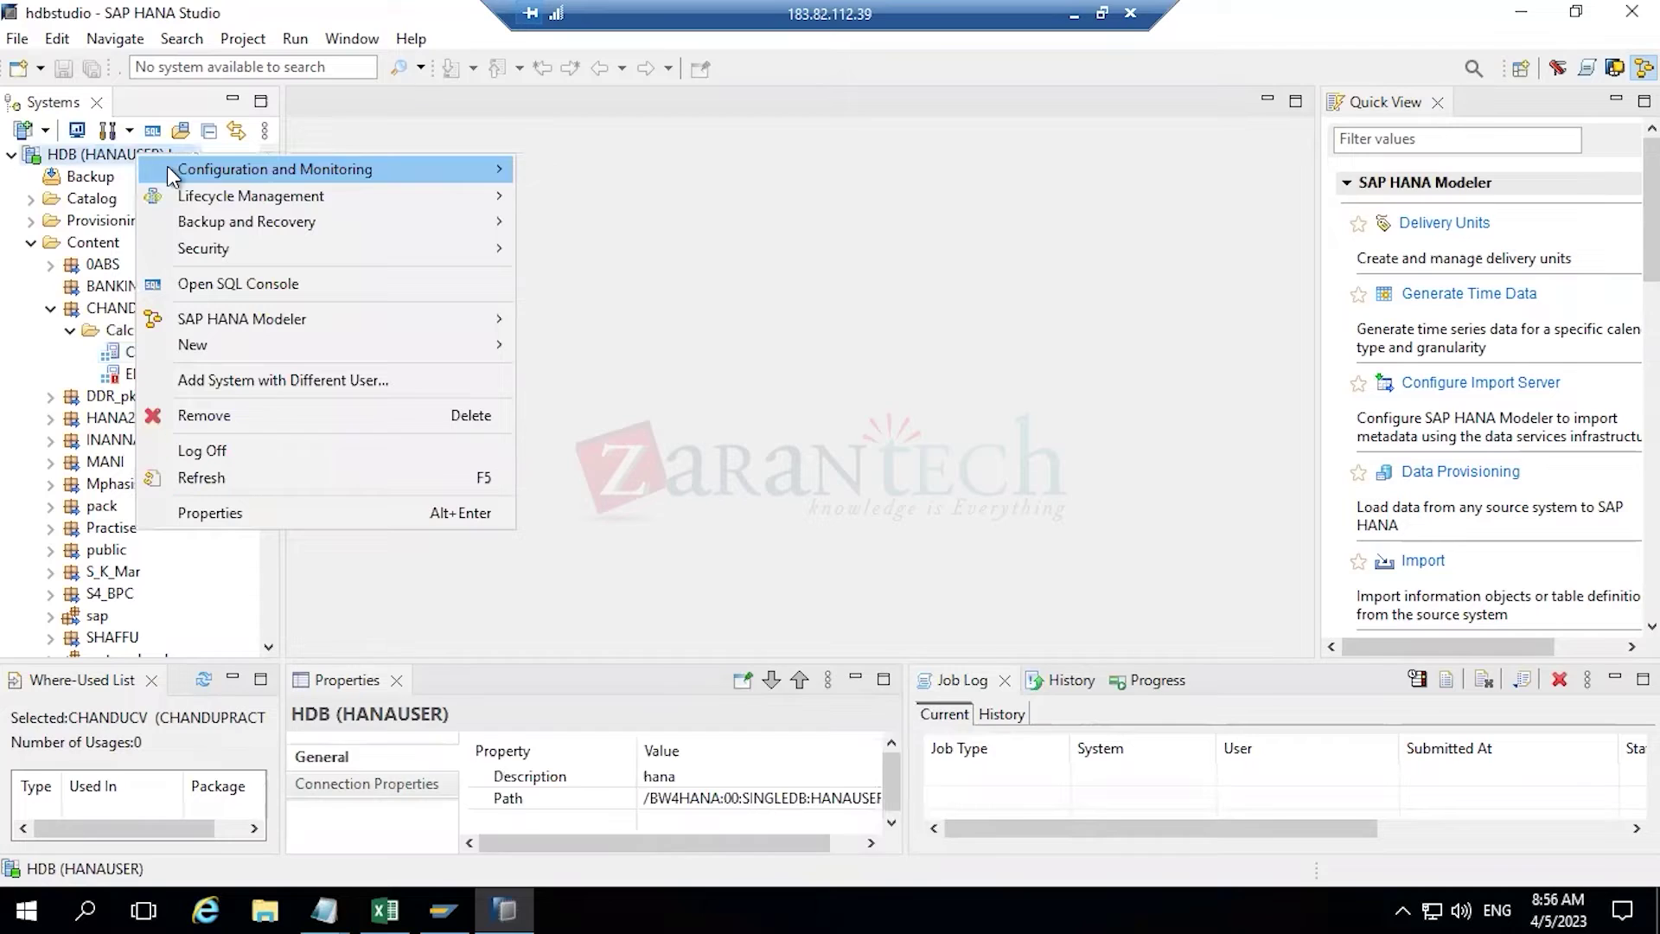
mouse_move(361, 169)
left_click(531, 171)
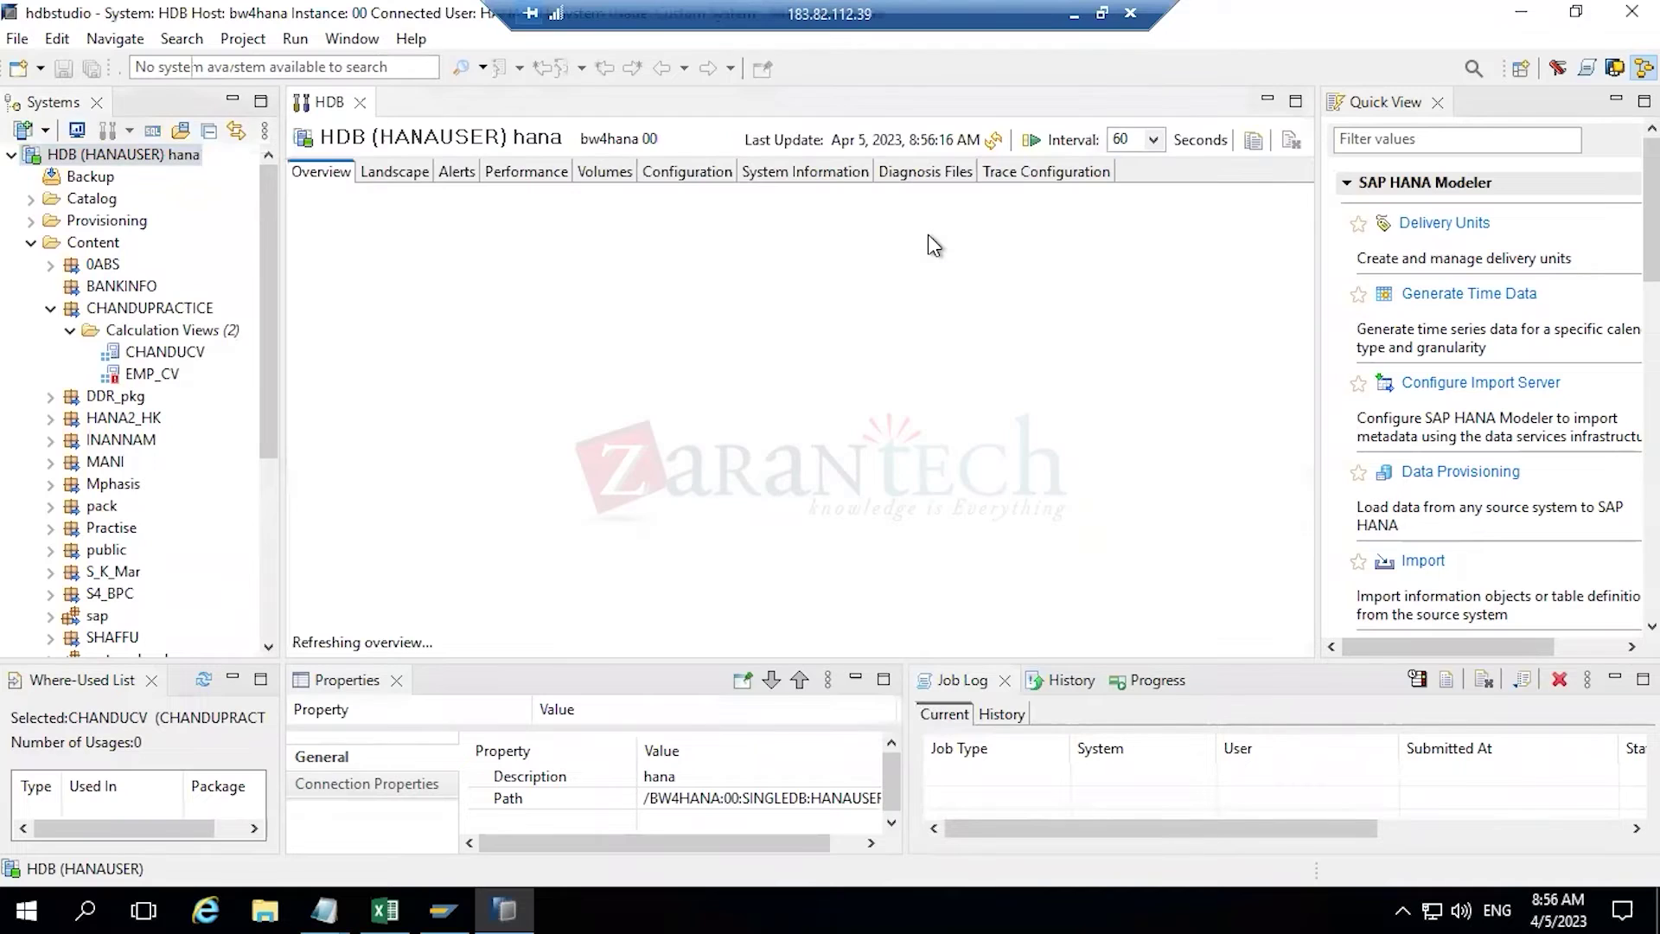
left_click(669, 179)
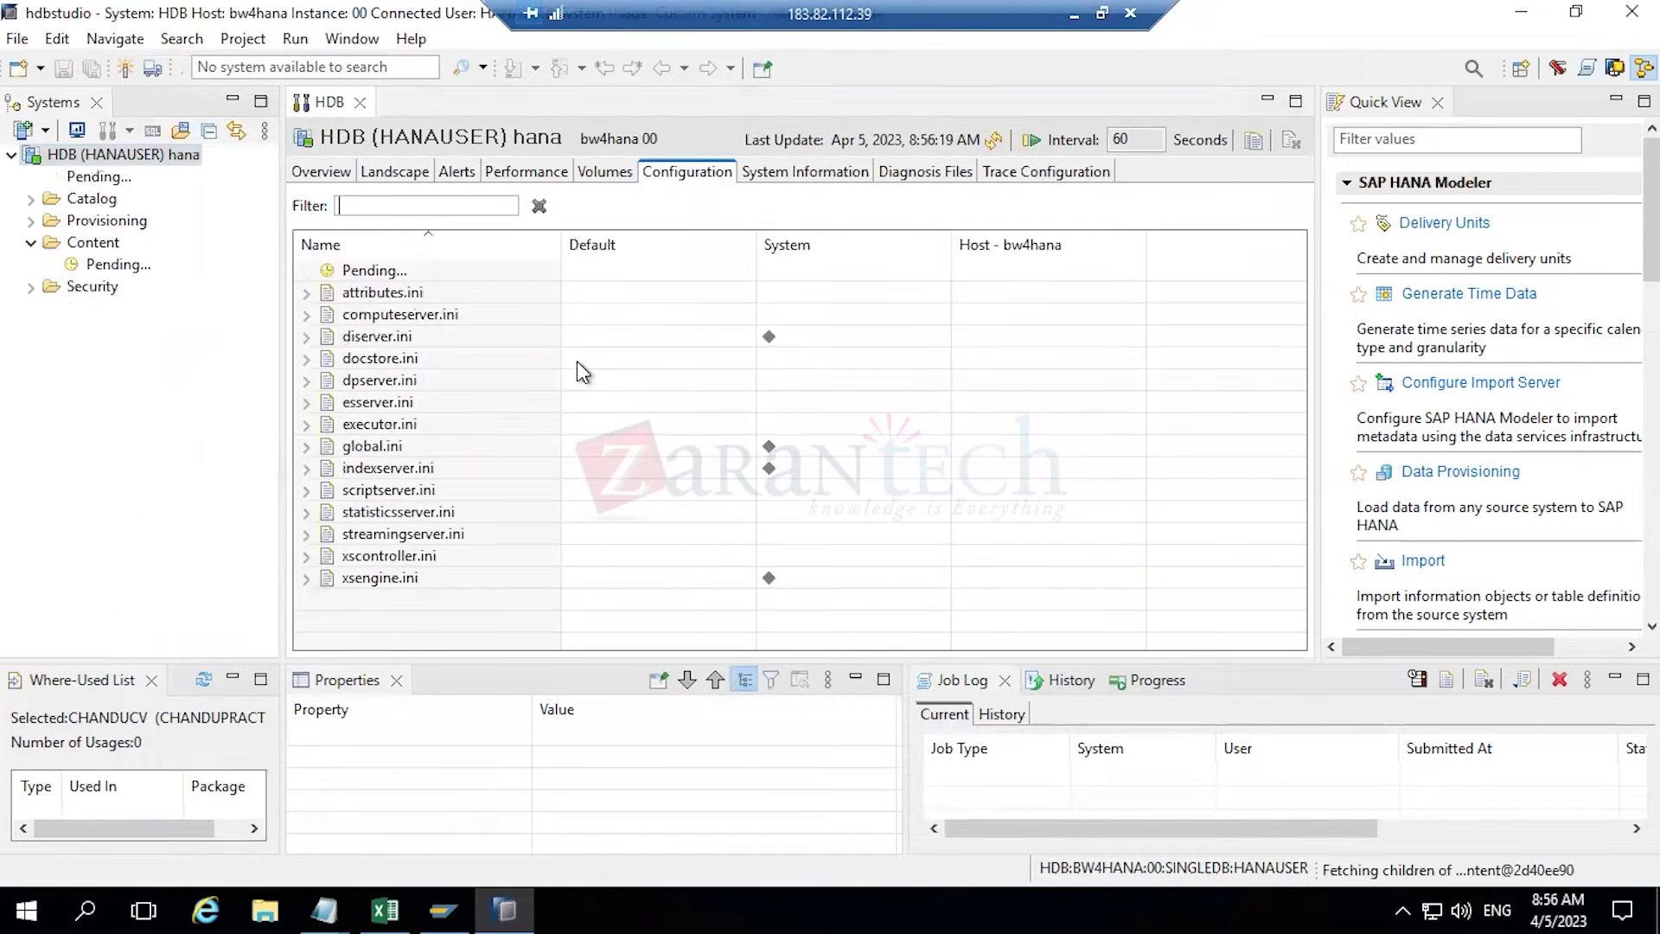
left_click(323, 173)
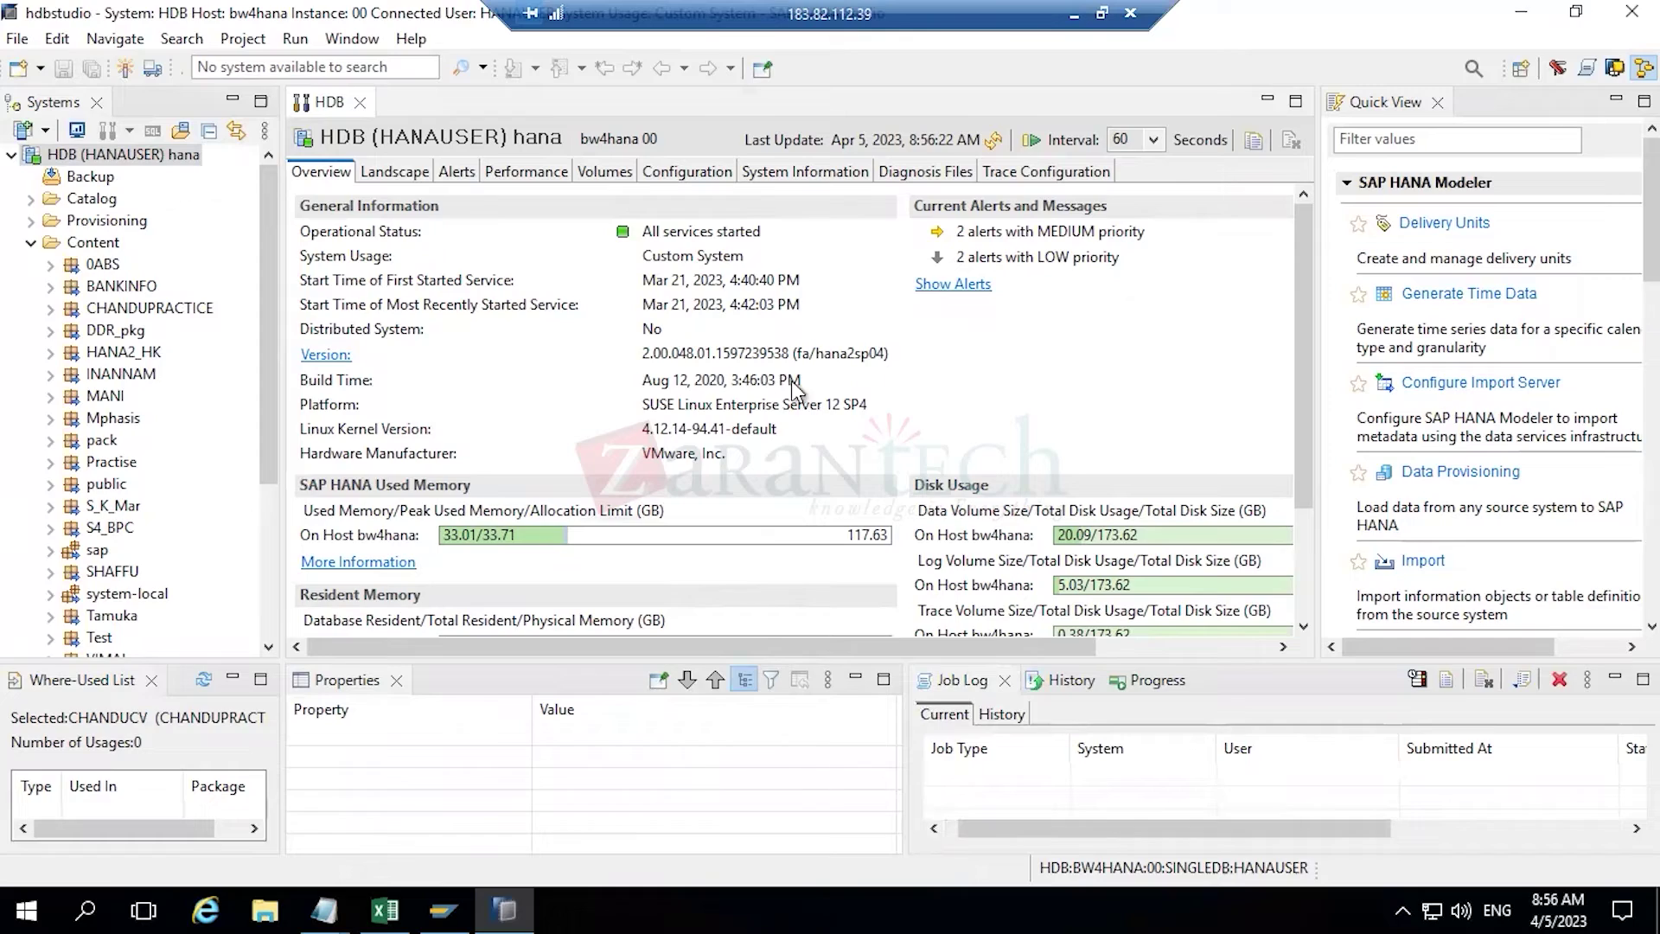
- Return to Excel and create the HDB connection with the details entered
key("alt+Tab")
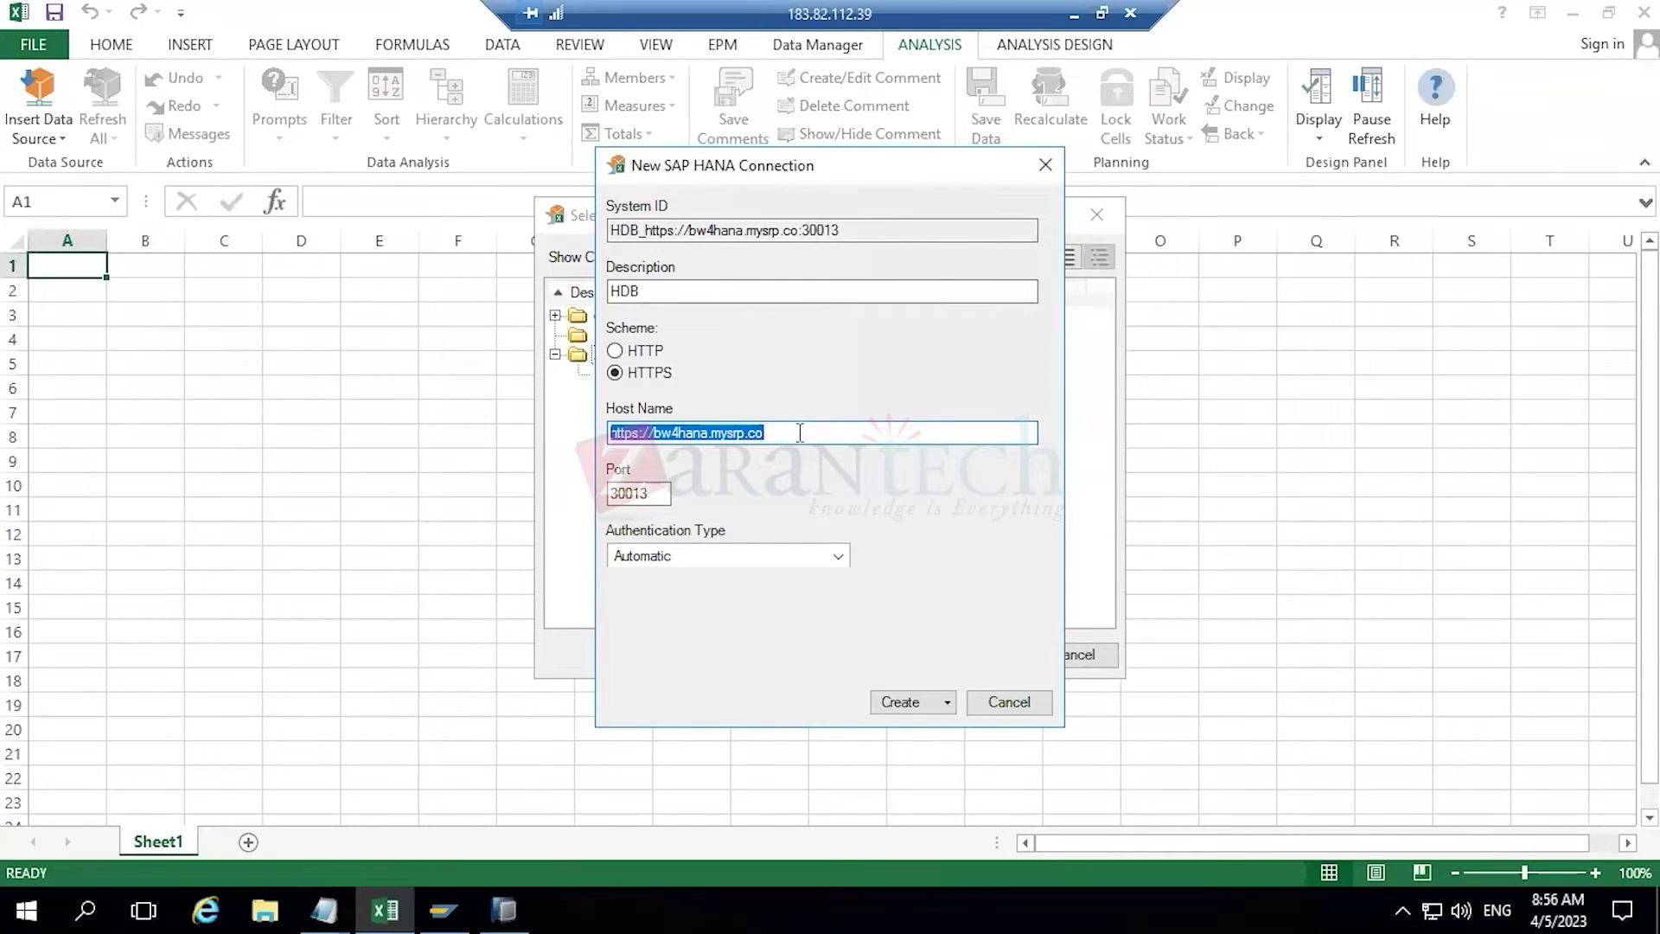
left_click(401, 893)
left_click(903, 702)
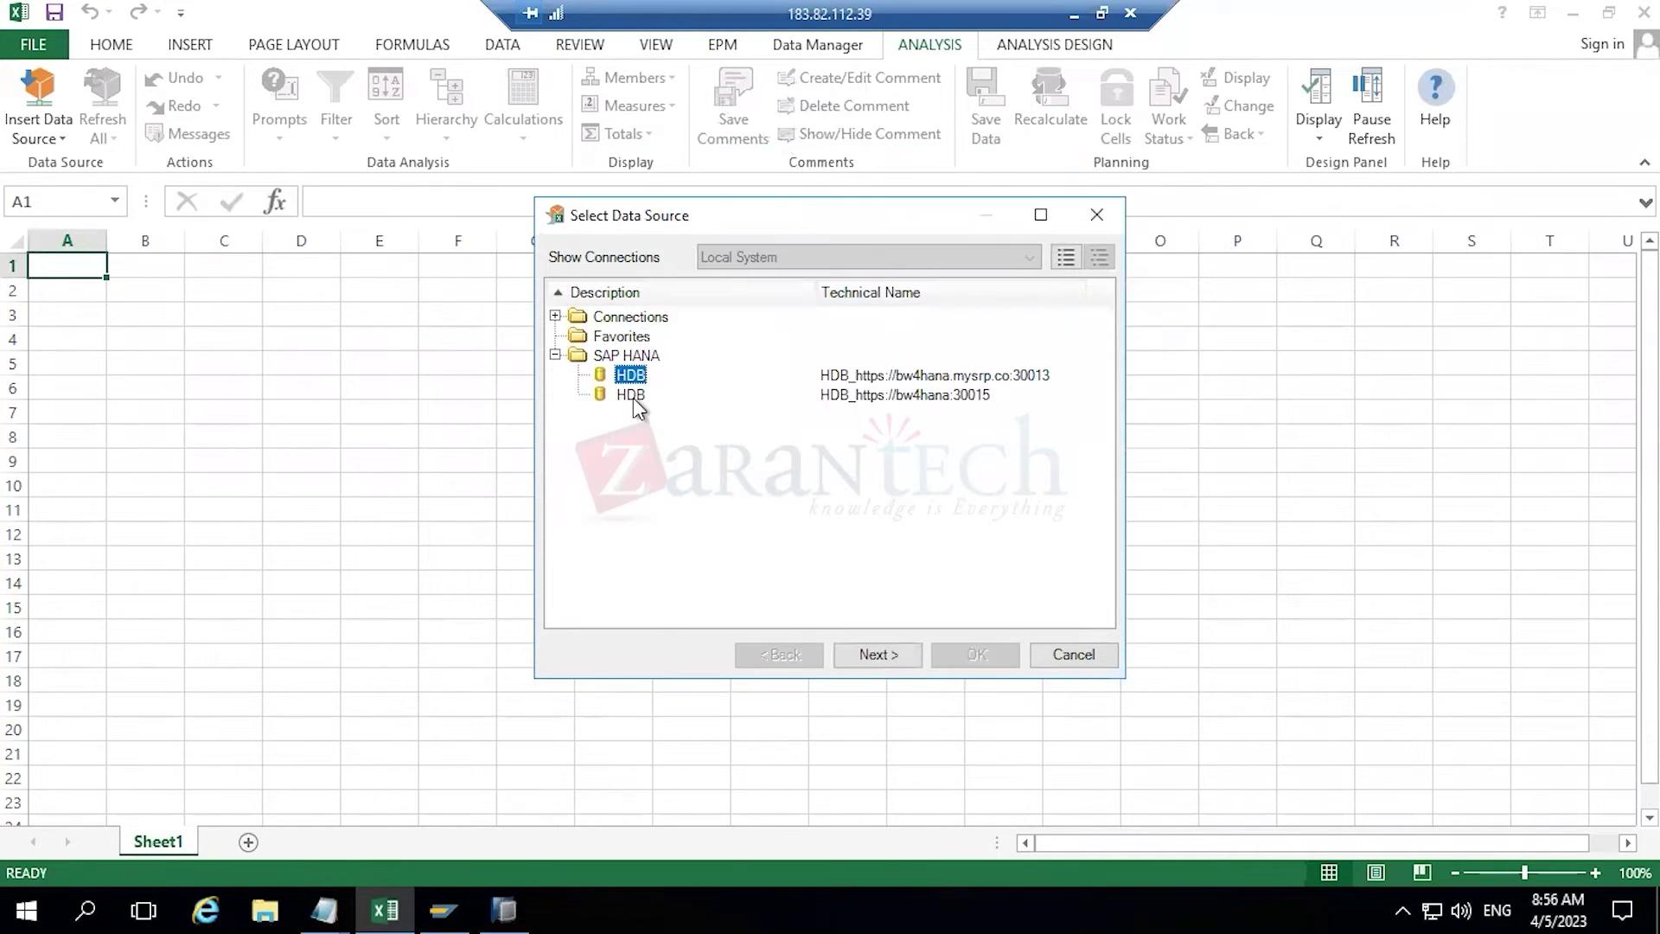
- Try to connect to the HDB connection on port 30013 despite the security warning, cancel its logon, and refresh the connection
double_click(630, 375)
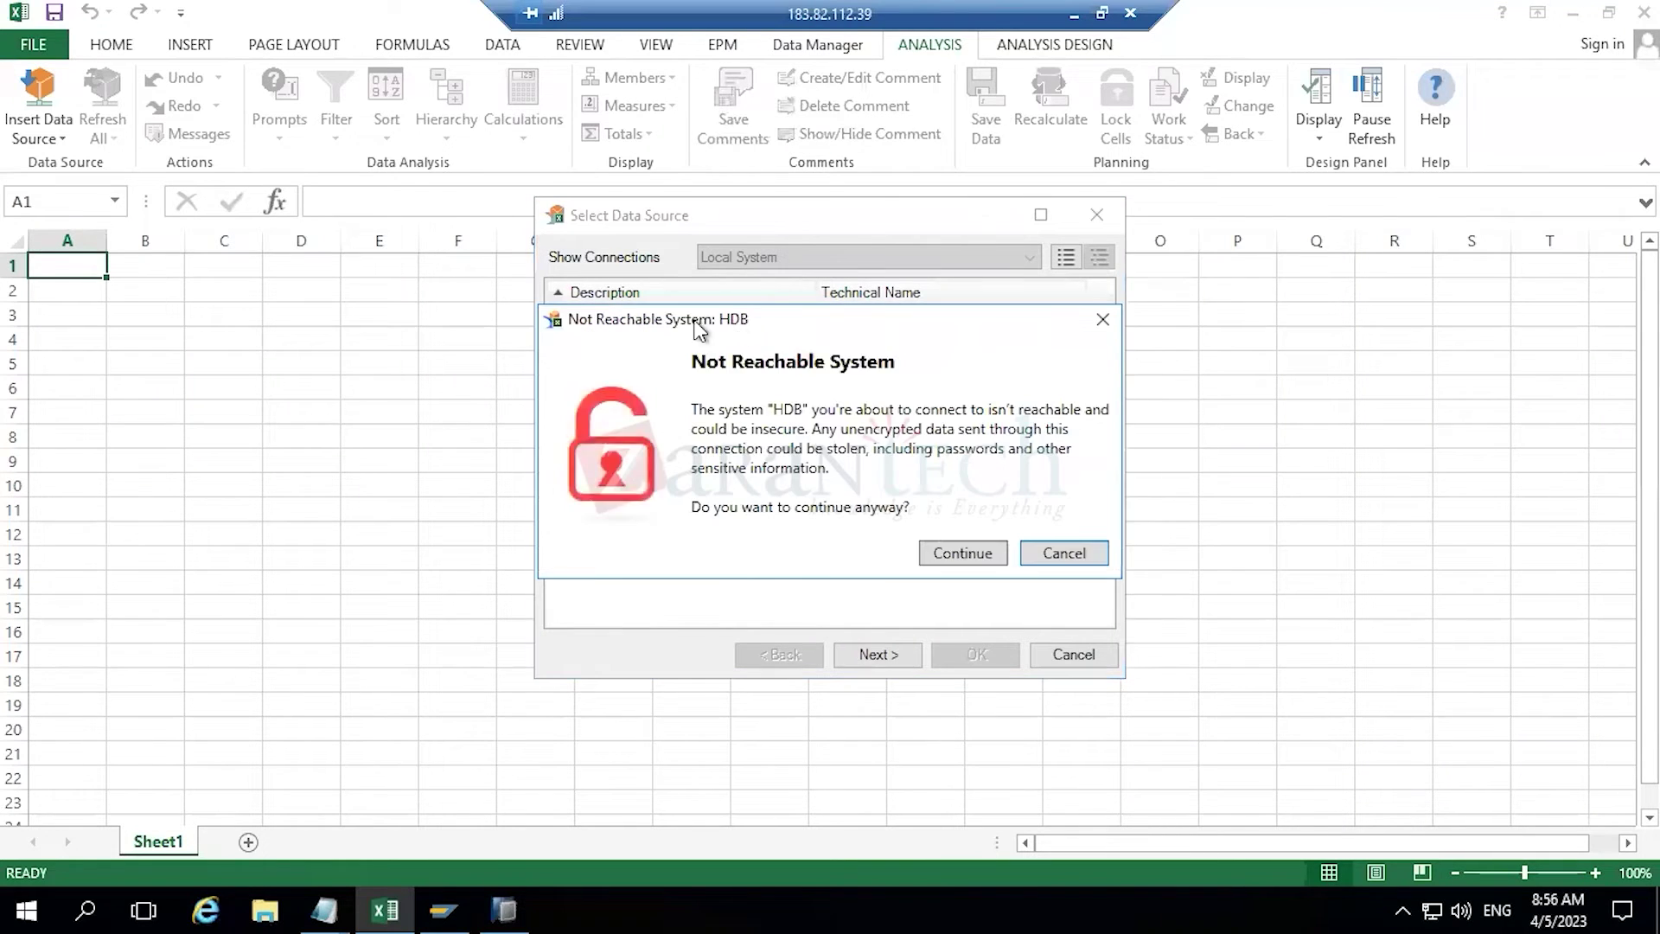
left_click(942, 559)
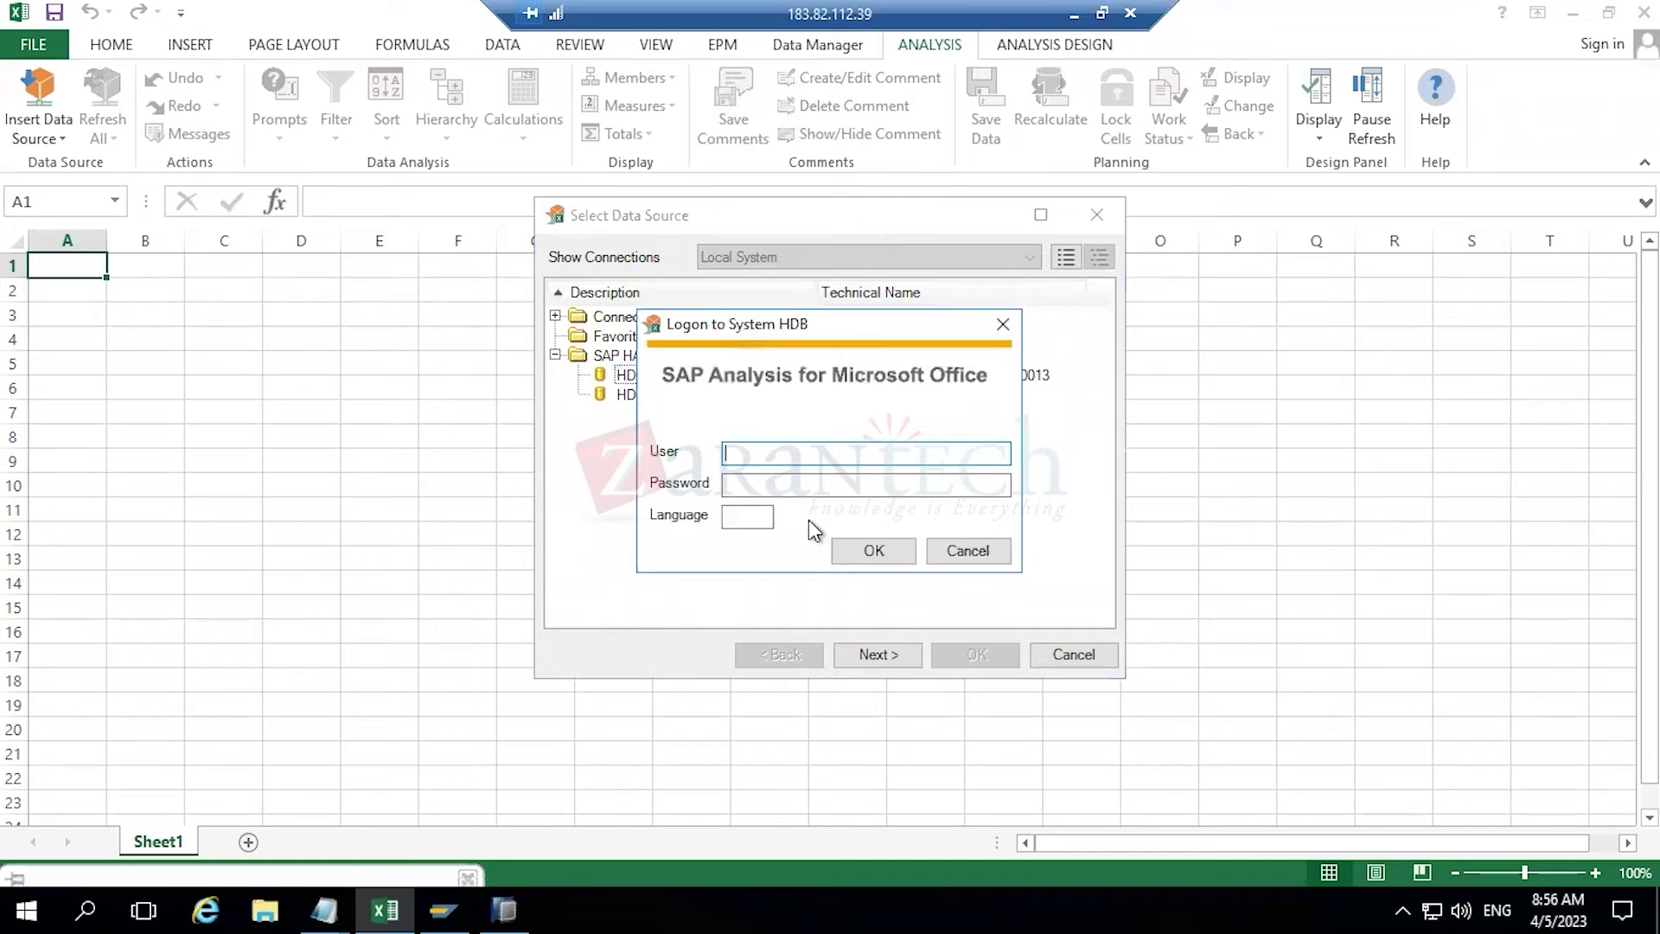
left_click(468, 768)
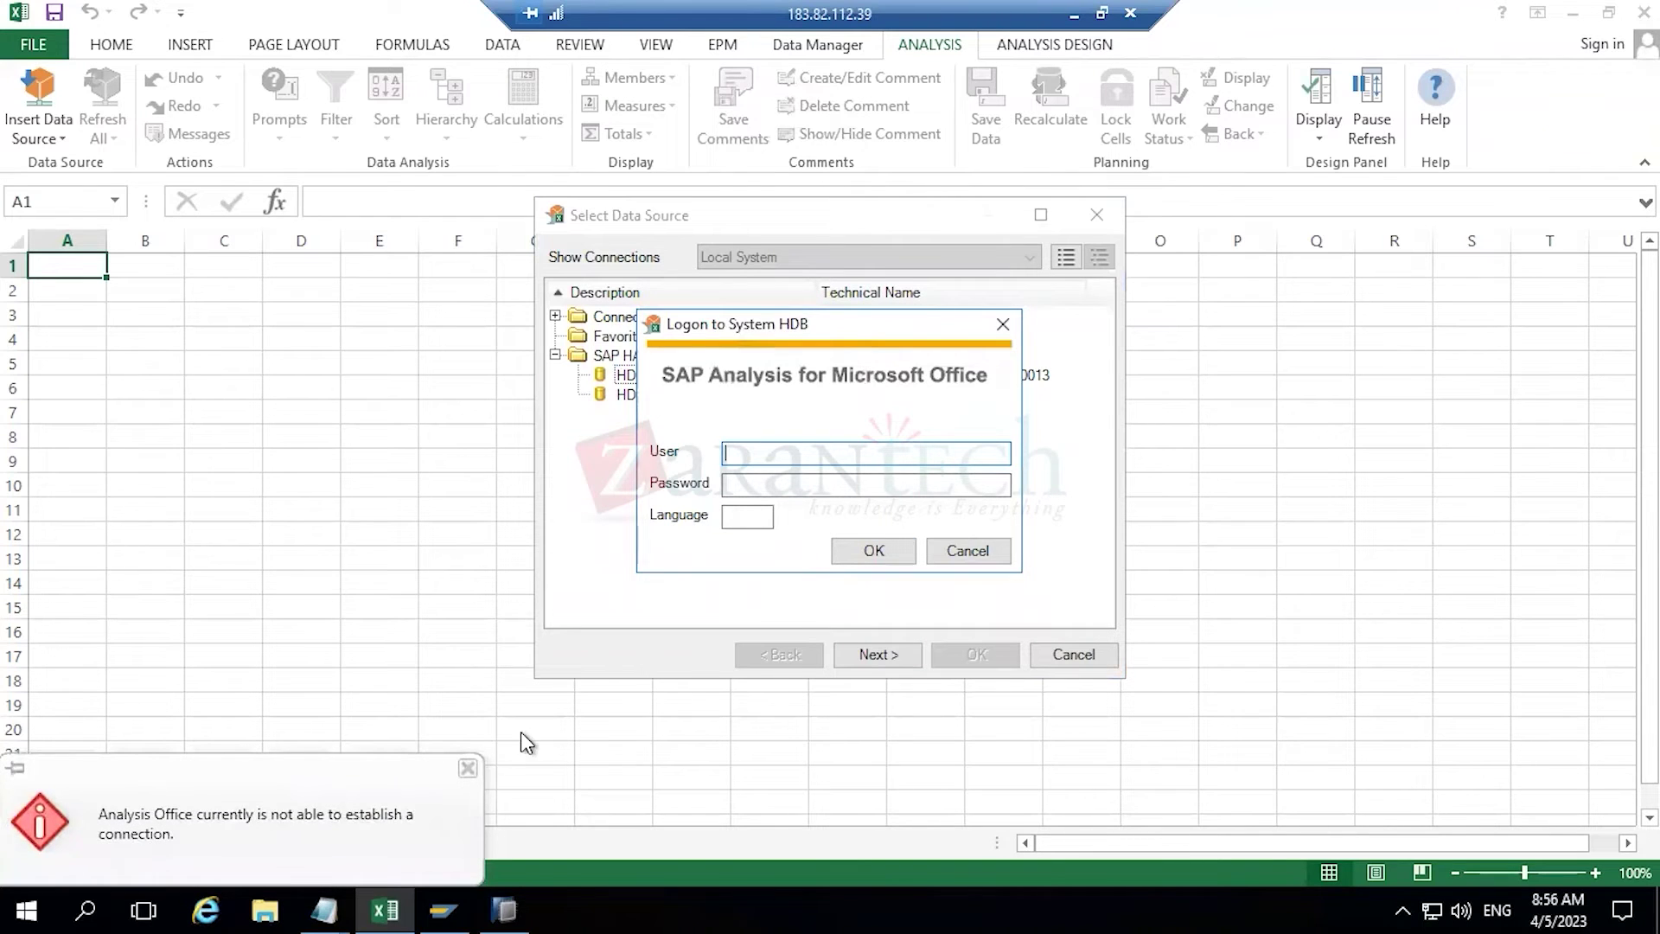
left_click(984, 554)
right_click(631, 377)
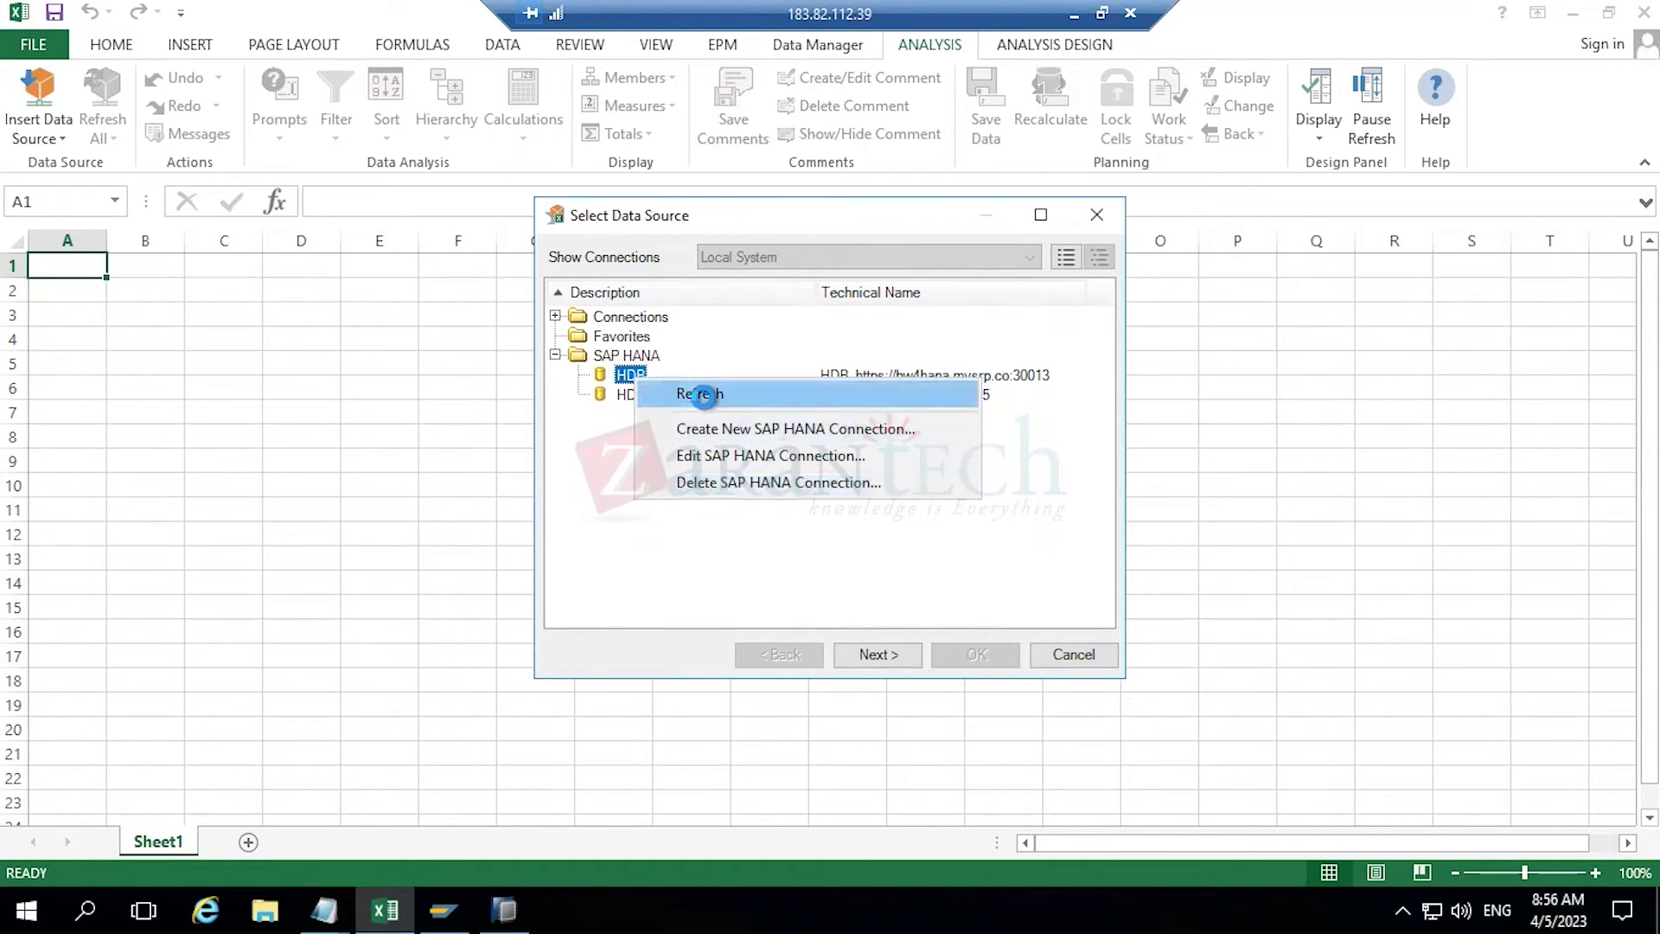
left_click(705, 393)
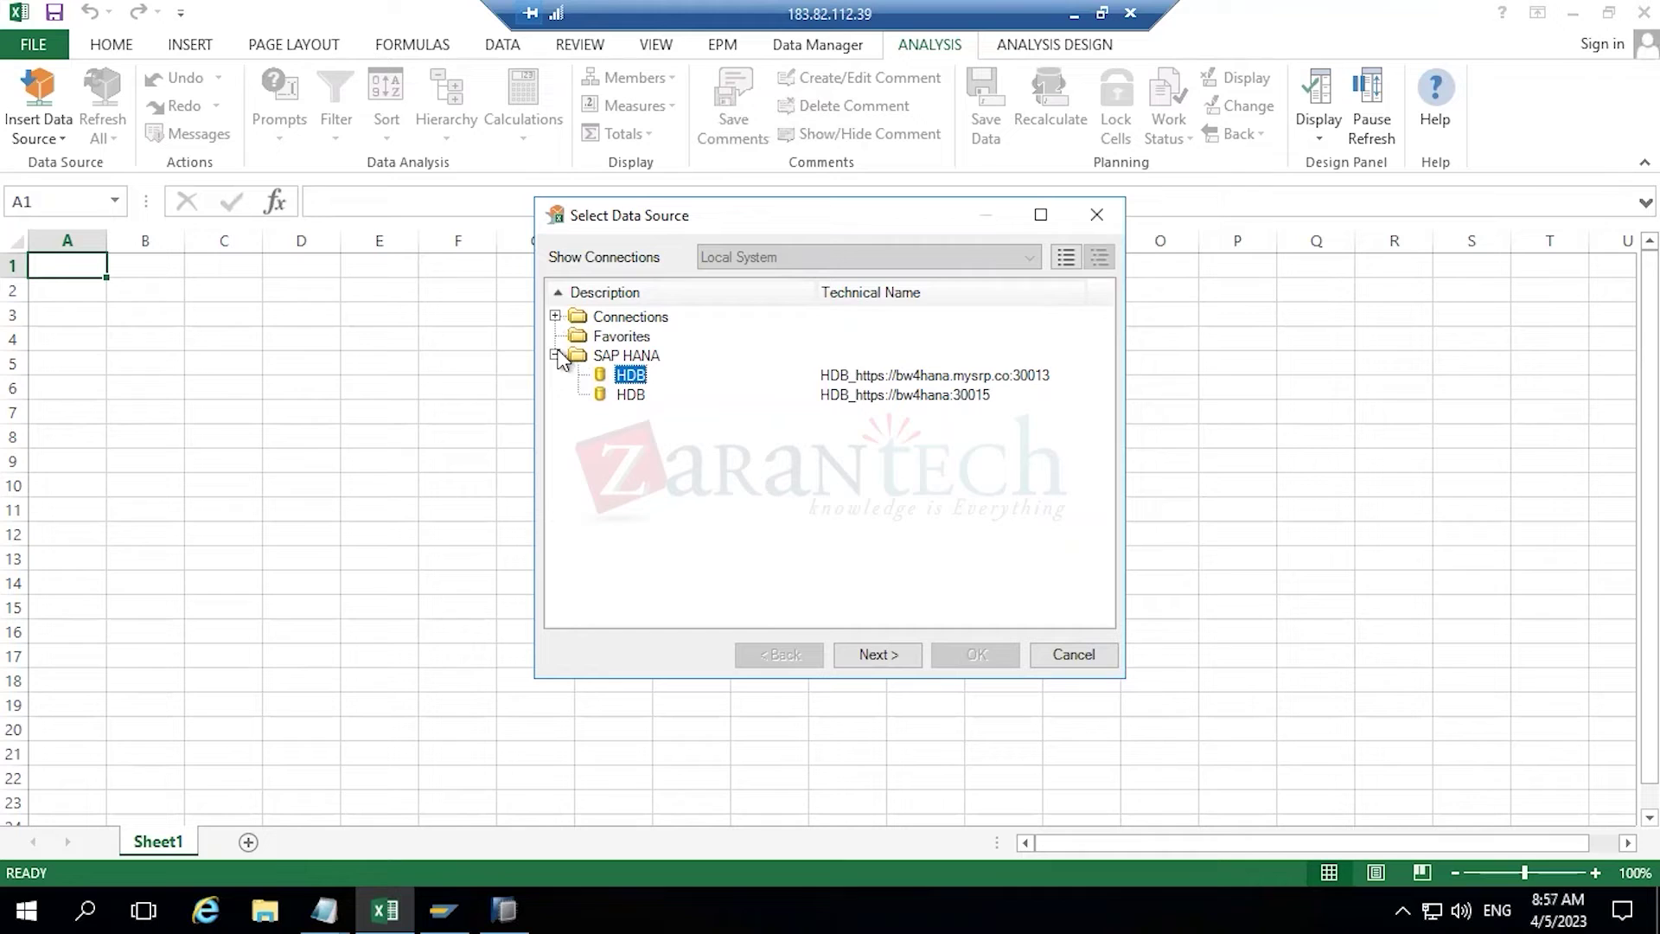
- Expand the Connections folder and delete the SAP HANA connection for bw4hana.mysrp.co on port 30013
left_click(556, 316)
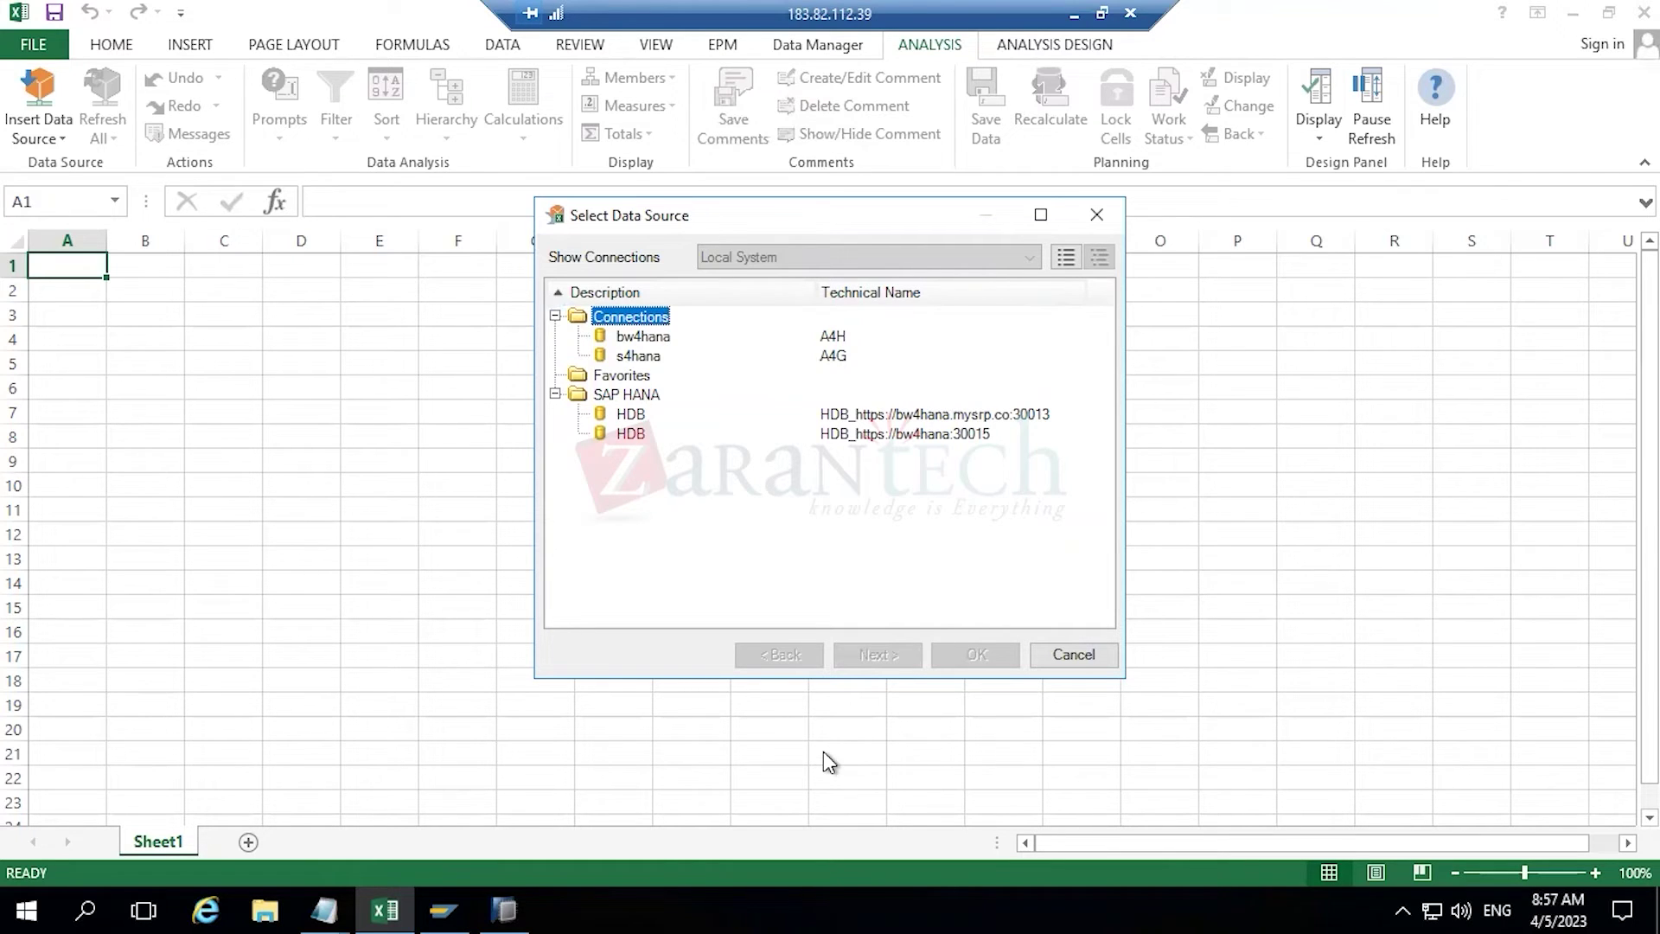
left_click(638, 356)
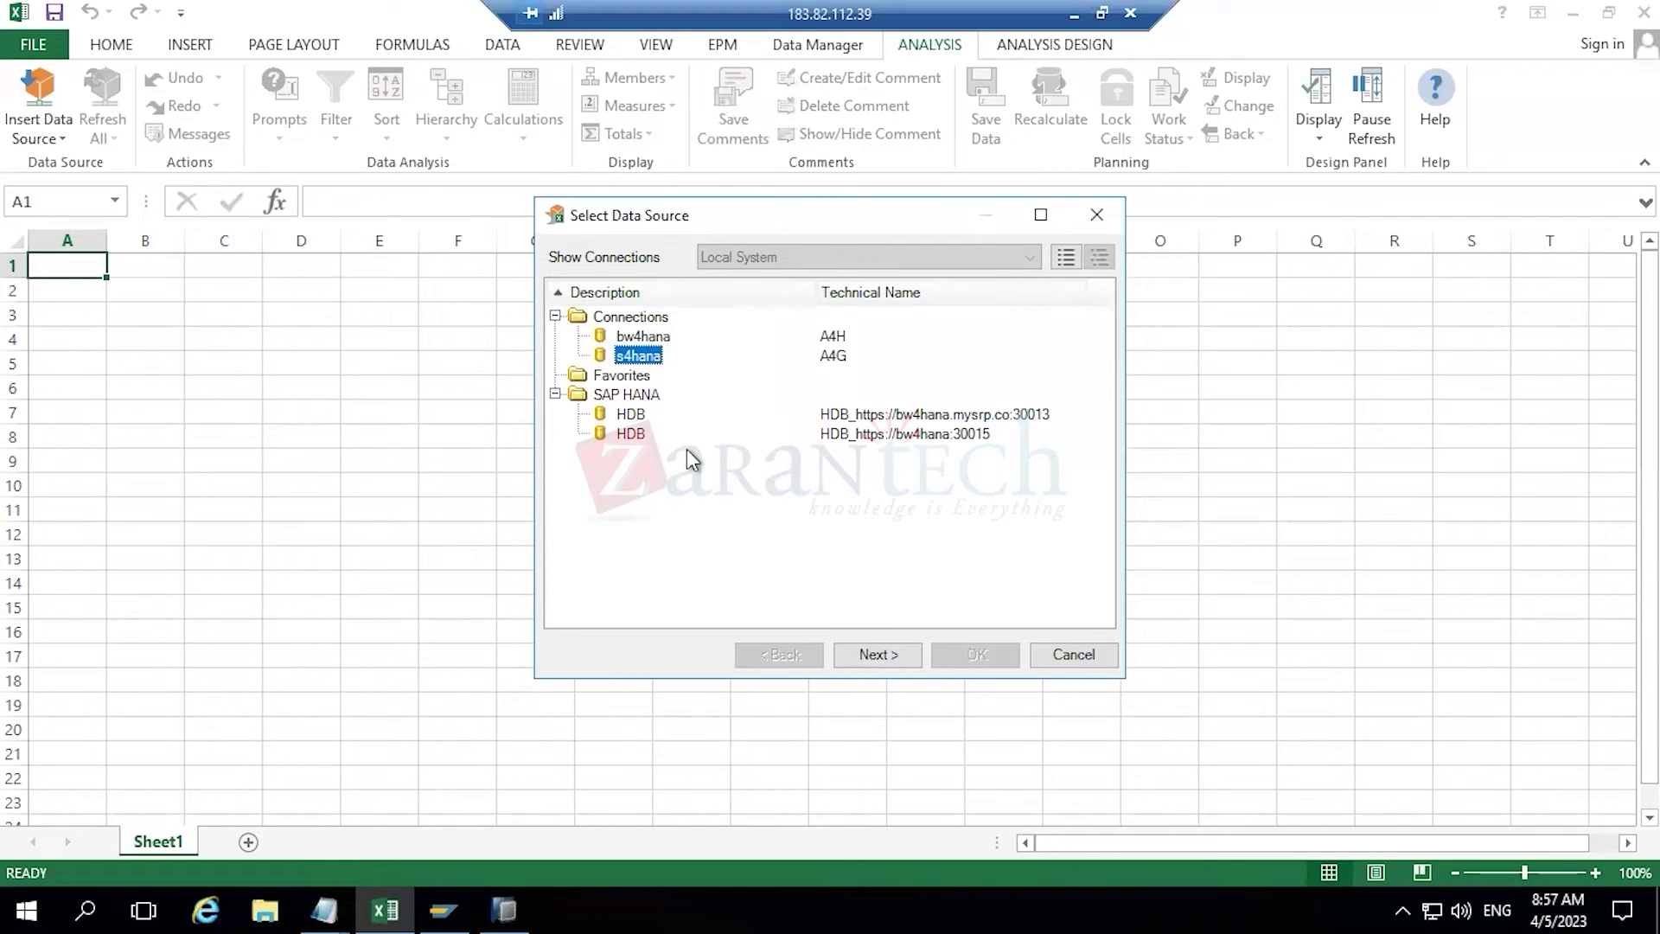
right_click(642, 414)
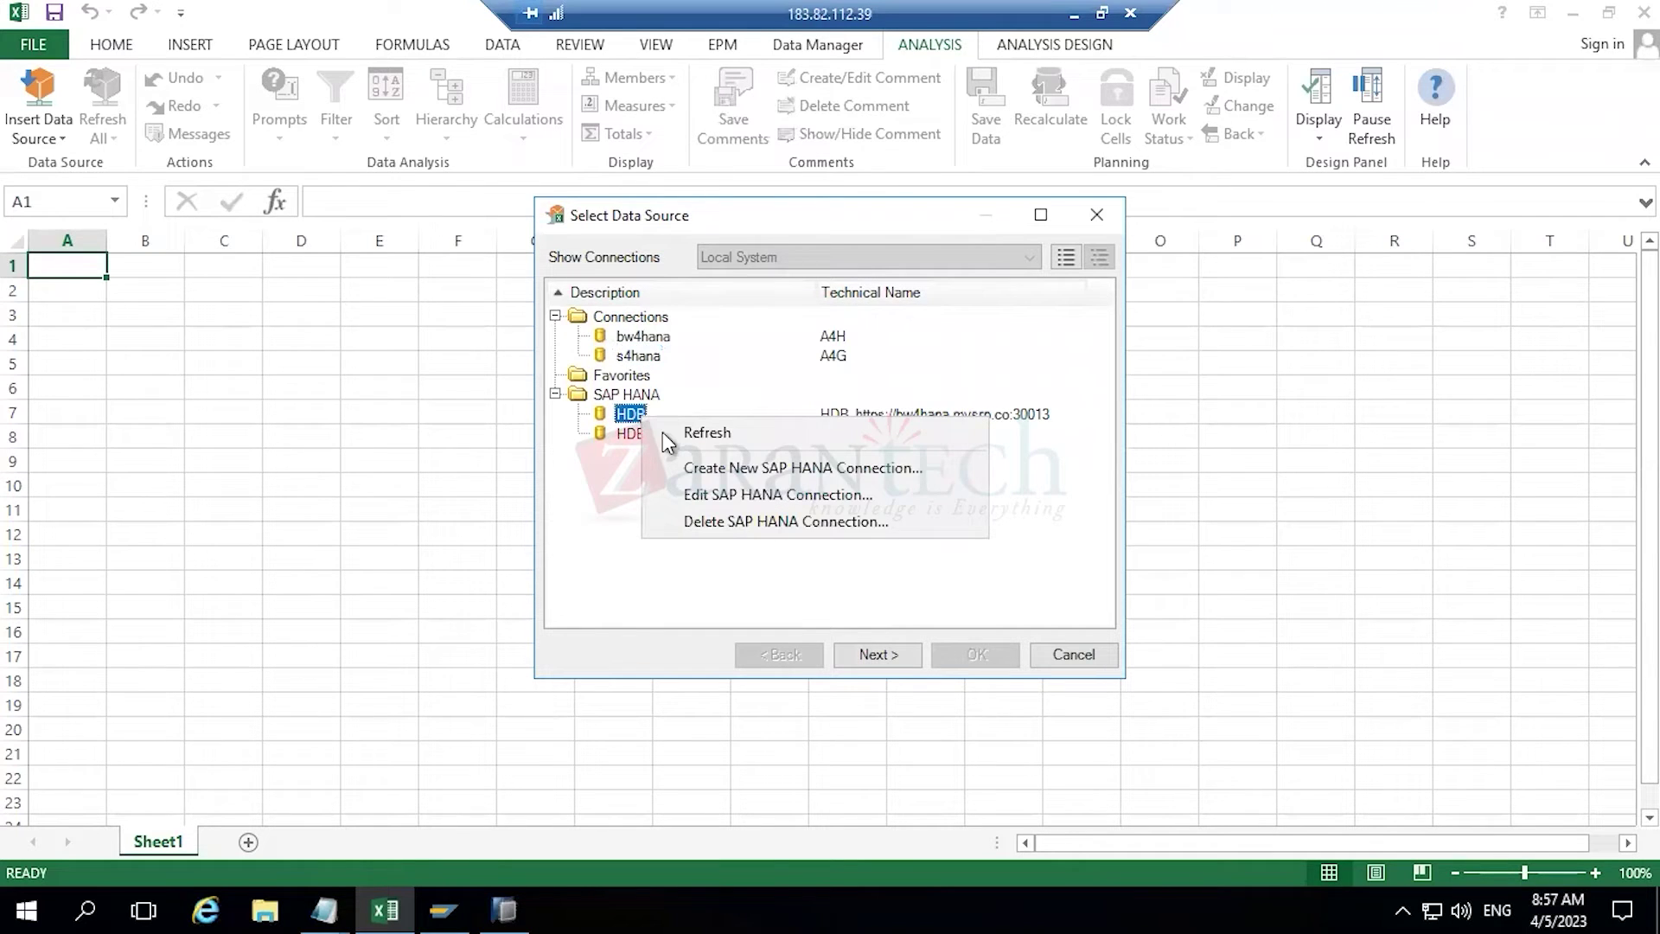
left_click(755, 522)
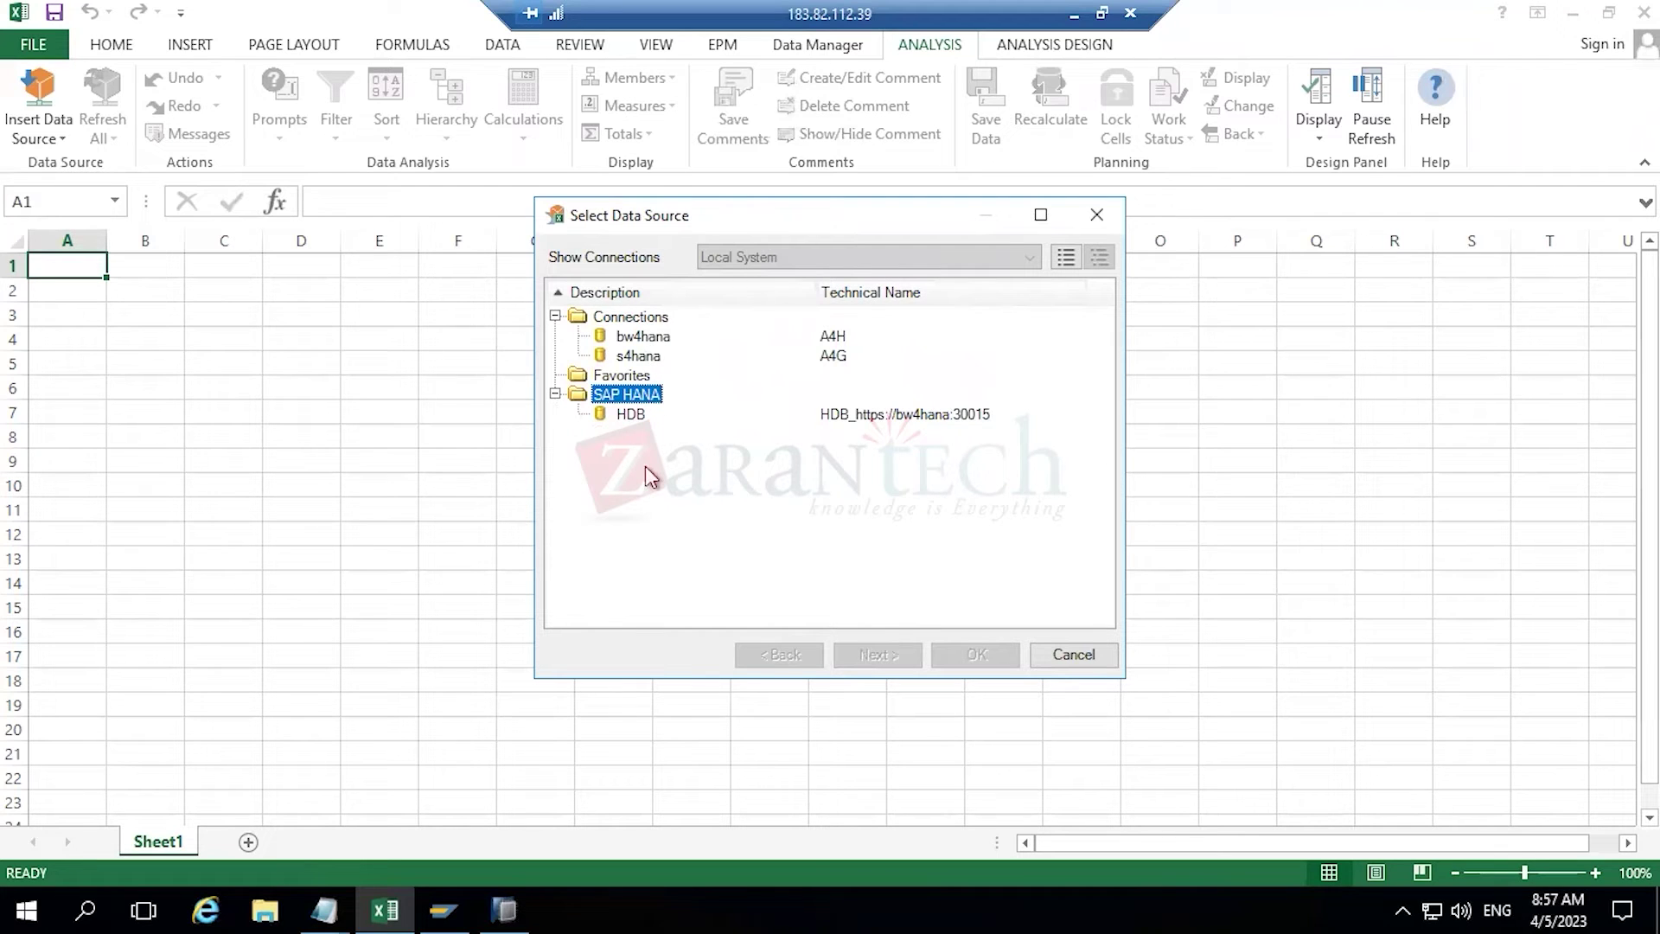
- Close the data source selection, and review the Analysis messages about the connection attempt
left_click(1098, 213)
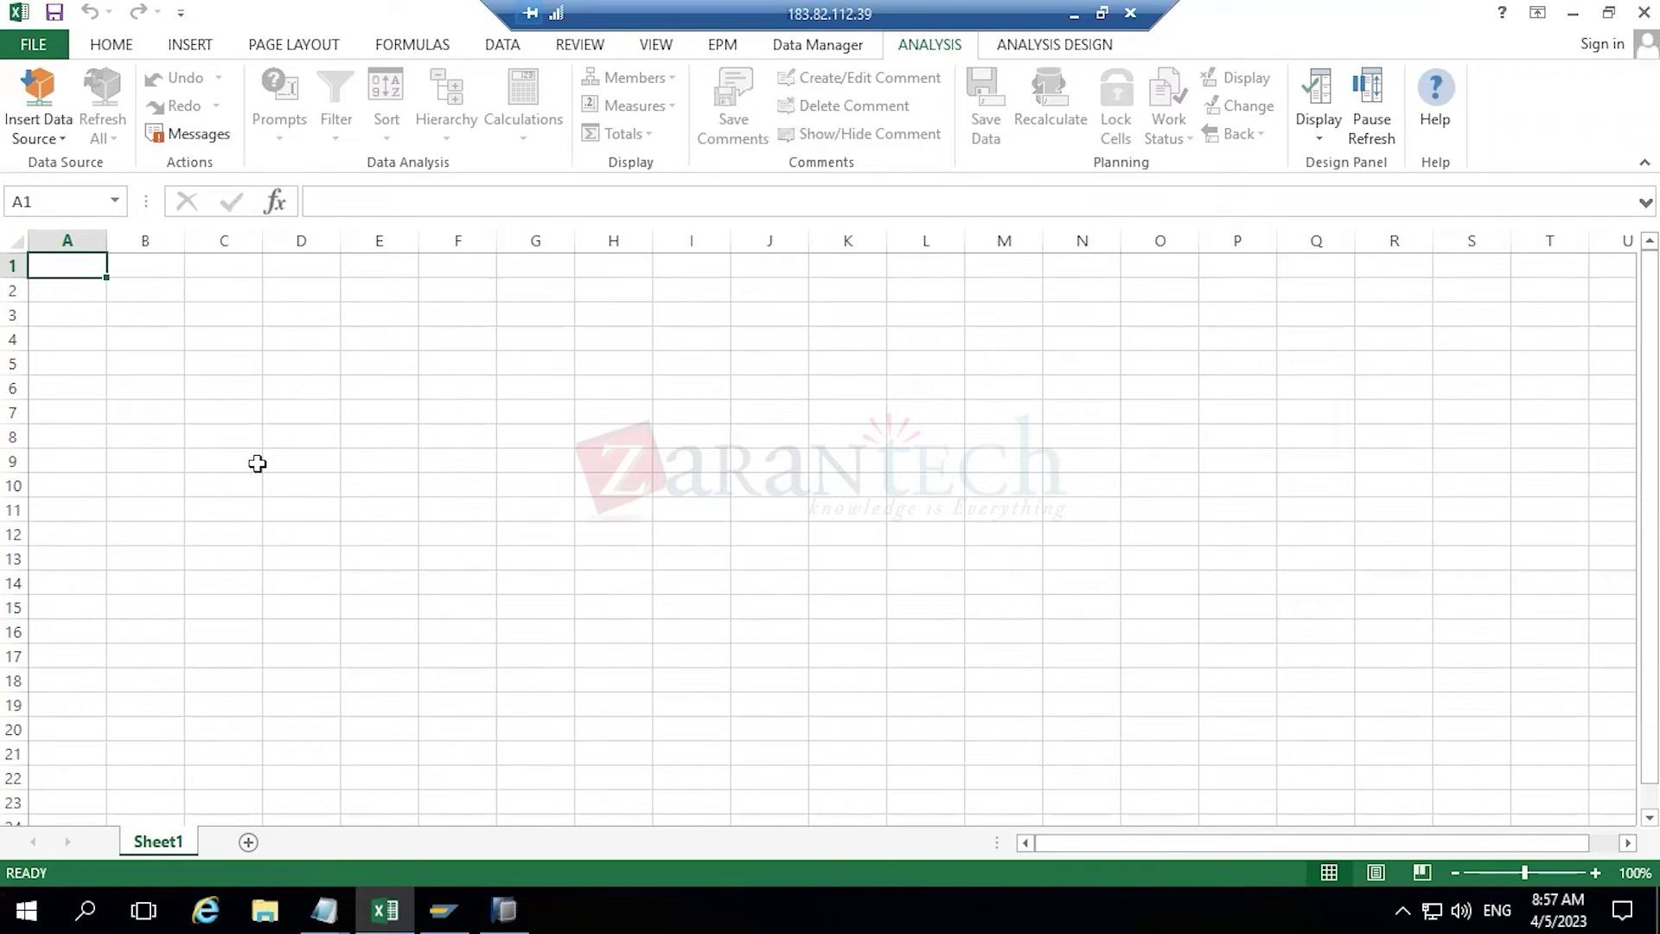
left_click(197, 134)
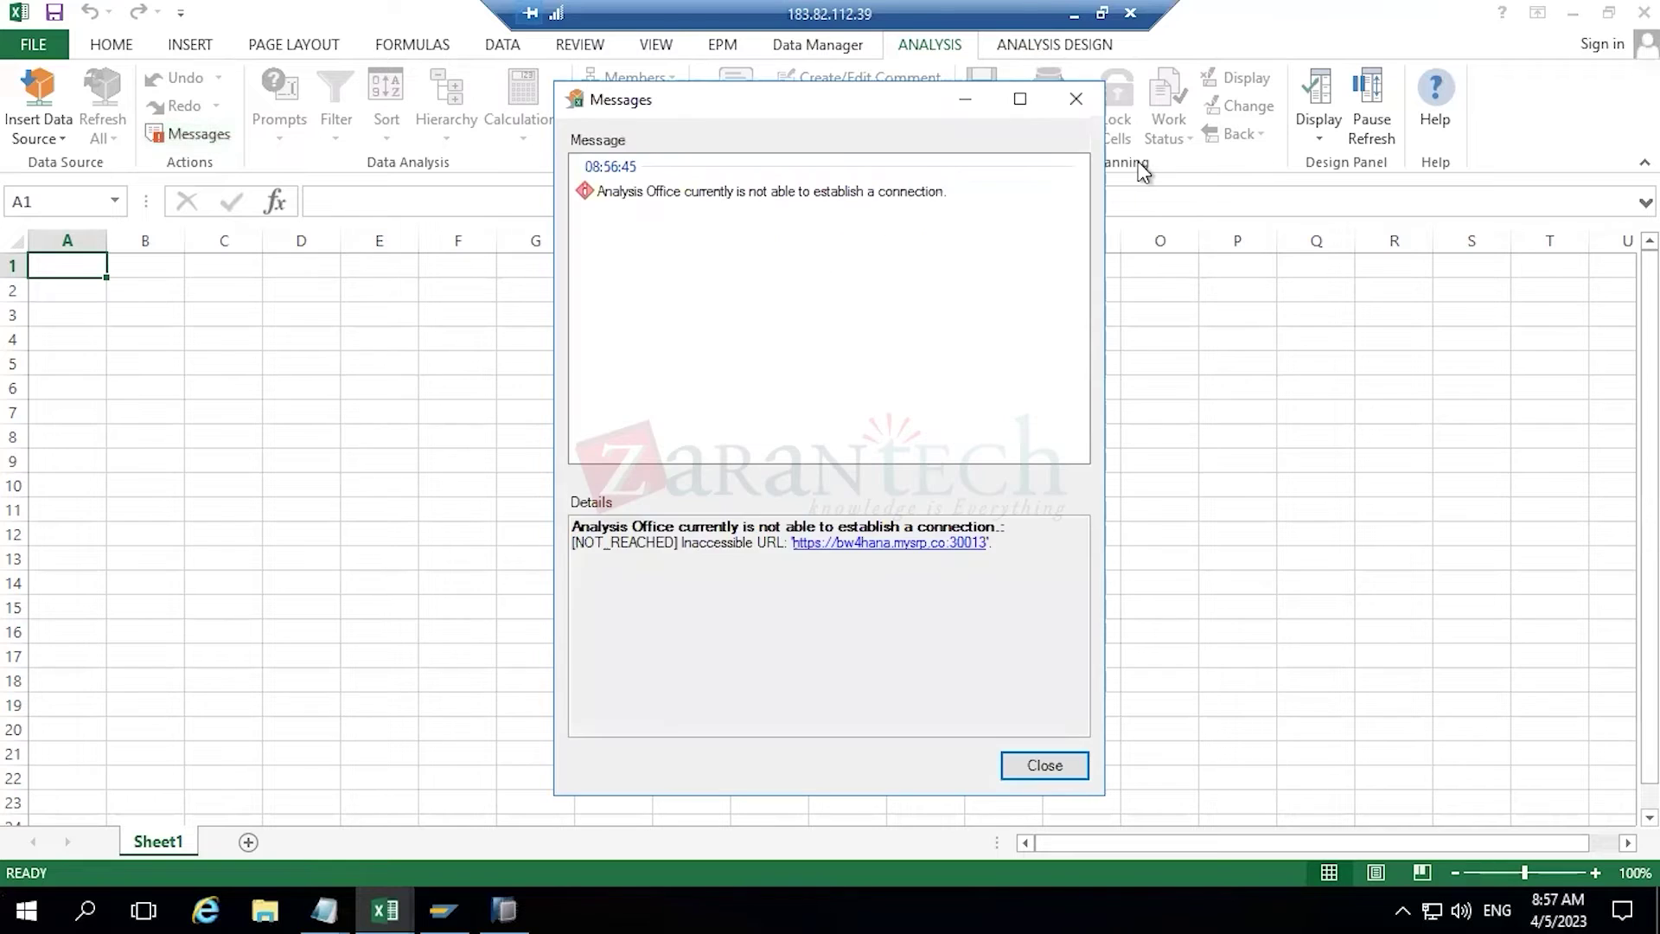
left_click(1075, 99)
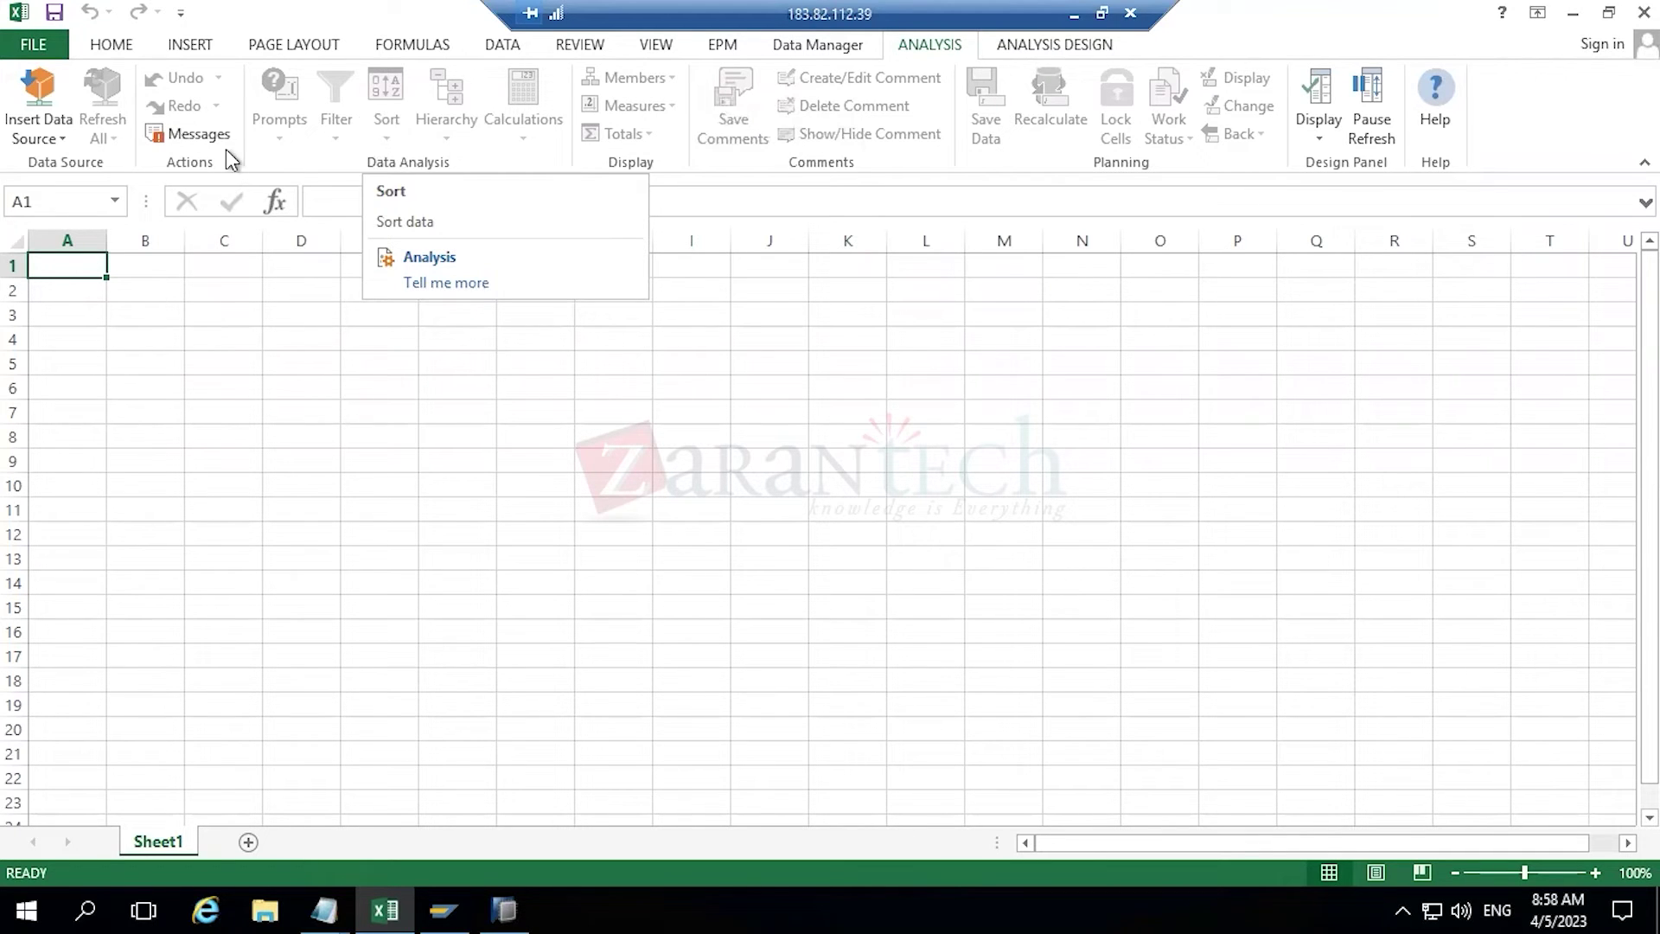
- From cell A1, reopen the data source selection for analysis and go back to the list of connections
left_click(536, 412)
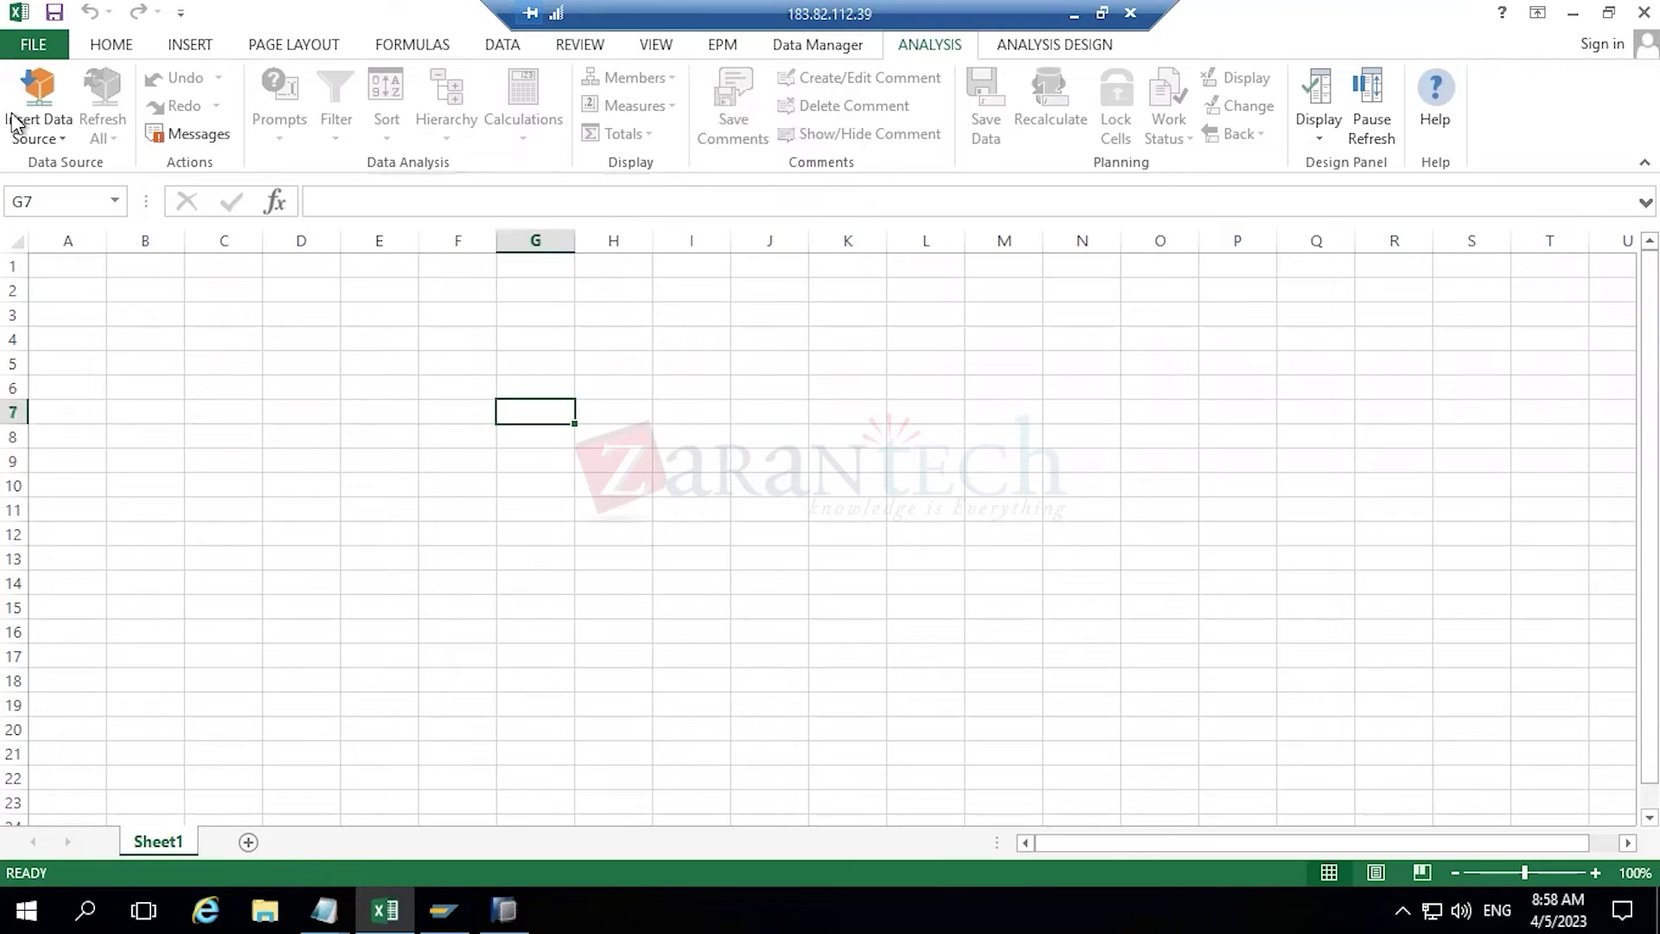
left_click(99, 269)
key("F1")
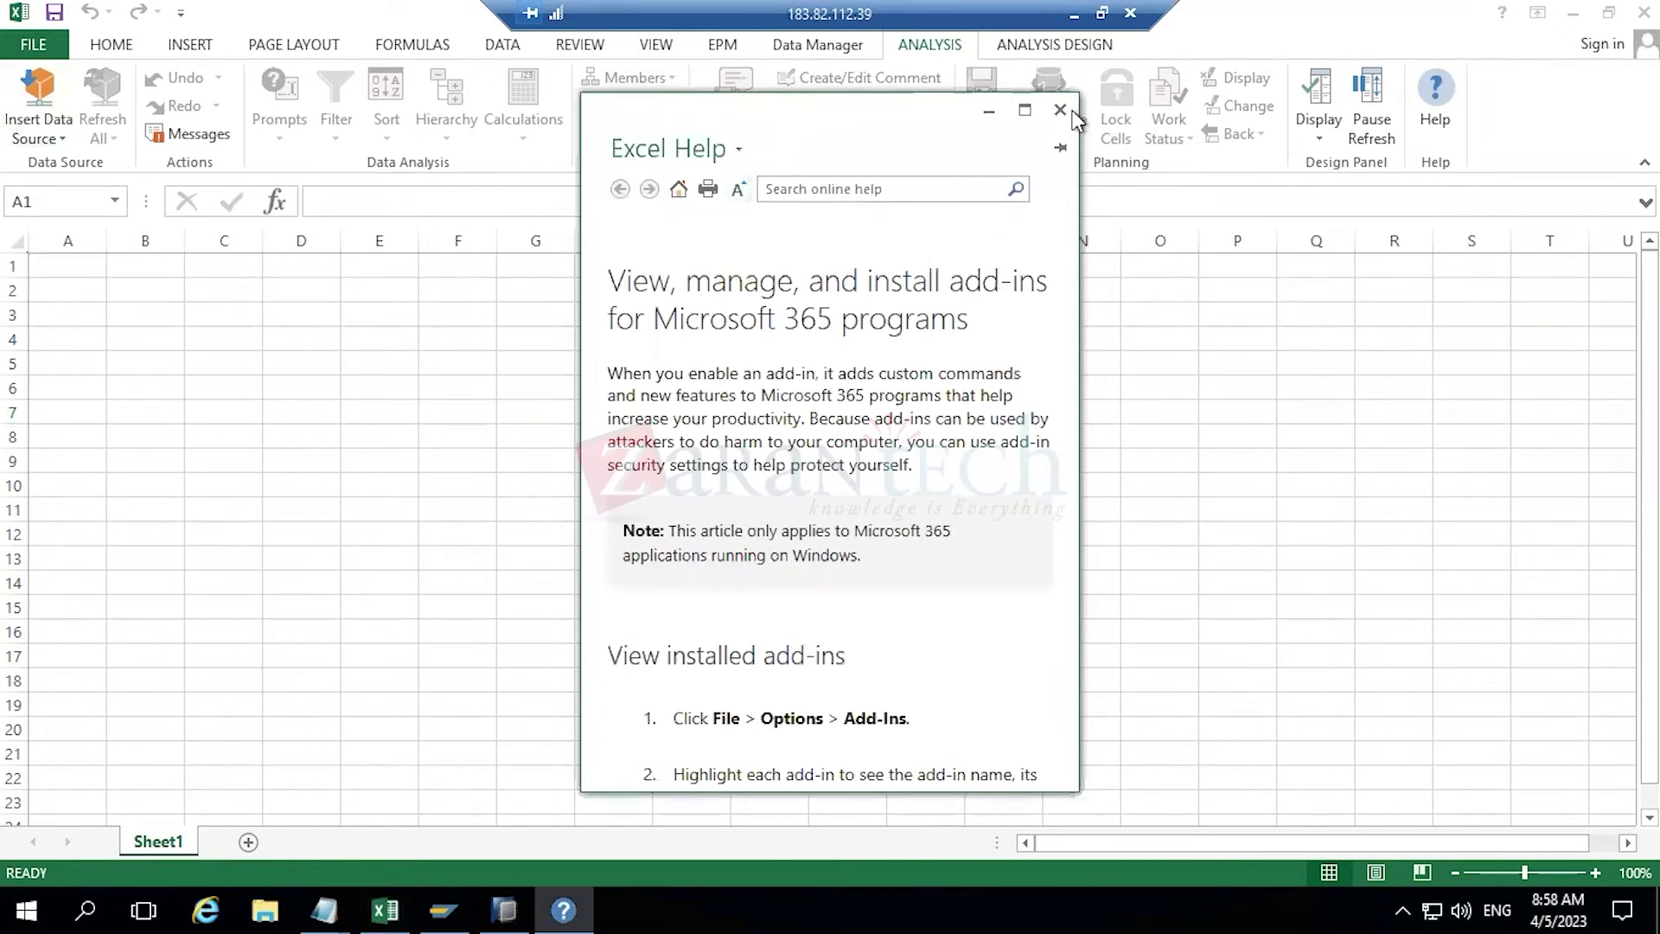
left_click(1060, 109)
left_click(57, 134)
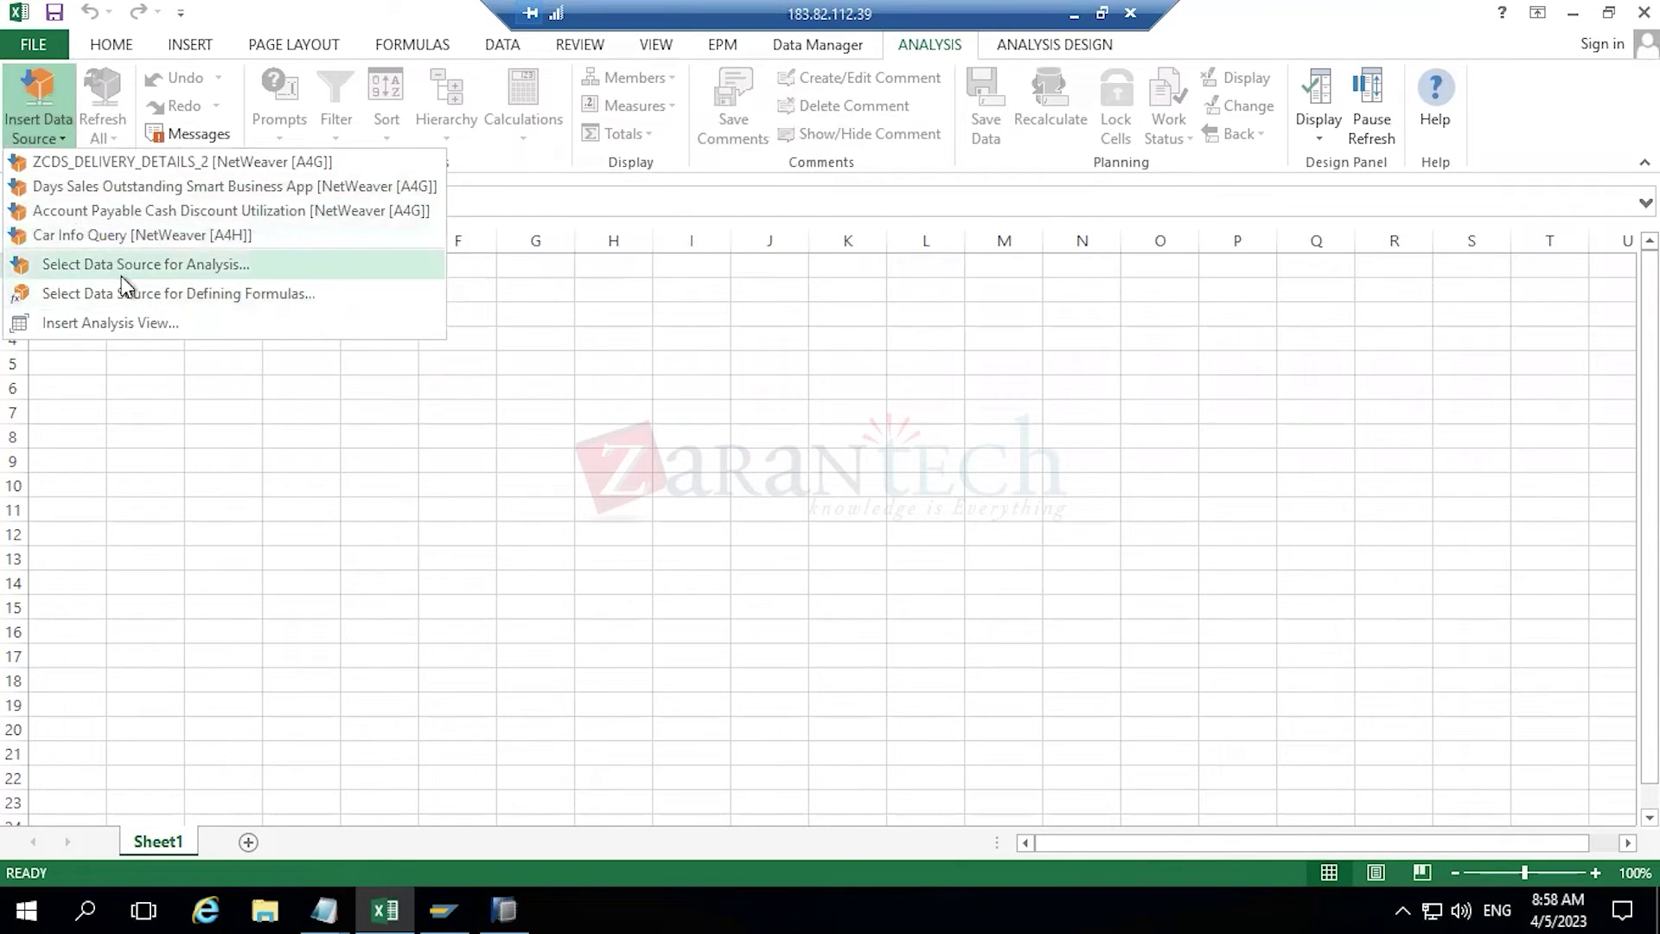
left_click(130, 266)
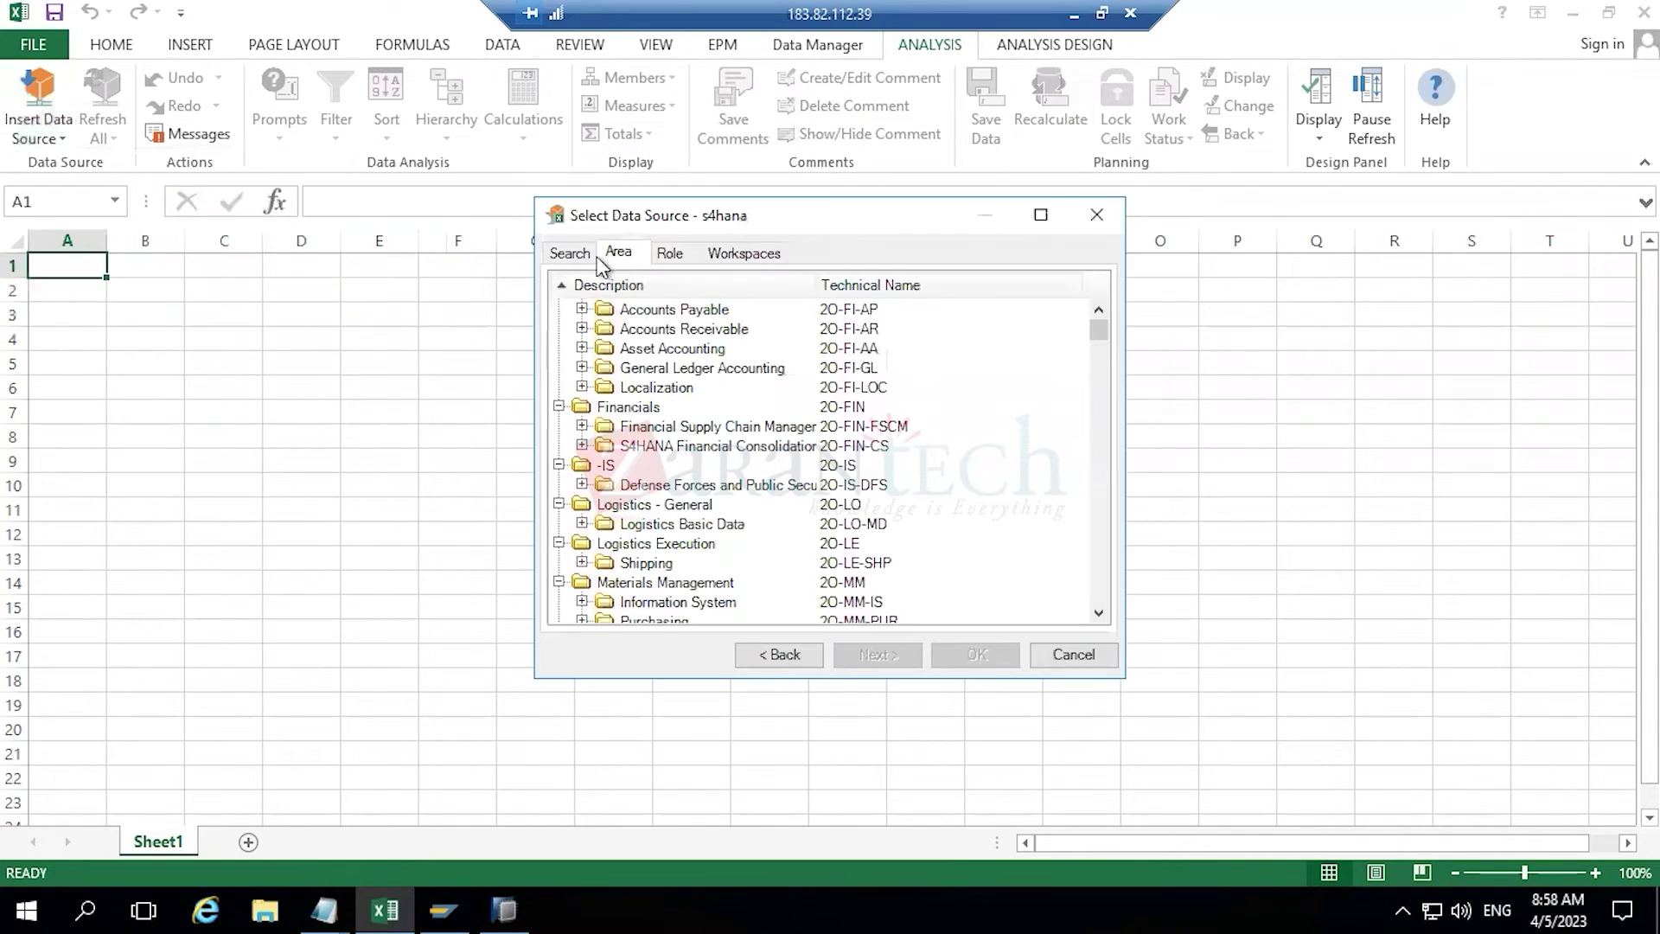
left_click(769, 657)
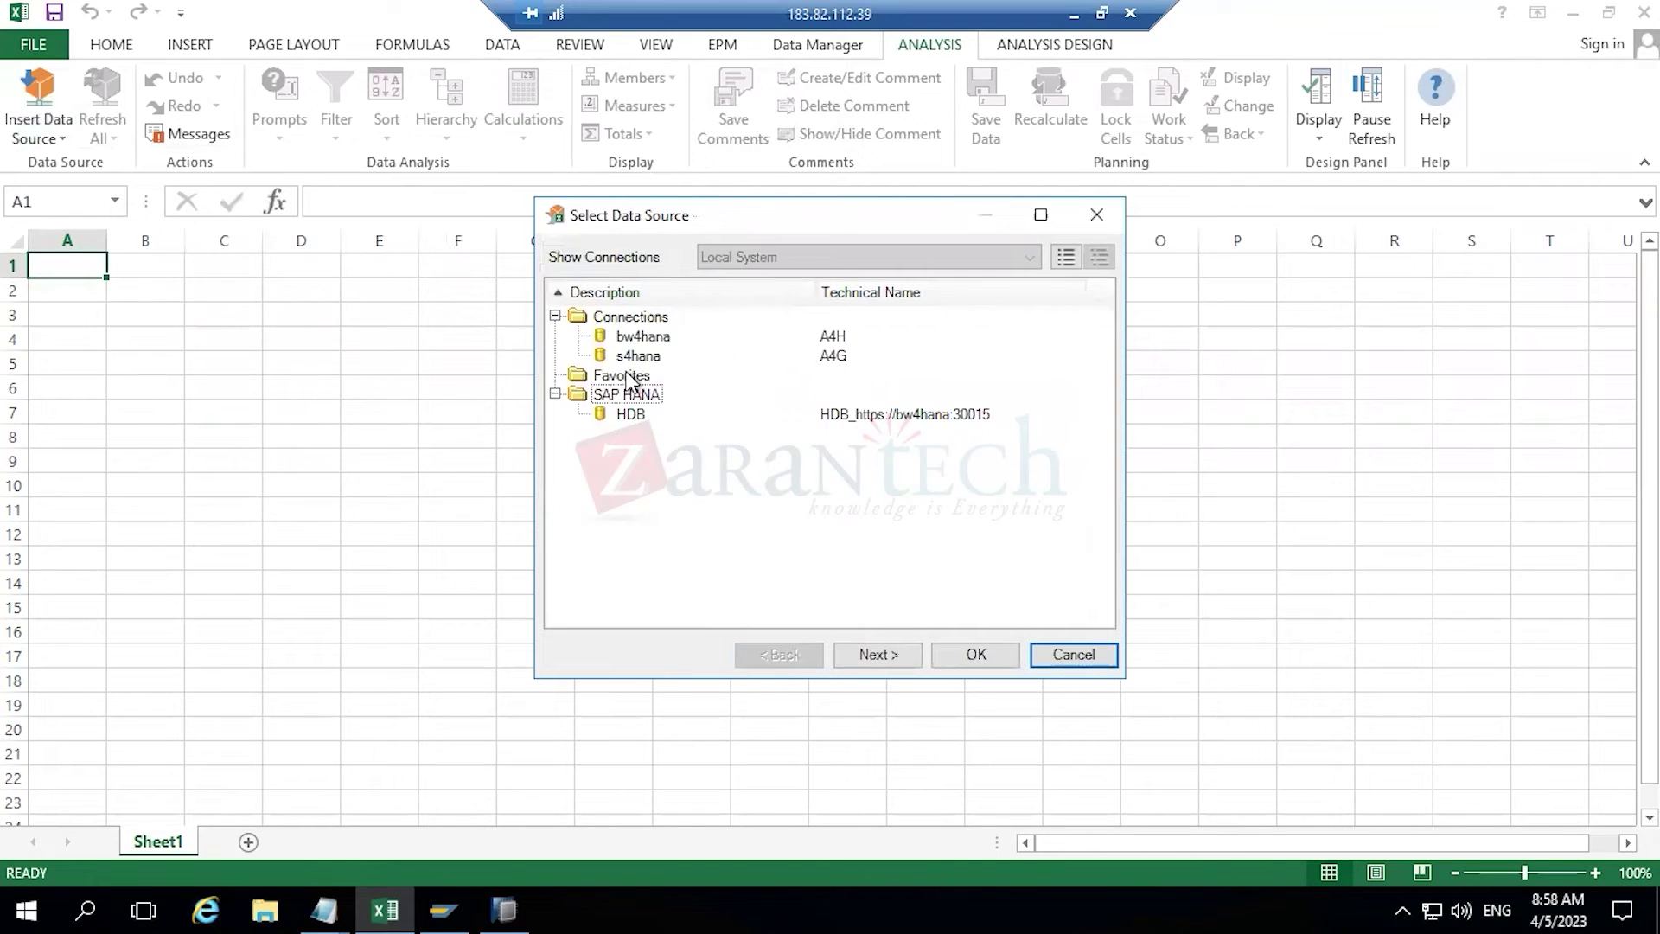
- Open the bw4hana connection, browse its data sources by area, and expand the BW4HANA area
left_click(638, 346)
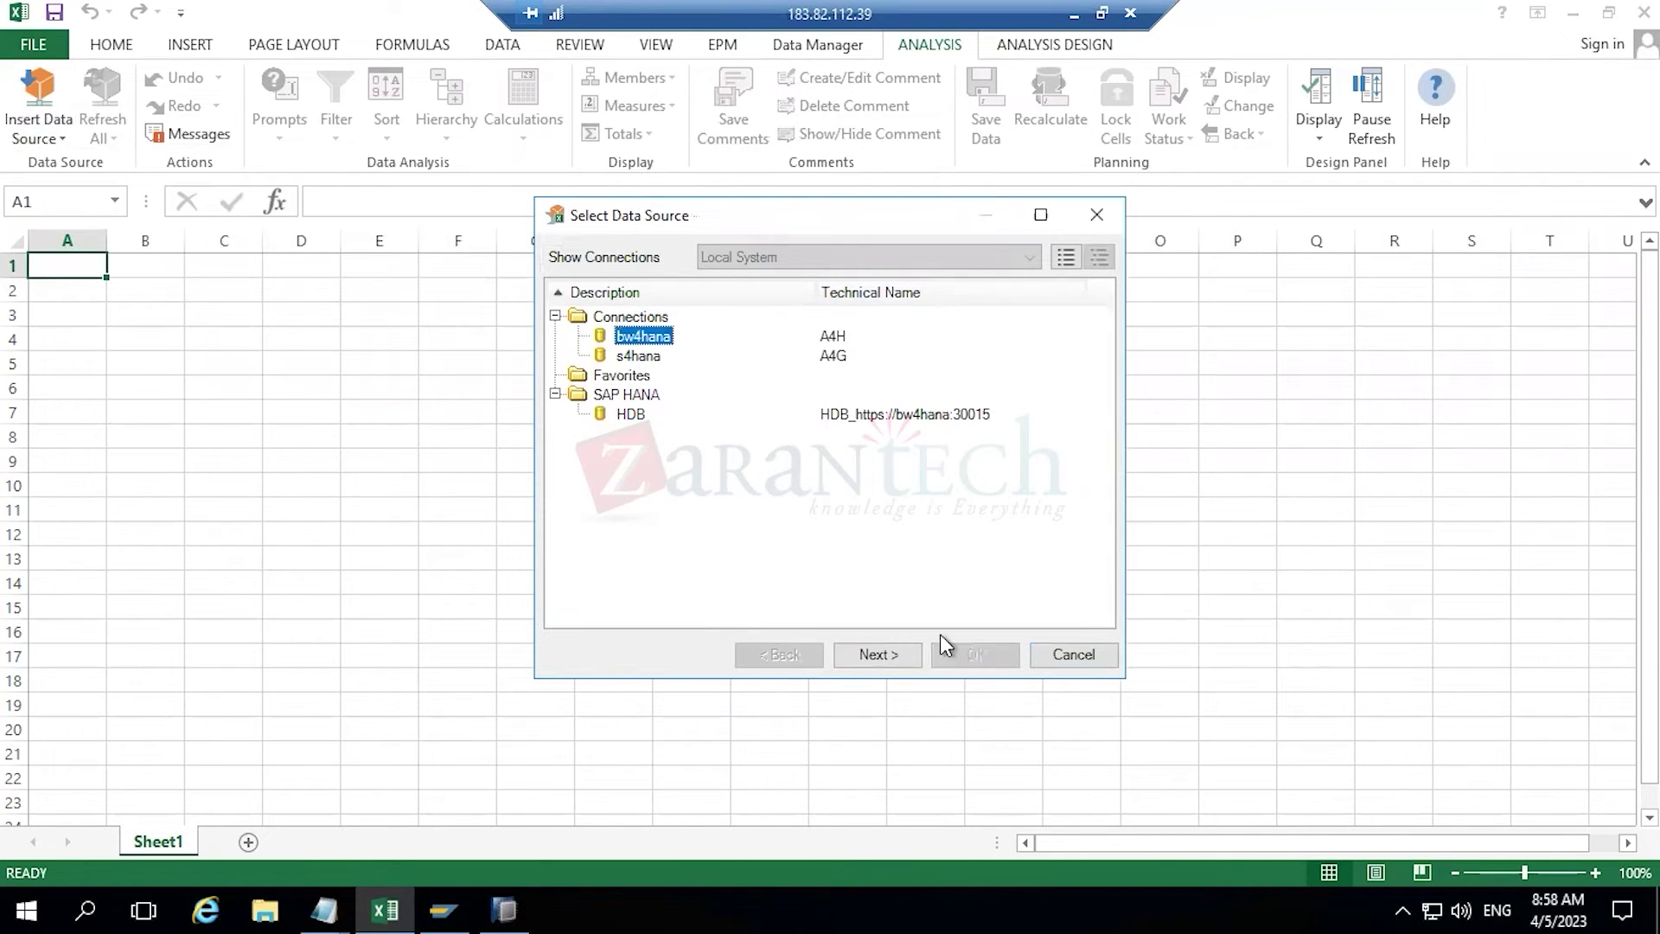
left_click(901, 652)
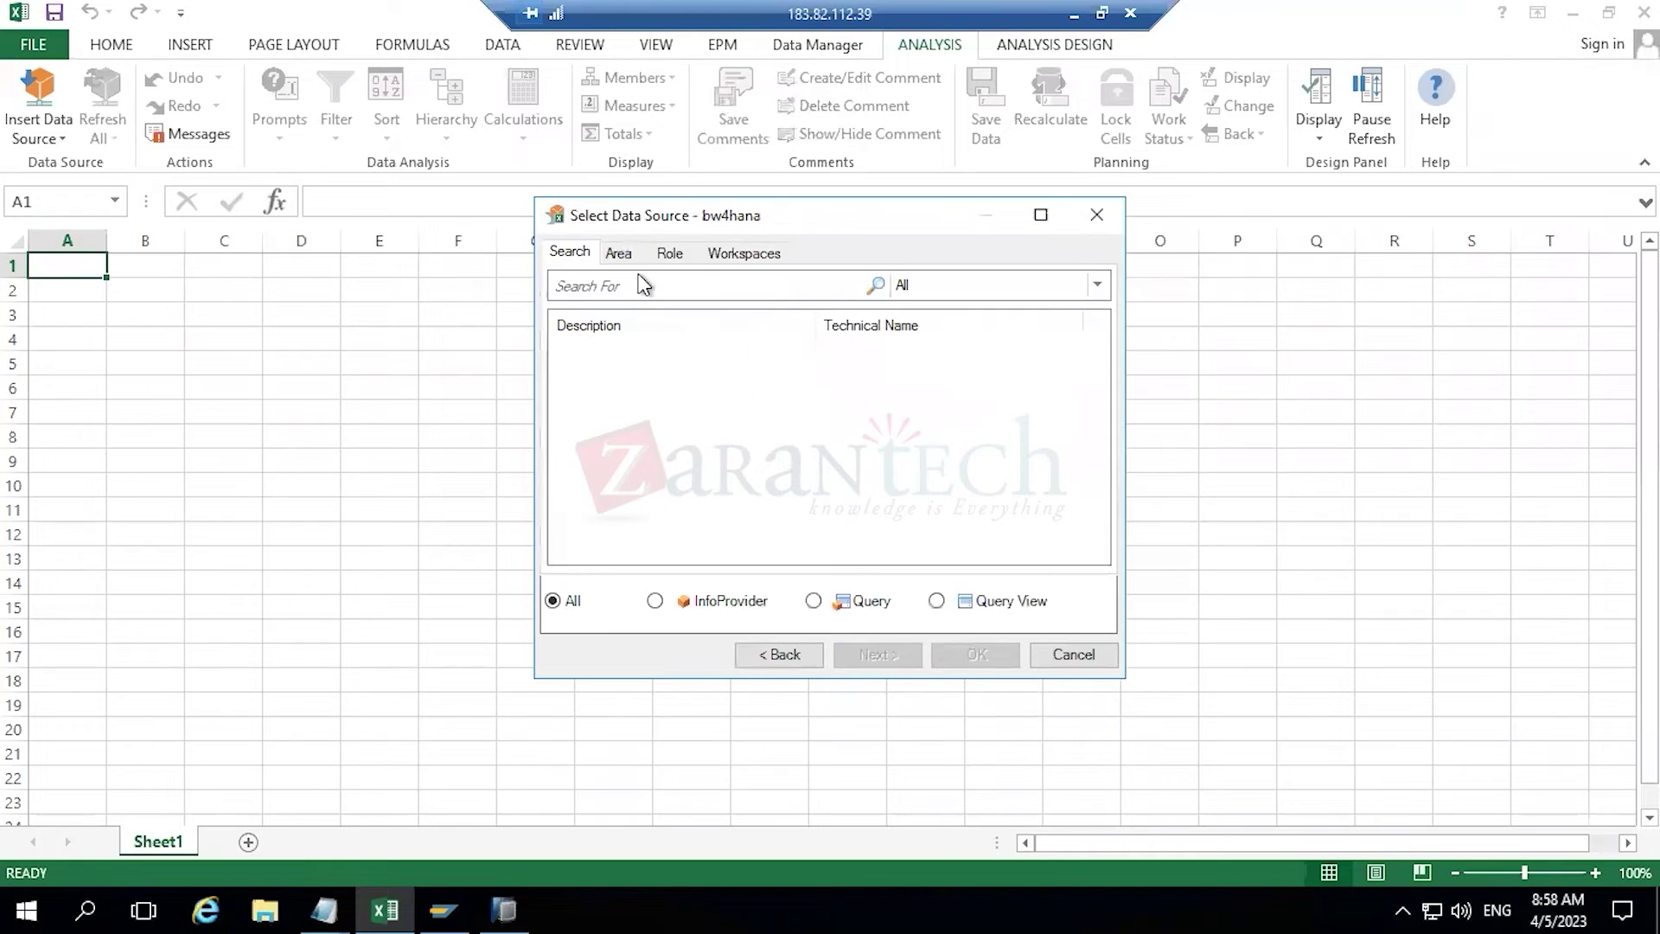
left_click(631, 253)
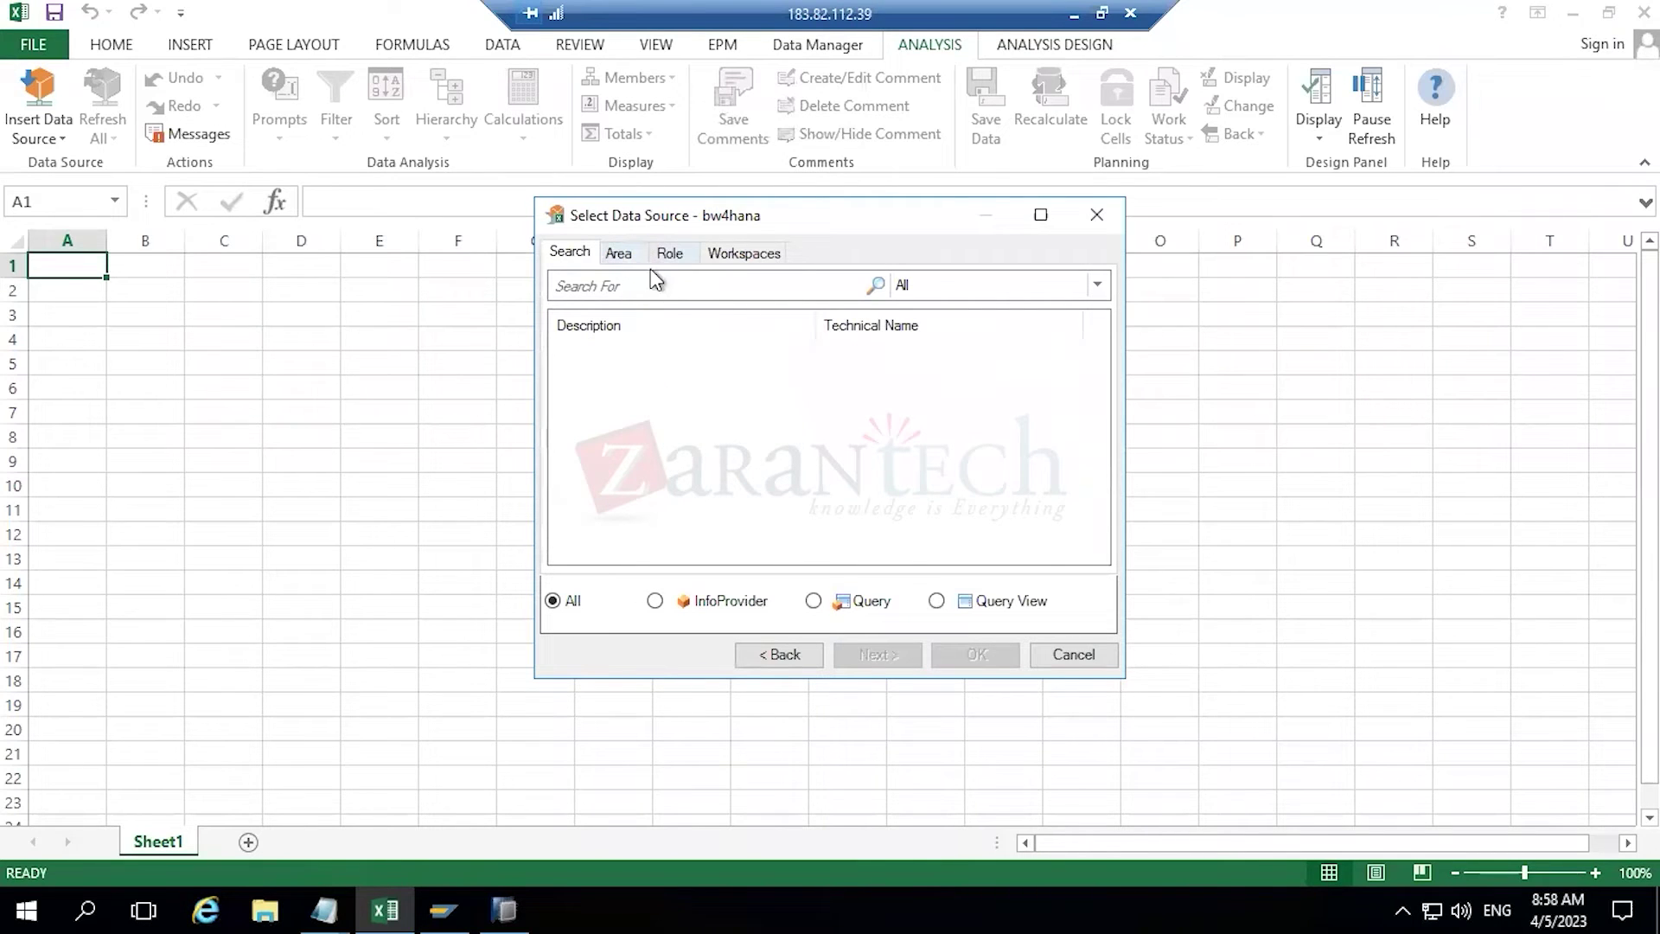
double_click(605, 349)
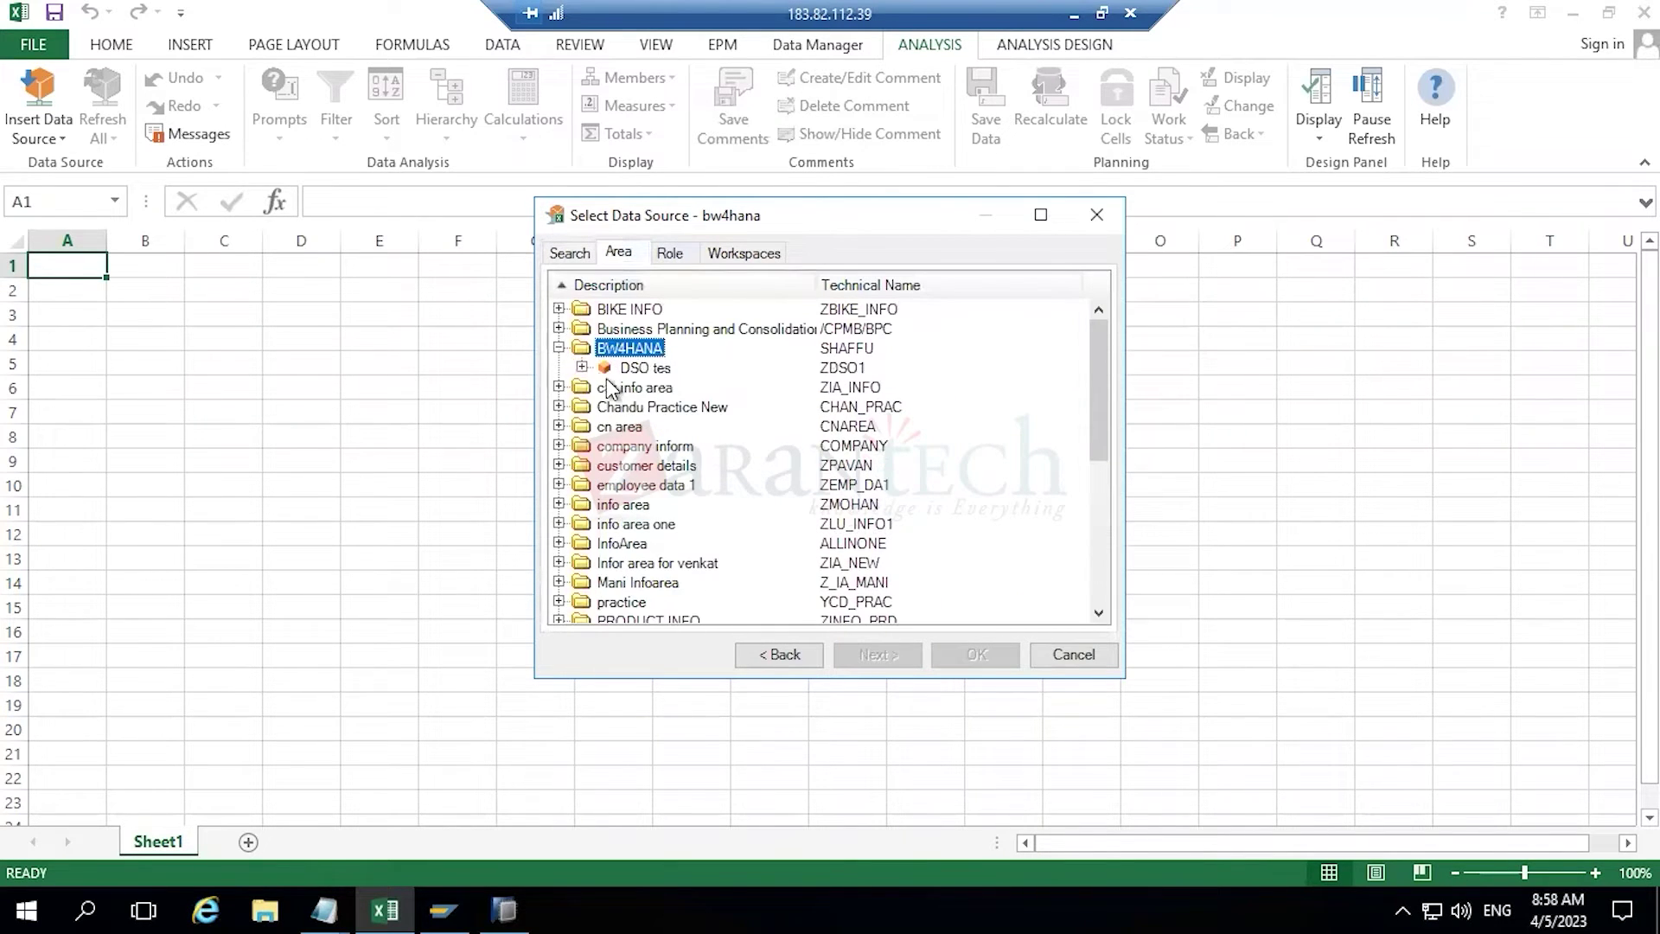
- Insert BIKE QUERY from the BIKE COMPOSITE PROVIDER in the BIKE INFO area as the data source
scroll(592, 428, "down", 2)
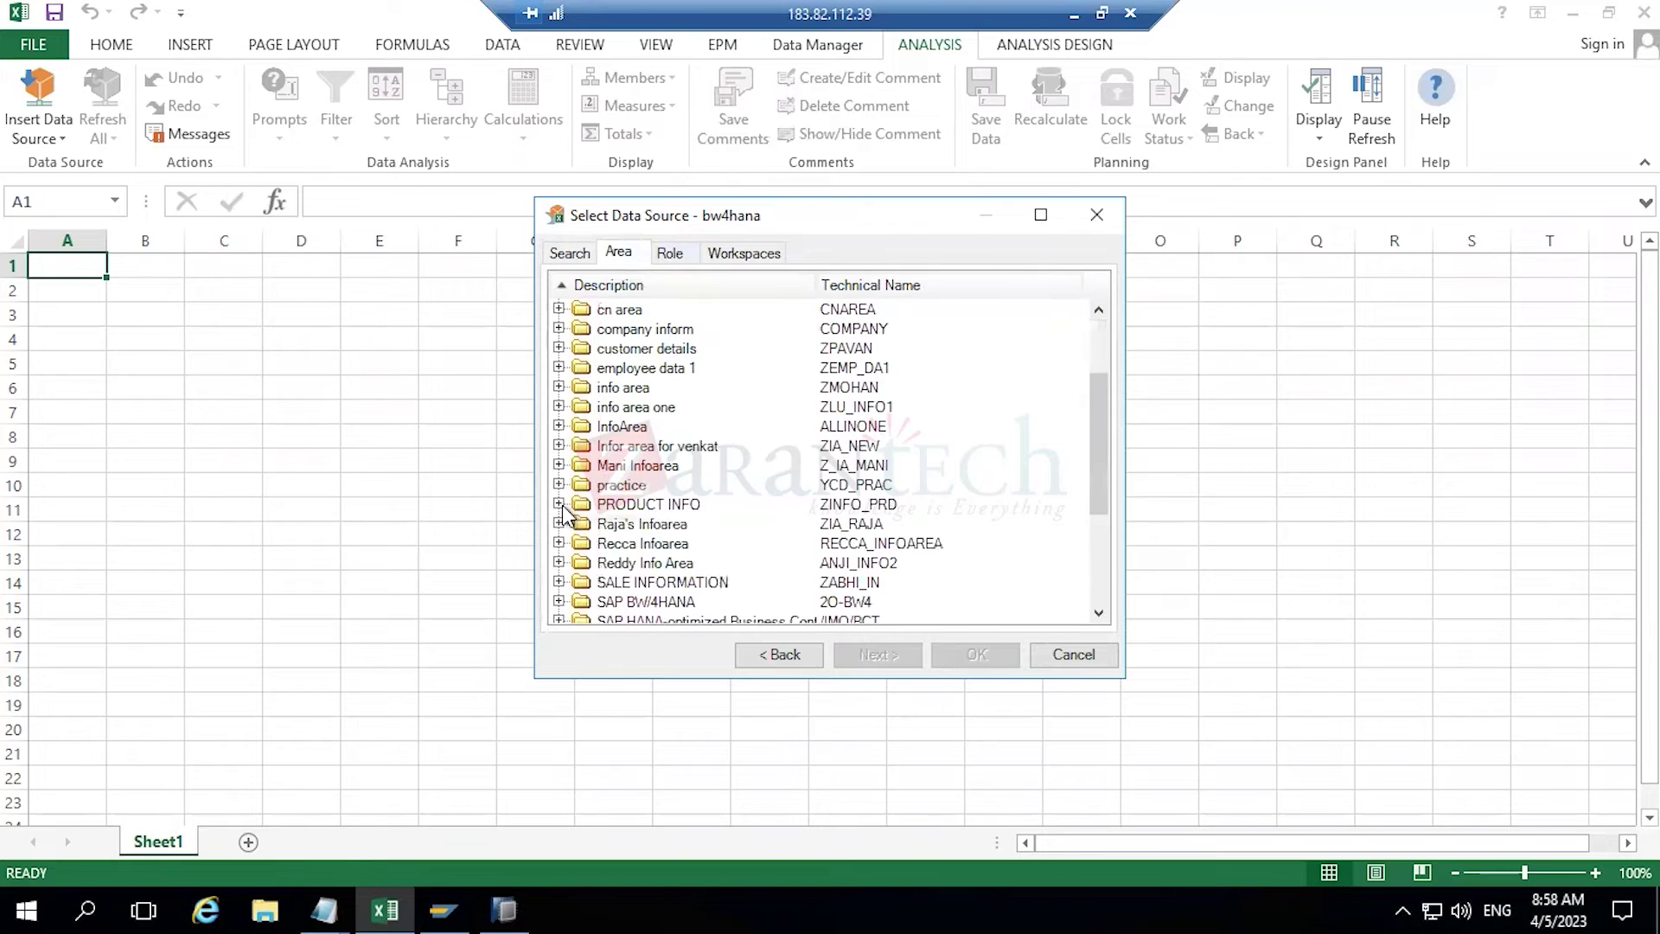
scroll(571, 506, "up", 3)
left_click(558, 309)
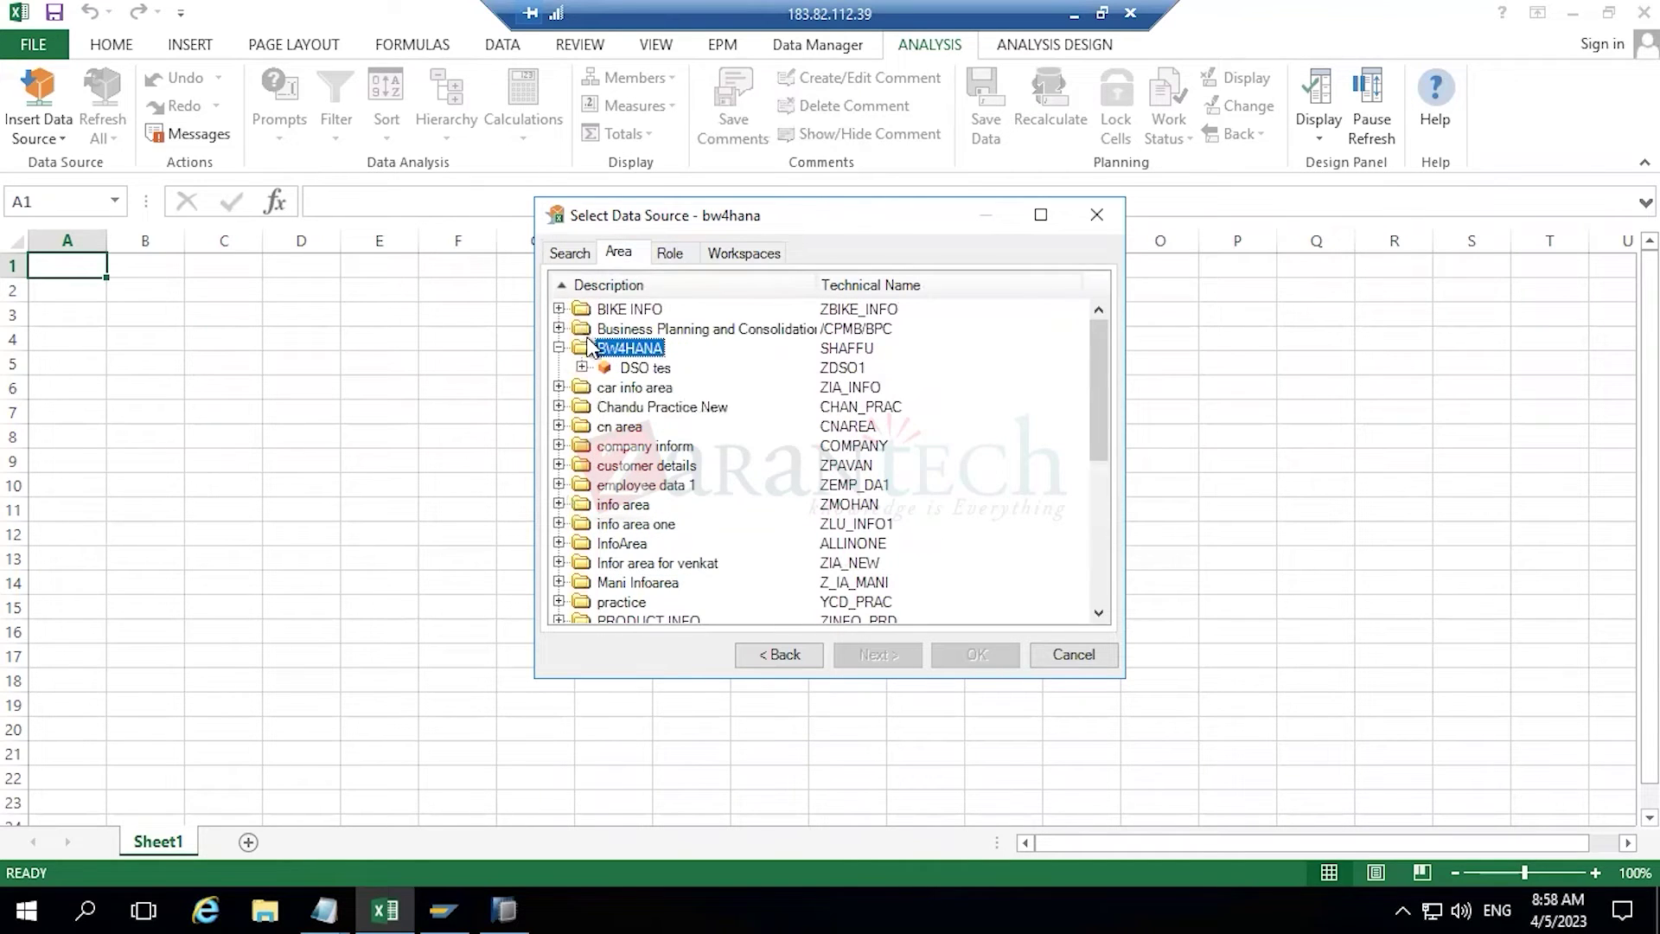
left_click(583, 328)
left_click(681, 349)
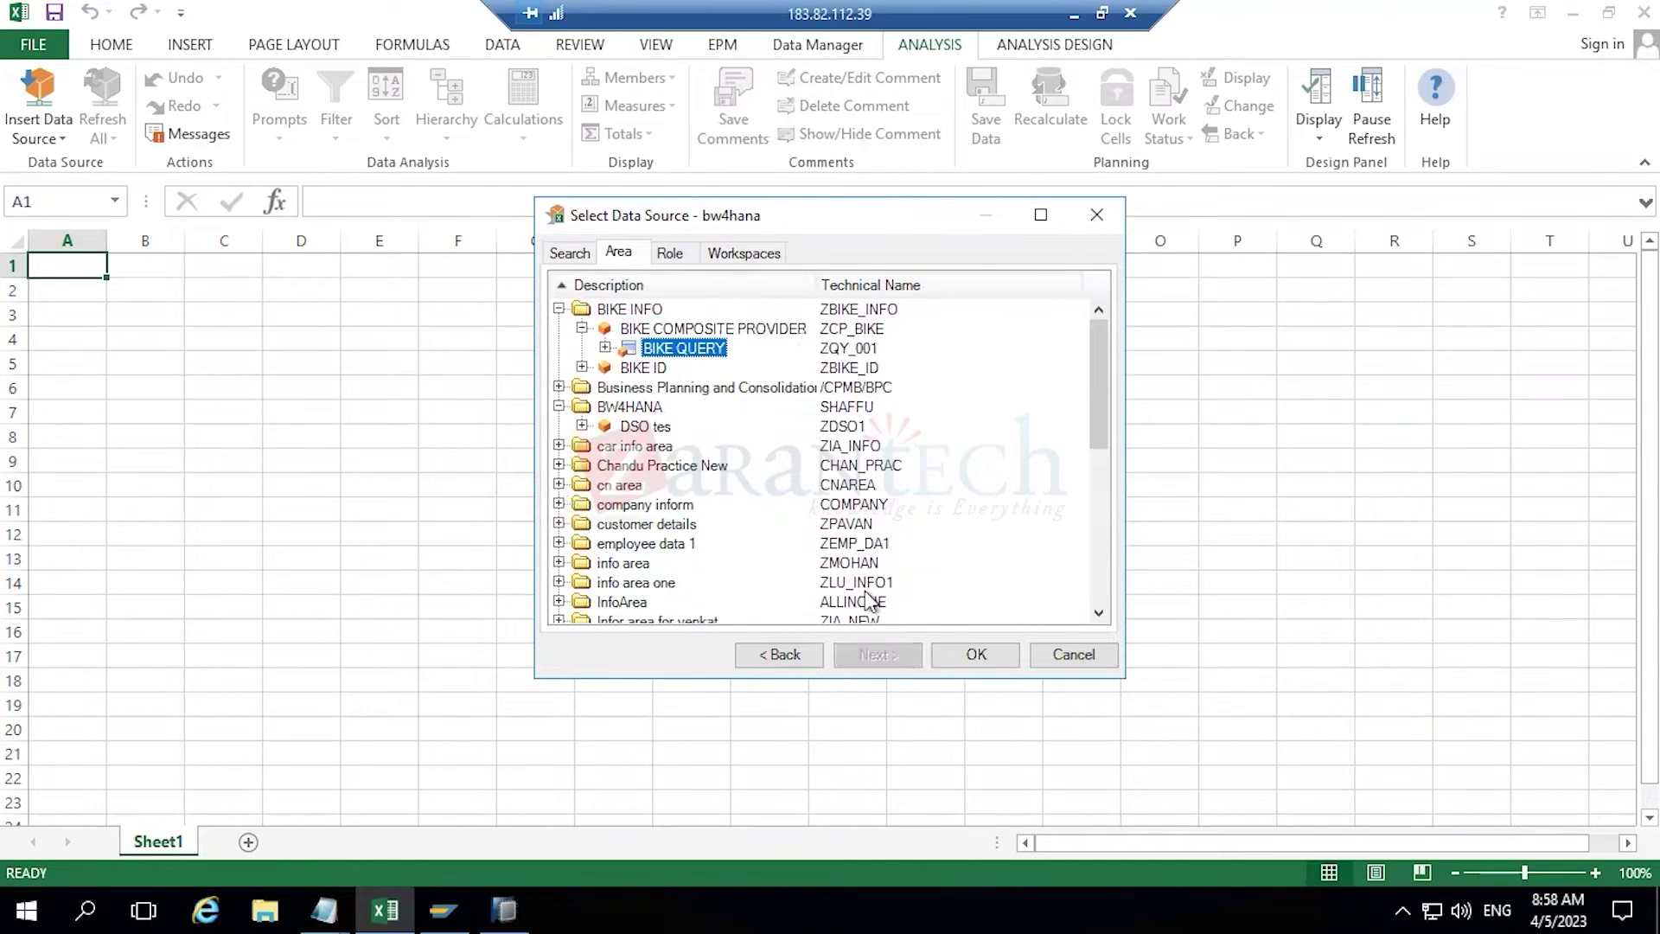
left_click(952, 654)
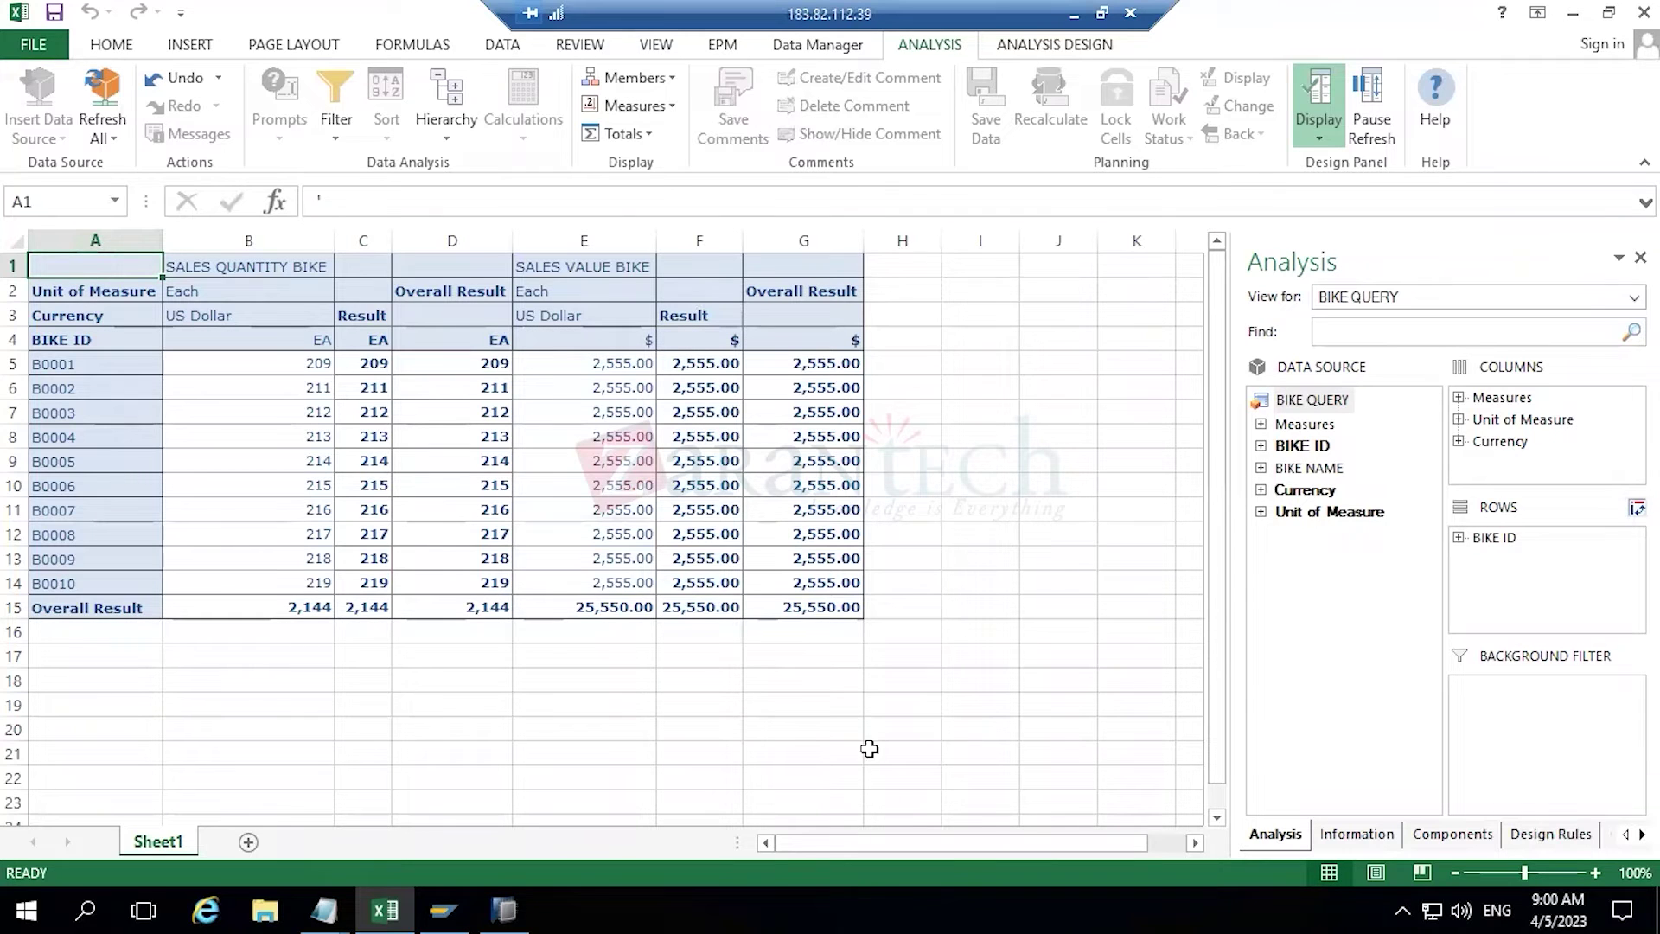
- Highlight the whole BIKE QUERY crosstab to review its extent, and return to cell A1
left_click_drag(856, 610, 7, 259)
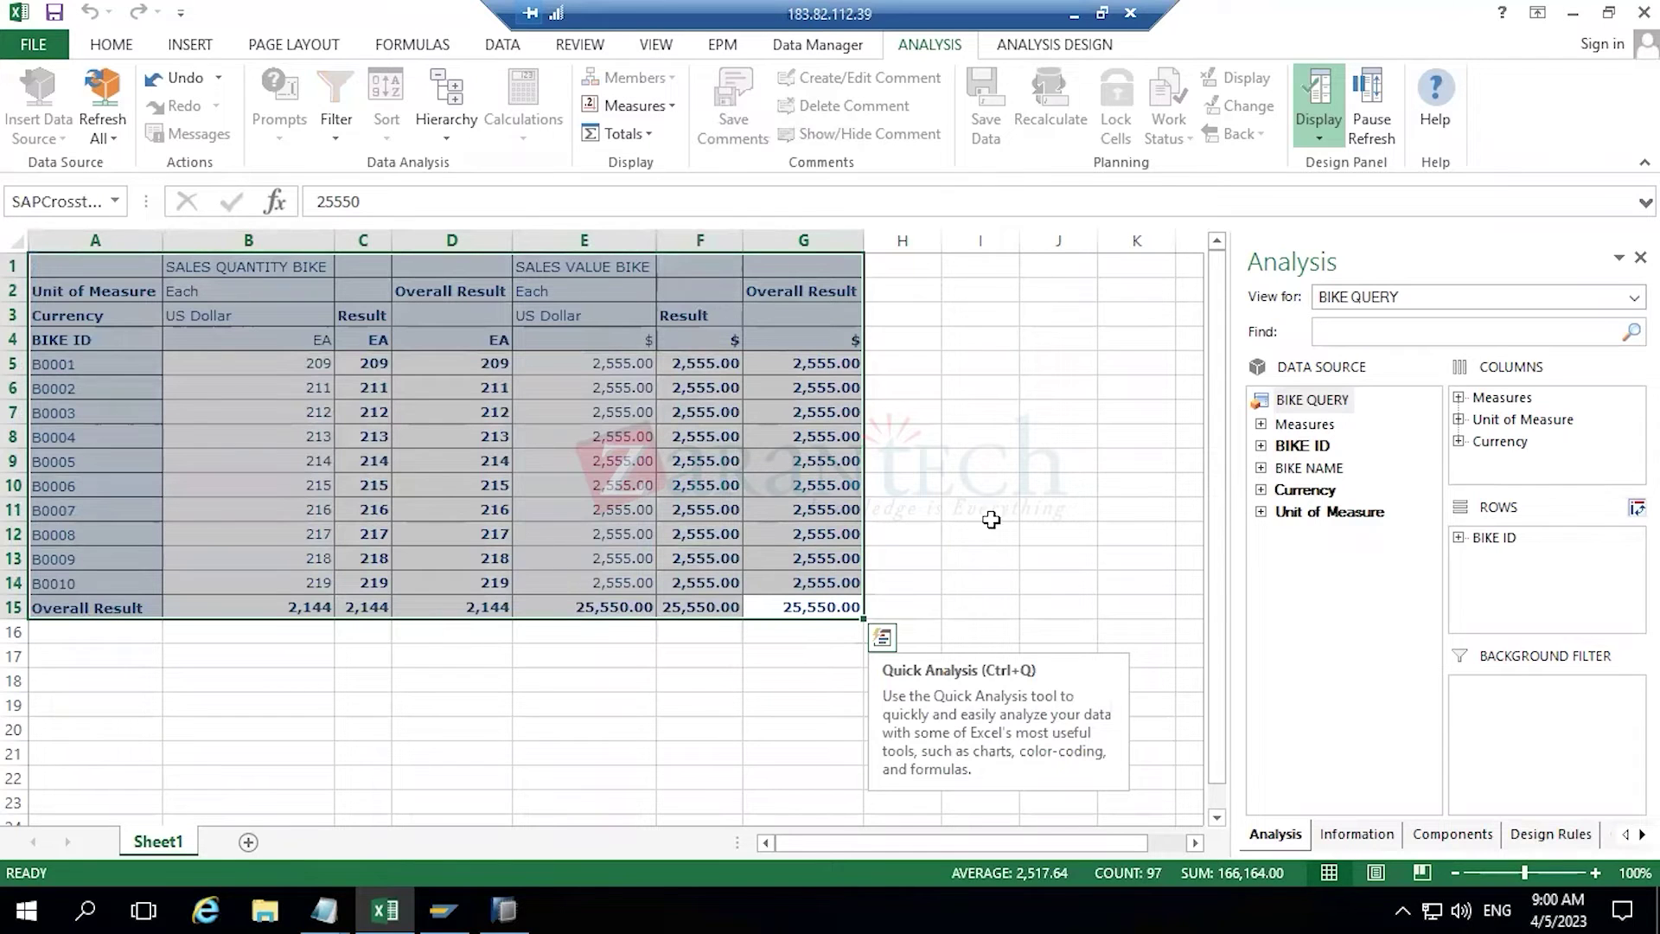
left_click(985, 266)
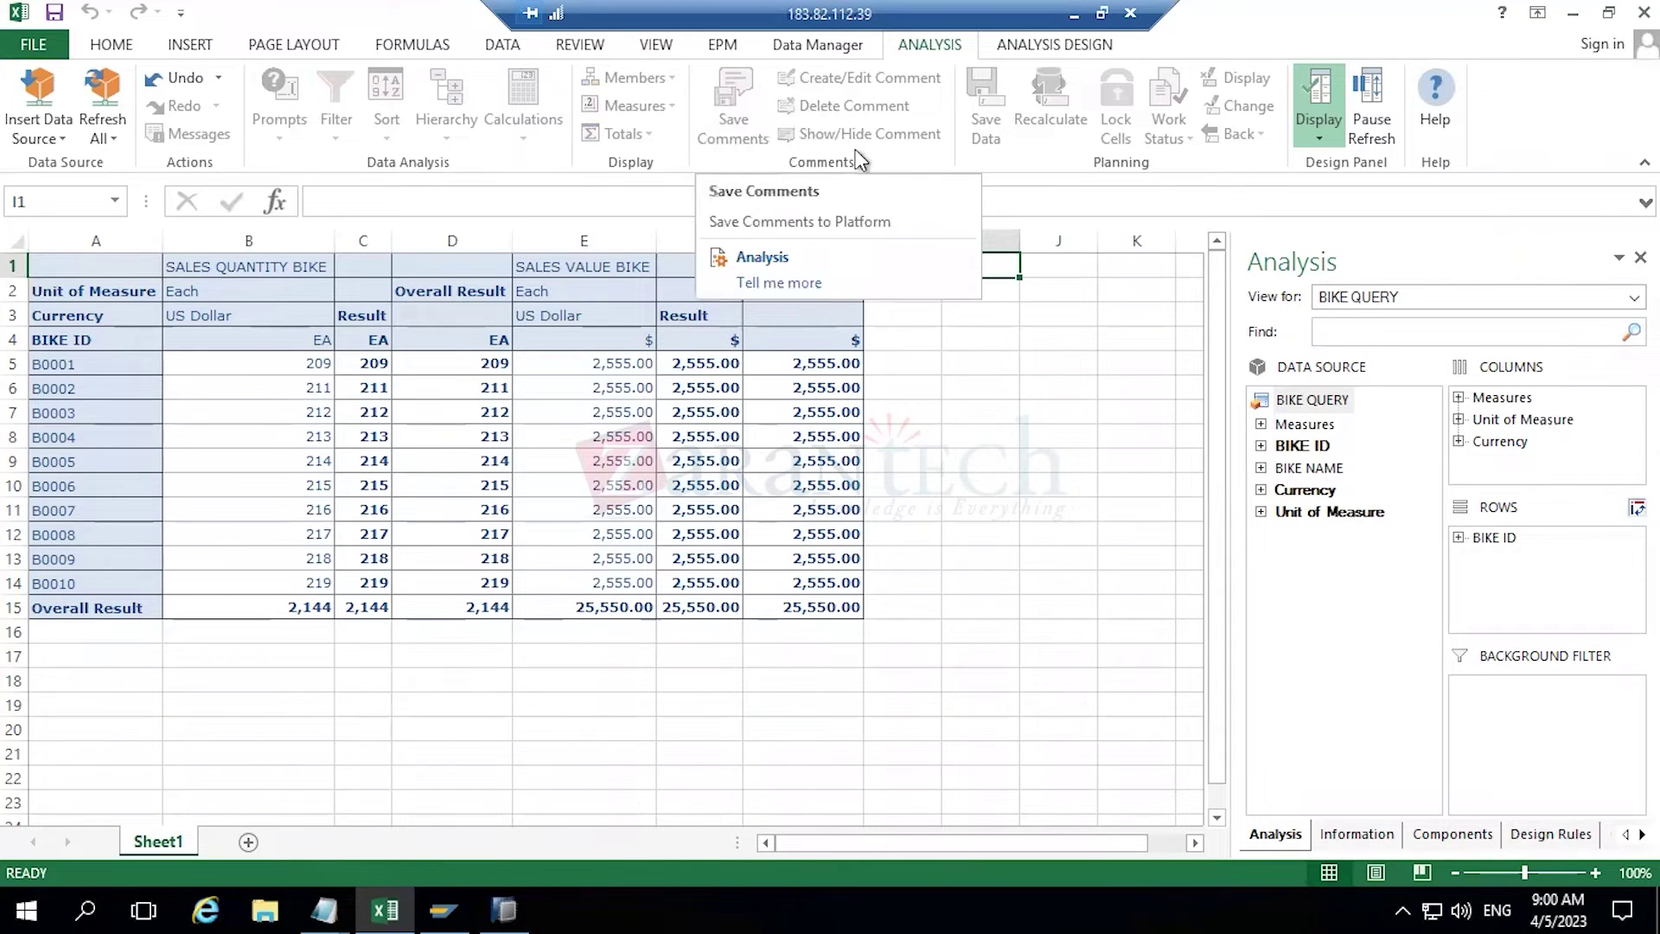
left_click_drag(59, 268, 86, 292)
left_click_drag(296, 315, 871, 614)
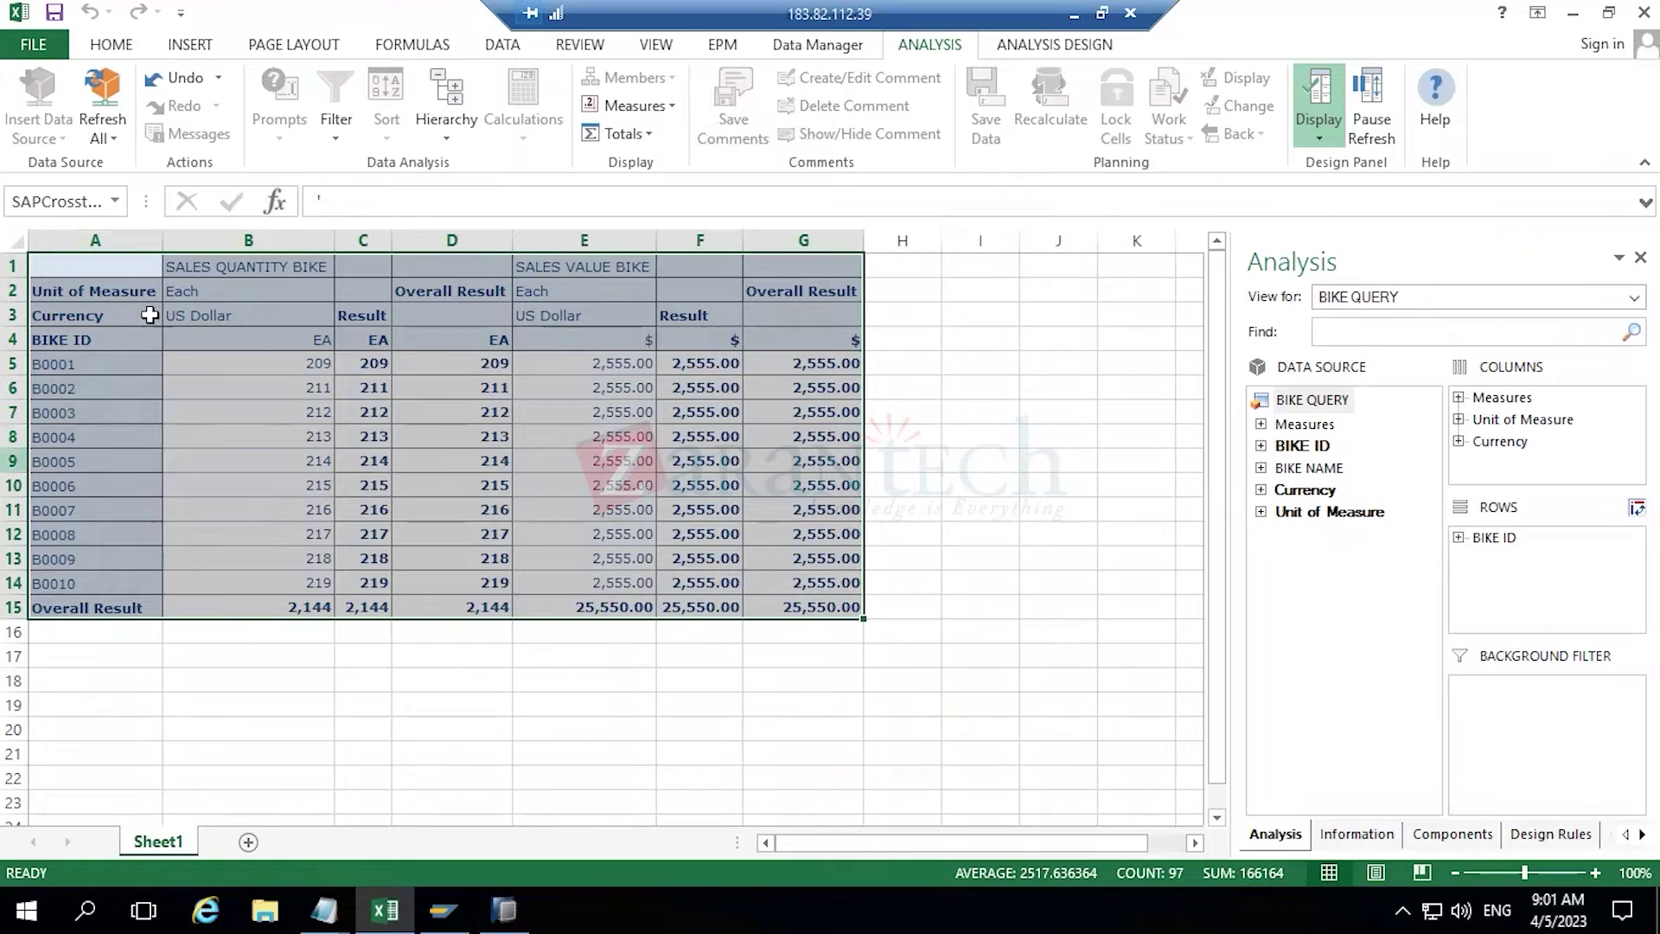
left_click(93, 244)
left_click(129, 264)
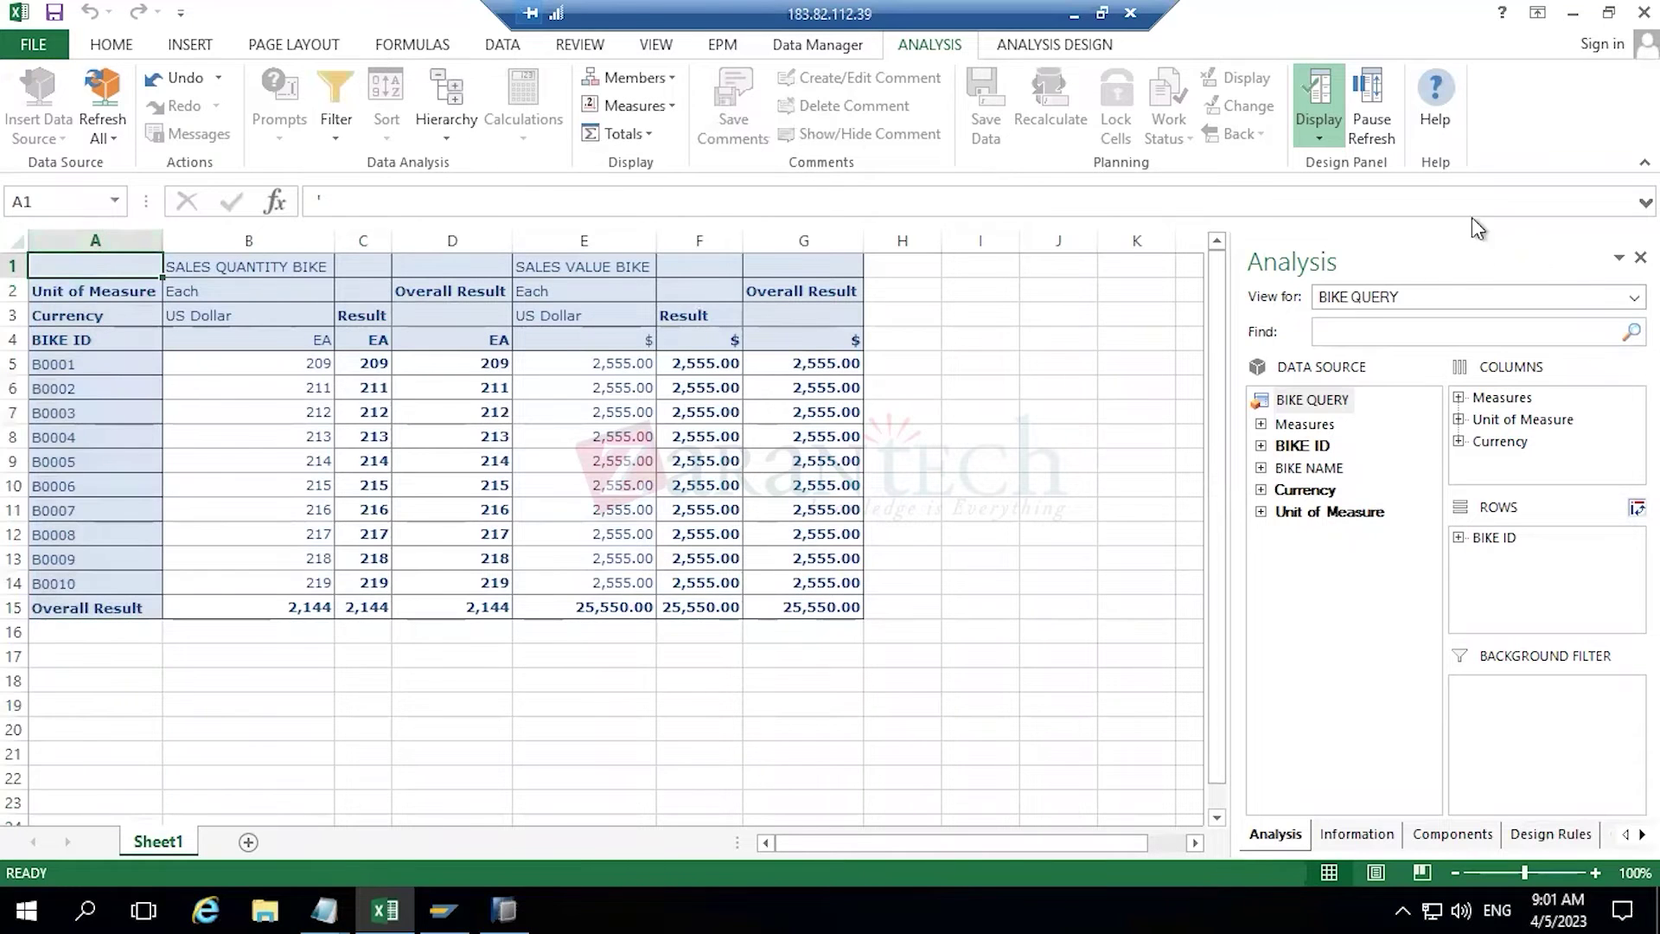
- Look at the design panel's display options and at Open Data Source on the Analysis file page, and return to the sheet
left_click(1318, 129)
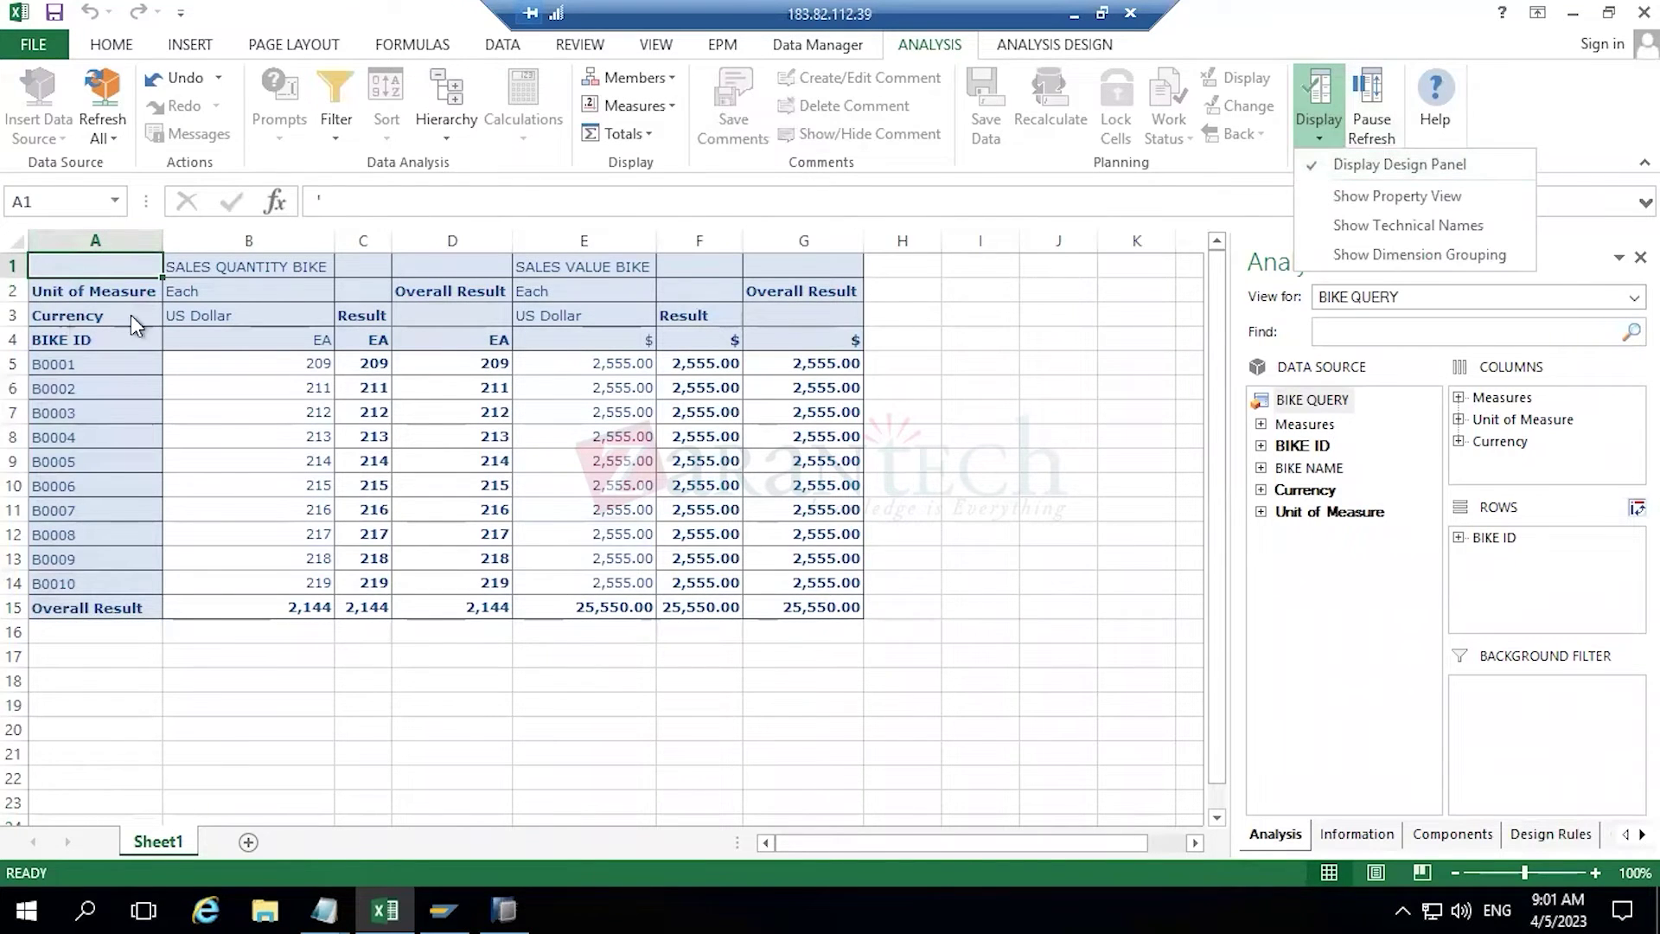
left_click(39, 147)
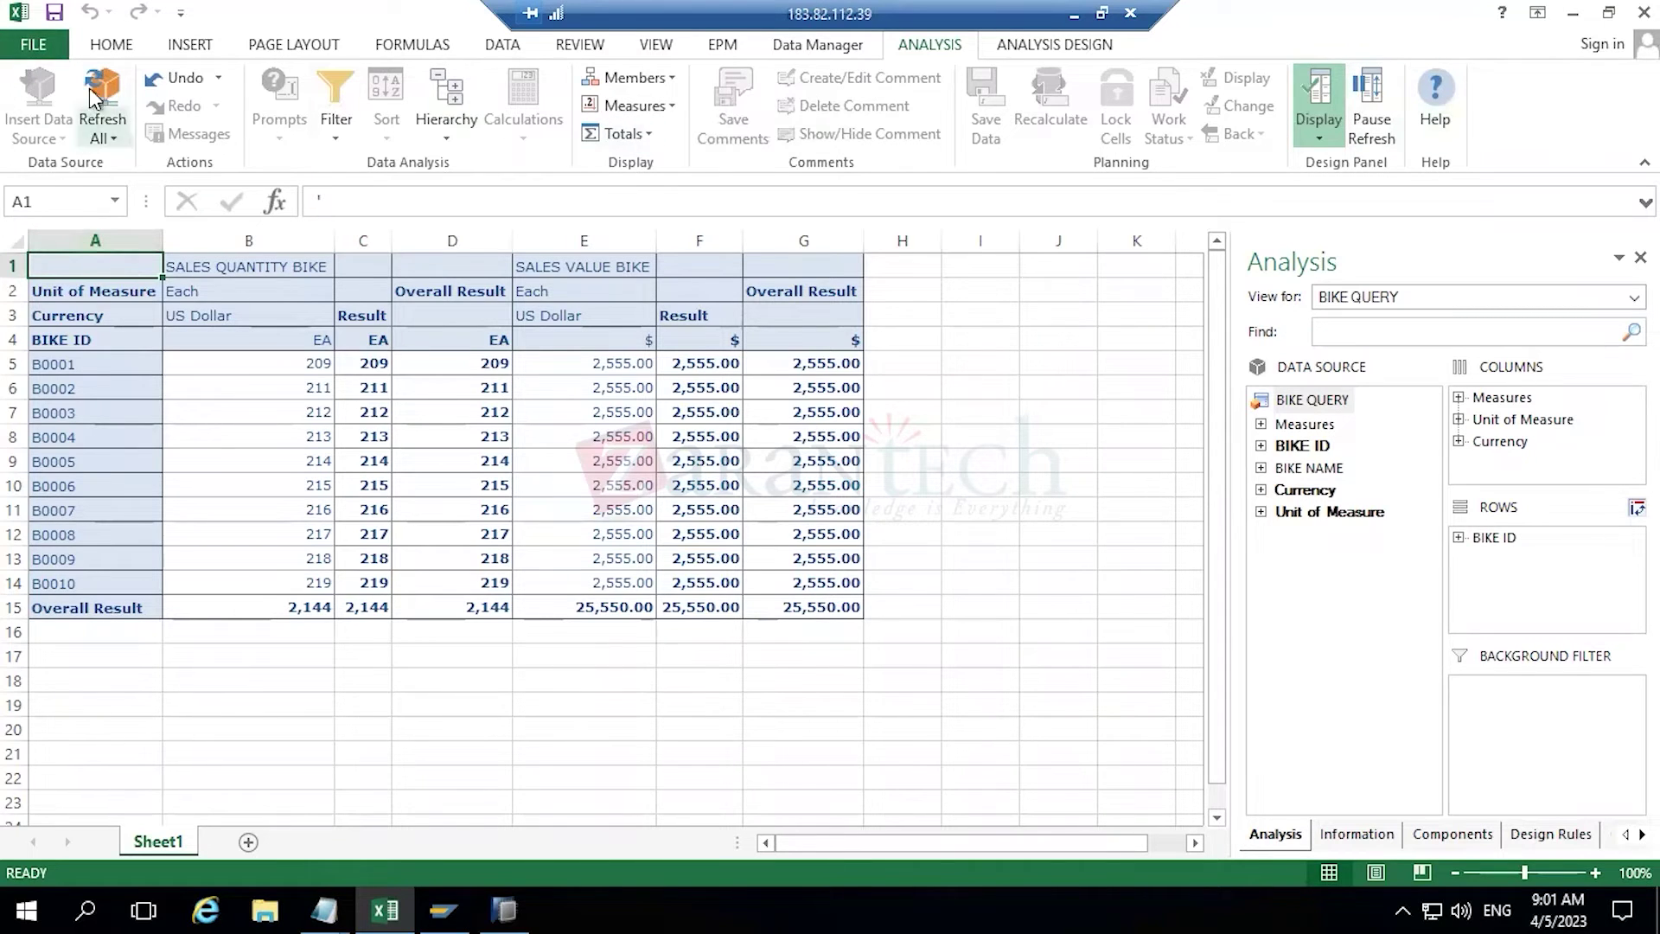
left_click(33, 44)
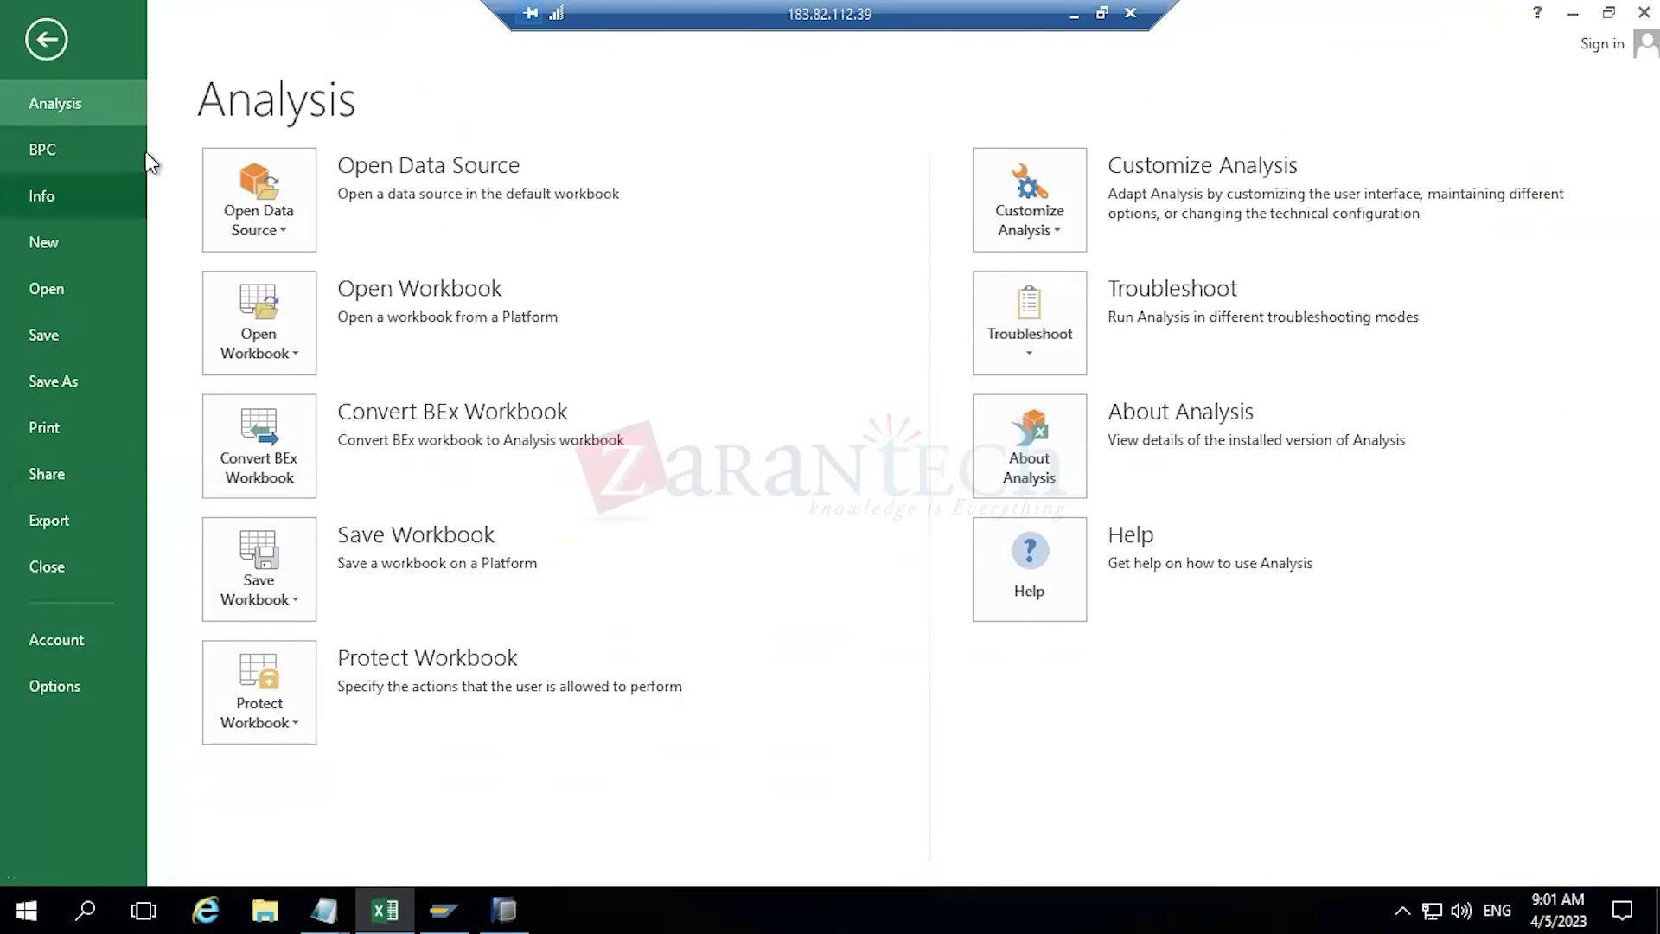
left_click(283, 230)
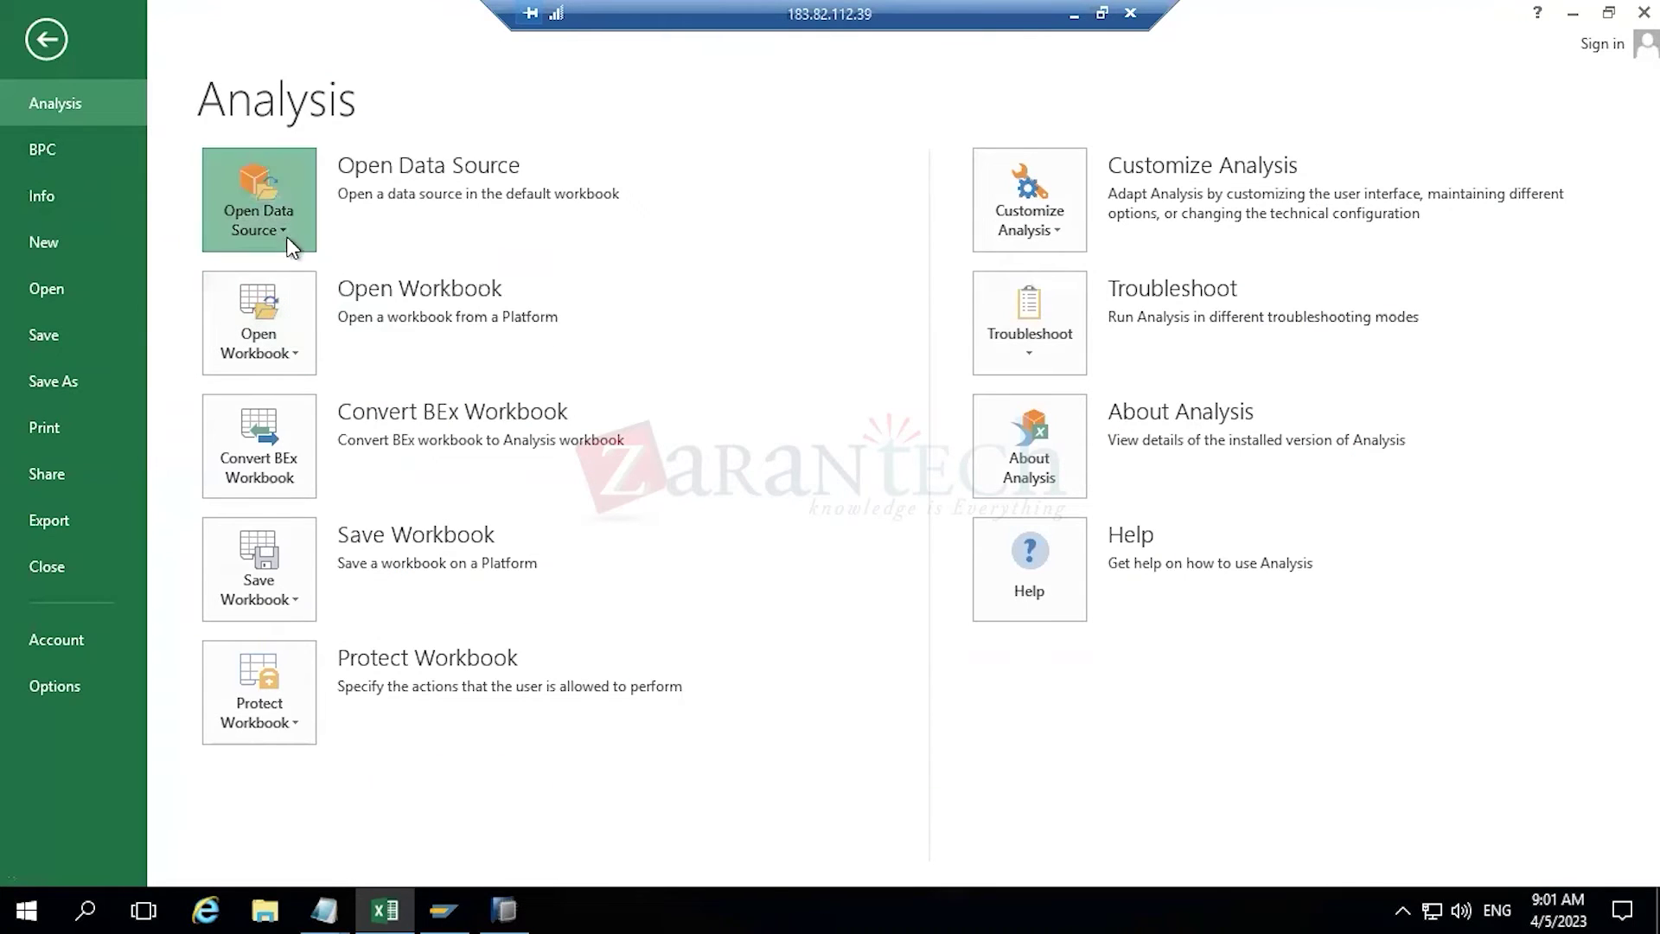
left_click(757, 220)
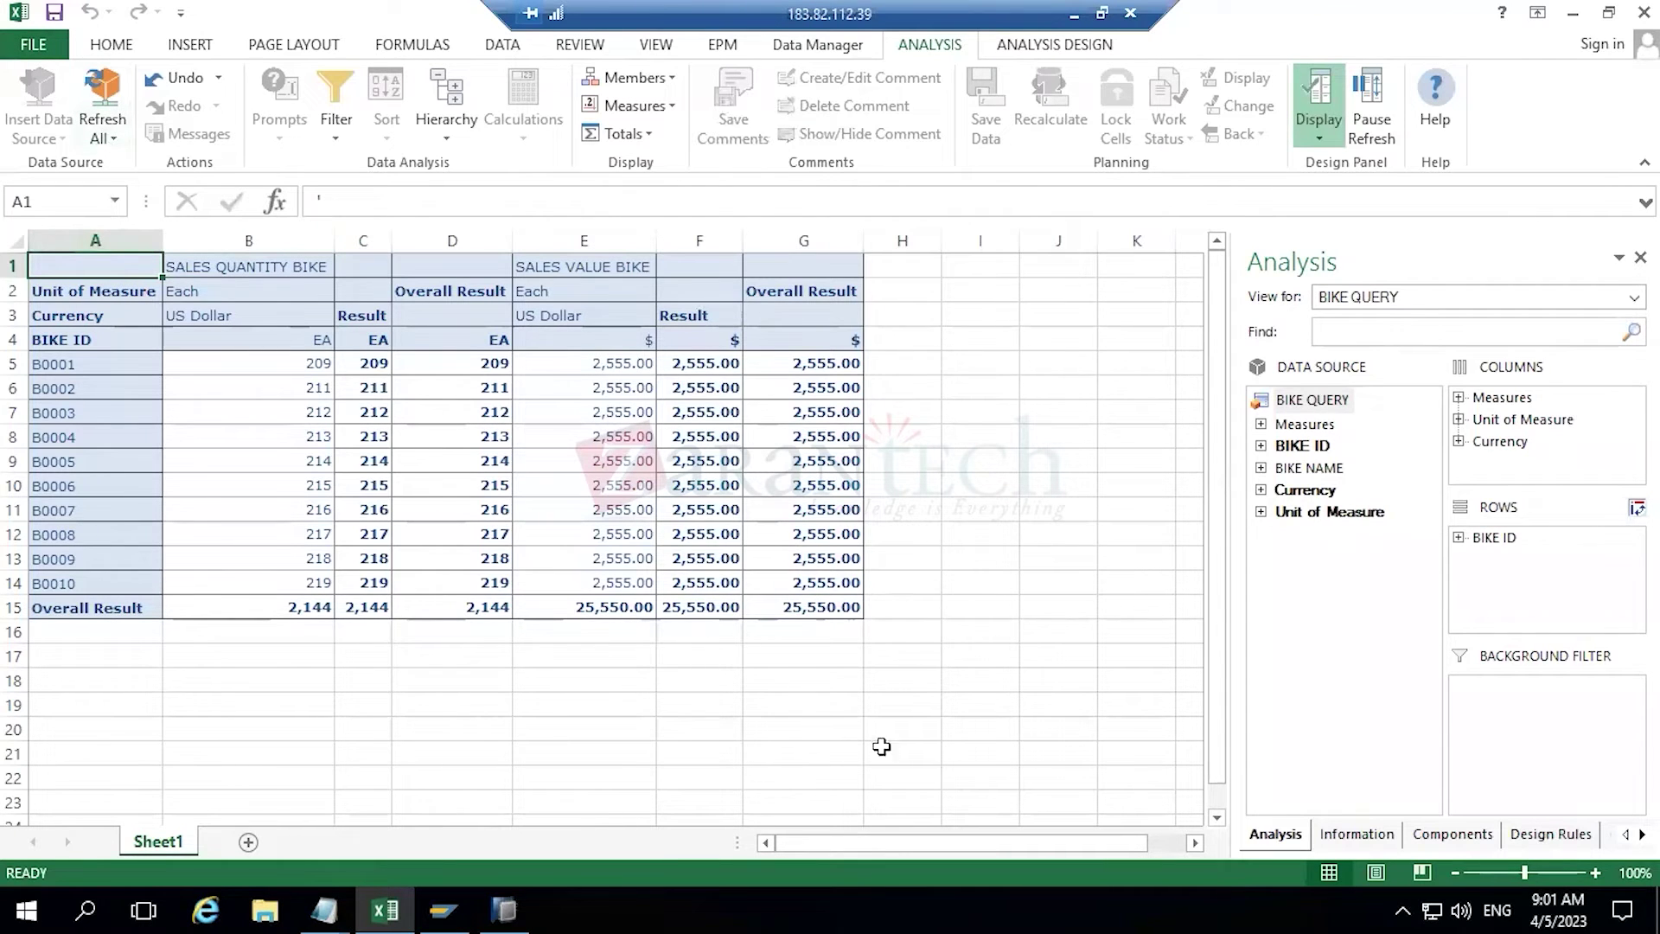
- Highlight the crosstab range again between selecting the empty cells D21 and I13 outside it
left_click(453, 747)
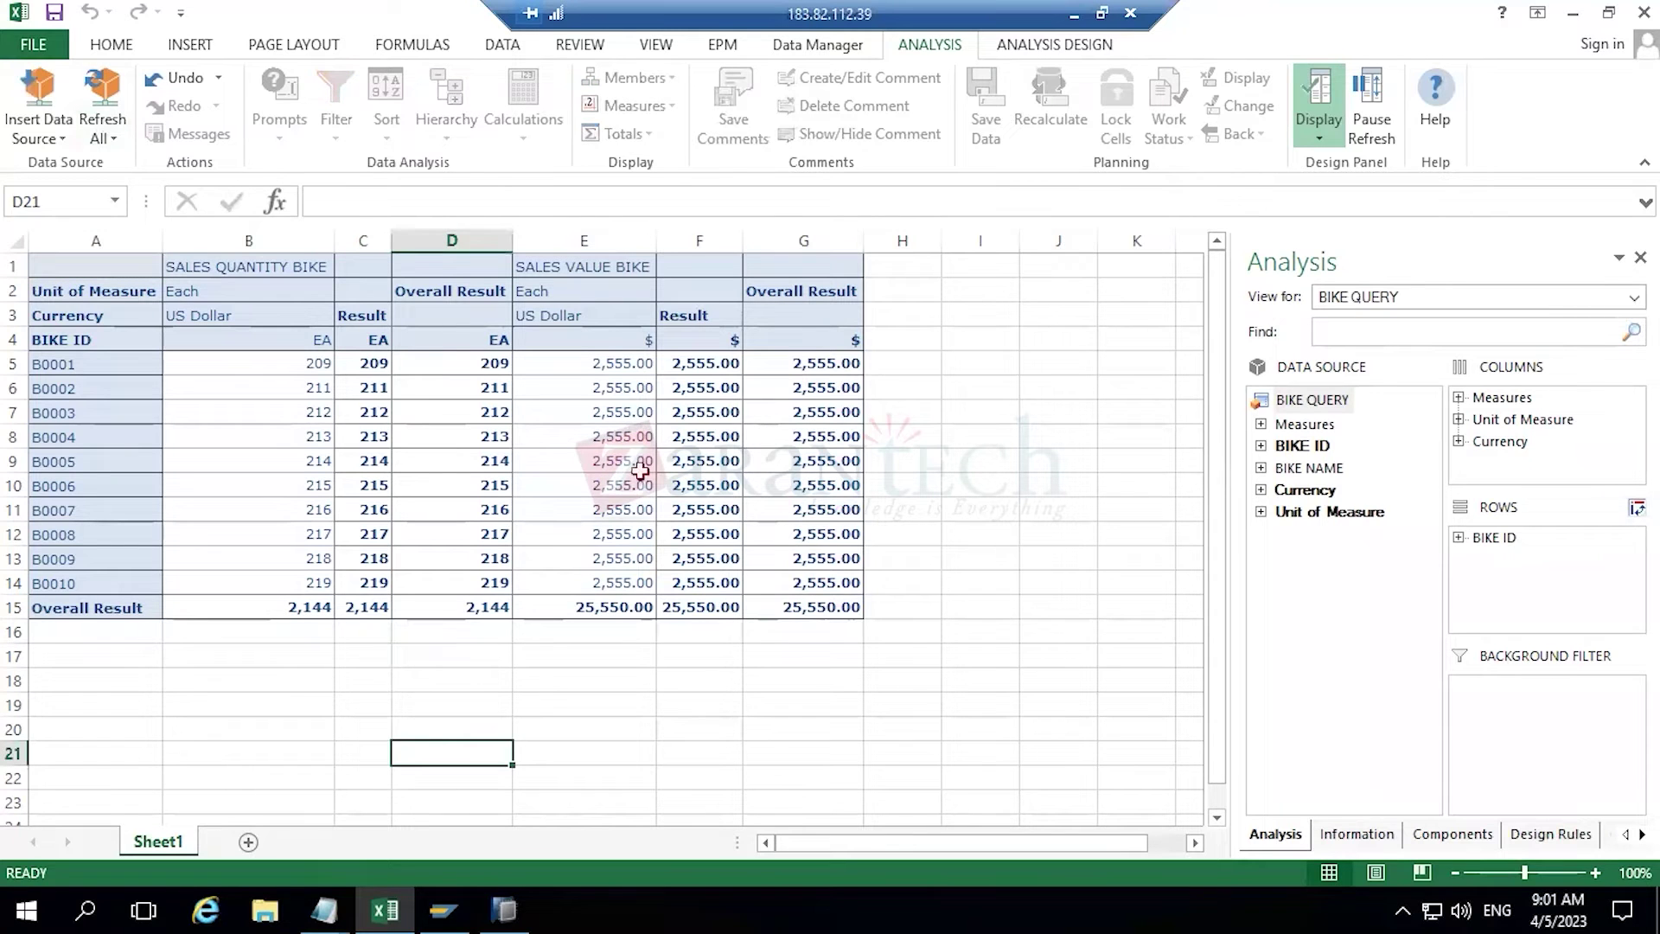
left_click_drag(39, 265, 803, 595)
left_click(973, 561)
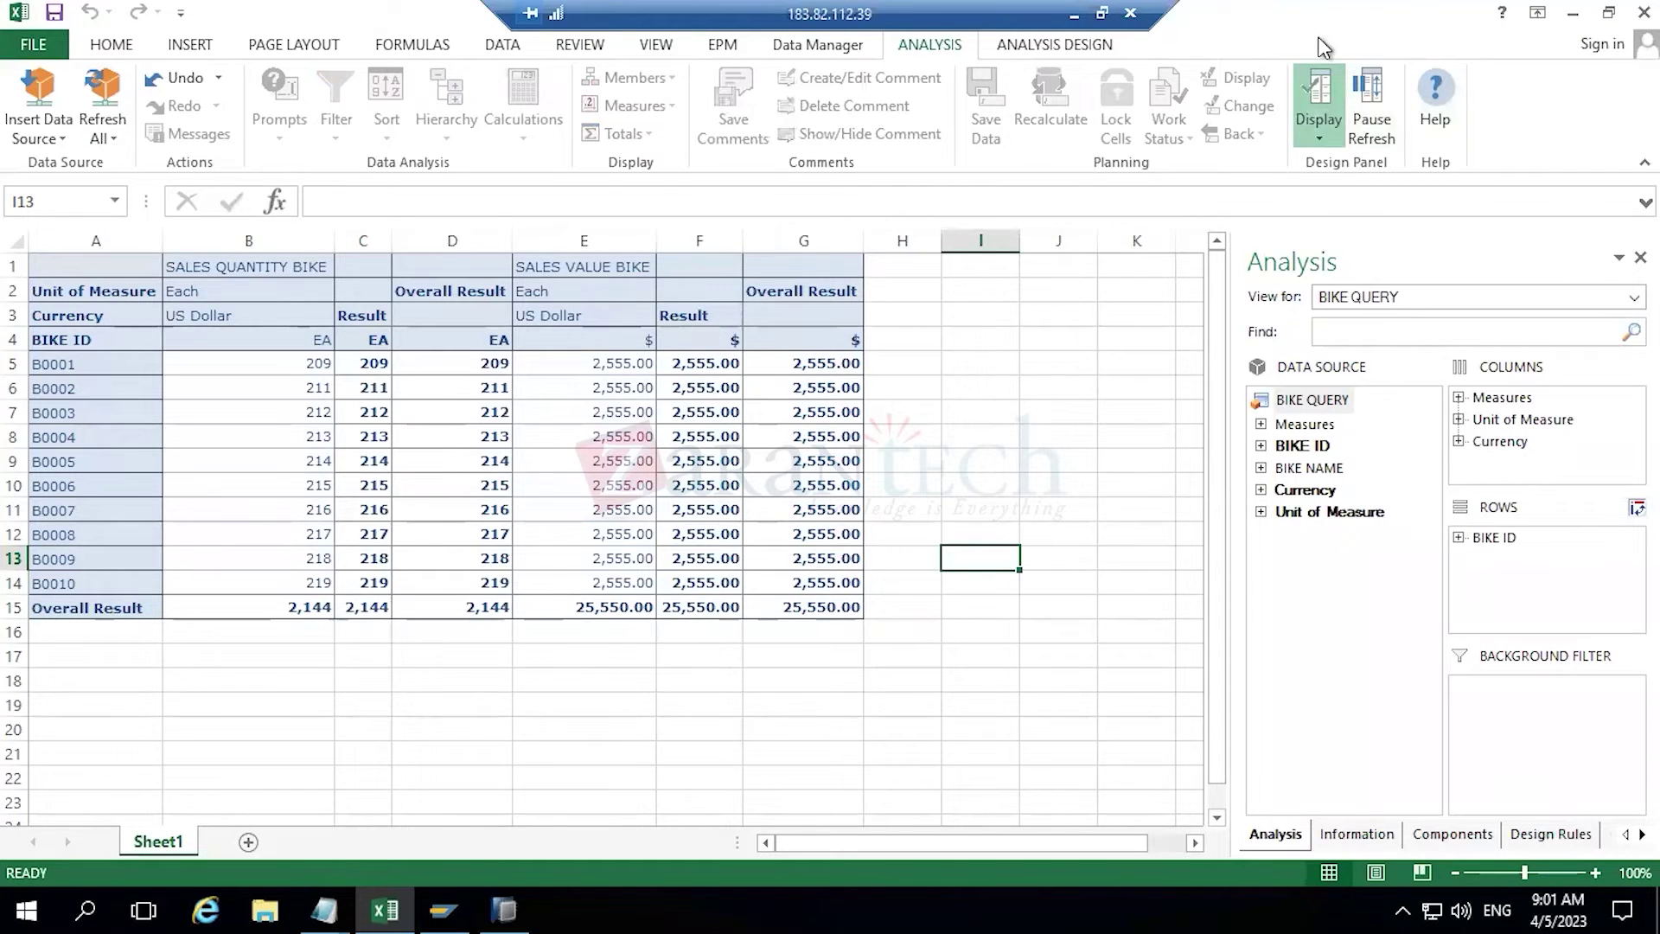
- Hide and redisplay the Analysis design panel twice, first from empty cell I13 and finishing from crosstab cell A1
left_click(1312, 140)
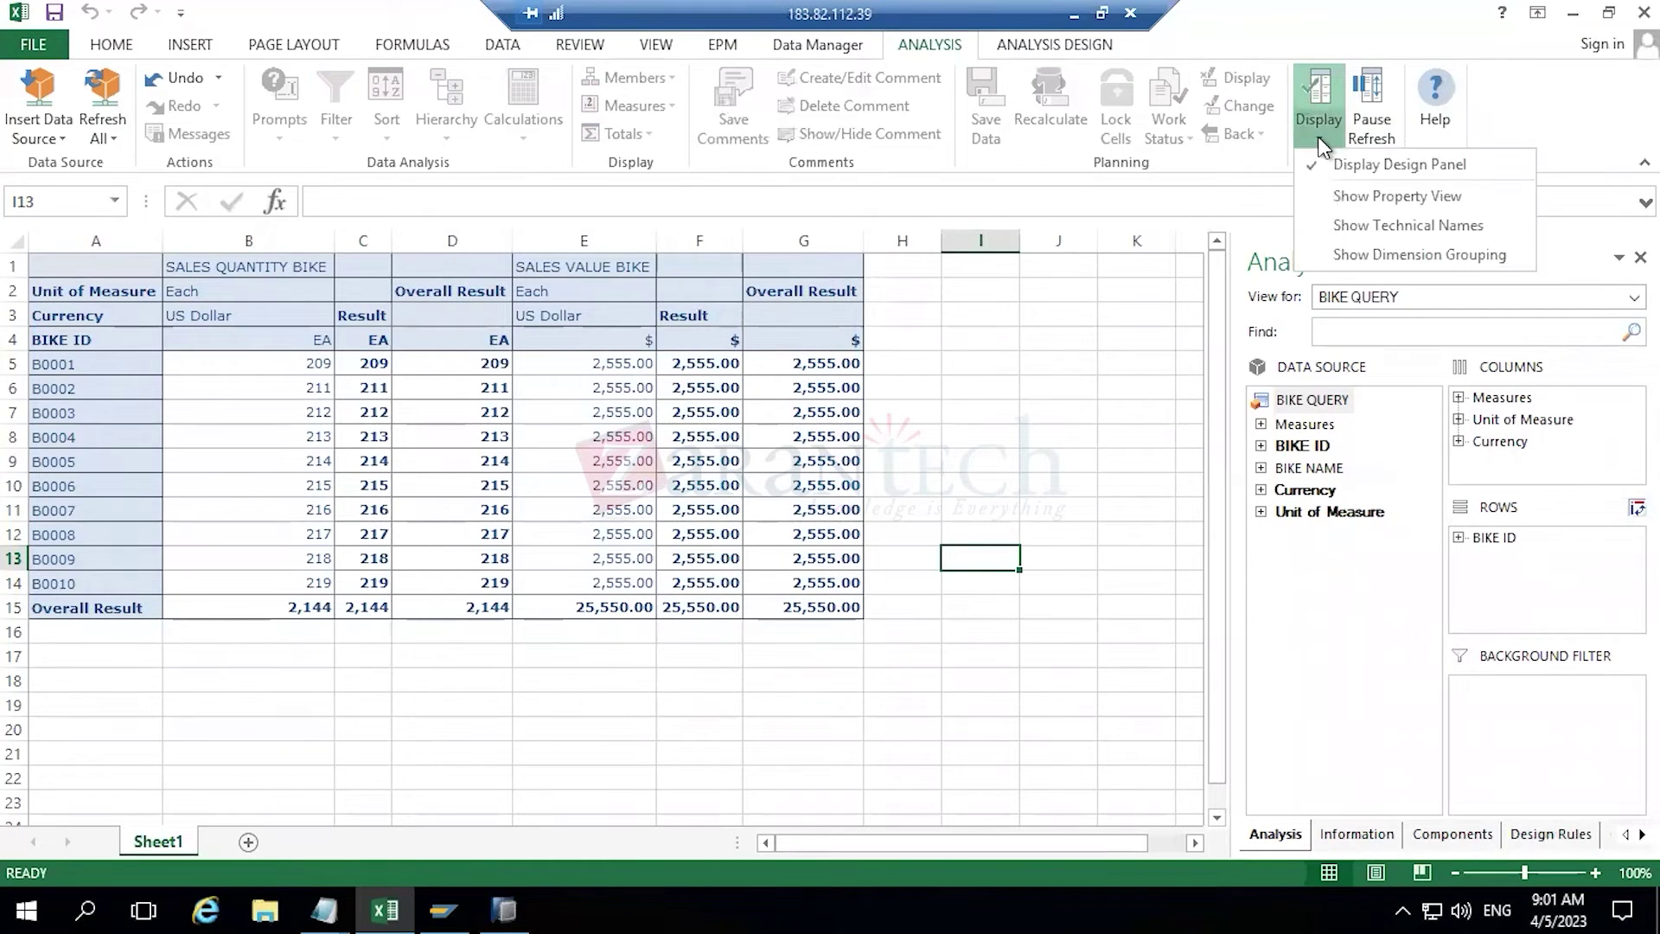
left_click(1400, 164)
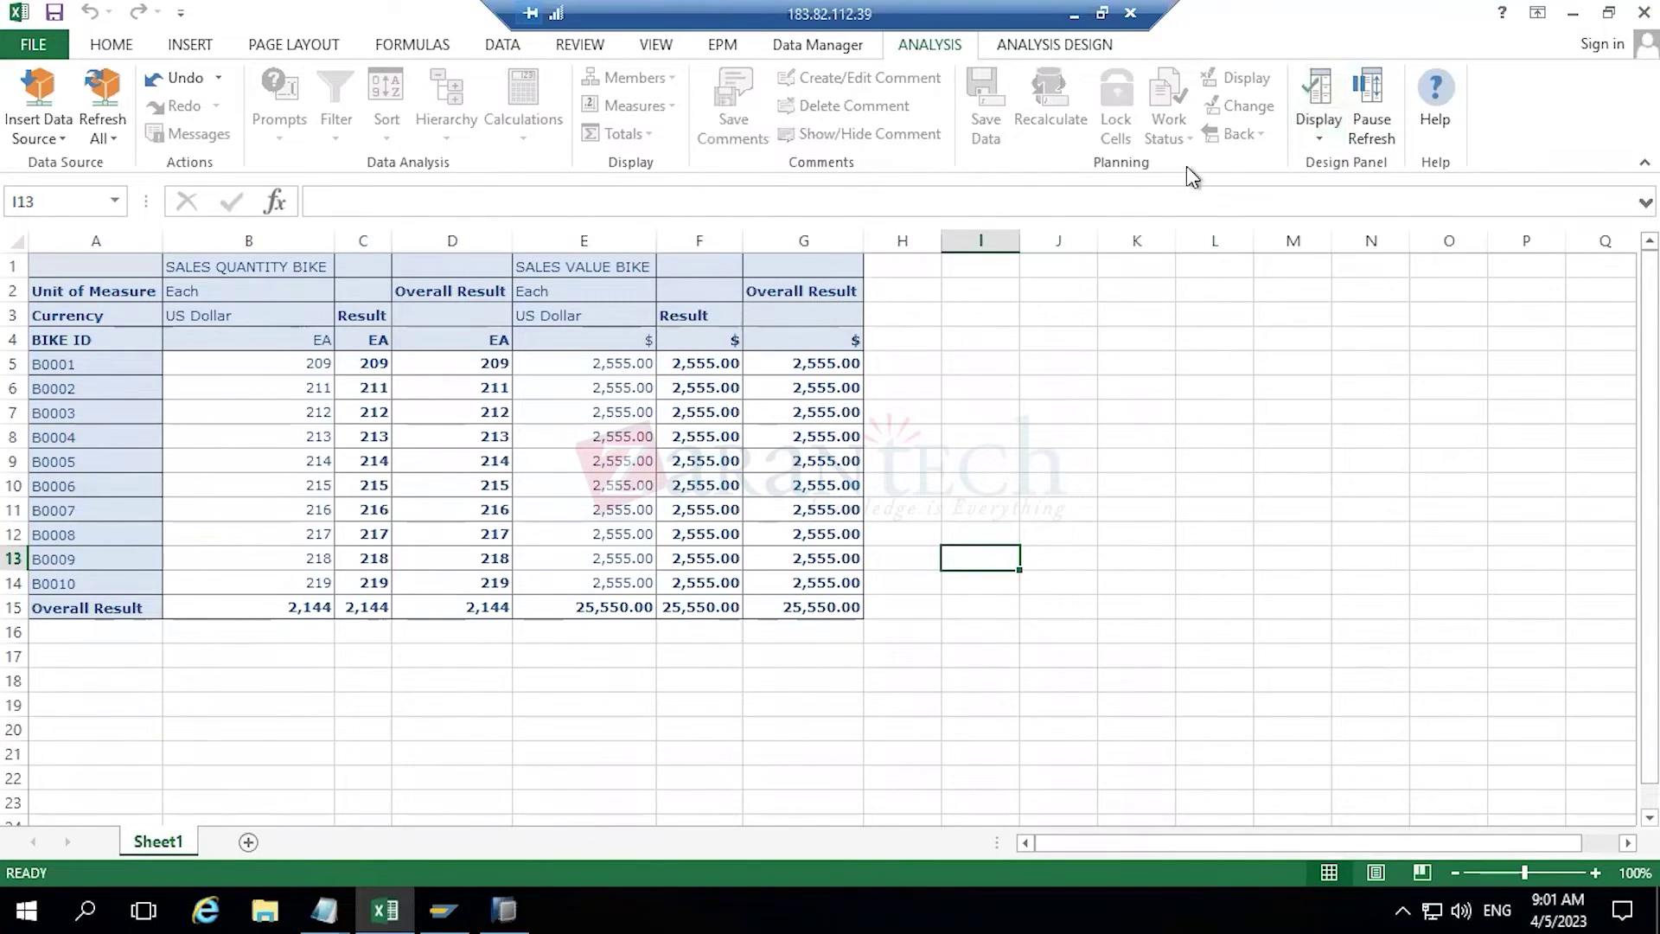
left_click(1318, 95)
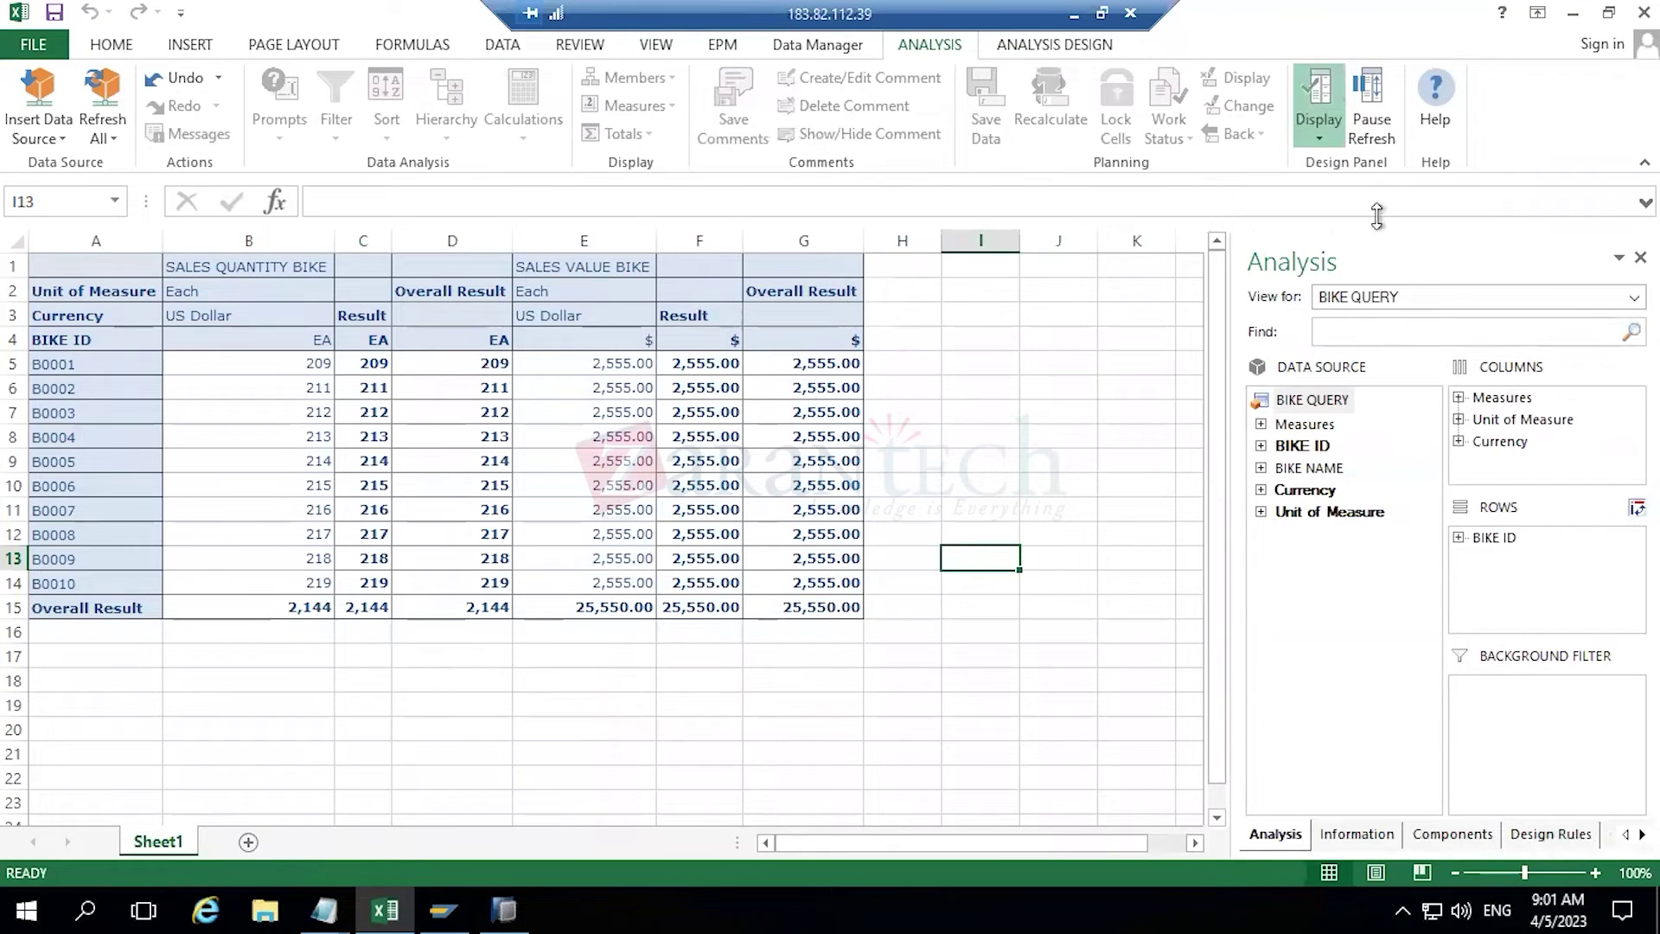
left_click(1317, 95)
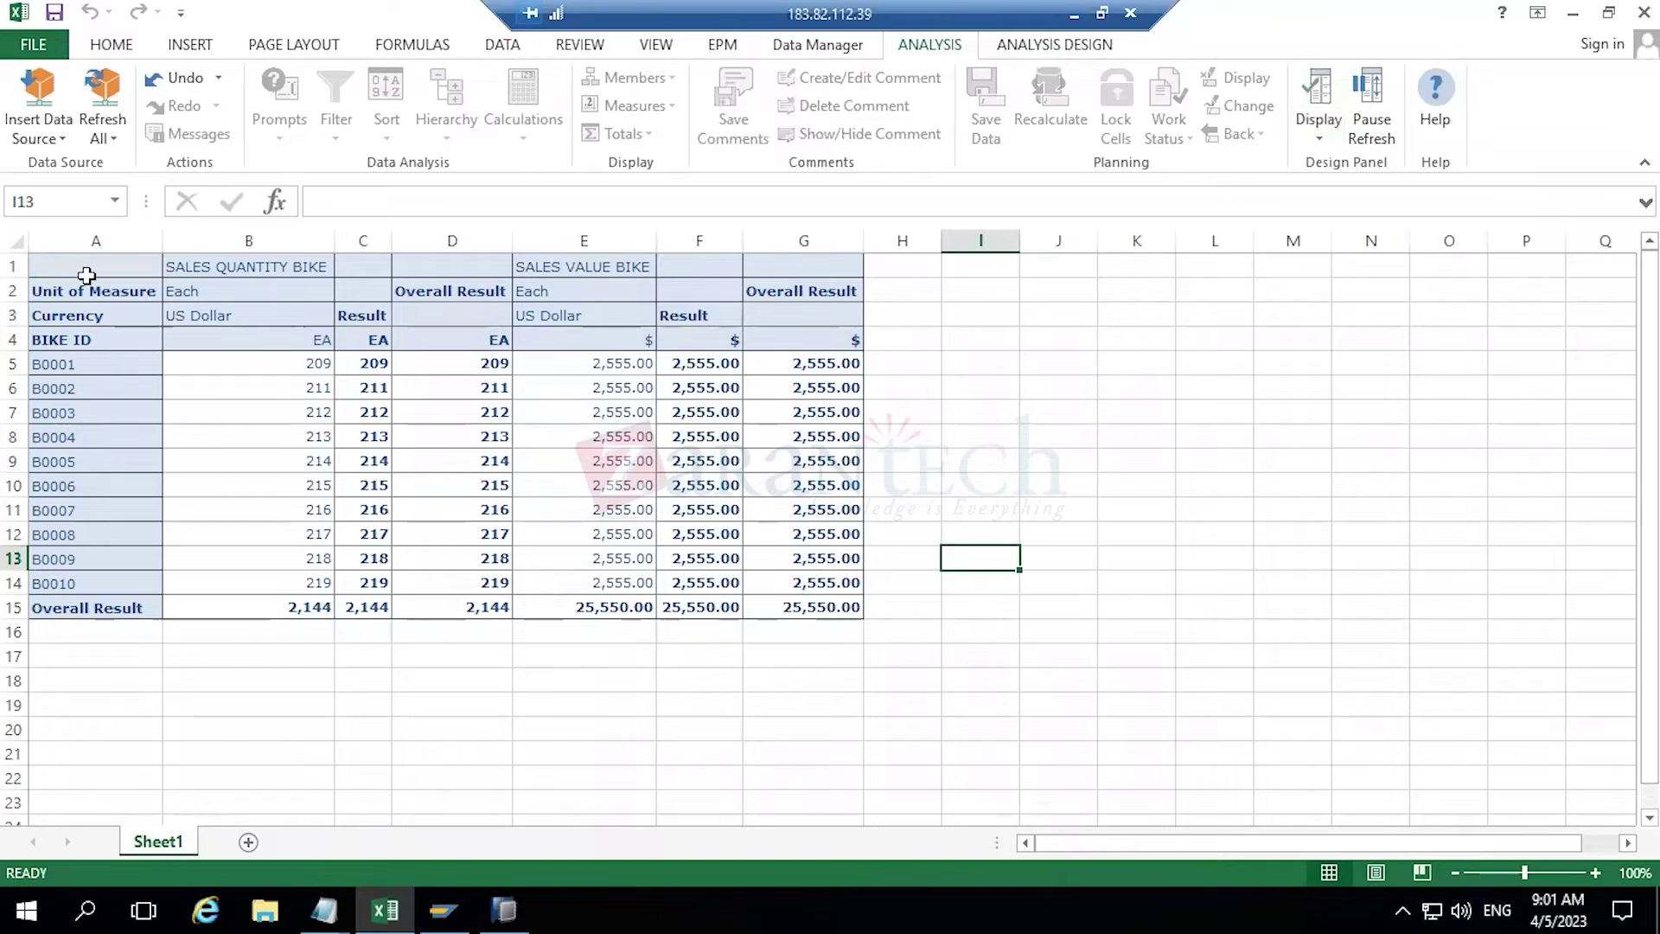
left_click(147, 275)
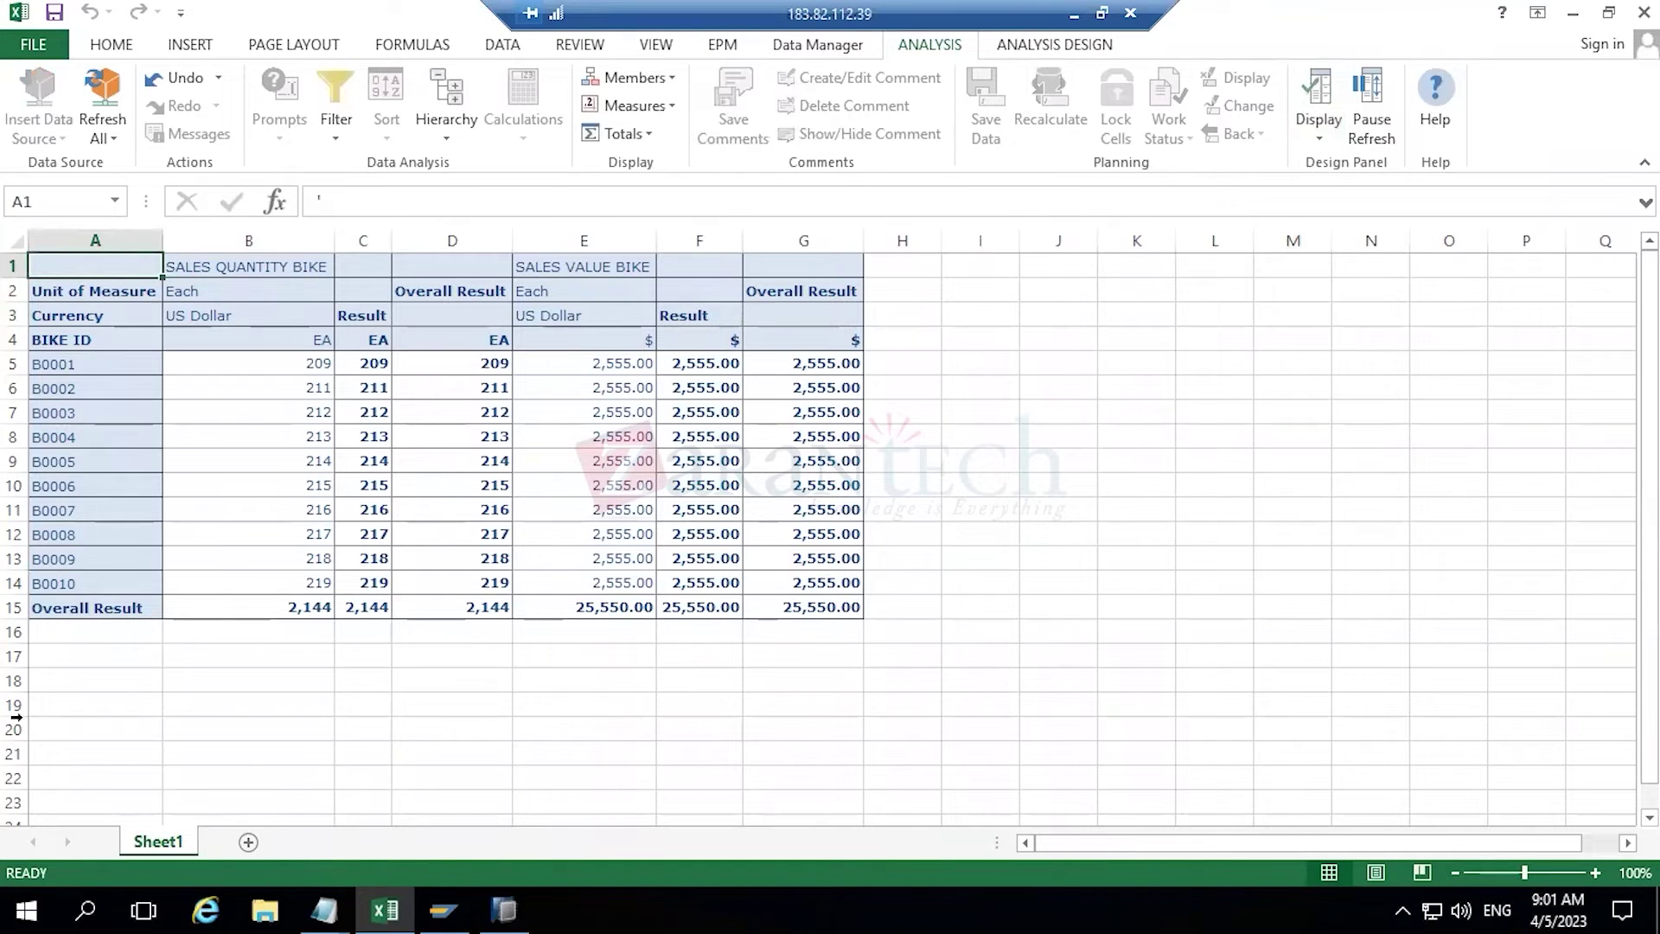
left_click(1312, 121)
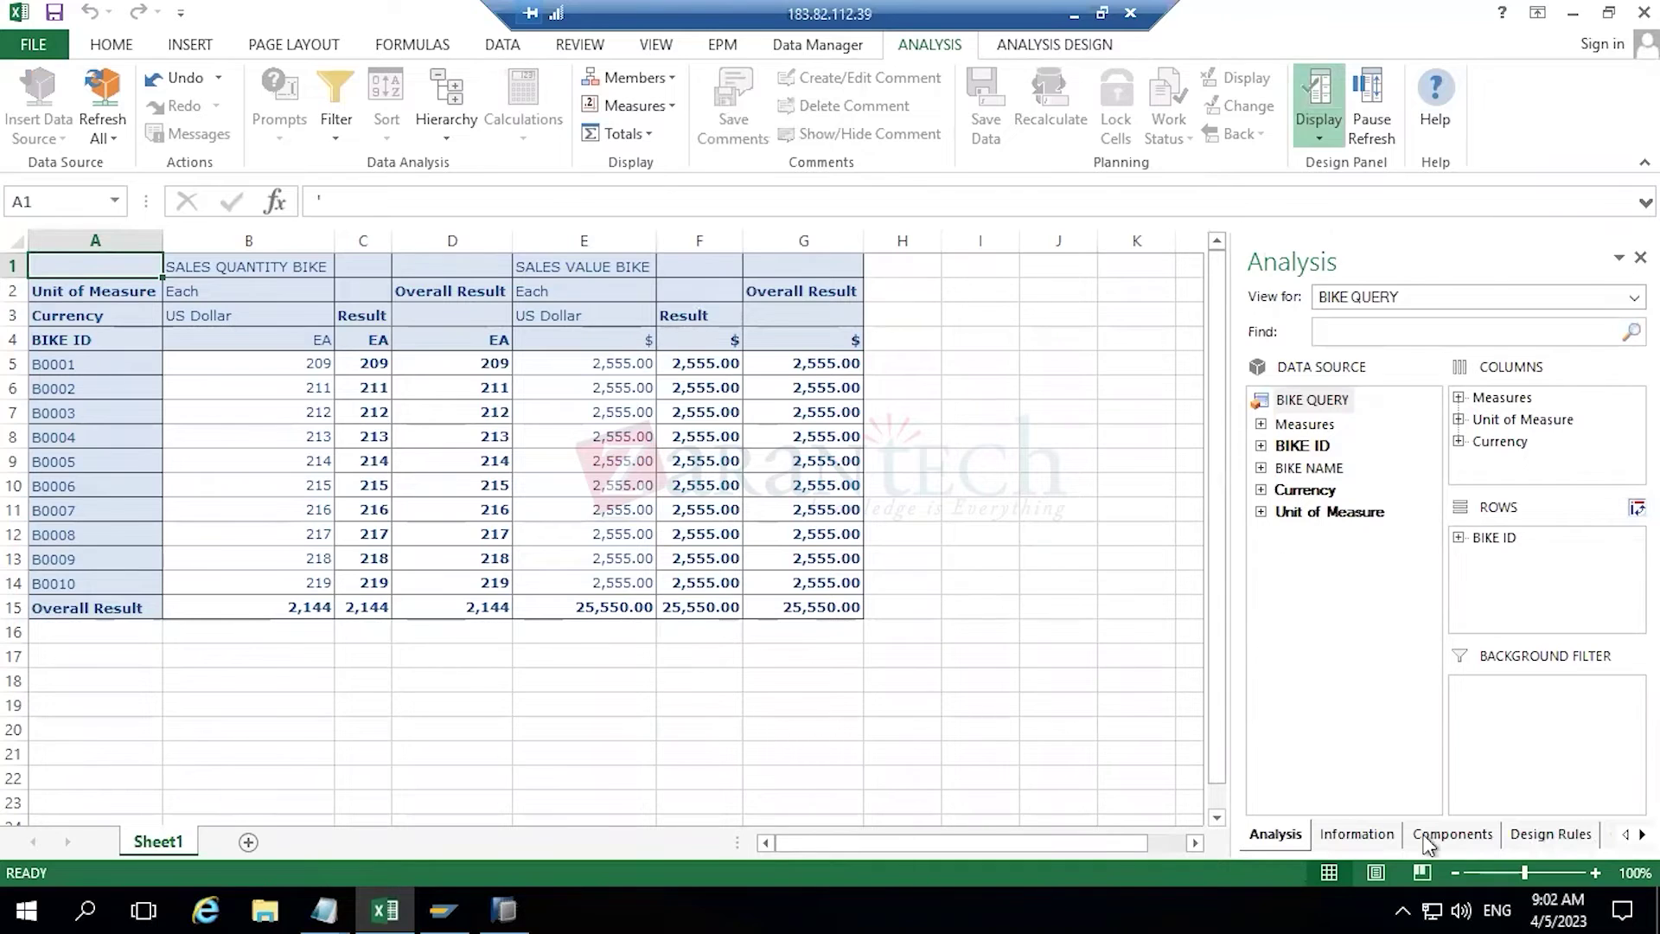
- Switch the design panel off and on from empty cell I8, and repeat it from cell A1
left_click(1015, 423)
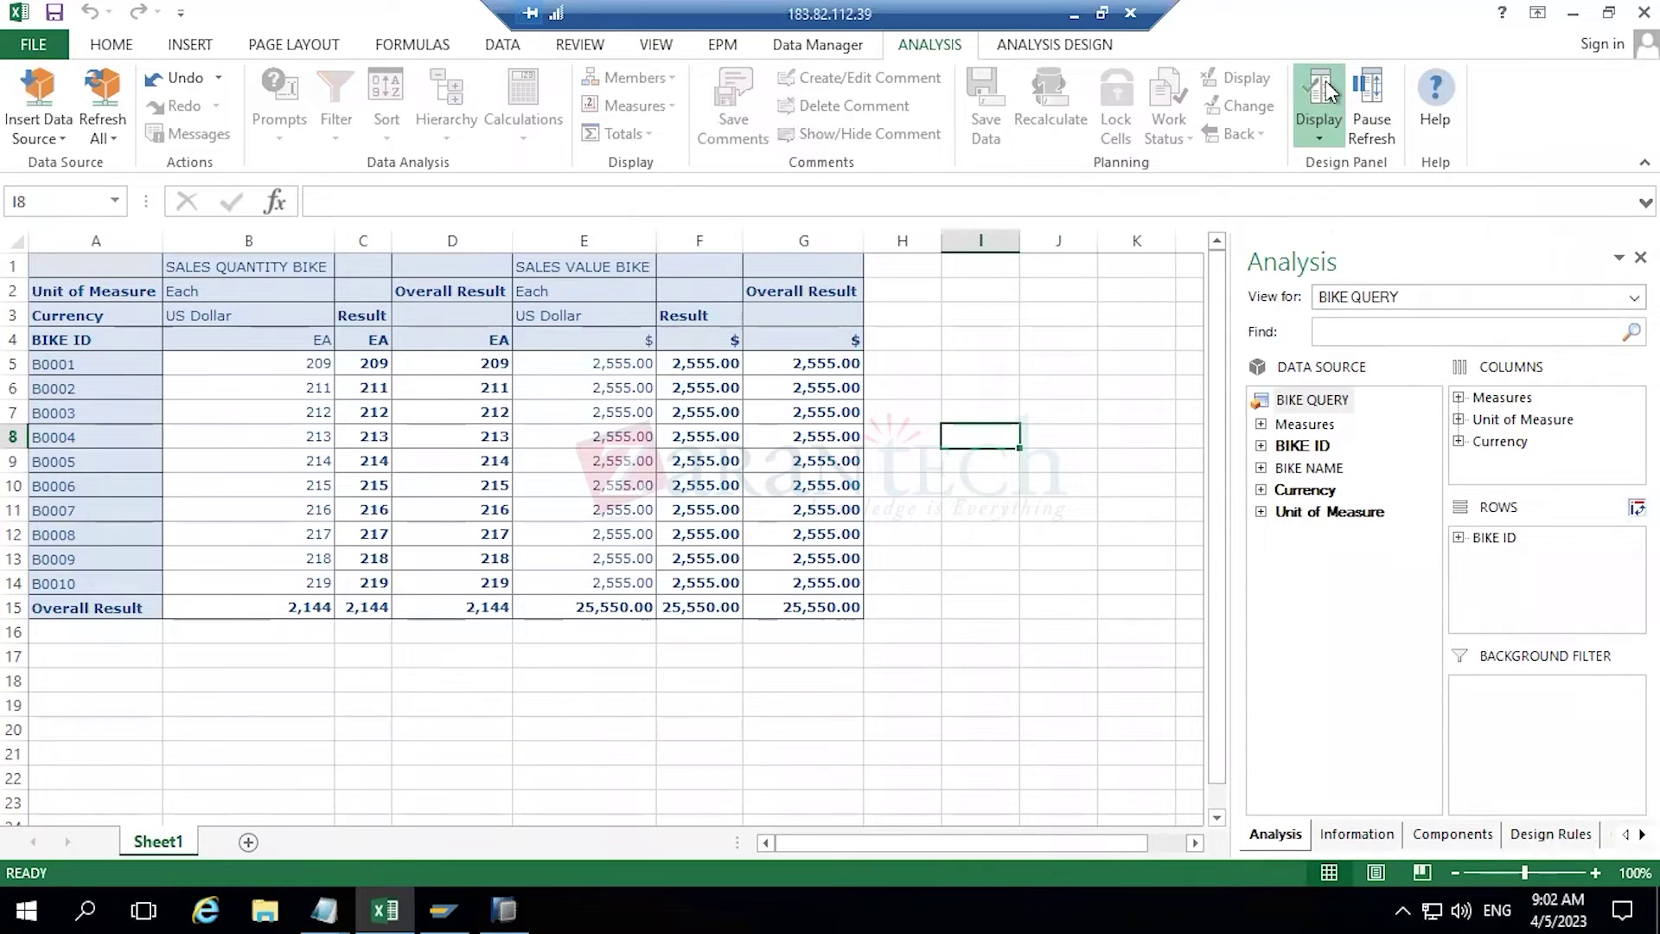
left_click(1320, 108)
left_click(1319, 111)
left_click(57, 268)
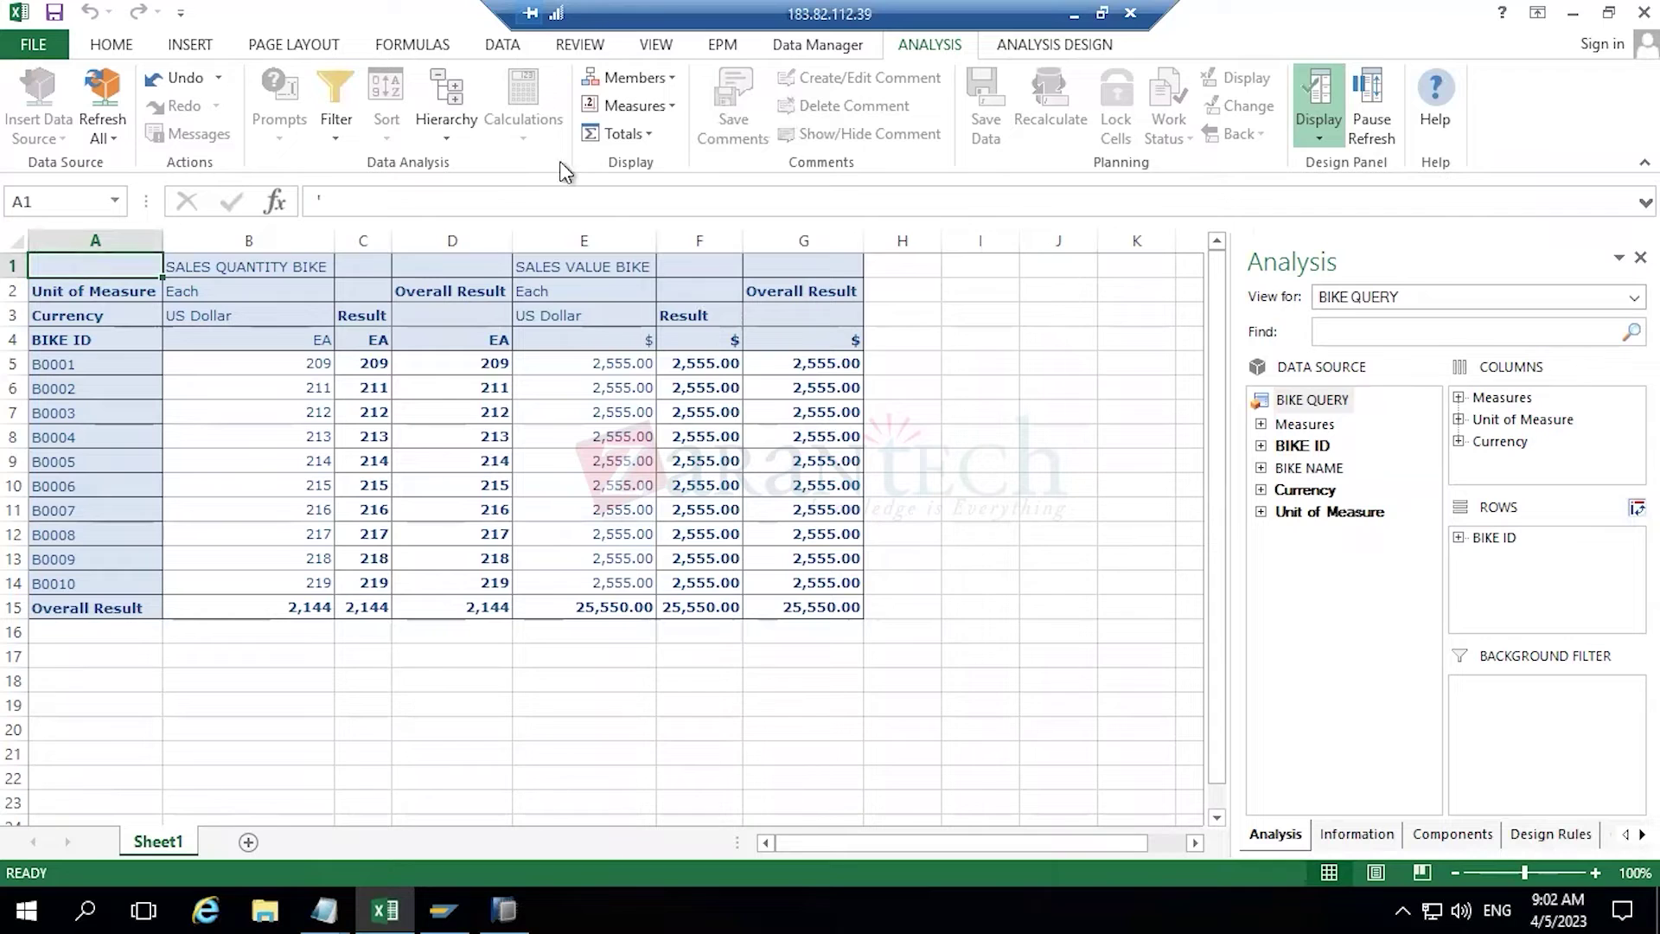
left_click(1321, 113)
left_click(1321, 115)
- Show the property view in the design panel and widen the panel so the BIKE QUERY properties fit
left_click(1320, 141)
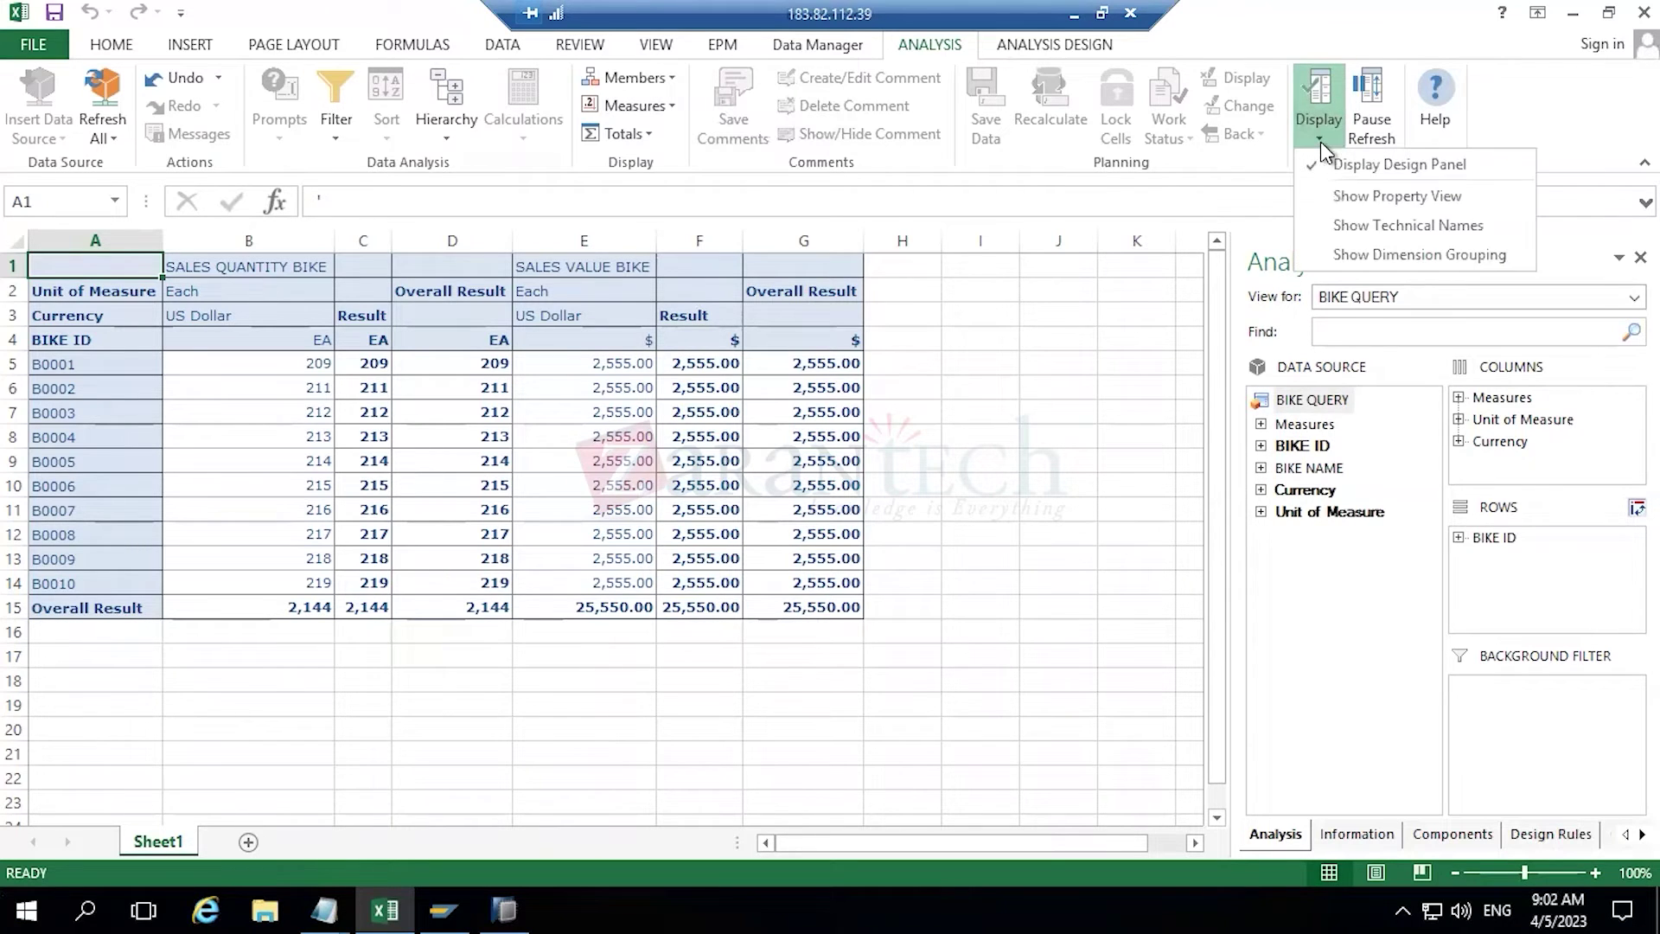
left_click(1376, 202)
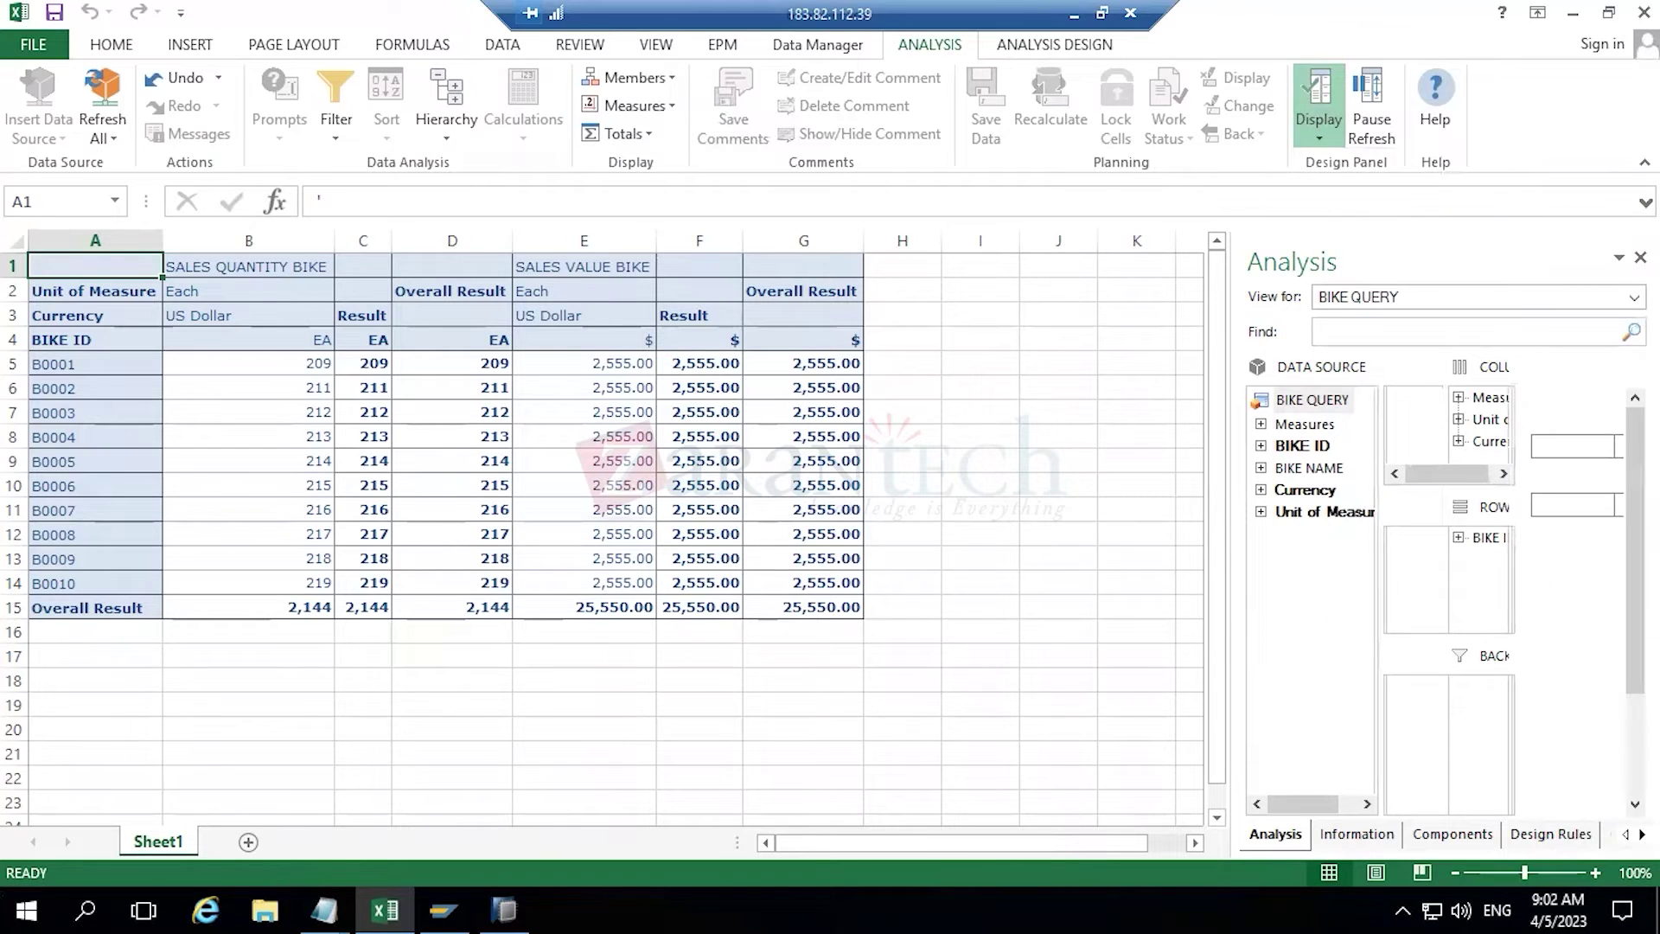
left_click_drag(1234, 619, 932, 621)
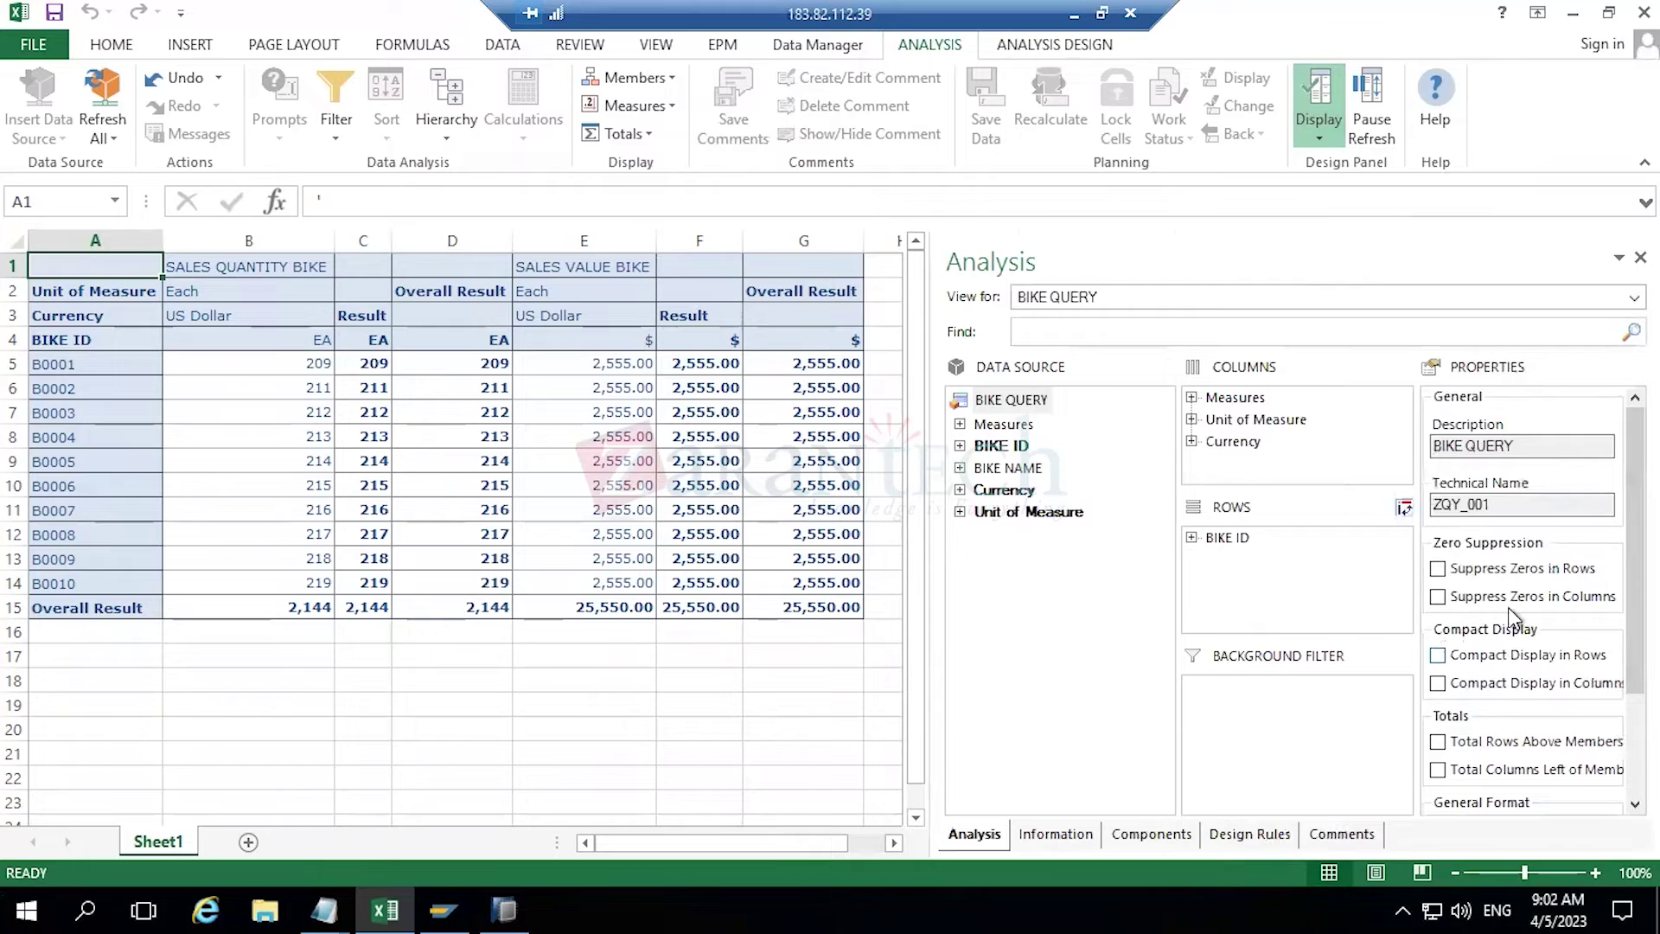
- Inspect the properties of the BIKE NAME, Unit of Measure and BIKE ID dimensions in the data source
left_click(1007, 468)
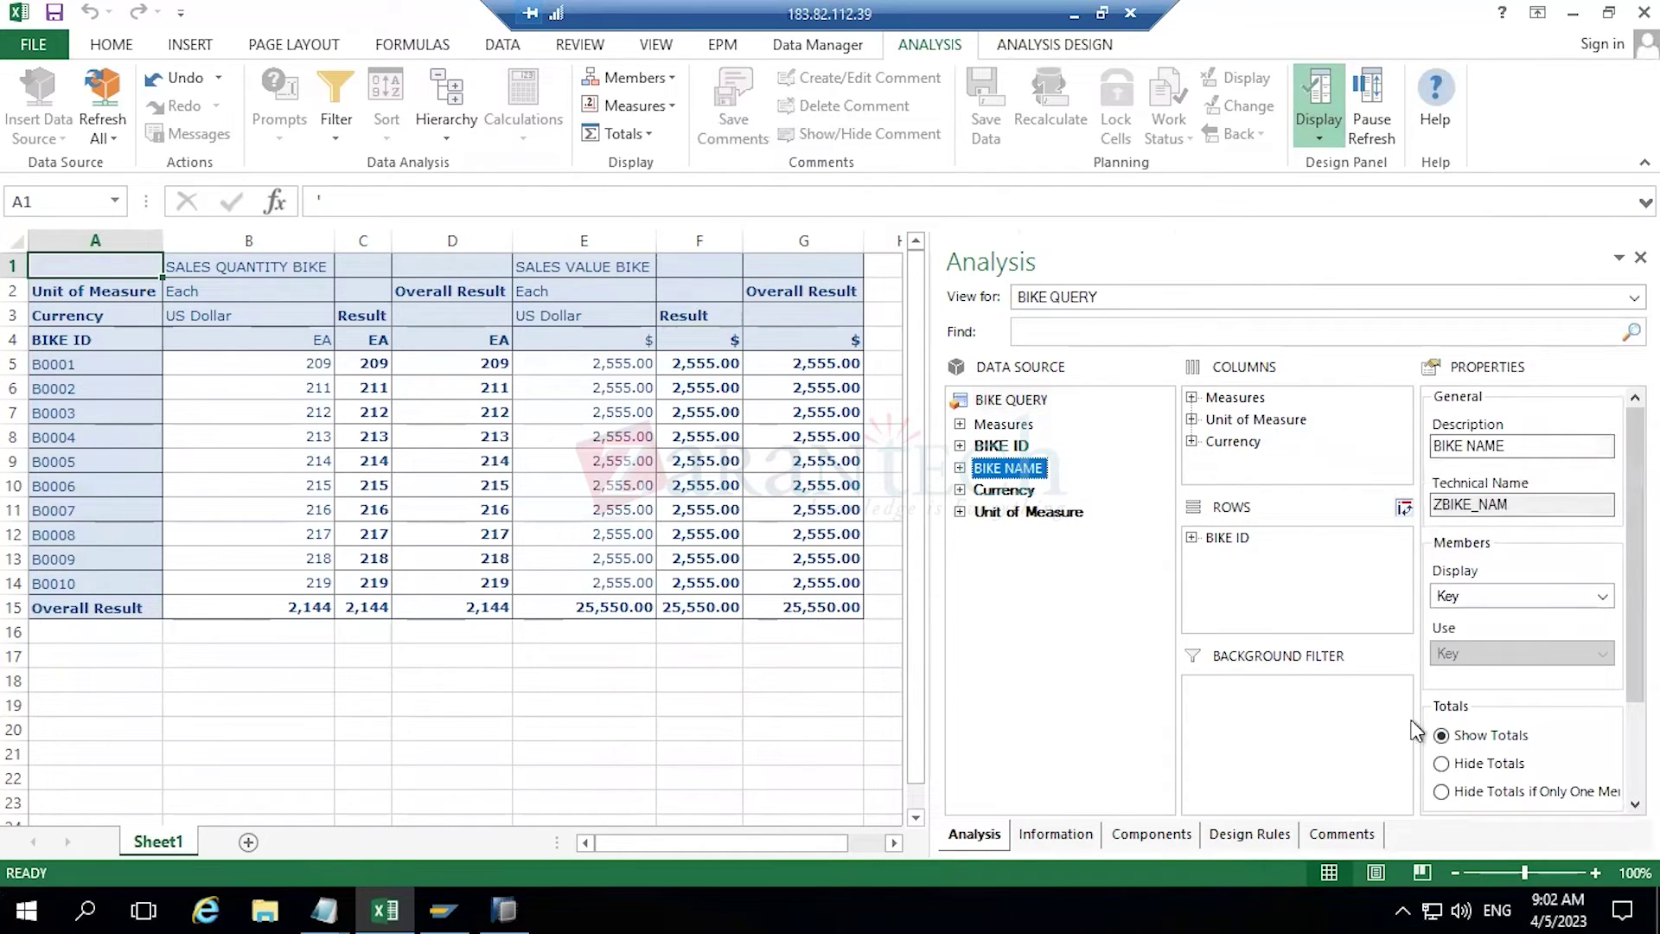
left_click(1013, 512)
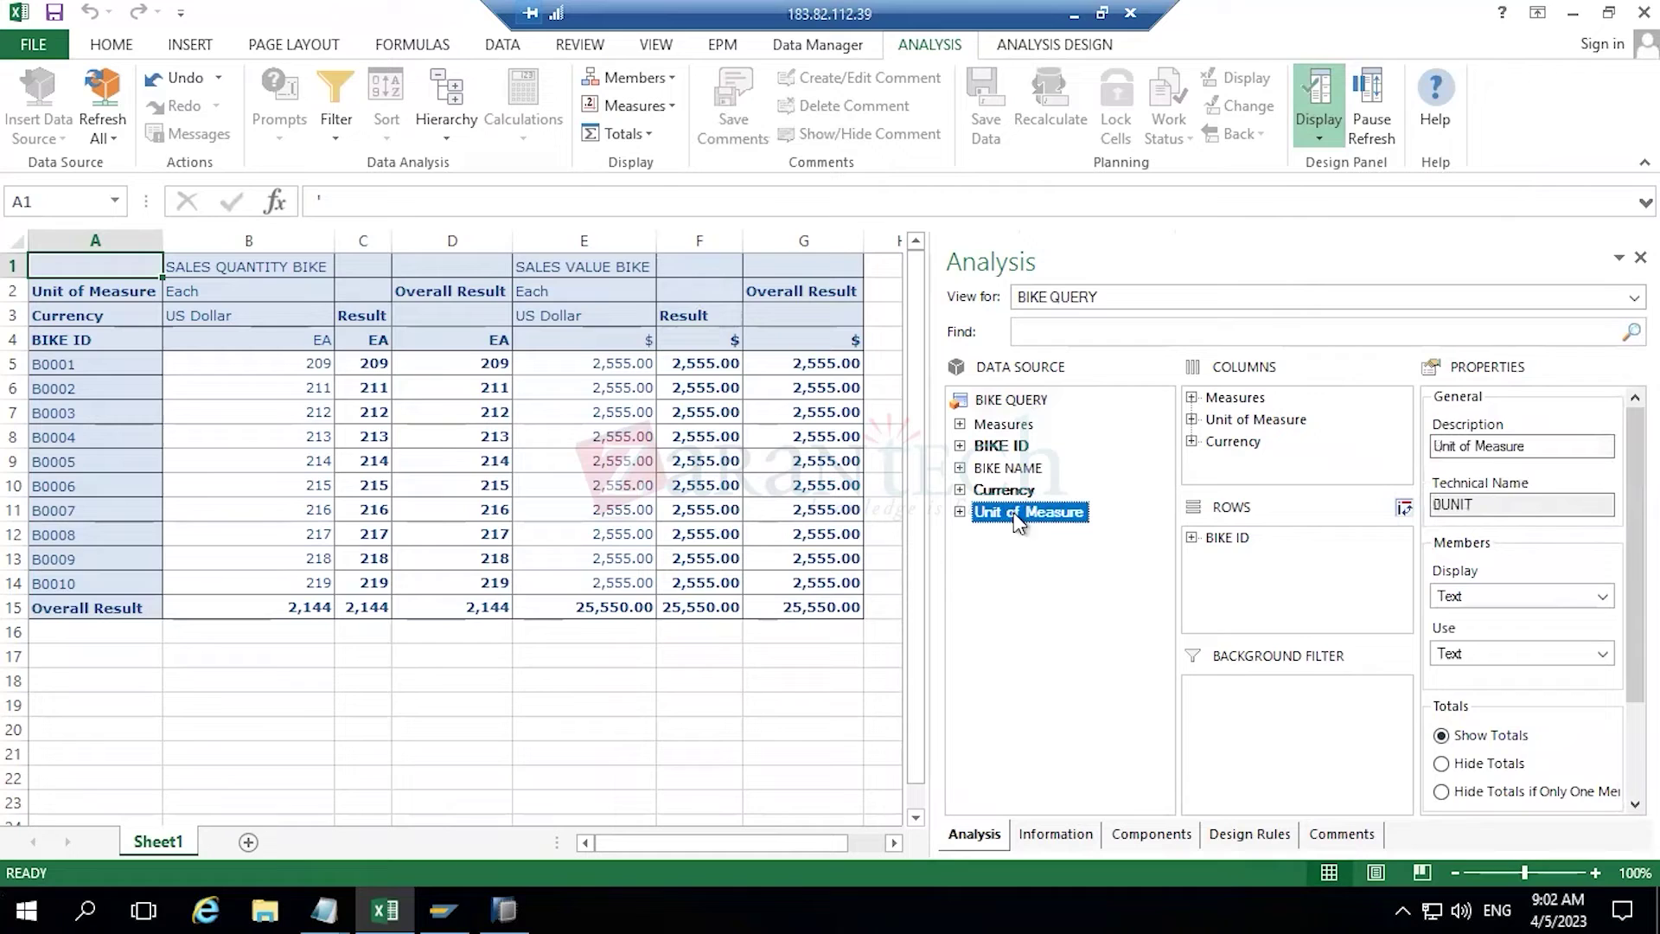
left_click(1033, 470)
left_click(1003, 444)
mouse_move(1635, 662)
left_mouse_down()
mouse_move(1634, 759)
mouse_move(1635, 658)
mouse_move(1634, 680)
left_mouse_up()
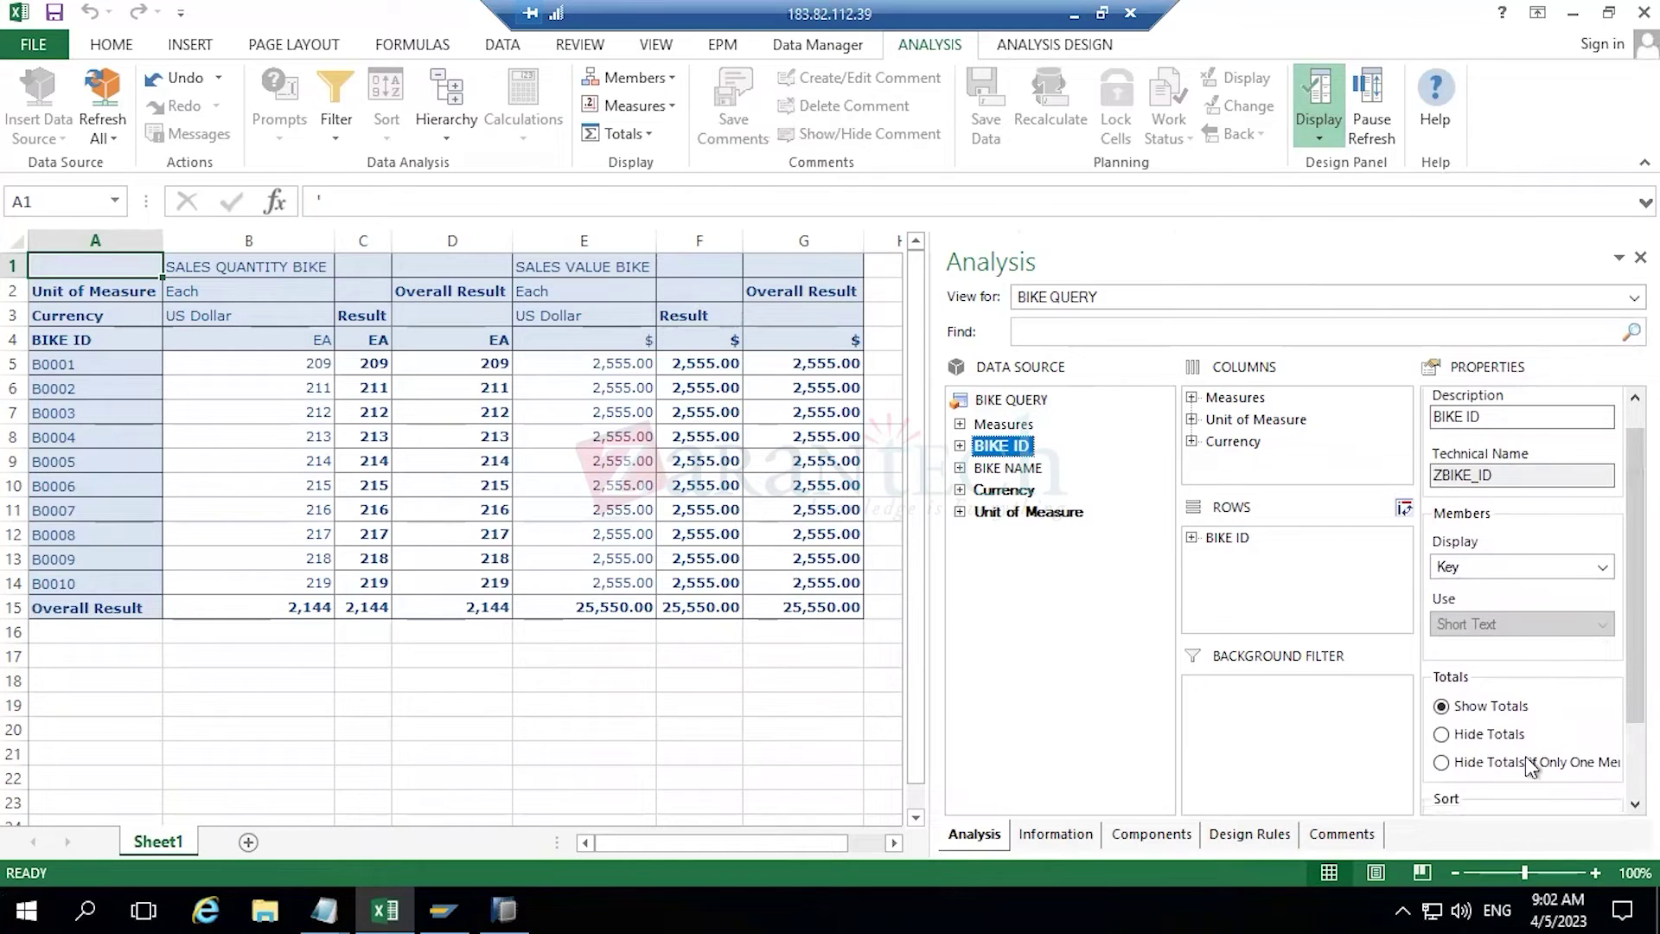
- Show technical names and dimension grouping in the design panel, and expand GROUP1 in the data source
left_click(1306, 124)
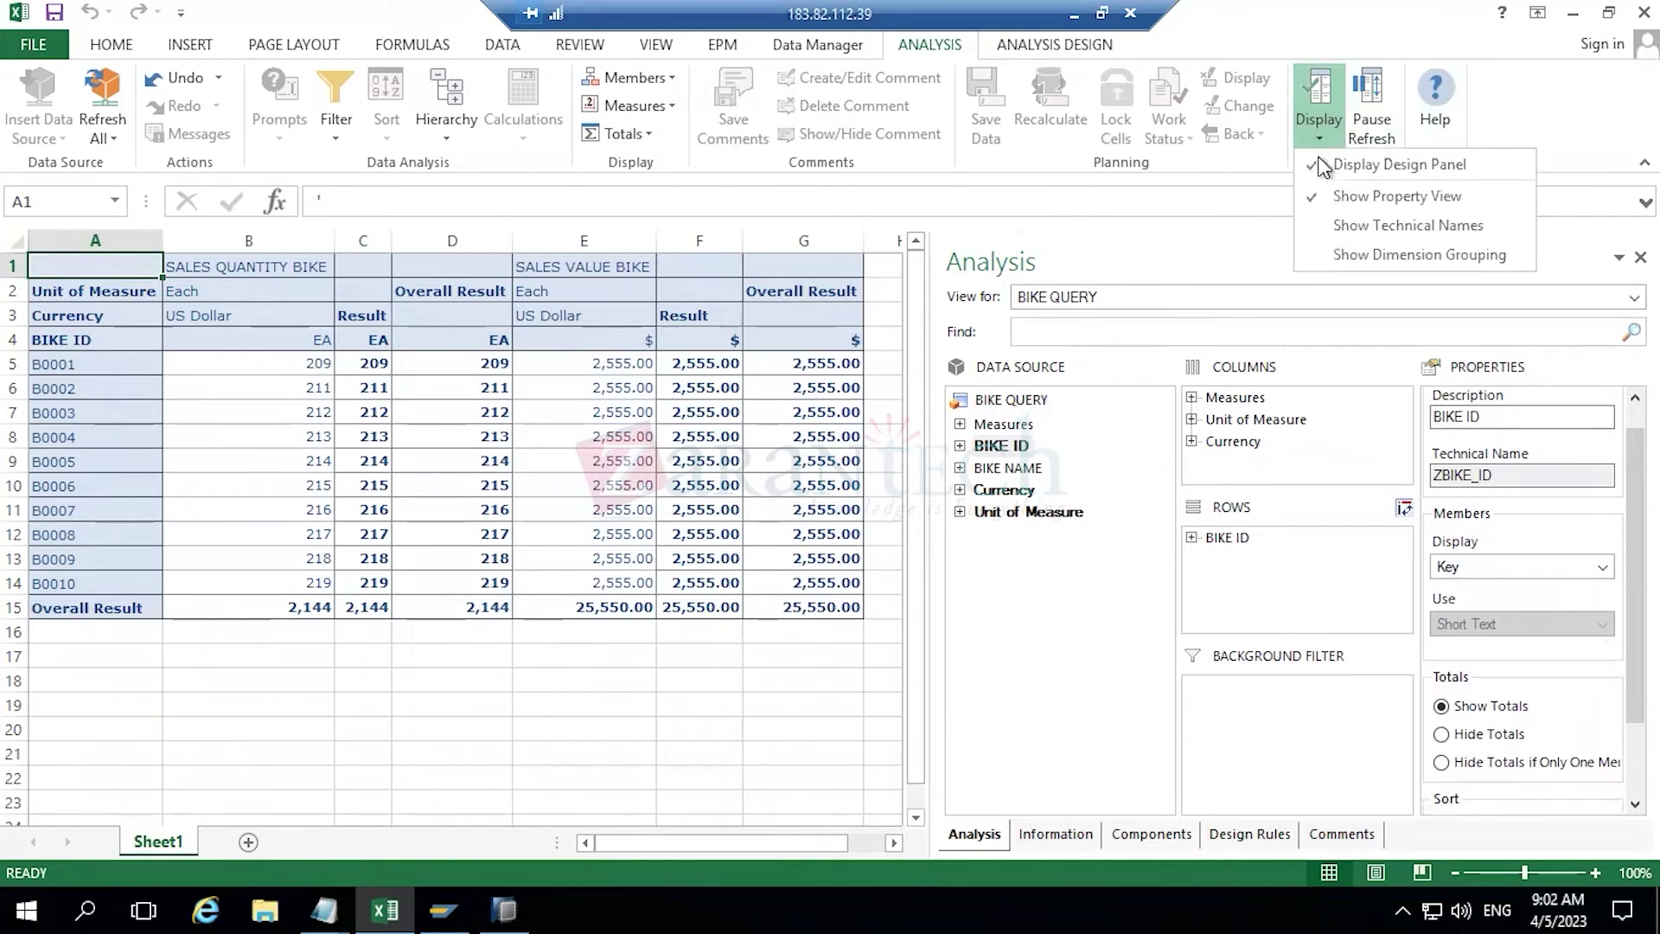
left_click(1363, 232)
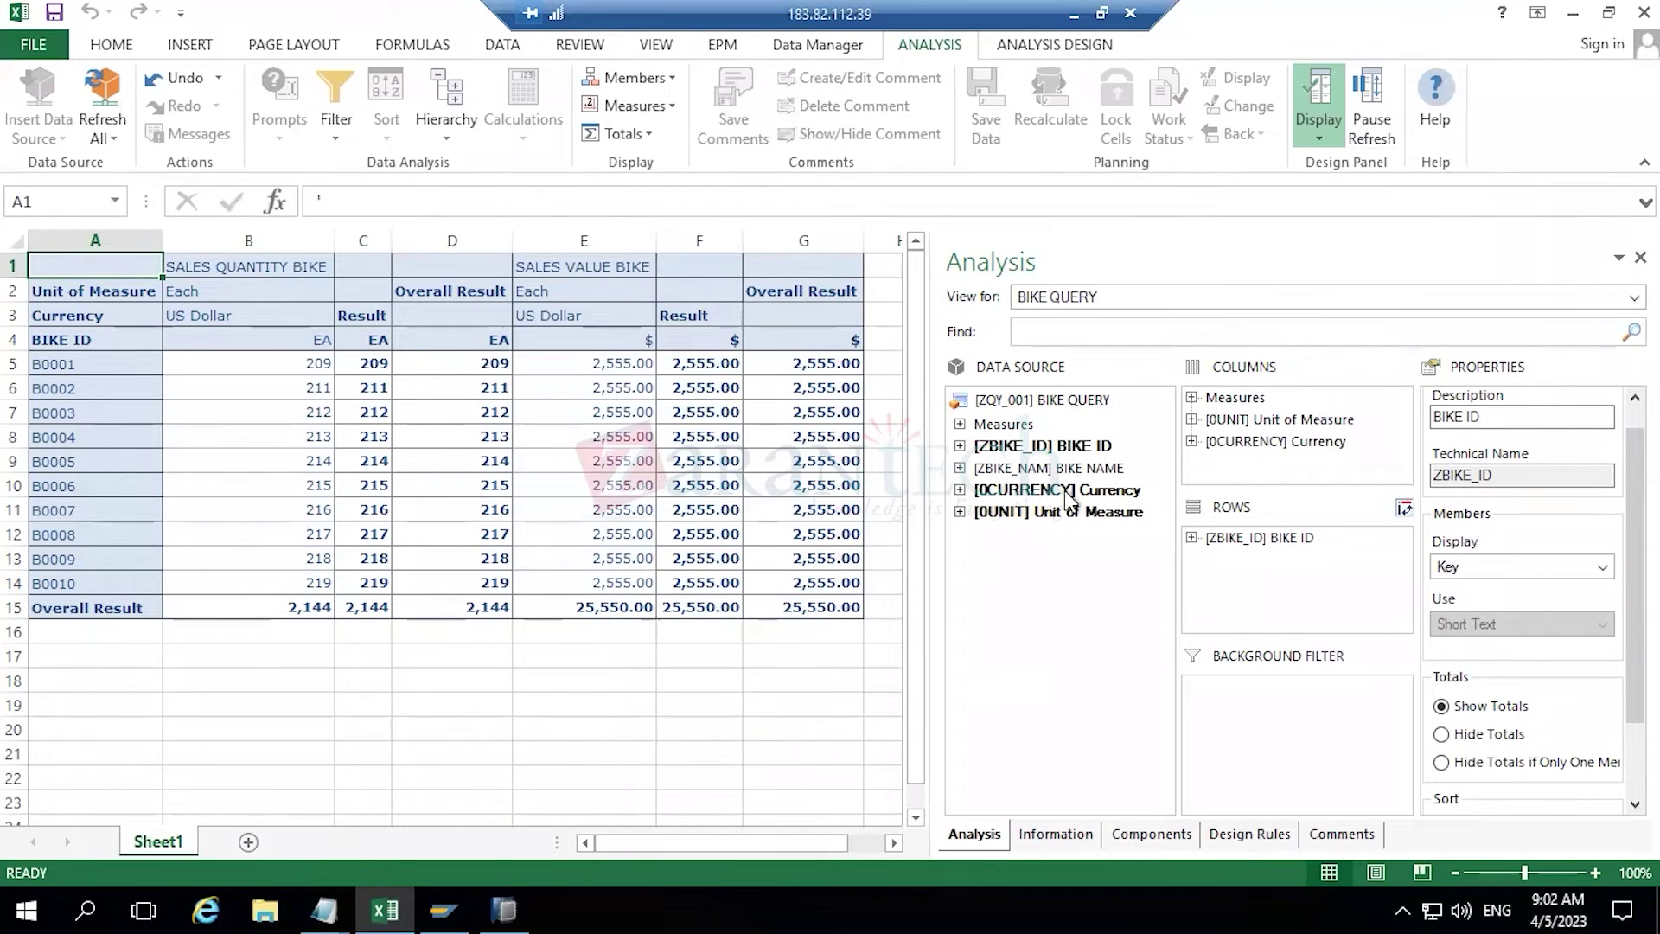
left_click(1318, 138)
left_click(1320, 254)
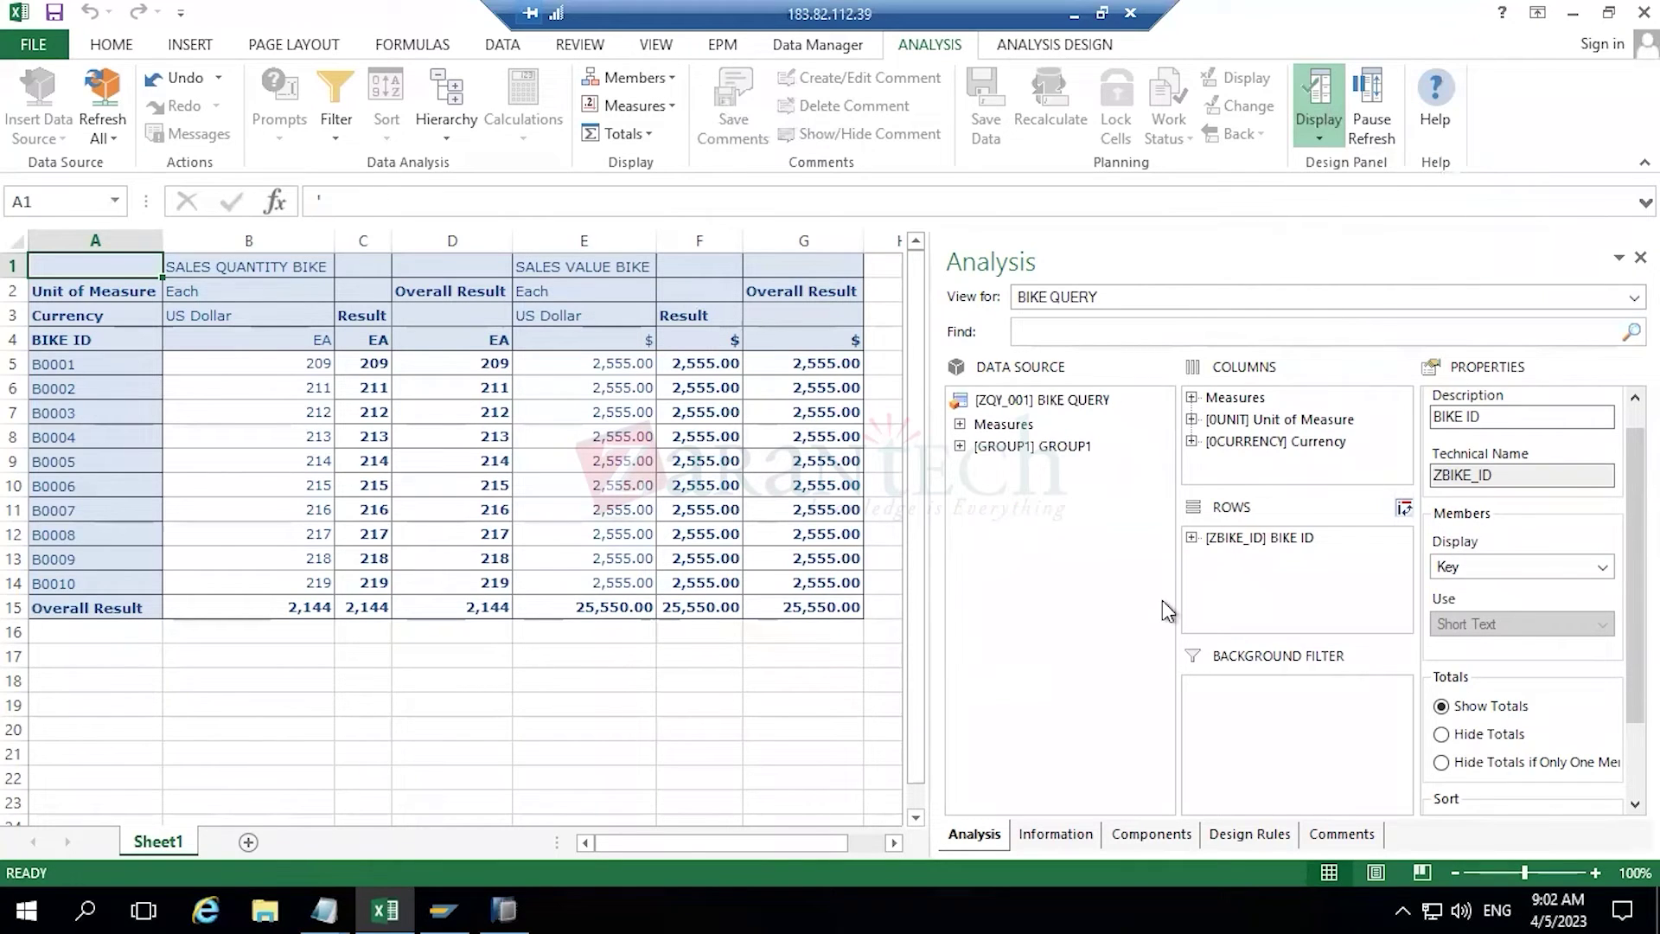
left_click(972, 448)
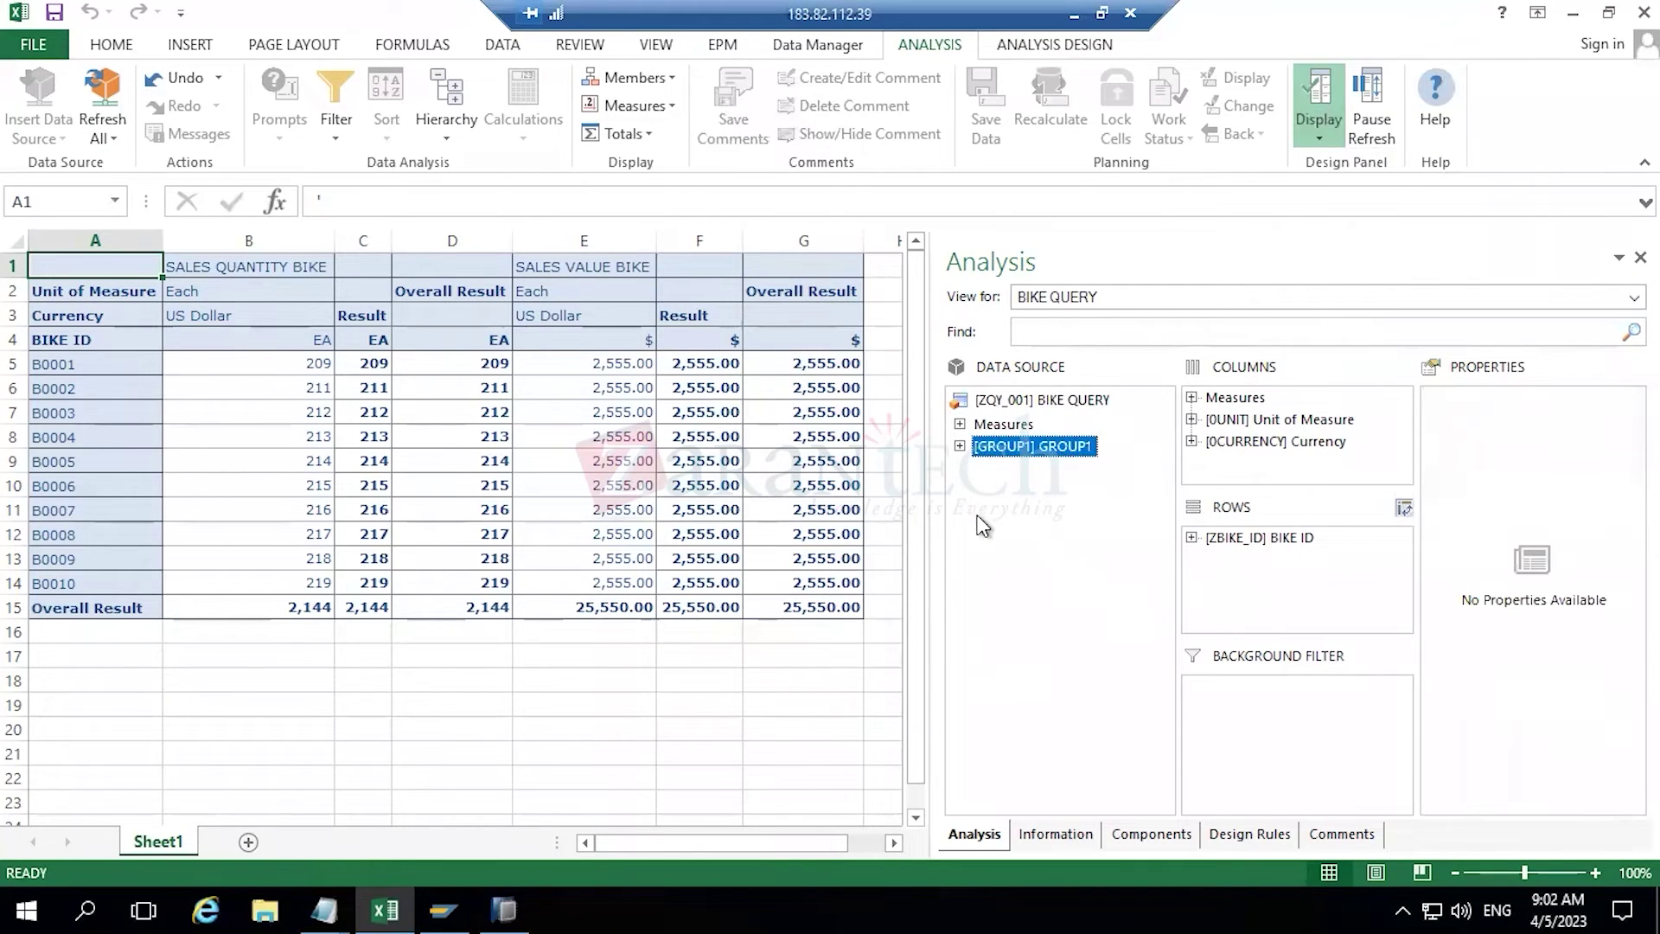
left_click(960, 448)
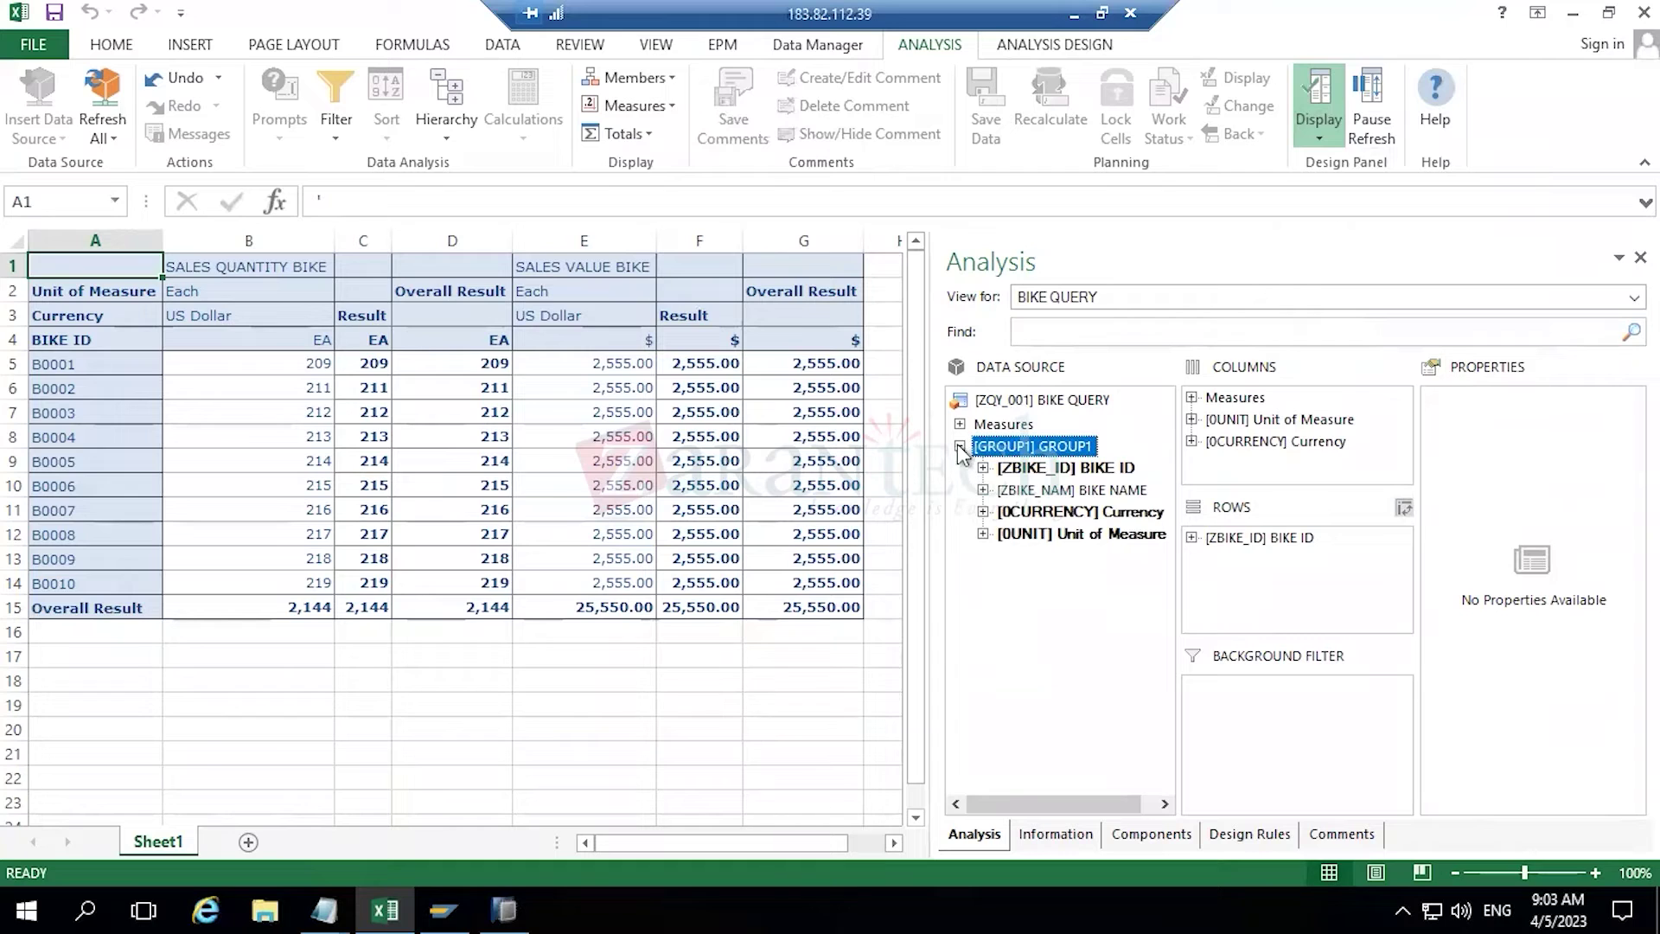
- Turn off dimension grouping, technical names and the property view in the design panel
left_click(1315, 138)
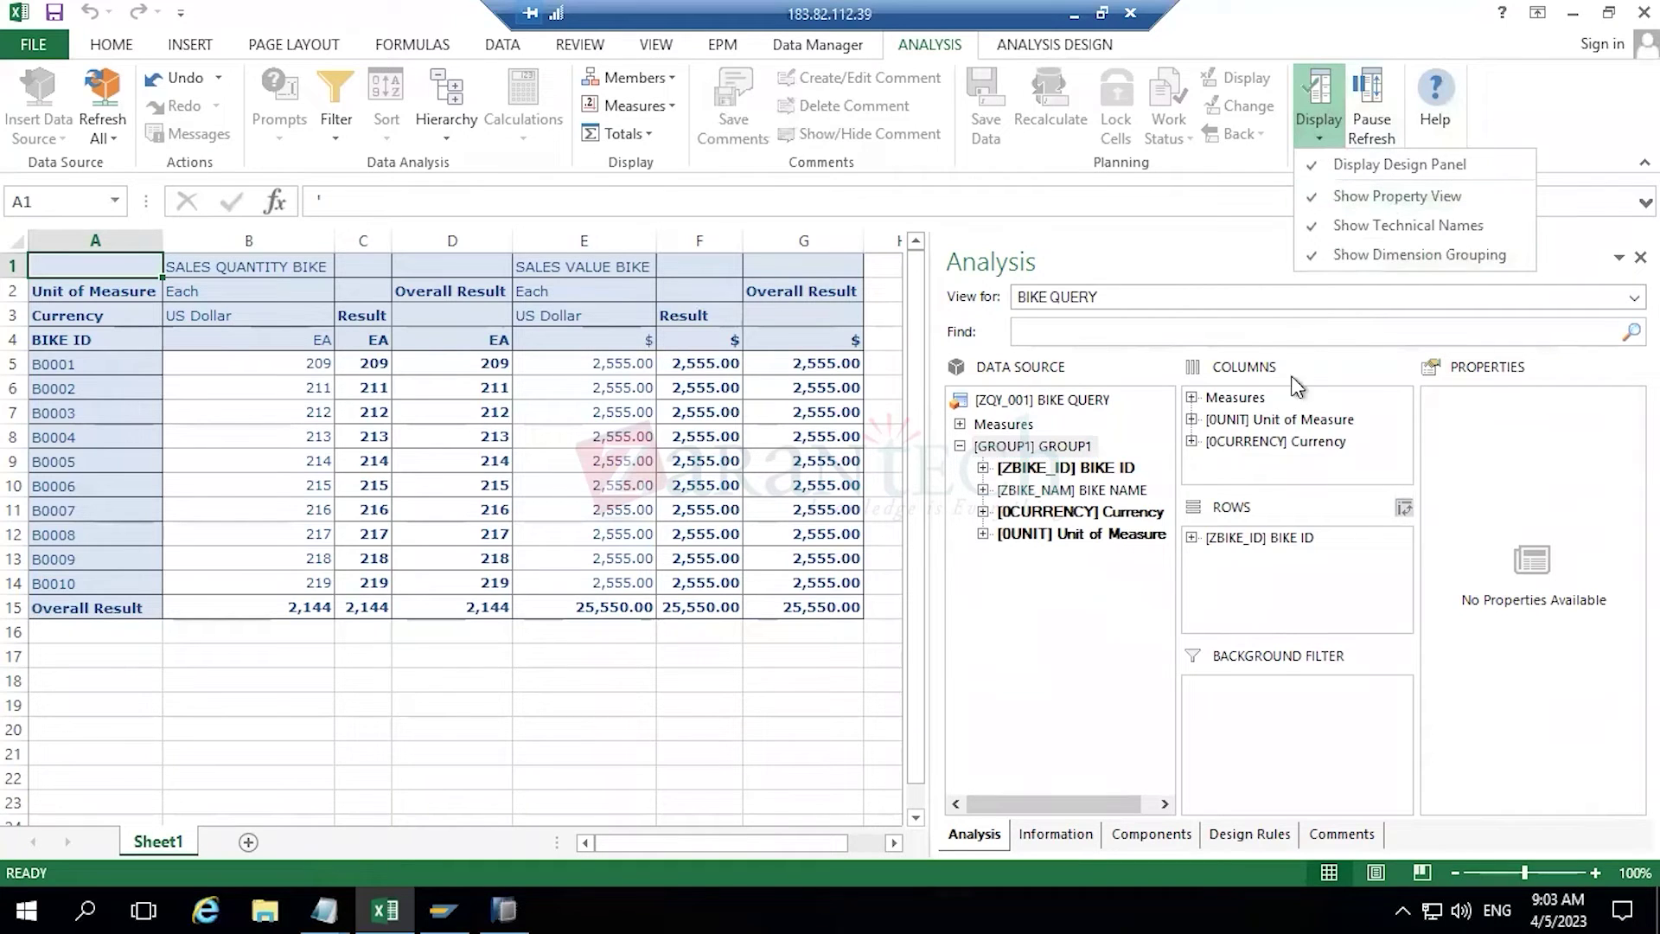
left_click(1332, 257)
left_click(1318, 130)
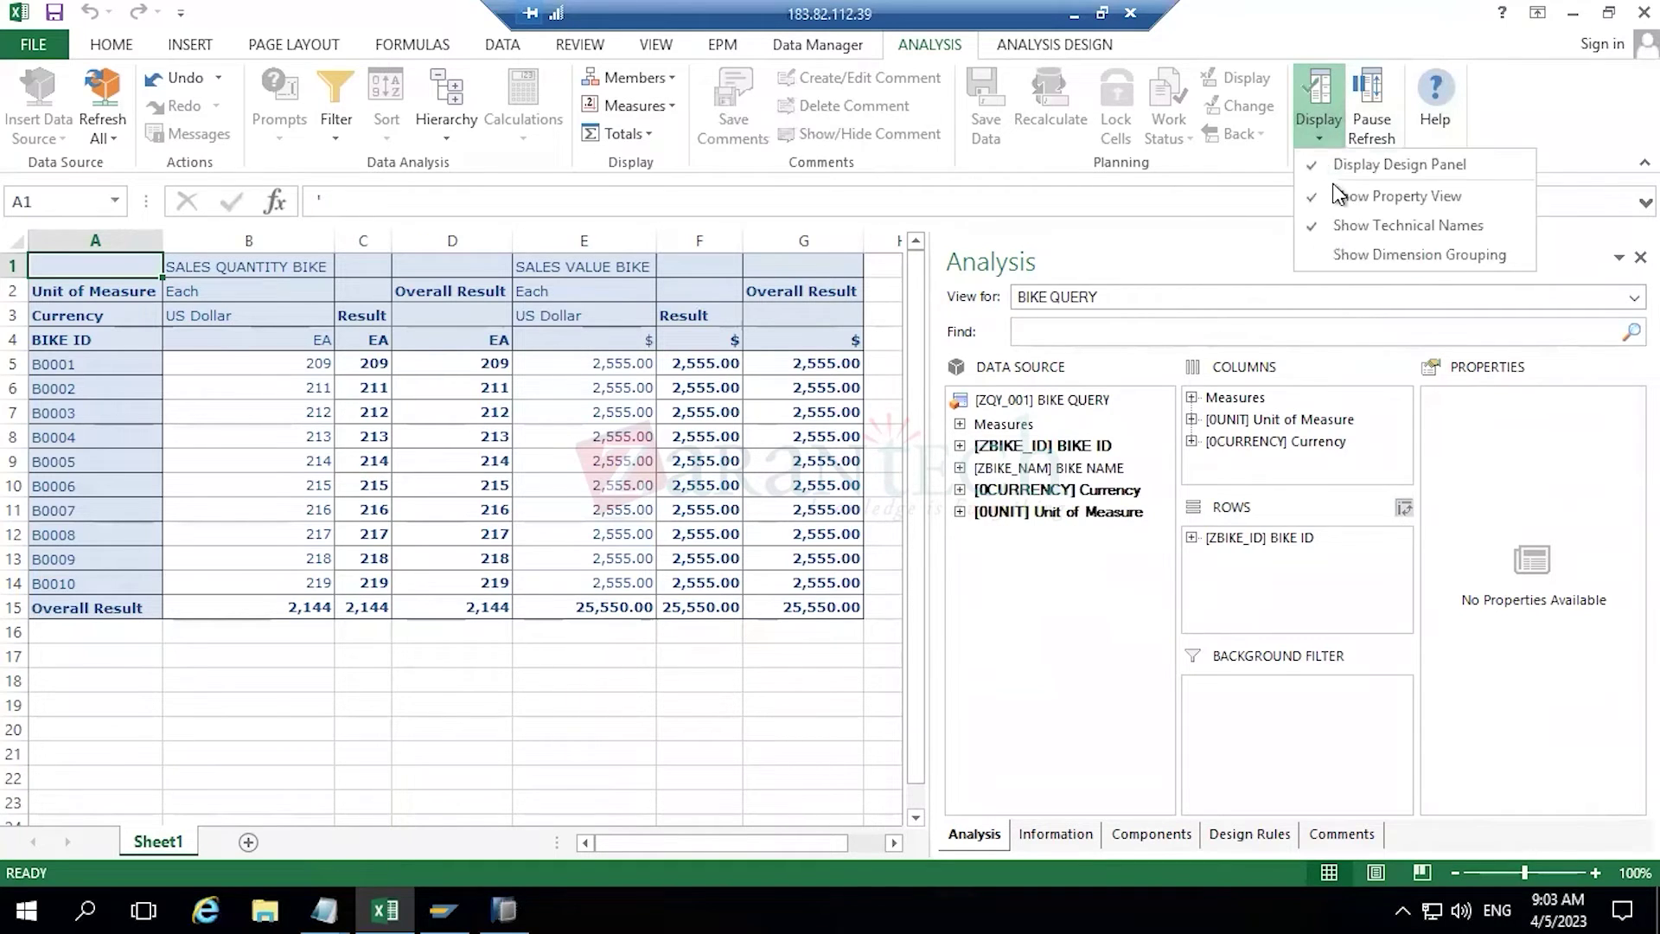
left_click(1336, 226)
left_click(1321, 128)
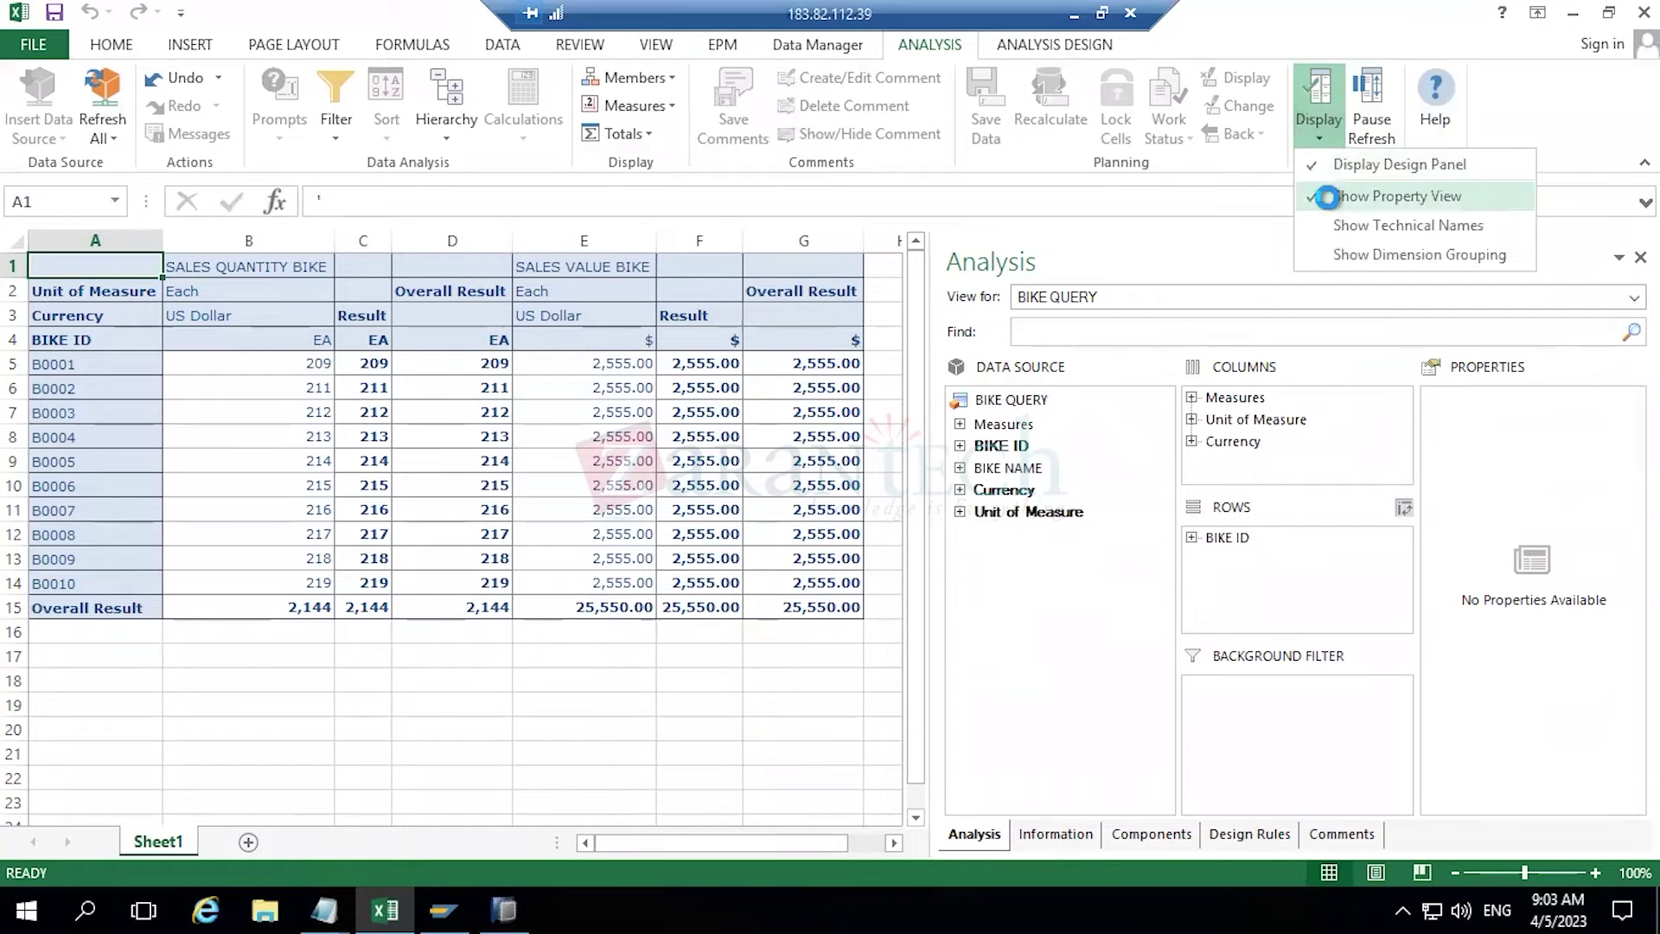
left_click(1336, 195)
- Hide the Analysis design panel and display it again through its display options
left_click(1320, 129)
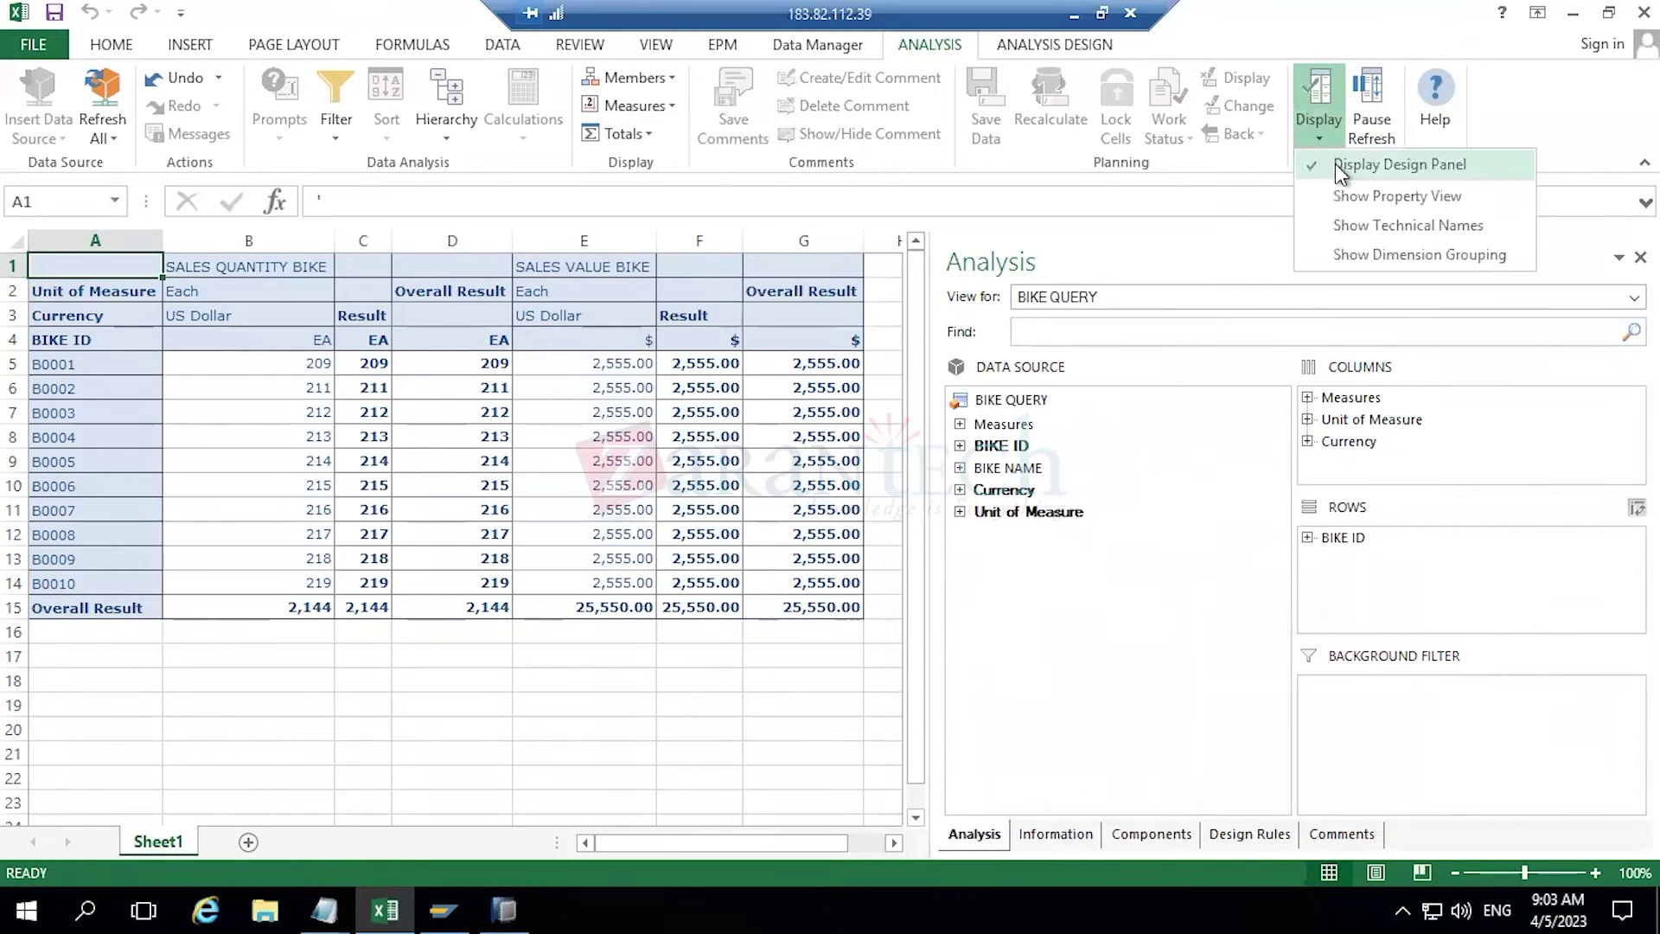
left_click(1336, 163)
left_click(1319, 130)
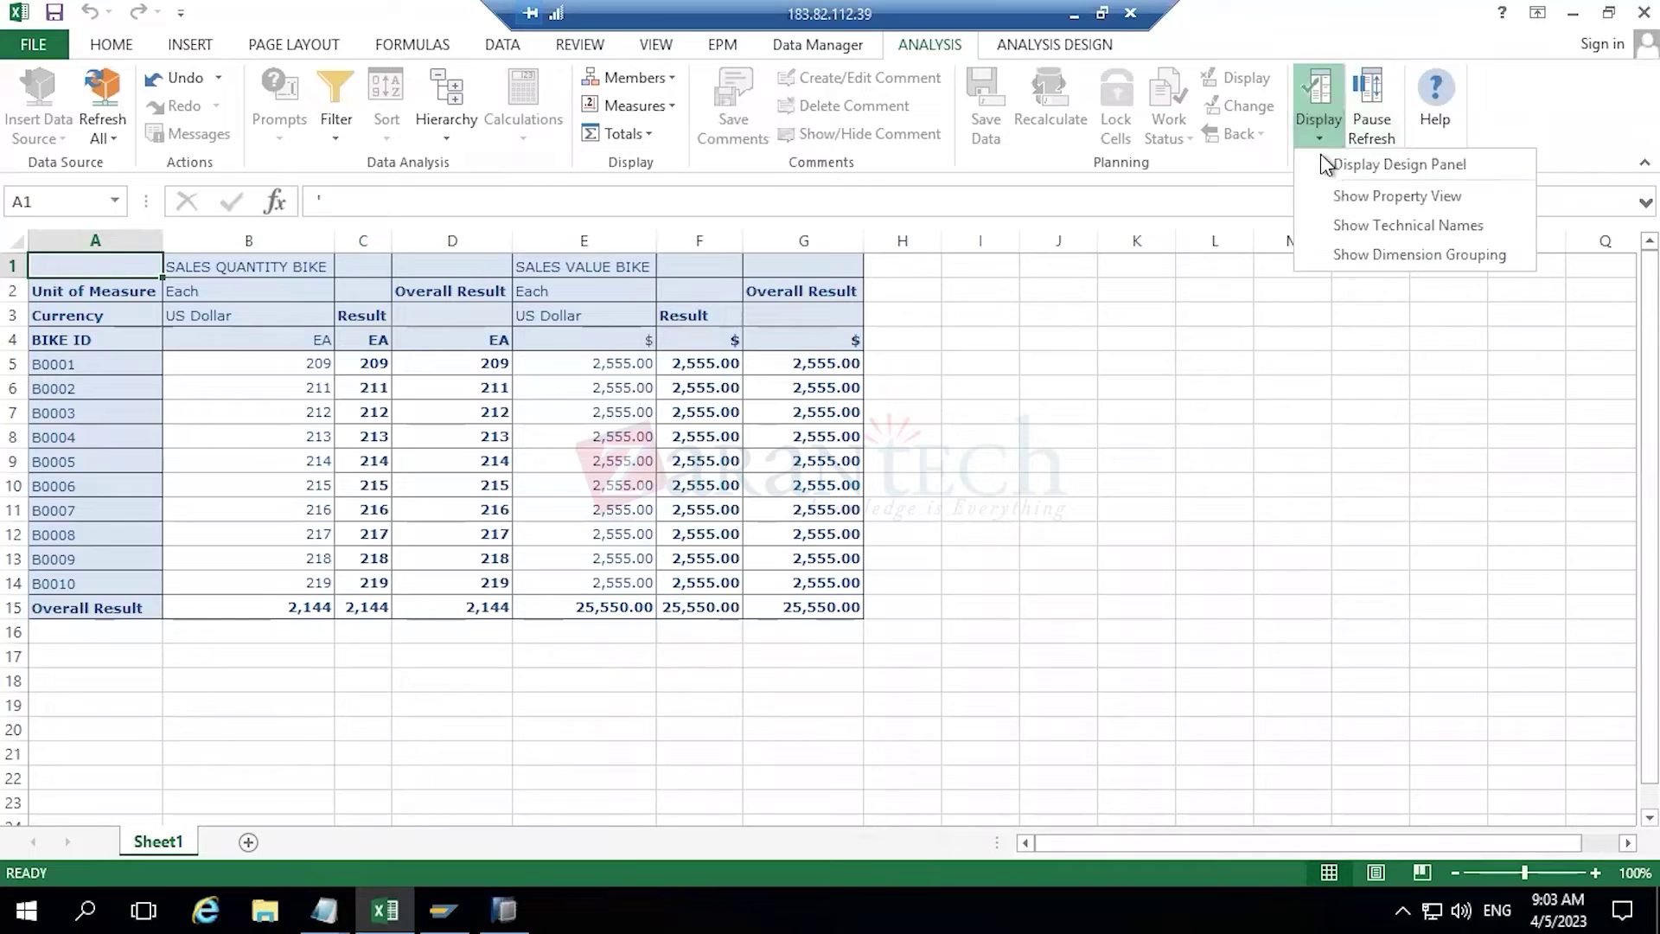
left_click(1330, 164)
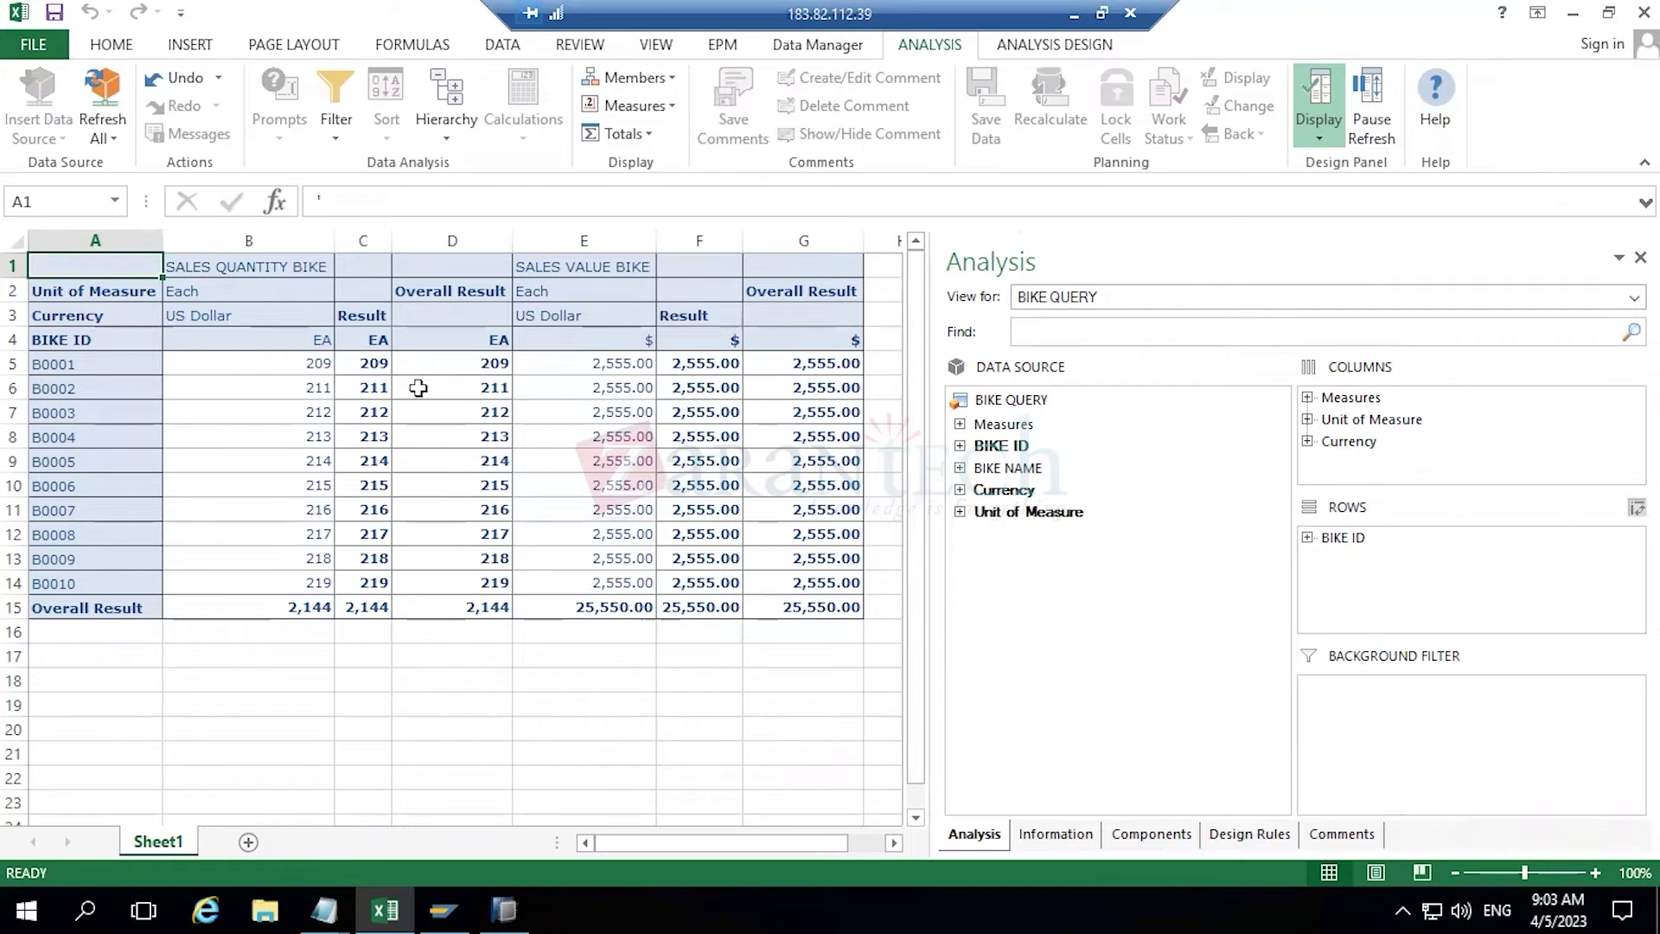
- From crosstab cell B7, show the property view, check the BIKE ID and BIKE NAME properties, and hide the view again
left_click(233, 414)
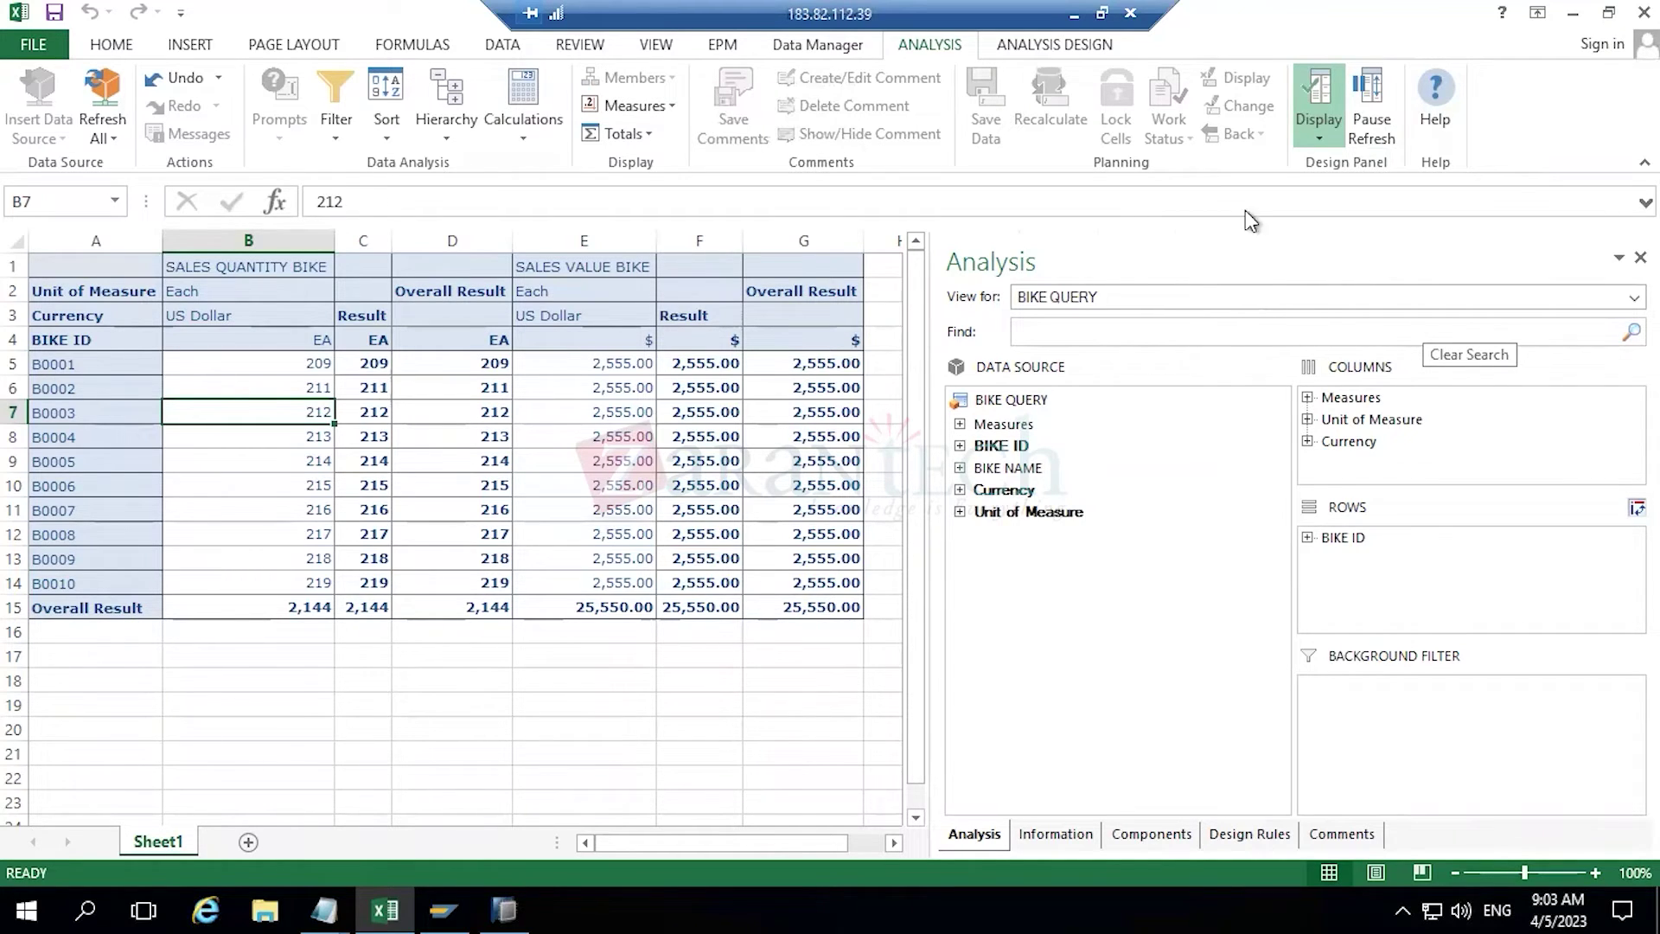
left_click(1314, 130)
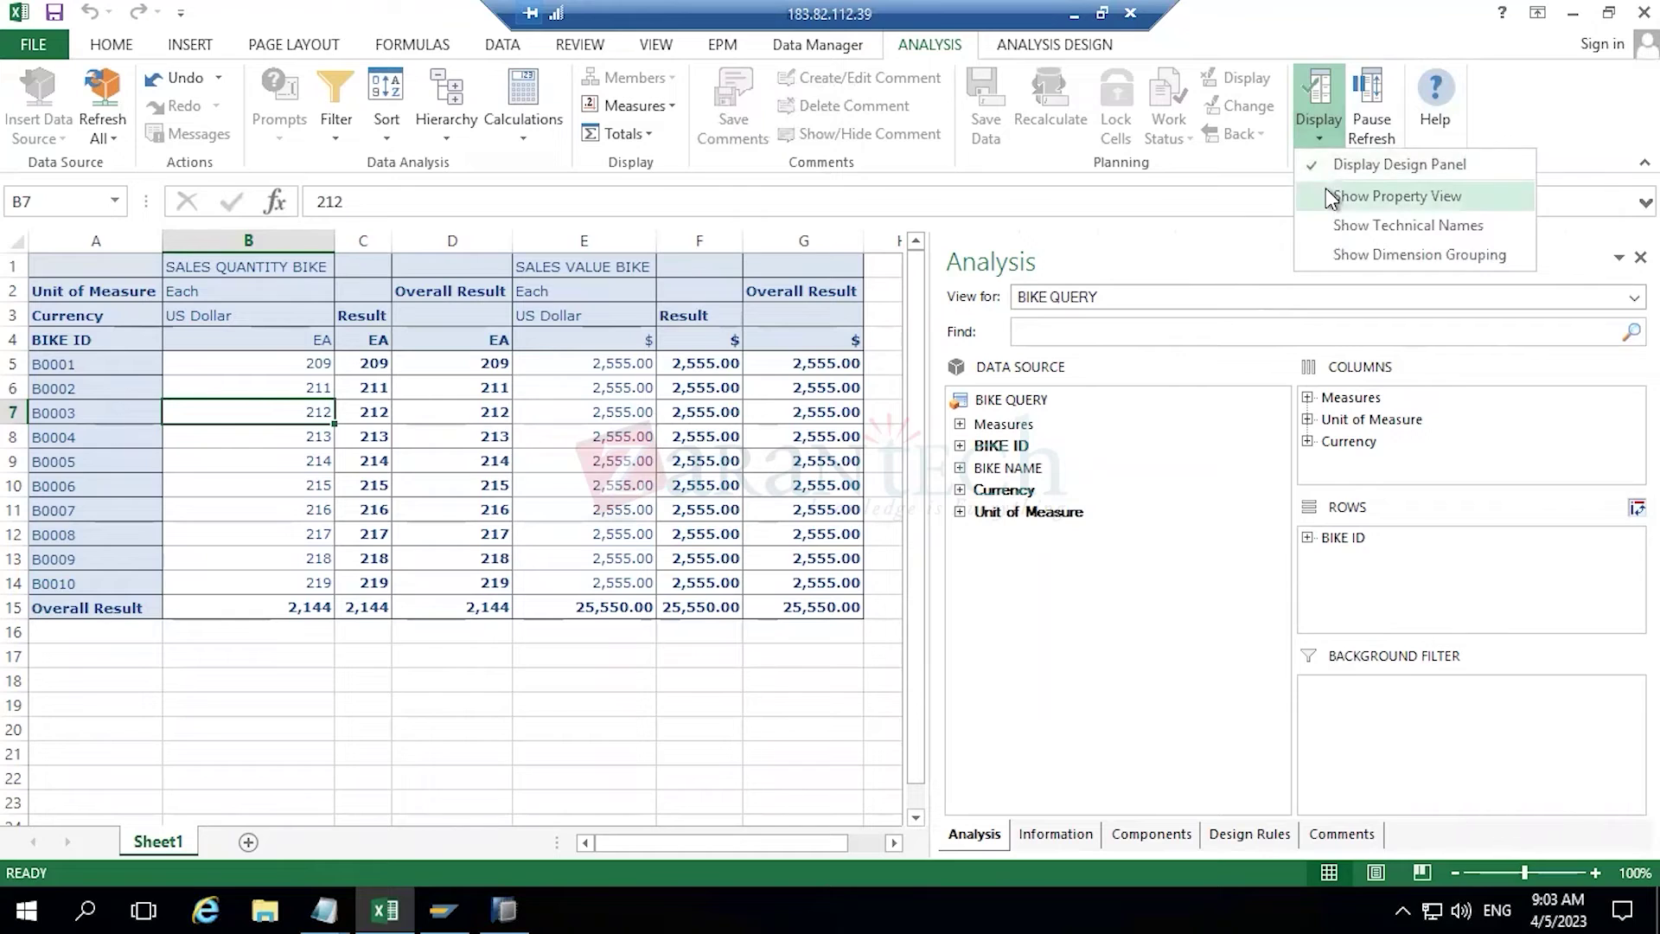
left_click(1325, 197)
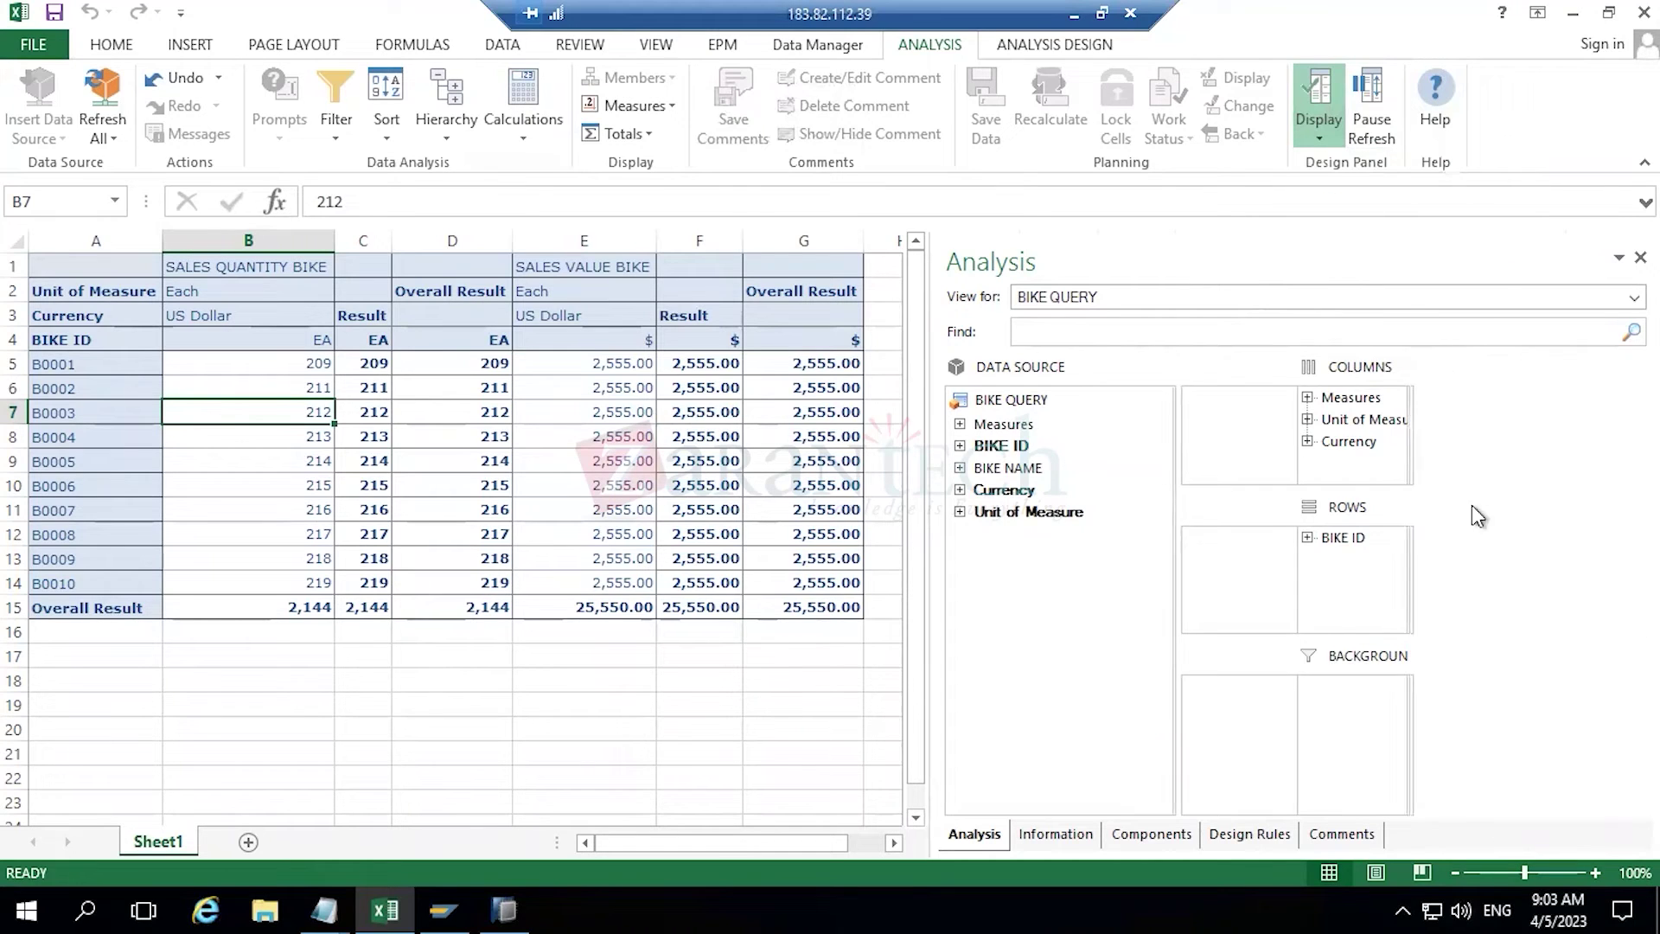
left_click(994, 446)
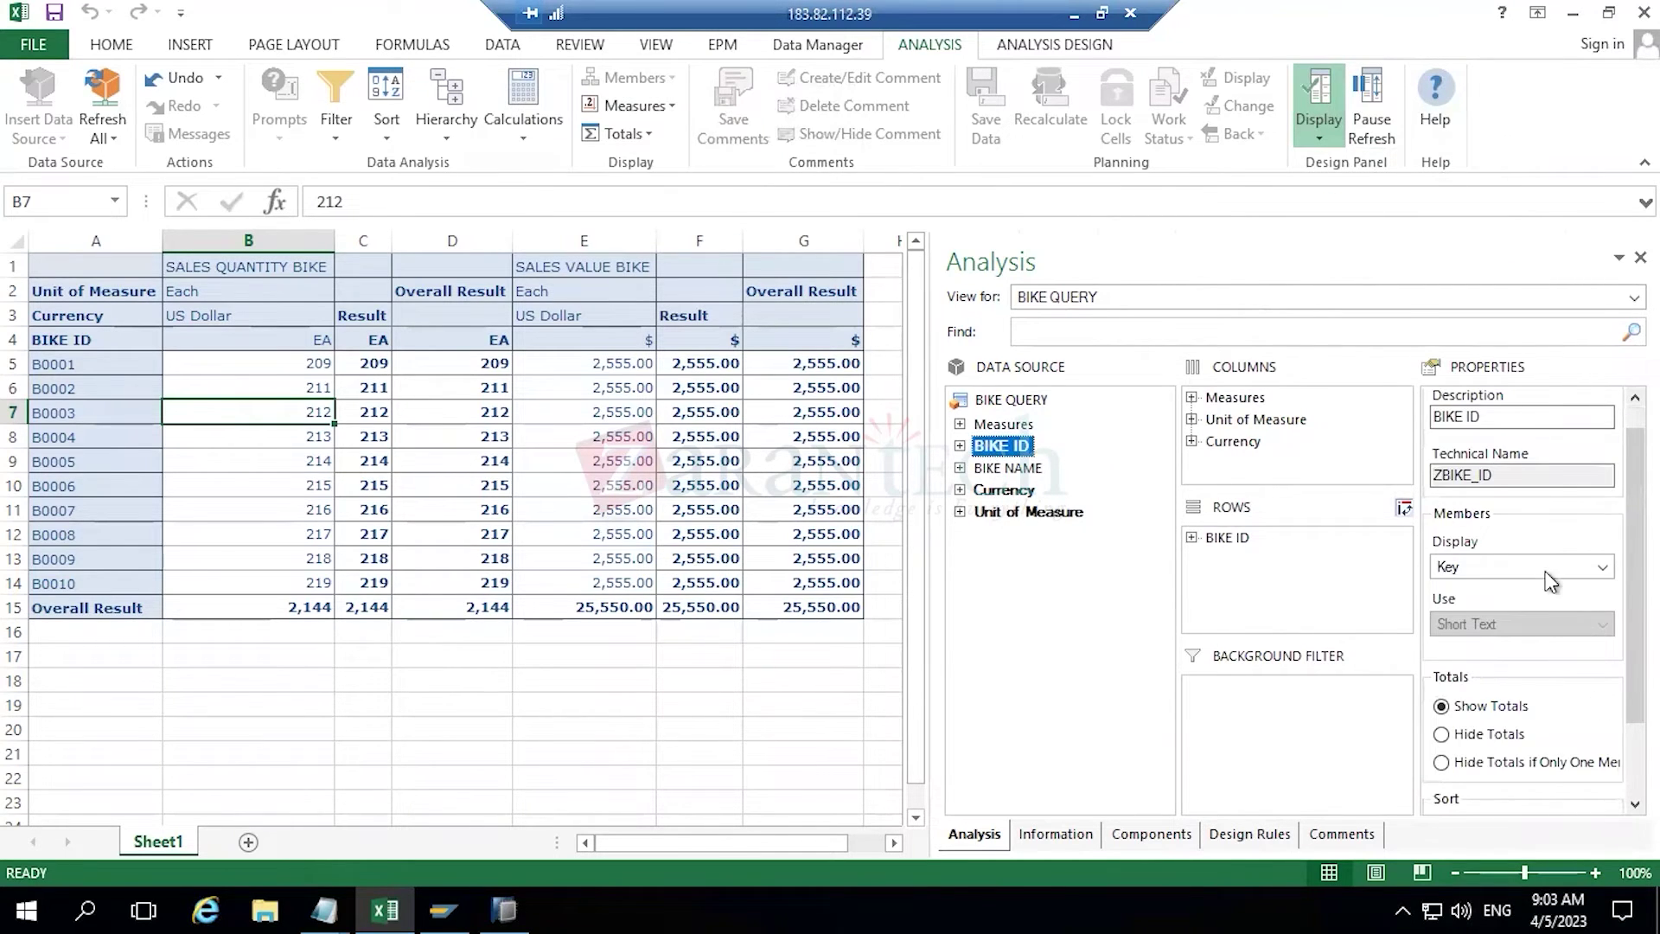
left_click(1003, 467)
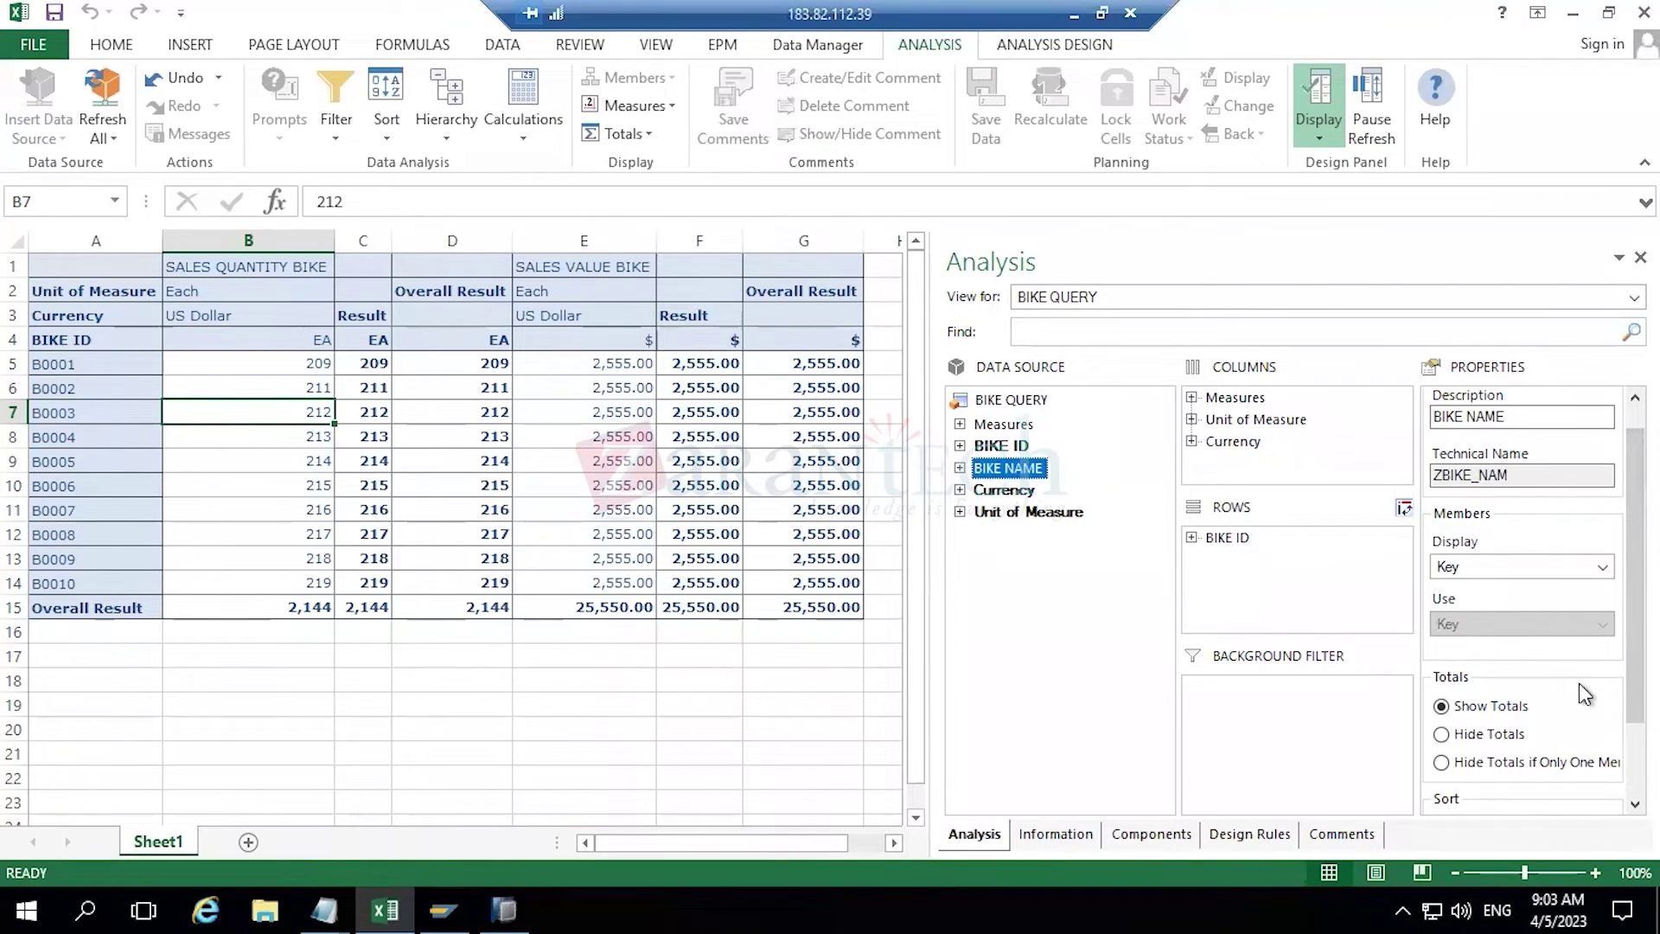
left_click(1311, 124)
left_click(1331, 197)
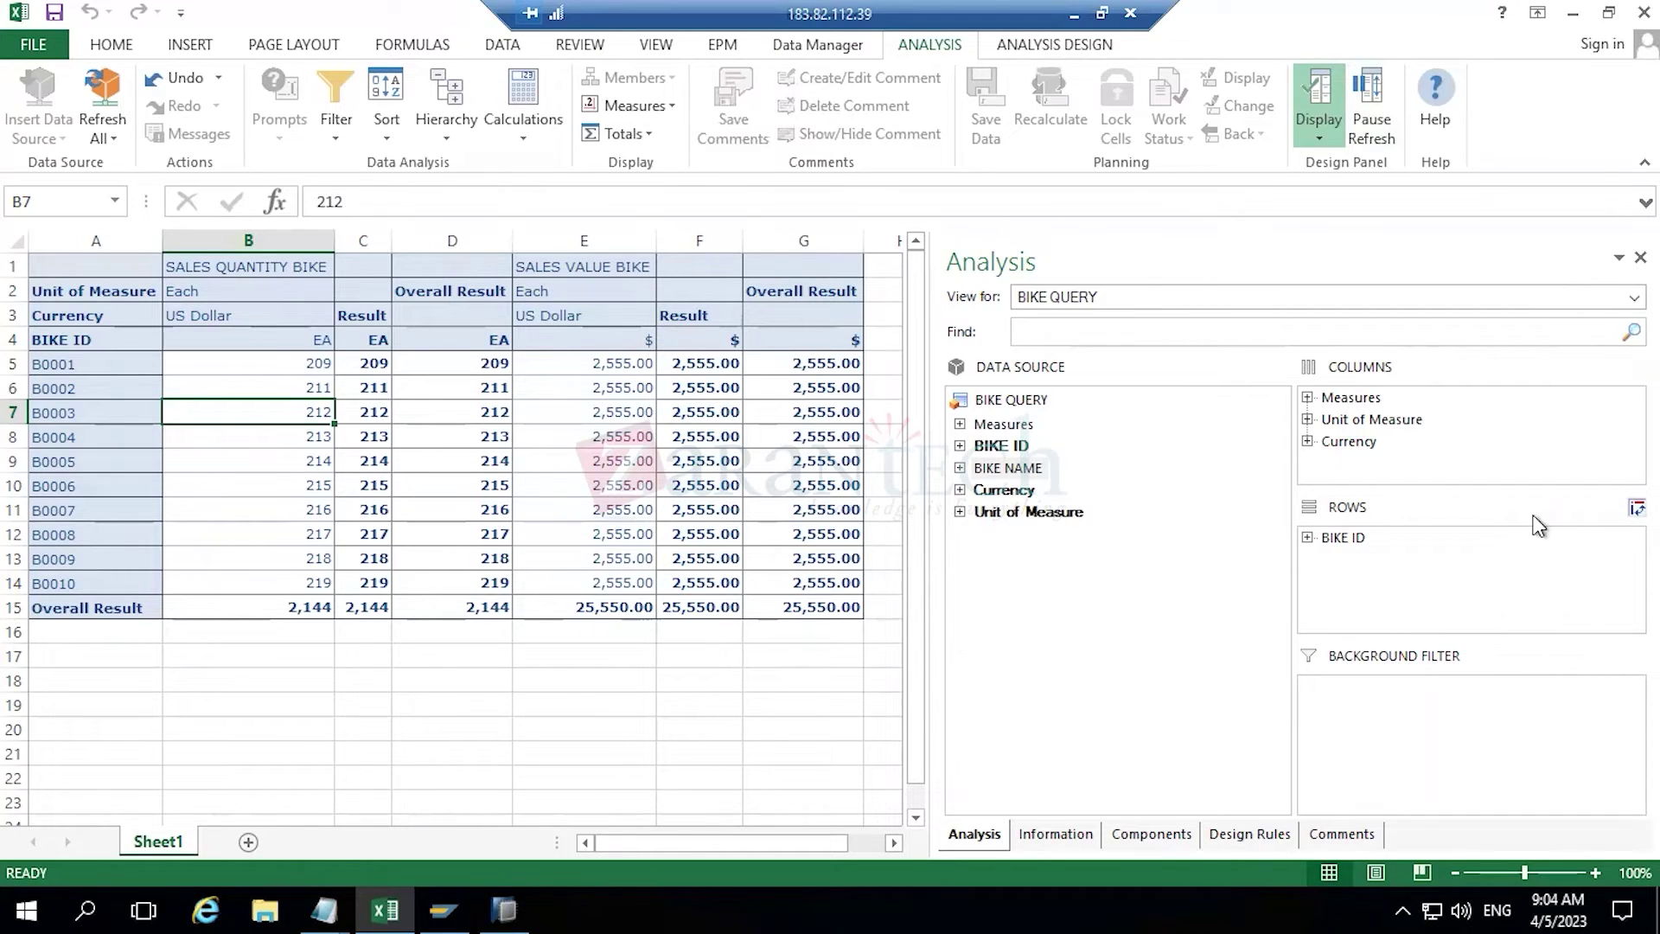
- Replace Currency with BIKE NAME in the columns, and move BIKE NAME to the rows below BIKE ID
left_click_drag(1343, 450, 1167, 553)
left_click_drag(1003, 469, 1326, 448)
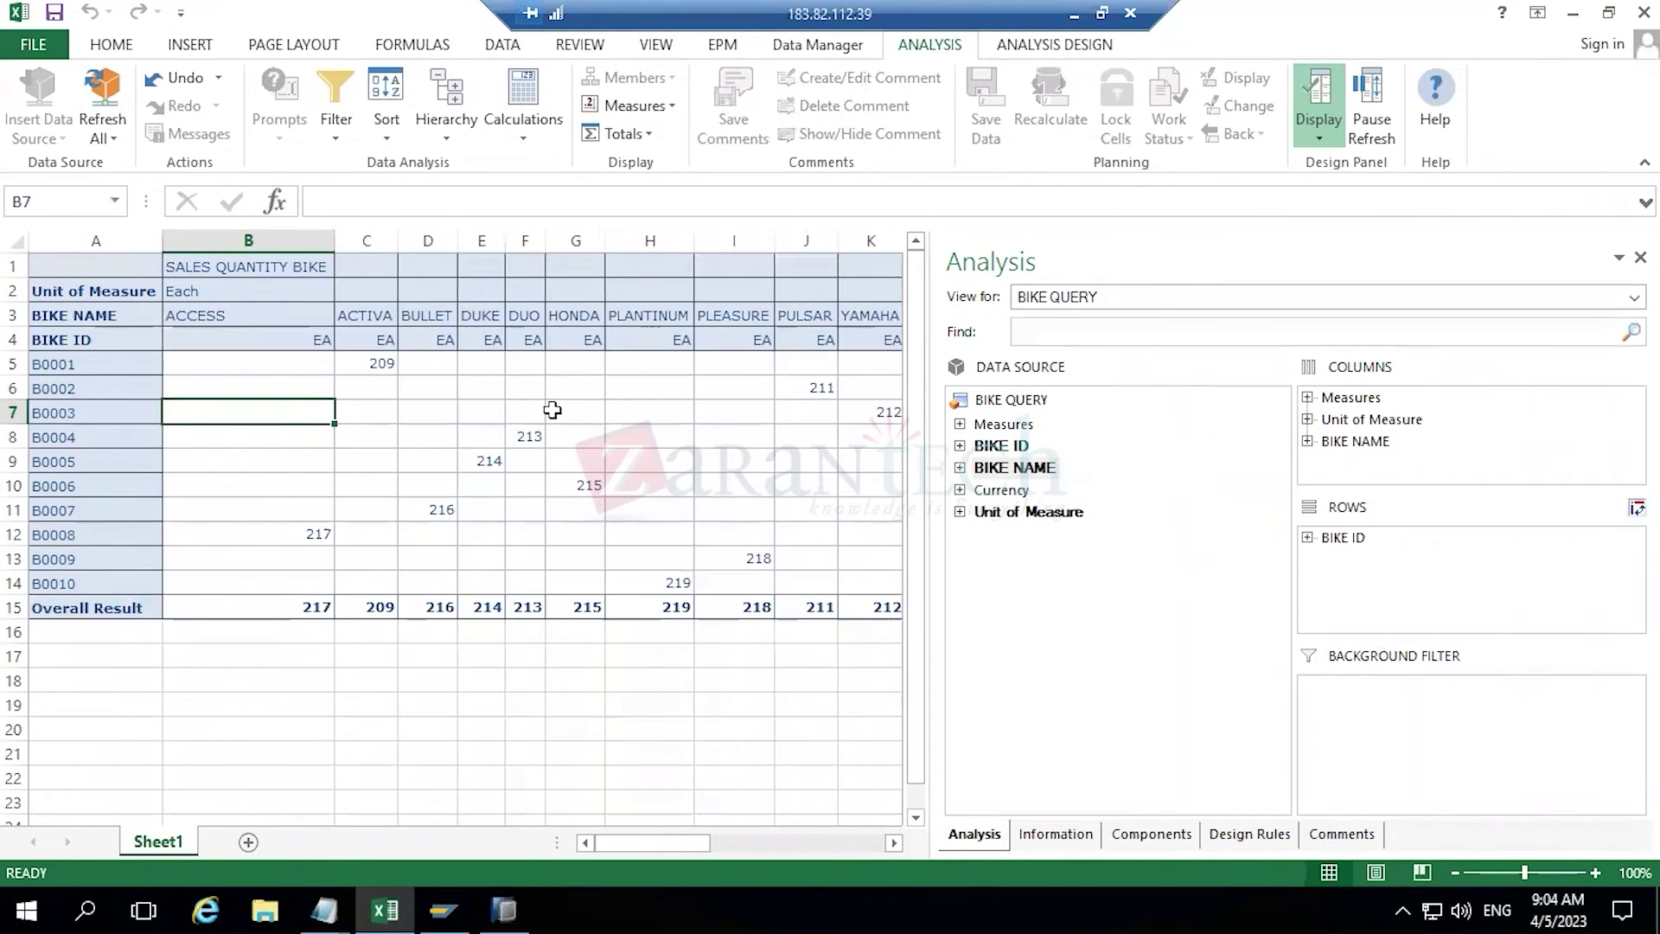
left_click(1355, 441)
left_click_drag(1356, 441, 1355, 559)
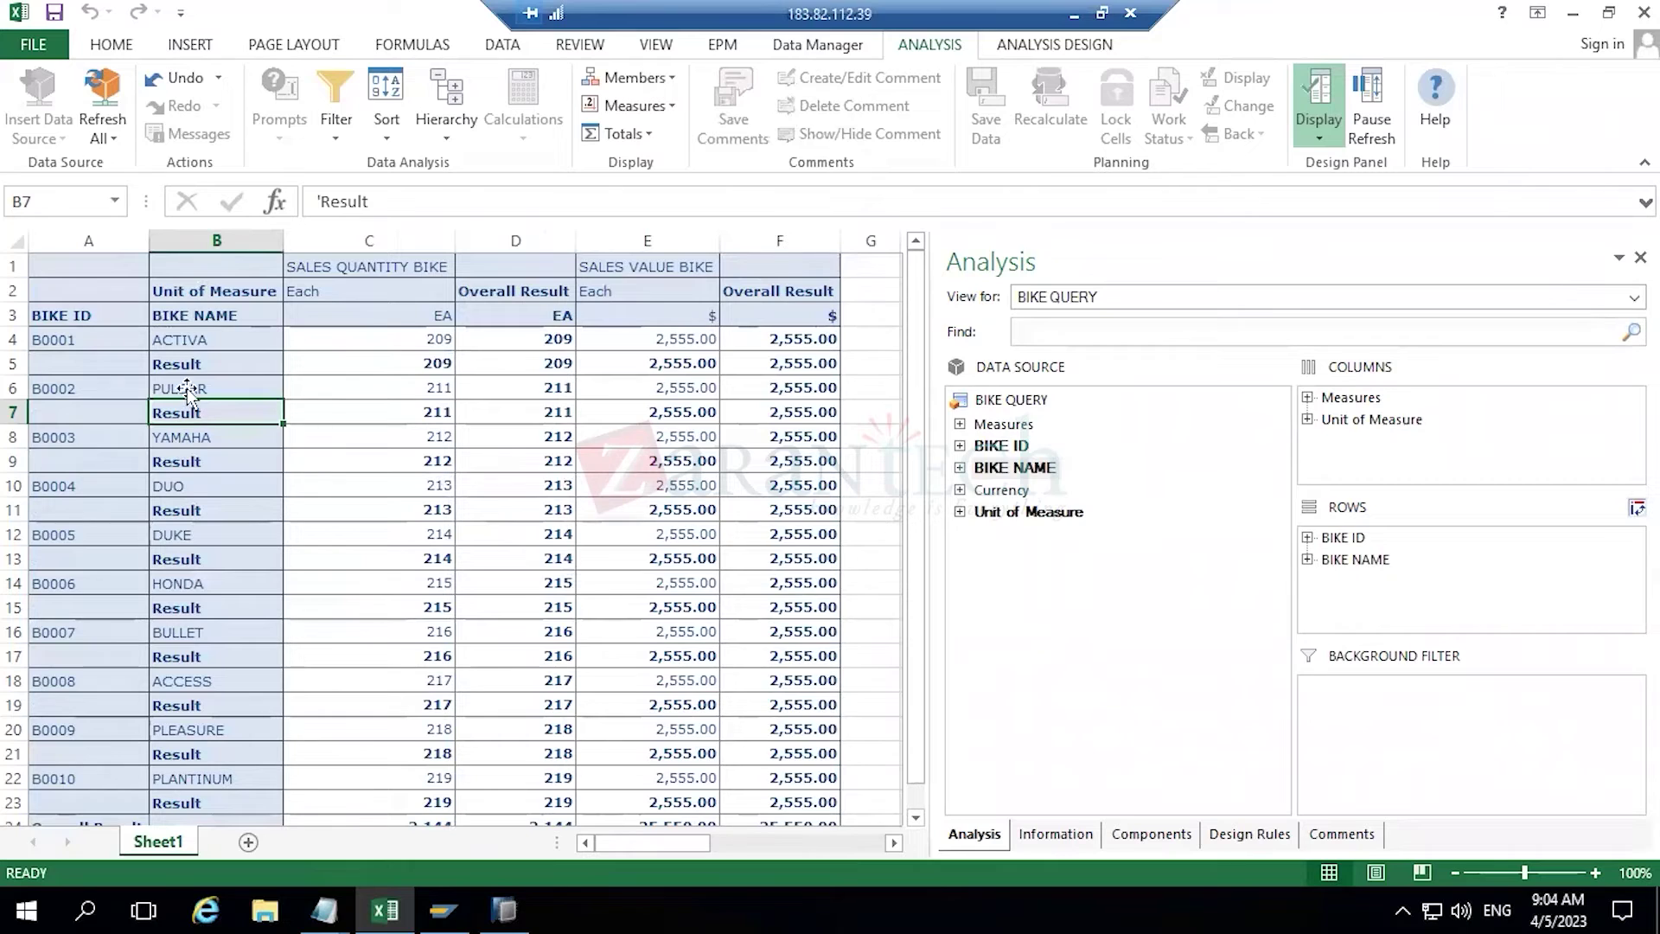
- Show the property view and set the BIKE NAME row dimension to Hide Totals
left_click(1359, 561)
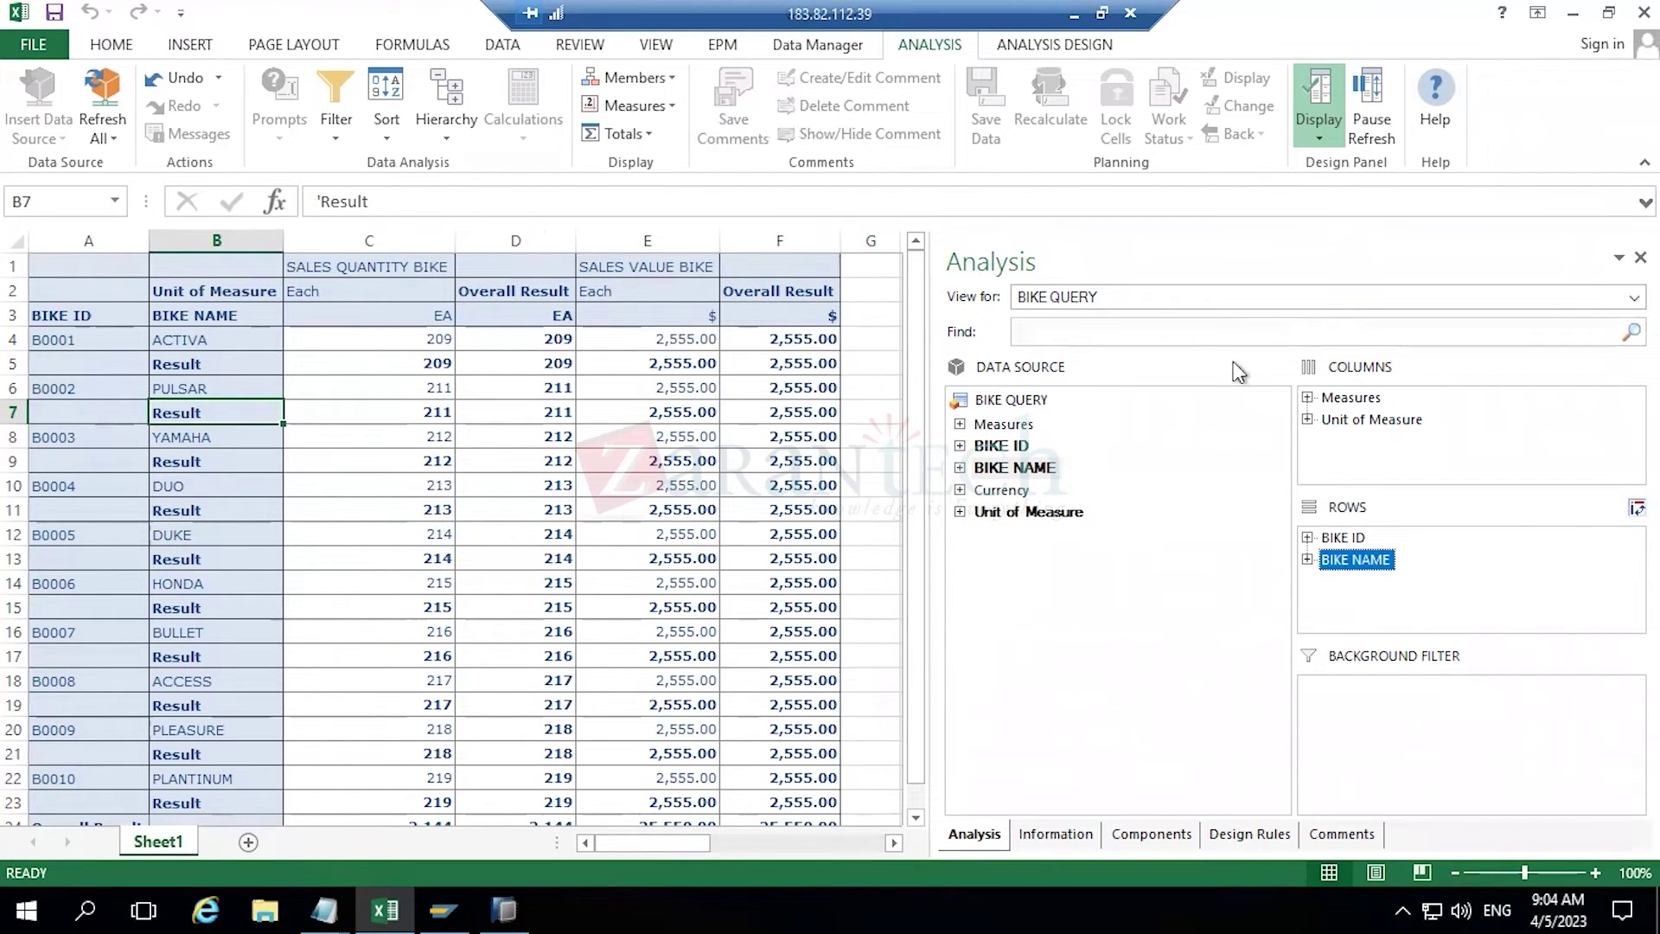
left_click(1318, 147)
left_click(1320, 131)
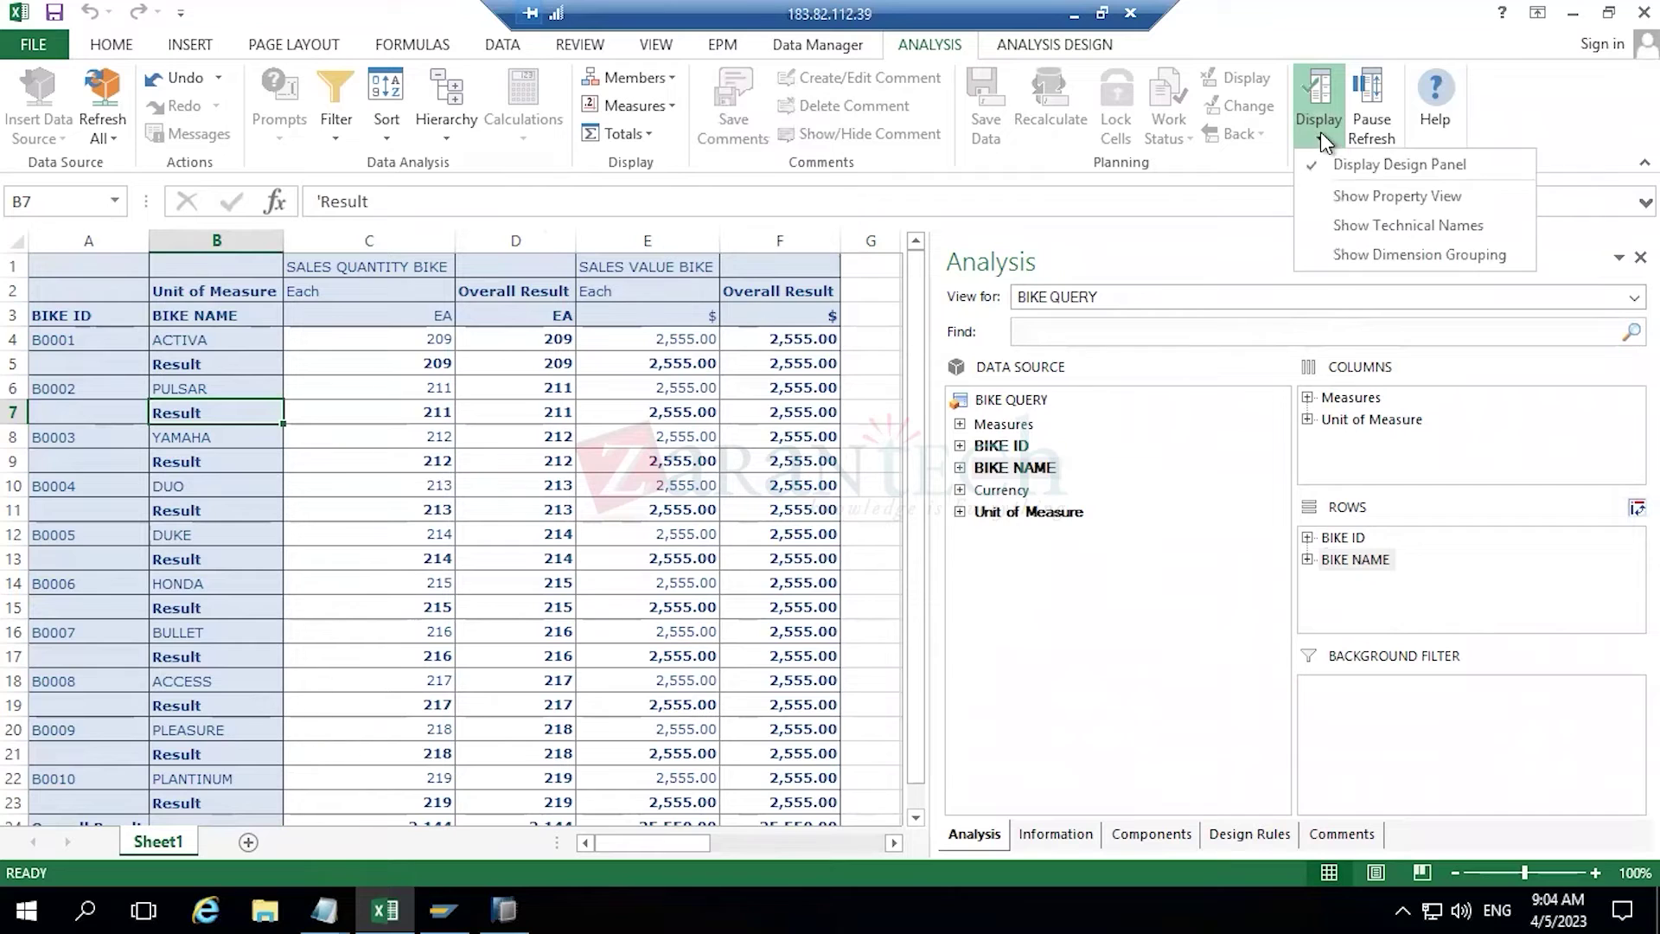
left_click(1345, 196)
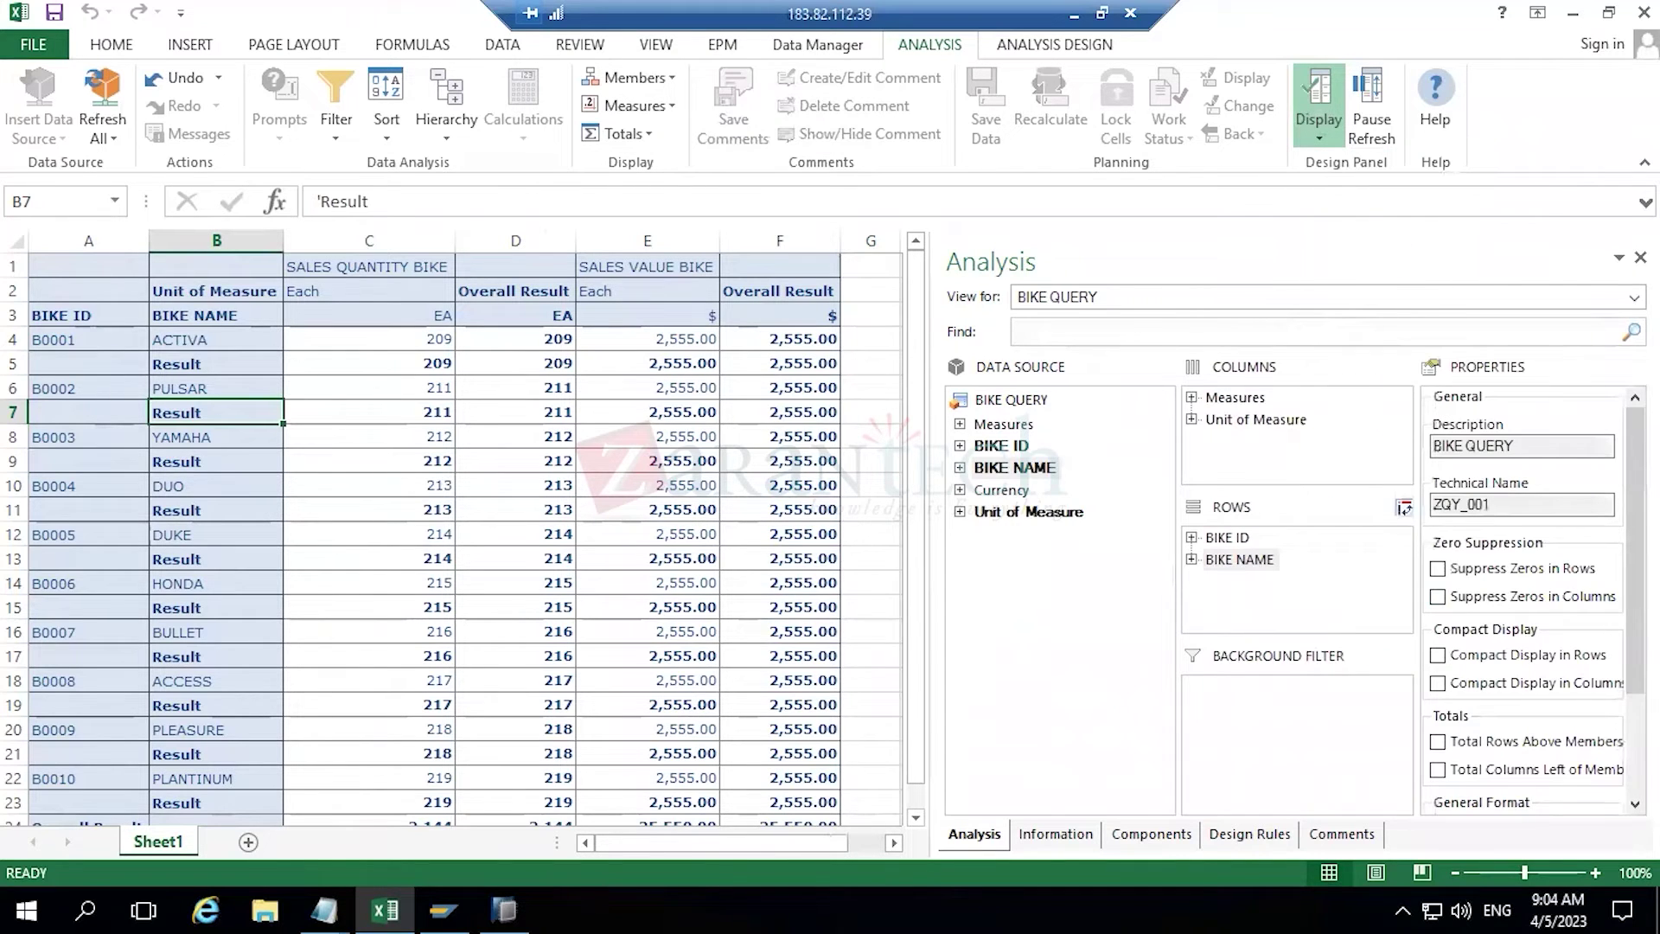
scroll(1519, 617, "down", 3)
scroll(1519, 617, "up", 3)
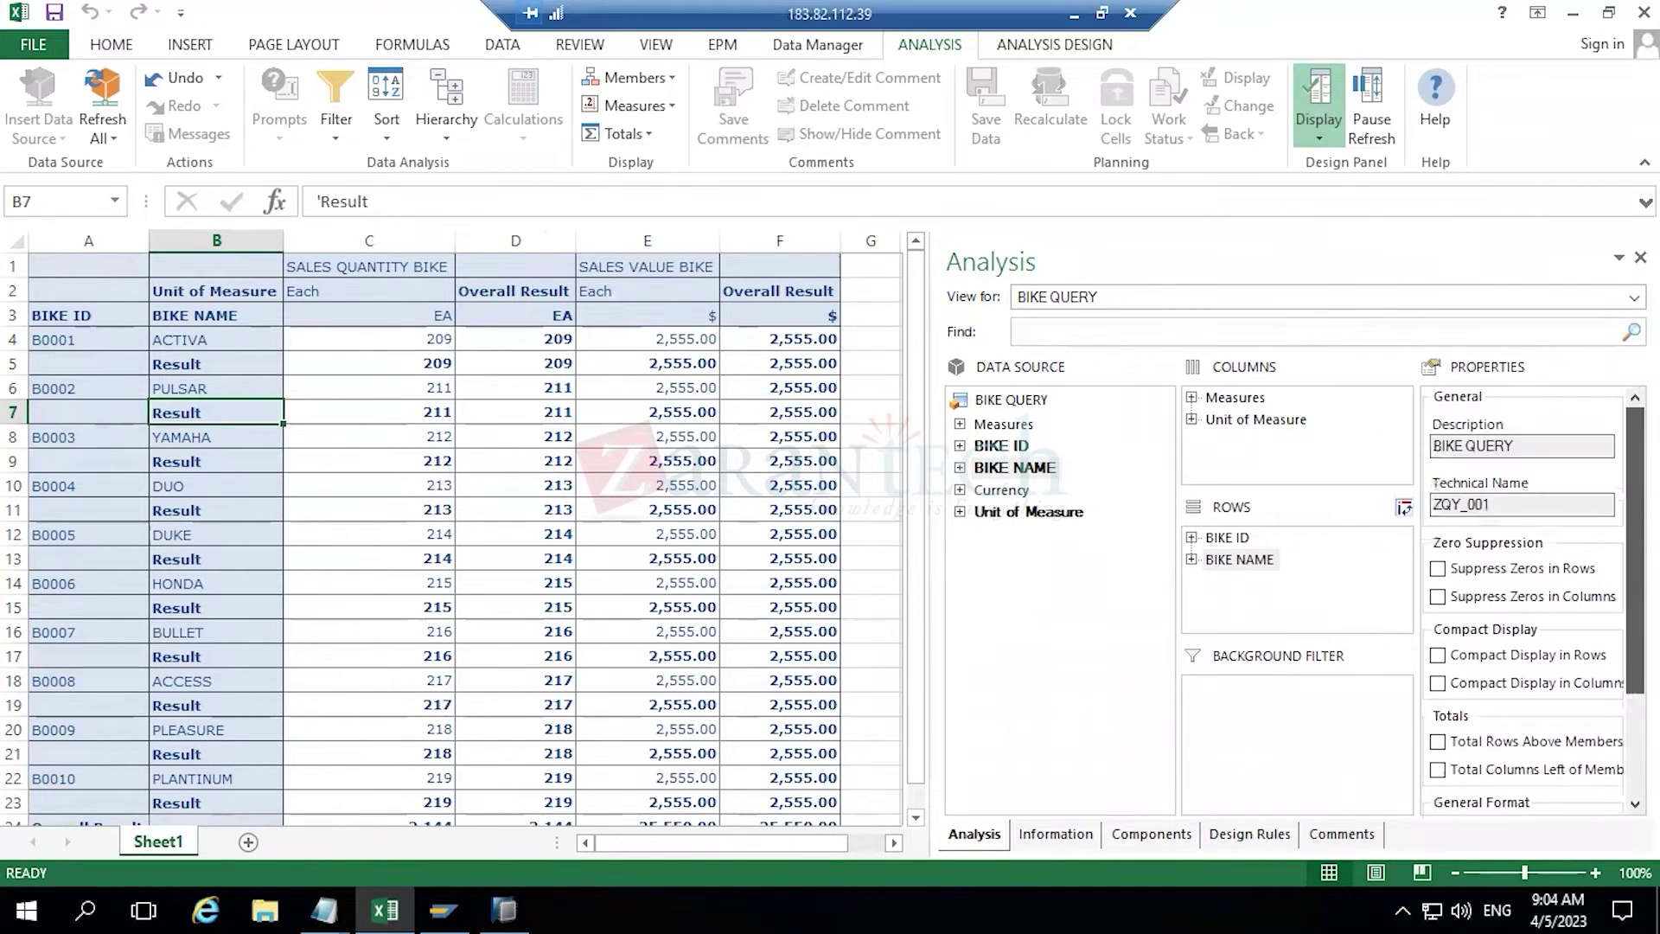
left_click(1239, 560)
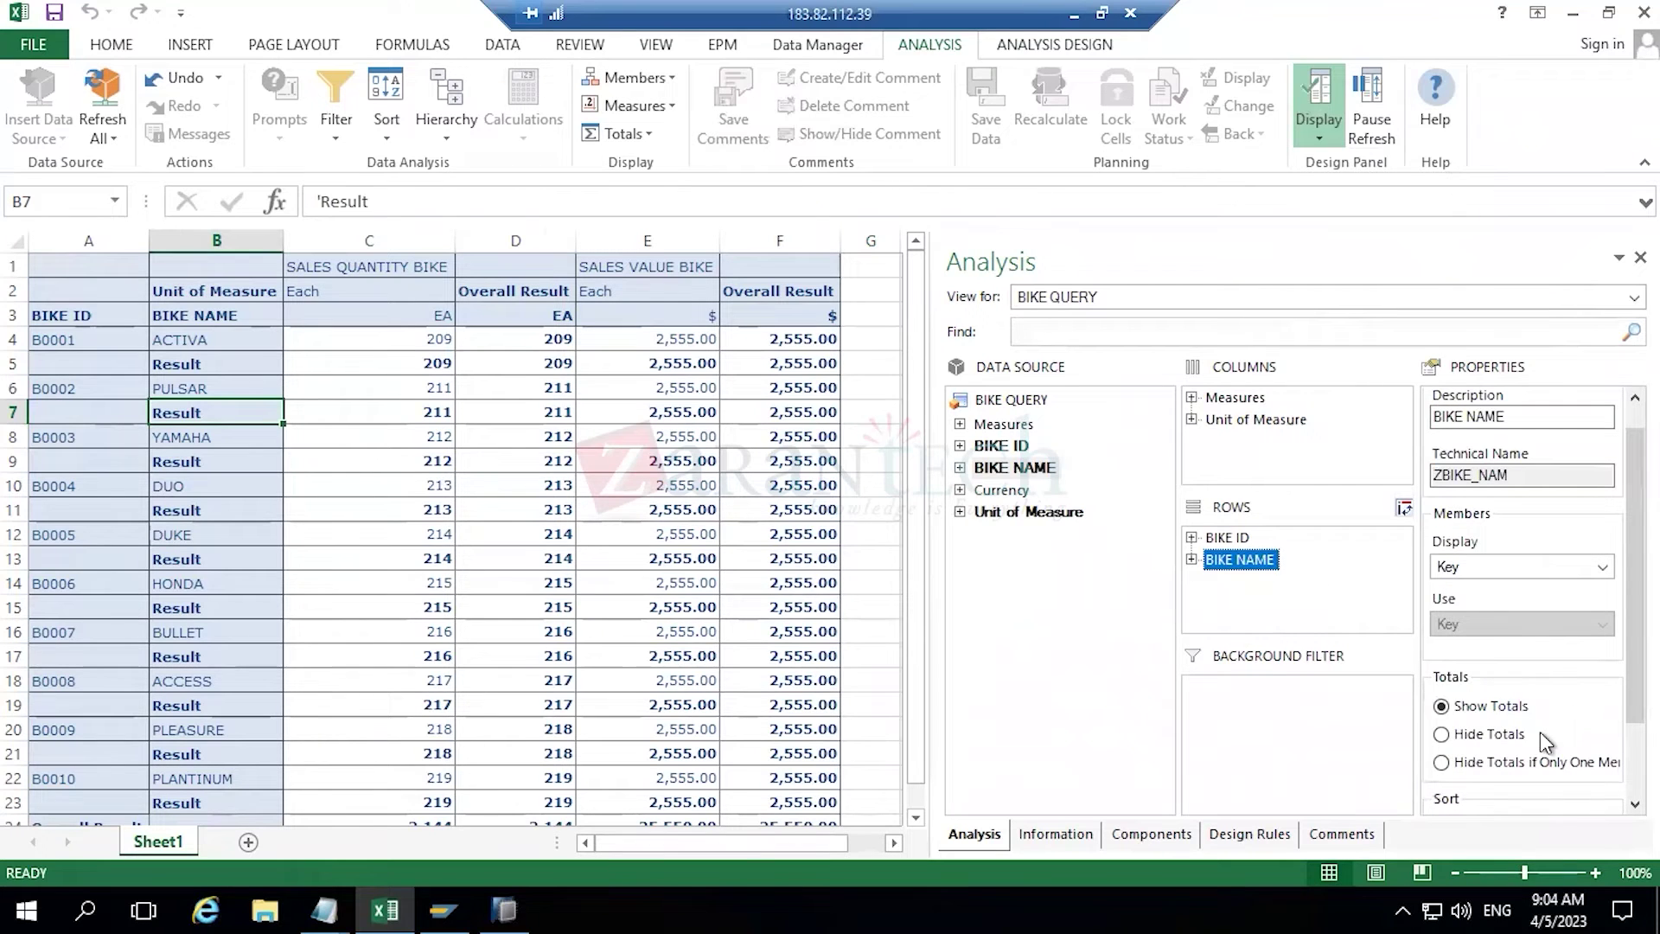
left_click(1483, 737)
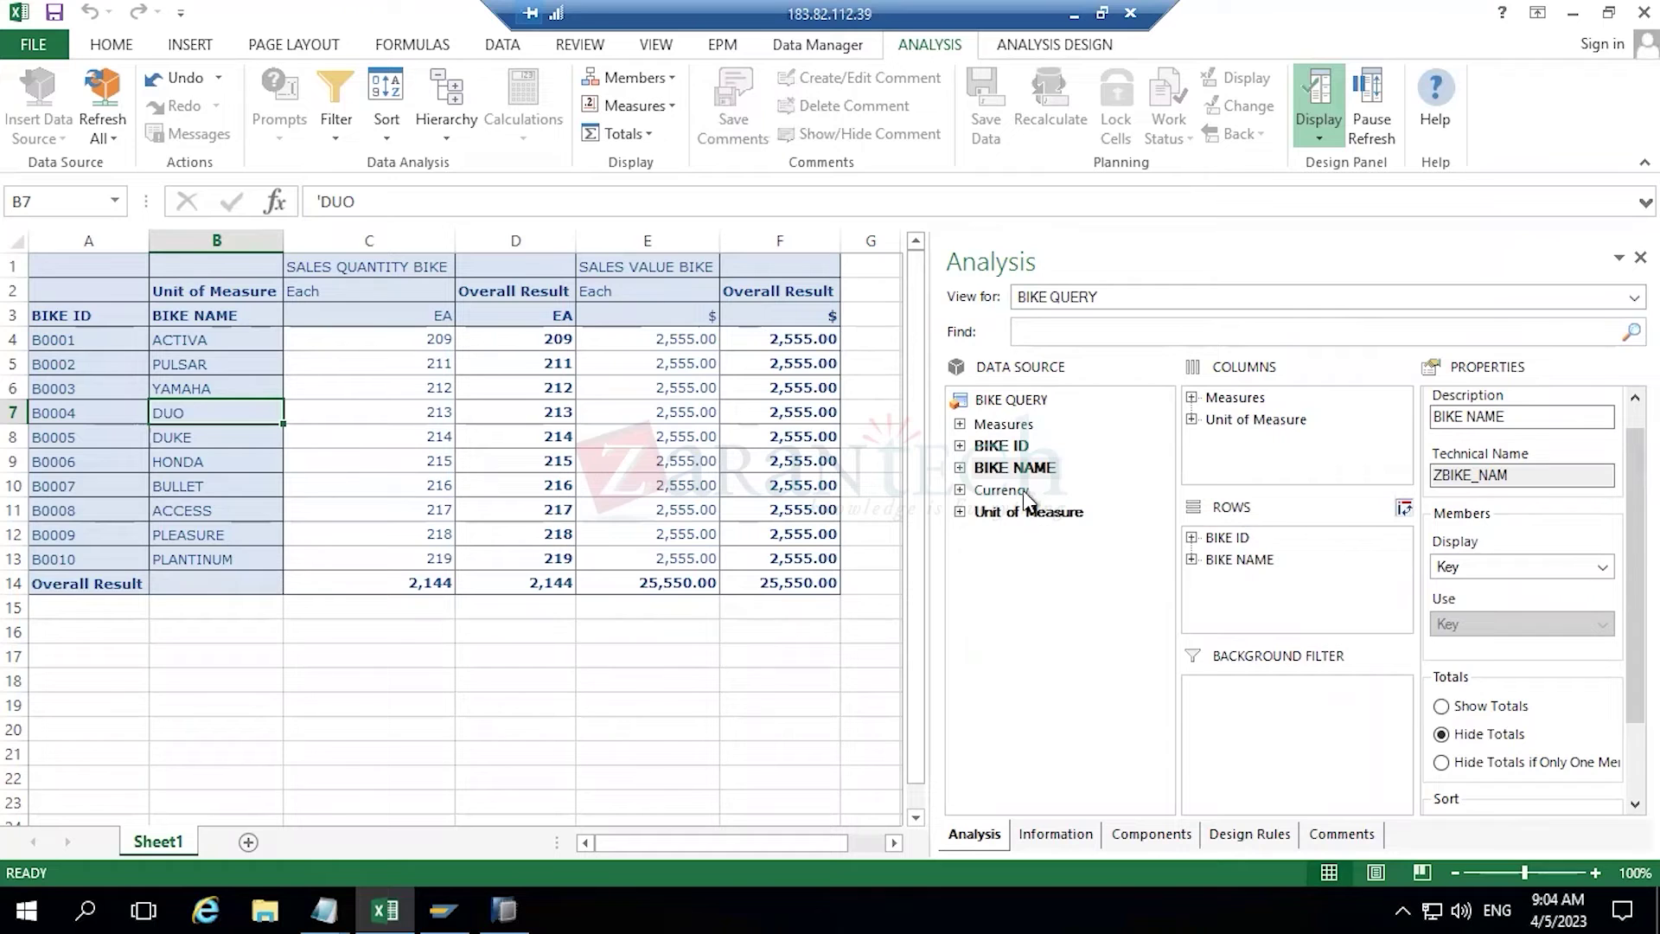
- Add Currency to the rows below BIKE NAME and take it out again
left_click_drag(1000, 489, 1236, 581)
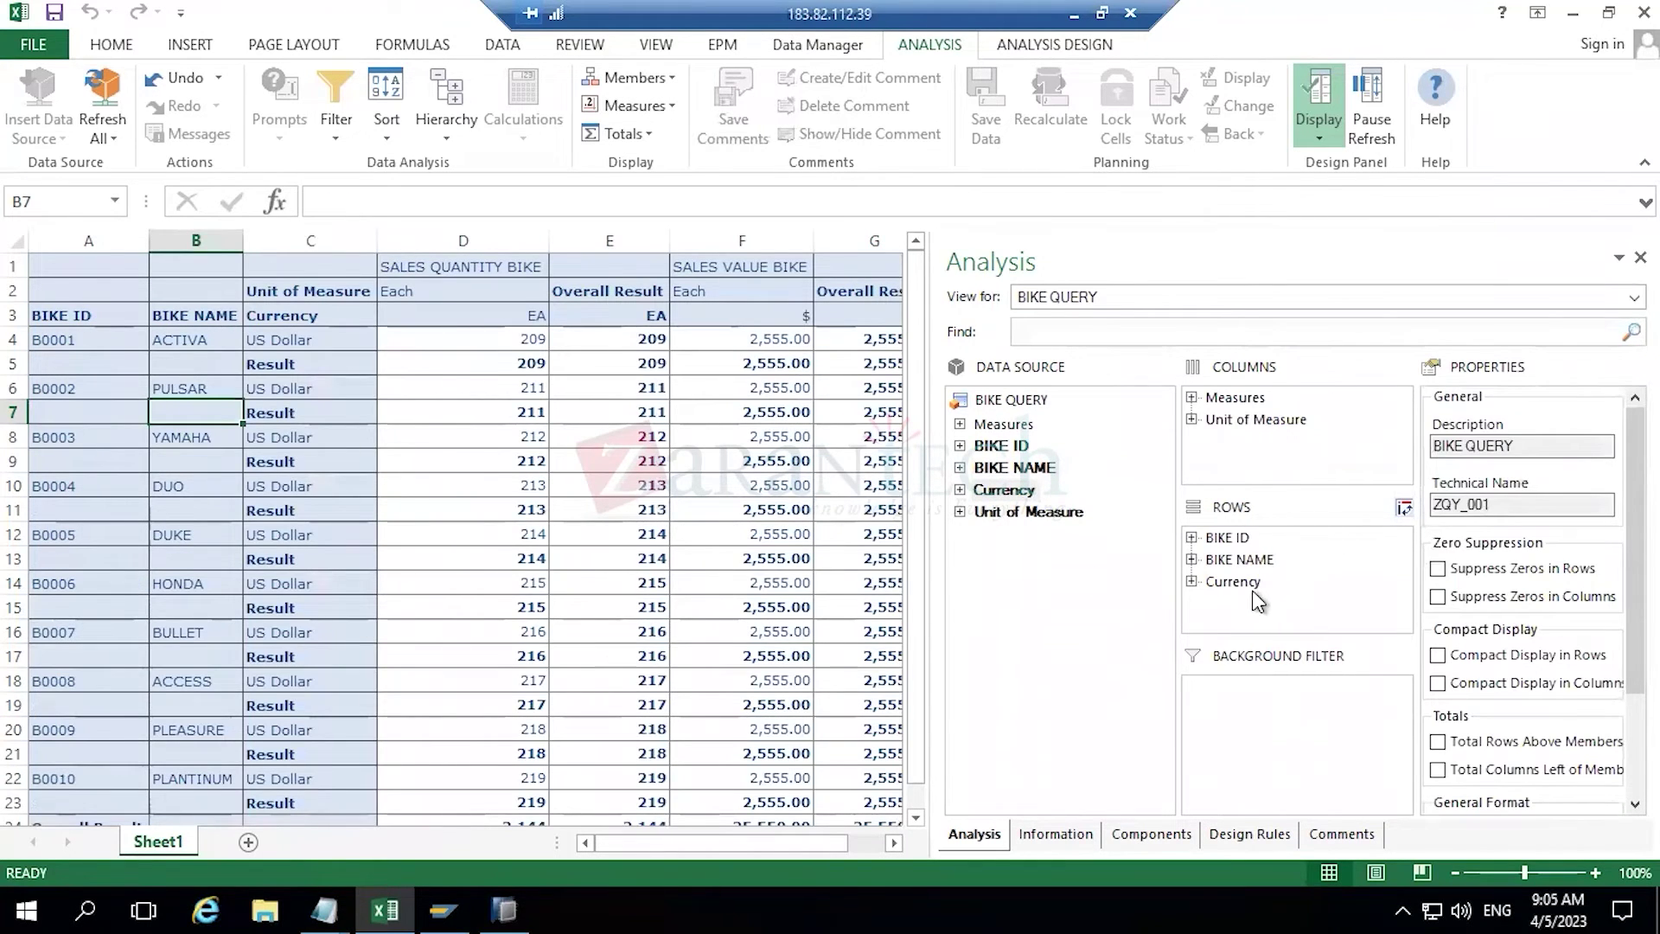
left_click_drag(1245, 588, 1020, 602)
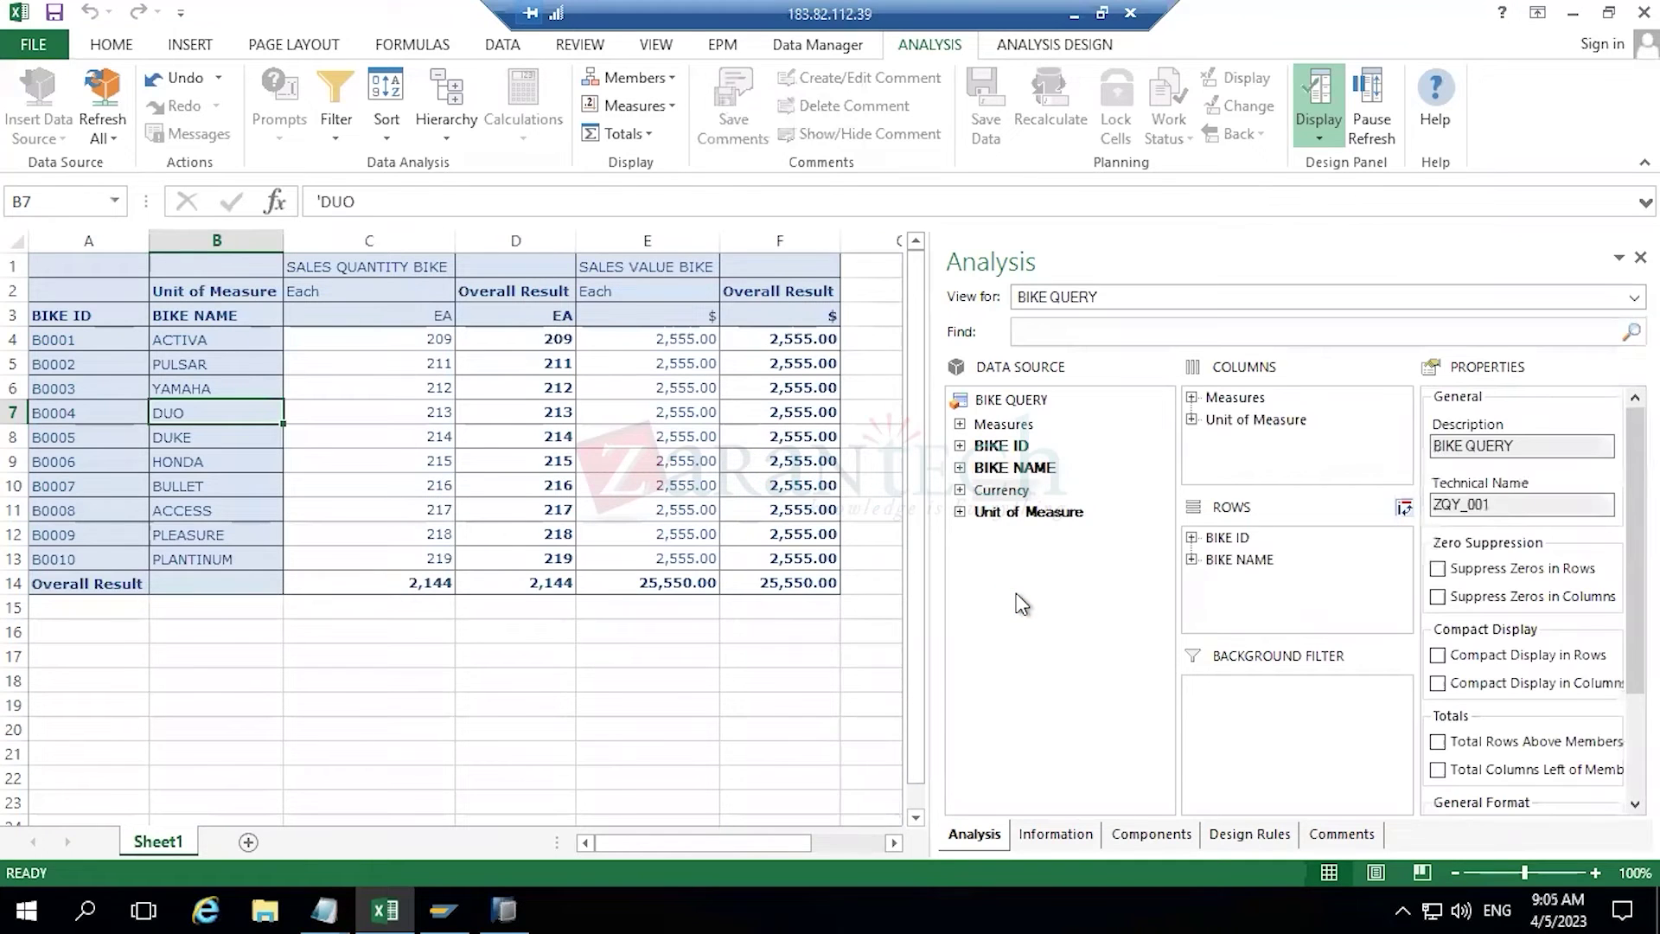
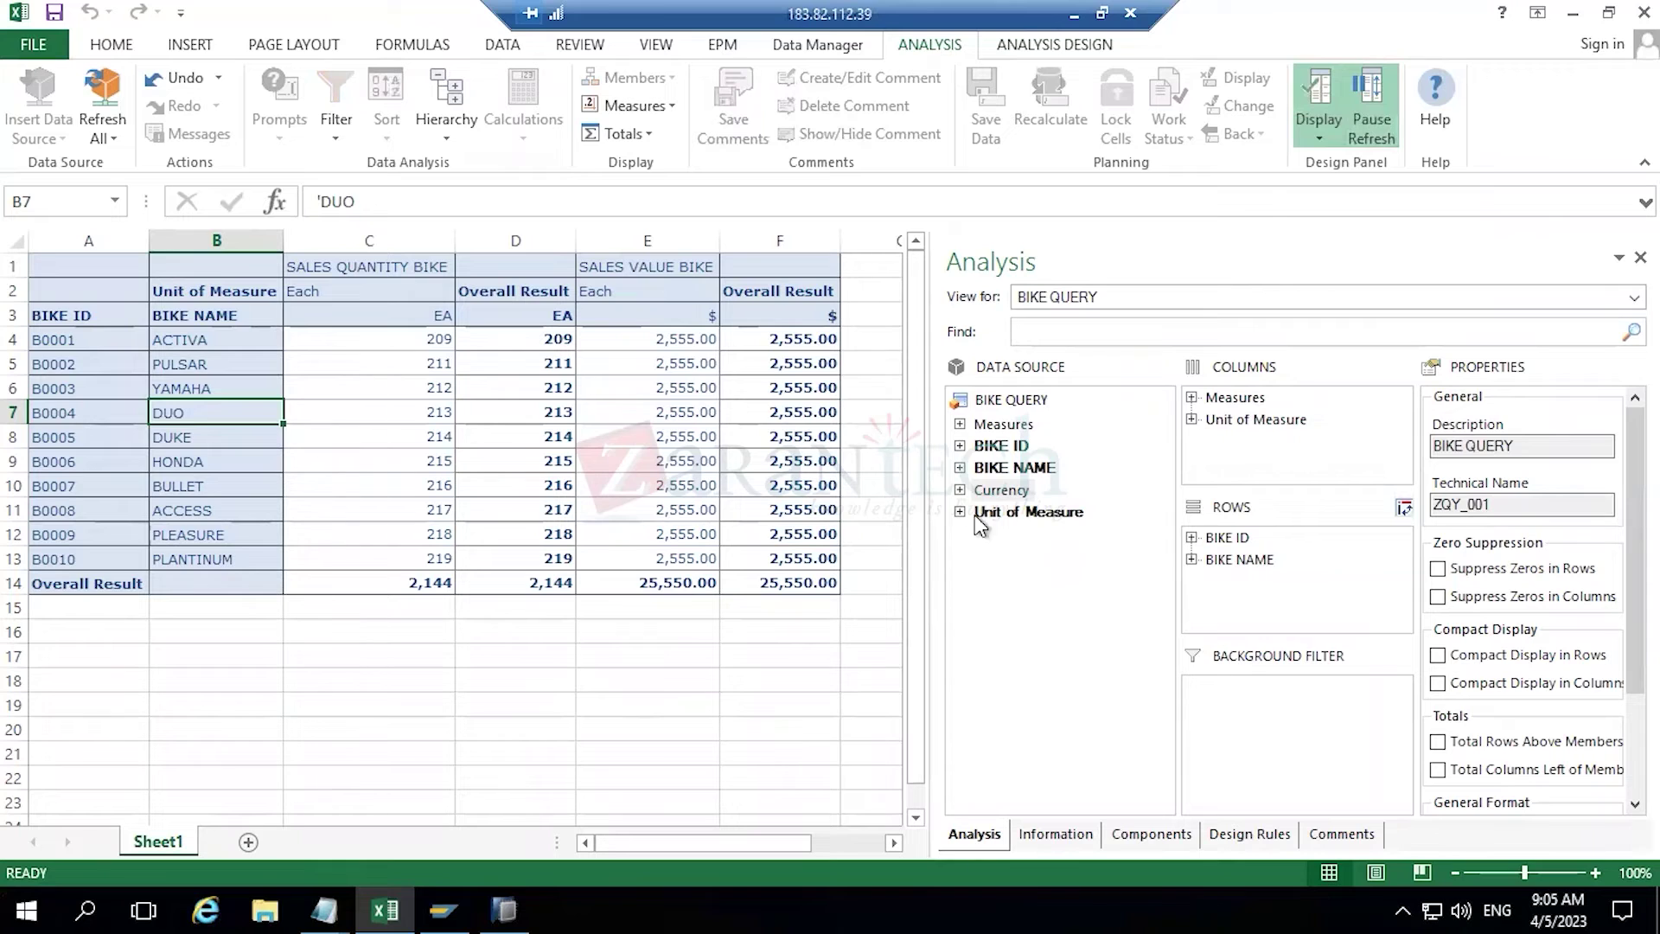
- With refresh paused, remove BIKE NAME from the rows and add it back below BIKE ID
left_click_drag(1255, 571, 1051, 542)
left_click_drag(1001, 491, 1097, 623)
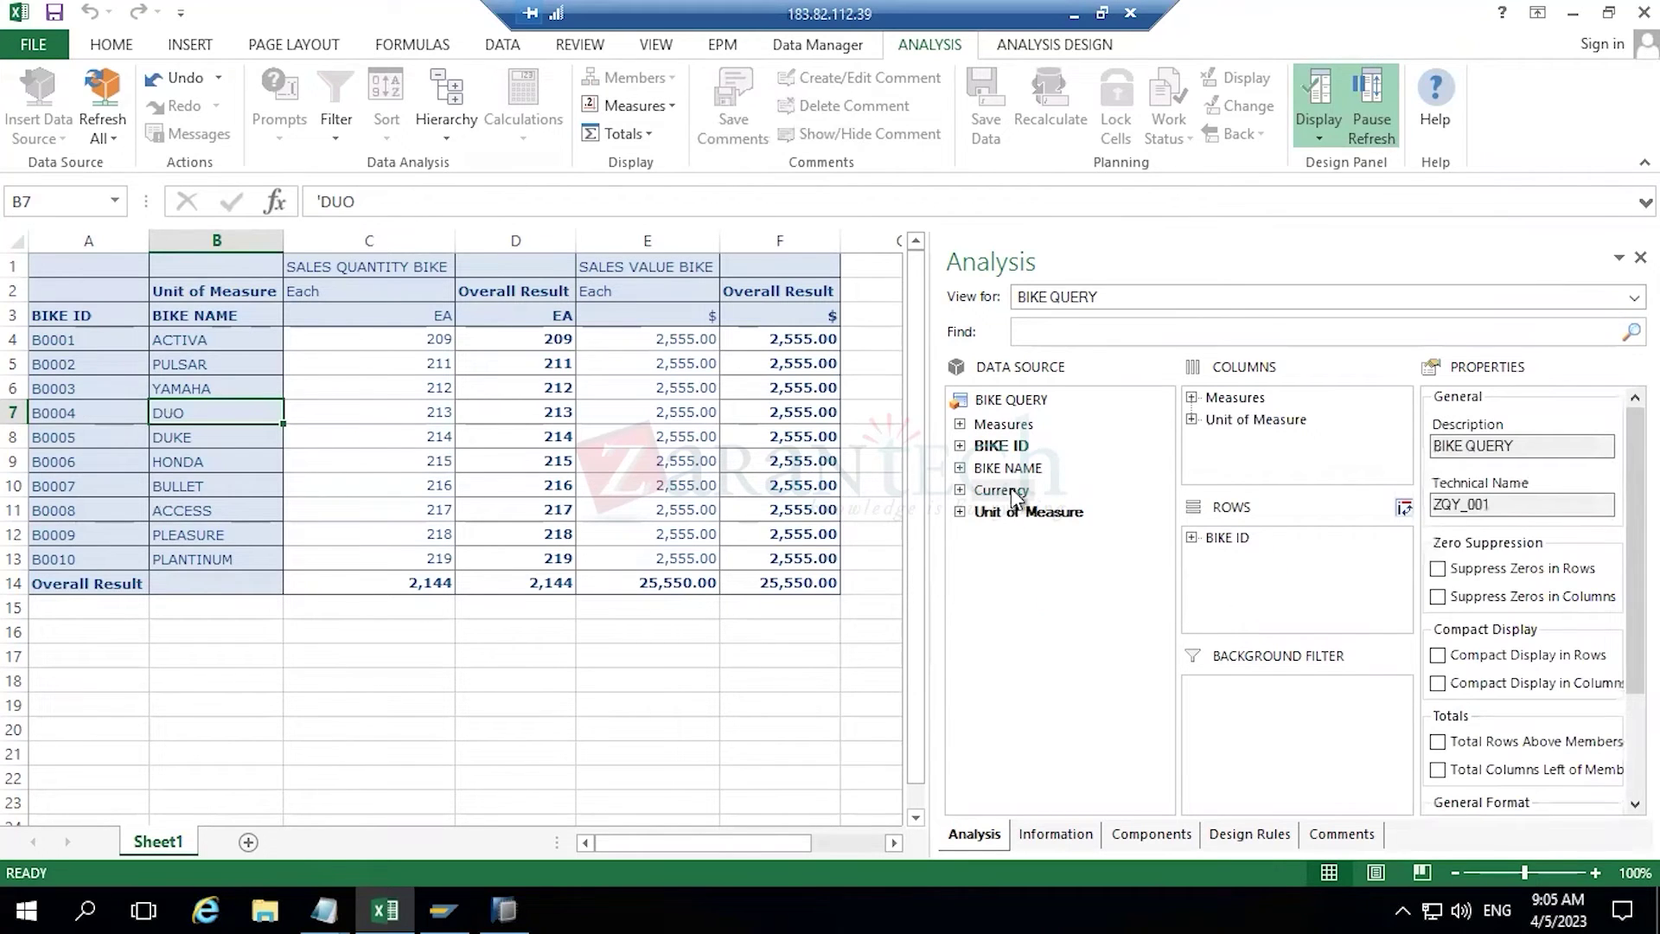
left_click_drag(1023, 476, 1243, 588)
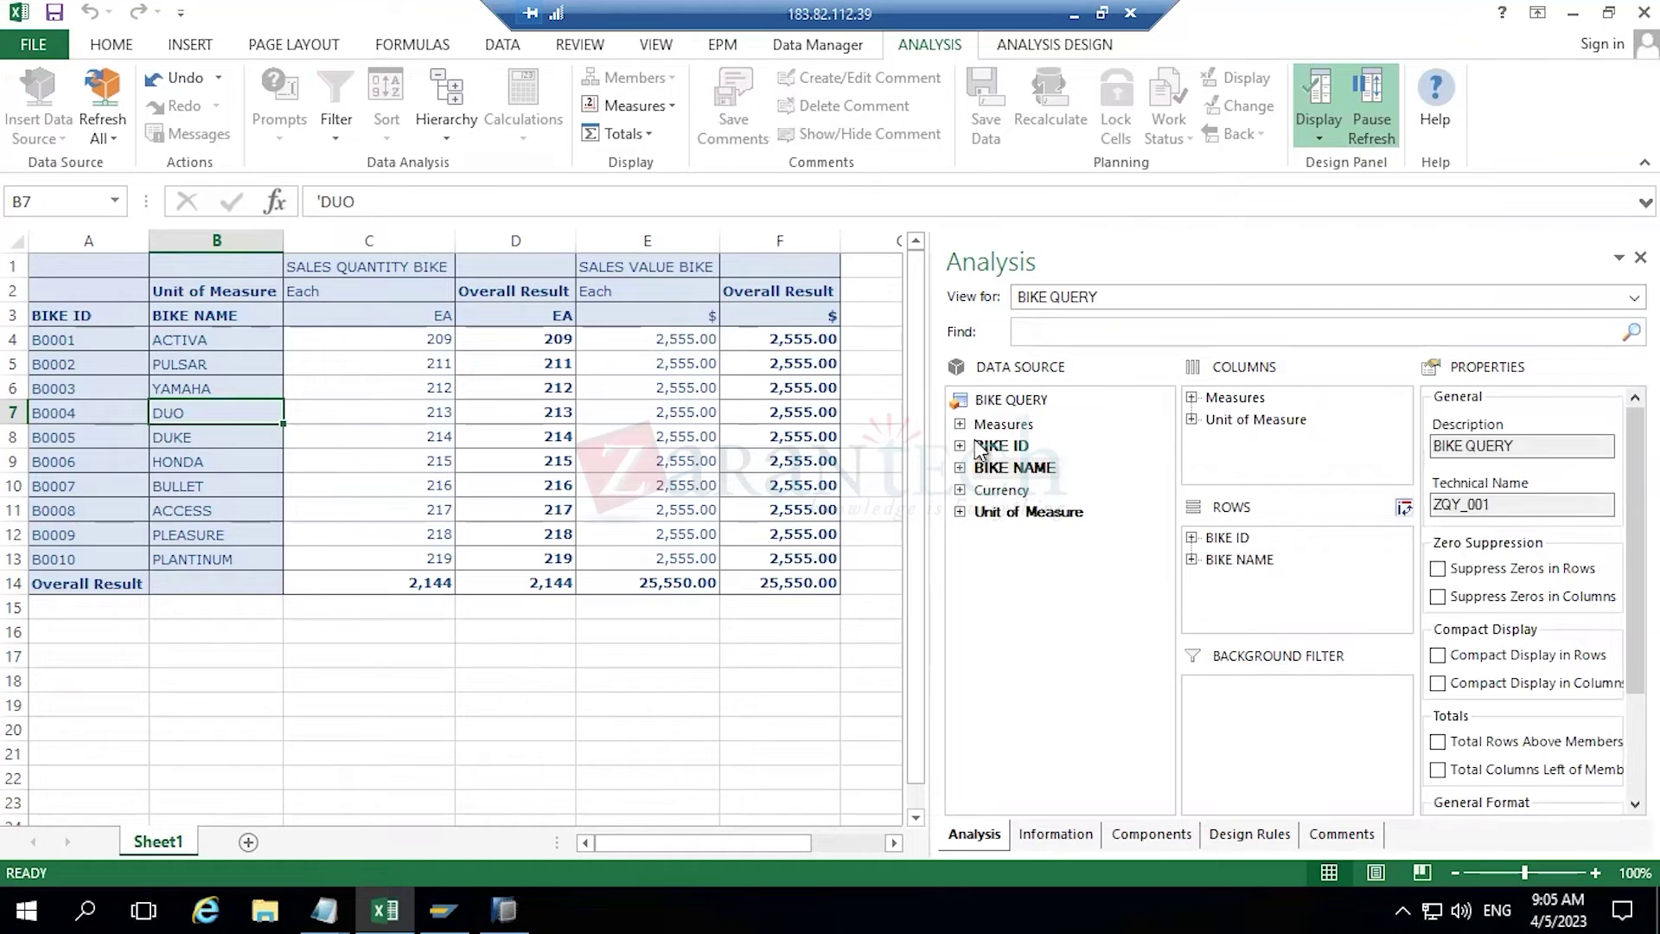
- Remove Unit of Measure from the columns and turn off Pause Refresh to update the crosstab
left_click_drag(1239, 422, 1098, 700)
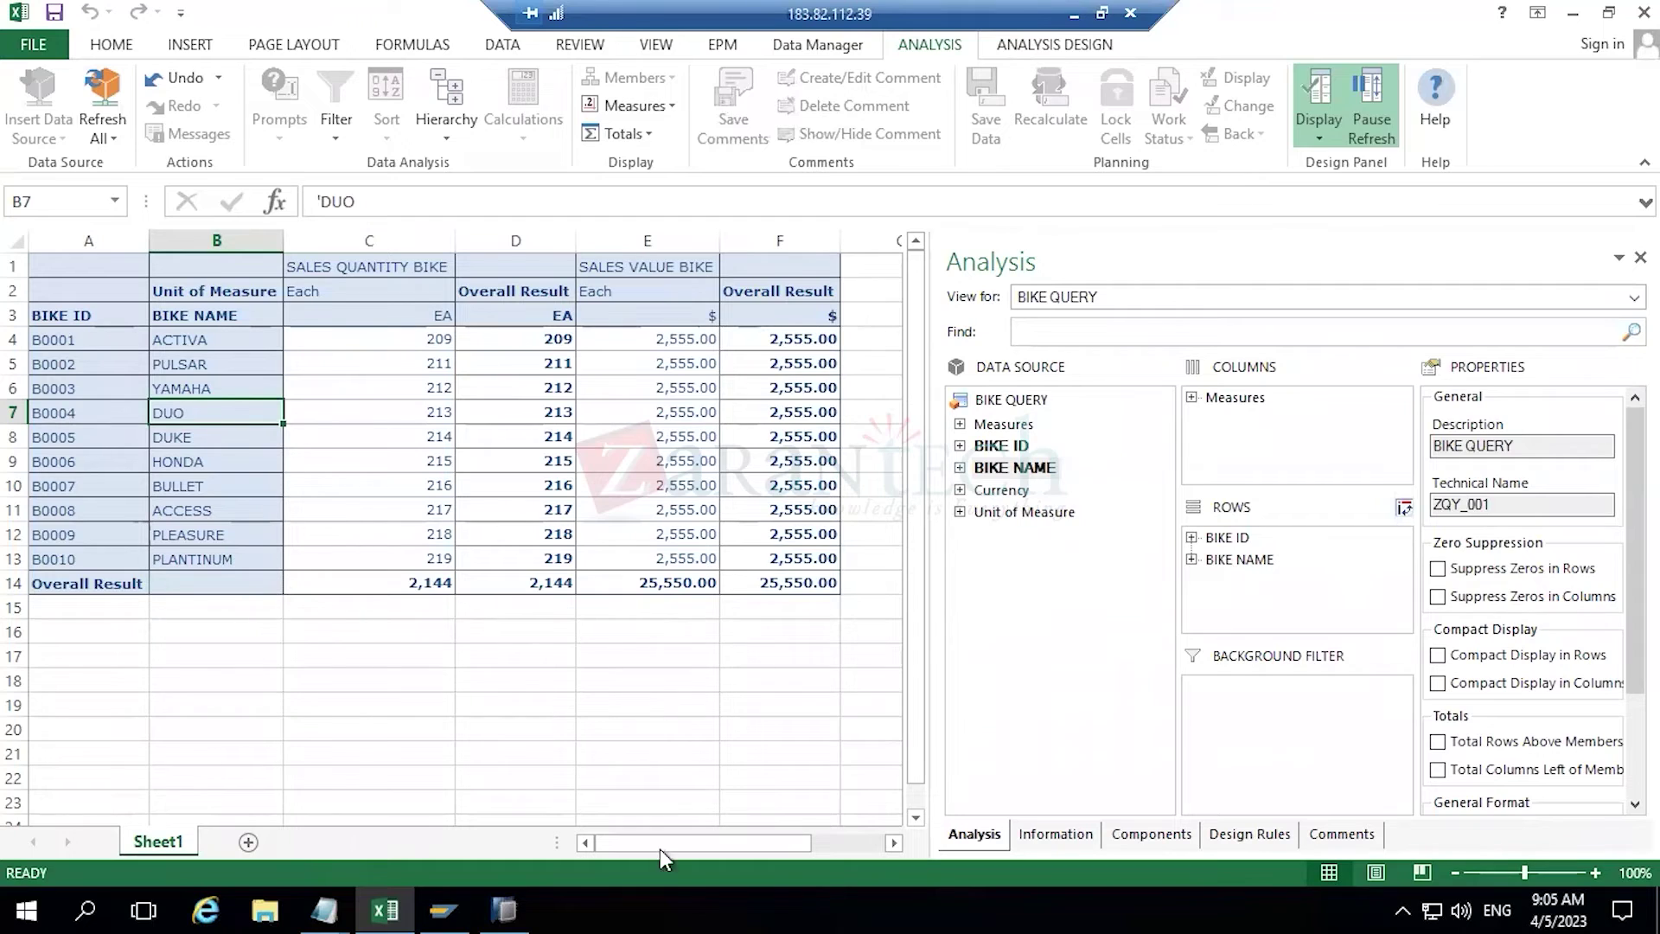
left_click(1371, 110)
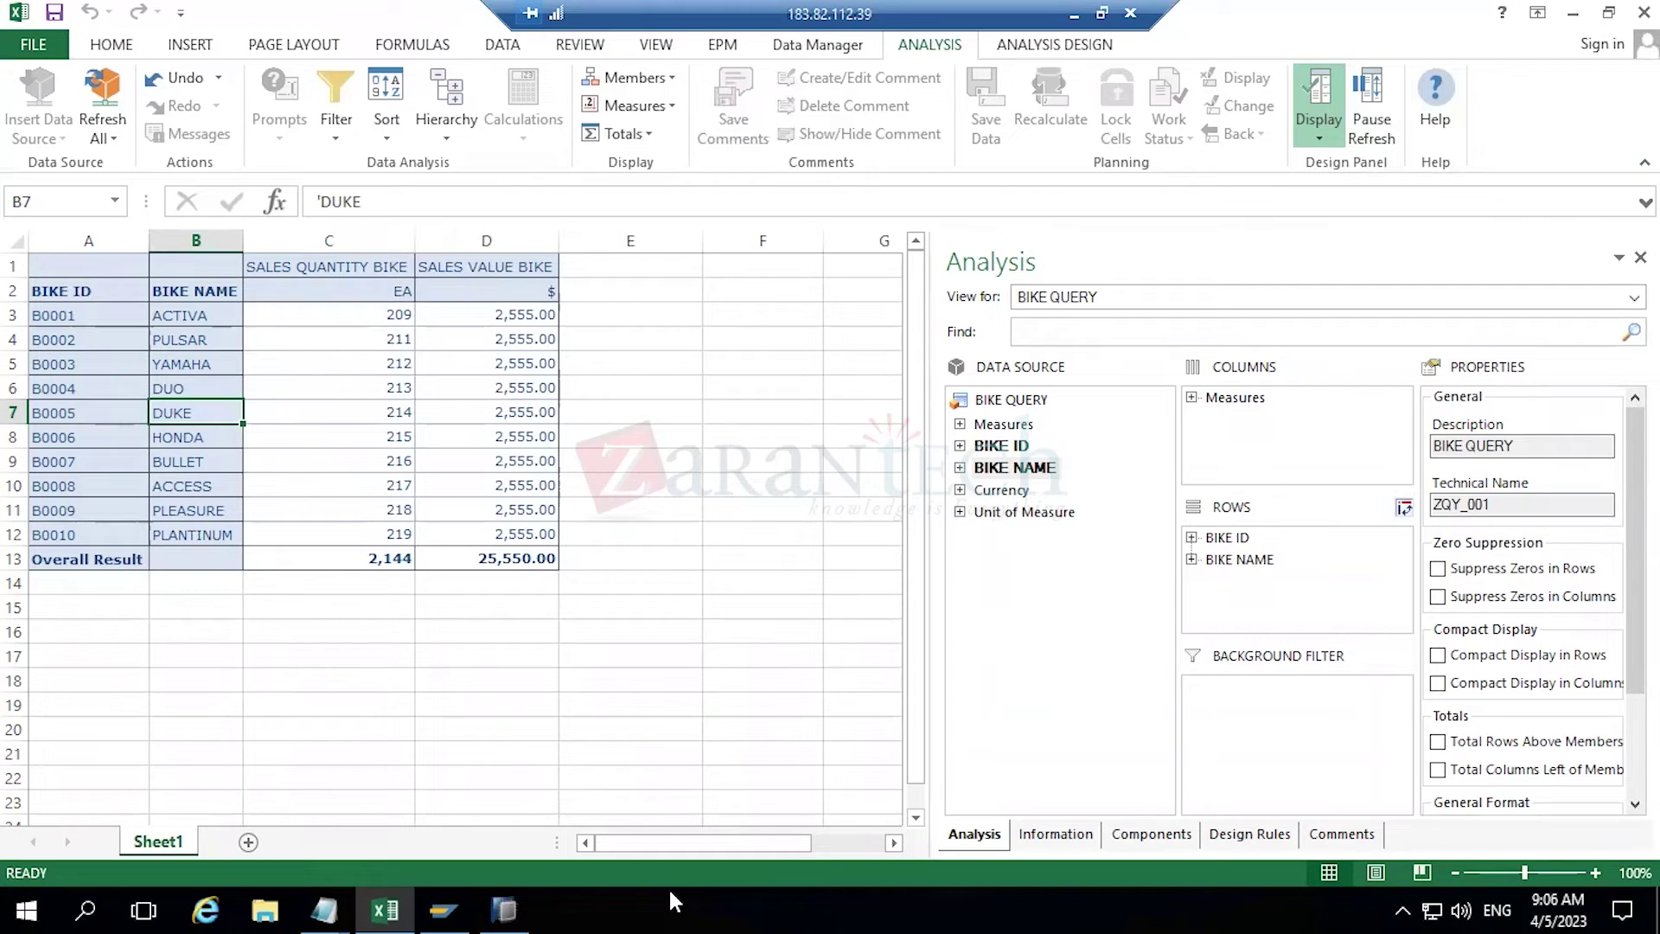
- Examine the data source information for BIKE QUERY, including its last data update and InfoProvider details
left_click(95, 263)
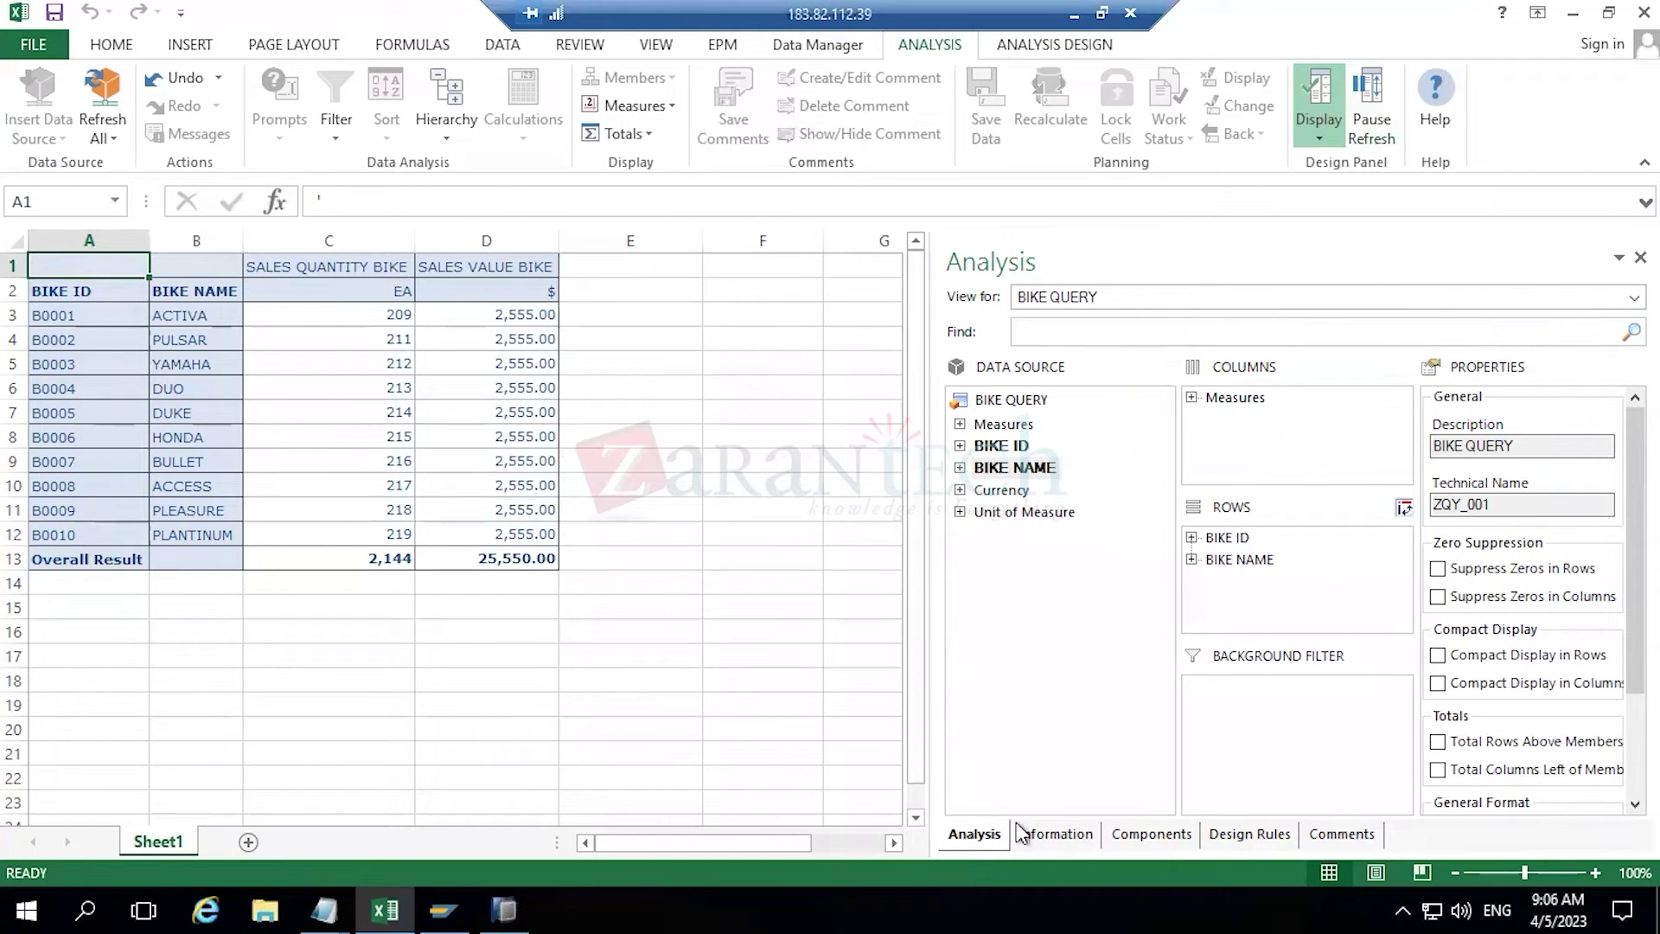
left_click(1058, 834)
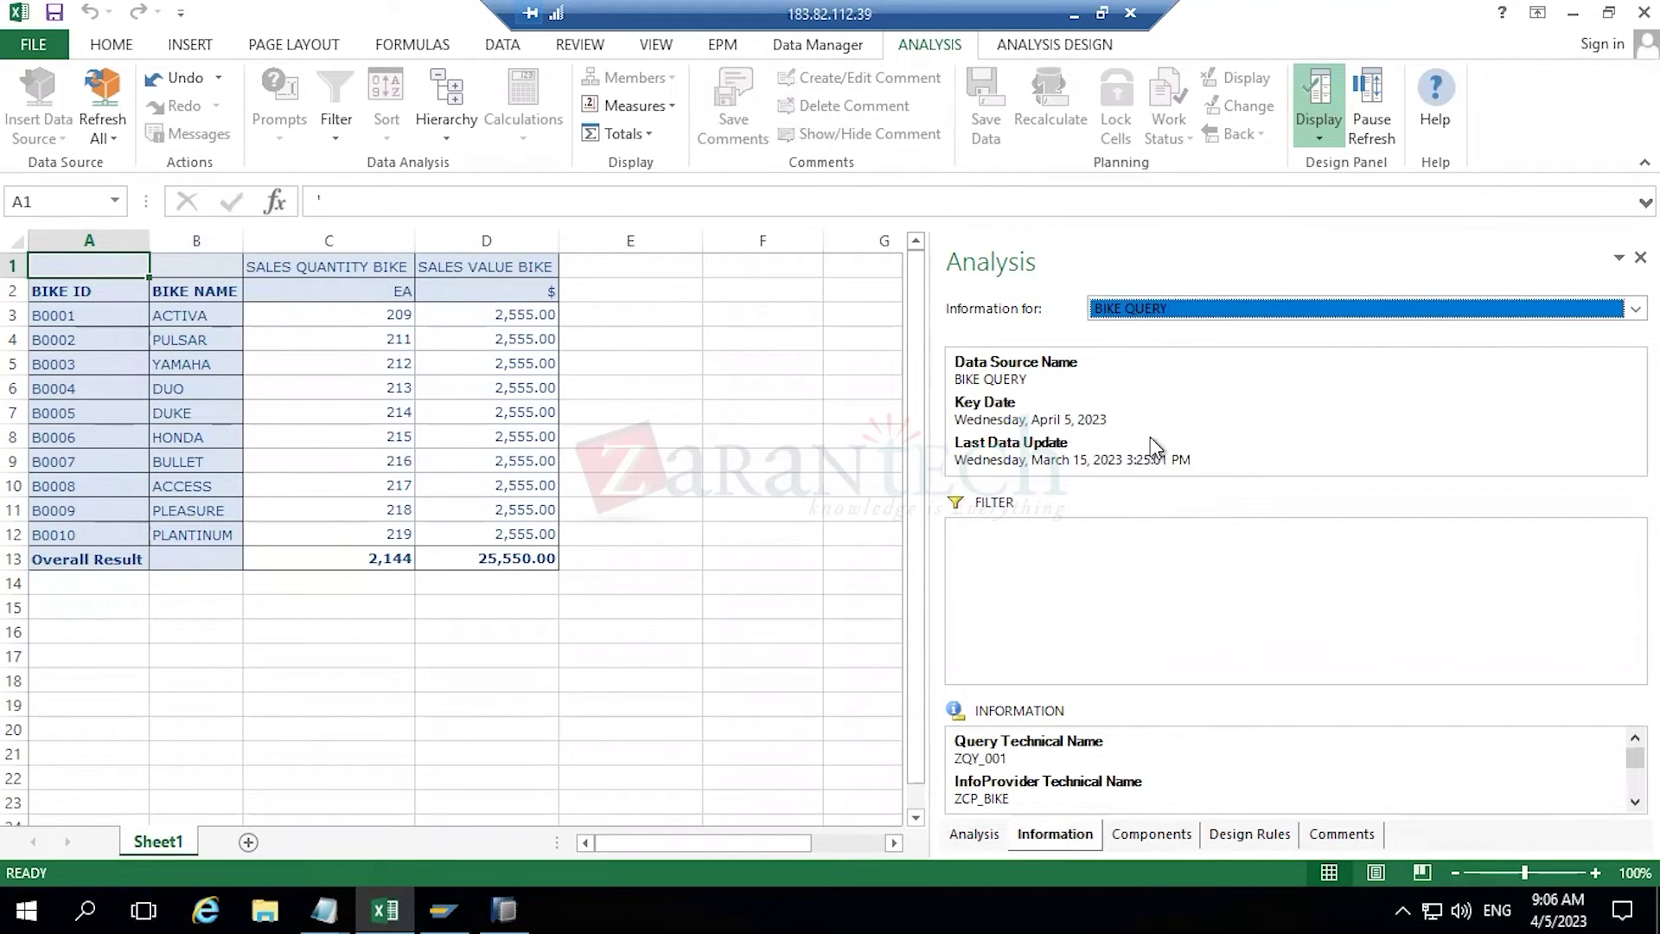
left_click(1635, 801)
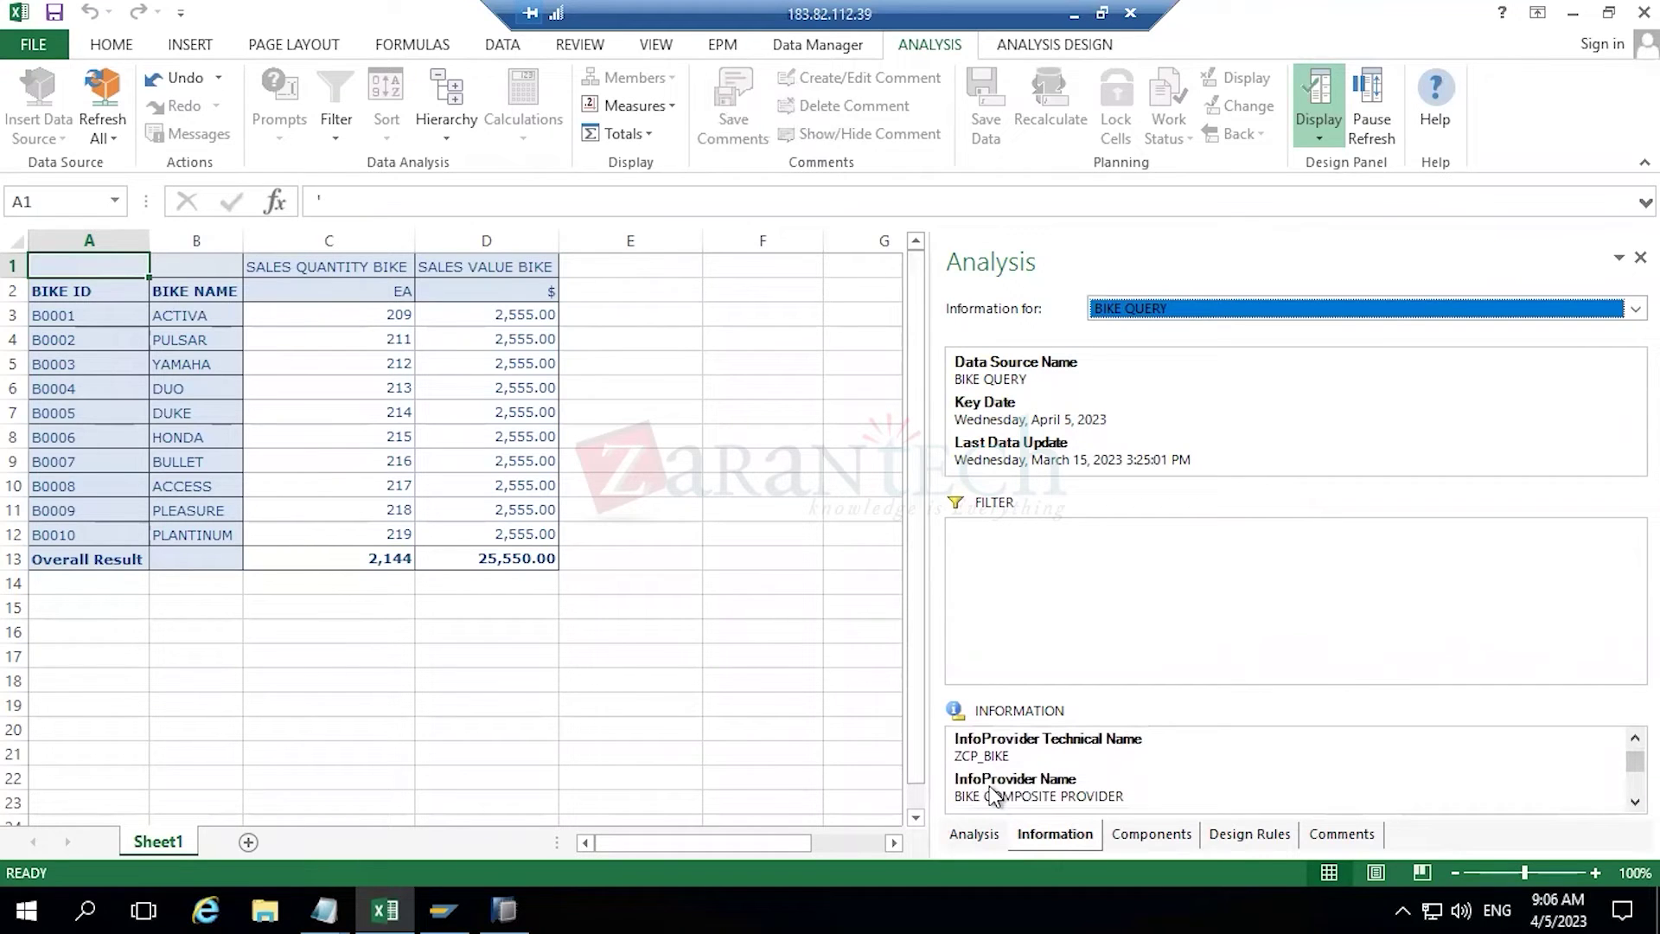
left_click(1635, 801)
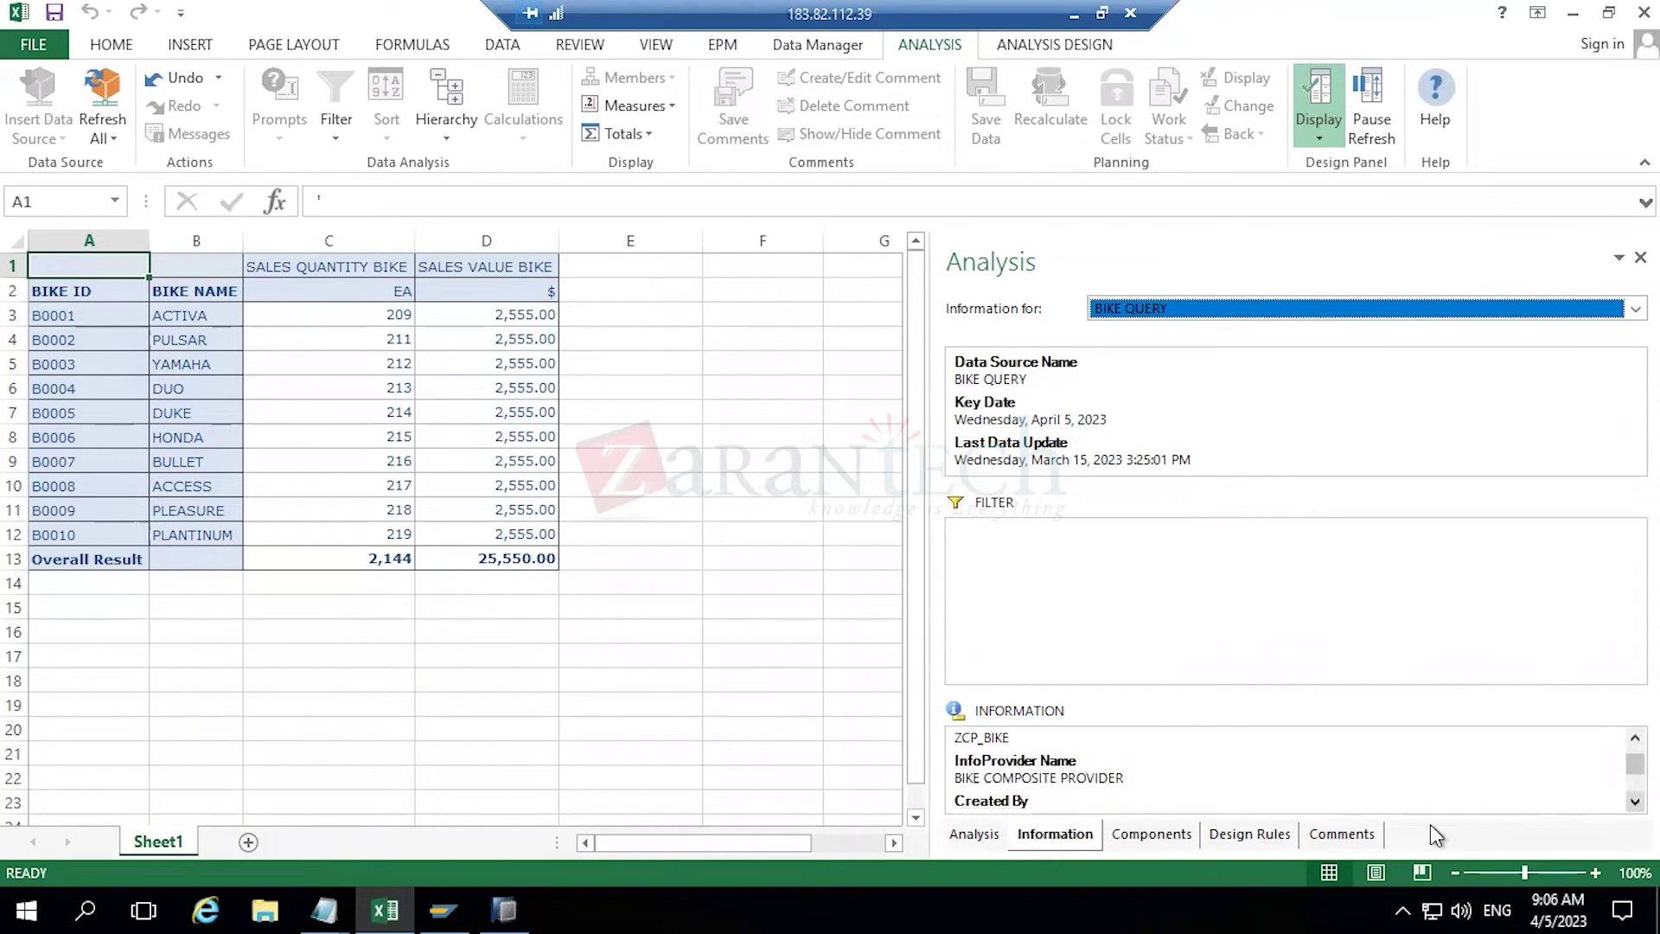
- Expand BIKE QUERY in the workbook's components by data source and compare the properties of Book1, the query and Crosstab 1
left_click(1152, 834)
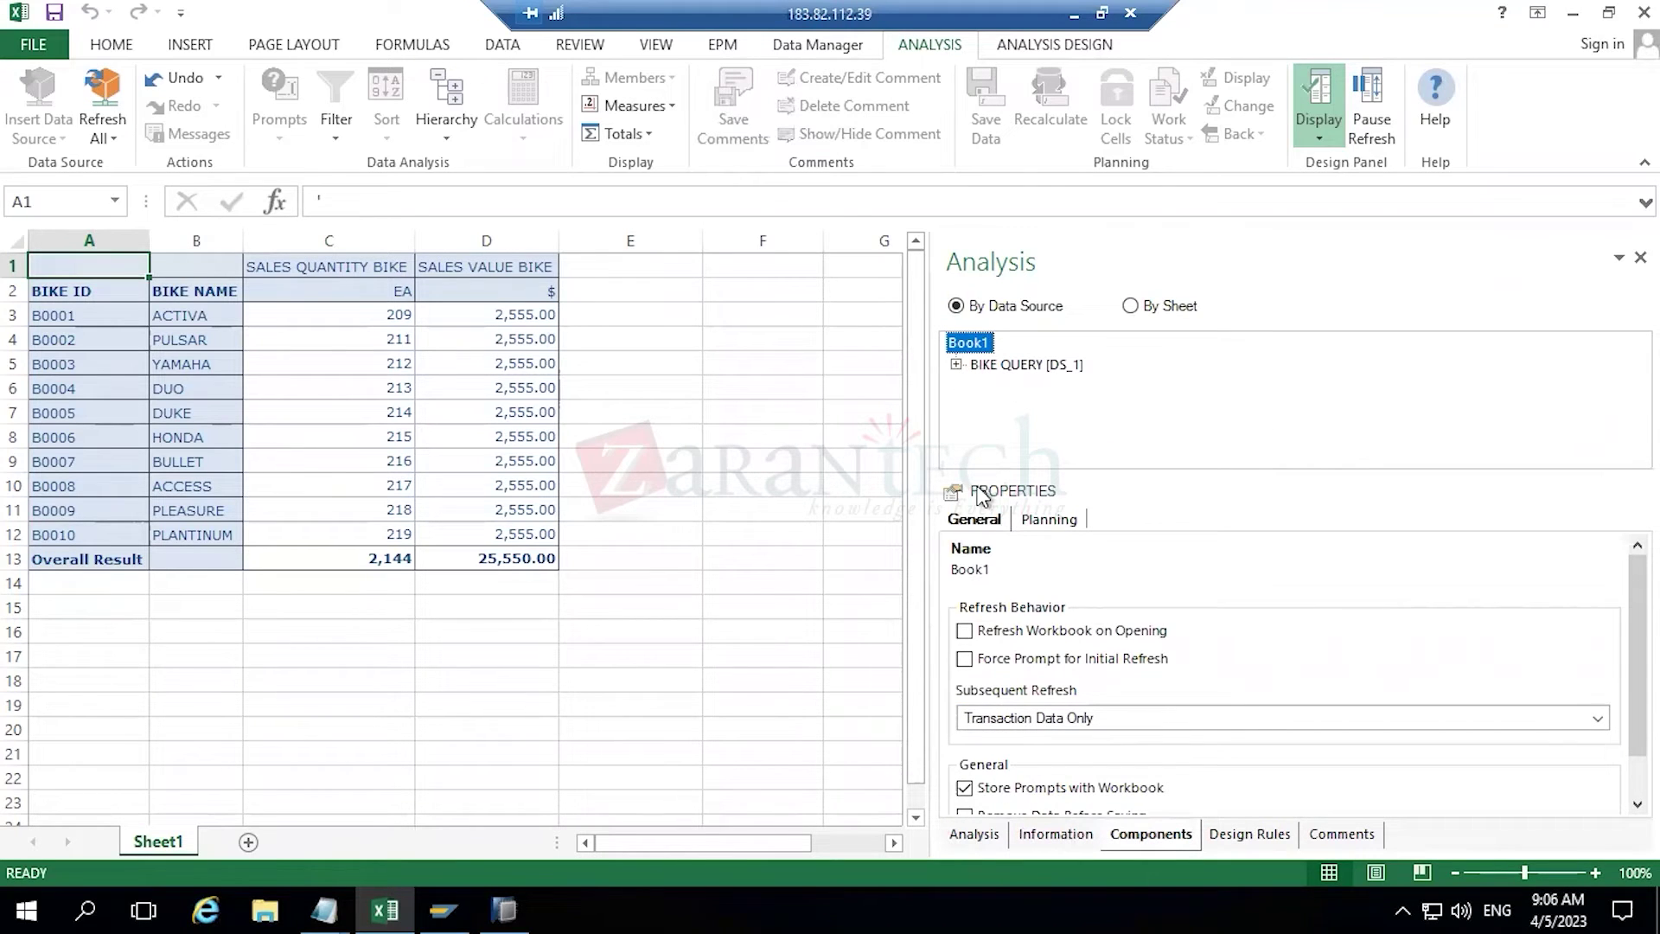
left_click(956, 364)
left_click(1003, 367)
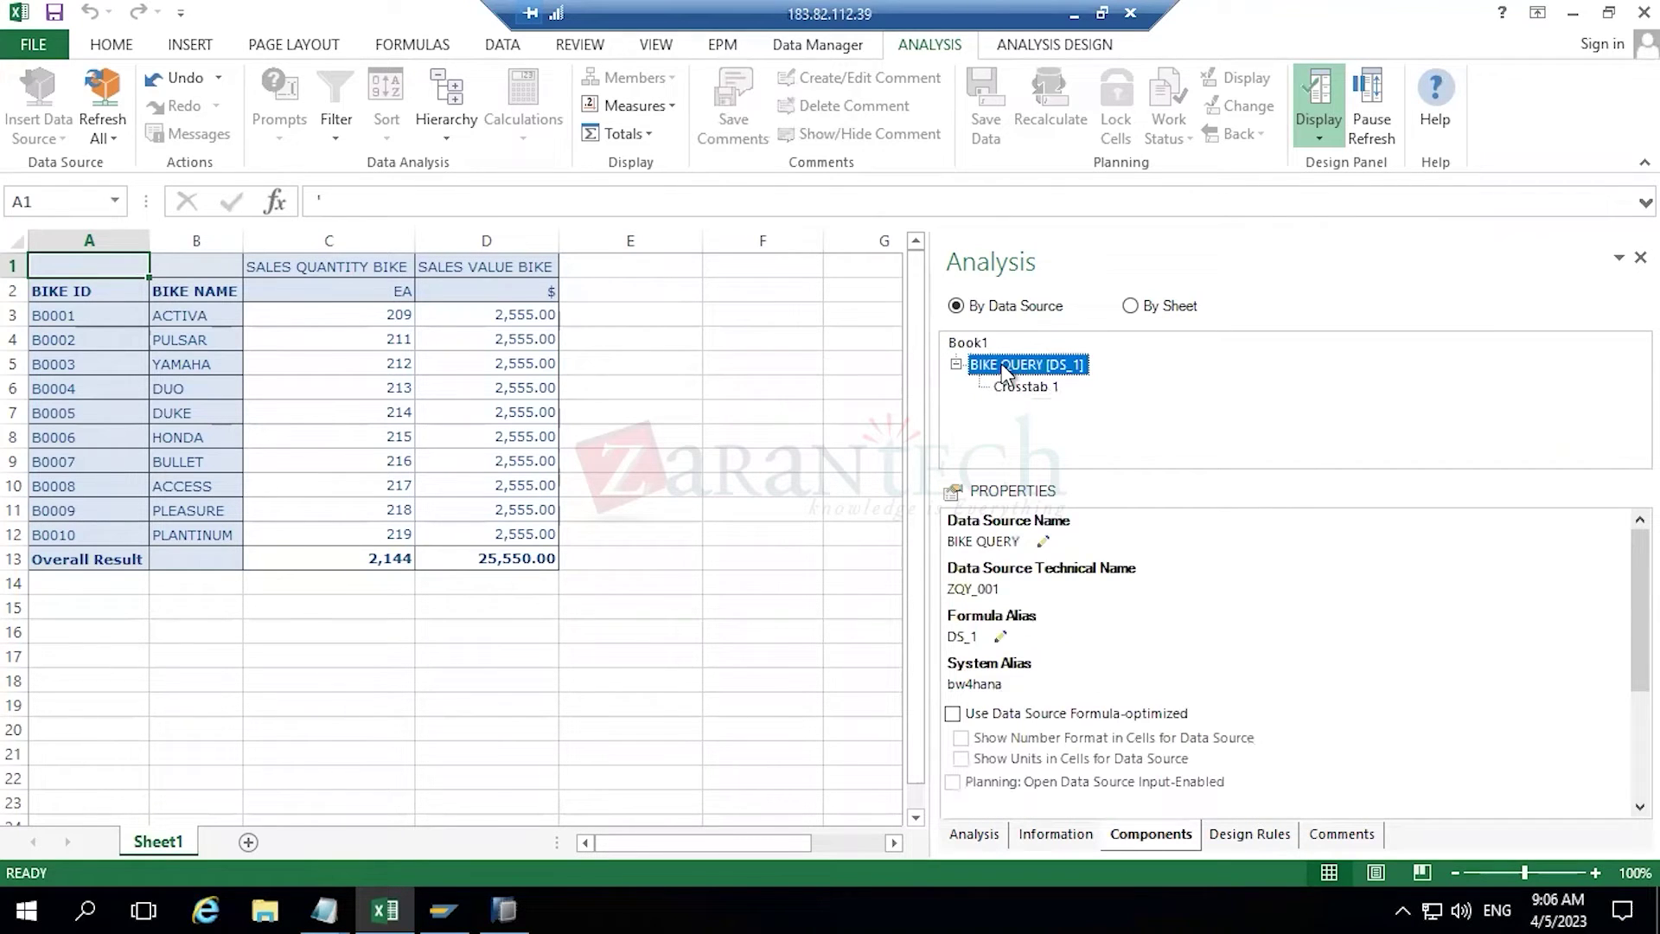
left_click(1013, 387)
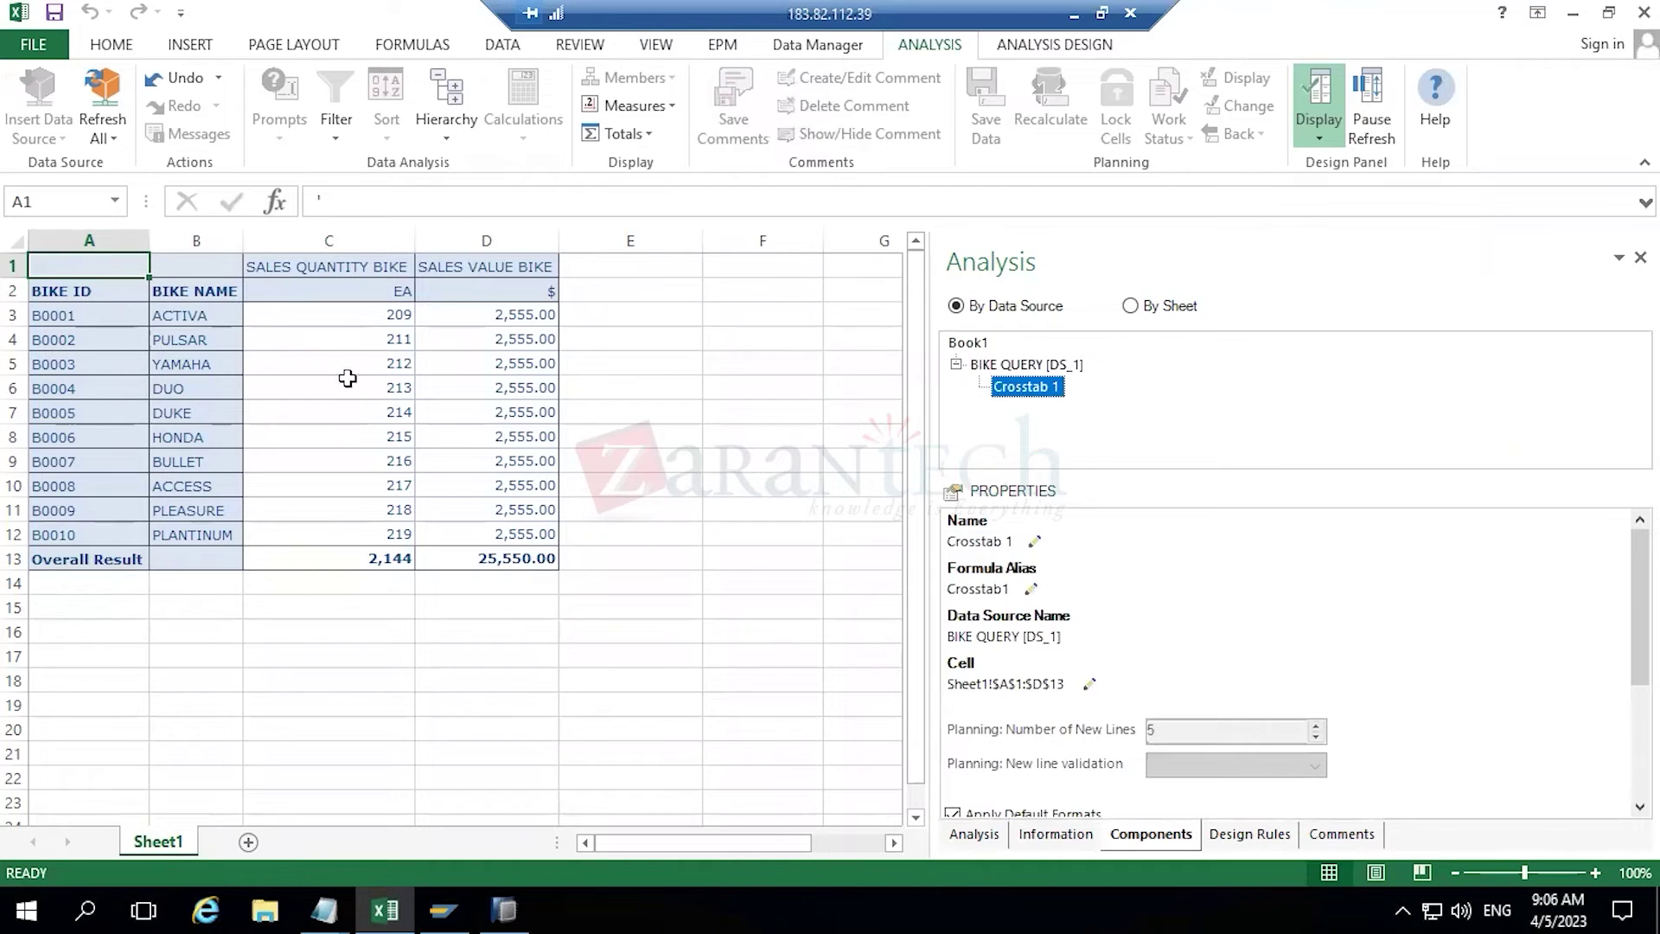
left_click(968, 343)
left_click(981, 364)
left_click(1005, 386)
left_click(968, 343)
left_click(982, 364)
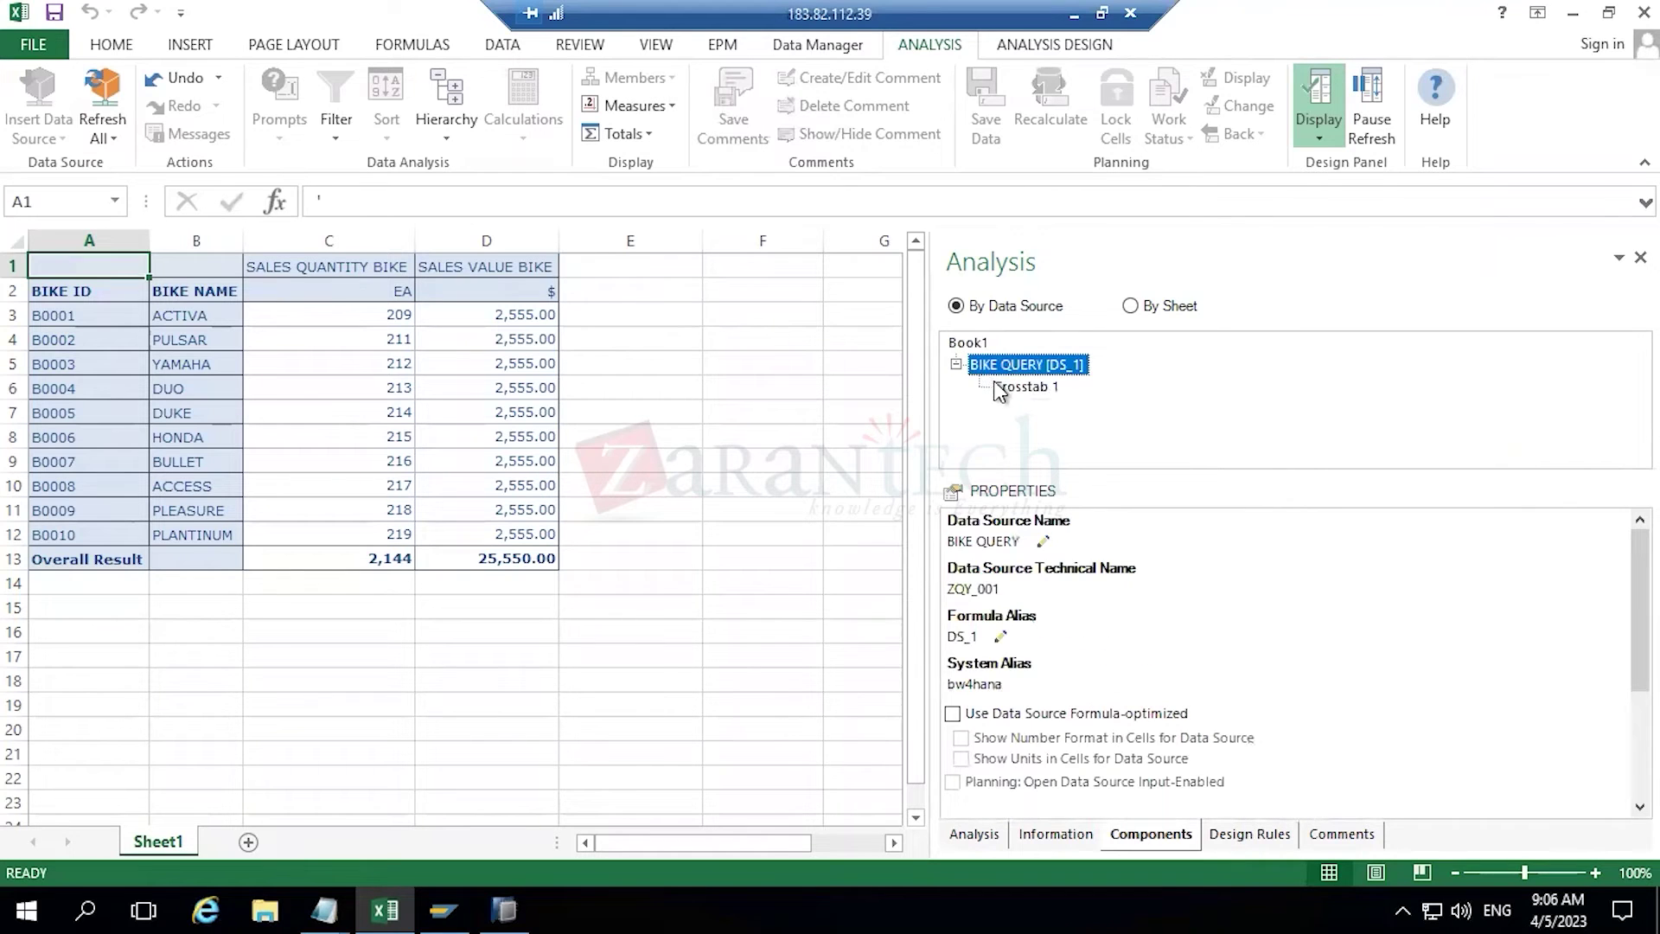
left_click(1000, 387)
left_click(968, 340)
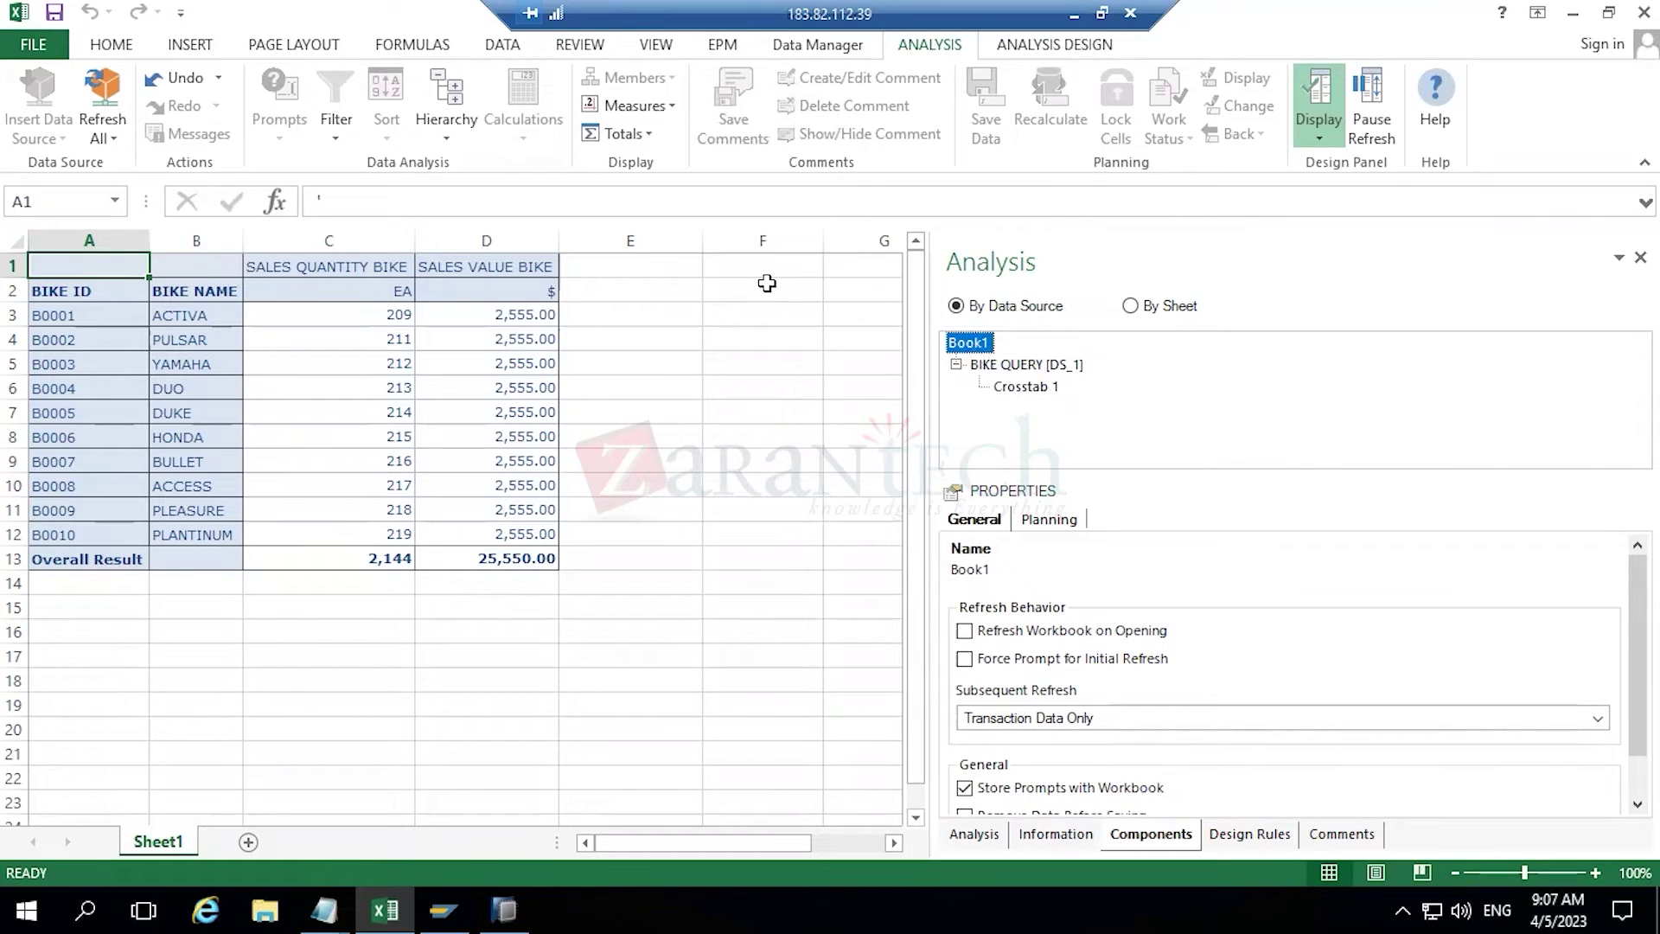
left_click(998, 365)
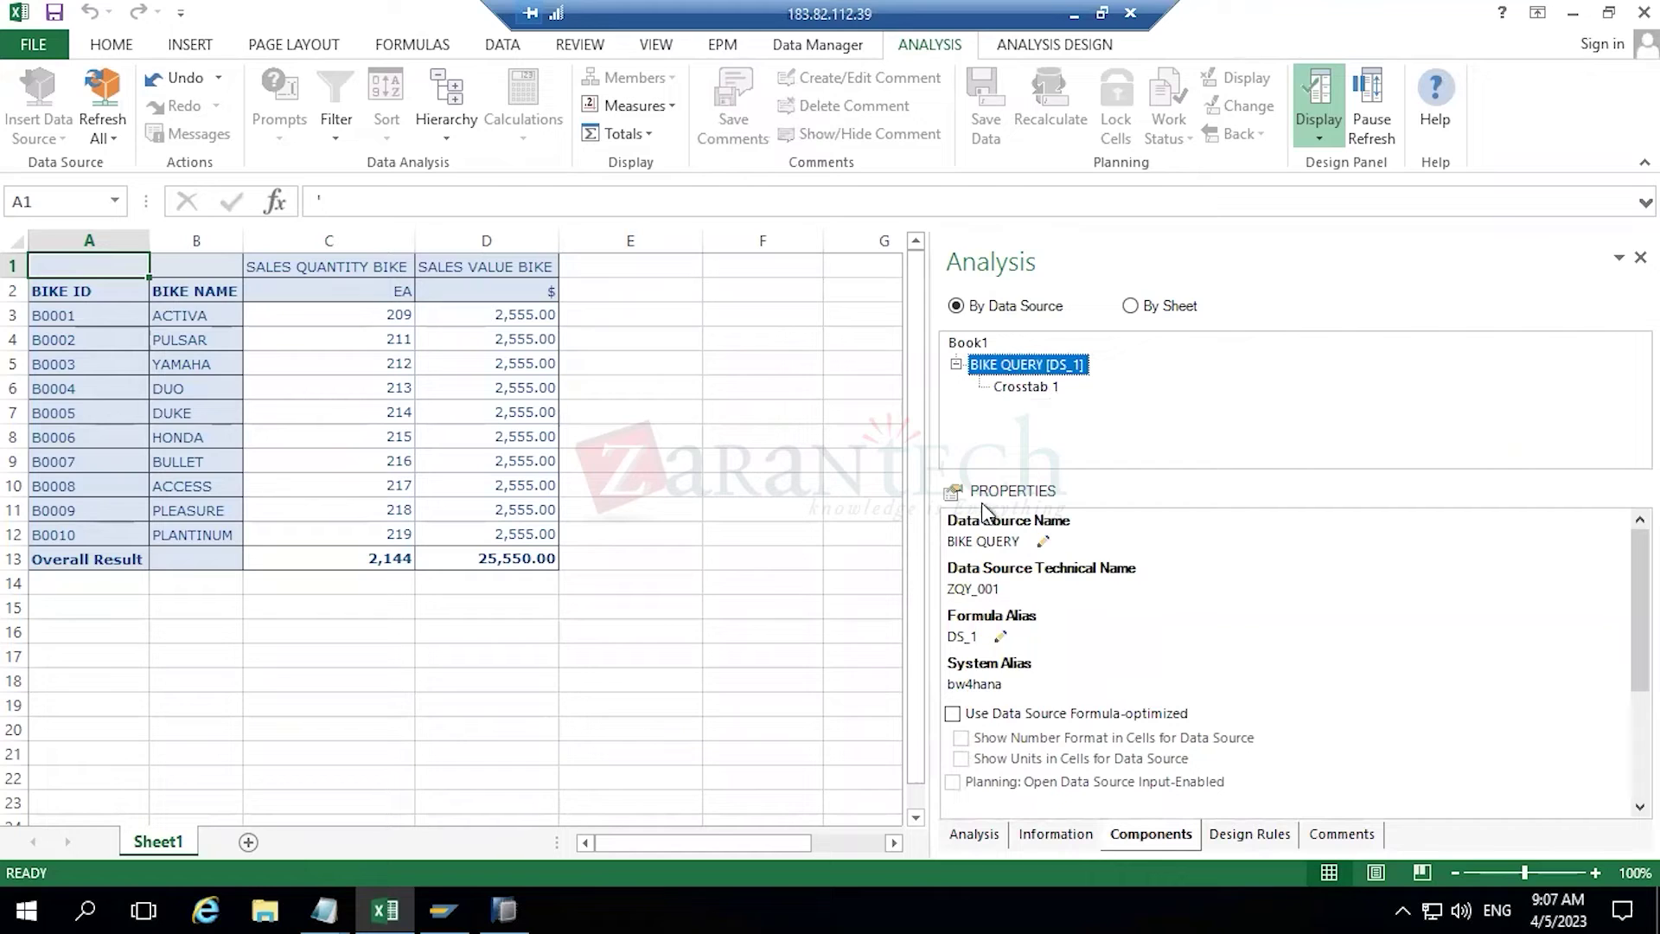
left_click(958, 339)
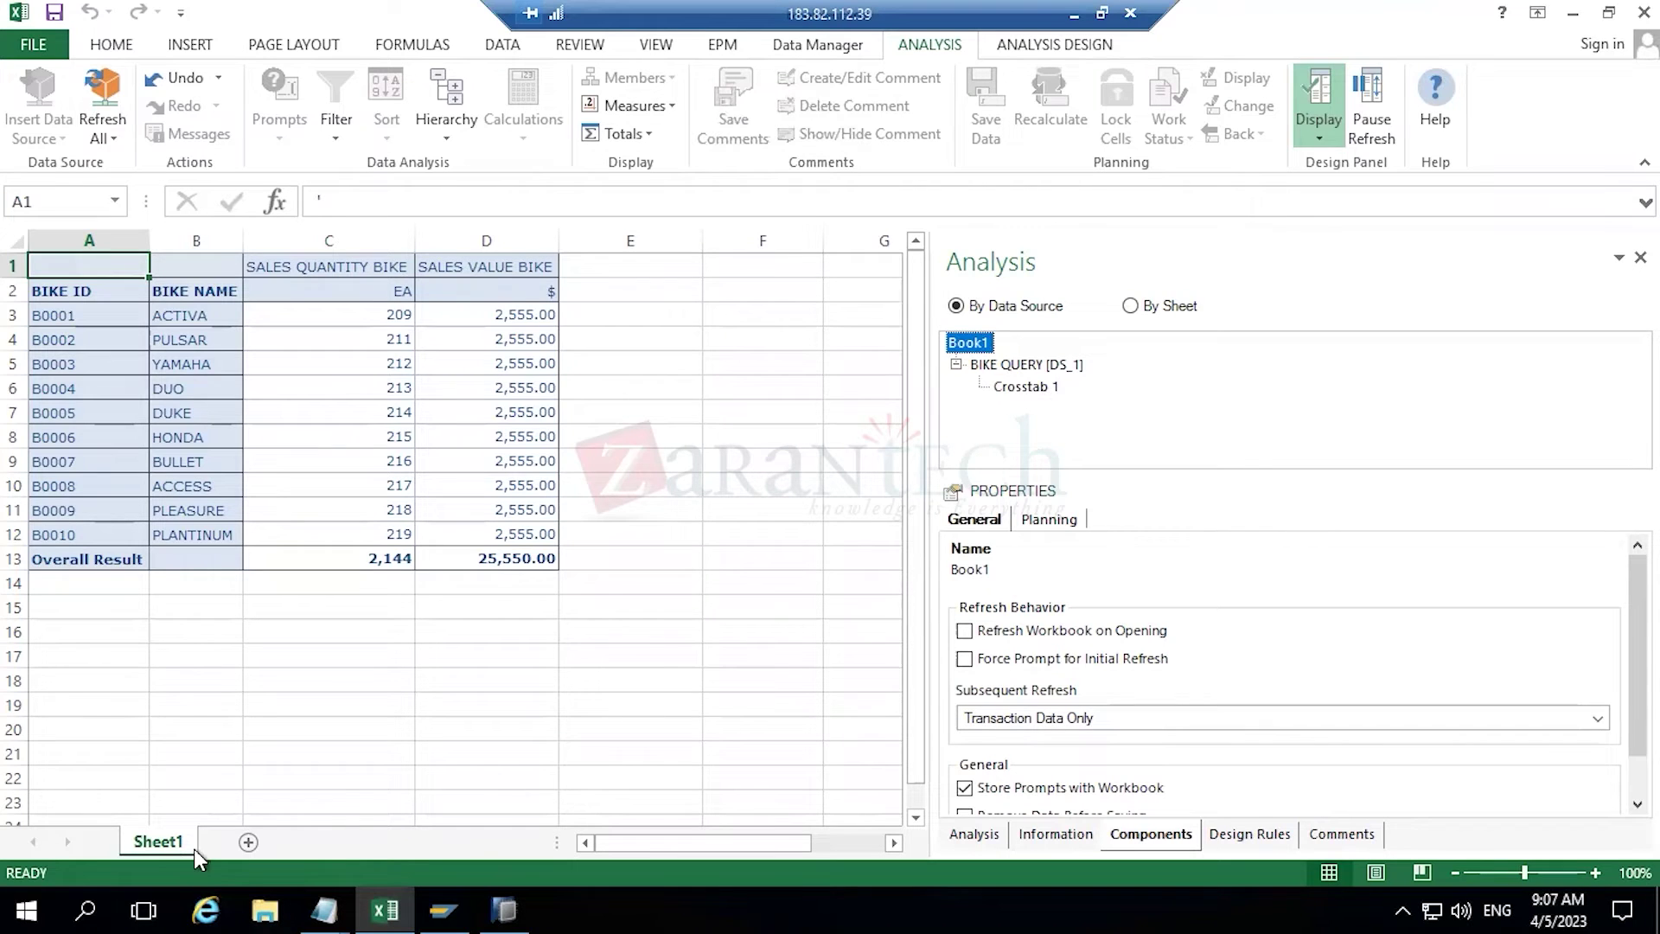
- Add a new worksheet to the workbook and delete it again
left_click(253, 842)
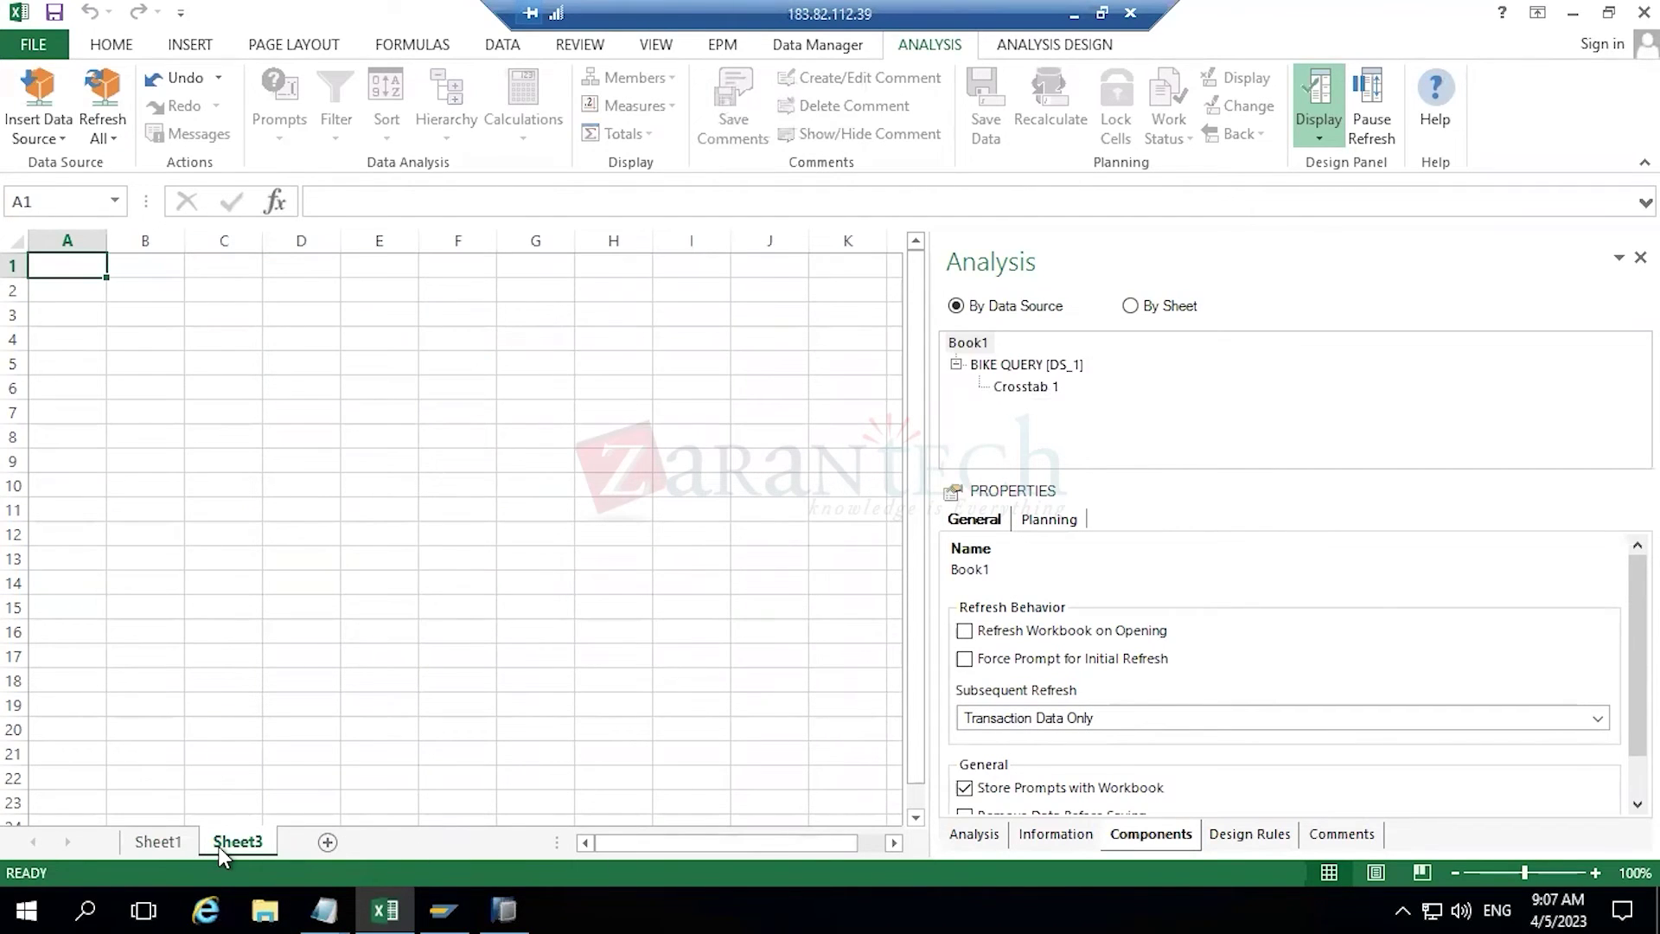
right_click(220, 848)
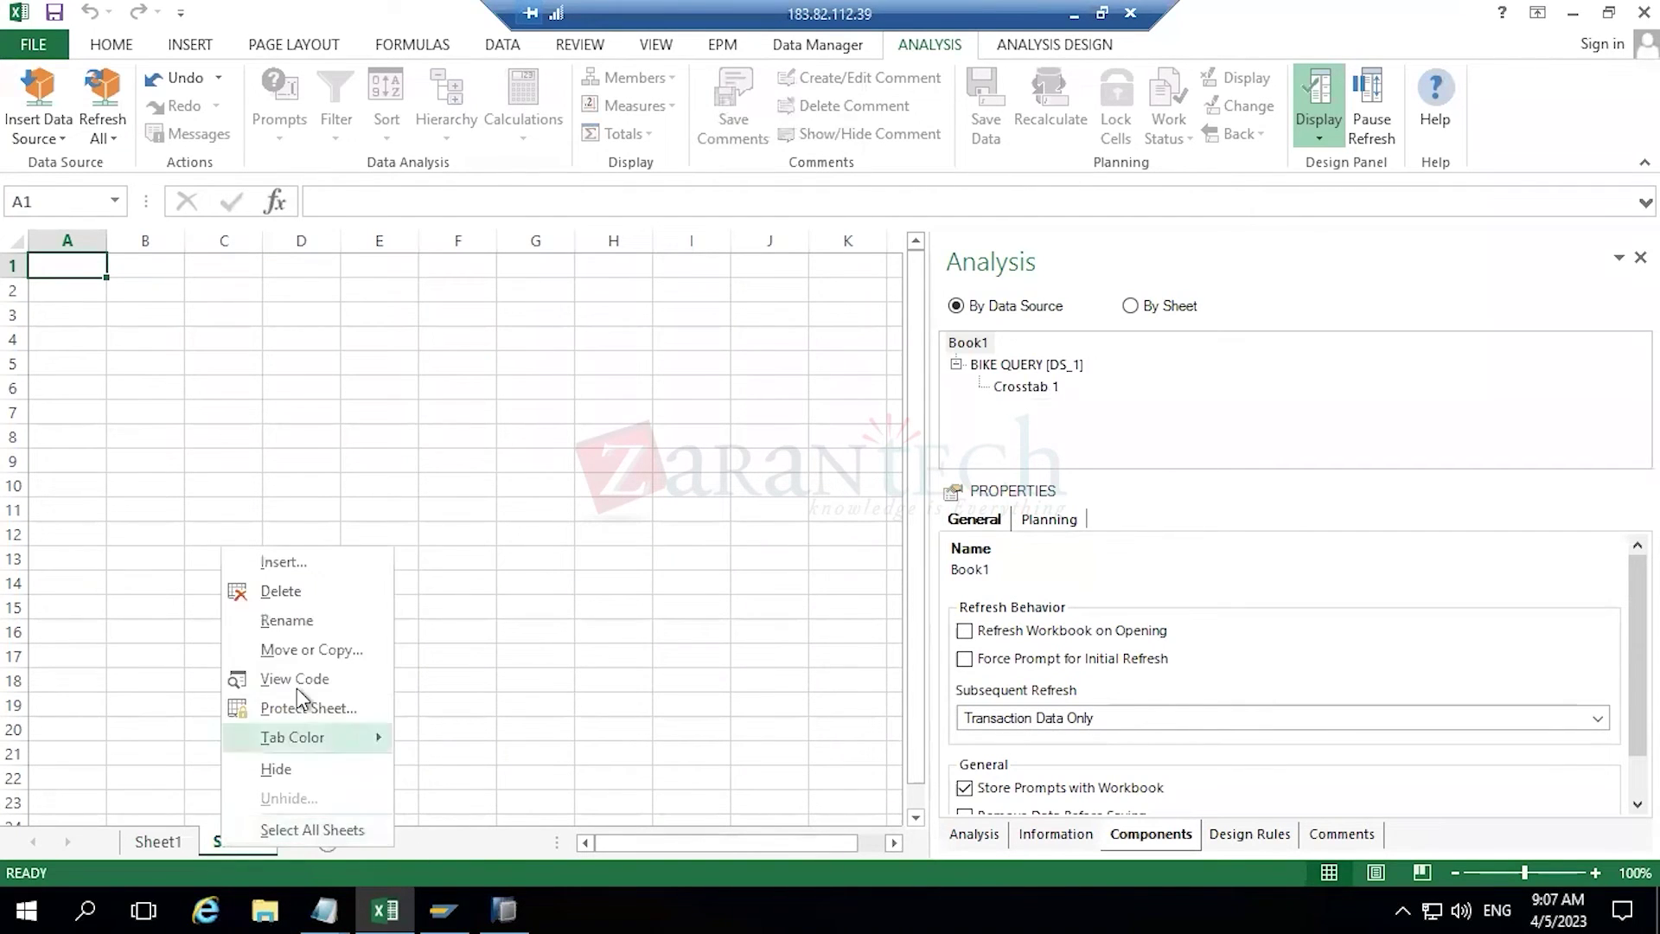
left_click(308, 592)
left_click(782, 517)
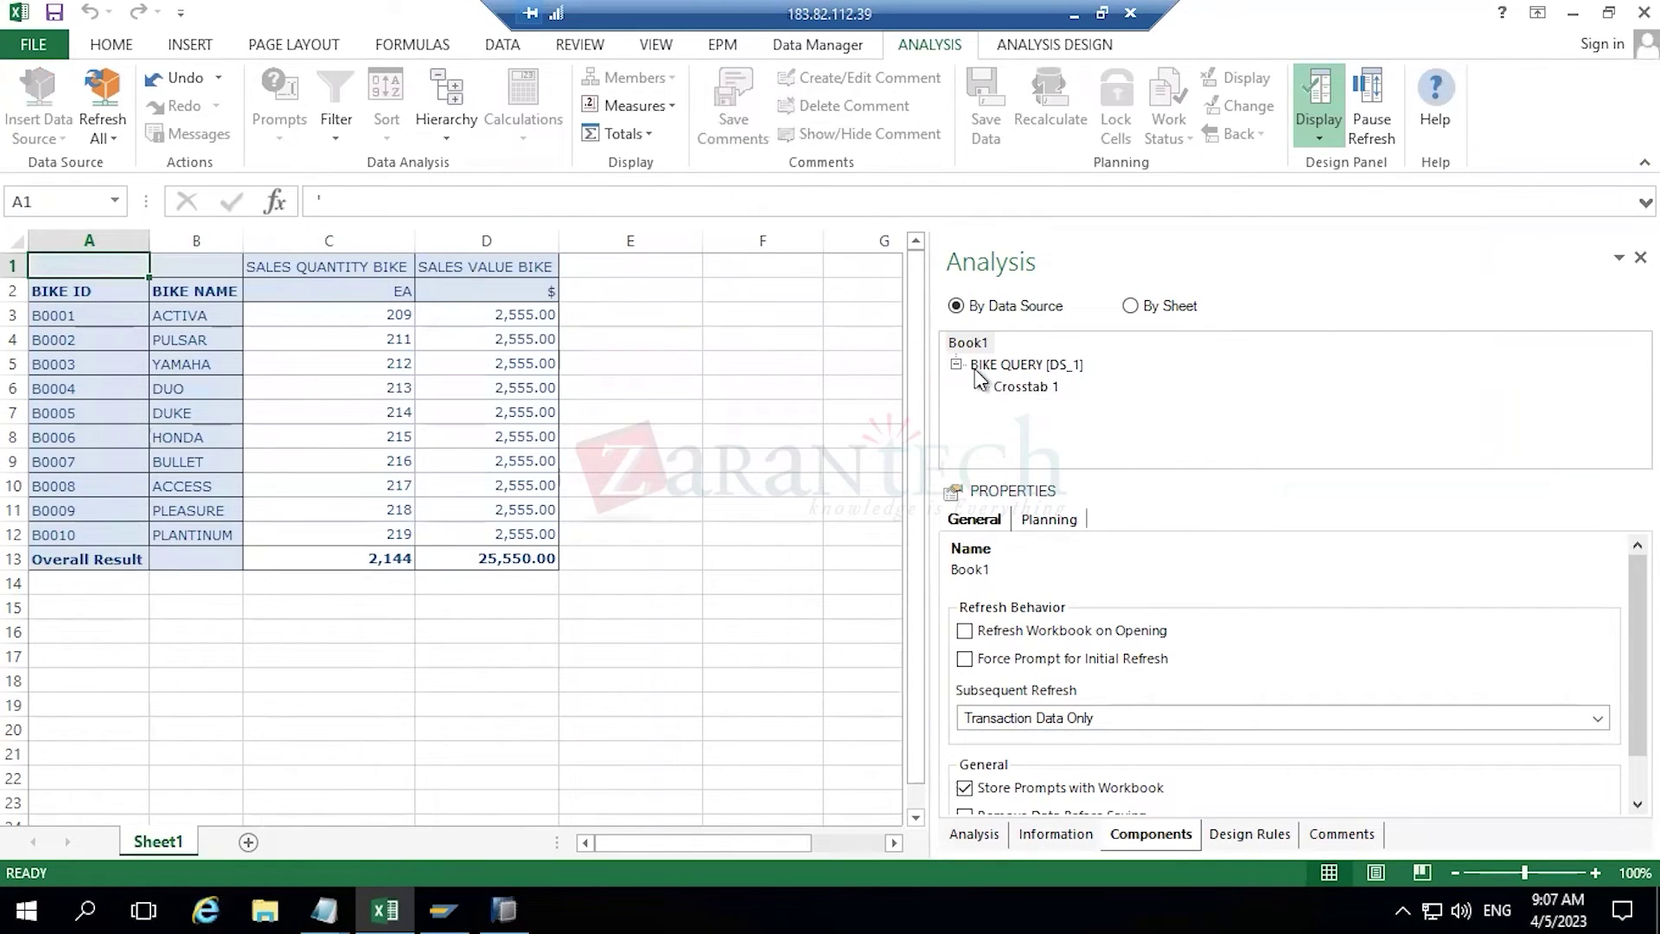
- Examine all component properties of the BIKE QUERY data source and of Crosstab 1, including the opening behavior and format options
left_click(1024, 364)
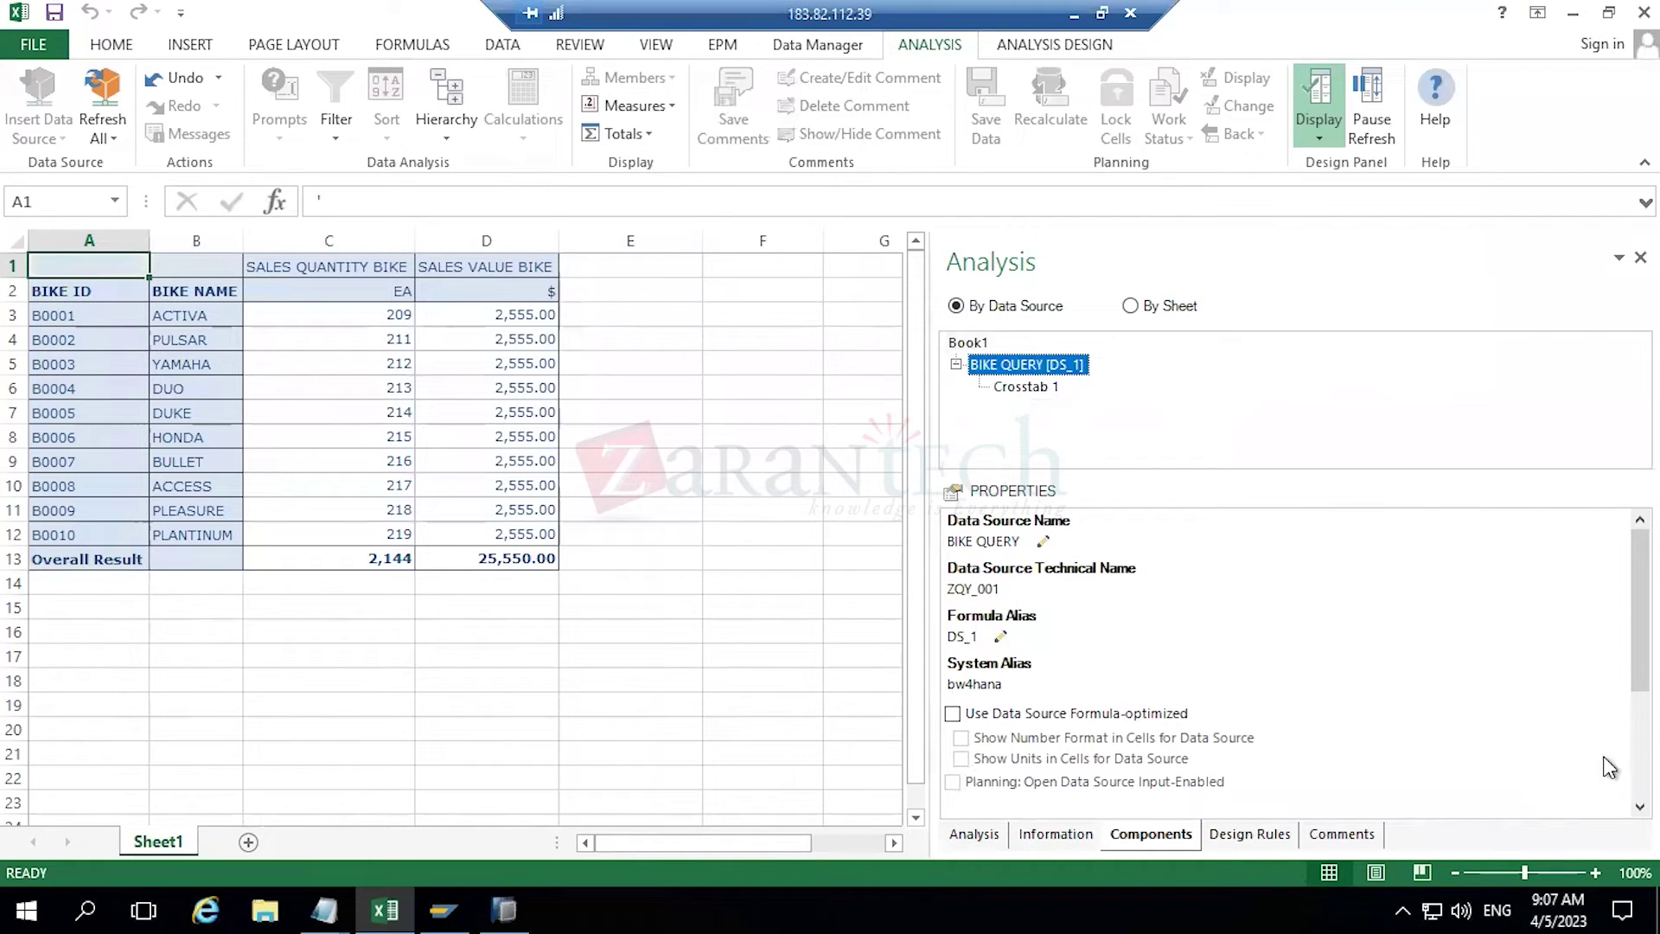
left_click(1639, 806)
left_click(1639, 806)
left_click(1639, 806)
left_click(1639, 806)
left_click(1639, 805)
left_click(1639, 806)
left_click(1639, 806)
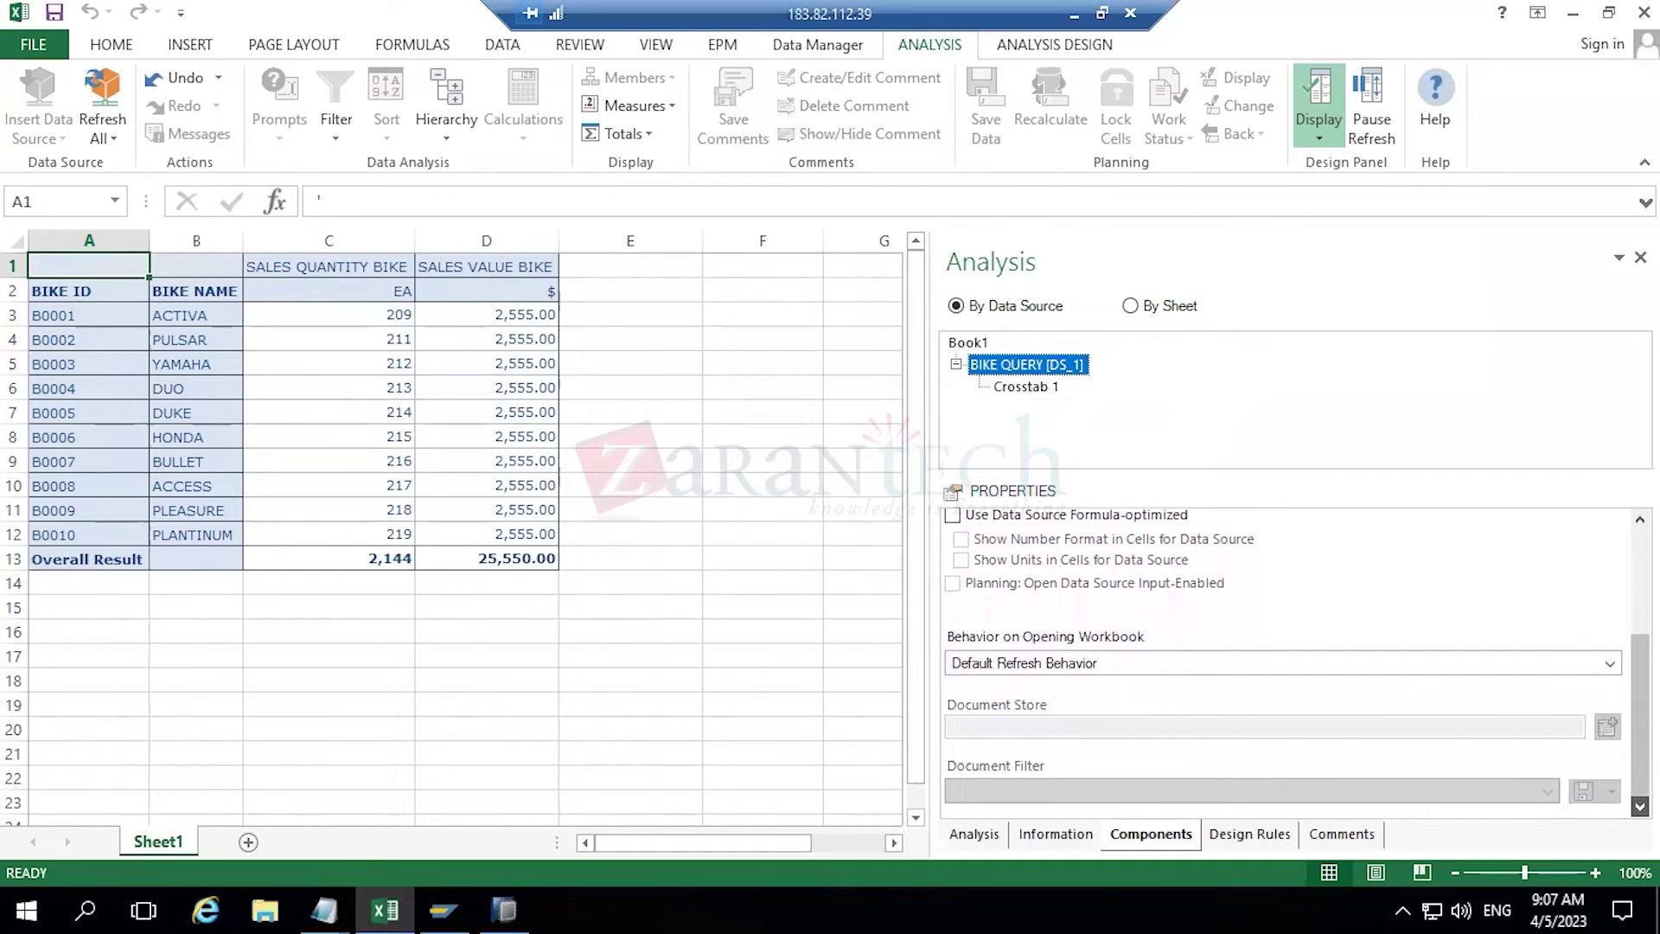
left_click(1036, 388)
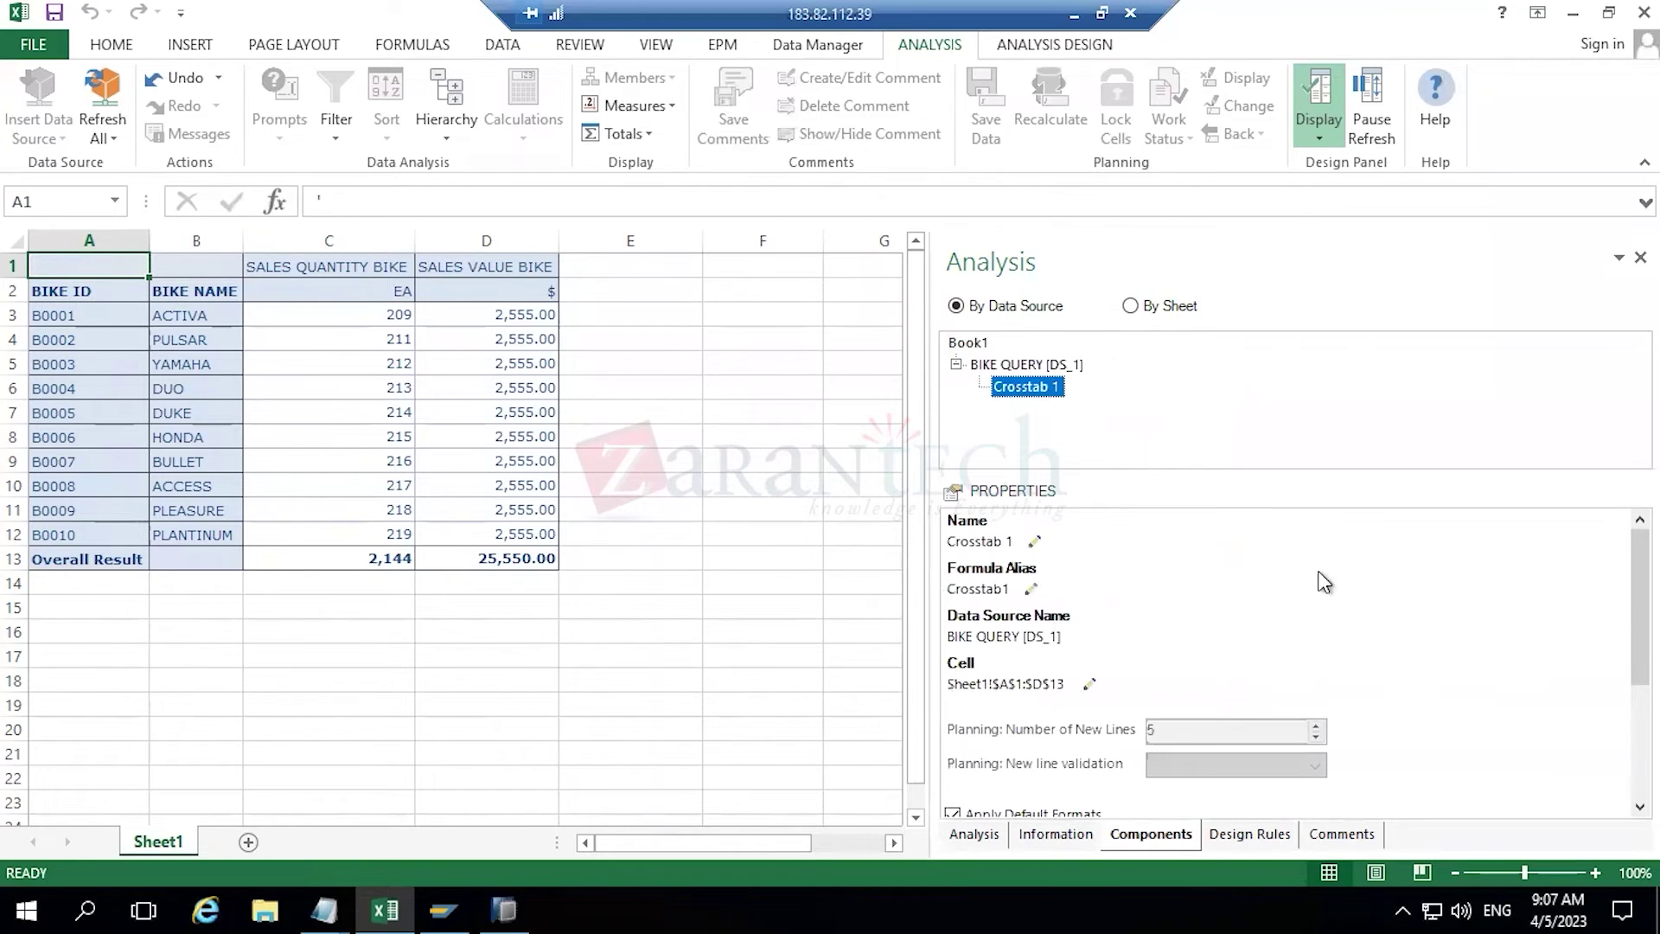
scroll(1288, 657, "down", 3)
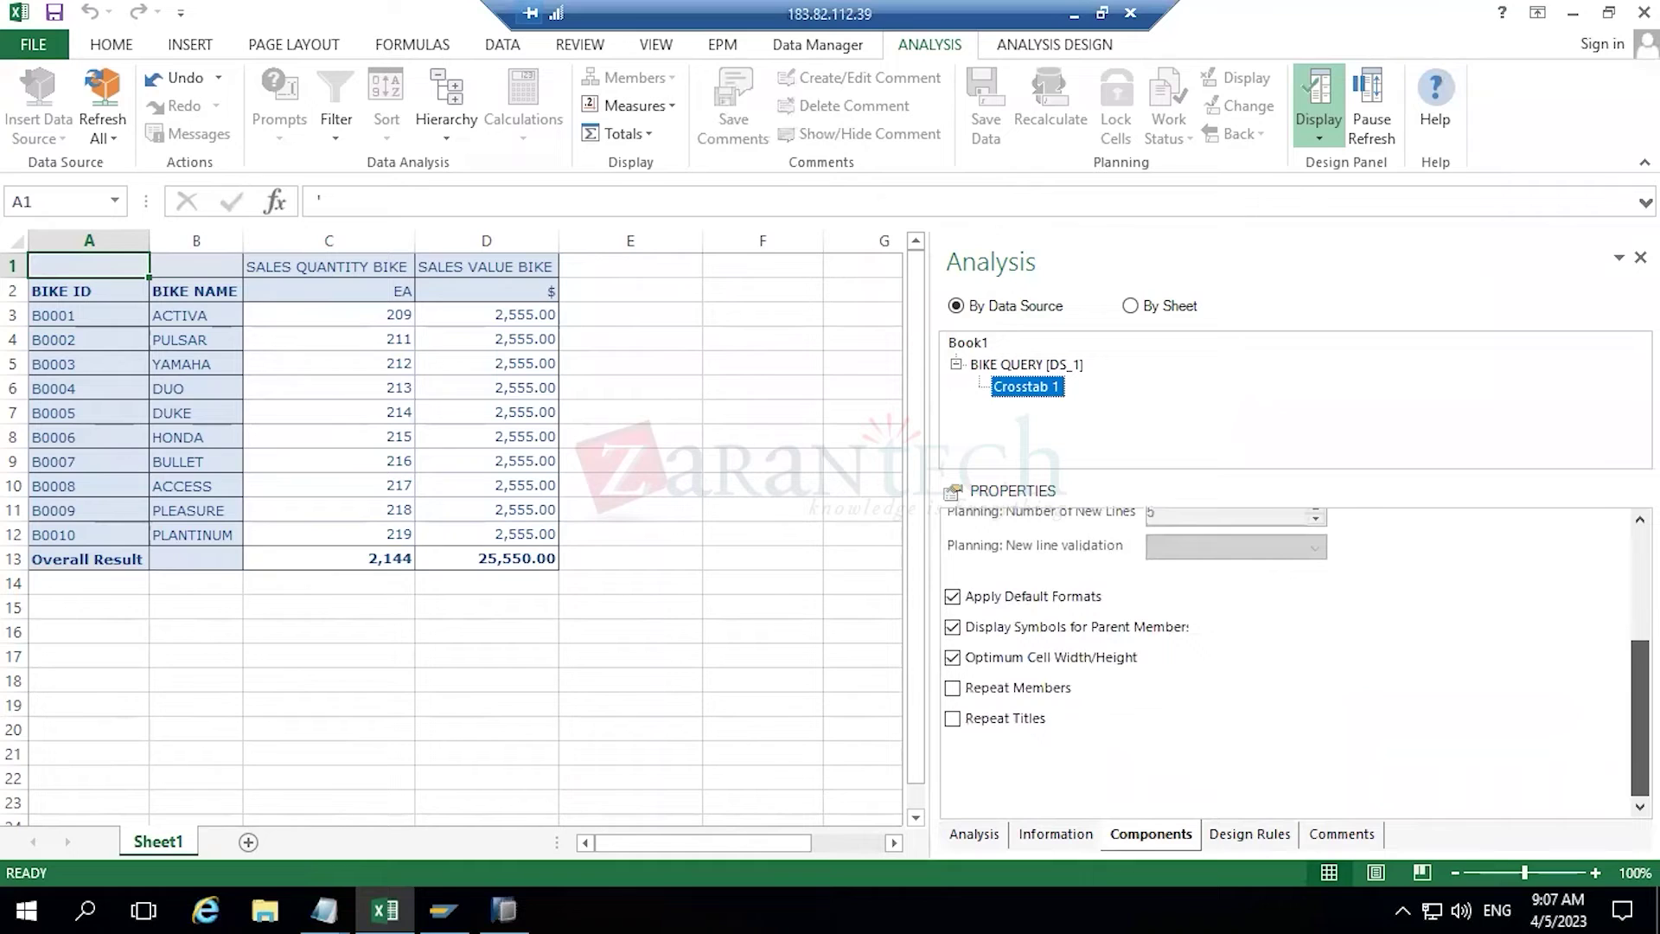
scroll(1288, 657, "up", 4)
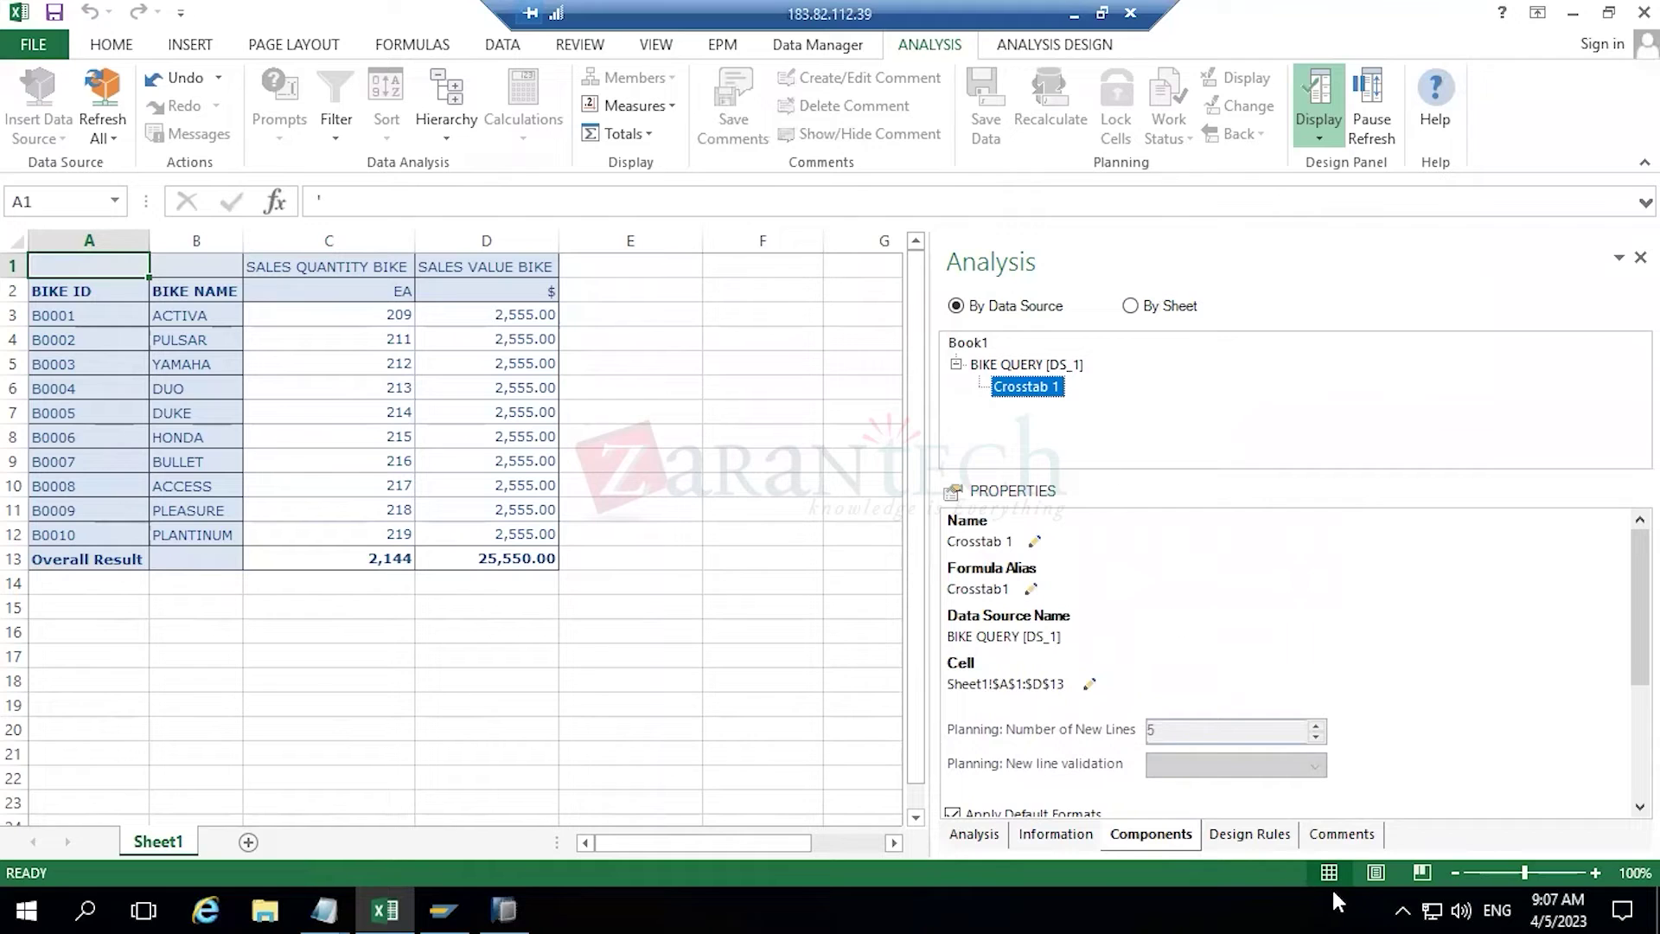
- Look through the Design Rules, Comments and Analysis views of the design panel and return to the workbook's components
left_click(1238, 835)
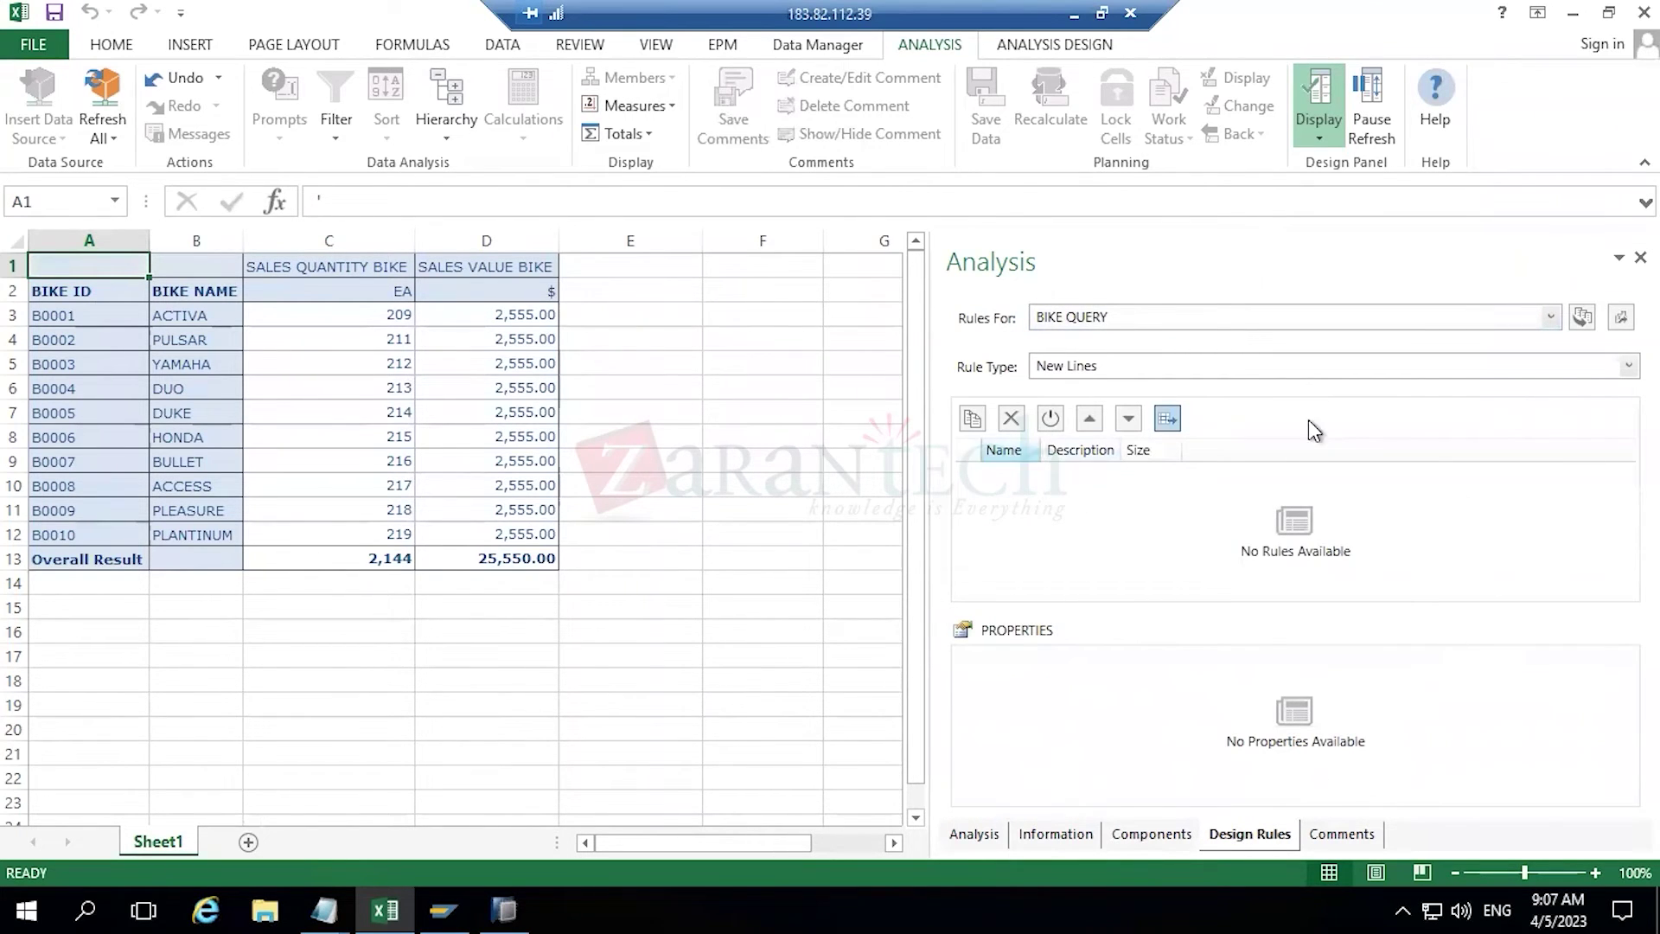
left_click(1350, 834)
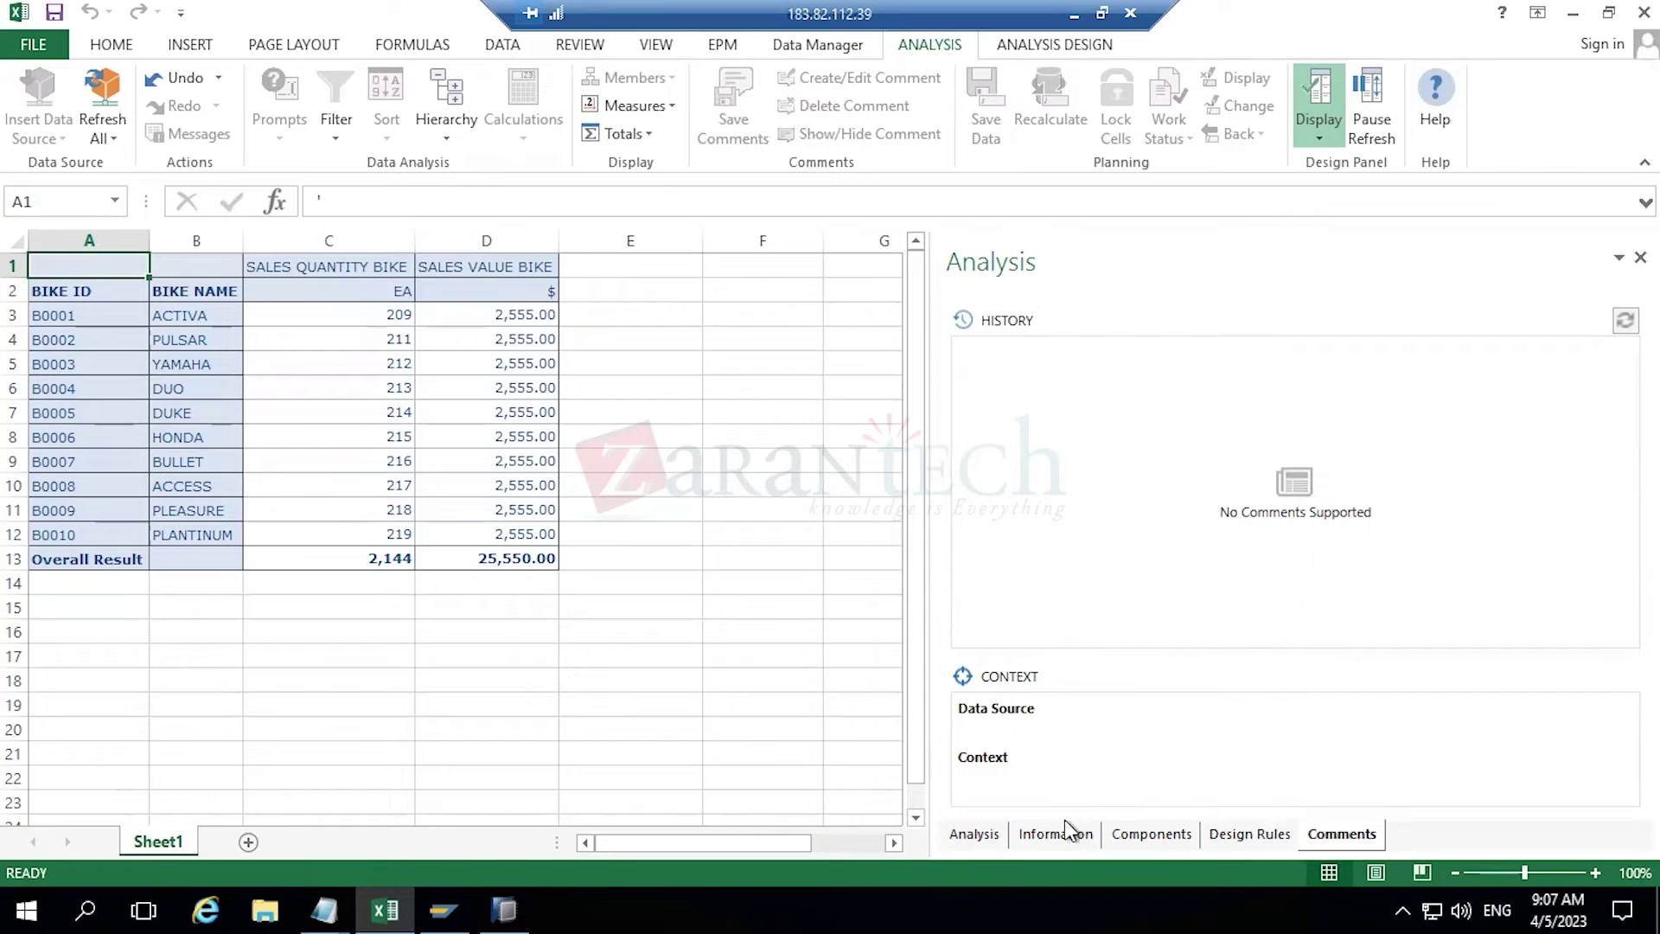
left_click(963, 837)
left_click(1168, 836)
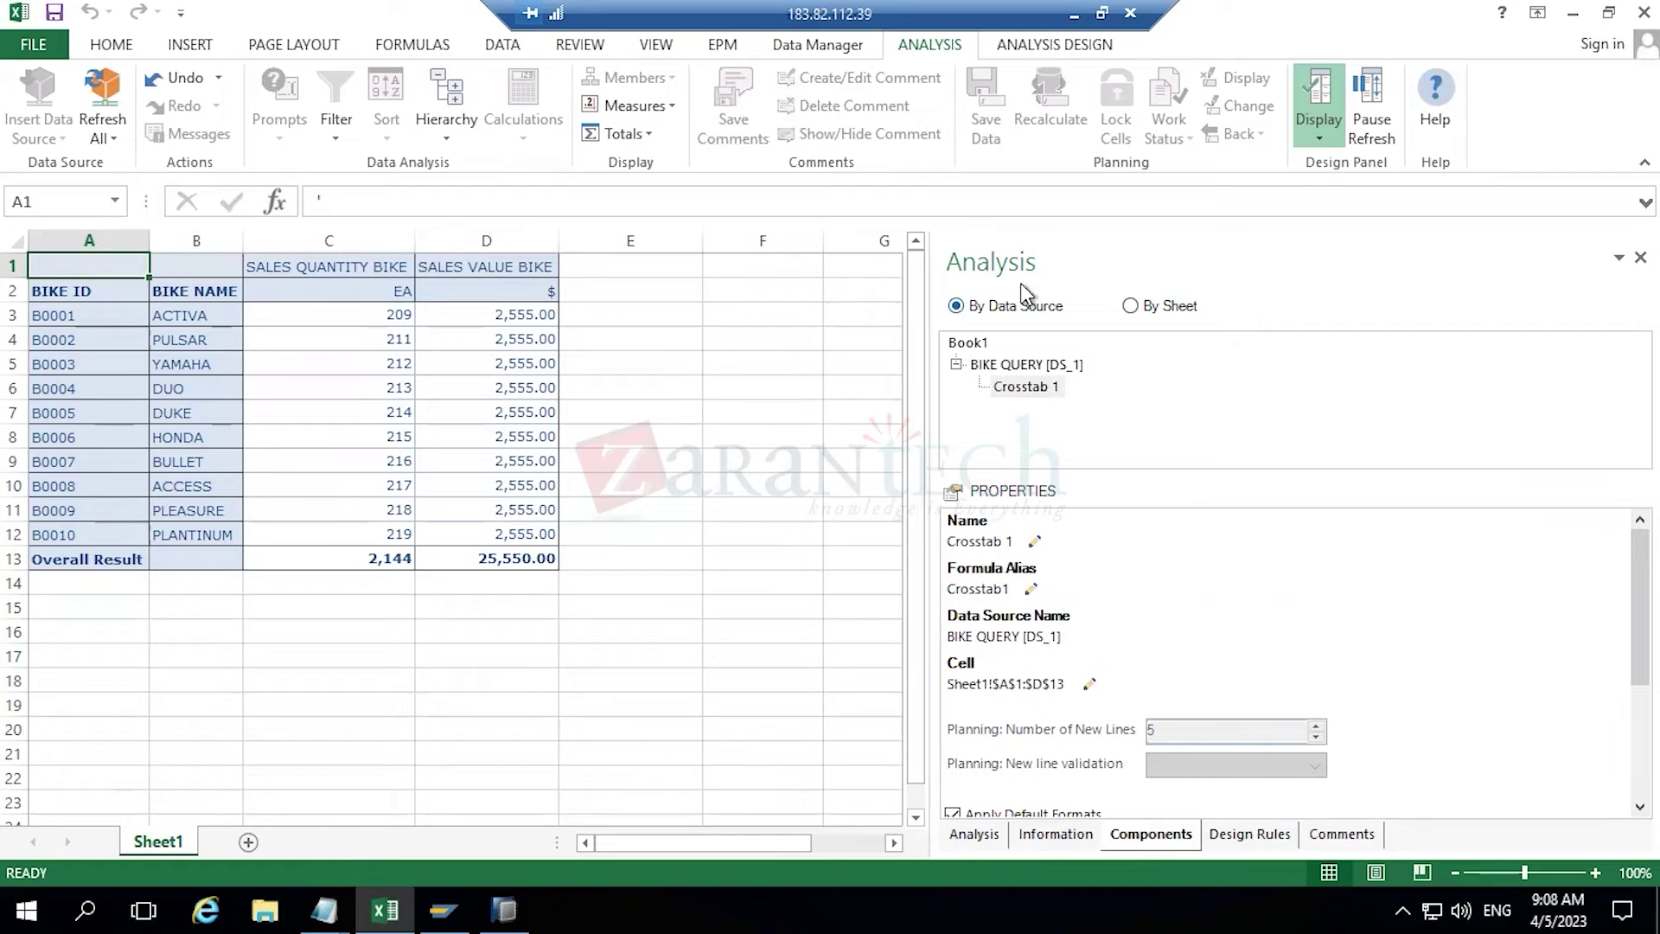
left_click(1025, 385)
right_click(1023, 389)
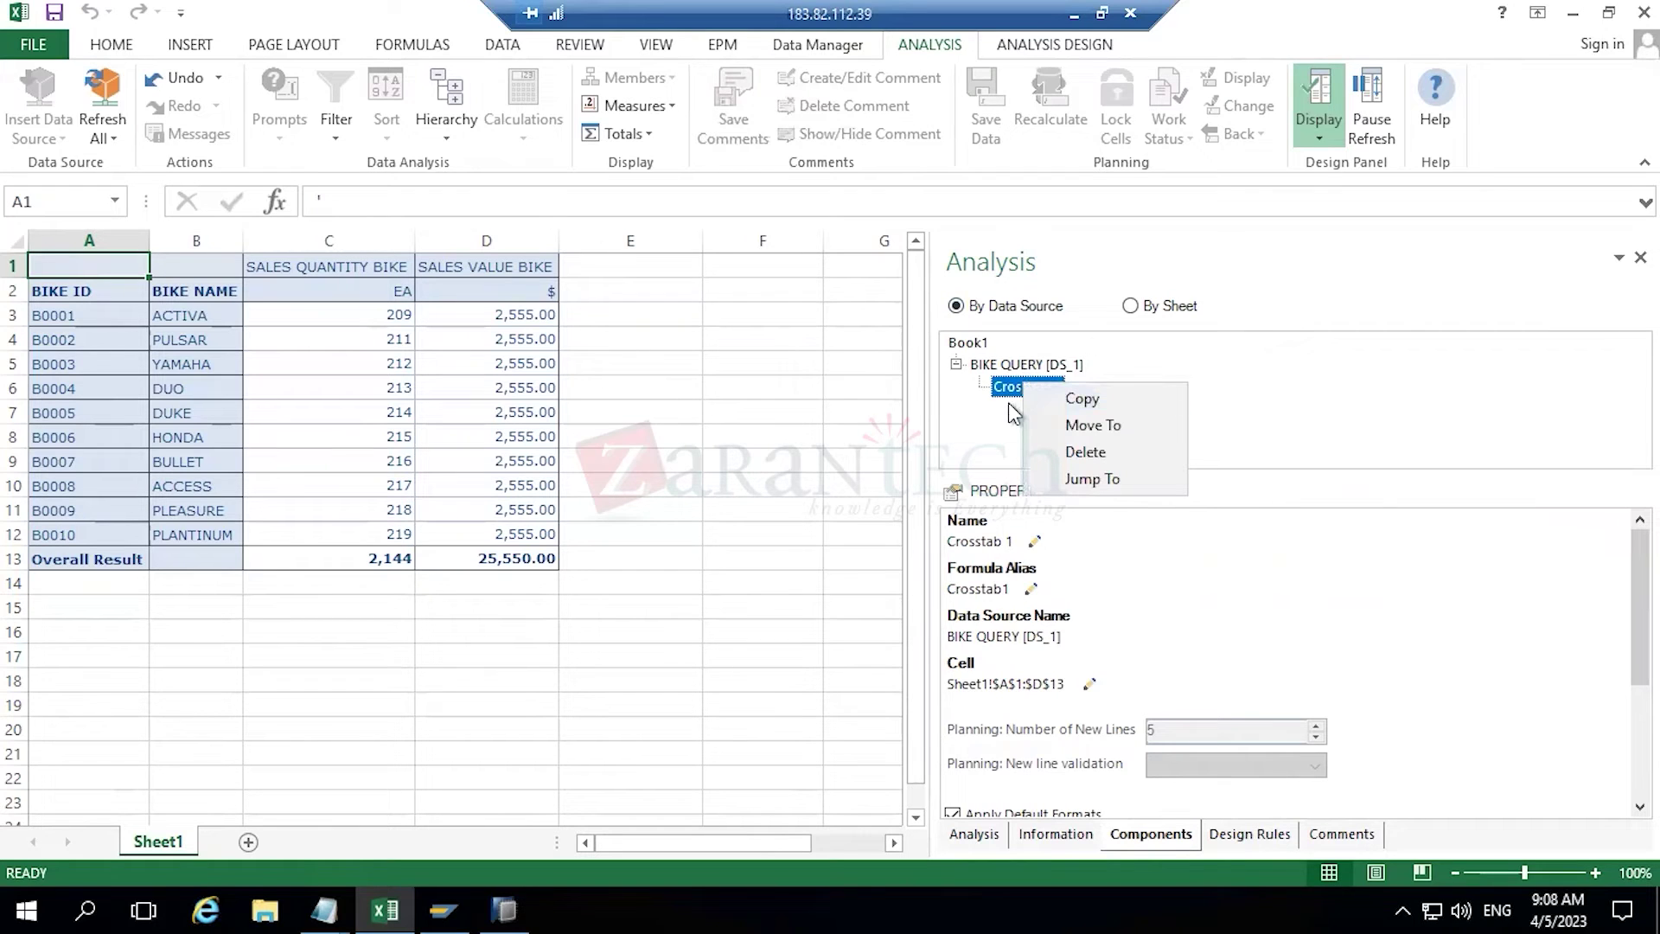
left_click(1068, 396)
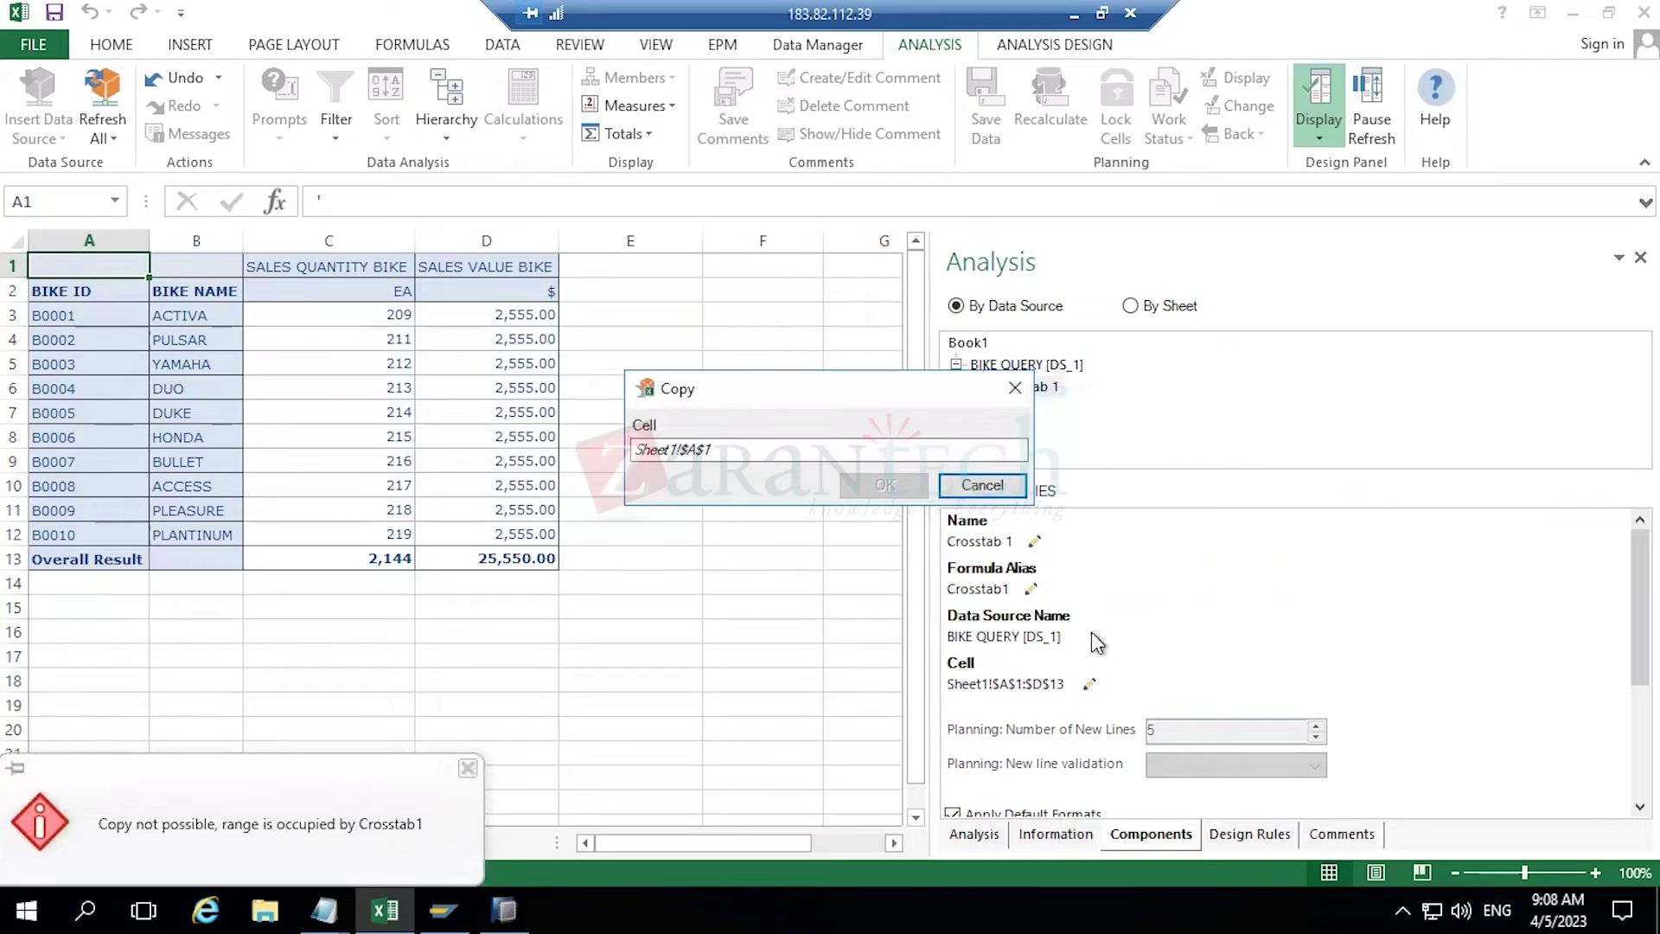
left_click(981, 485)
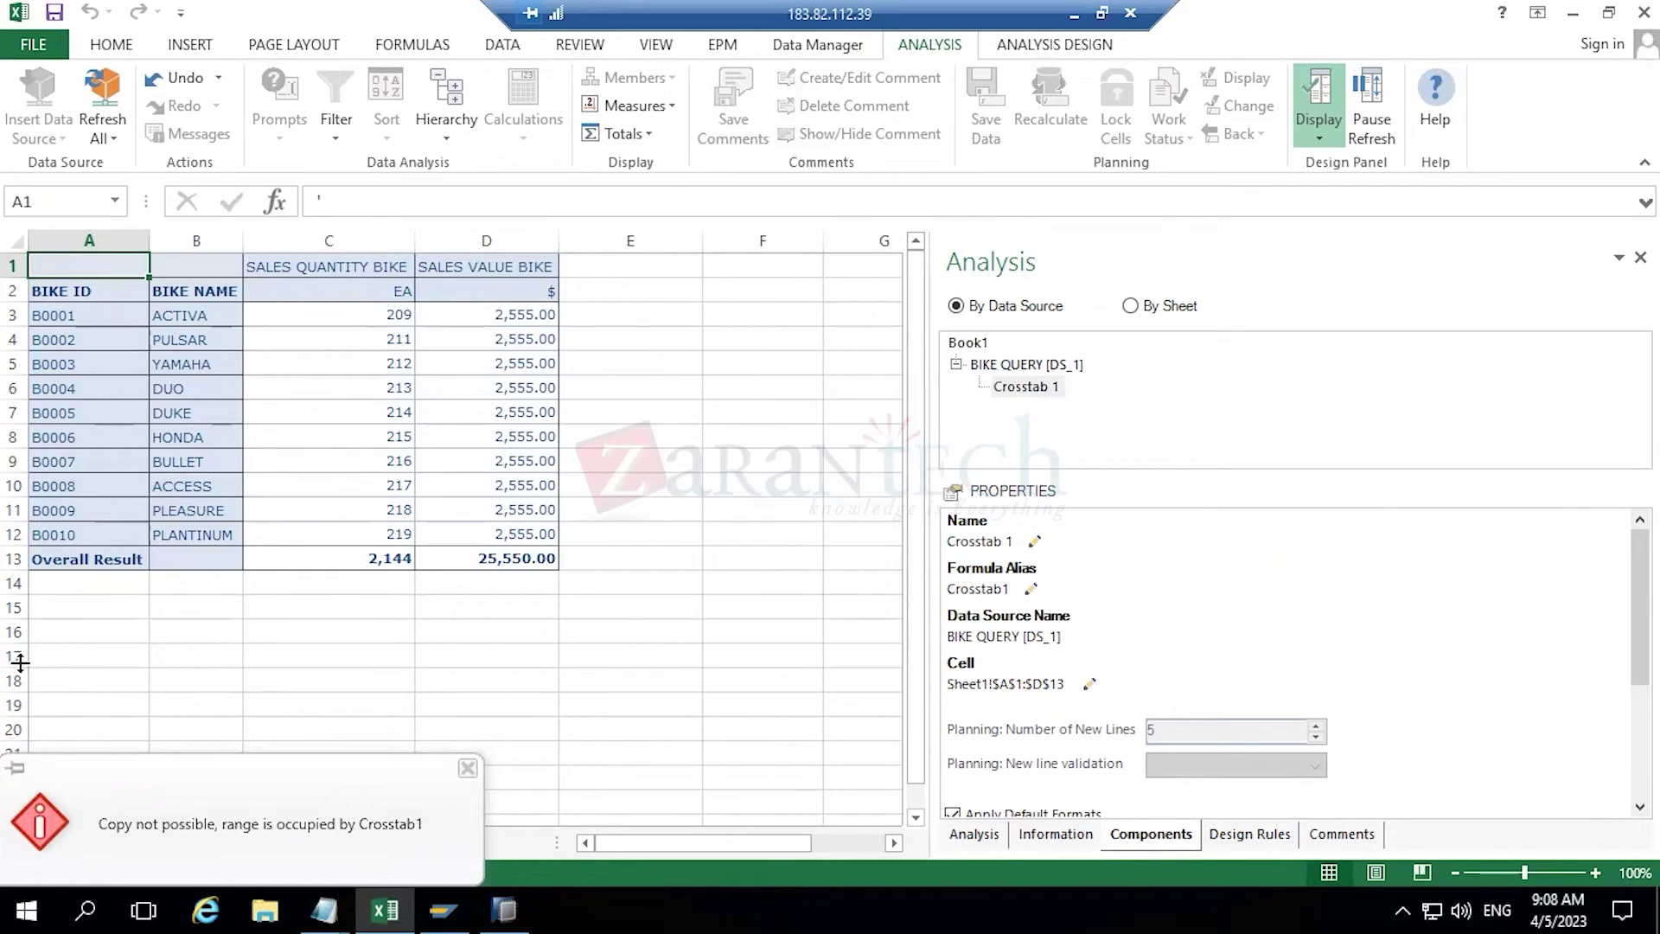
- Copy Crosstab 1 to cell A18 of Sheet1
left_click(95, 680)
right_click(1027, 368)
key("Escape")
right_click(1019, 386)
left_click(1072, 398)
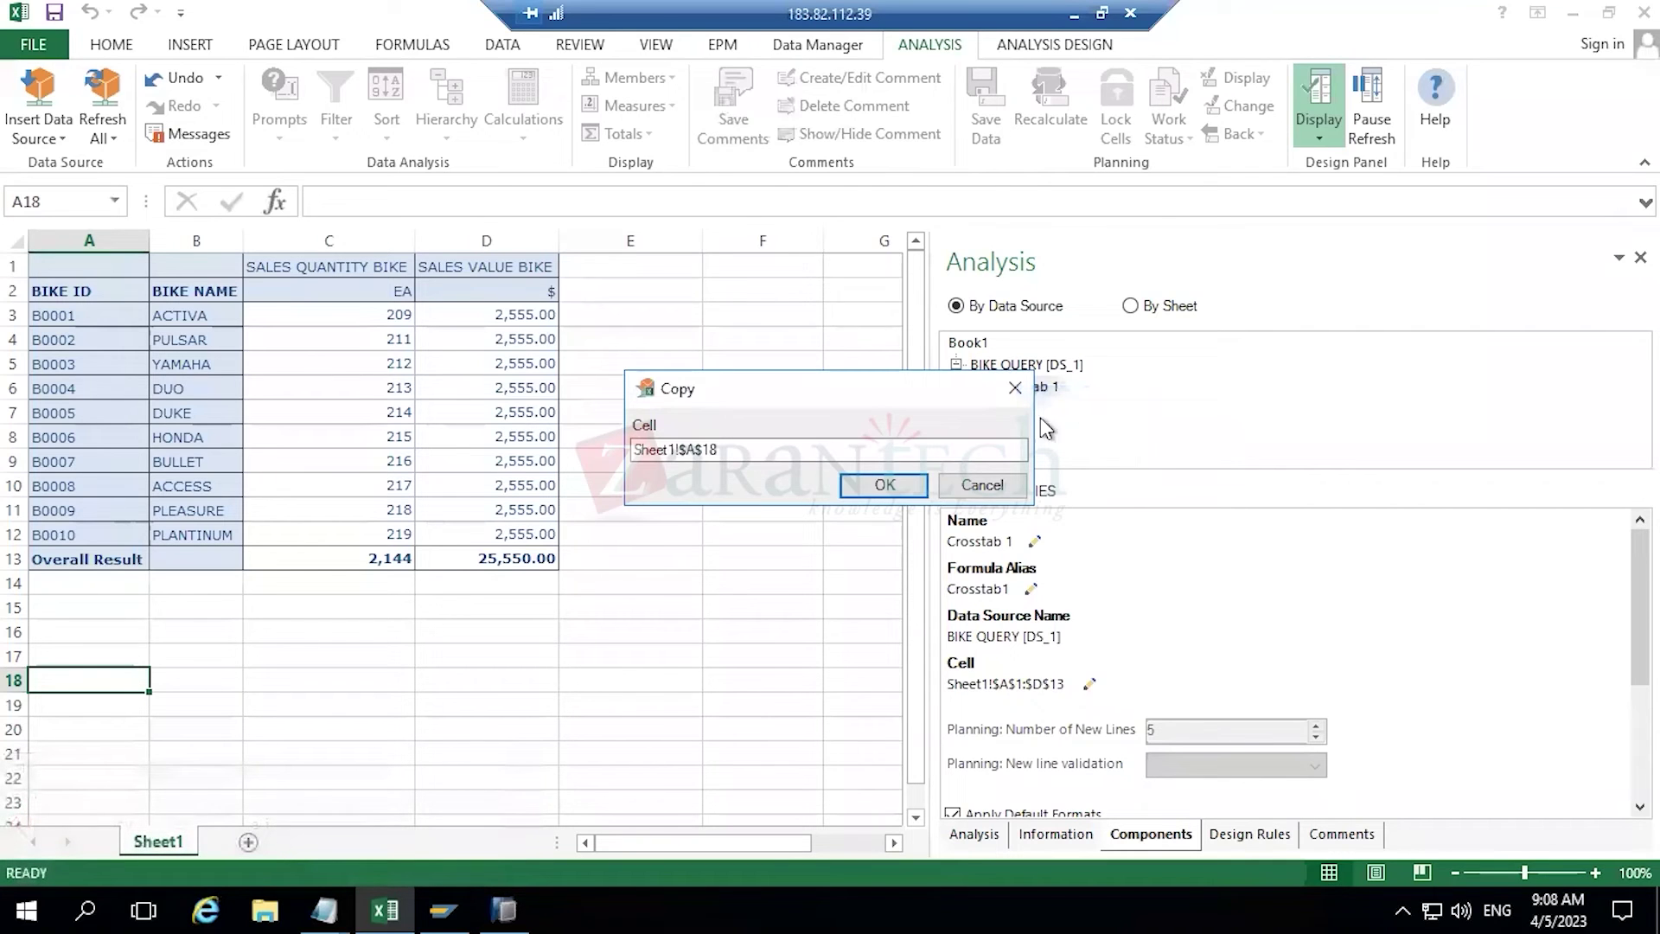
left_click(877, 485)
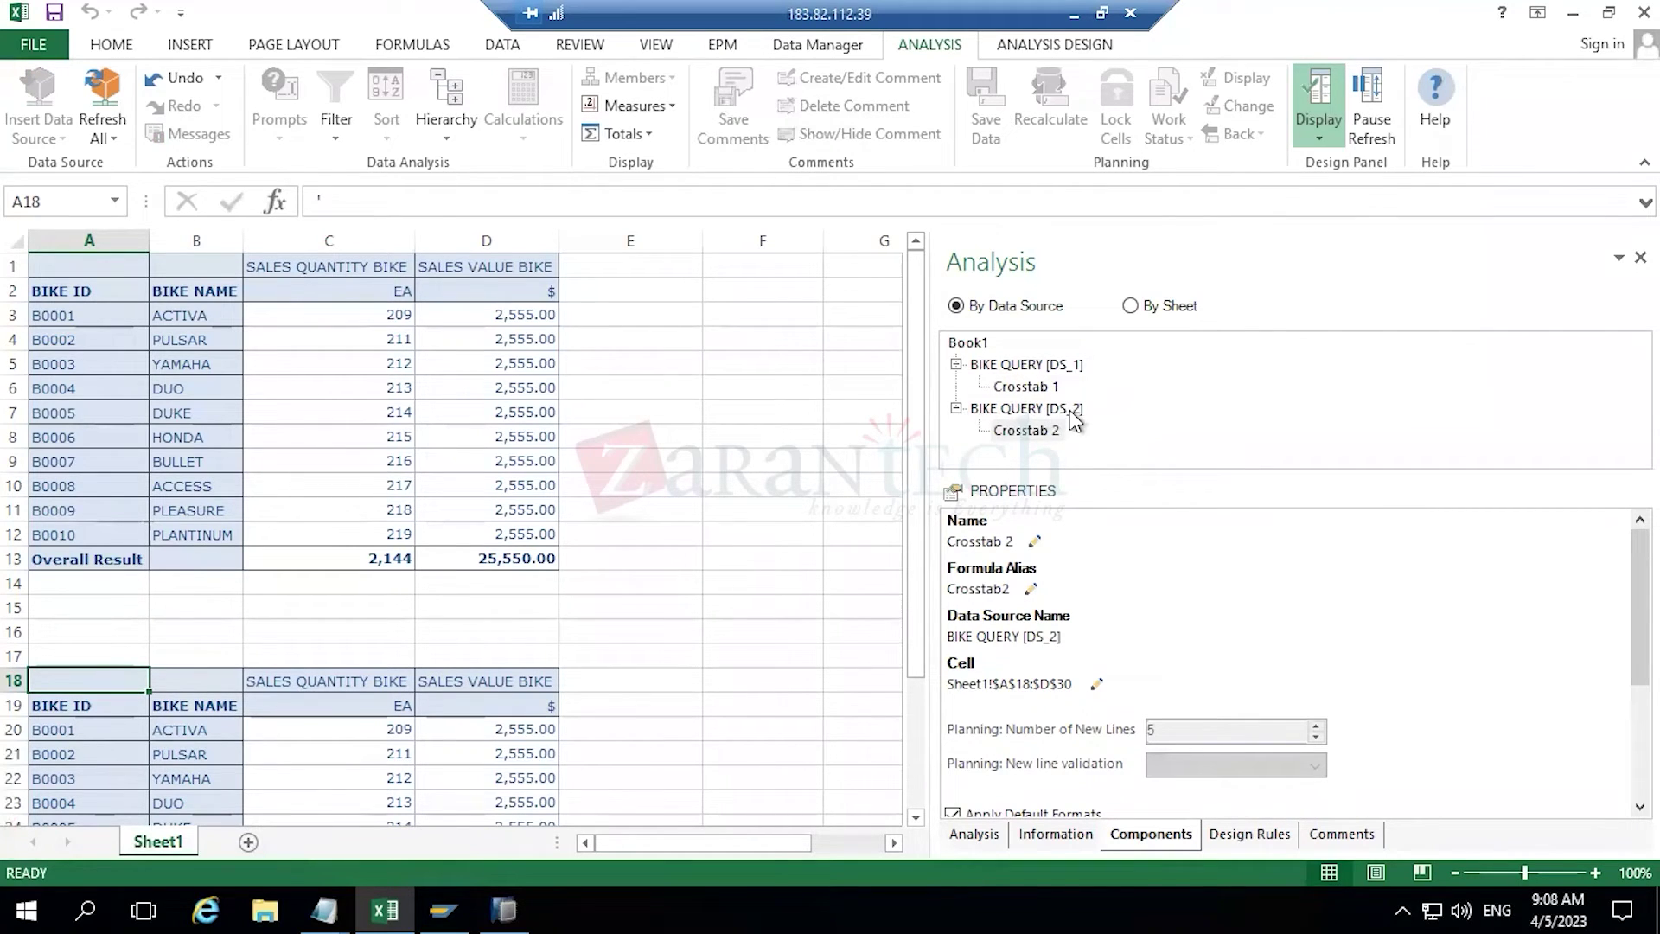
- Compare the layouts of BIKE QUERY [DS_1] and [DS_2] by switching between the two data sources and their crosstabs
left_click(975, 833)
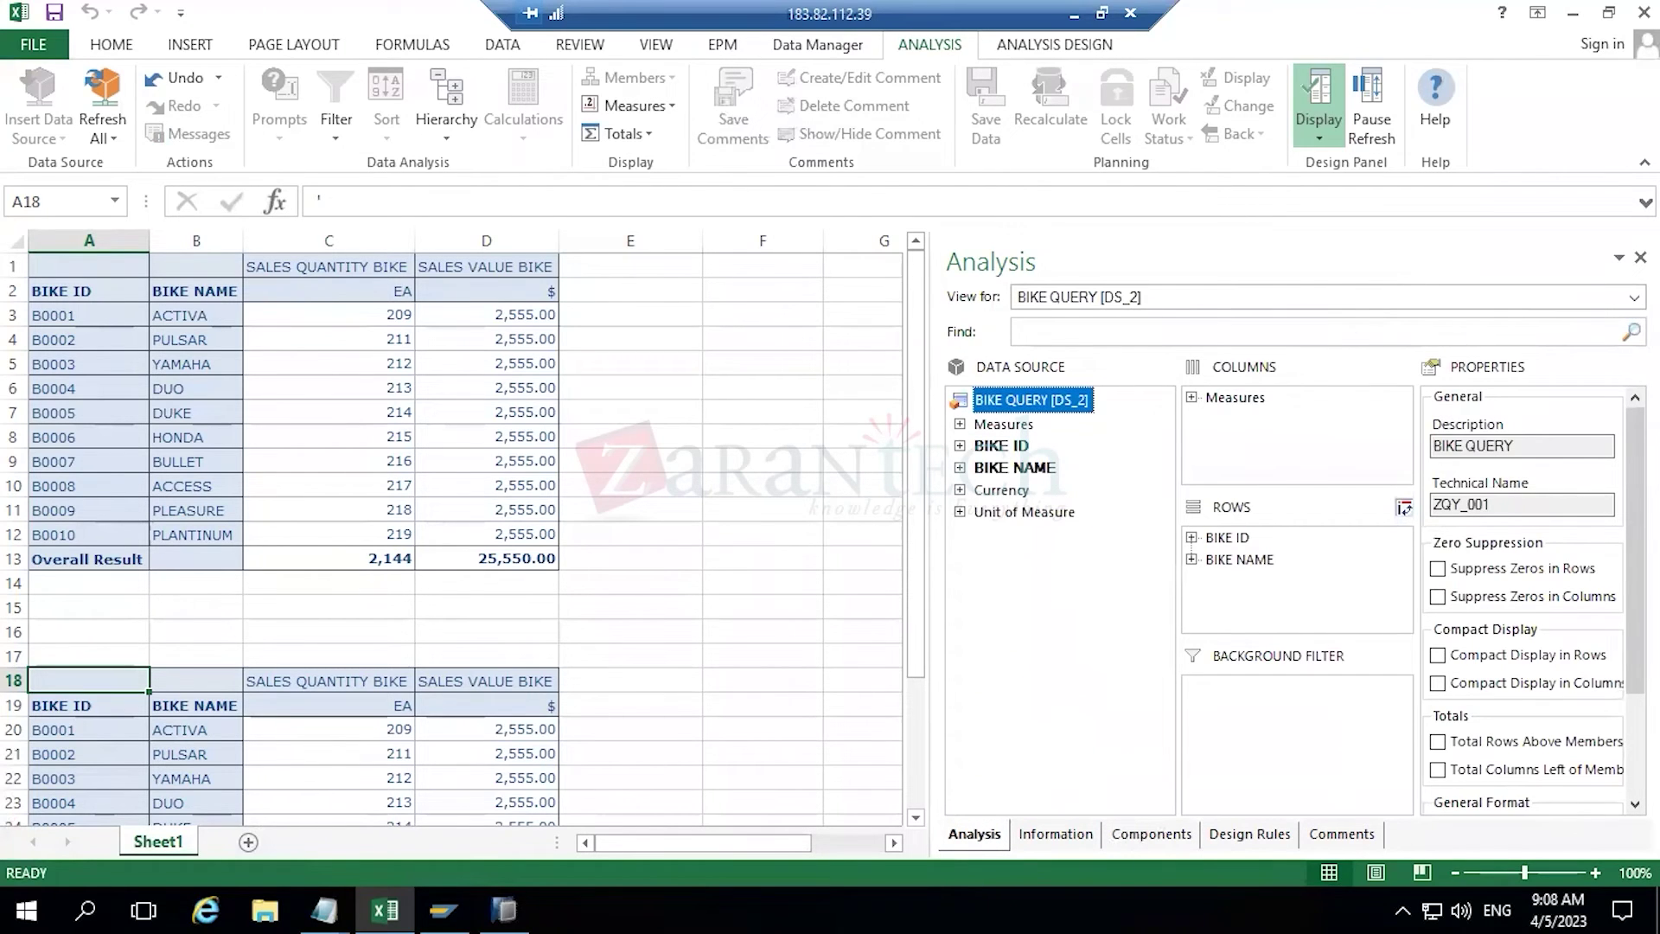
left_click(1124, 297)
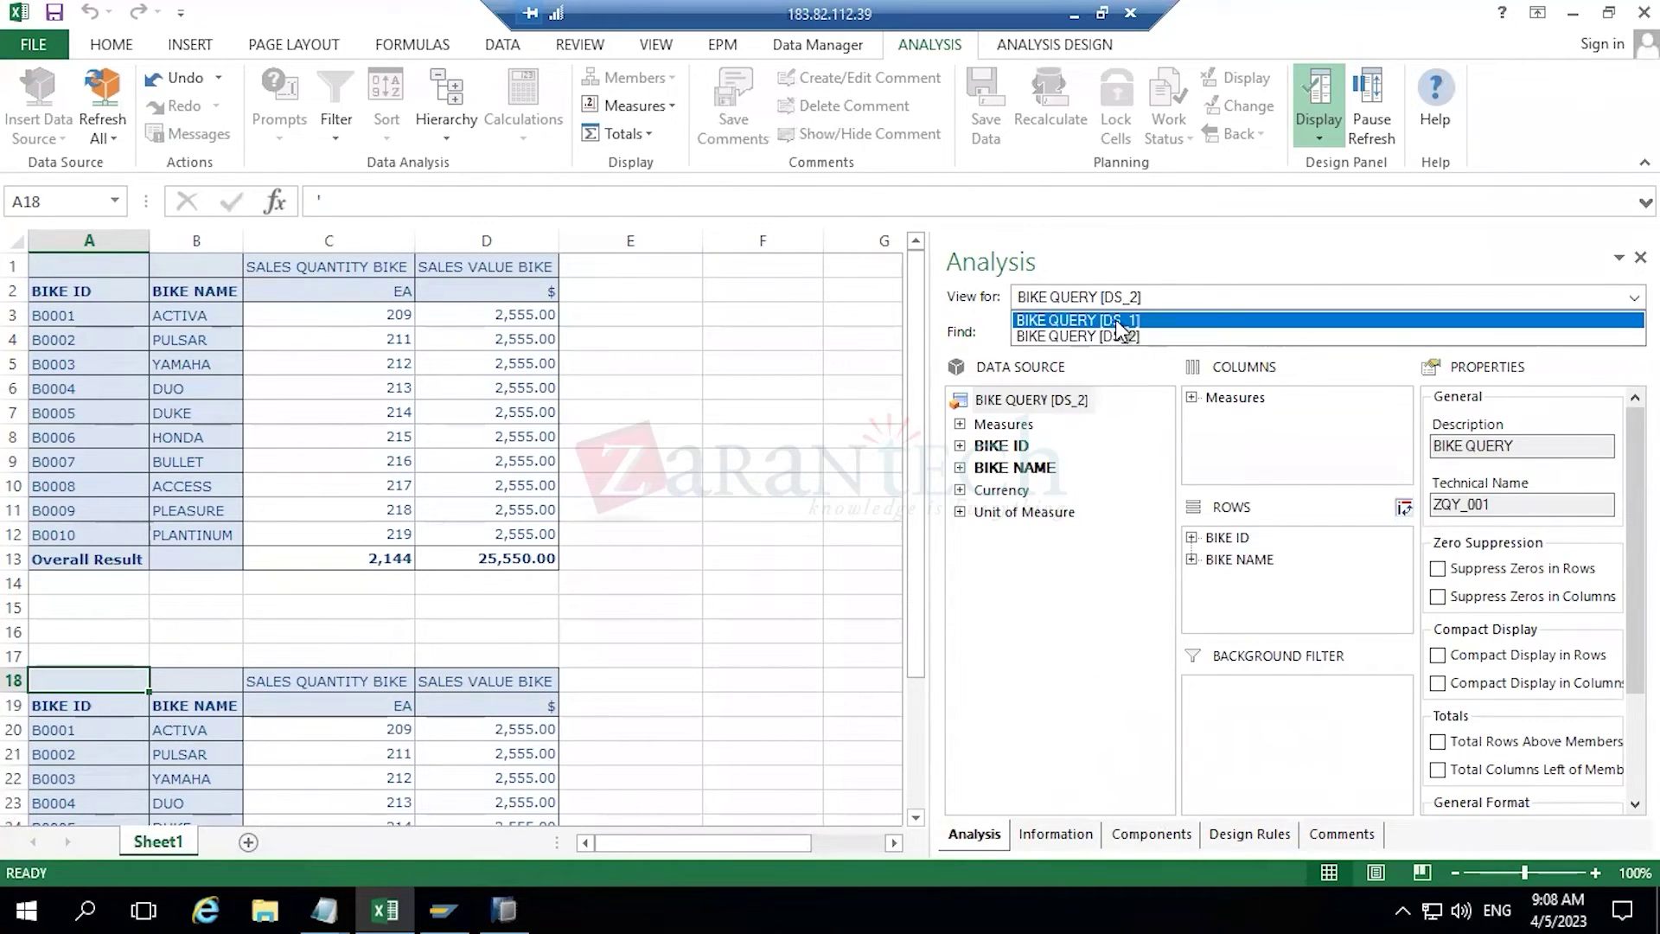
left_click(1120, 324)
left_click(301, 333)
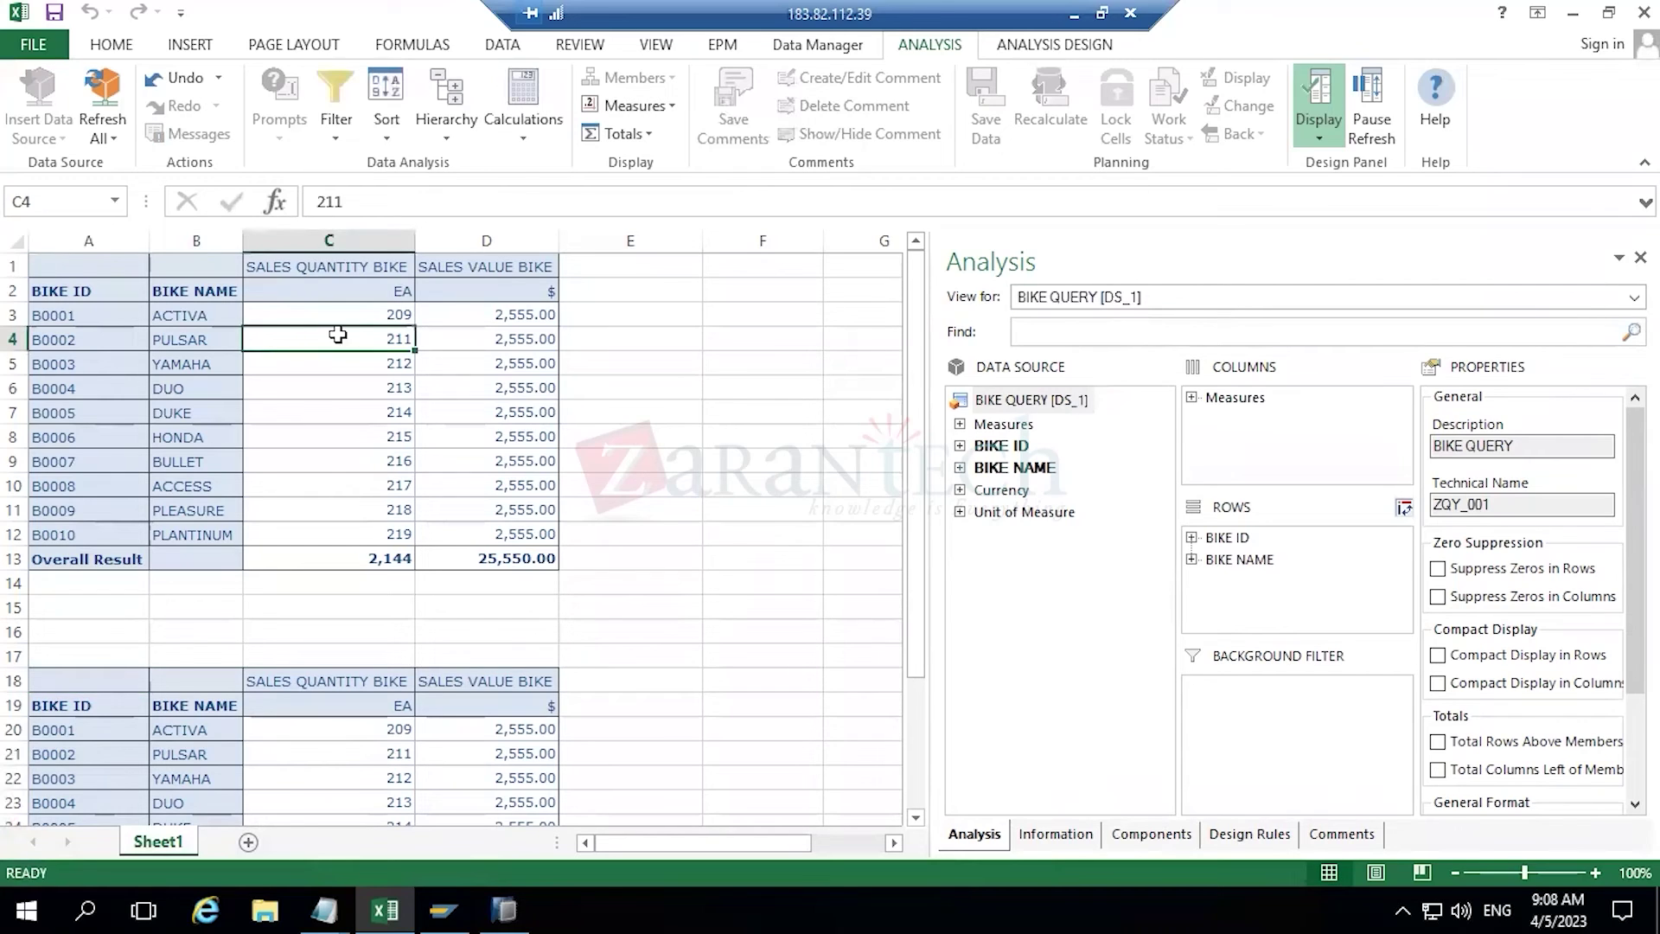
left_click(351, 749)
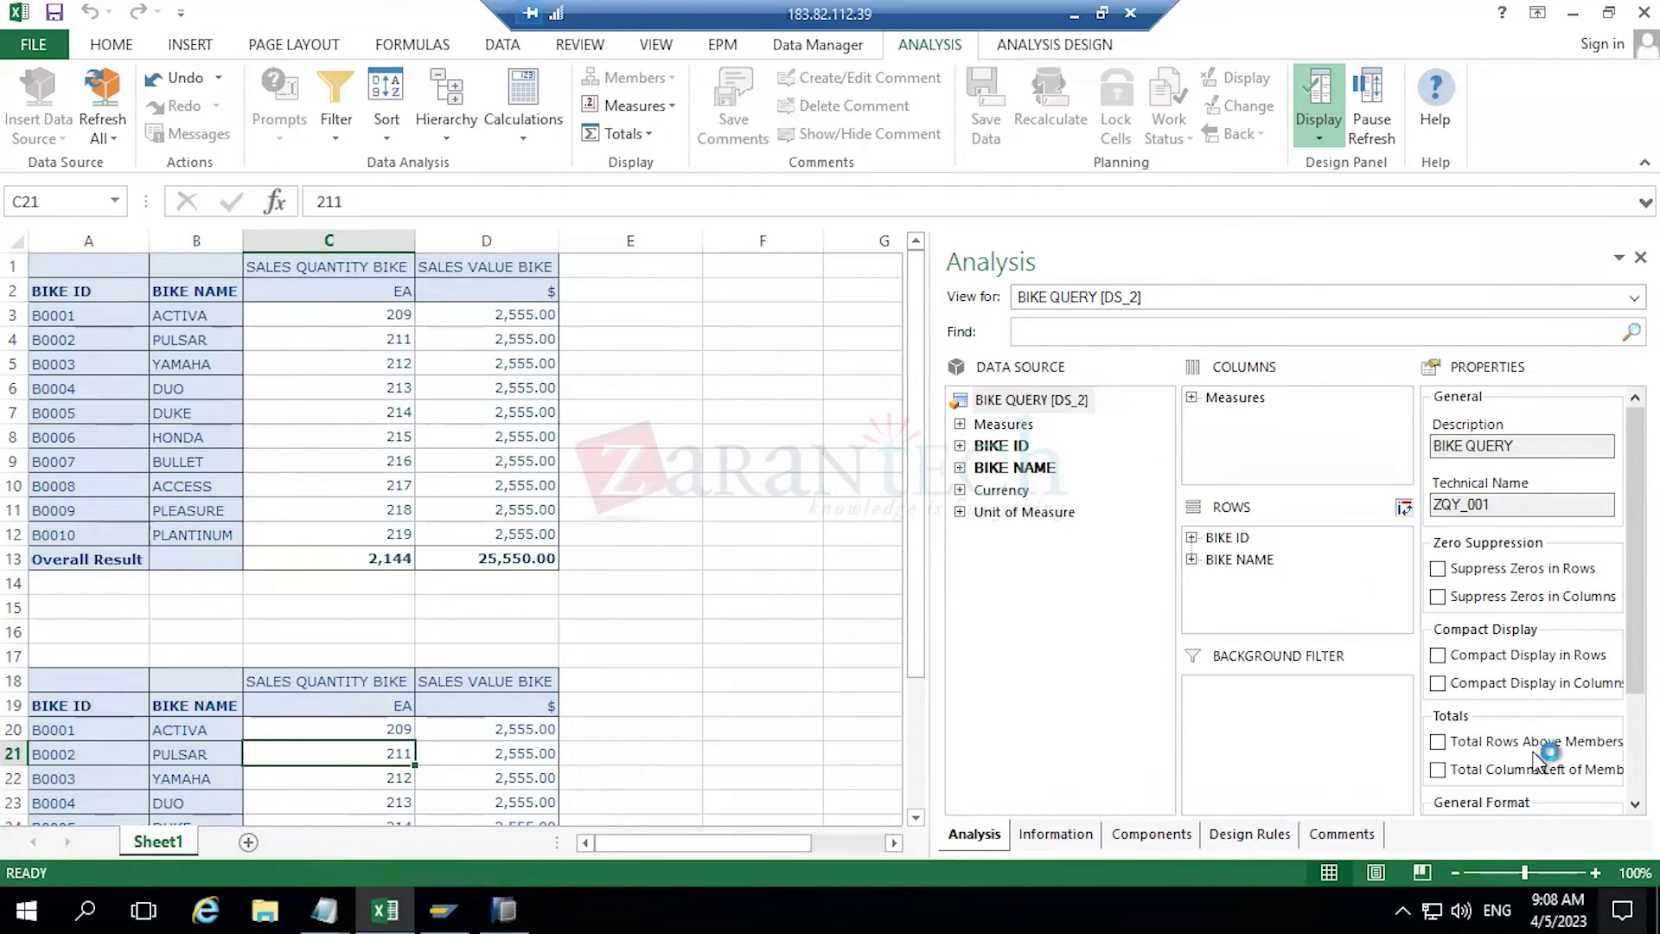
left_click(89, 339)
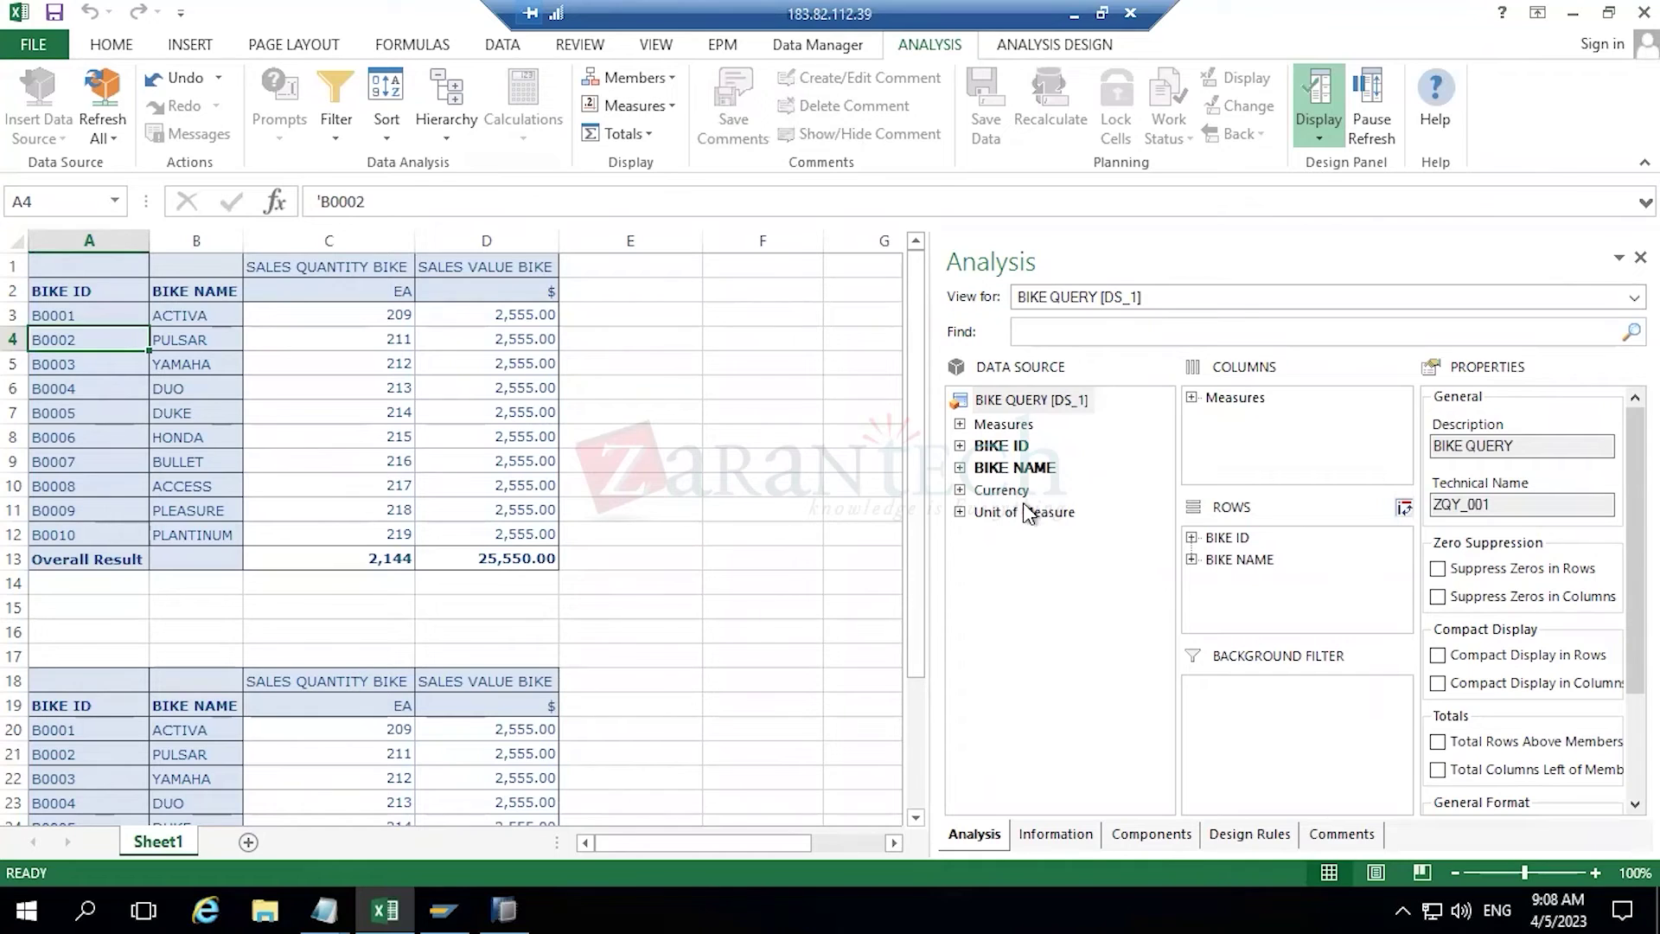
- Remove BIKE NAME from the rows of BIKE QUERY [DS_1] and show the workbook's components
left_click(177, 282)
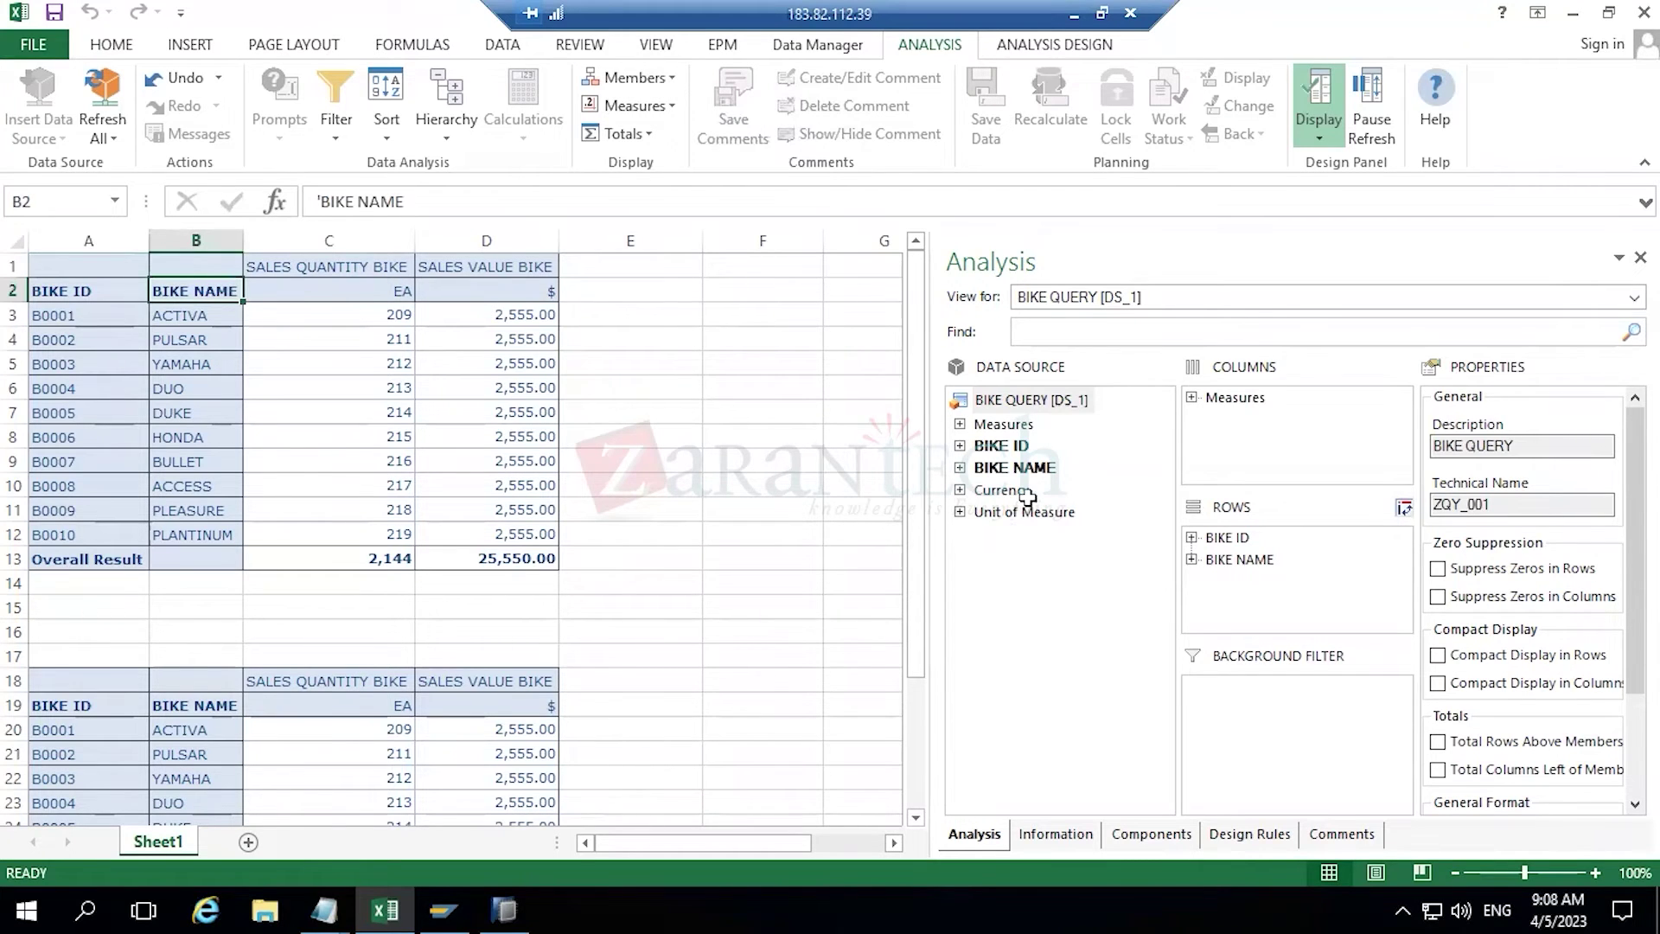
left_click(1246, 560)
left_click_drag(1245, 562, 164, 776)
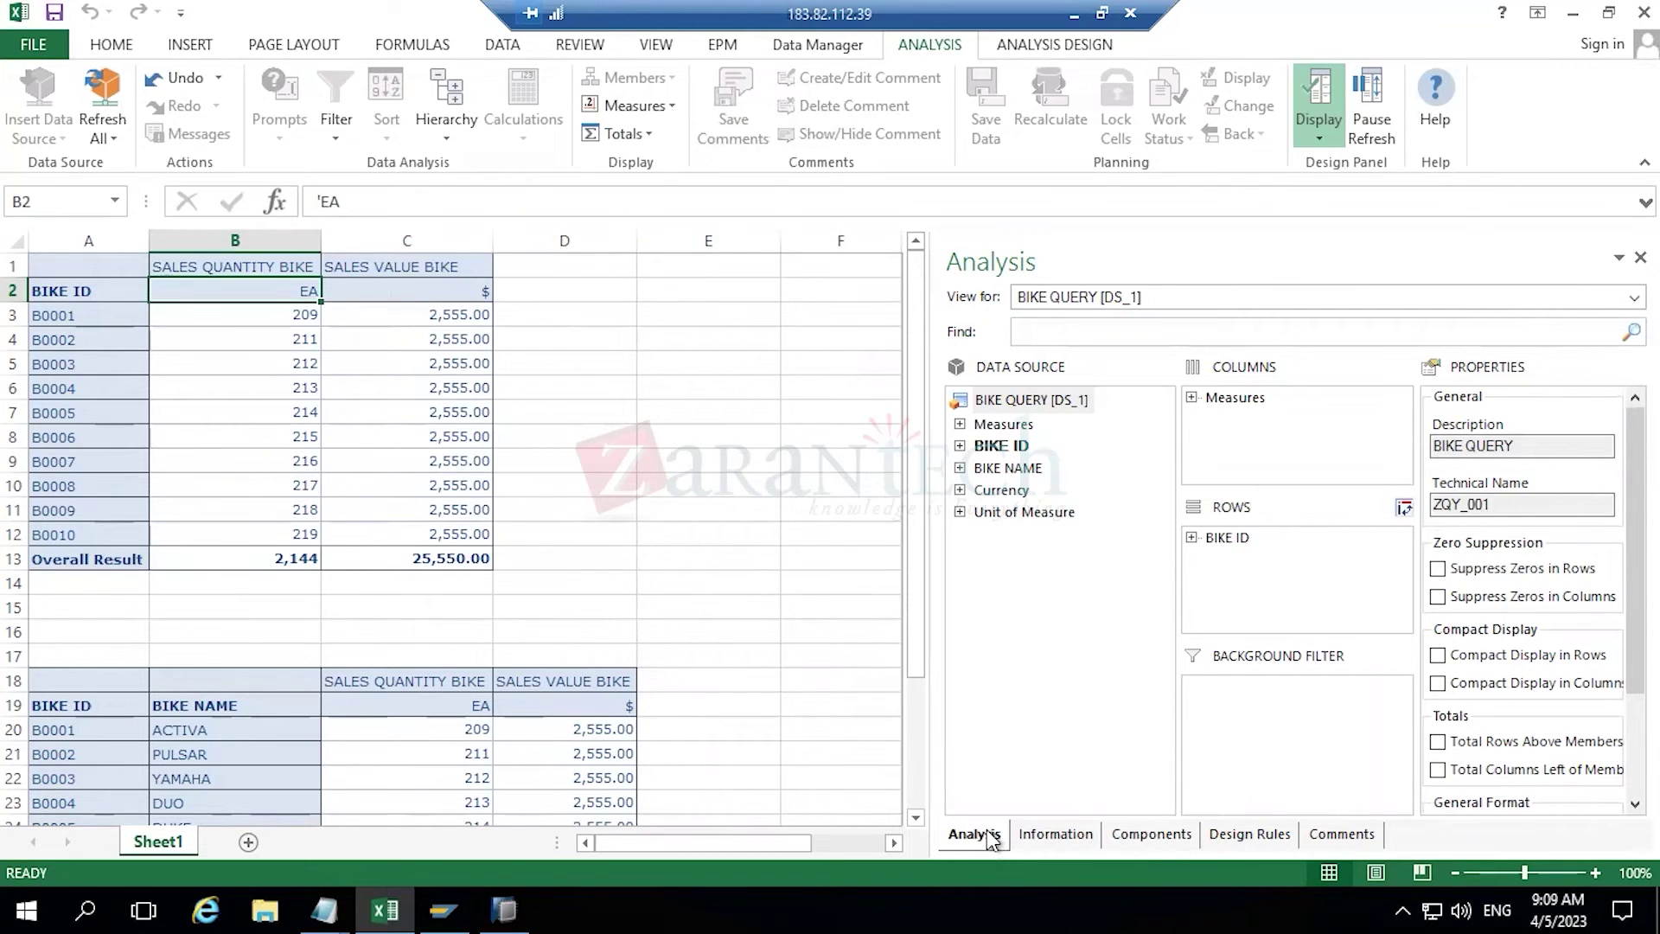
left_click(1150, 835)
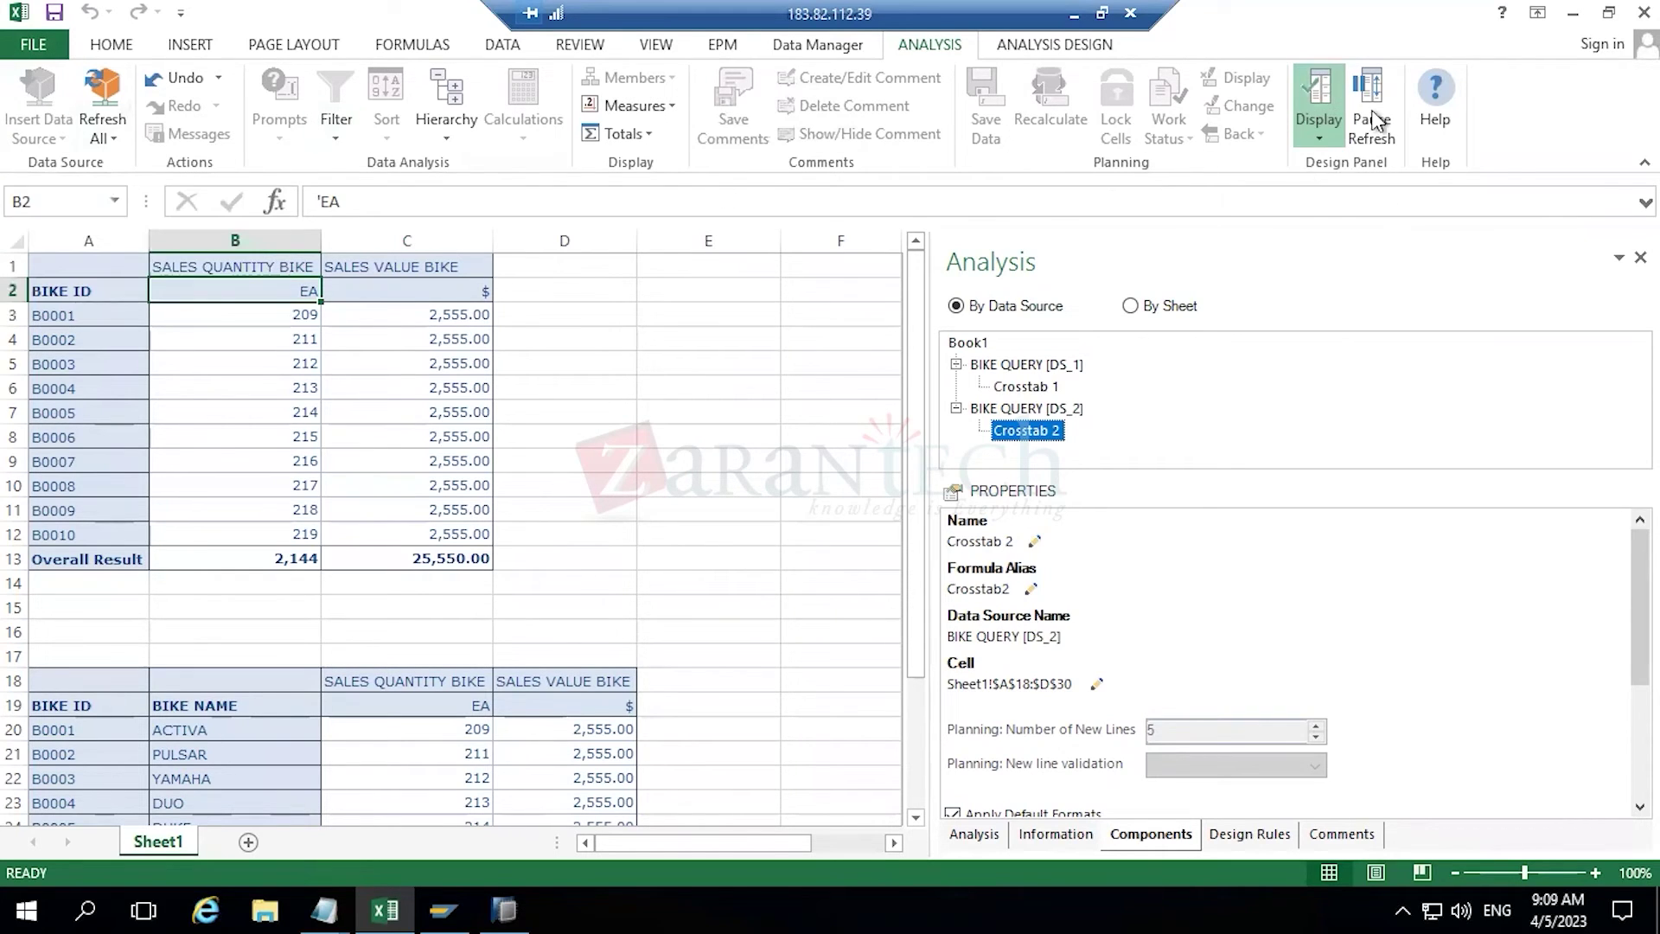
- Examine the design panel's display options and the refresh options for the data sources
left_click(1319, 142)
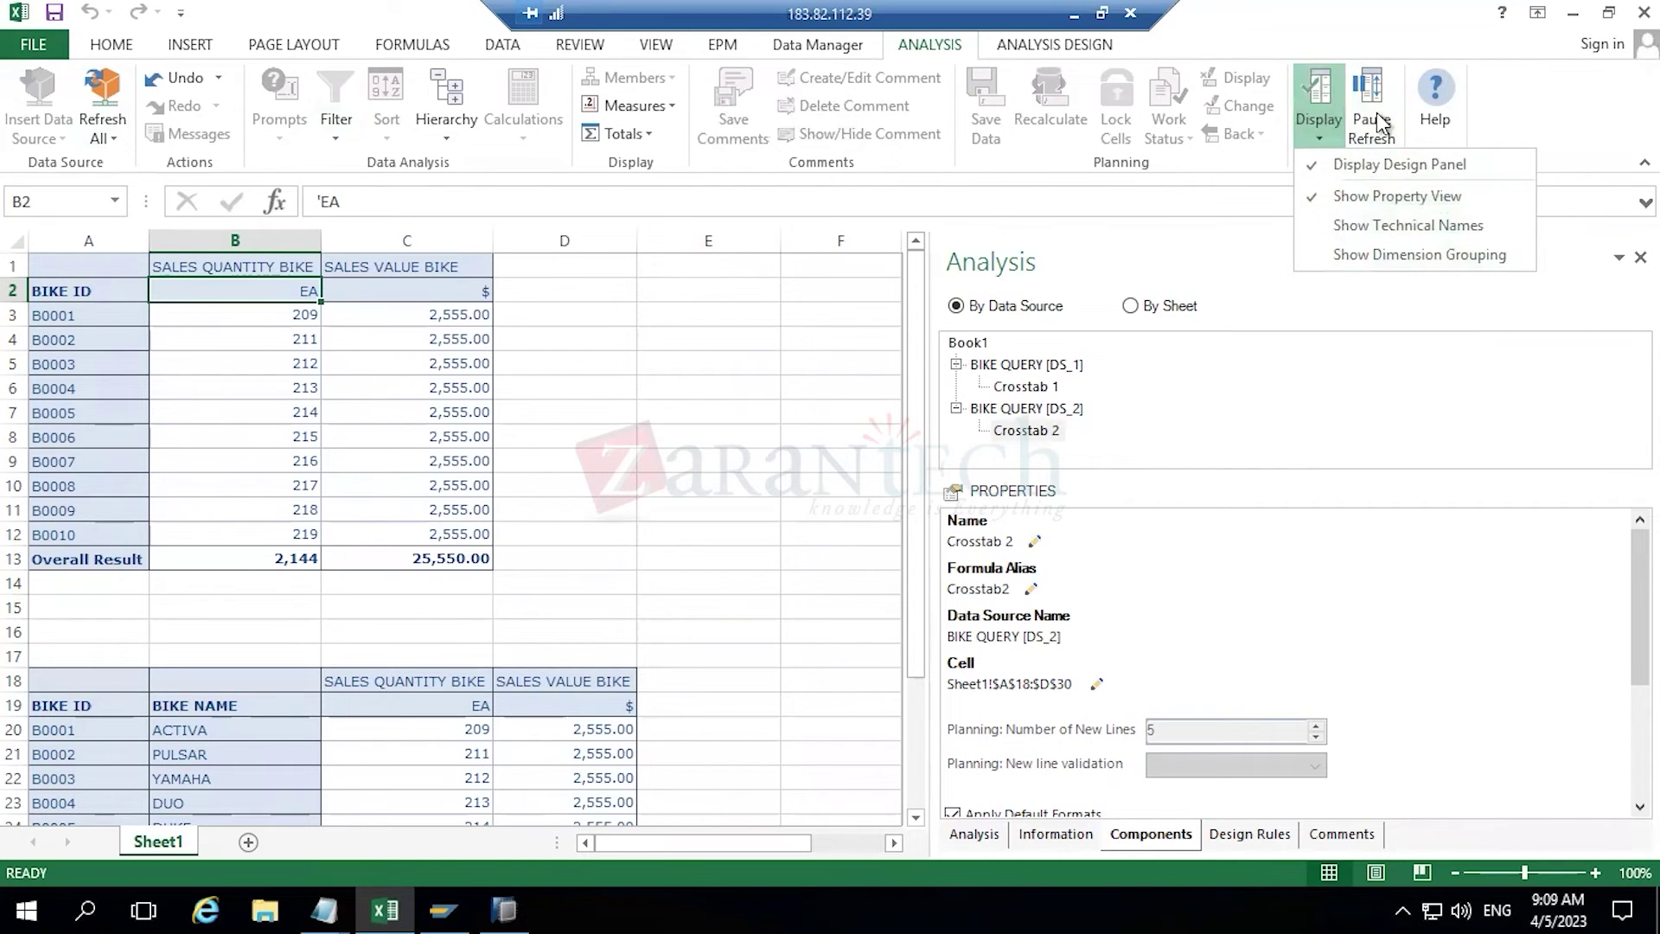
left_click(1488, 119)
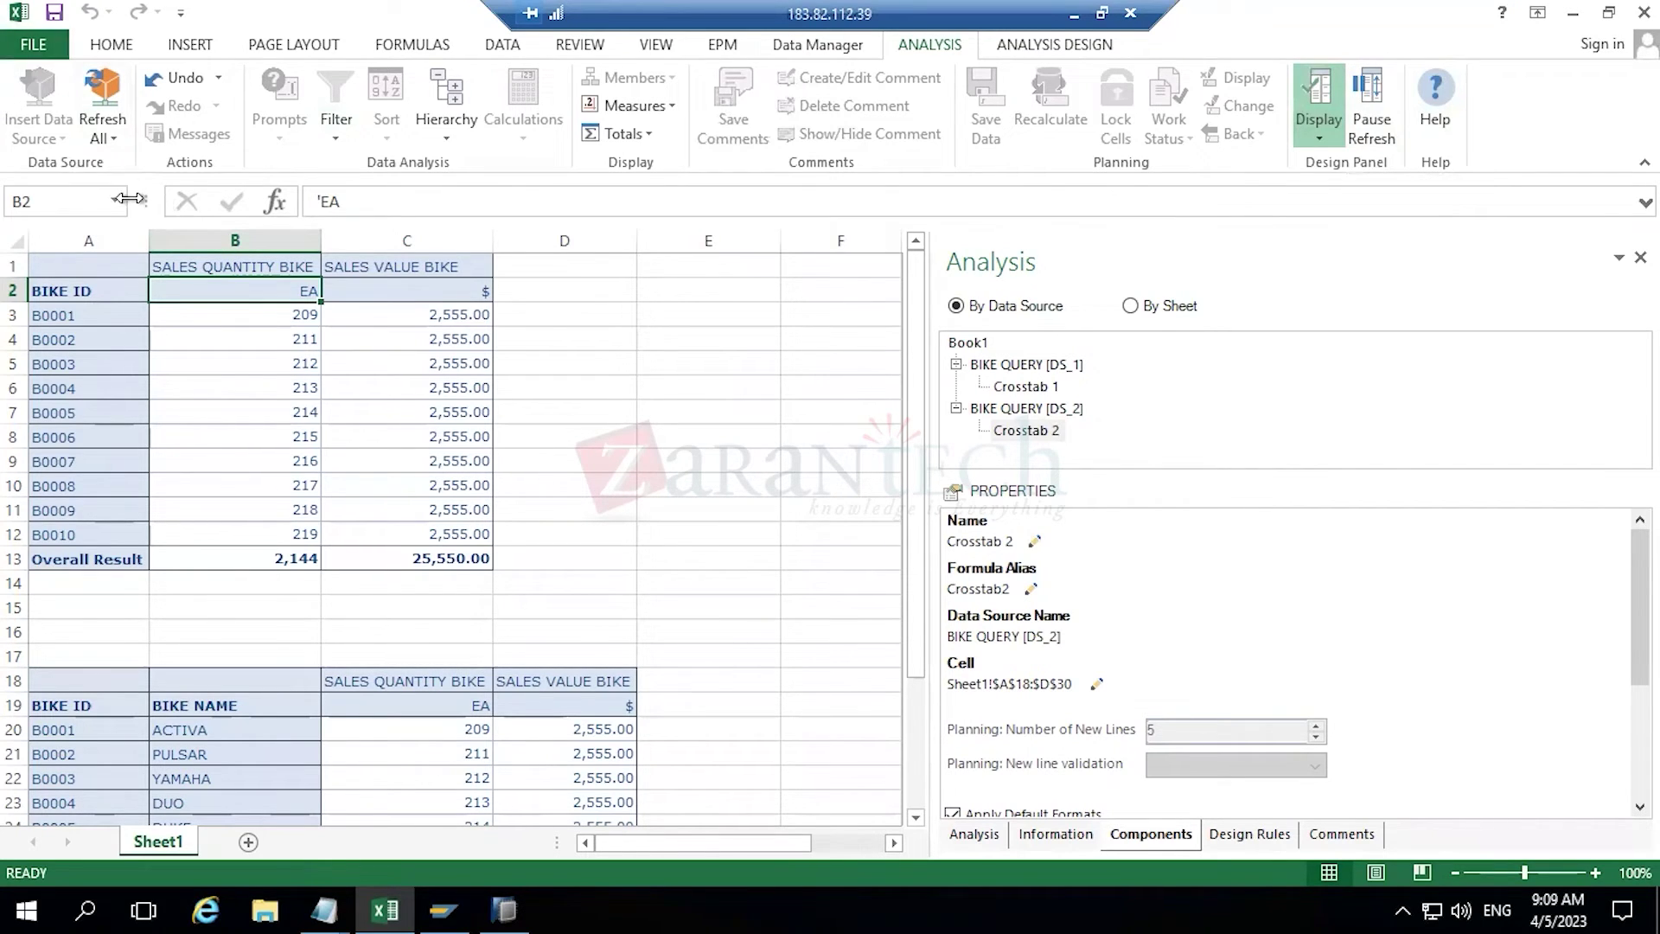
left_click(109, 137)
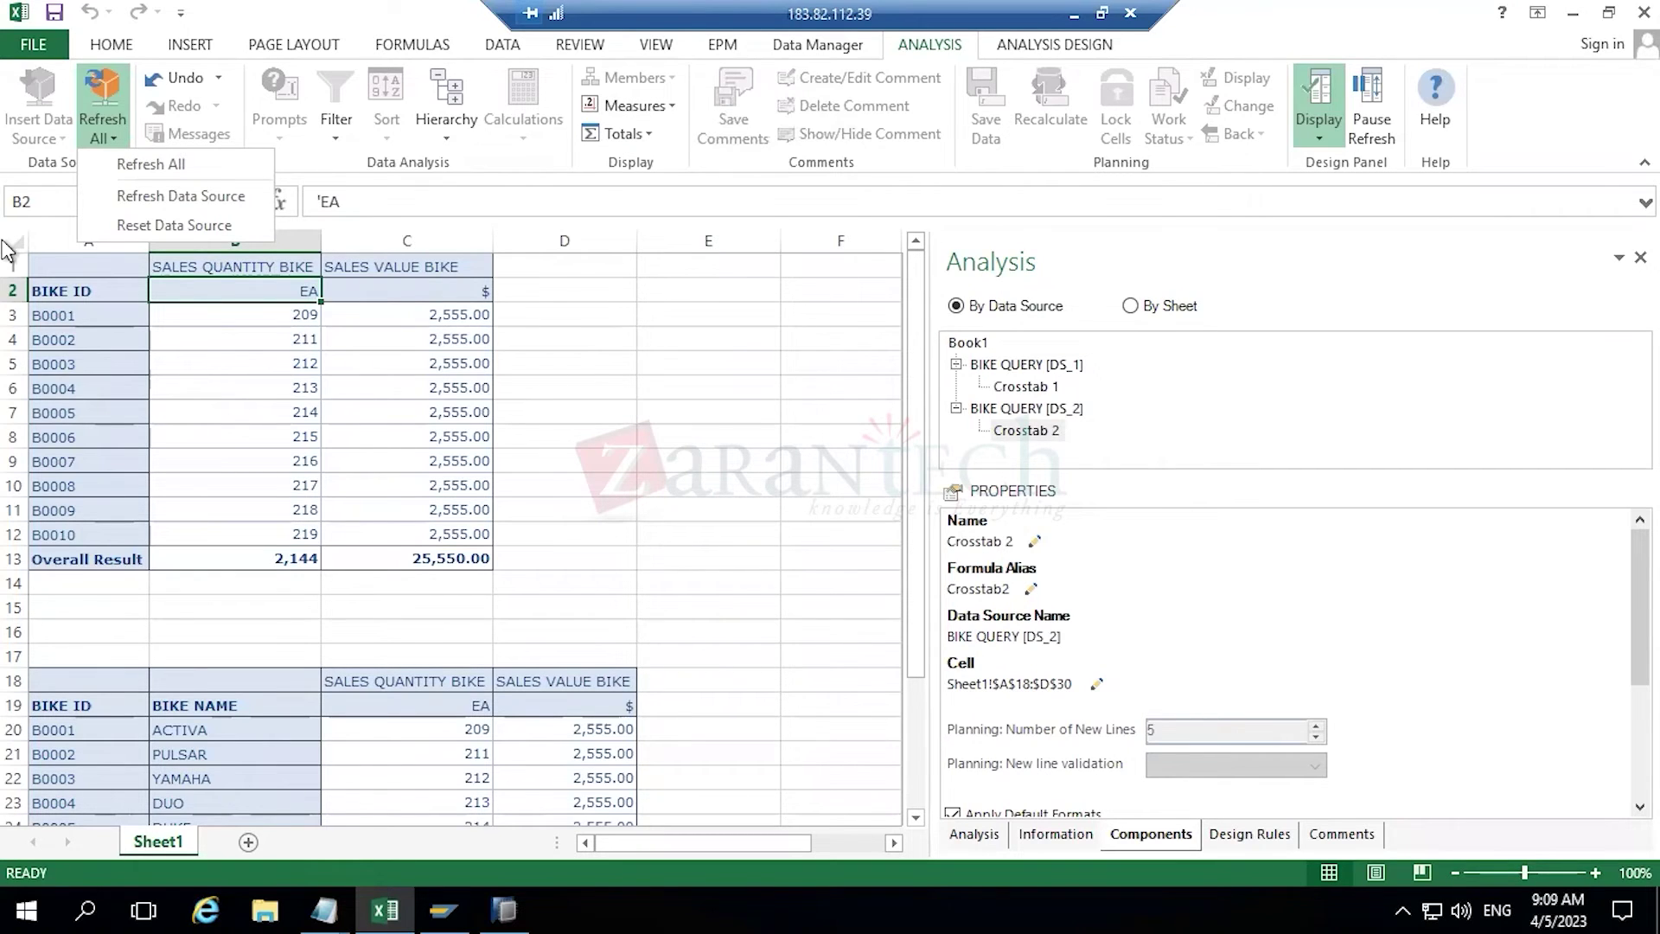
left_click(78, 216)
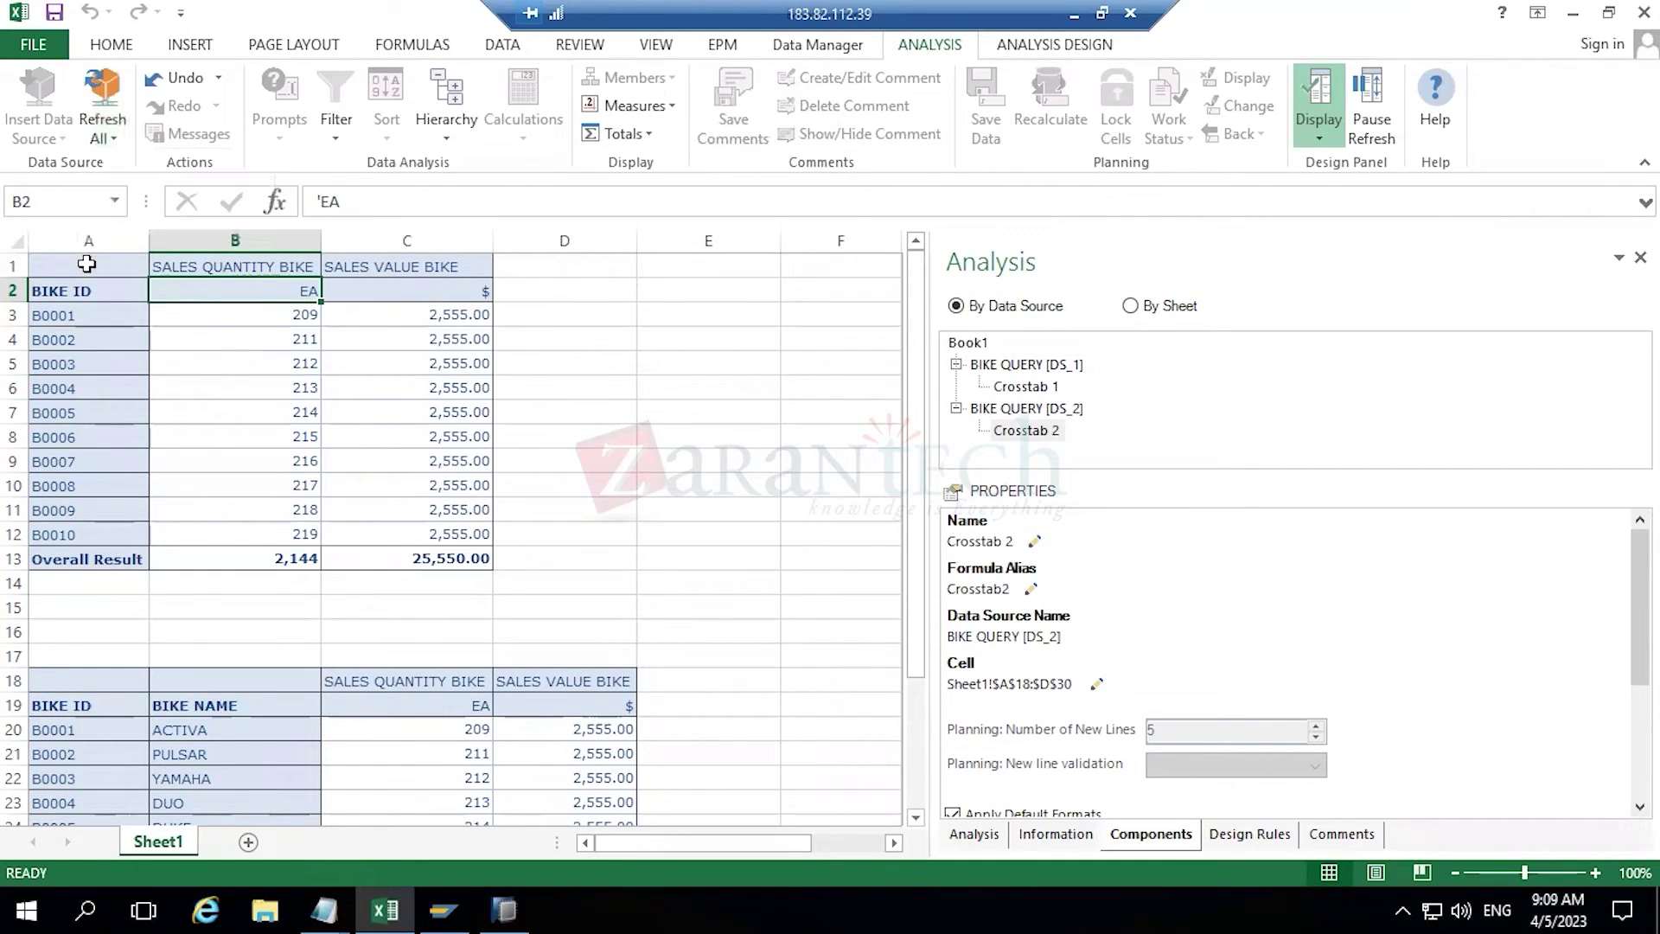
- Refresh all data sources in the workbook from cell A1 of the upper crosstab
left_click(88, 265)
left_click(116, 138)
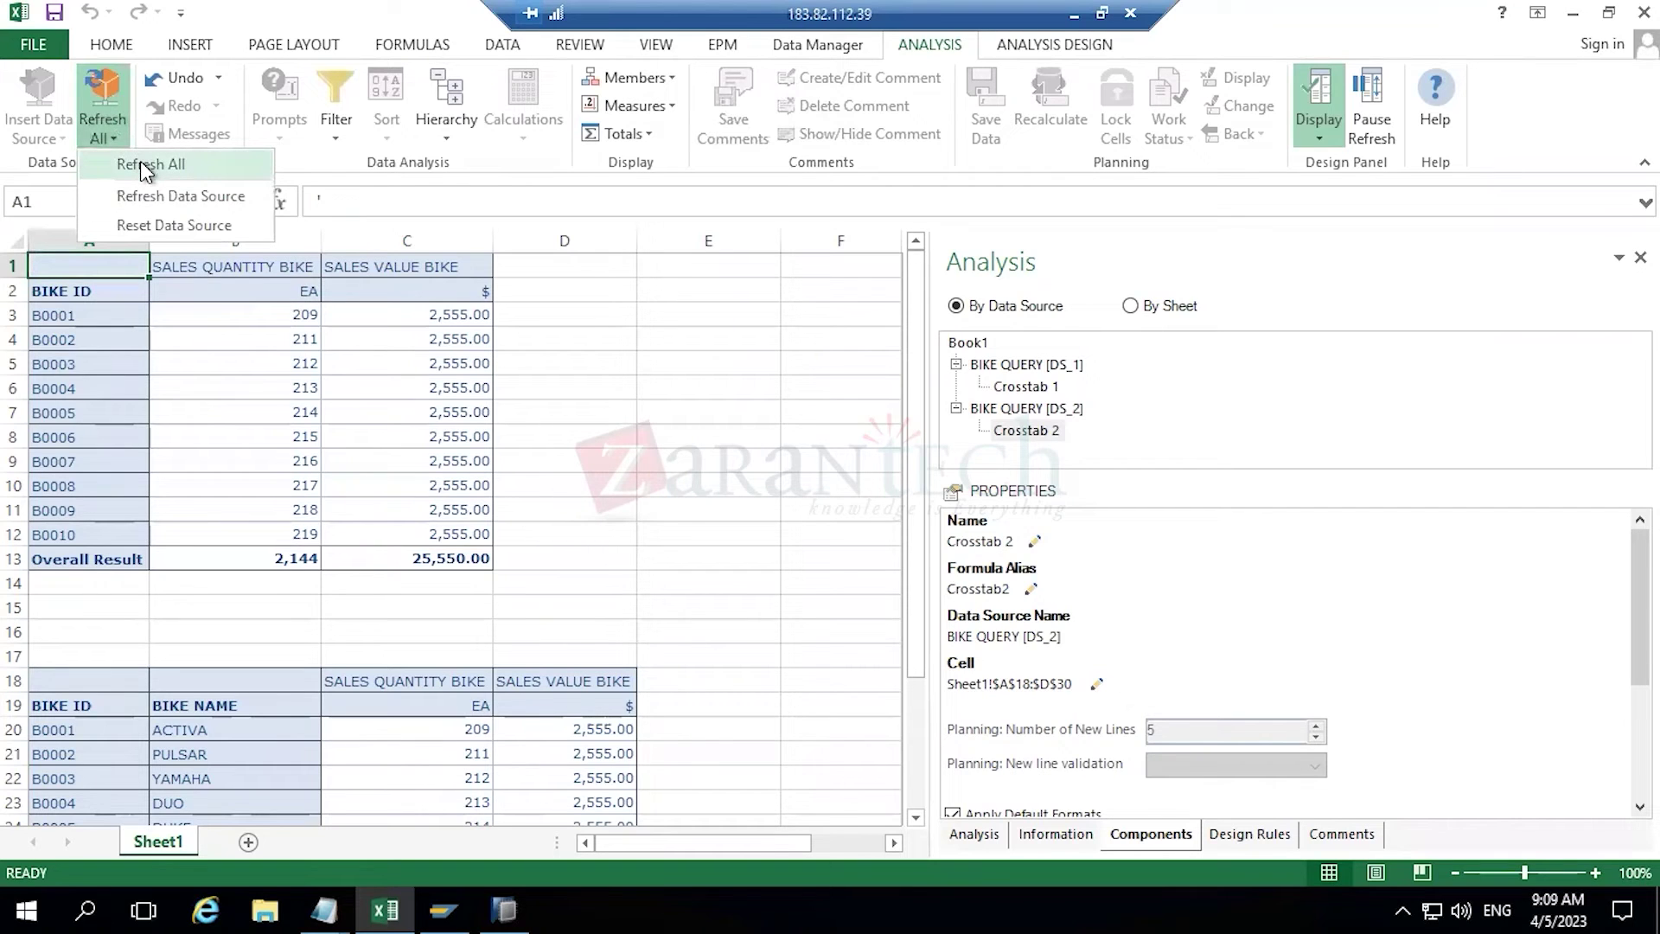
left_click(141, 163)
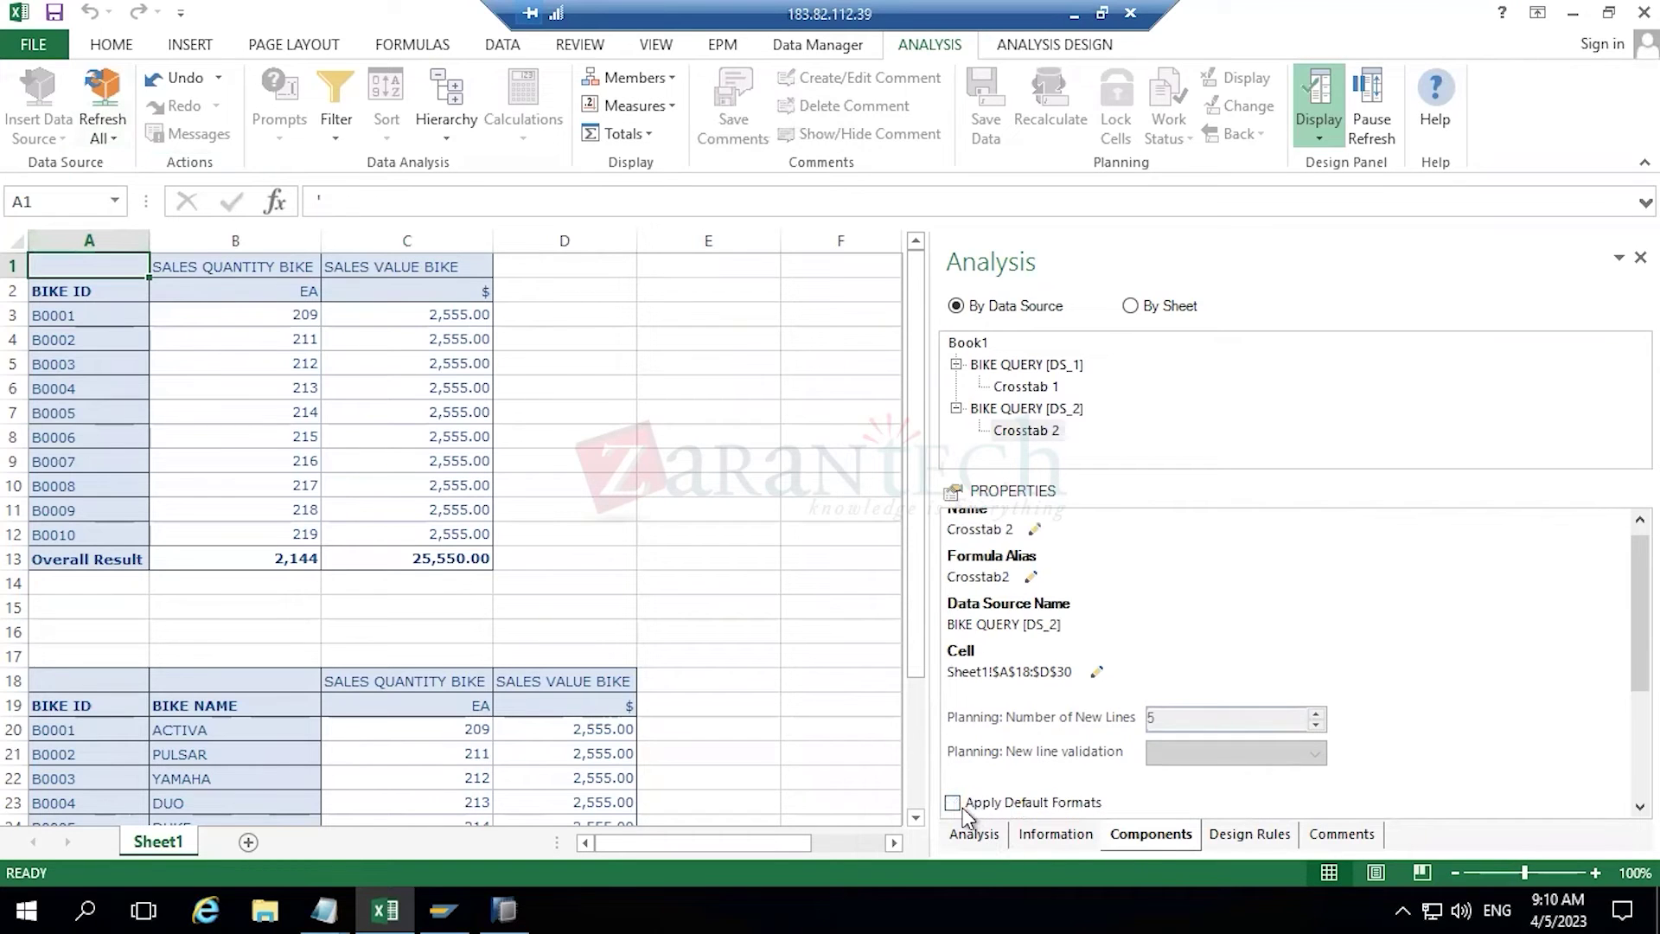
- Show the Analysis view in the design panel and refresh only the lower crosstab's data source, BIKE QUERY [DS_2]
left_click(974, 832)
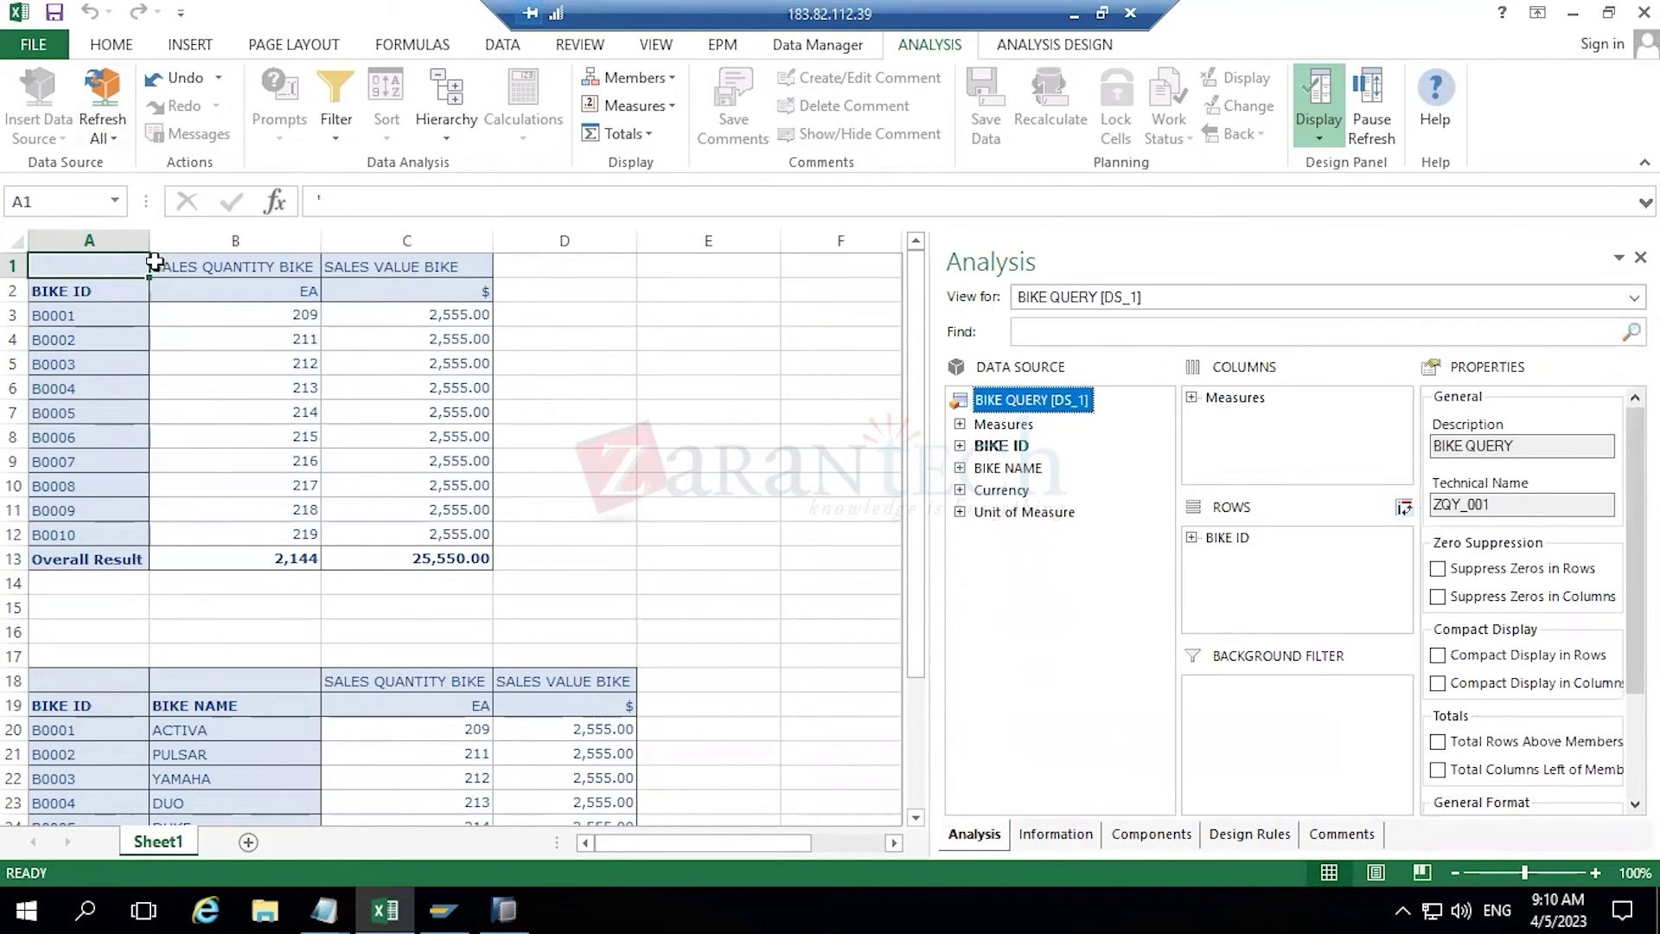
left_click(110, 143)
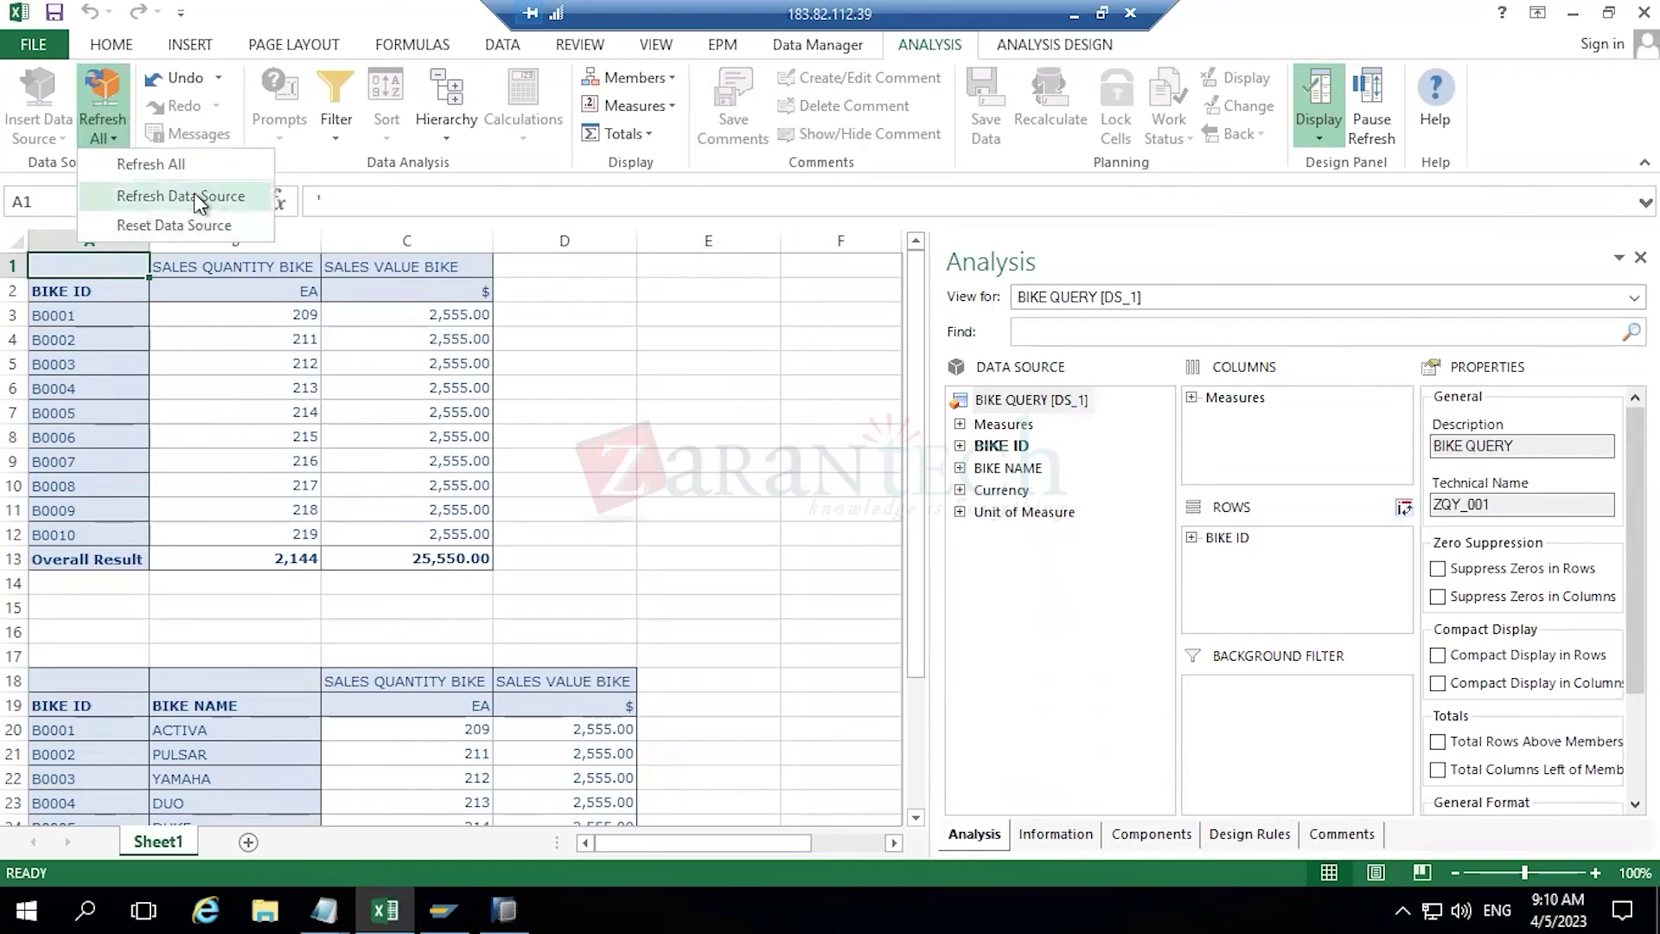
left_click(82, 678)
left_click(81, 678)
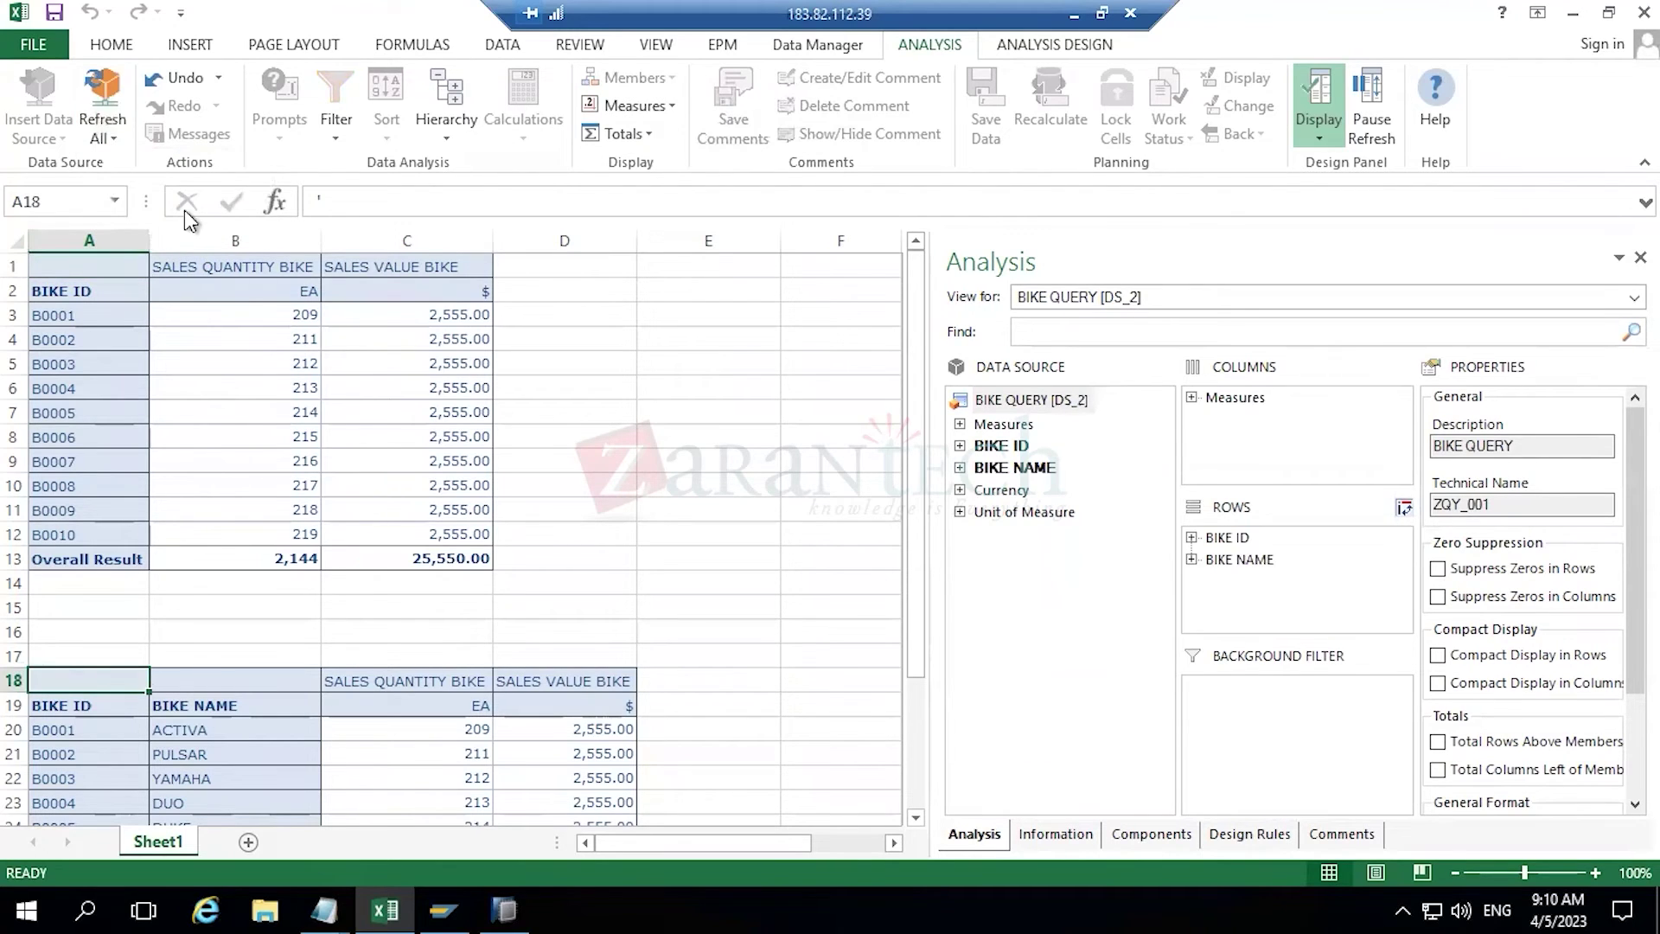
left_click(125, 142)
left_click(143, 197)
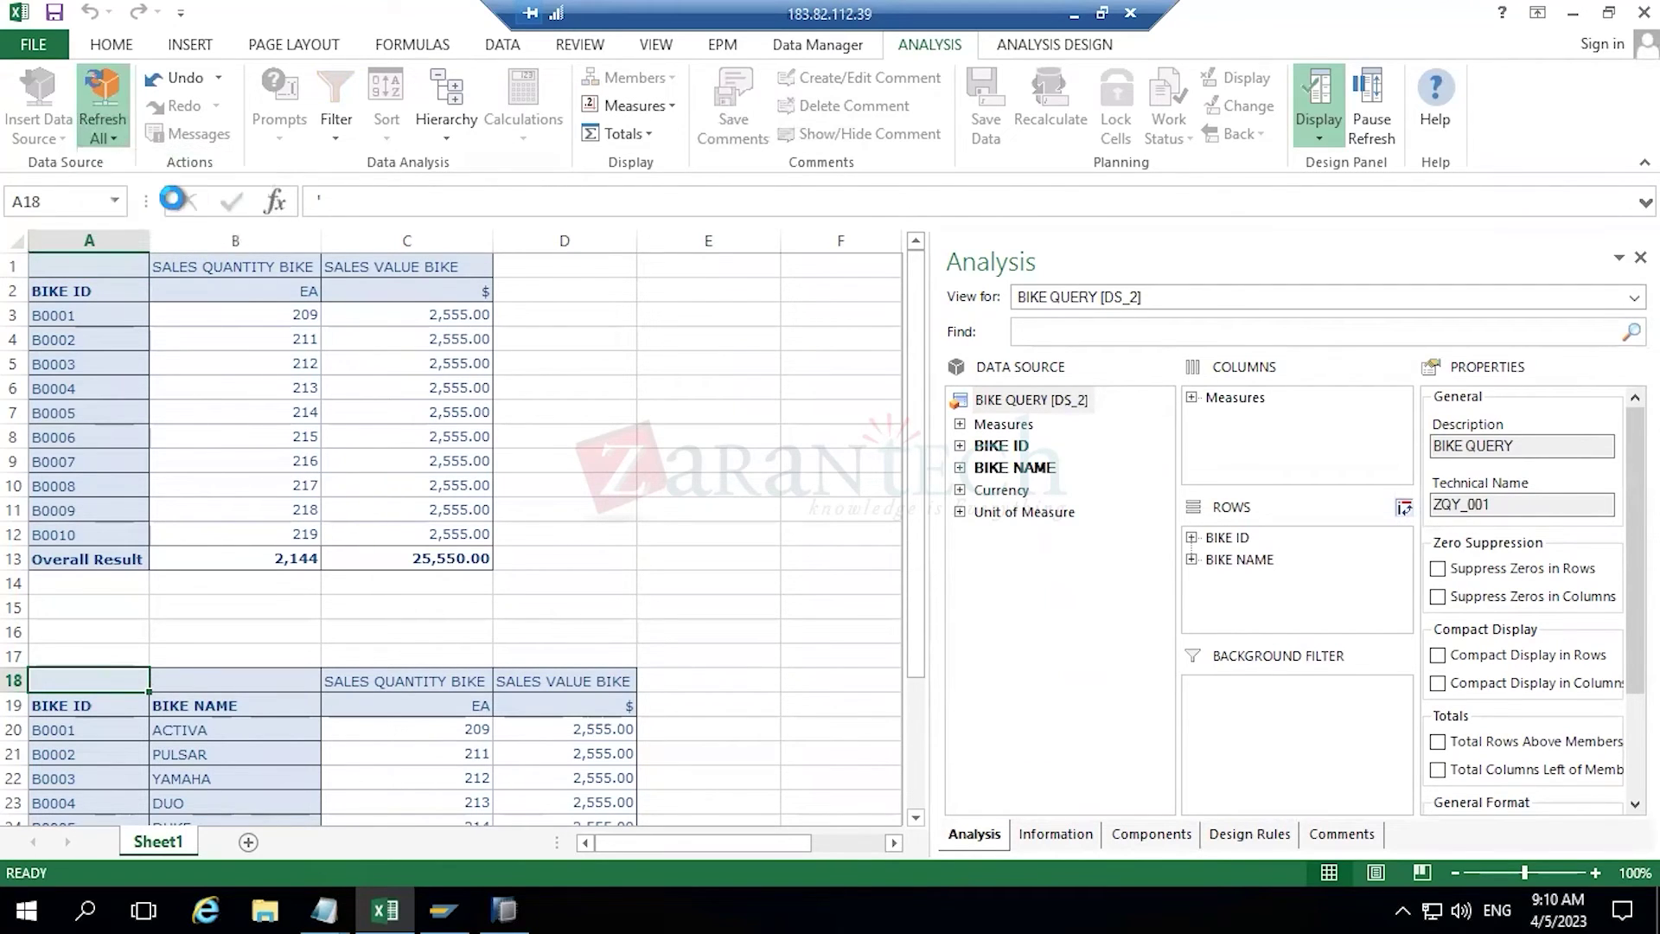
- Reset the data source BIKE QUERY [DS_2] of the lower crosstab to its initial state
left_click(105, 140)
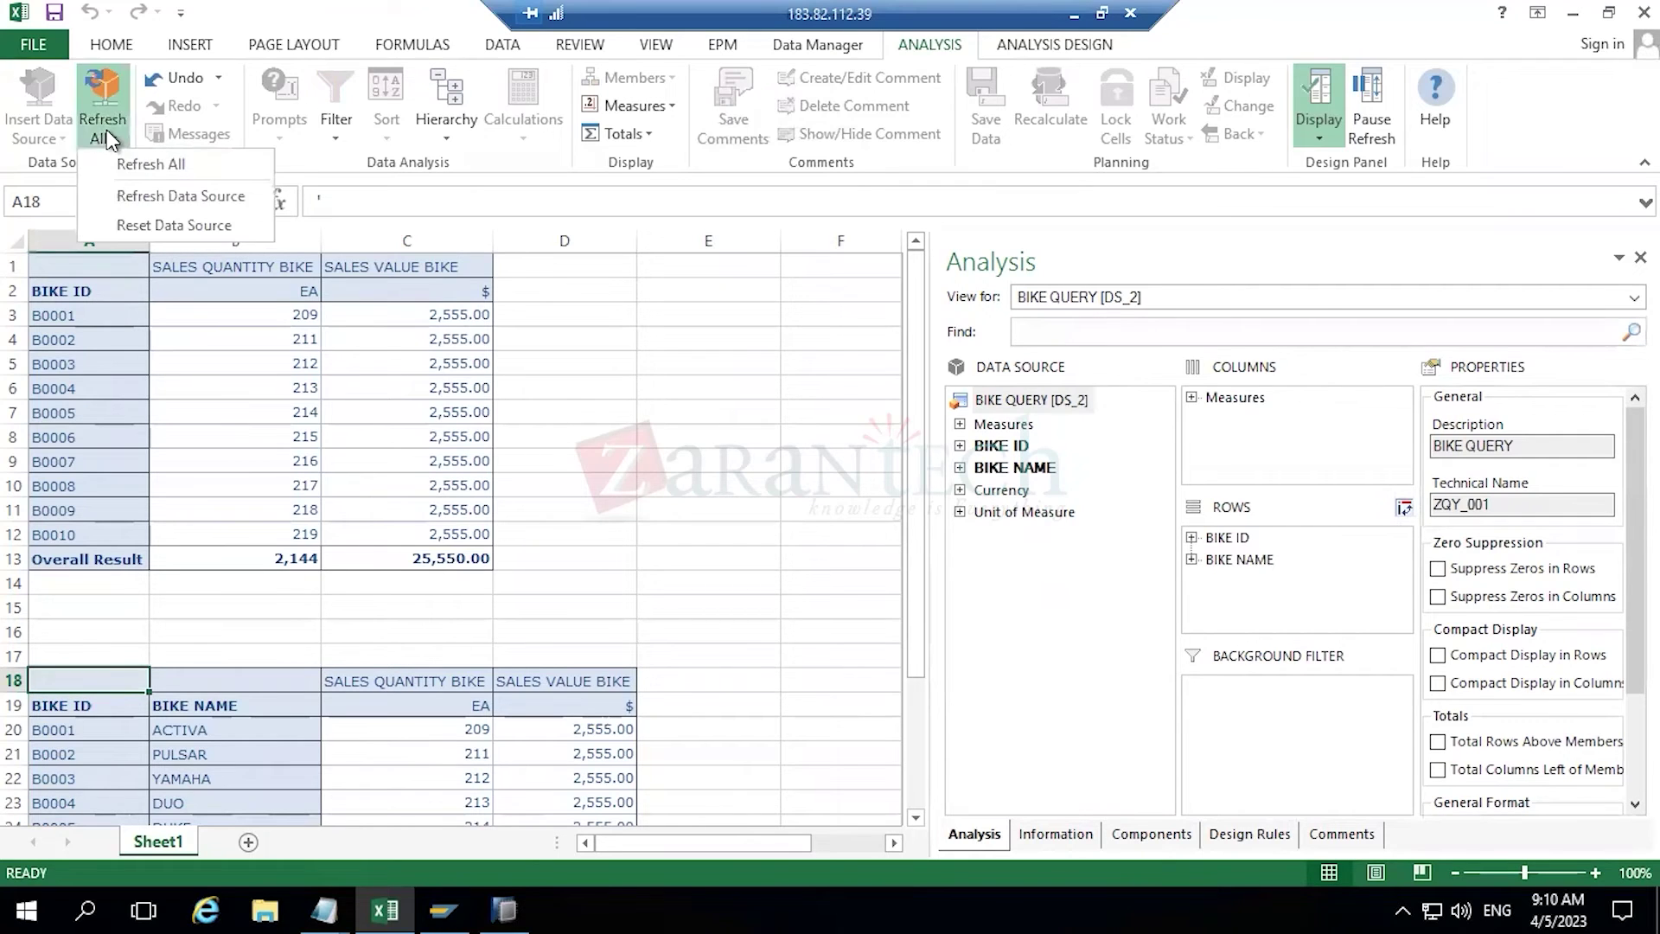
left_click(139, 227)
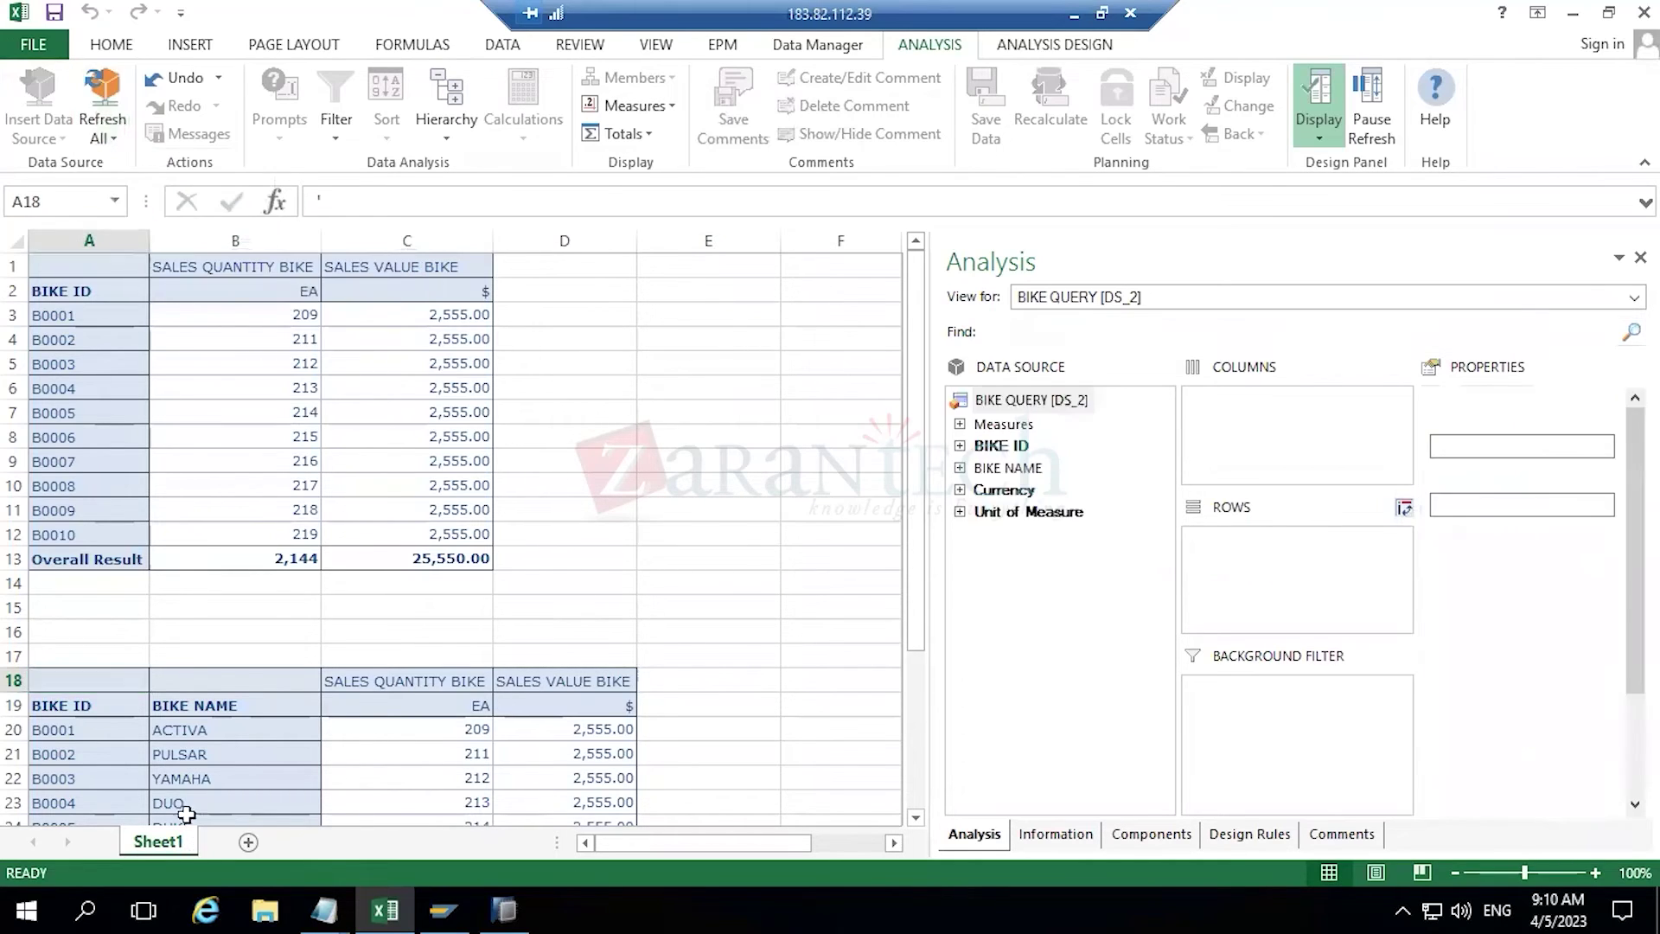
scroll(701, 605, "down", 5)
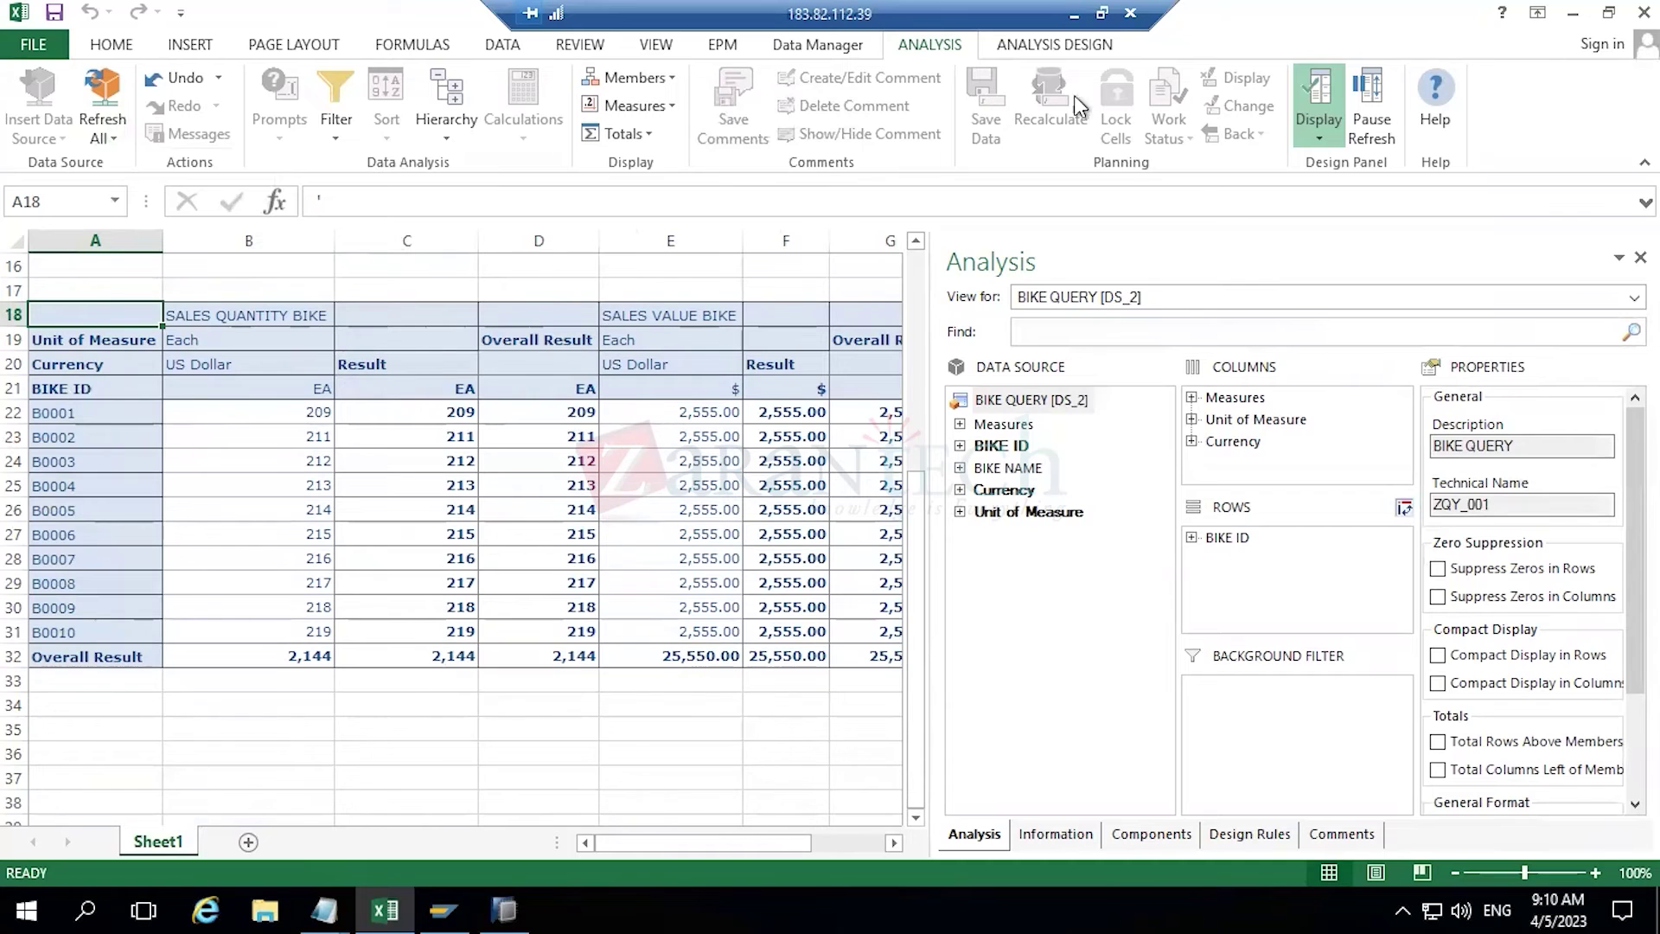
- Hide the design panel and compare the two crosstabs on Sheet1
left_click(1325, 102)
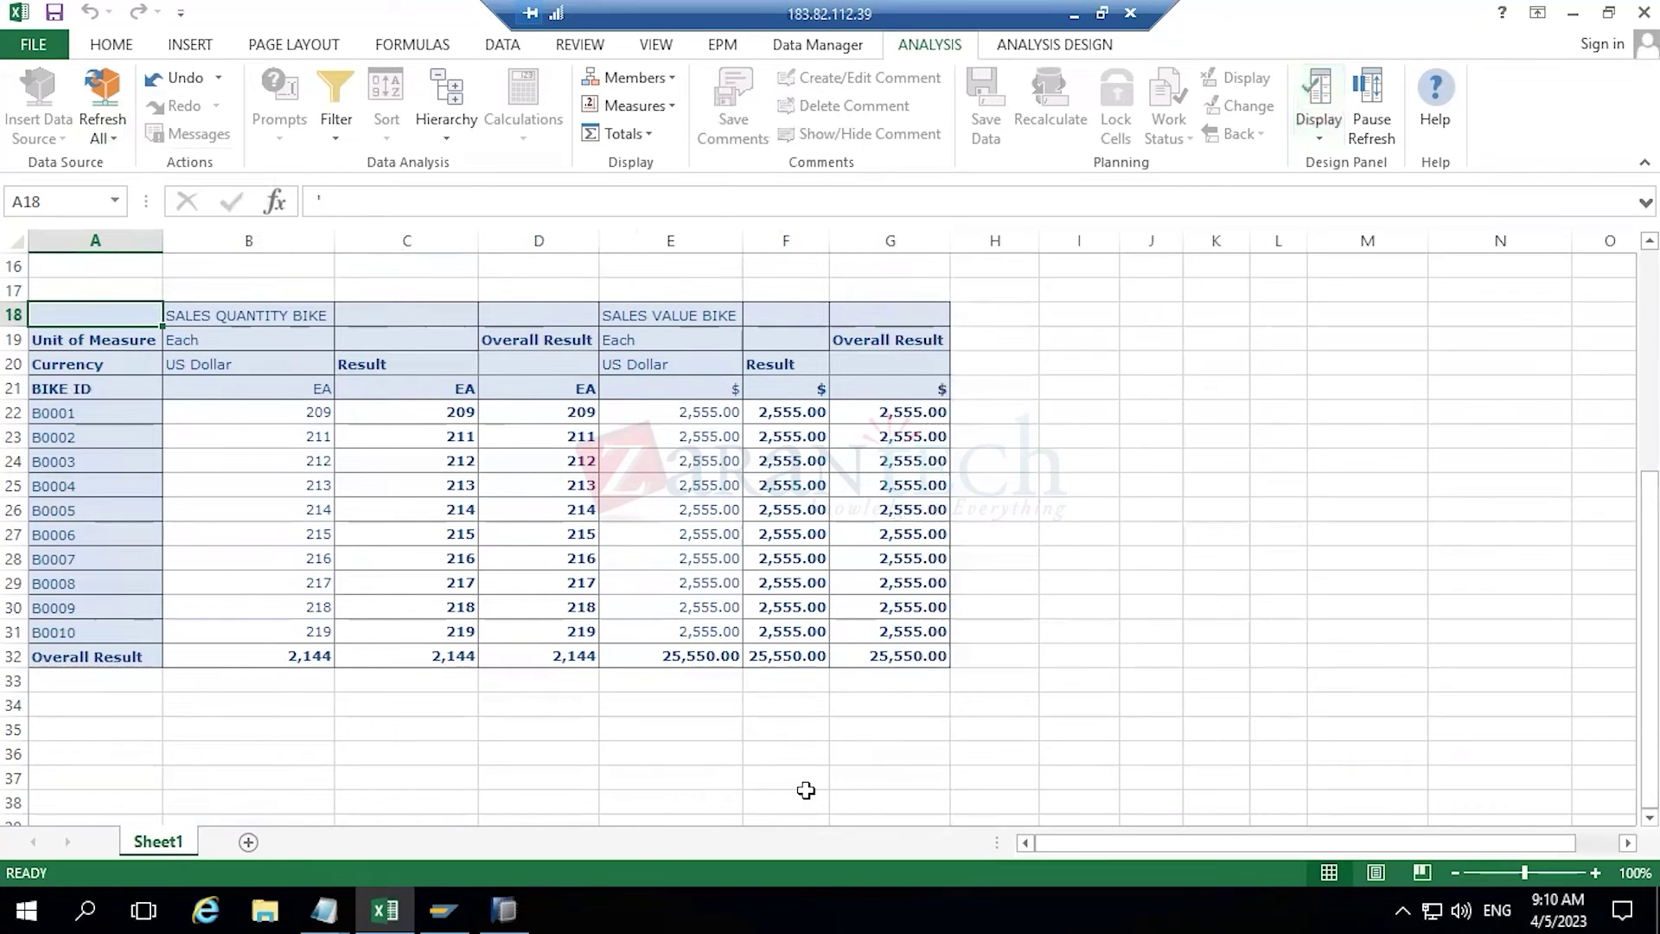
scroll(606, 691, "up", 4)
scroll(596, 683, "down", 6)
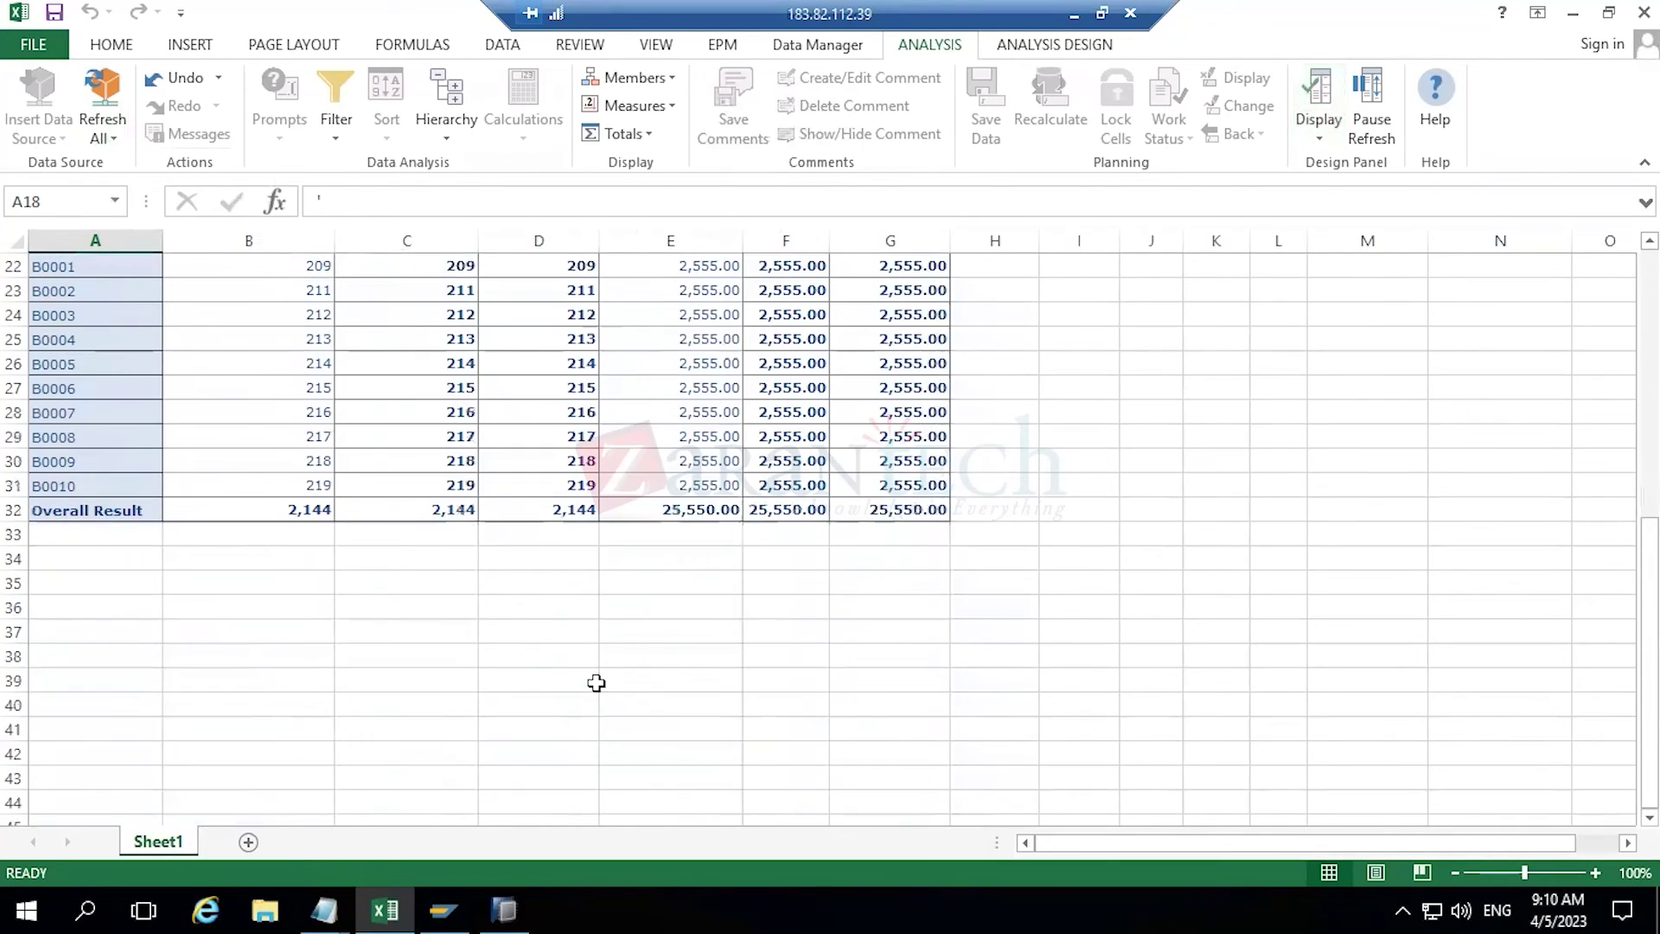
scroll(596, 682, "up", 4)
scroll(596, 682, "up", 3)
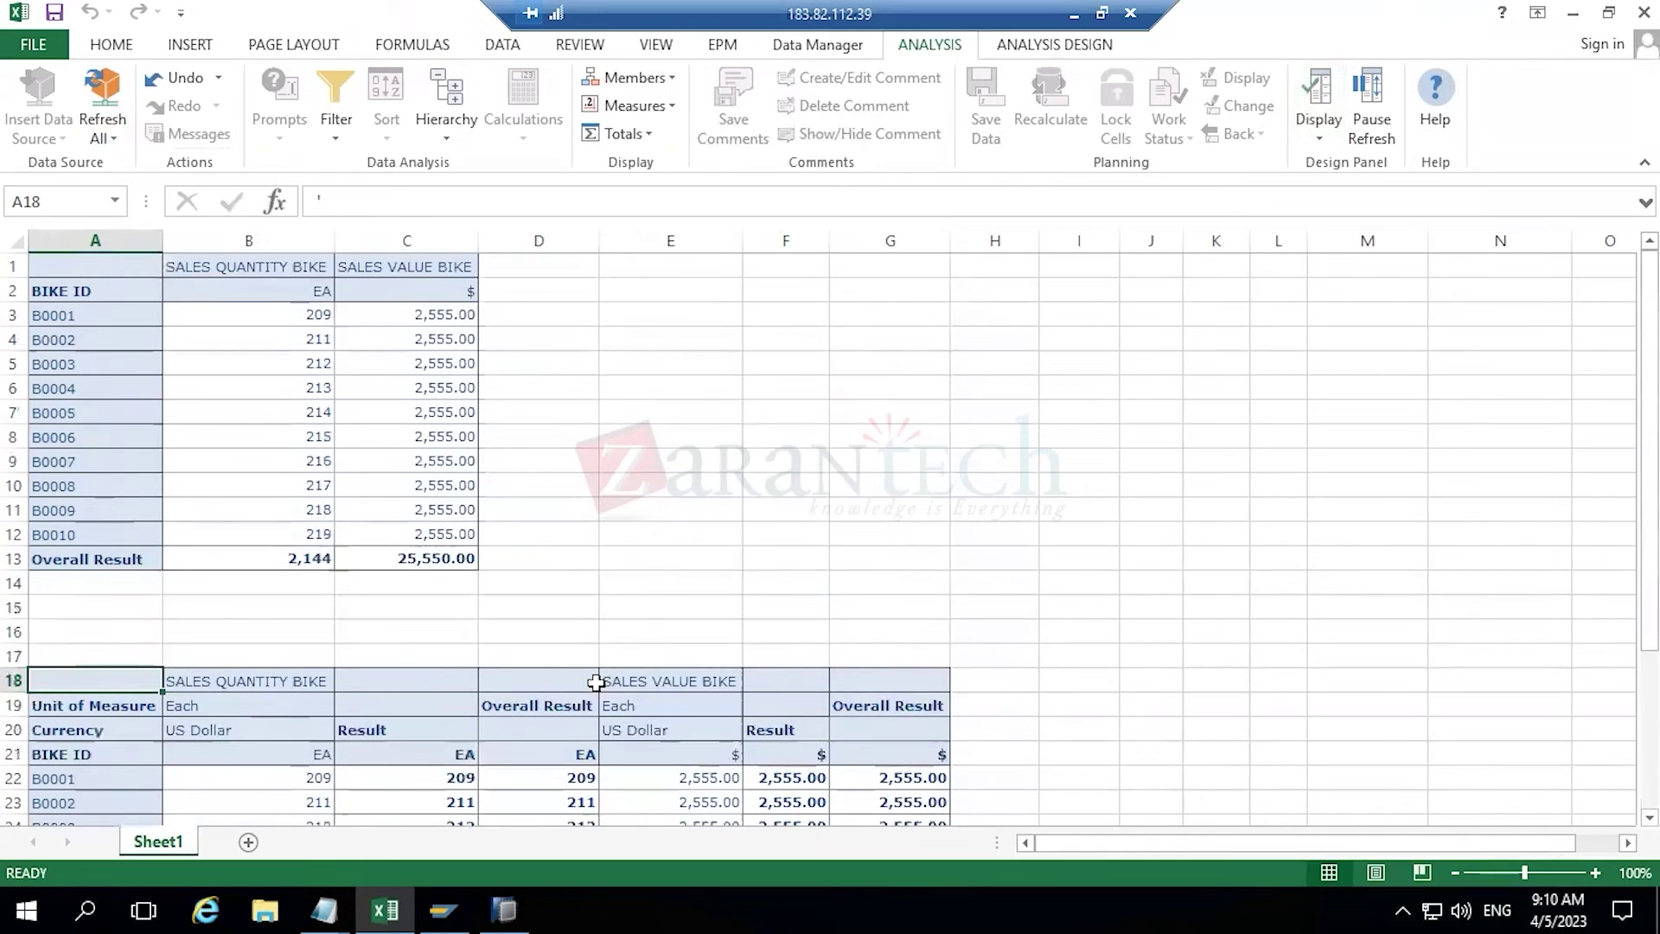
scroll(596, 683, "down", 2)
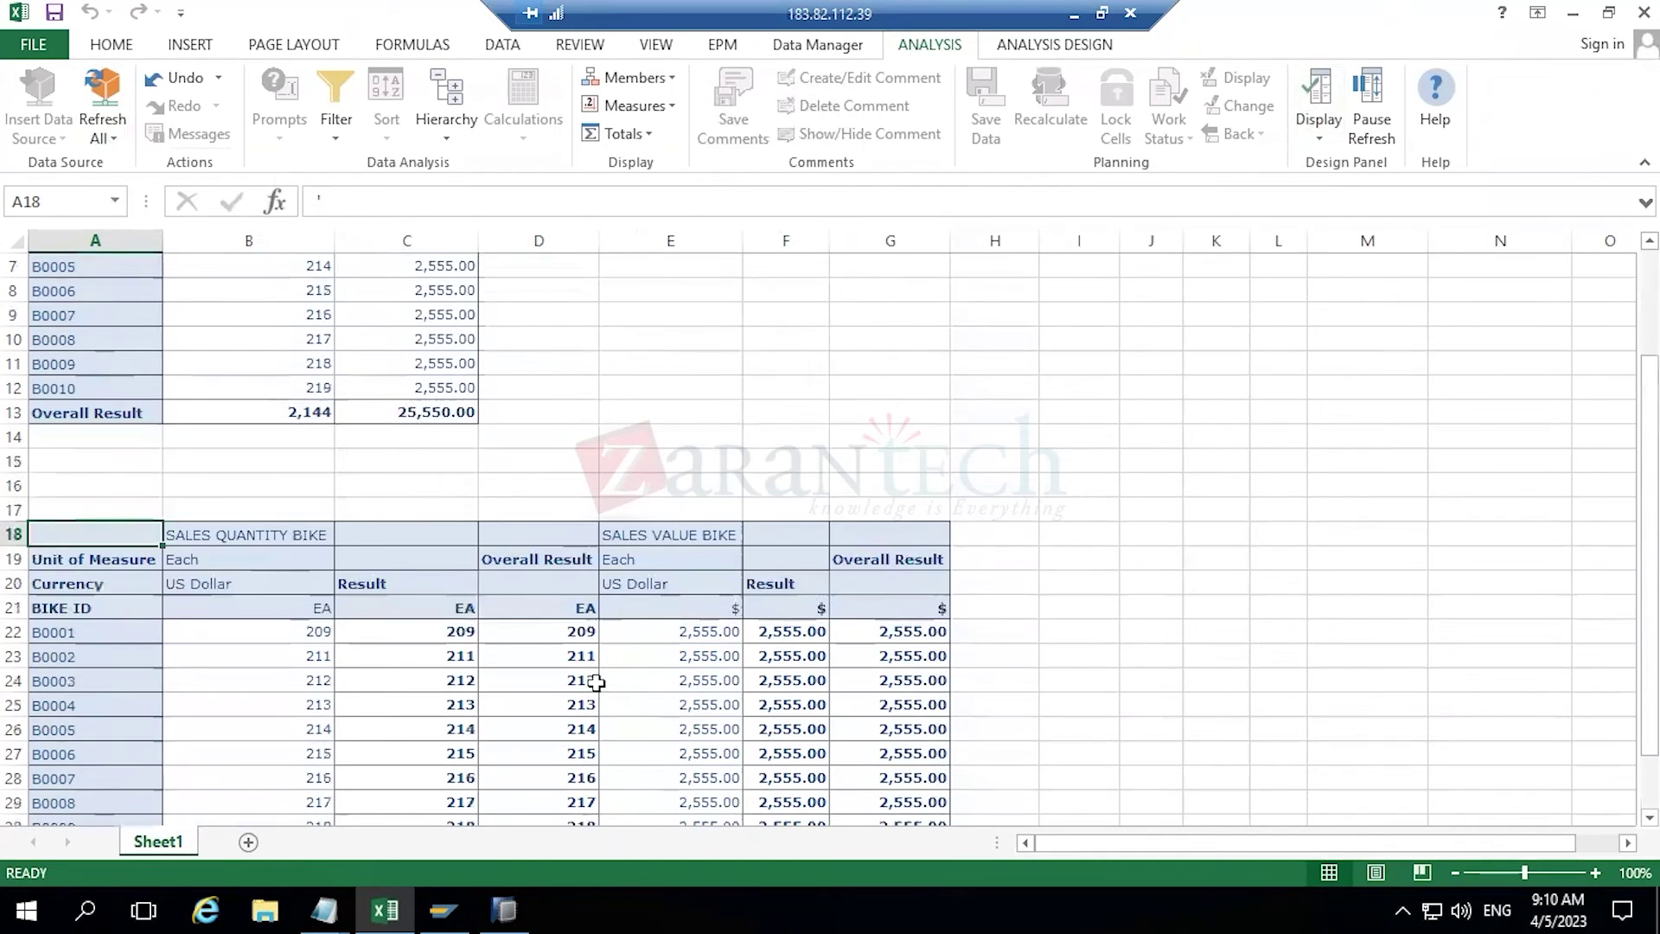
- Select cell A1 in the upper crosstab and refresh all data sources
left_click(106, 138)
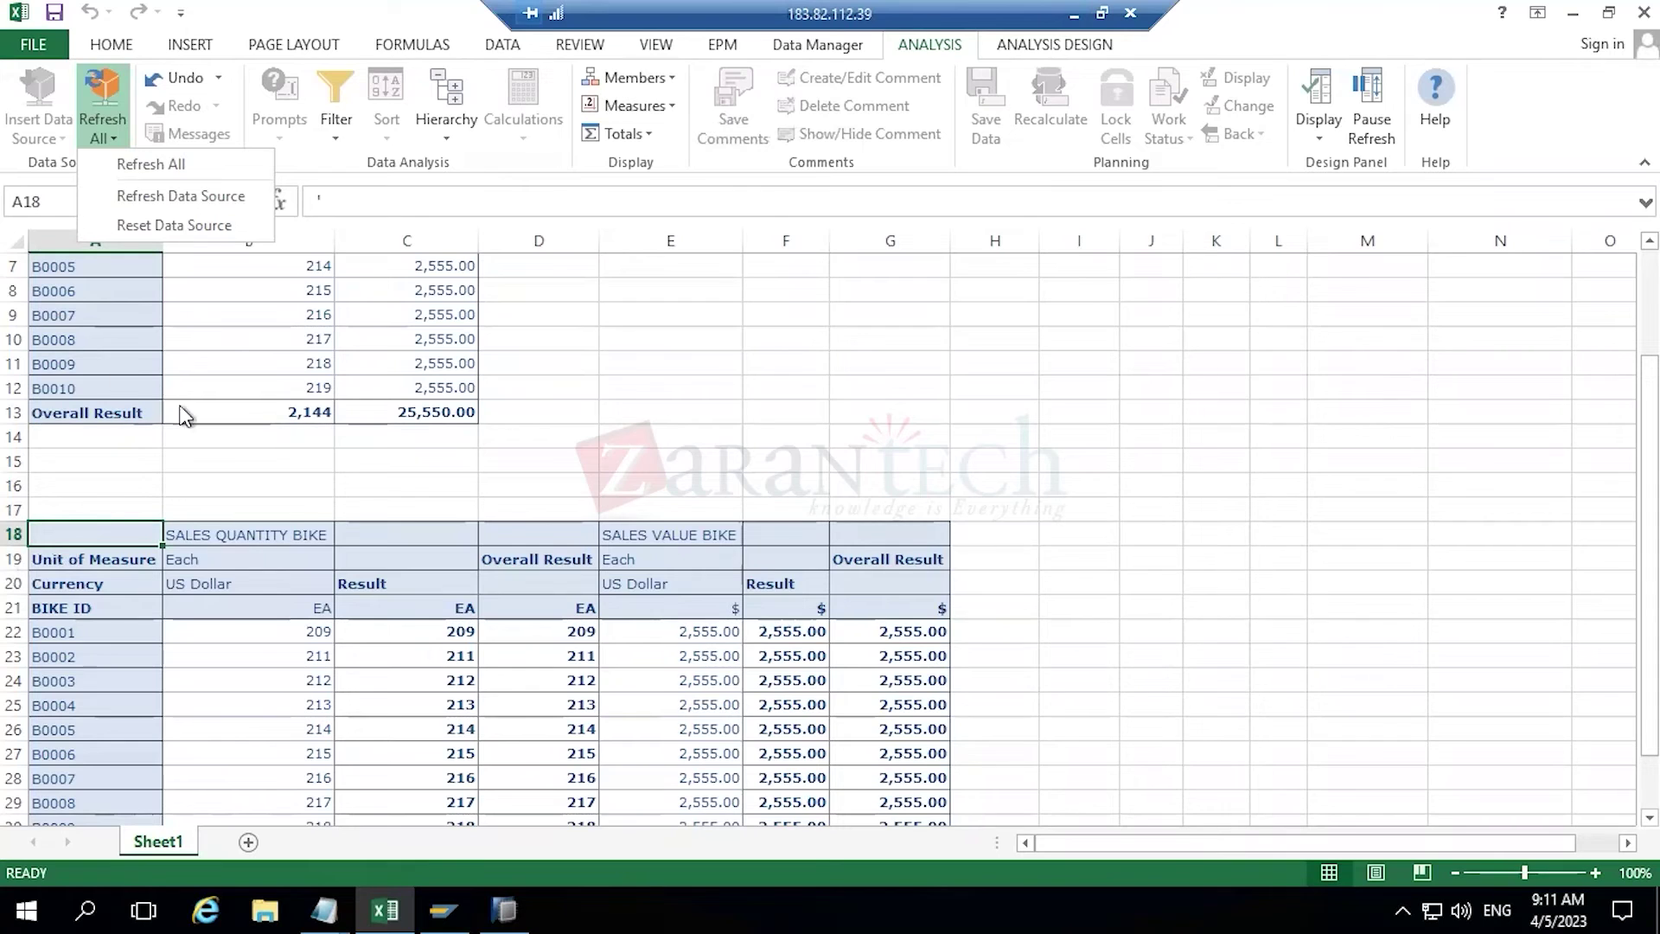
left_click(482, 319)
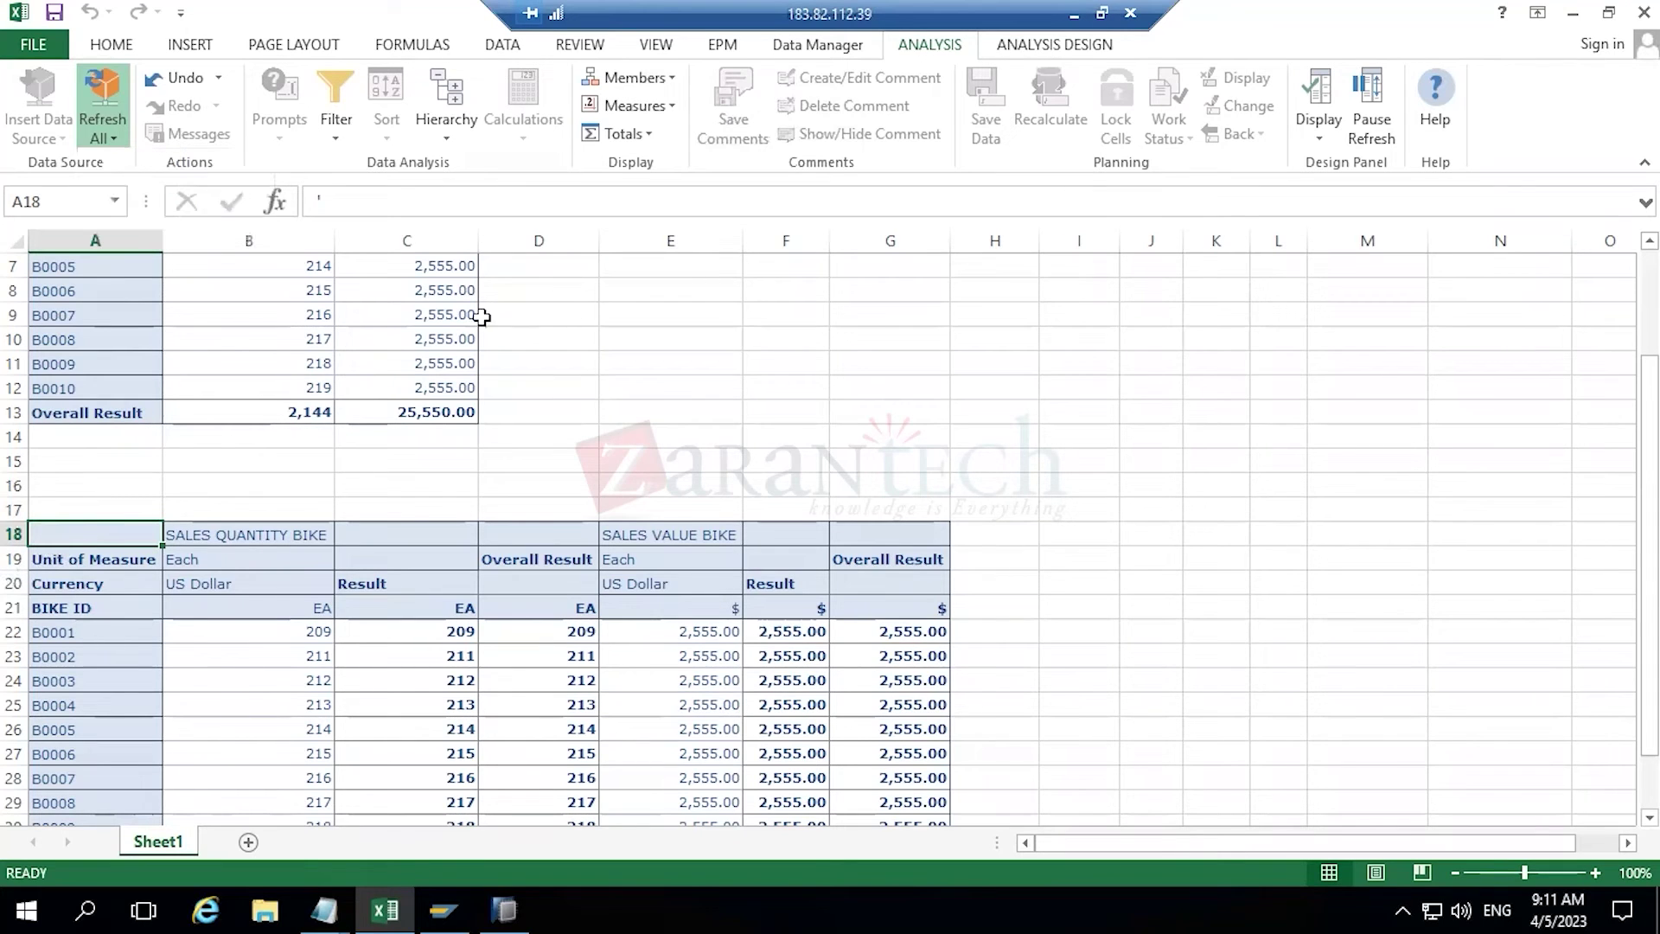
left_click(370, 358)
scroll(289, 430, "up", 2)
left_click(95, 240)
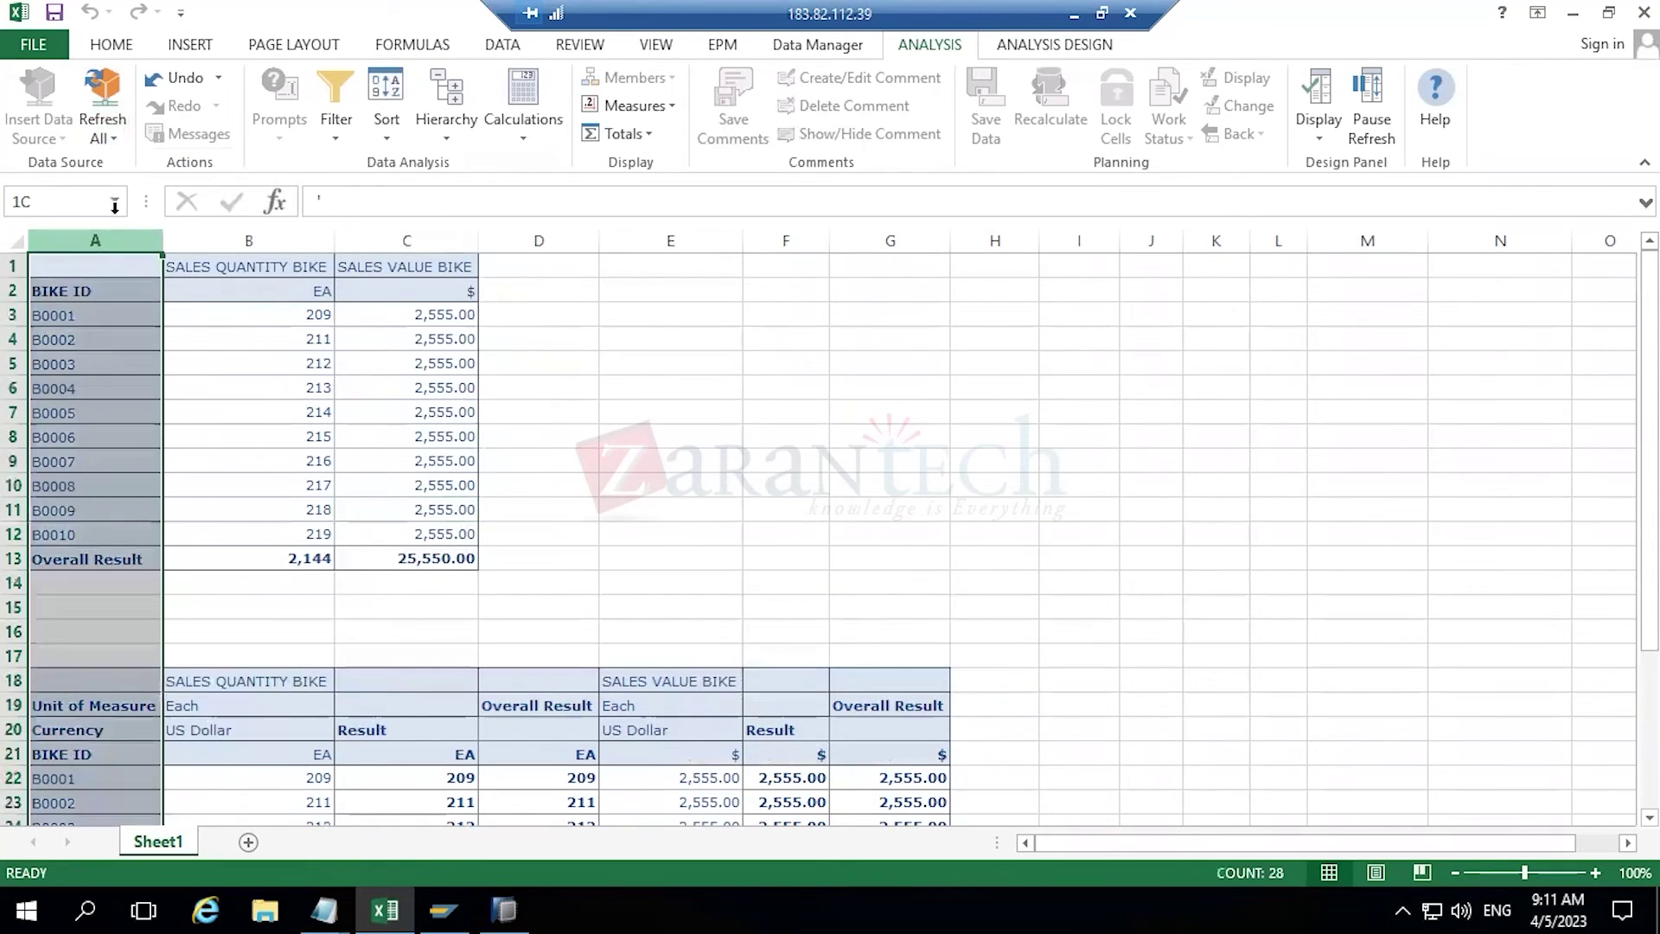
left_click(96, 265)
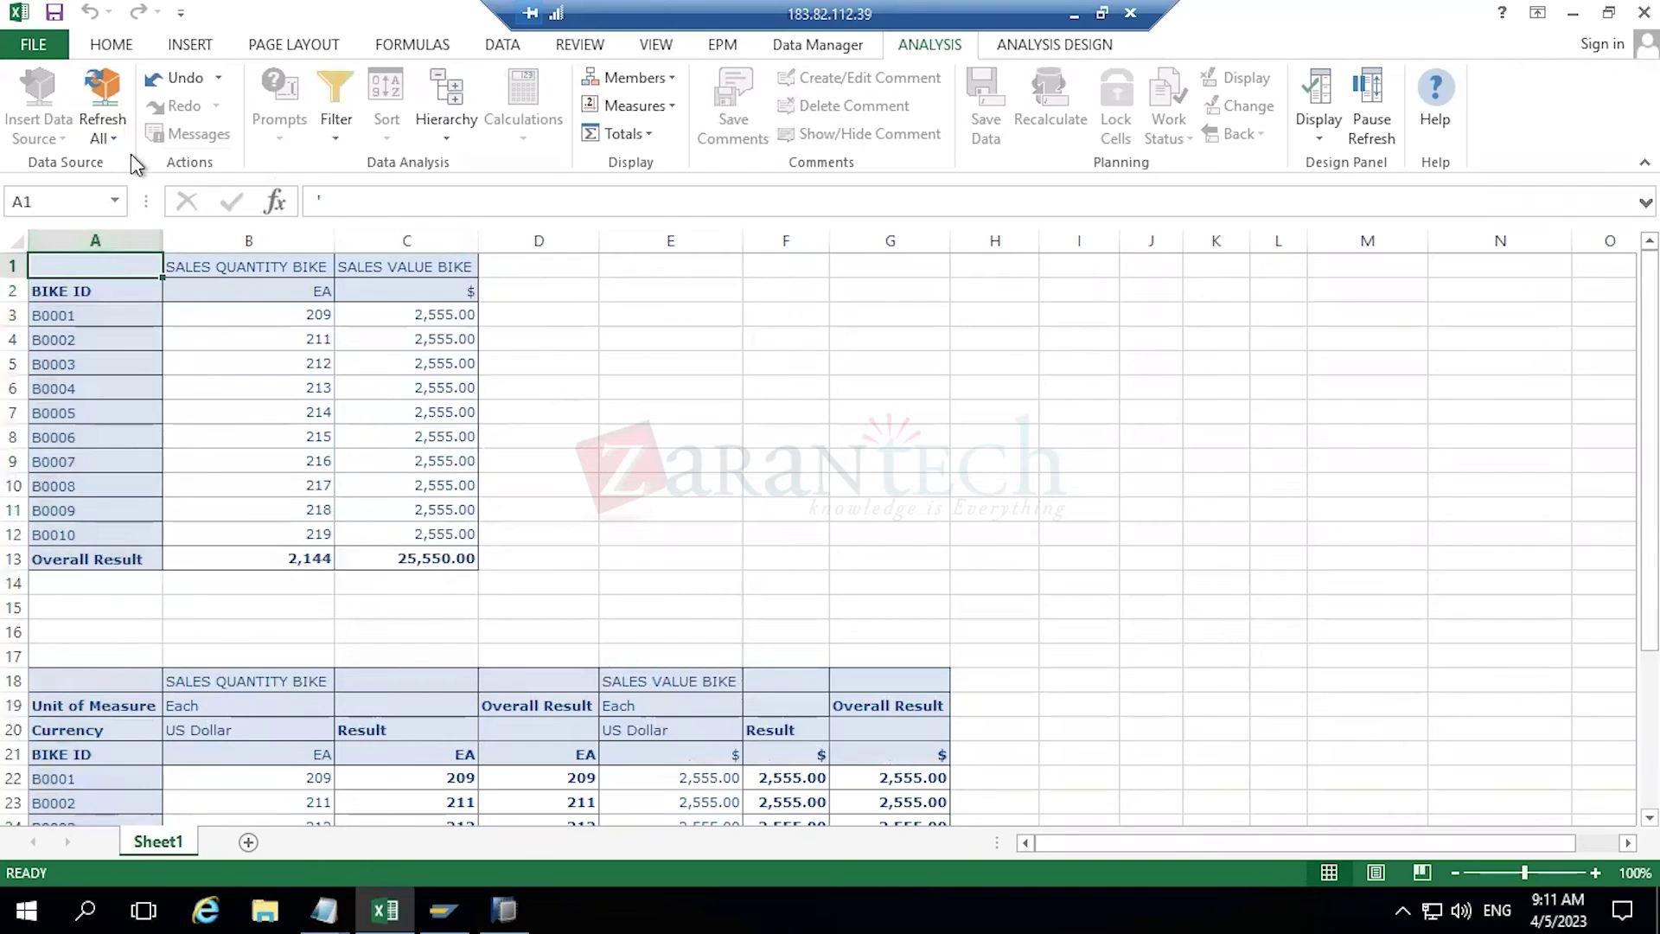
left_click(104, 130)
left_click(136, 173)
- Refresh only the upper crosstab's data source, BIKE QUERY [DS_1], and reset it to its initial state
left_click(104, 131)
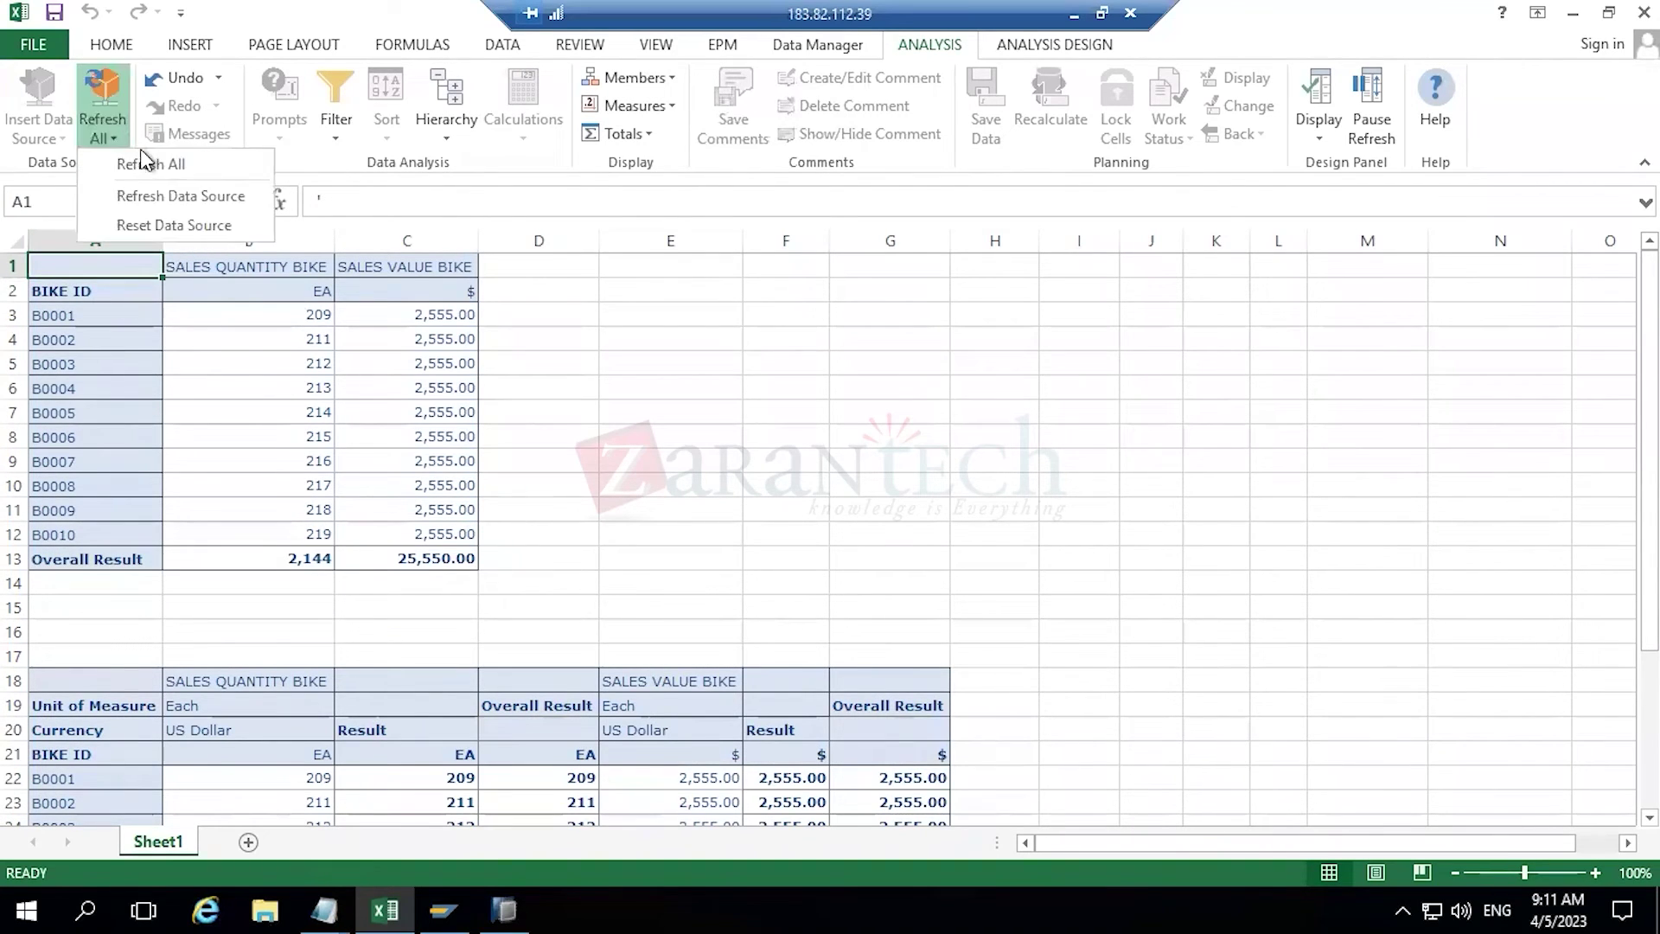
left_click(195, 191)
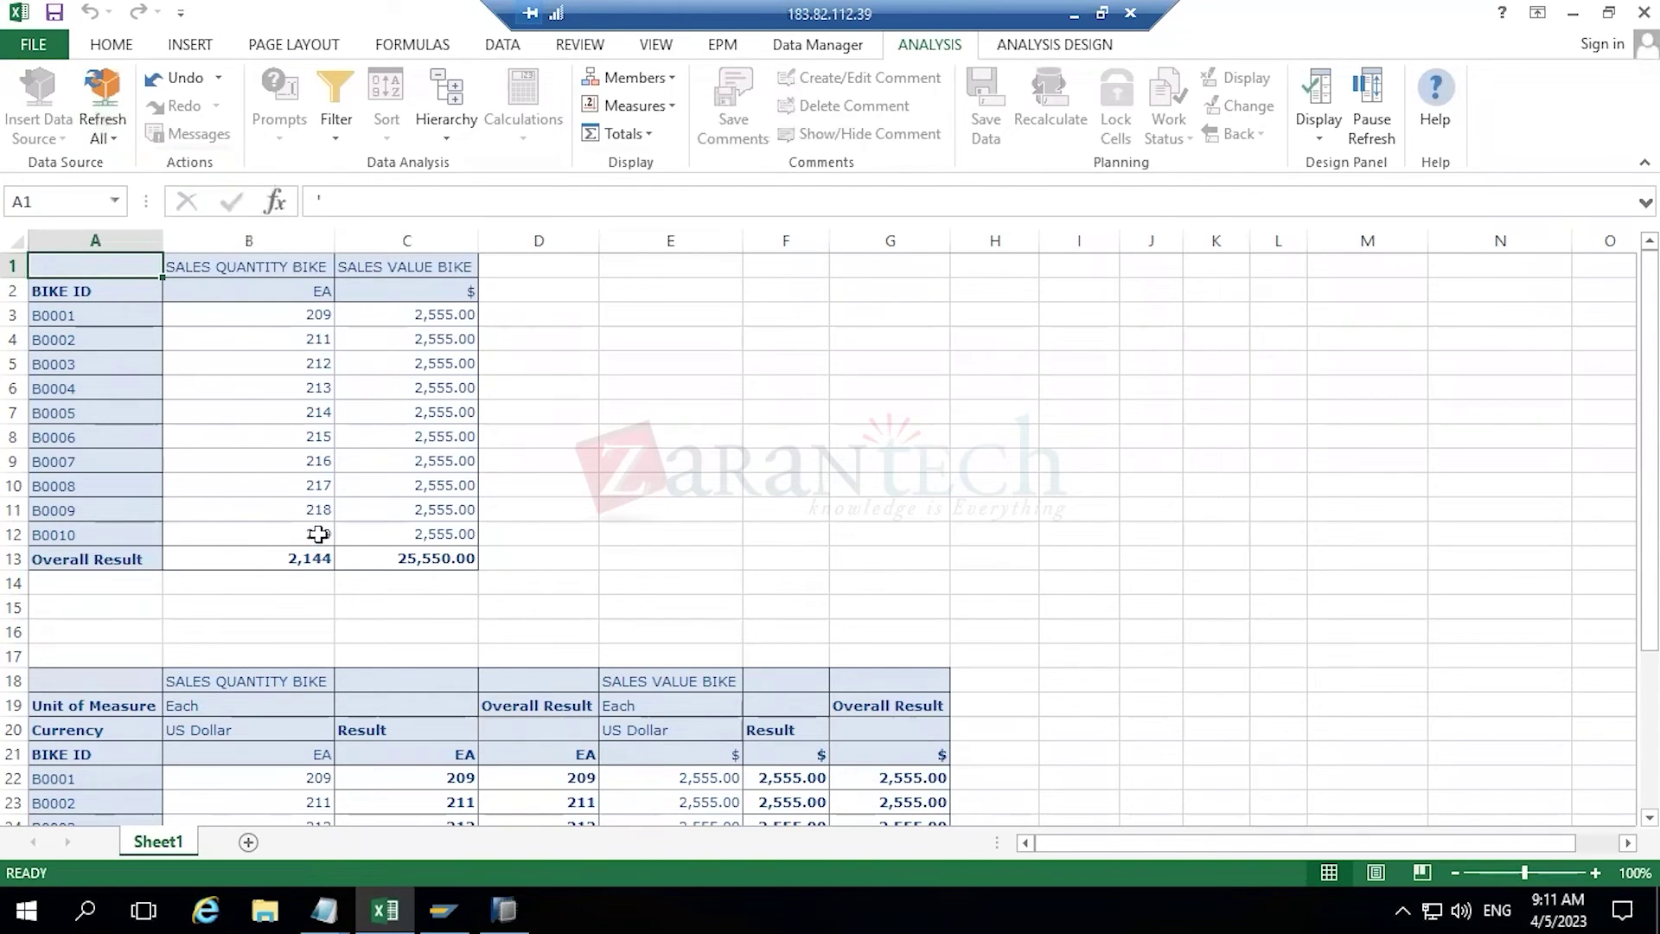
left_click(113, 137)
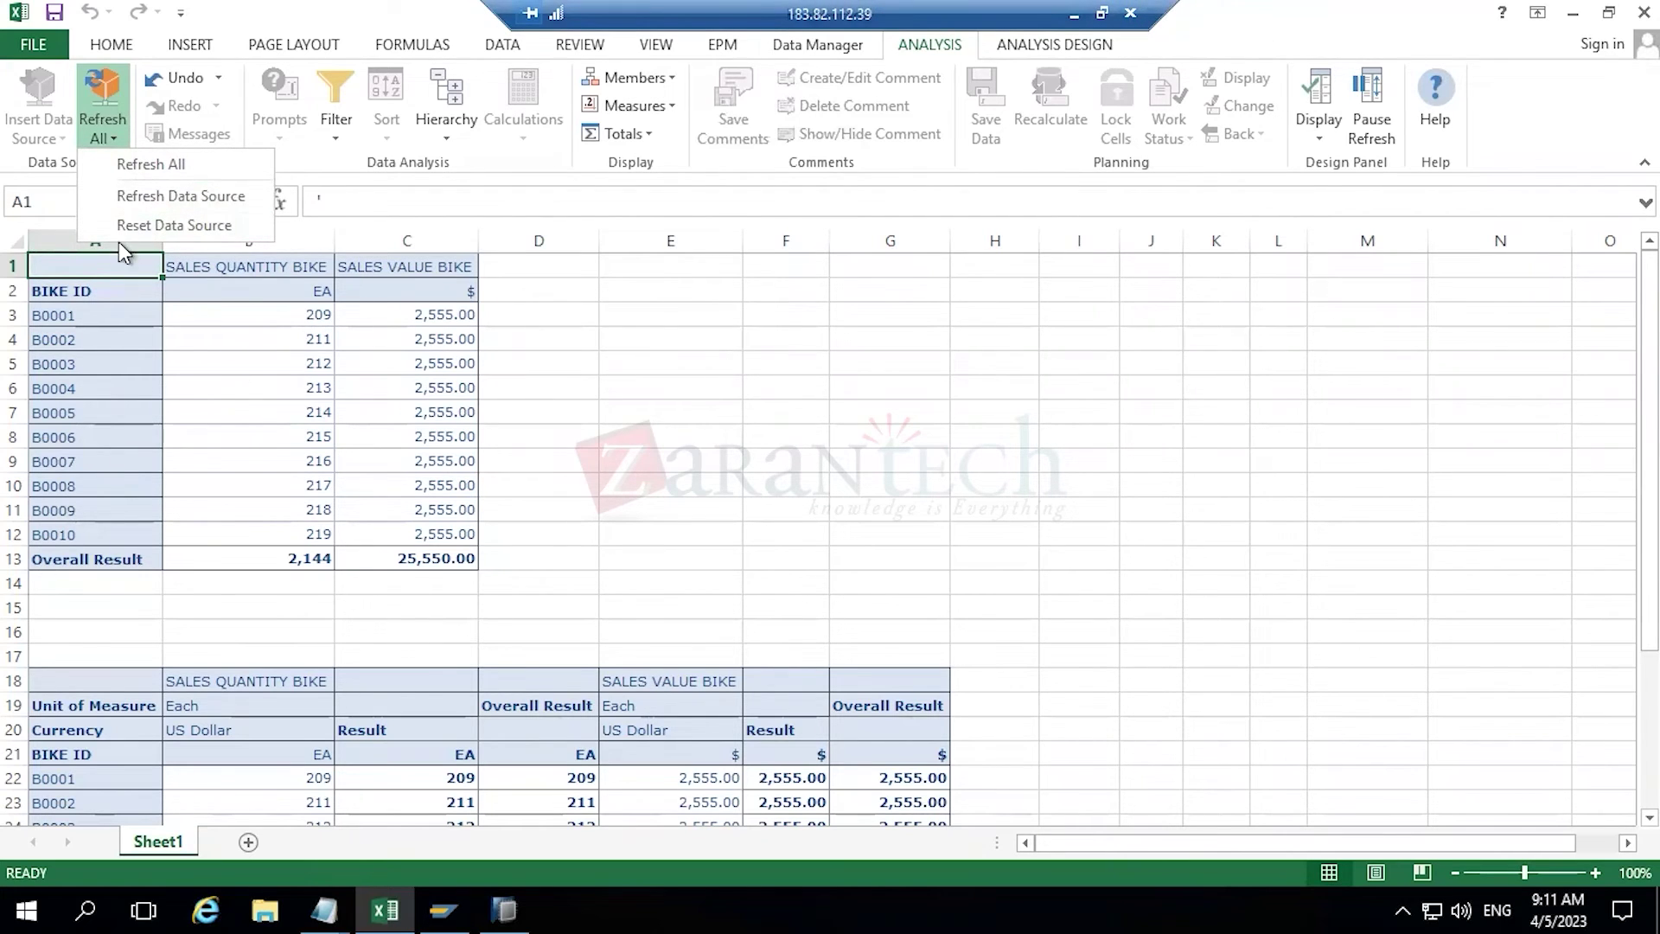
left_click(147, 224)
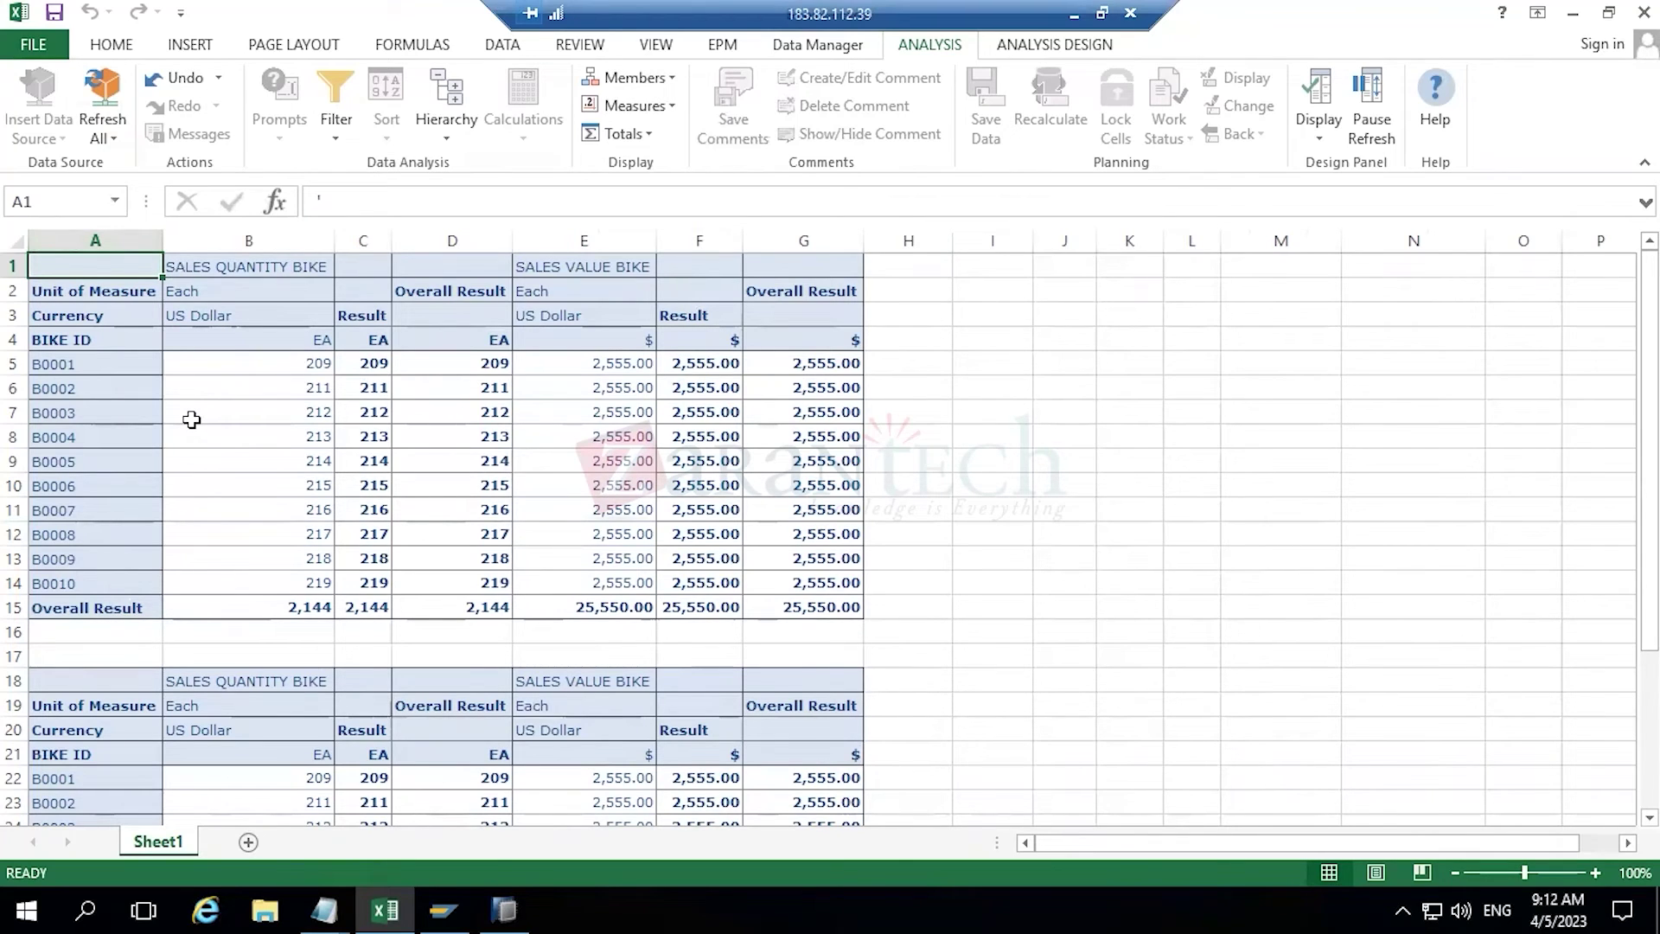
- Refresh all data sources, and refresh BIKE QUERY [DS_1] individually from the BIKE ID header in cell A4
left_click(103, 131)
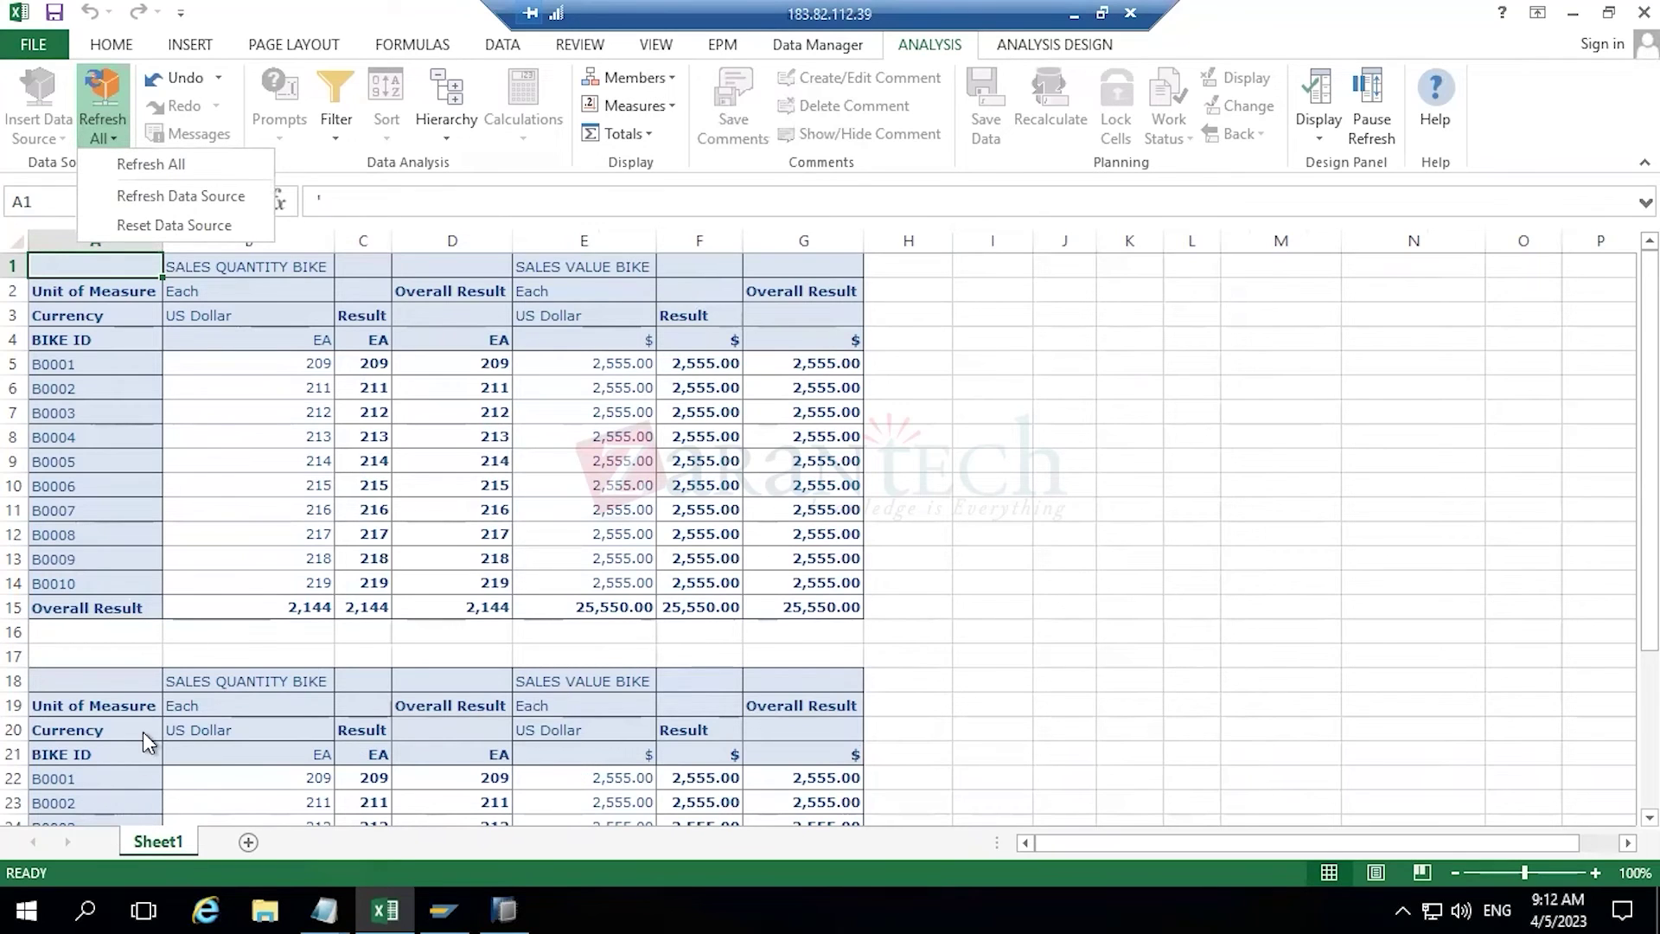
left_click(163, 160)
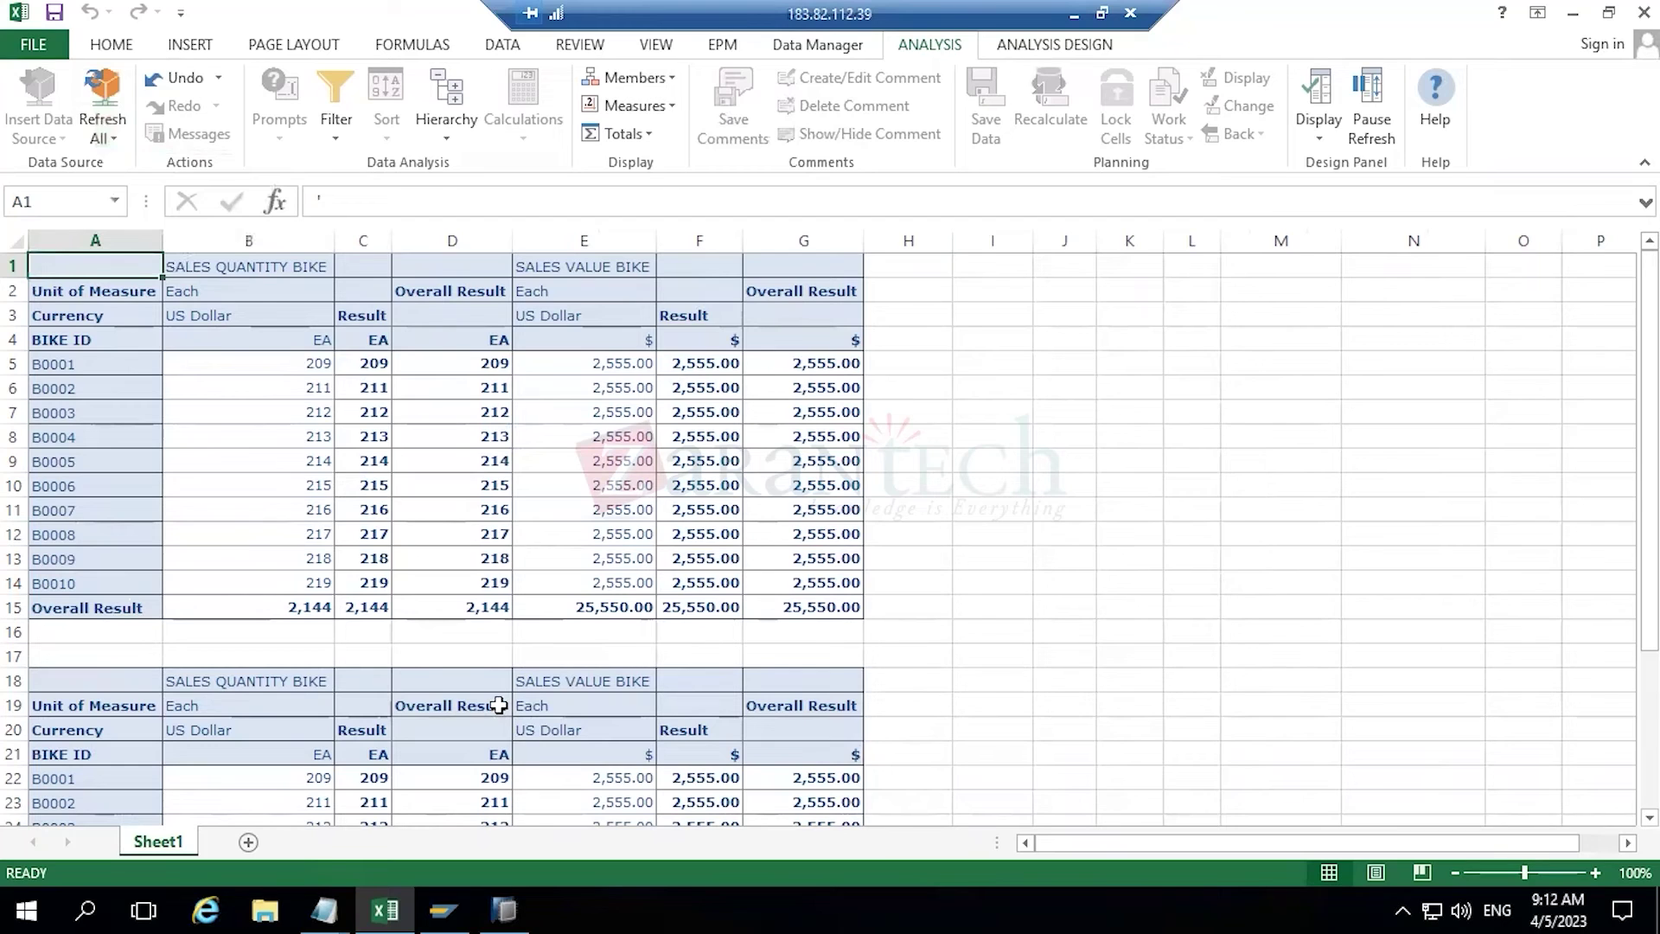
left_click(446, 291)
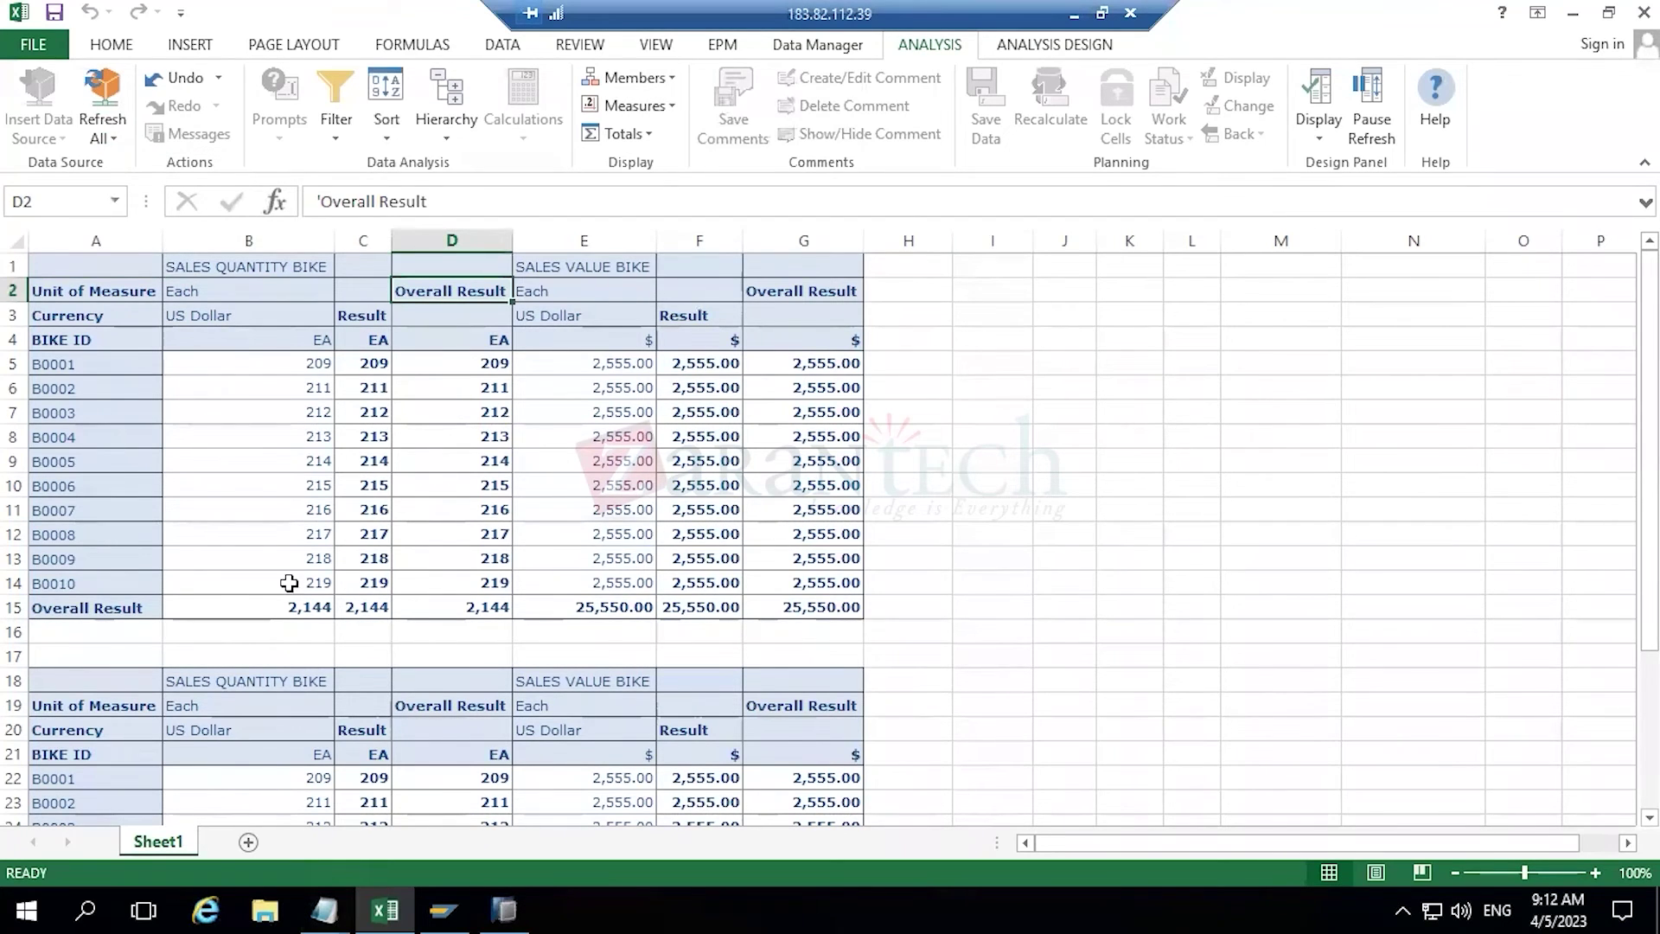
left_click(72, 275)
left_click(102, 137)
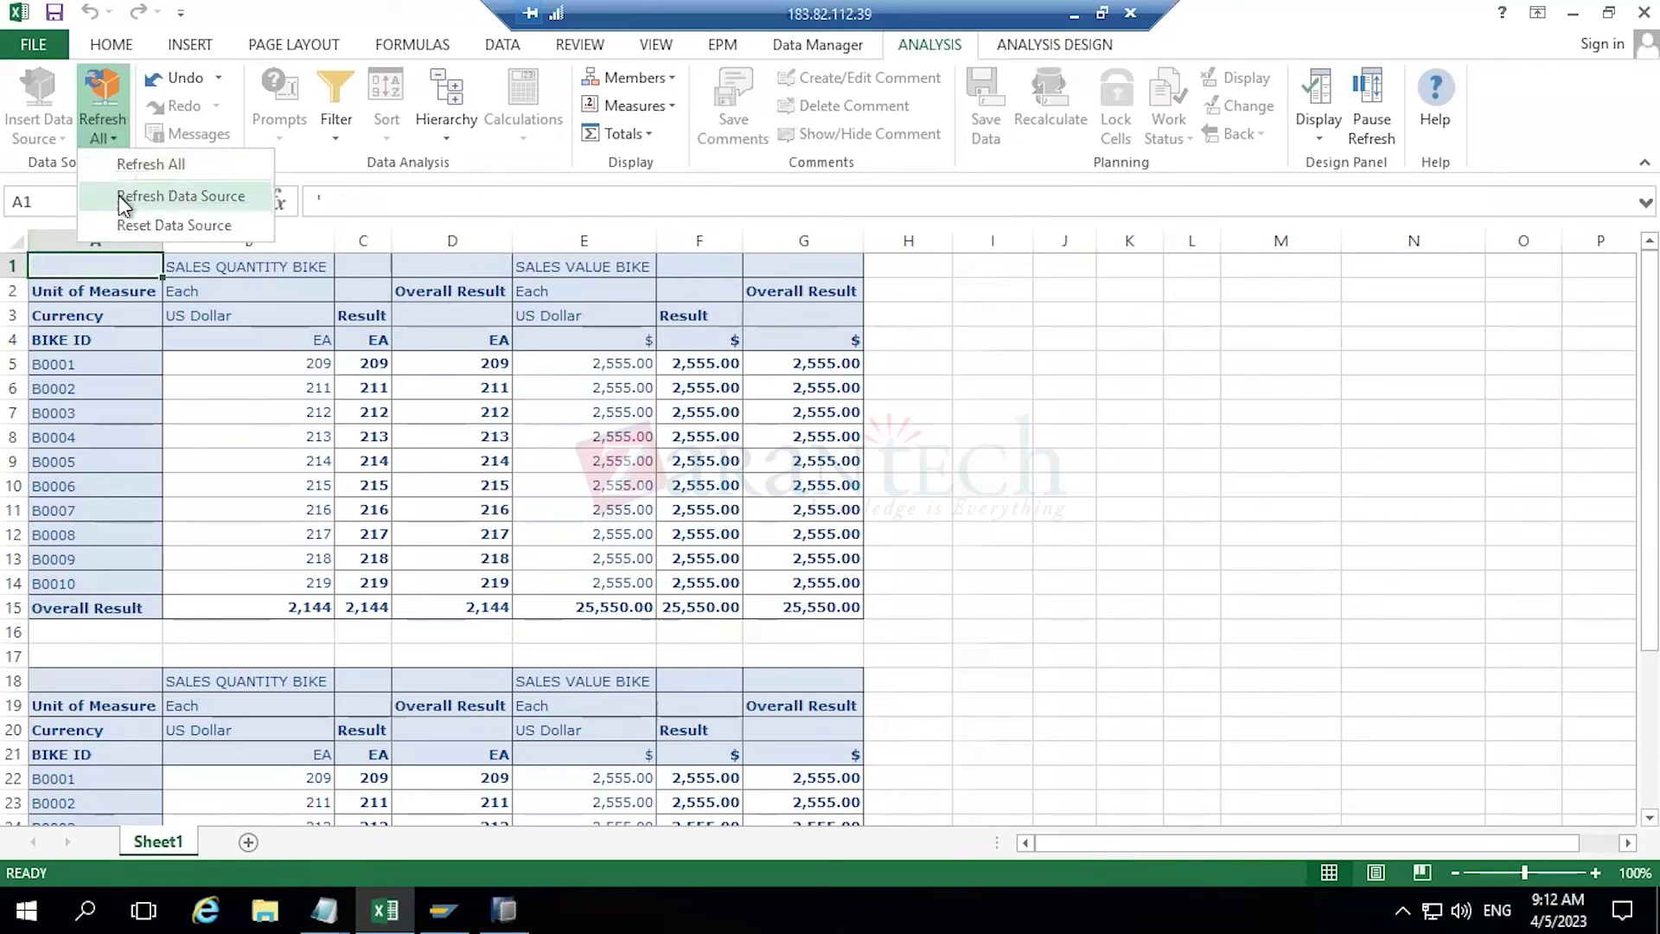
left_click(93, 435)
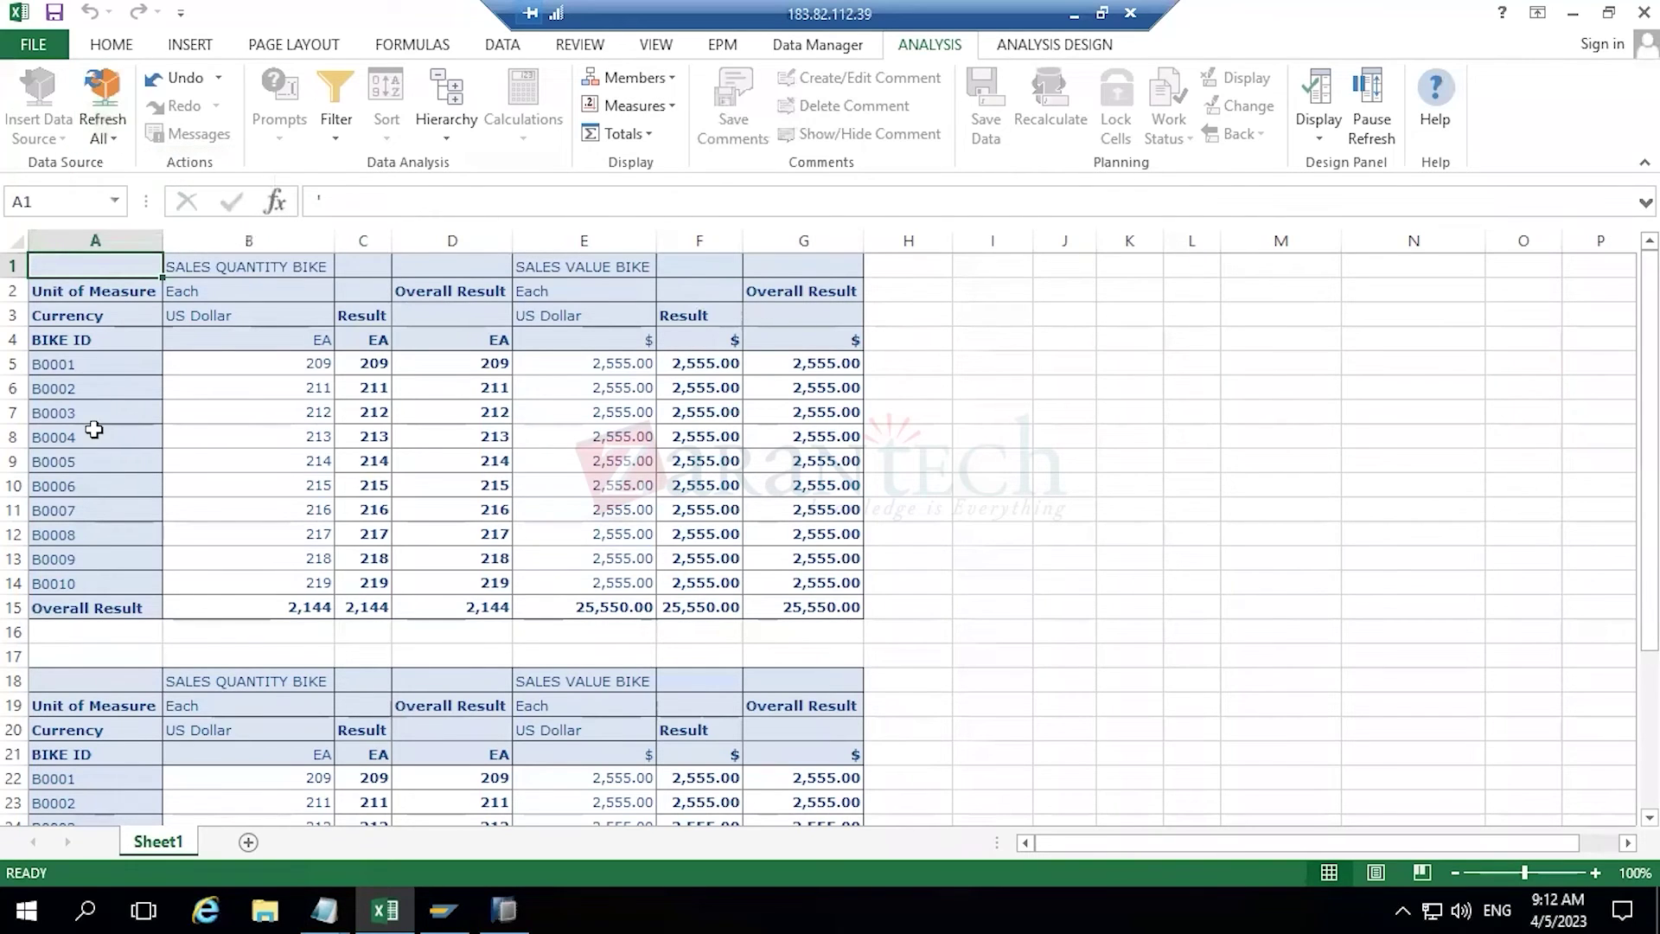
left_click(93, 435)
left_click(114, 338)
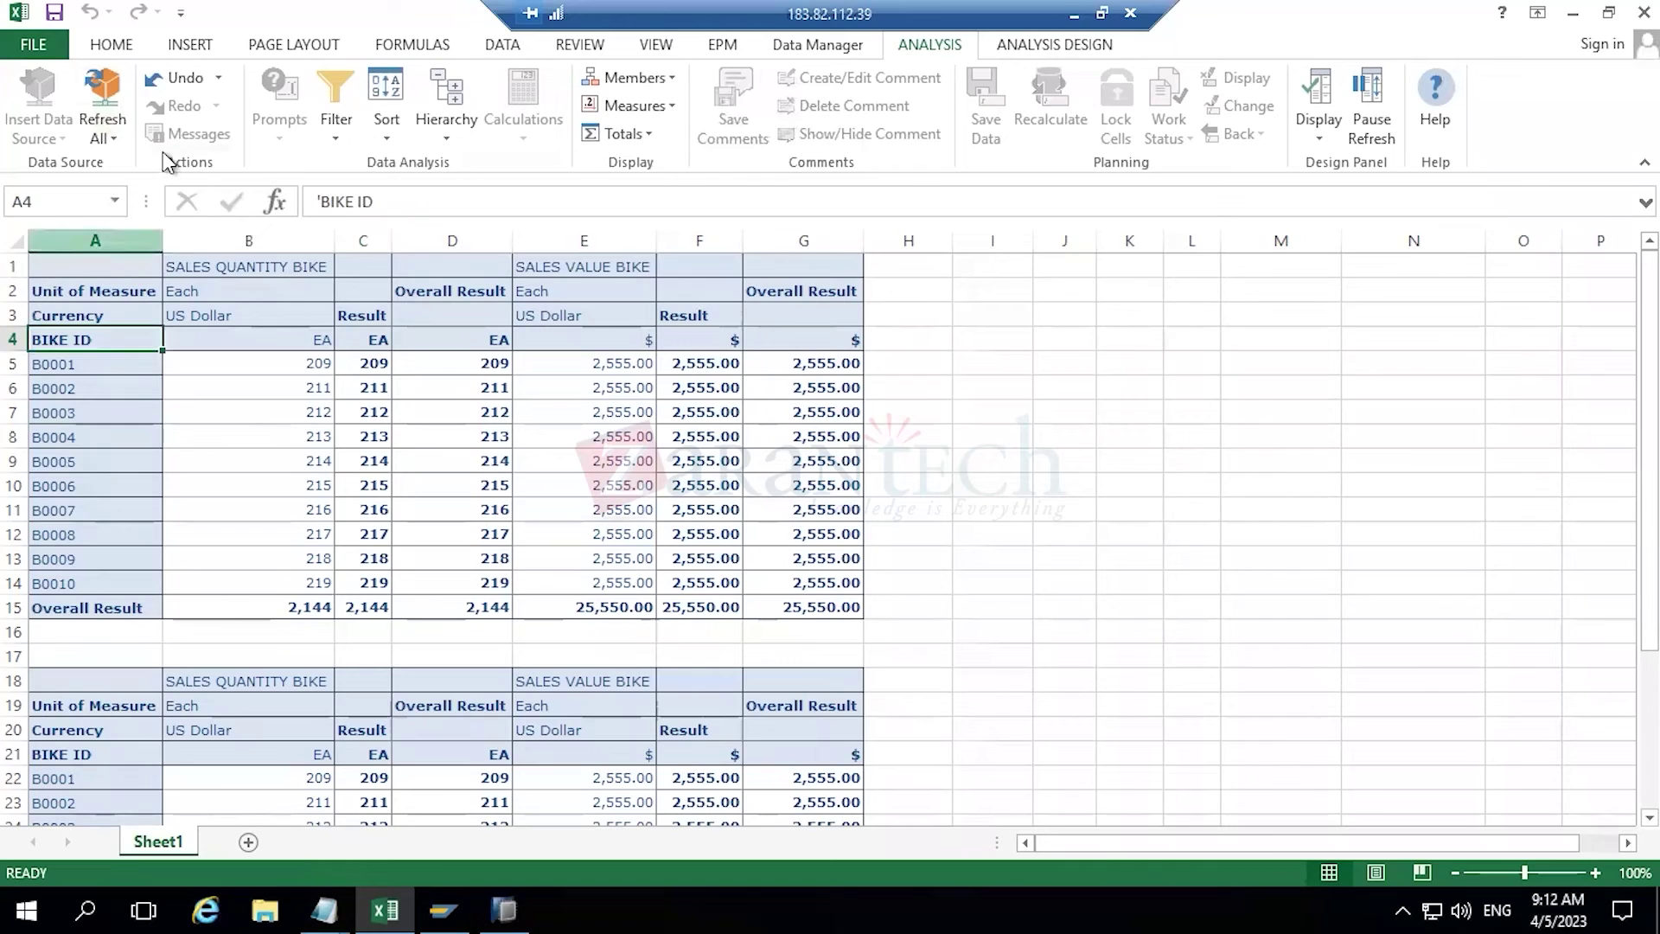
left_click(114, 143)
left_click(143, 200)
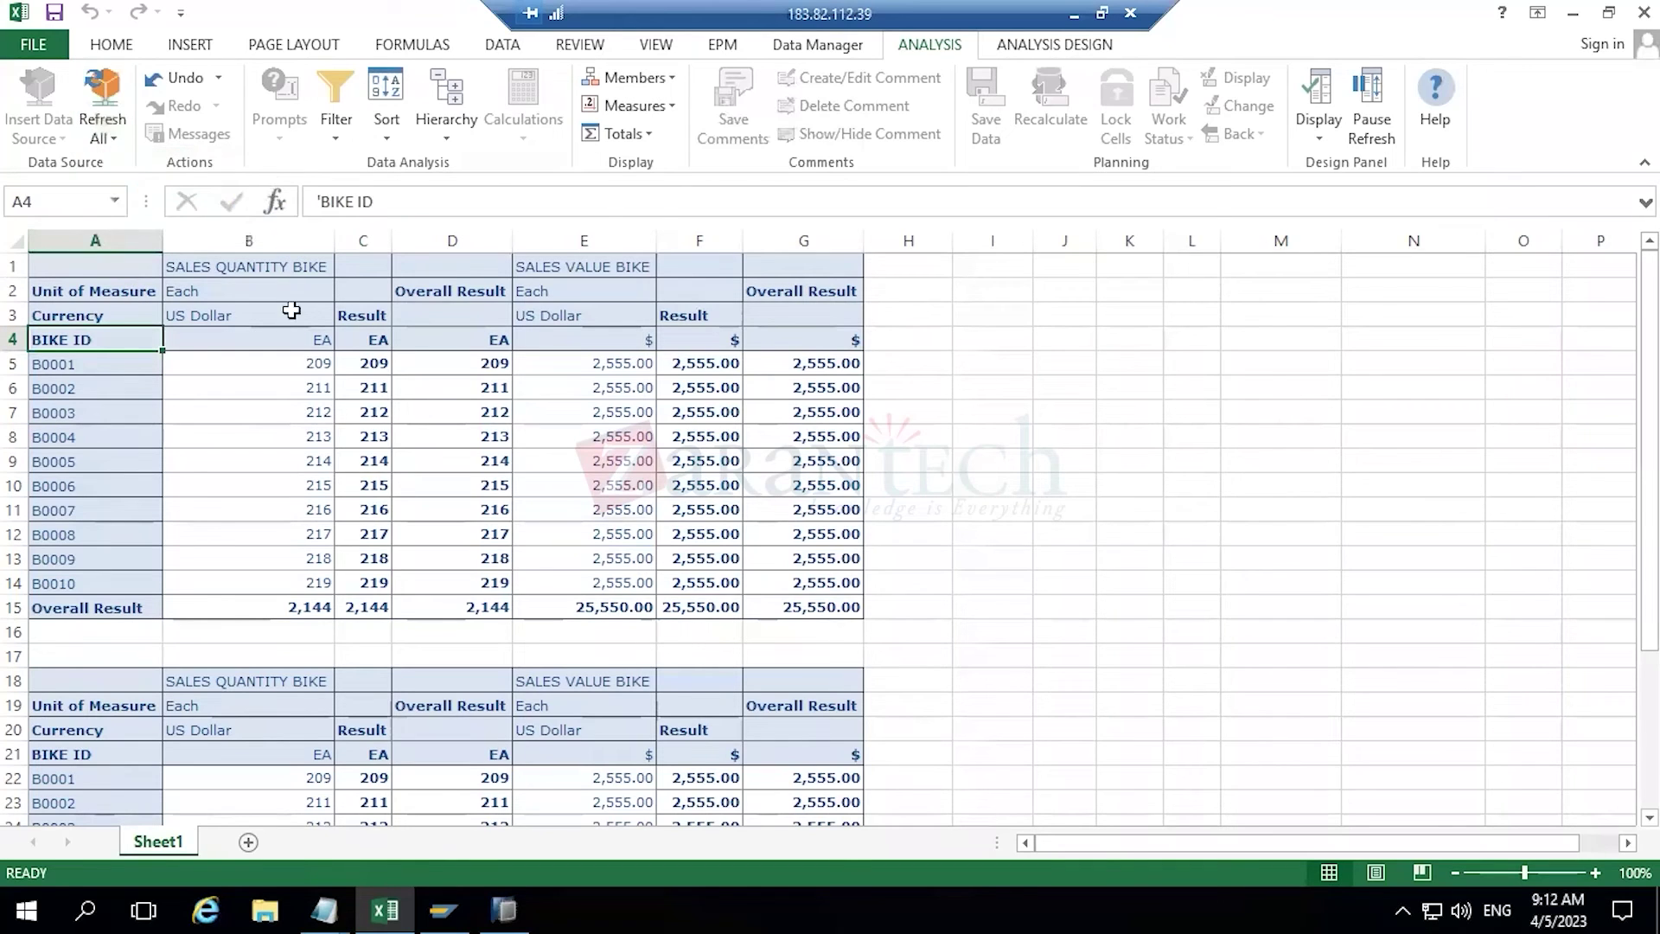
- Review the data source refresh options and show the file-level Analysis options, such as Open Data Source and Save Workbook
left_click(116, 138)
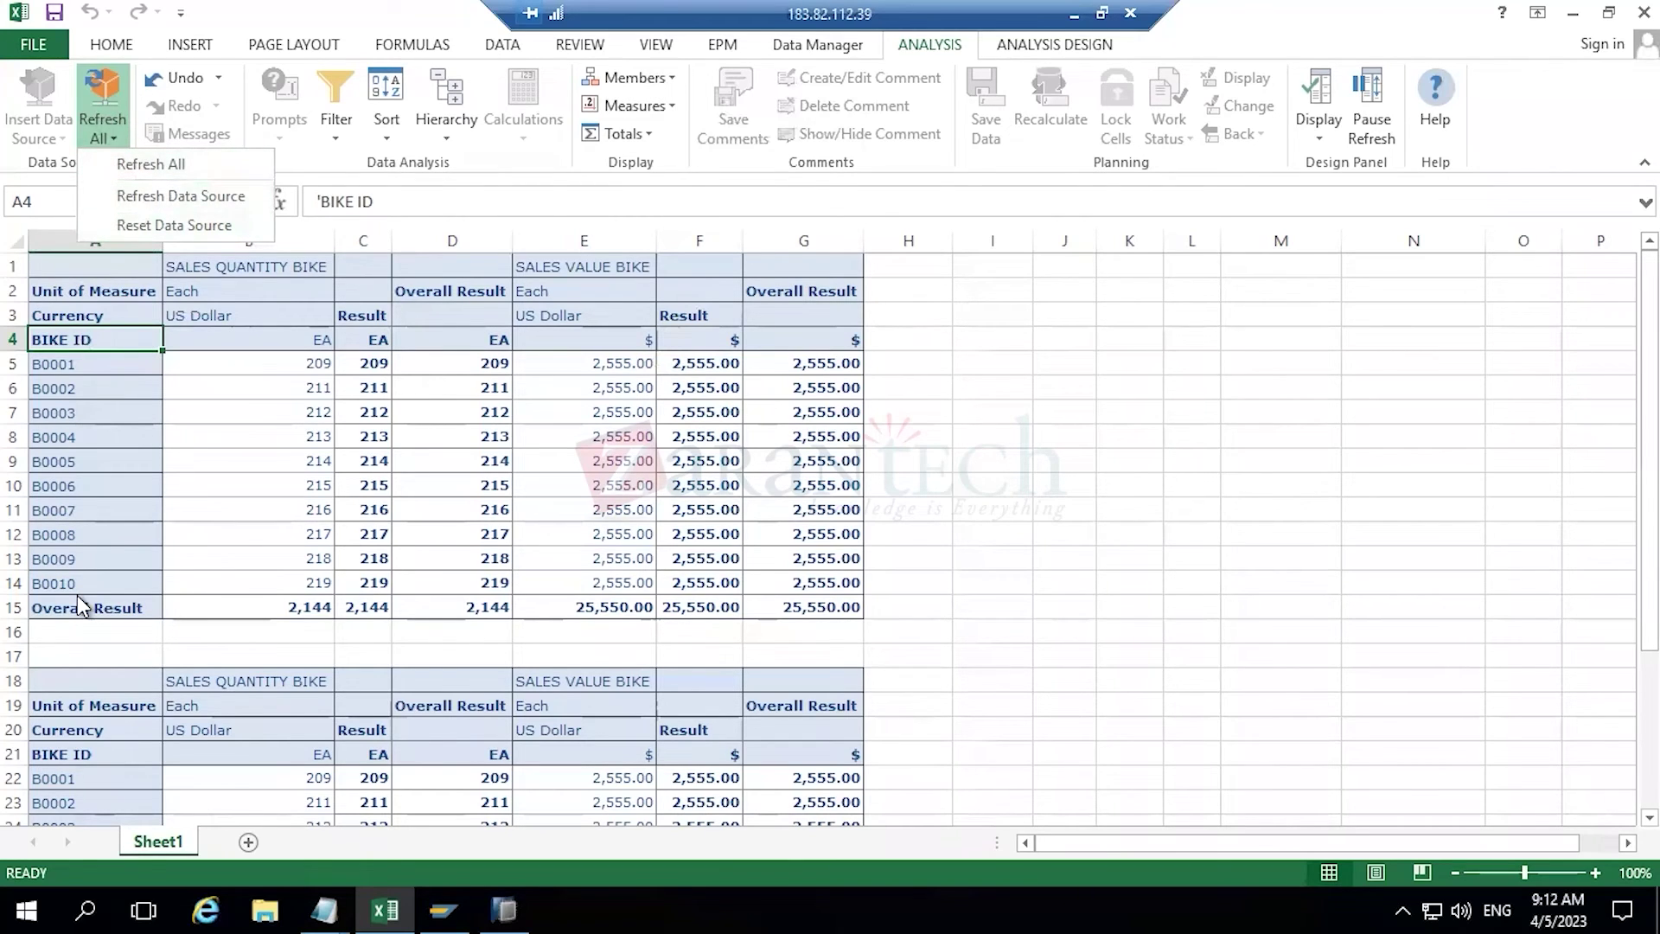
left_click(275, 499)
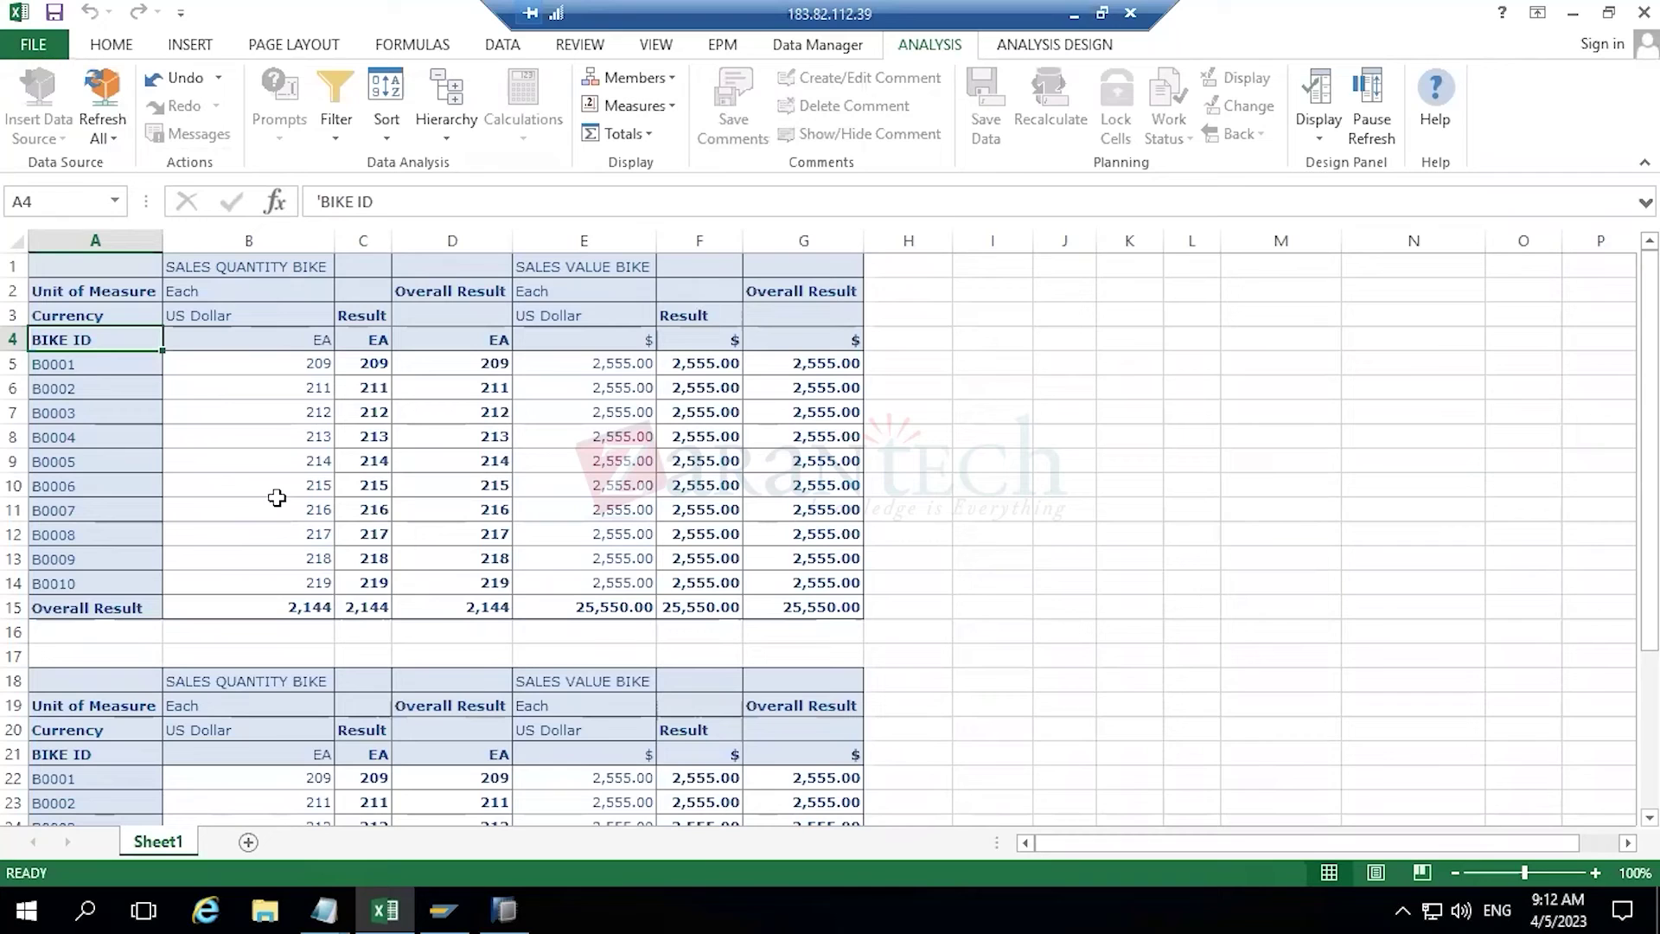
left_click(26, 50)
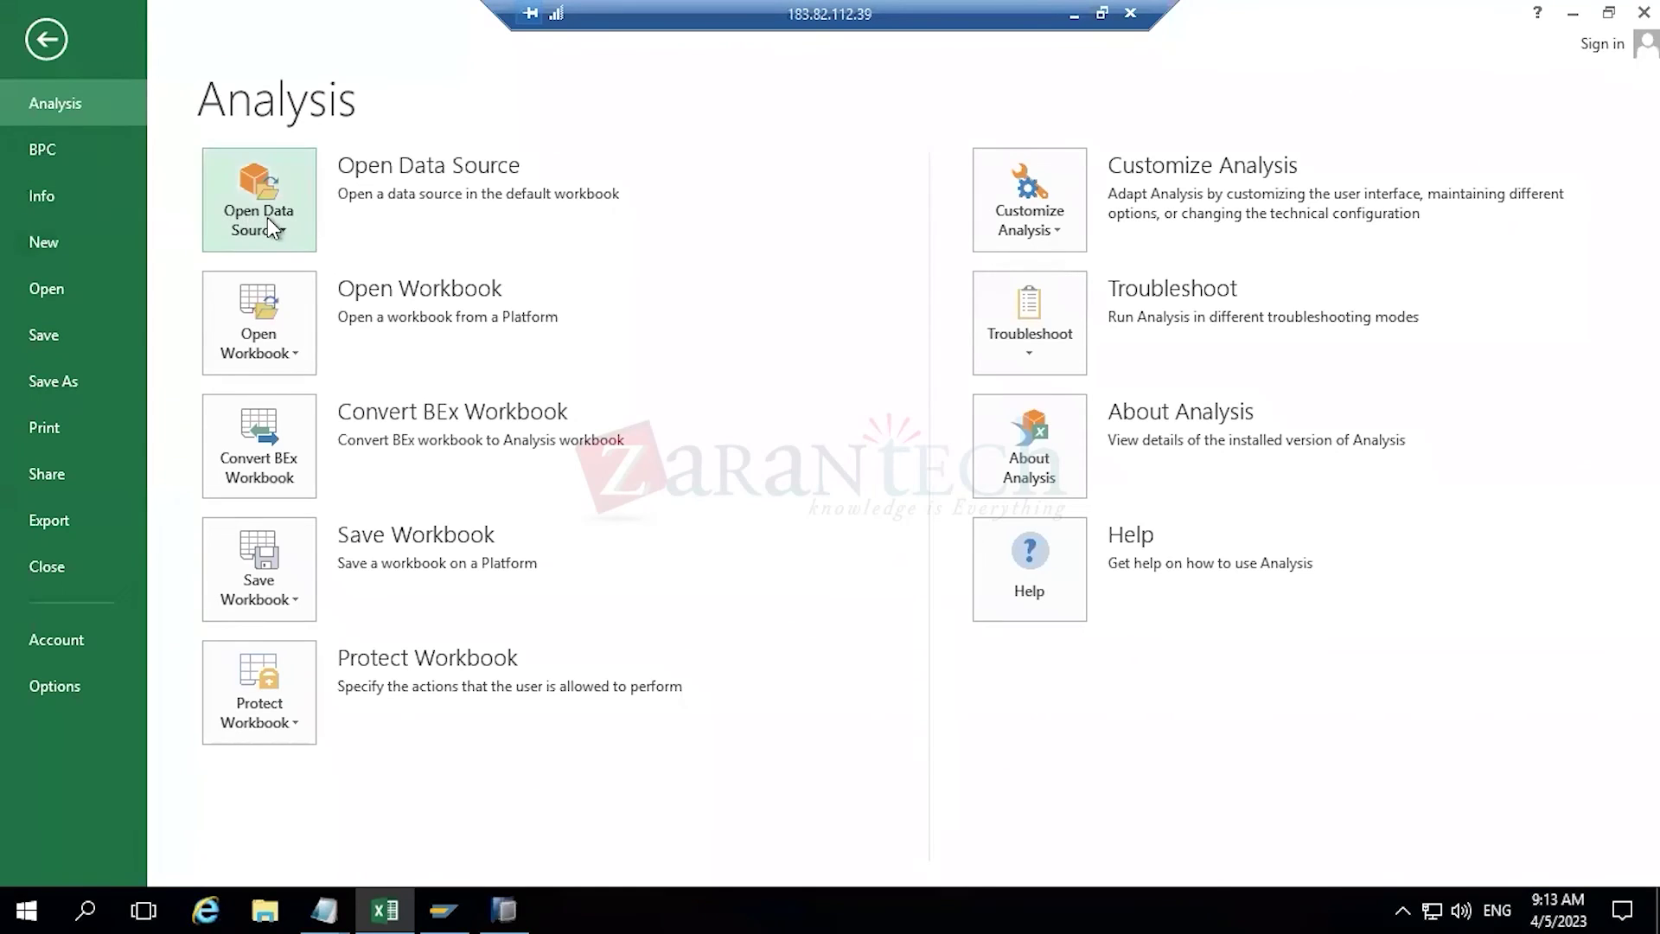
- Show the Select Data Source dialog from the file-level Analysis options and cancel it without inserting a data source
left_click(270, 222)
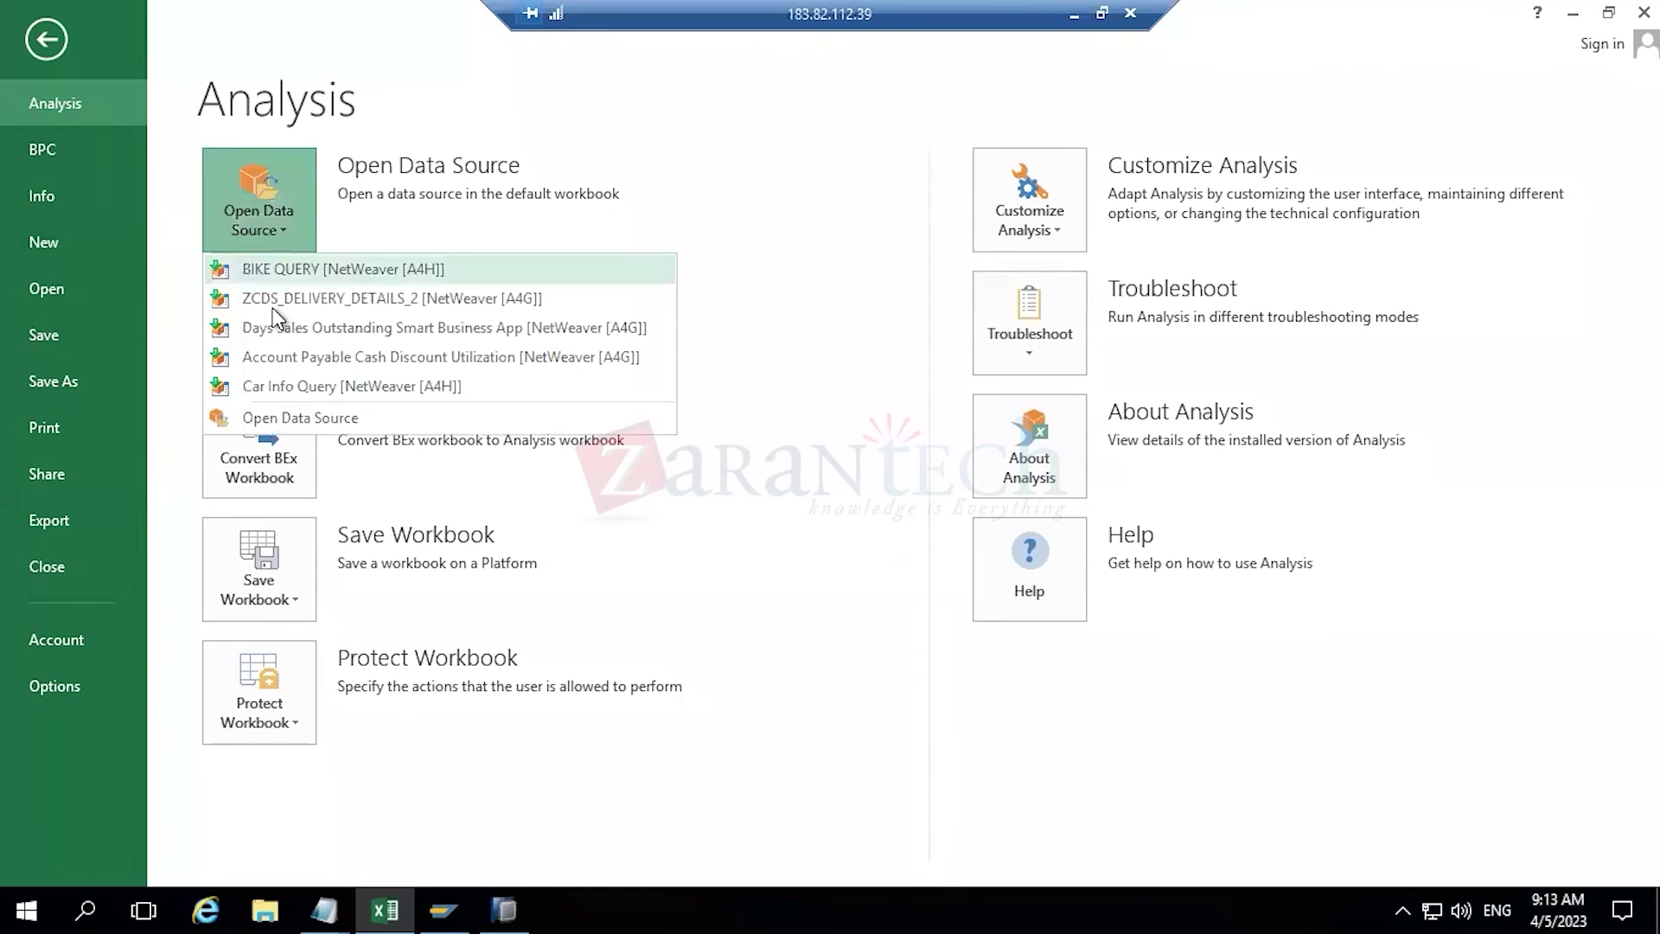
left_click(262, 421)
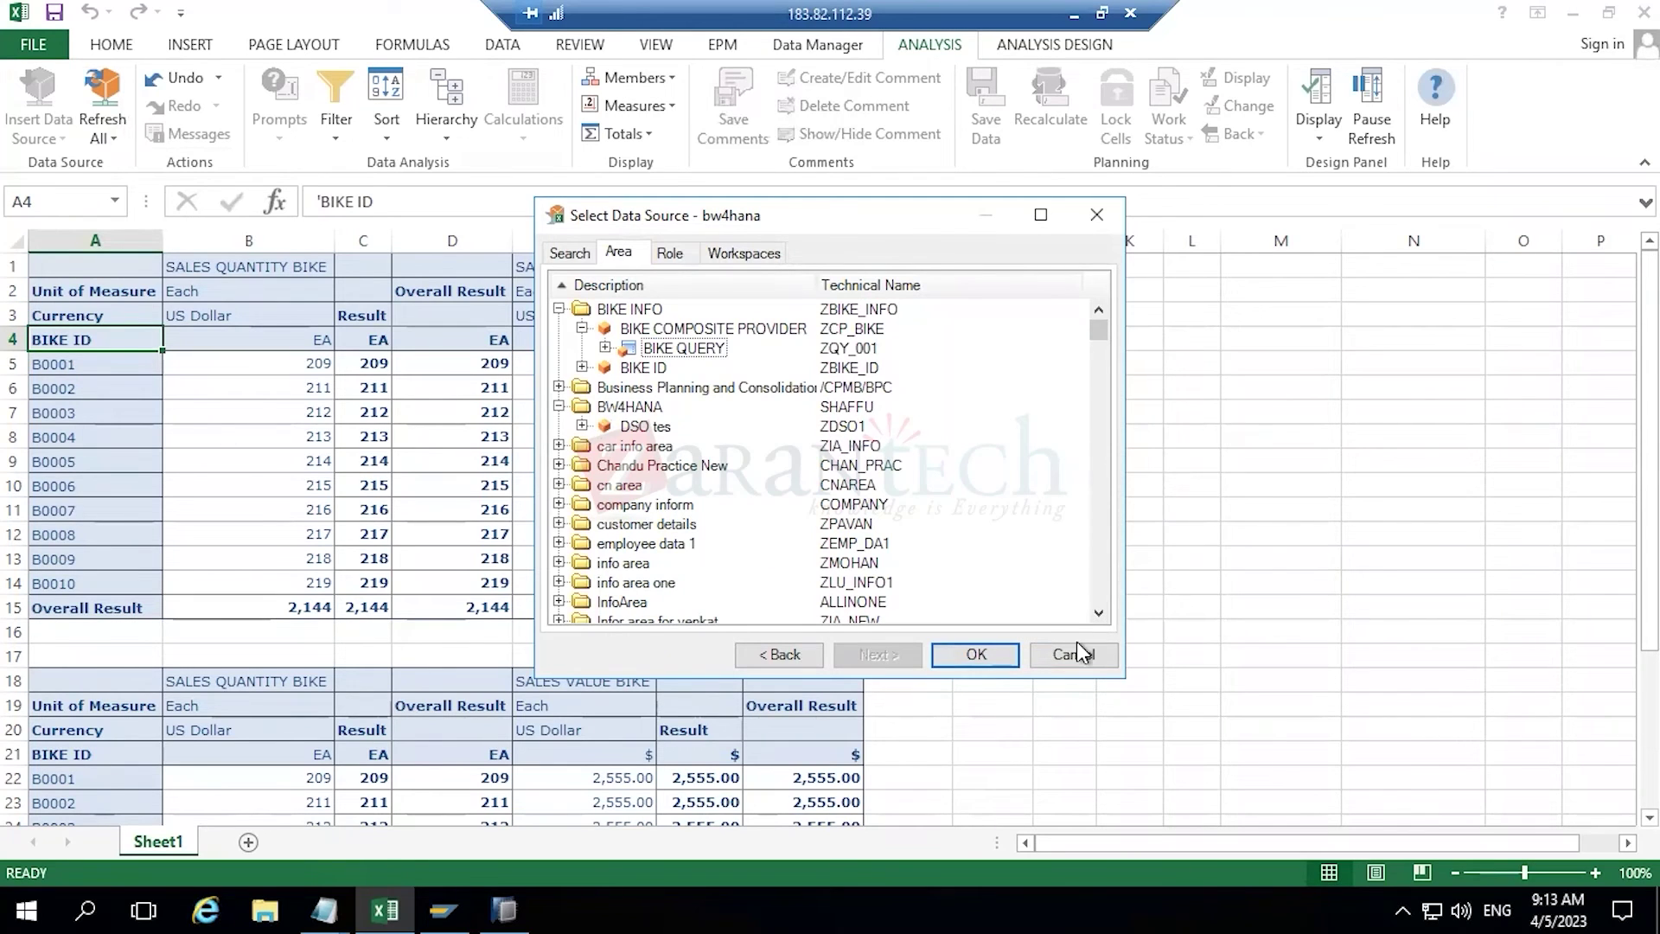
left_click(1076, 648)
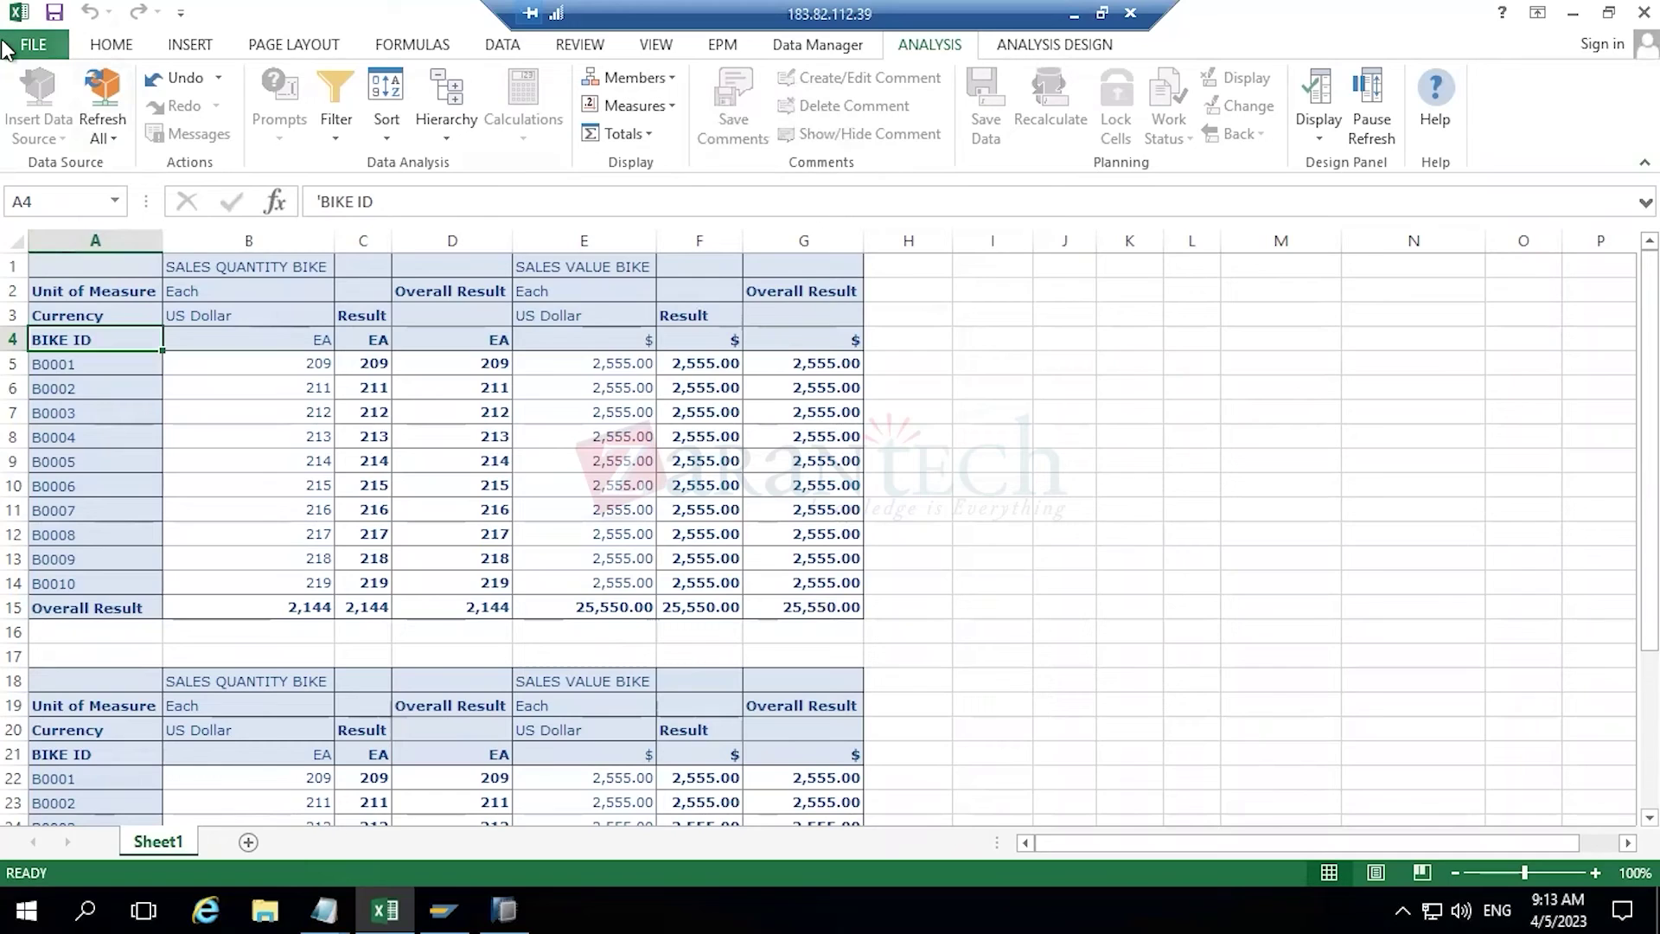
- View the About Analysis version details and the installed plug-ins, including Analysis and Business Planning and Consolidation
left_click(33, 44)
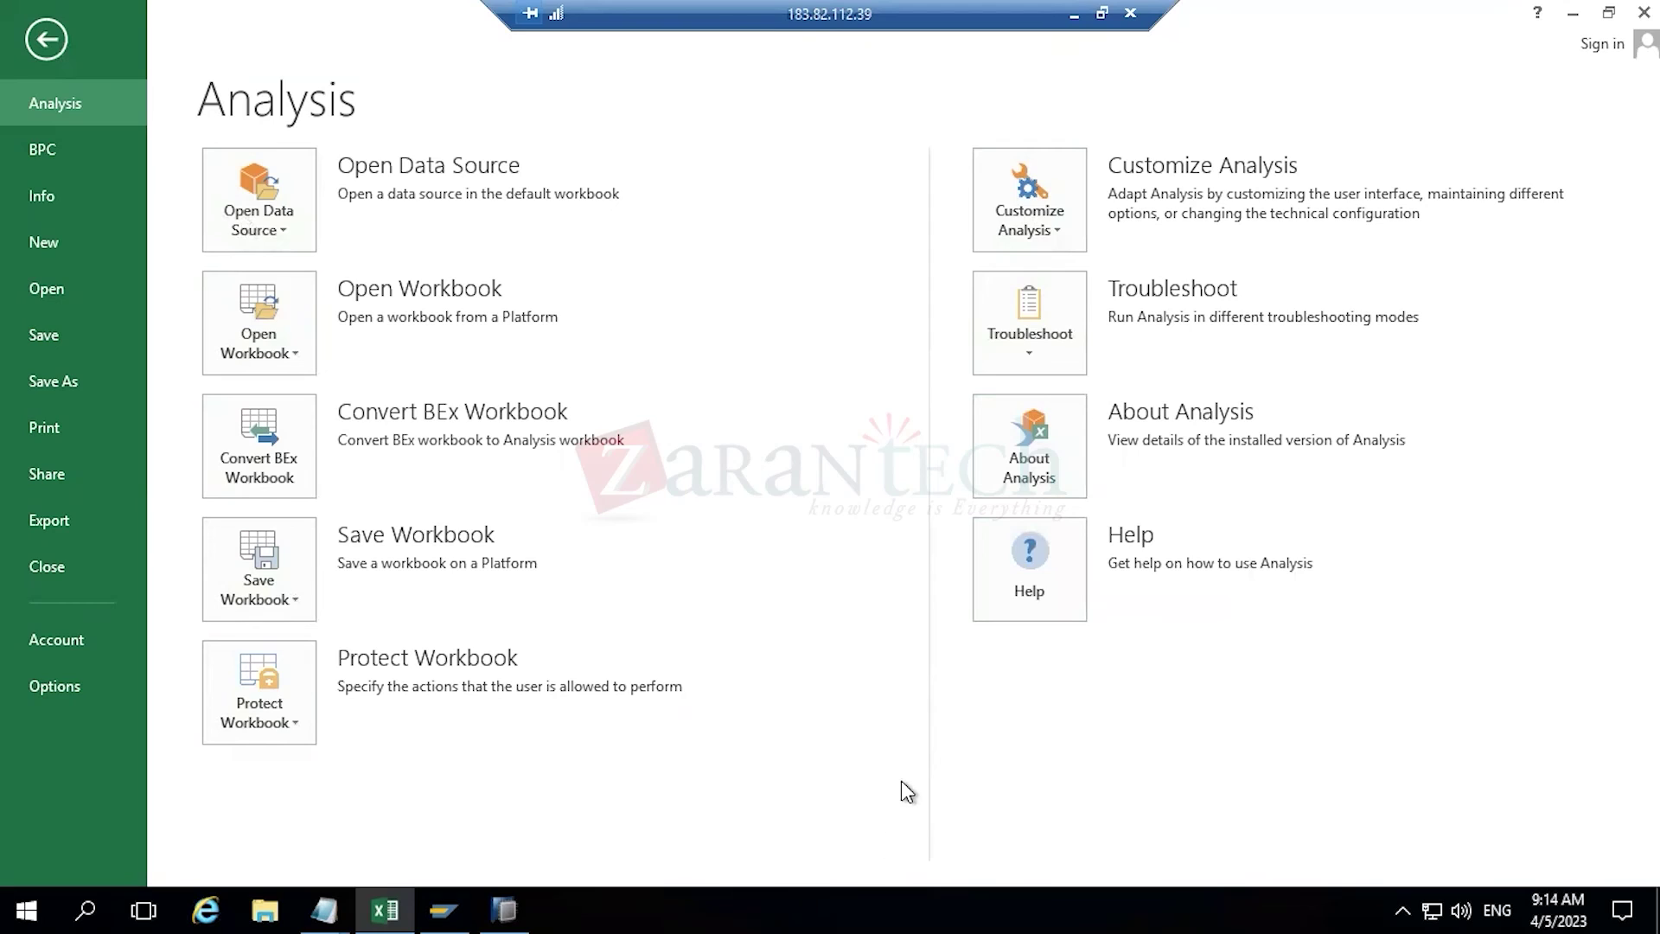
left_click(1028, 476)
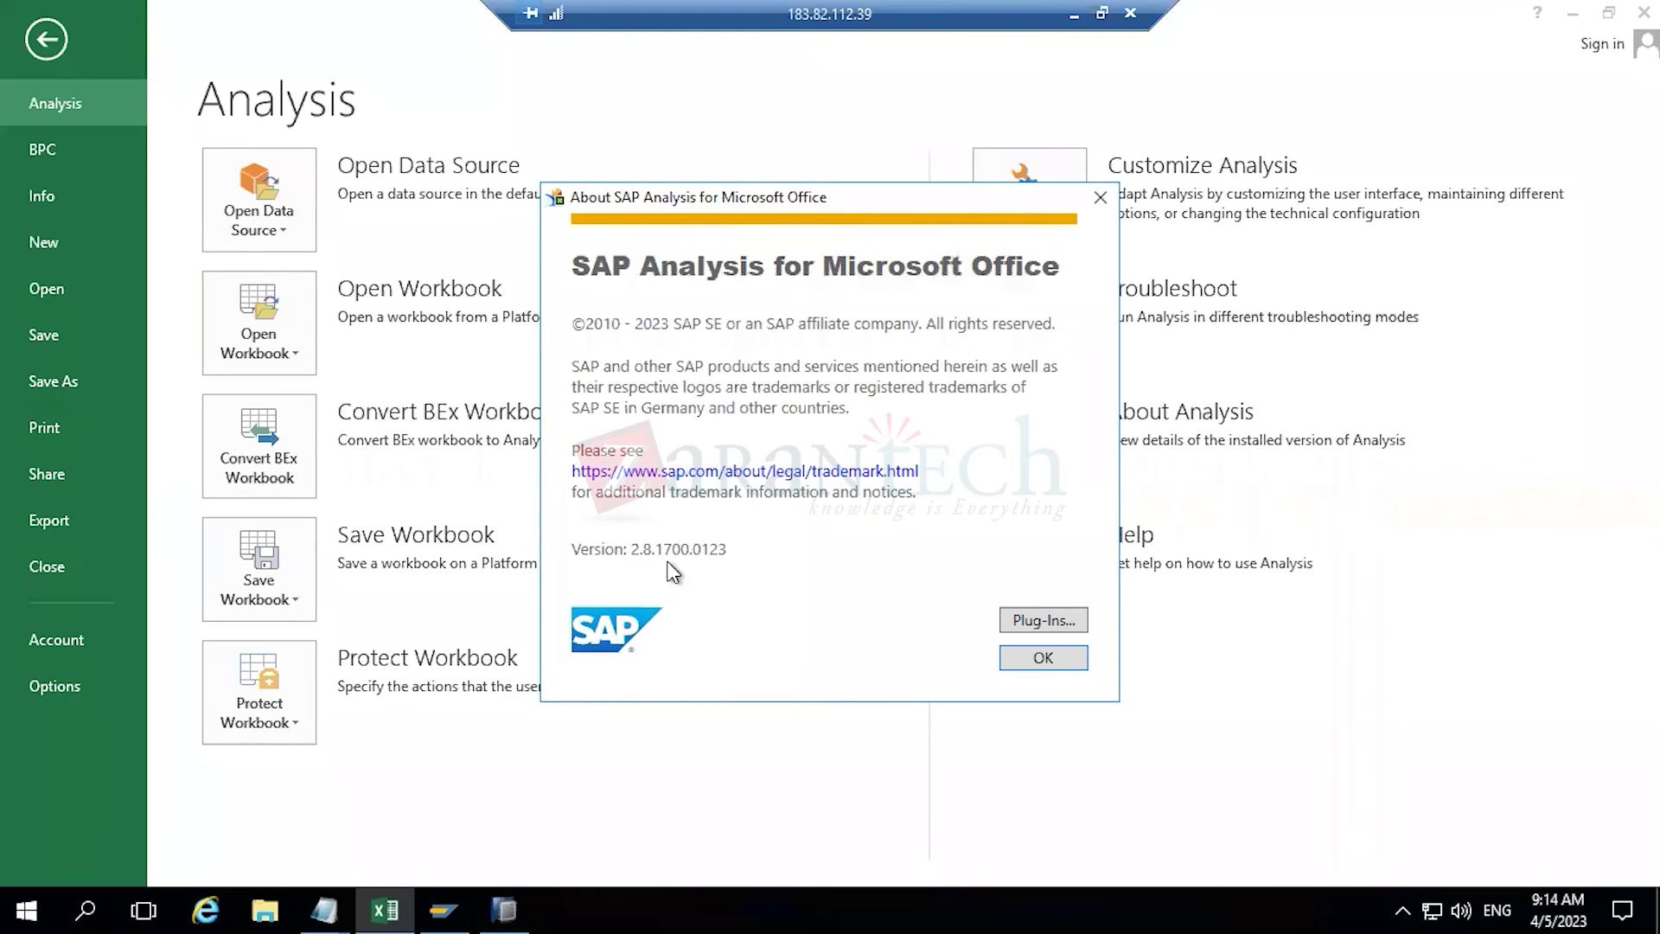
left_click(1065, 627)
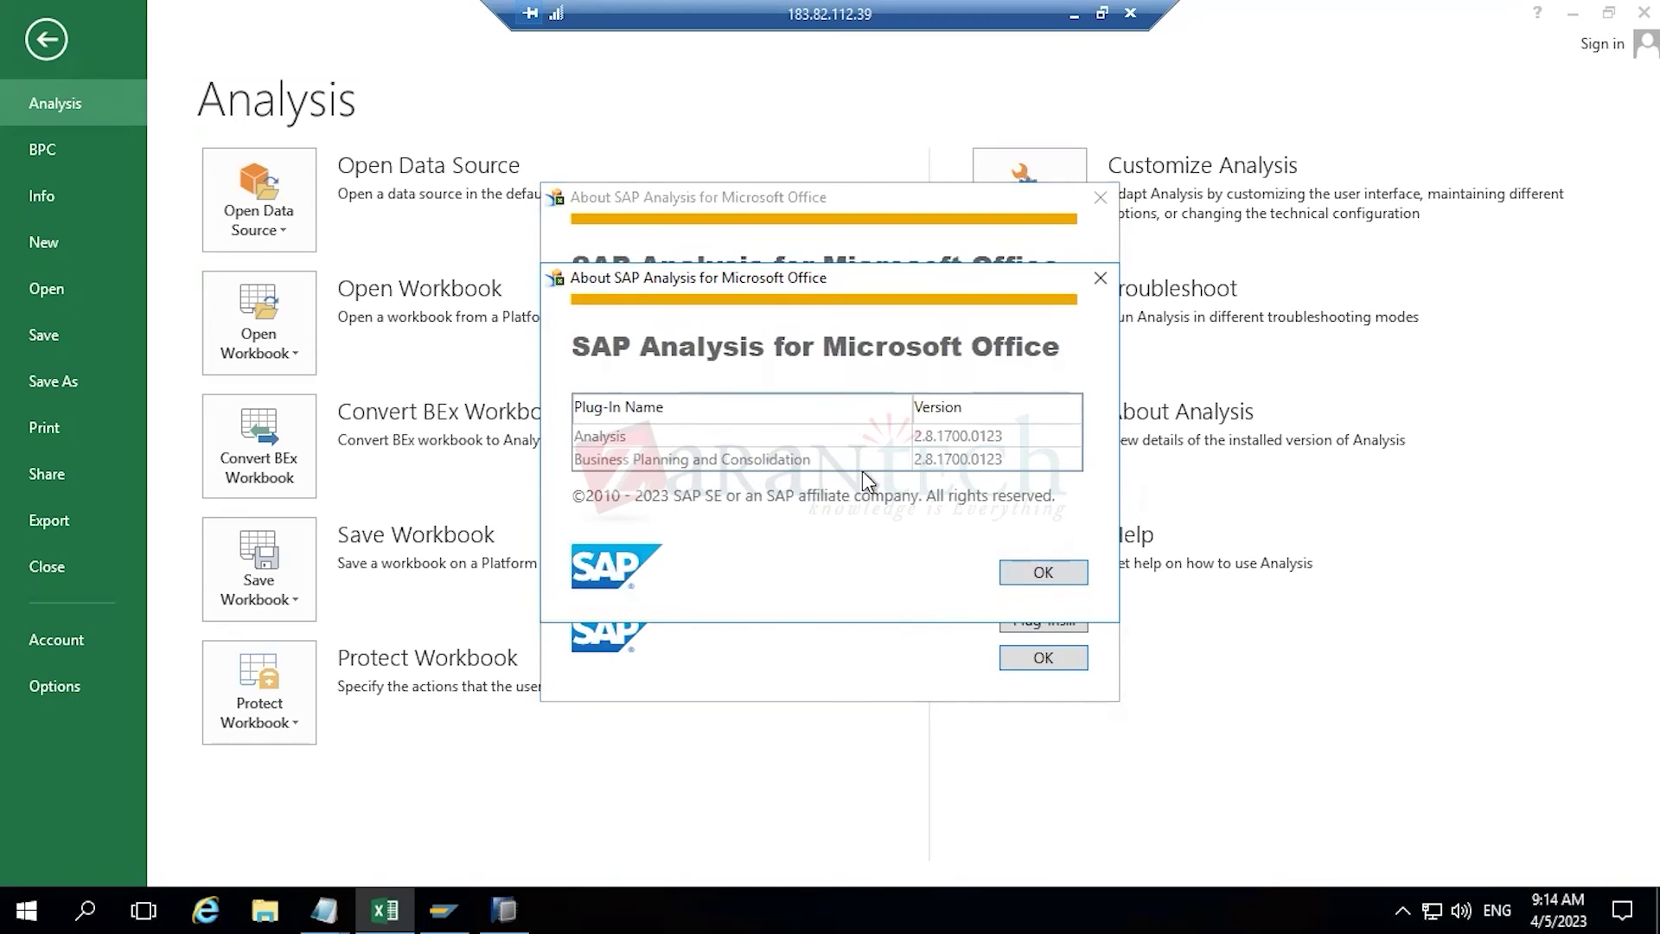
left_click(630, 436)
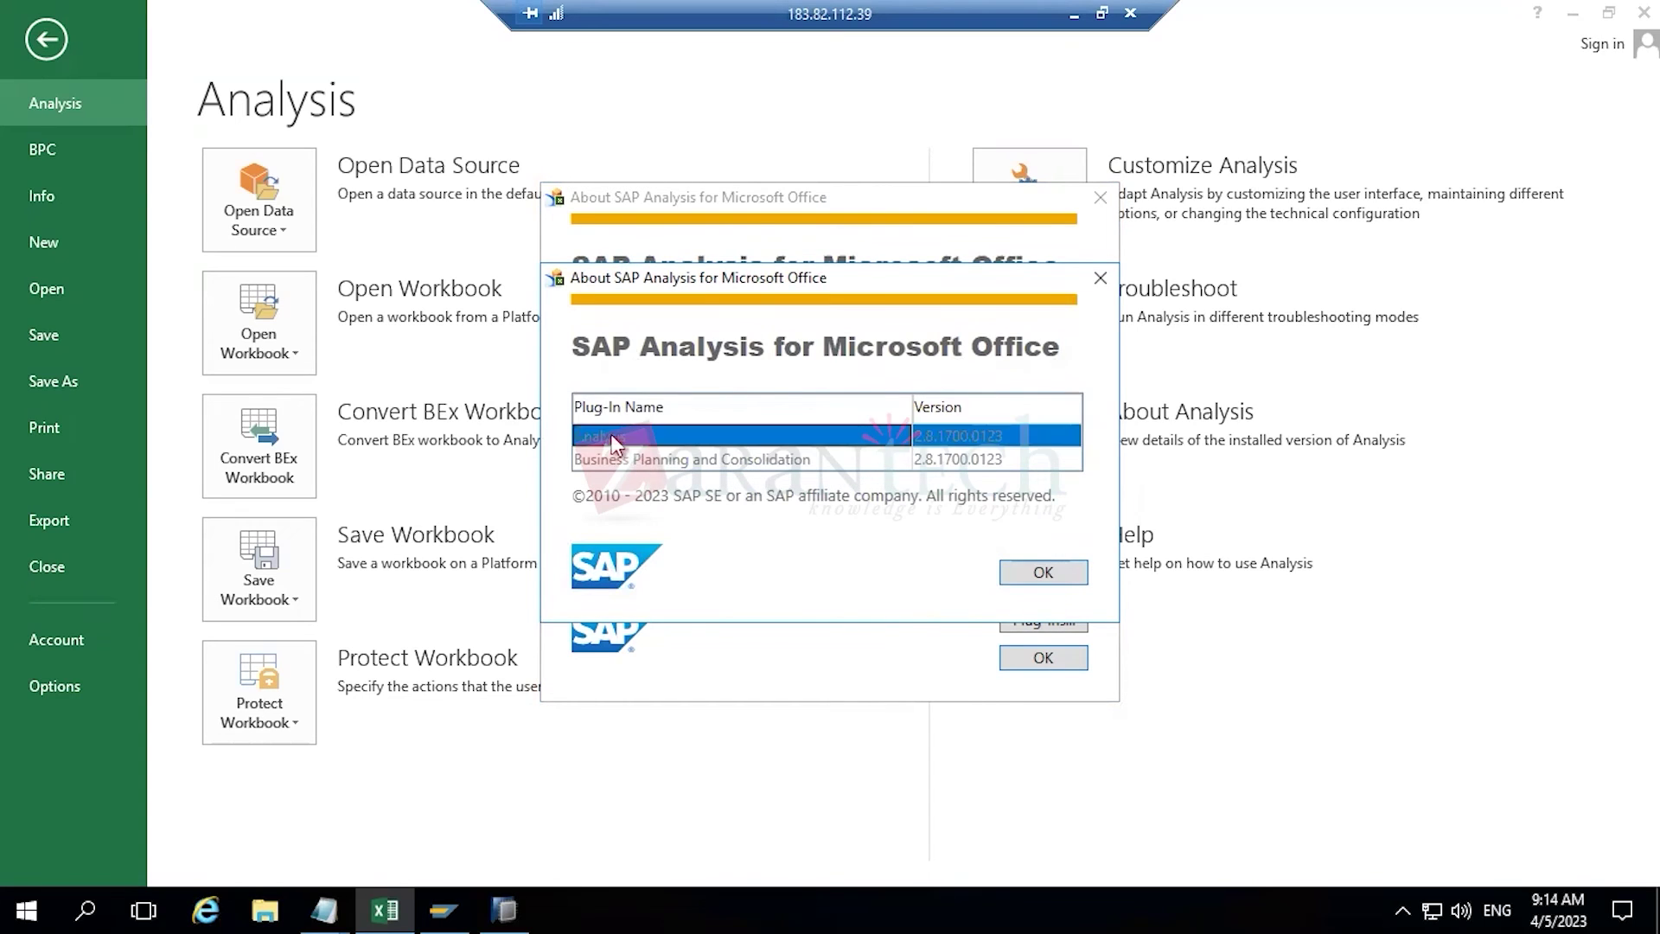
left_click(632, 456)
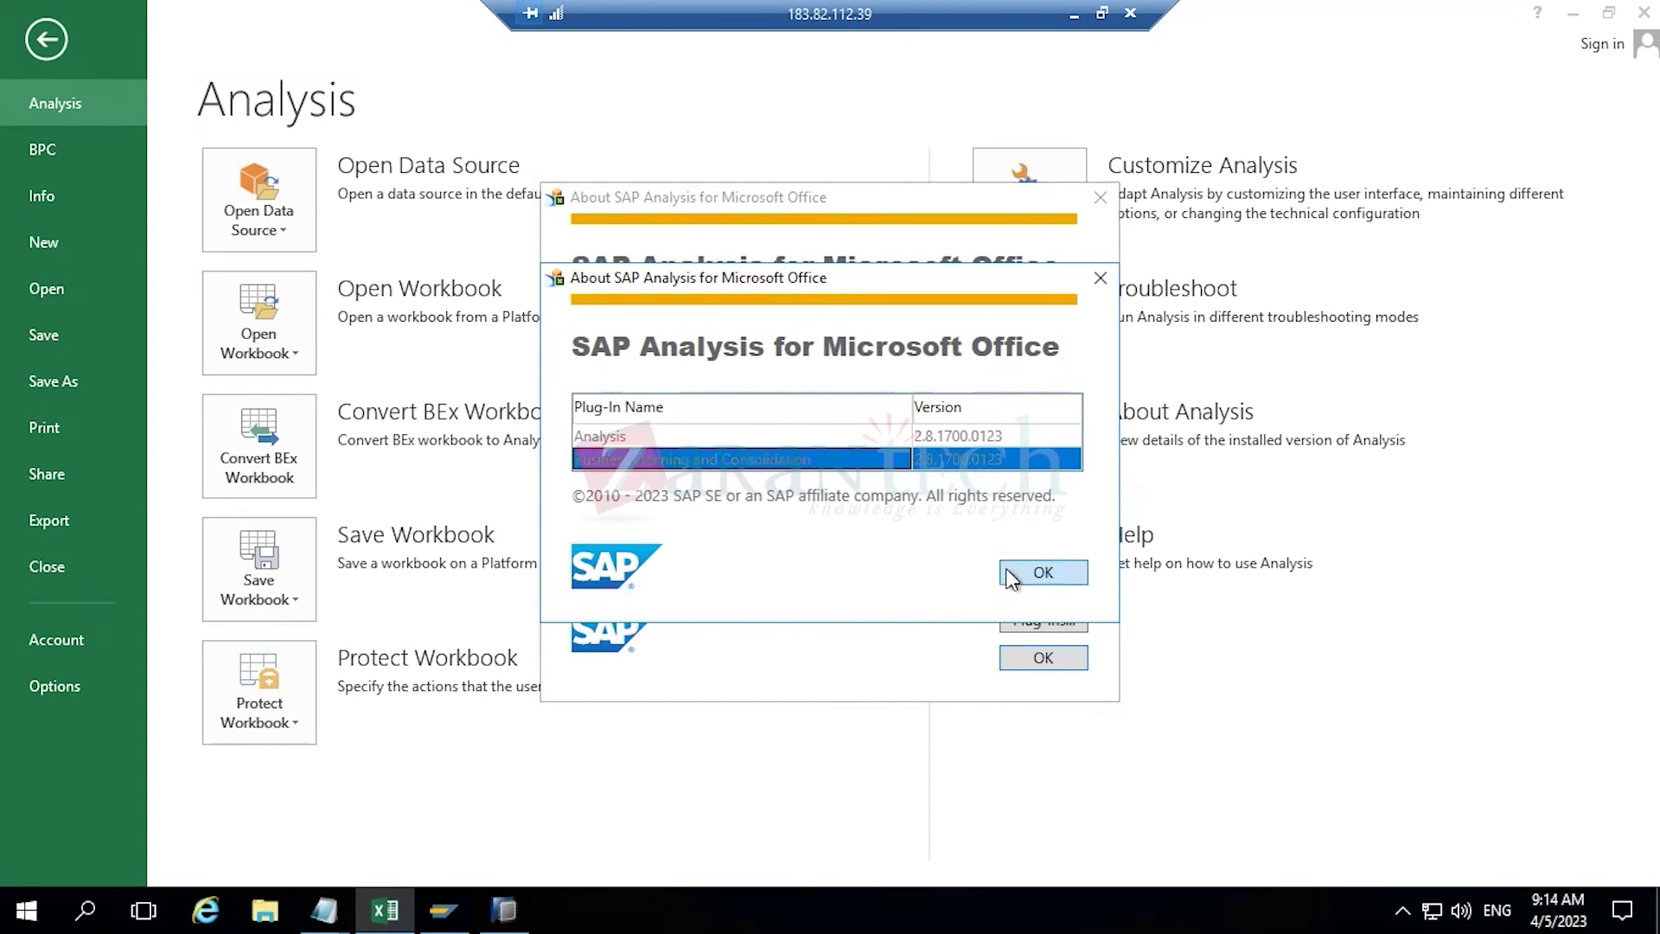
left_click(1037, 574)
left_click(1055, 670)
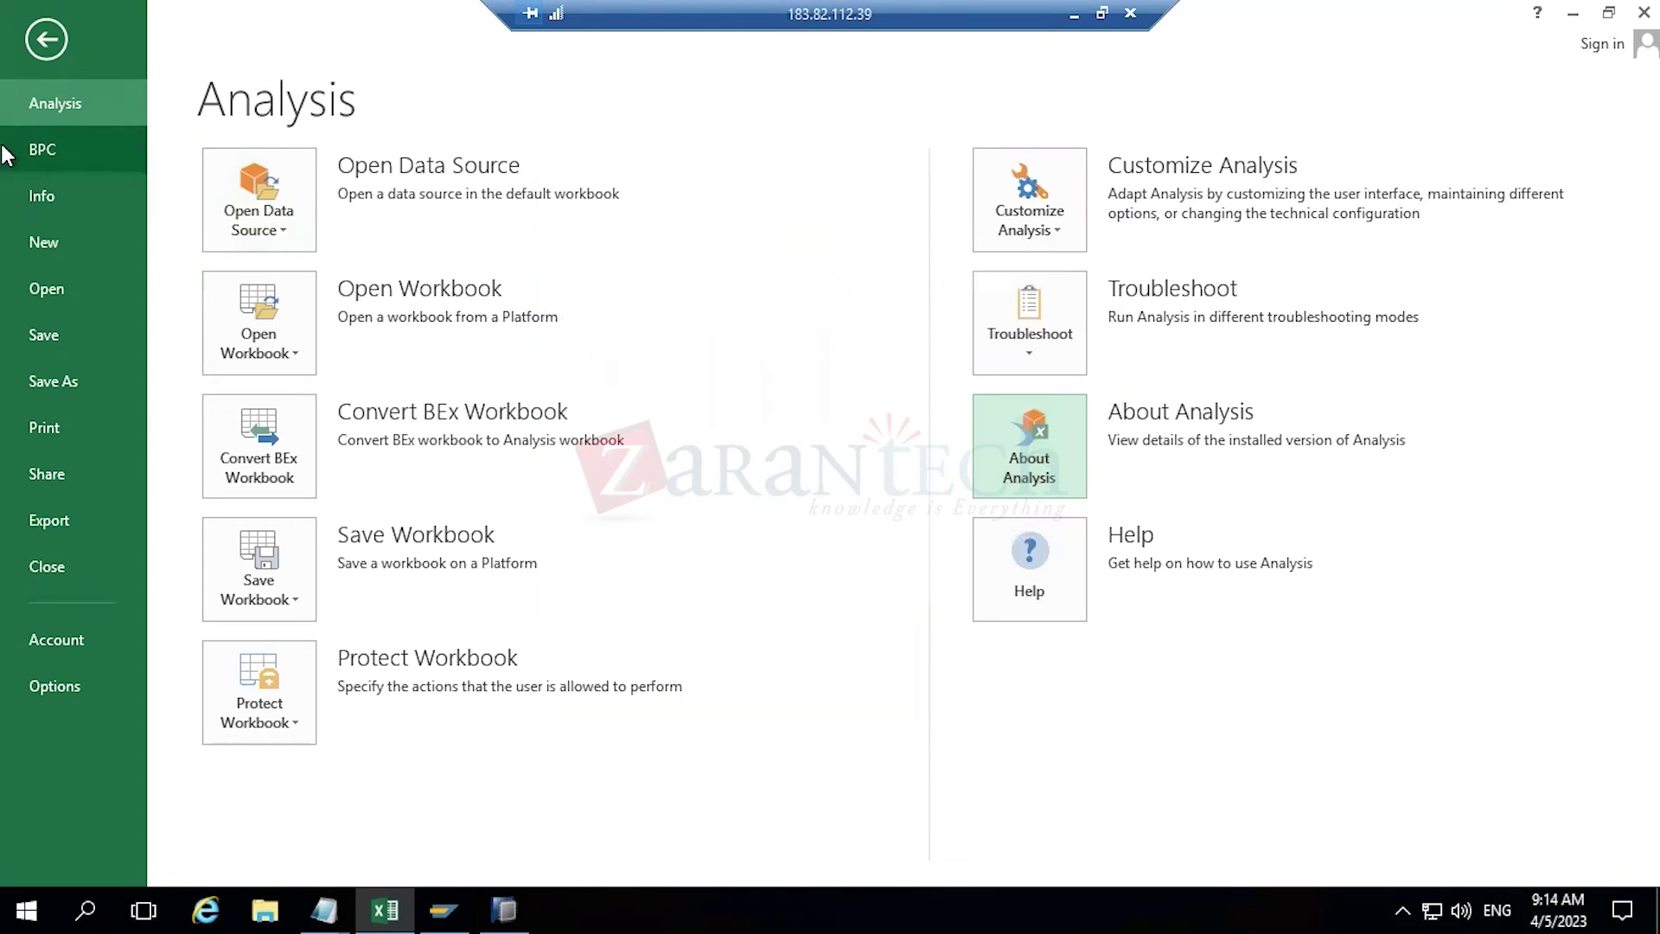
- Return to the worksheet and review the Data Manager and EPM commands
key("Escape")
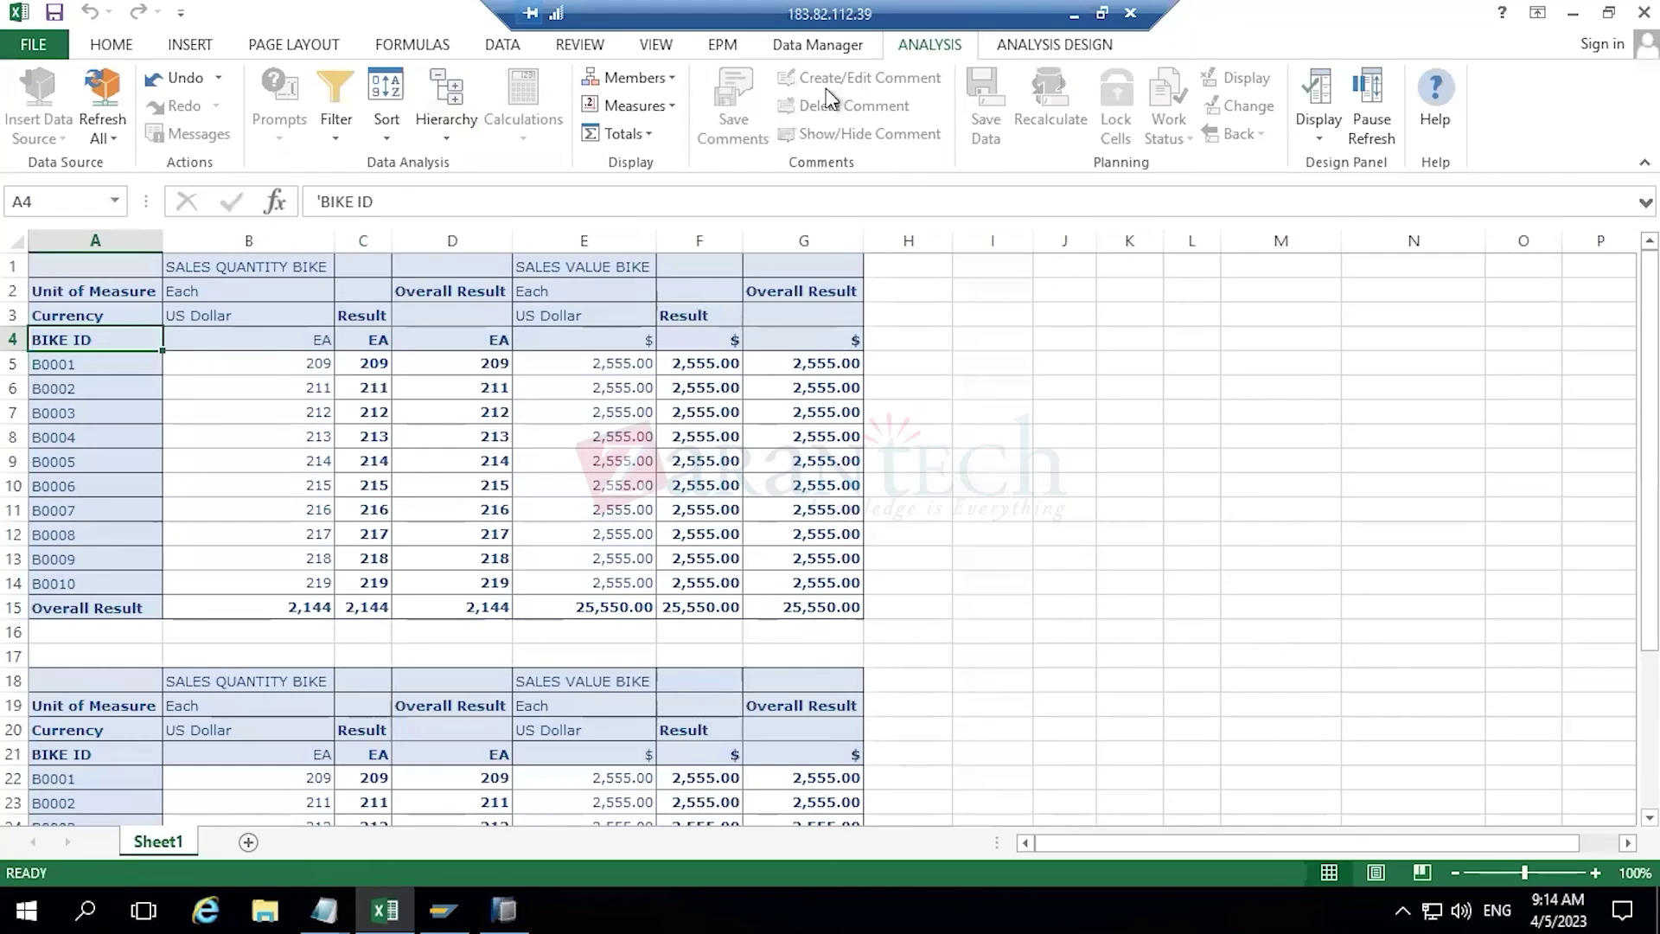
left_click(818, 52)
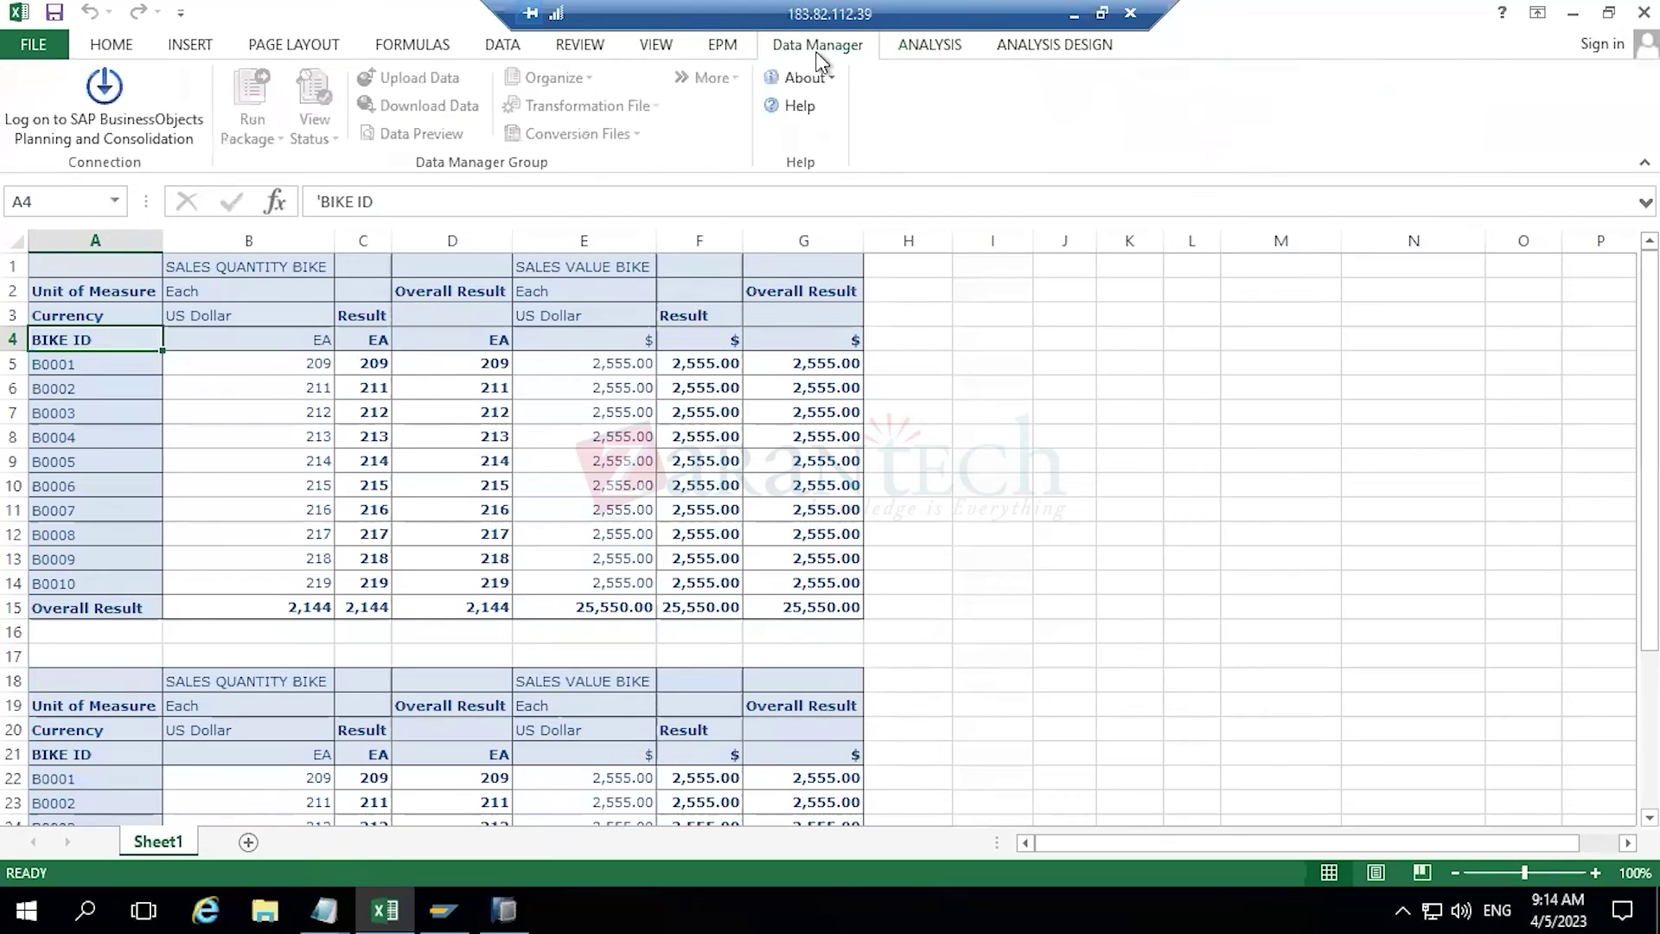
scroll(782, 53, "up", 1)
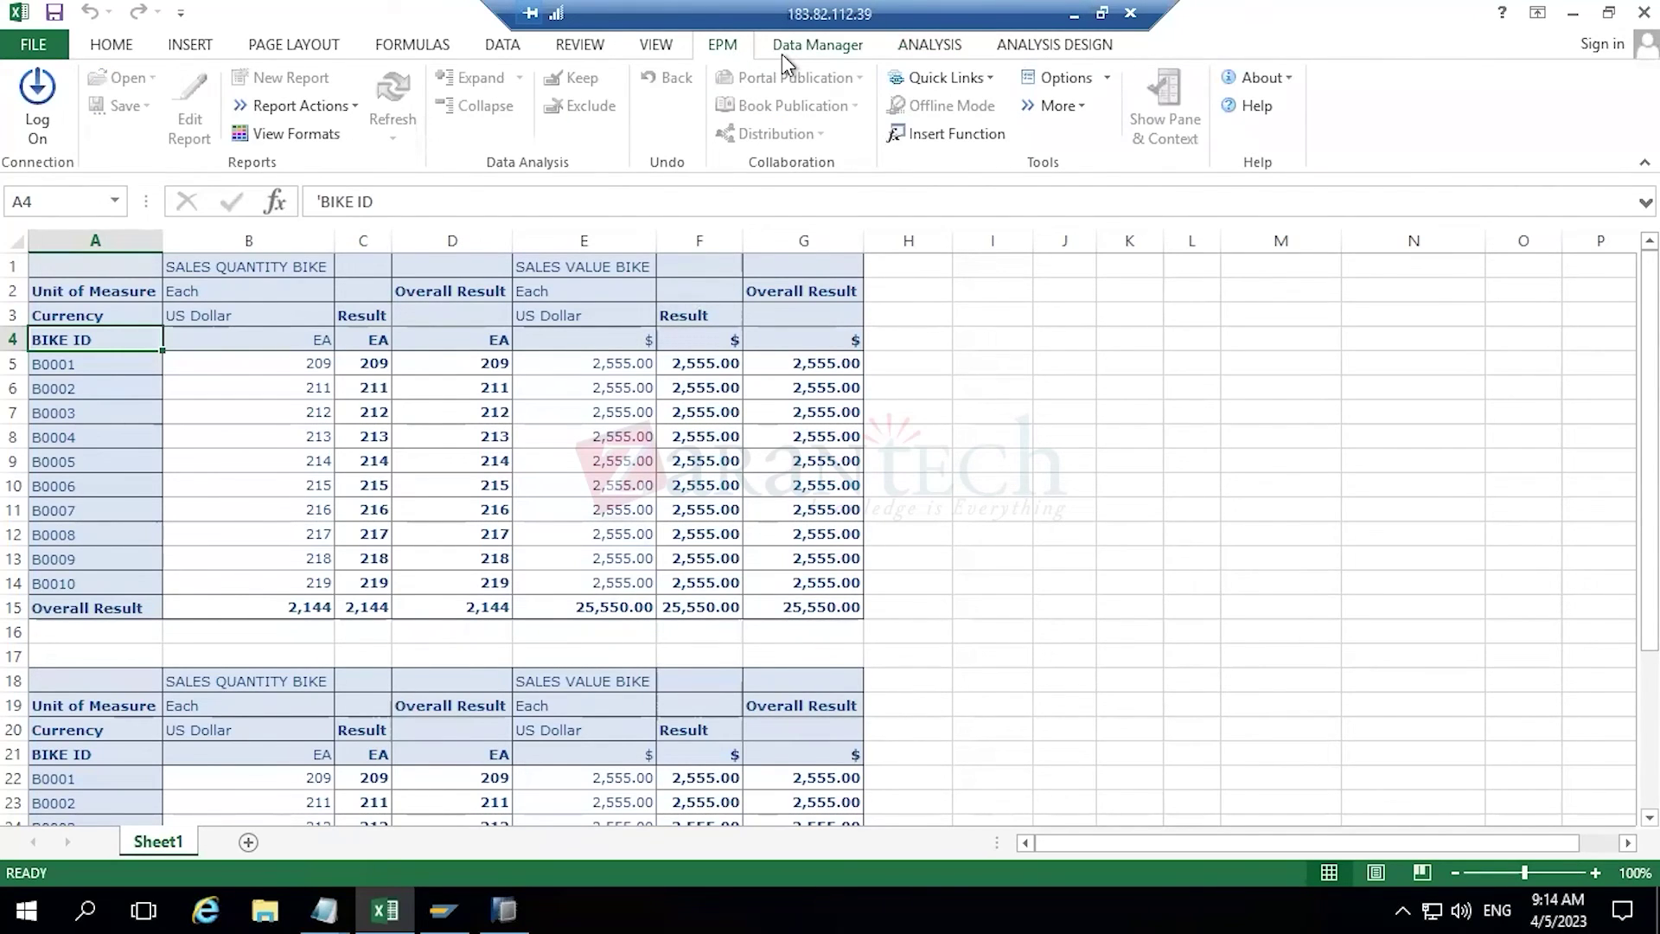
- Go back to the file-level Analysis options, reopen the About Analysis details and close them
left_click(50, 41)
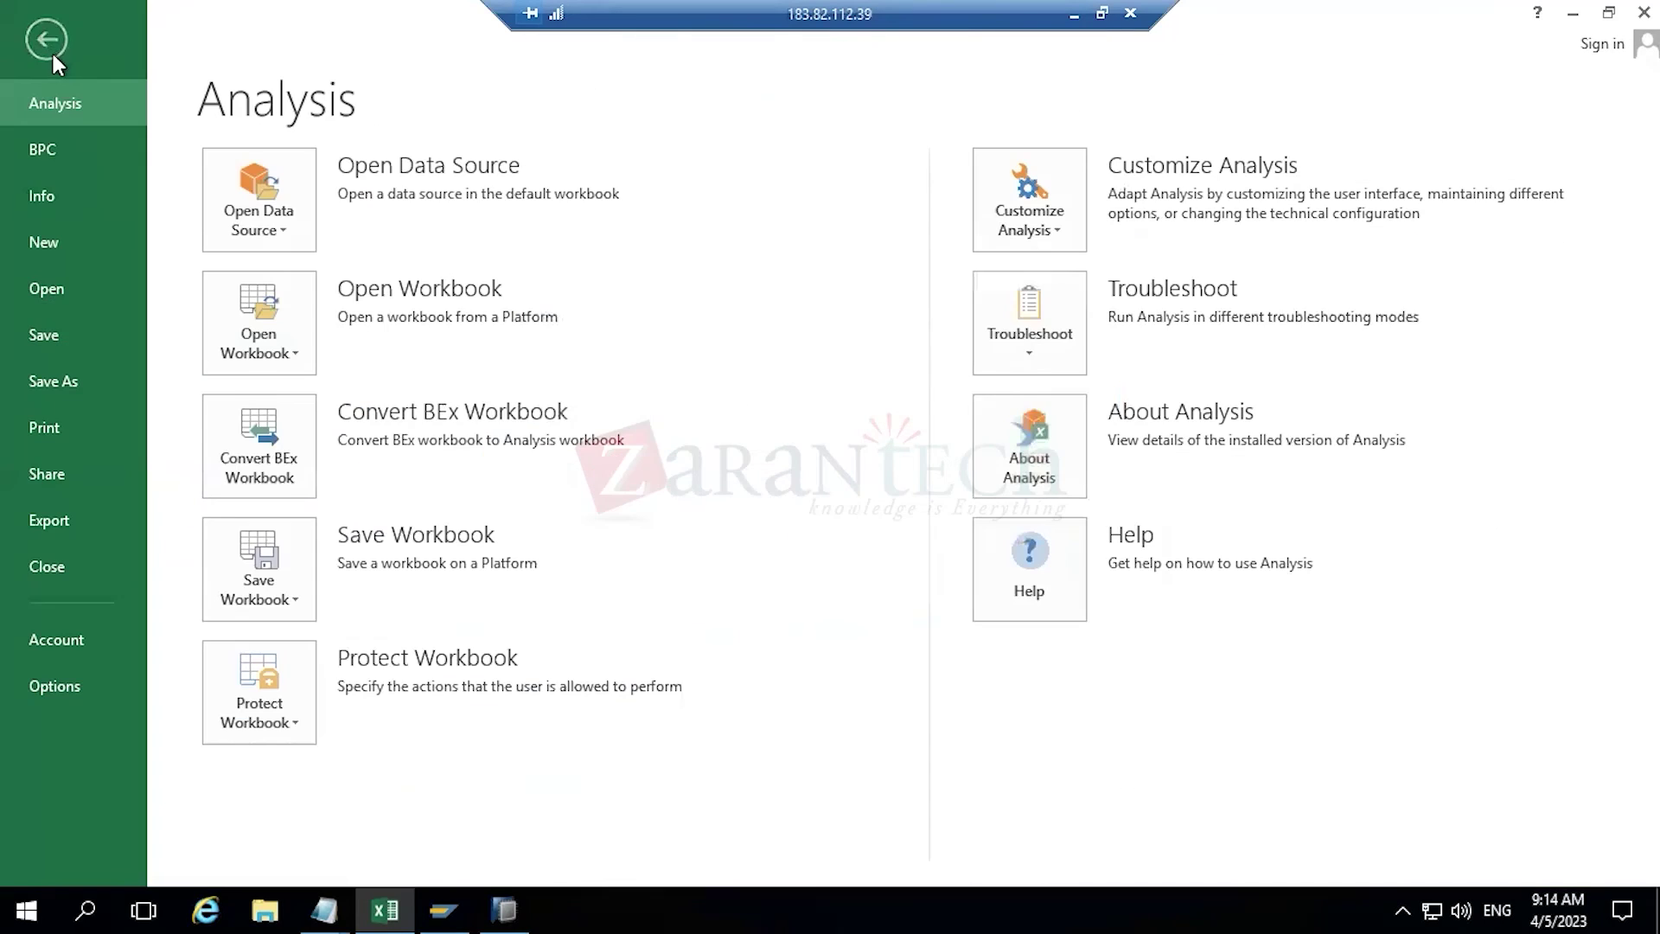
left_click(1065, 419)
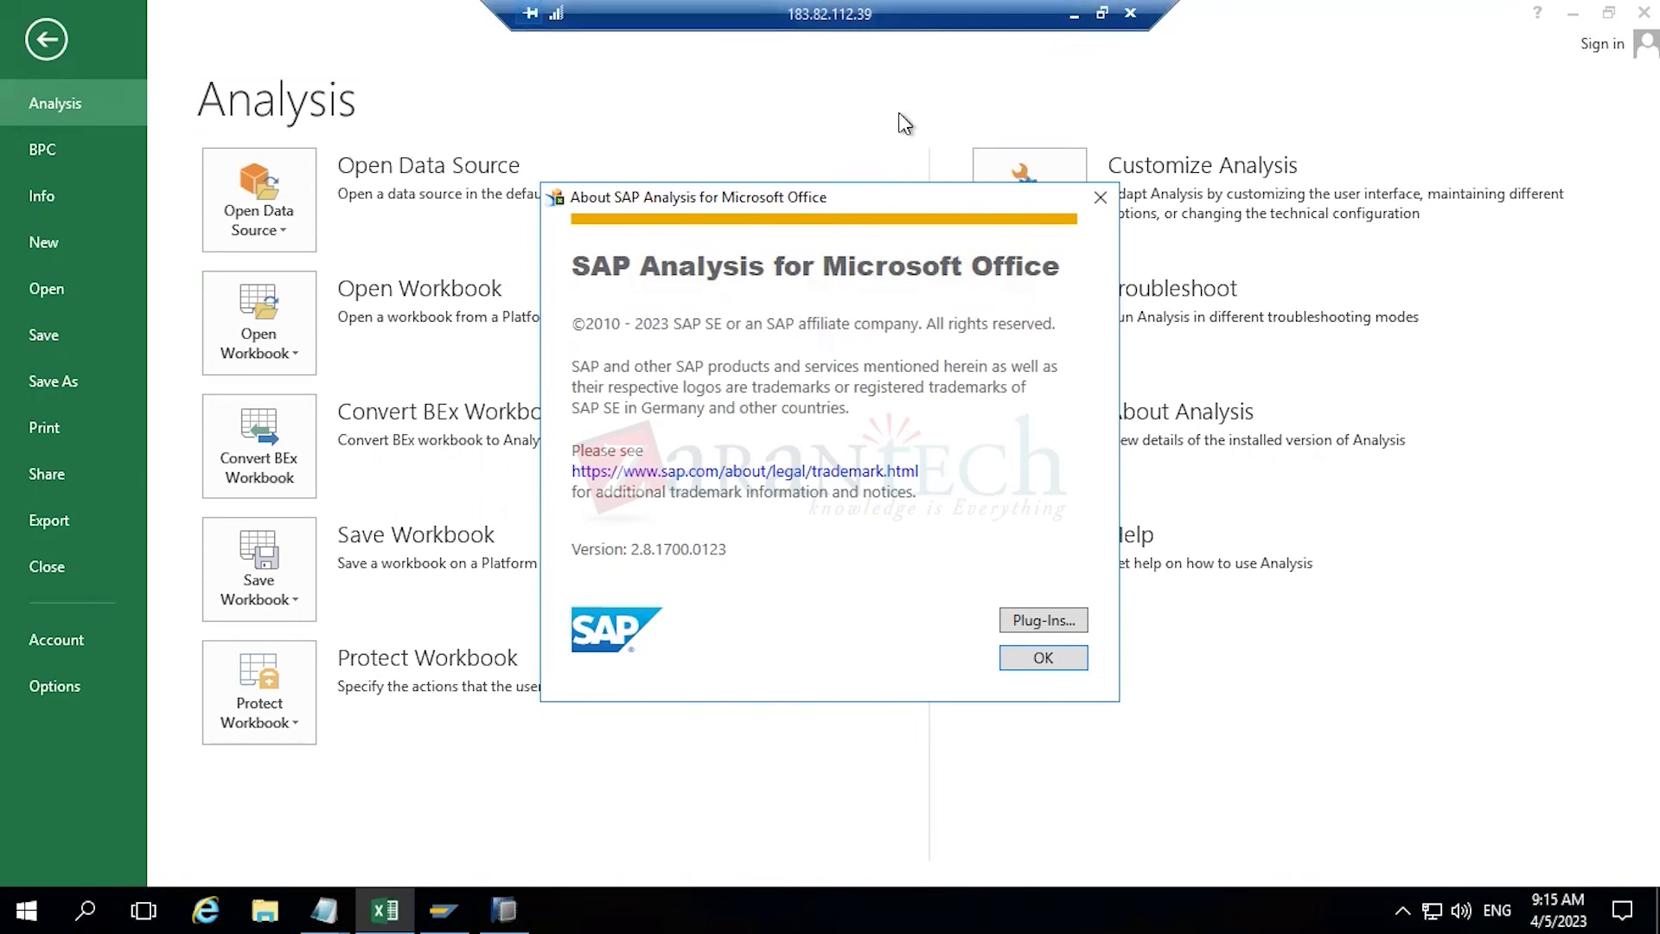
left_click(1096, 201)
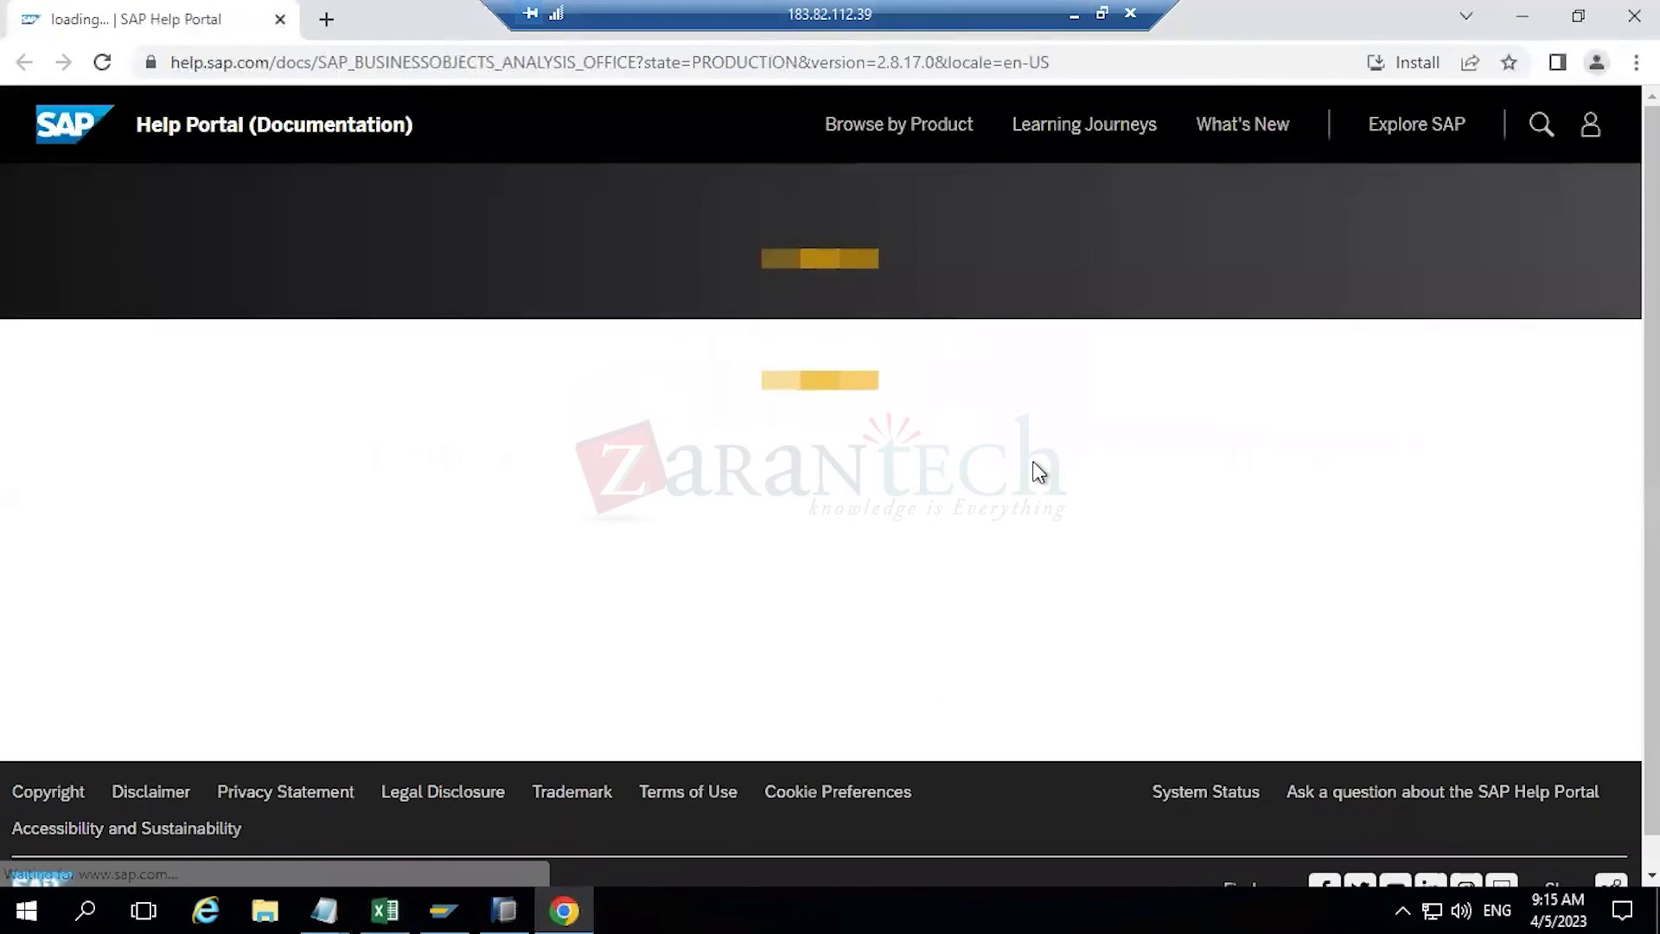
- Skim the SAP Analysis for Microsoft Office help portal page and close it
scroll(925, 450, "down", 7)
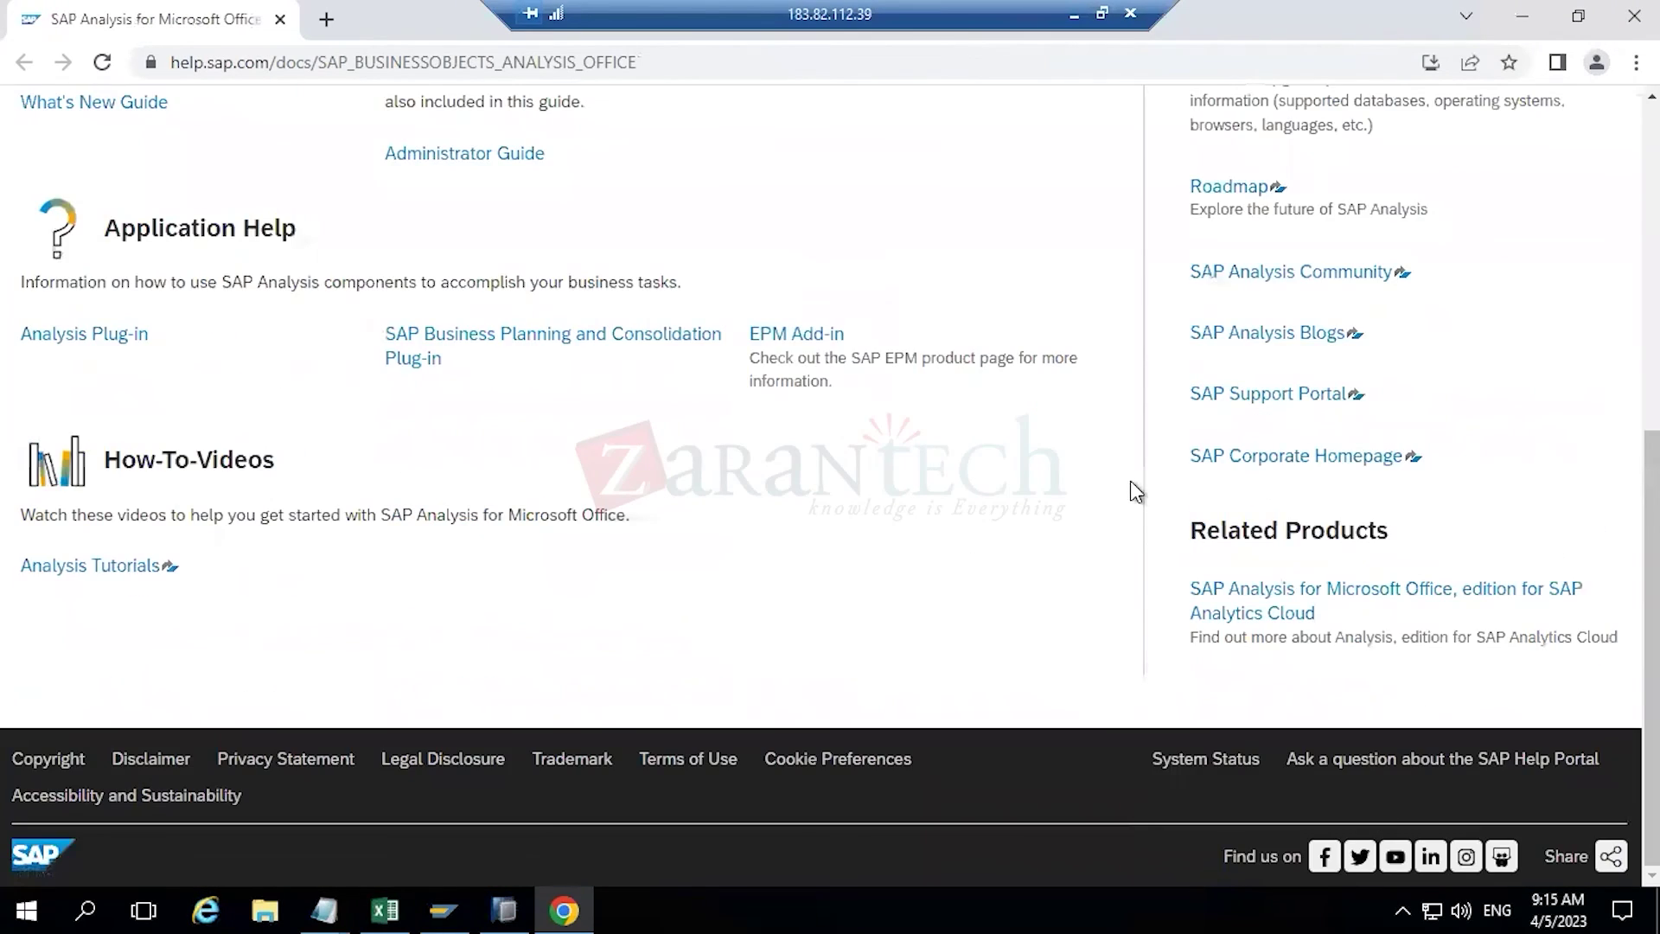
scroll(981, 540, "up", 10)
left_click(280, 19)
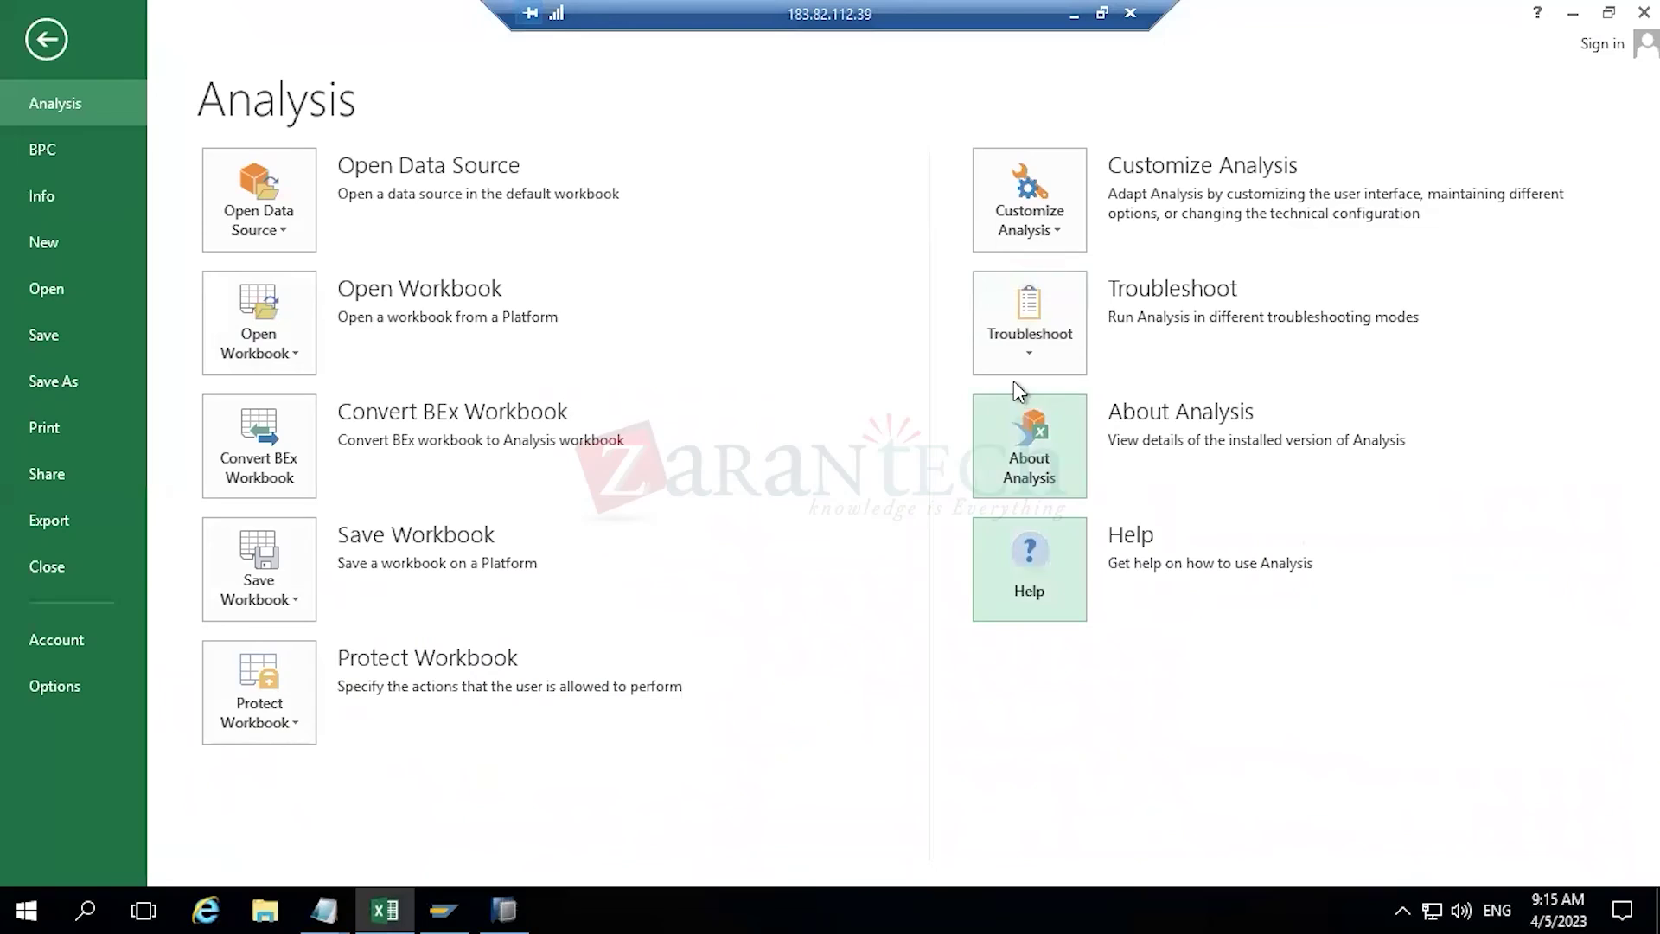
- Review the troubleshooting modes and the Customize Analysis choices, and view the Analysis plug-in's user options without changing them
left_click(1033, 324)
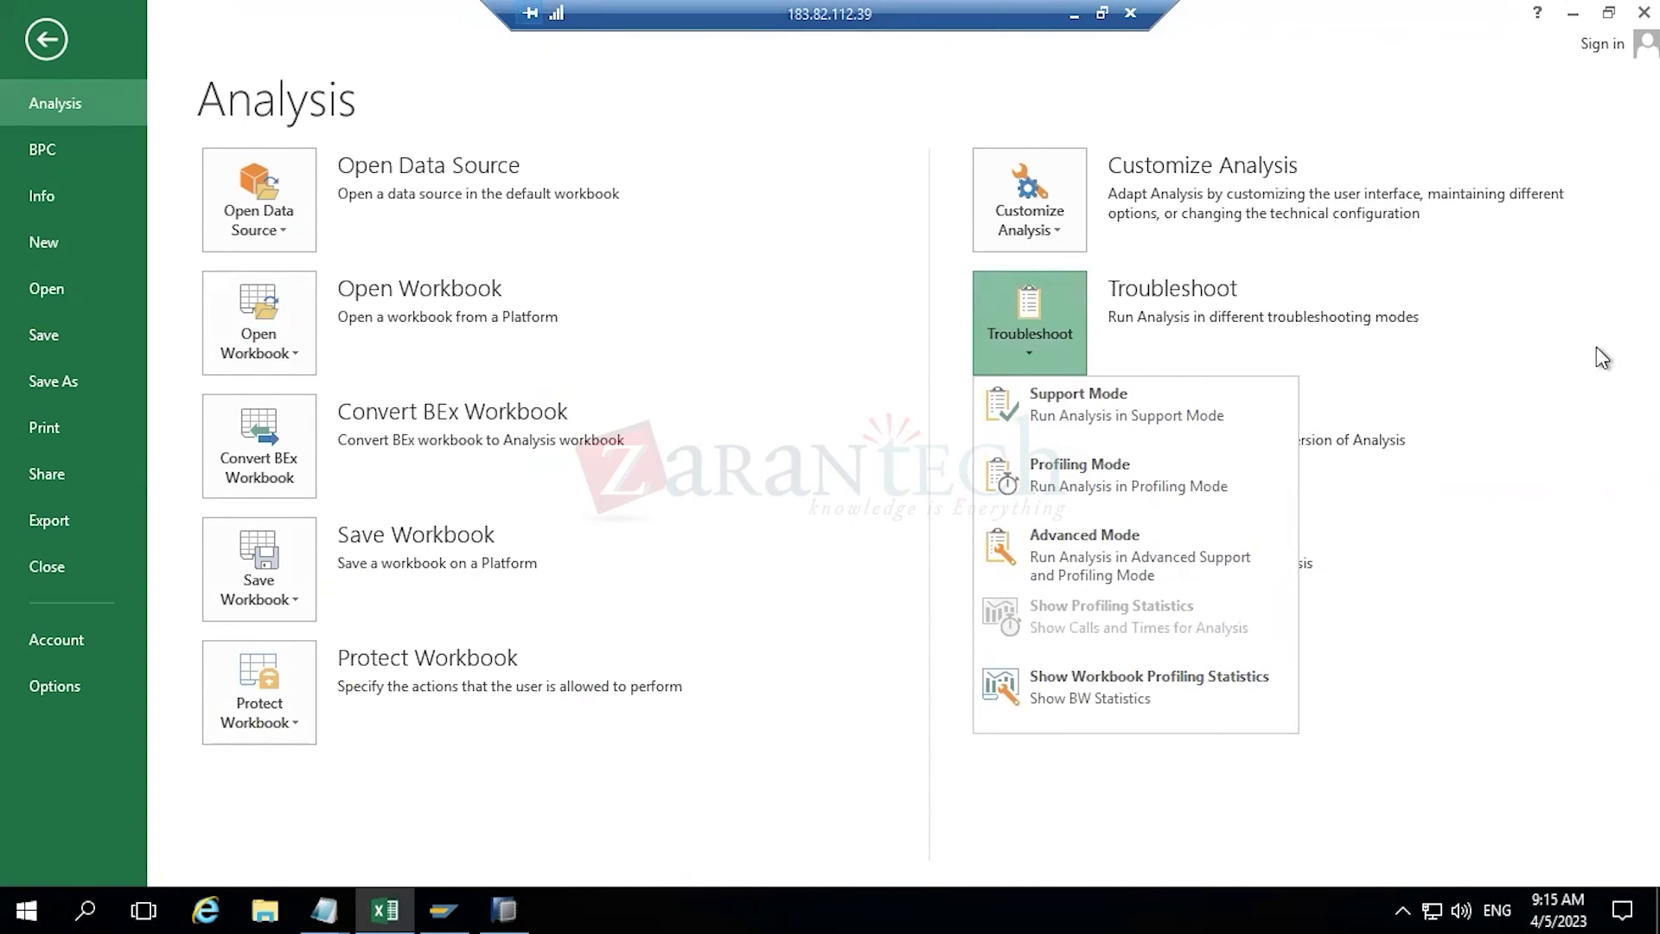
left_click(1470, 373)
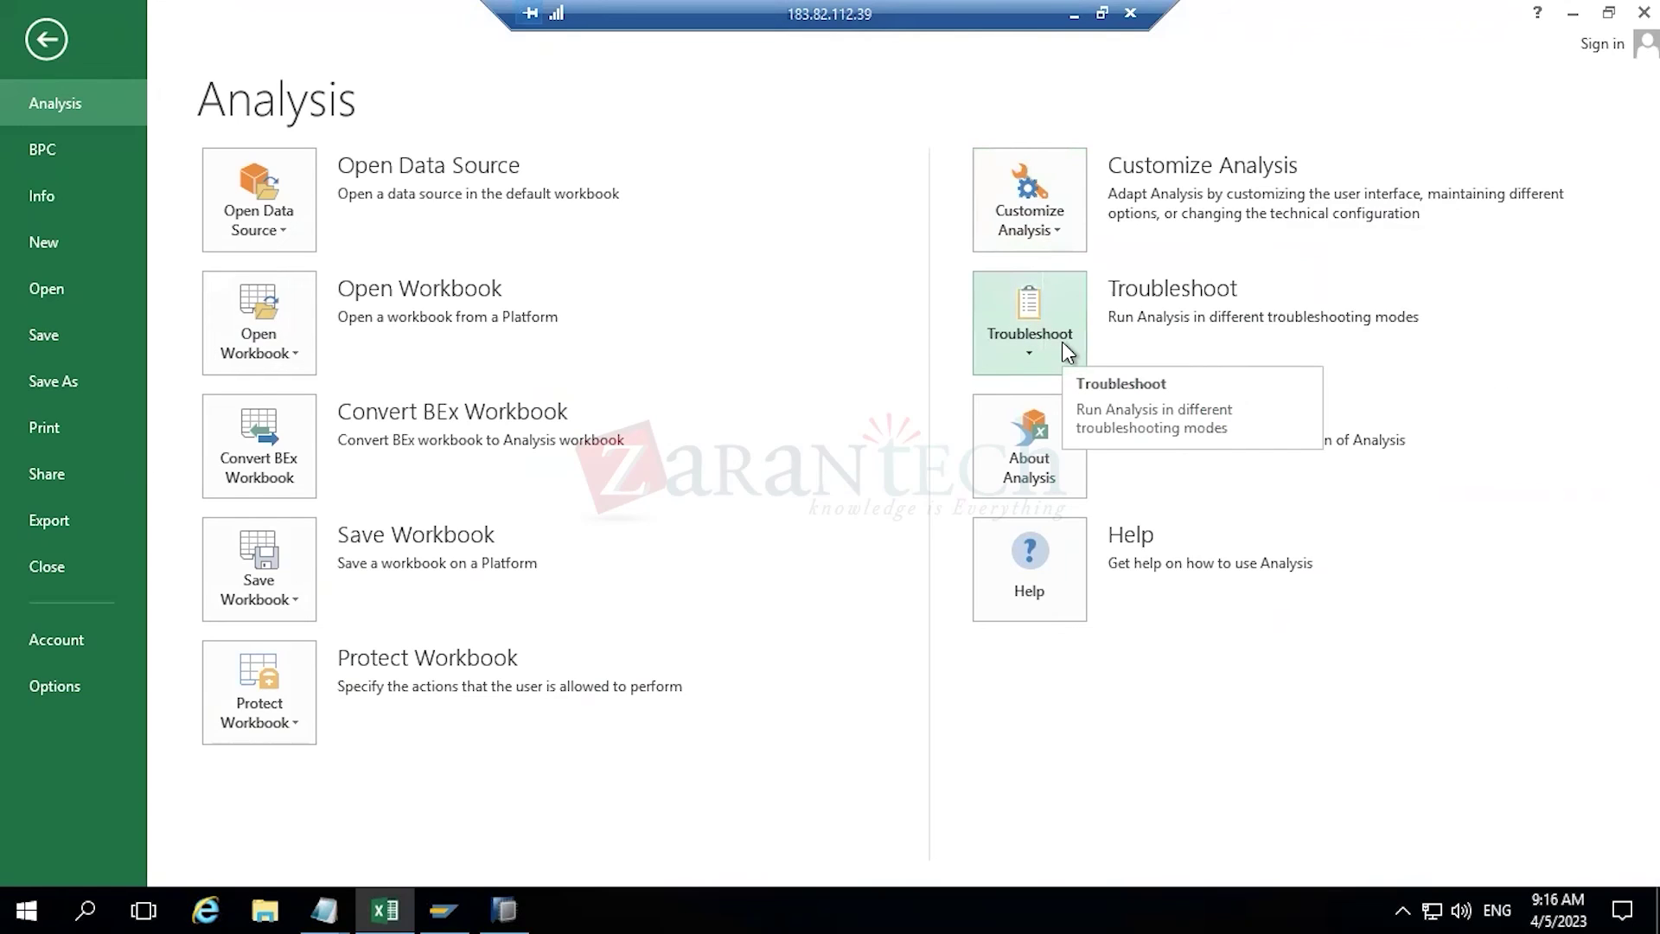
left_click(1069, 223)
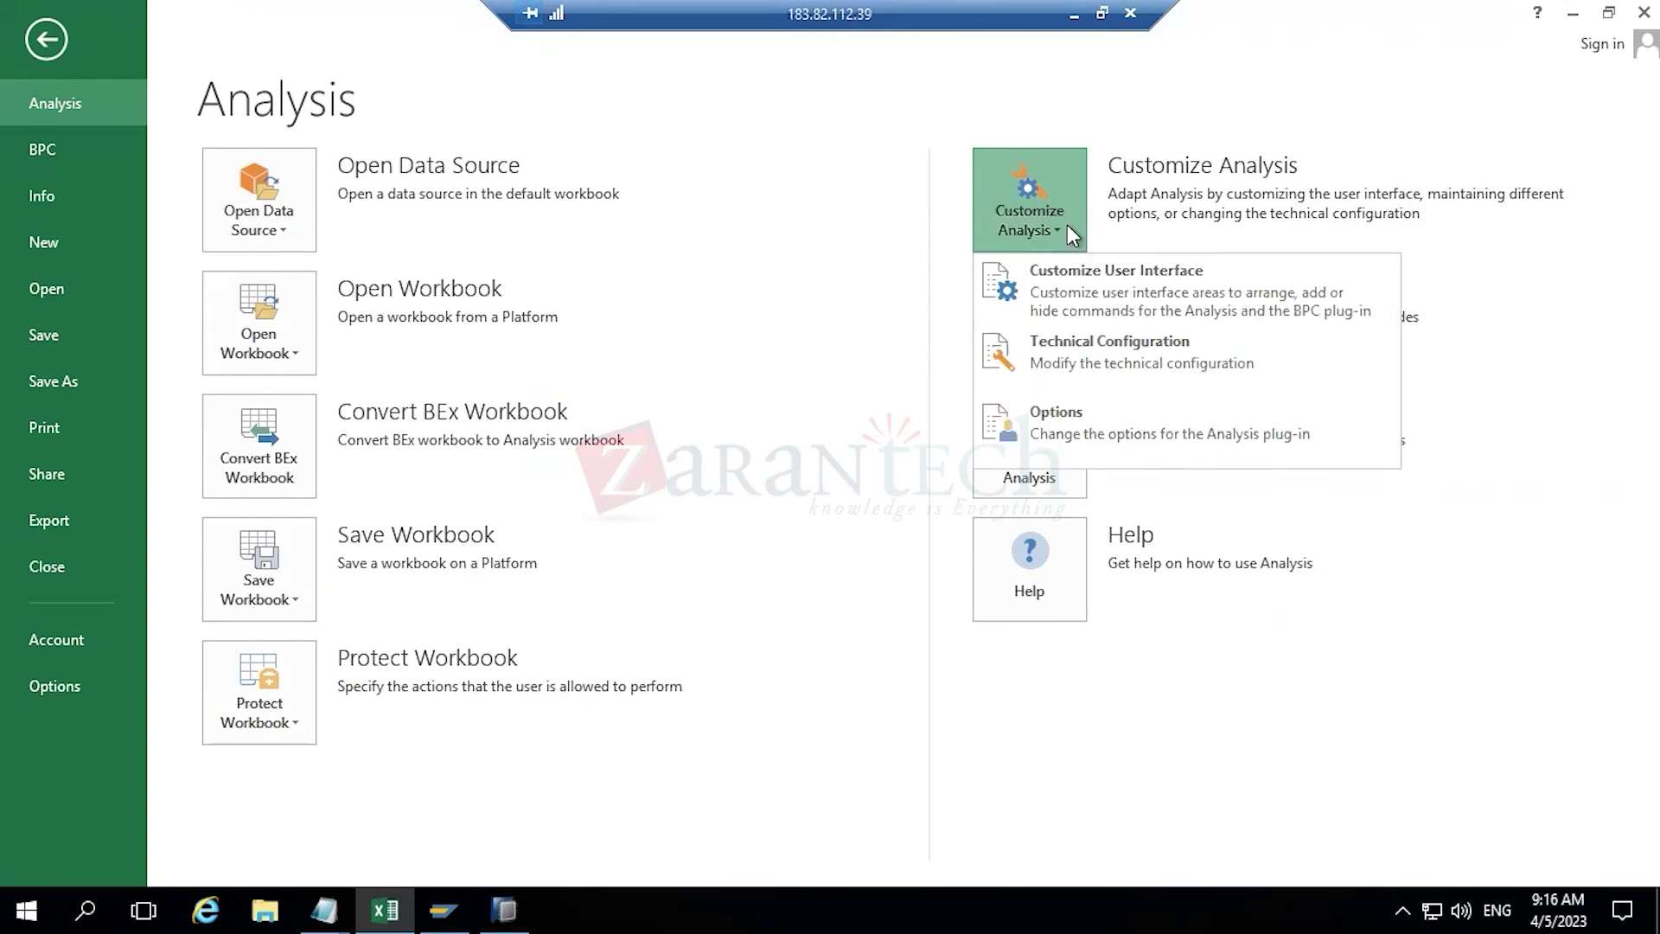
left_click(1093, 416)
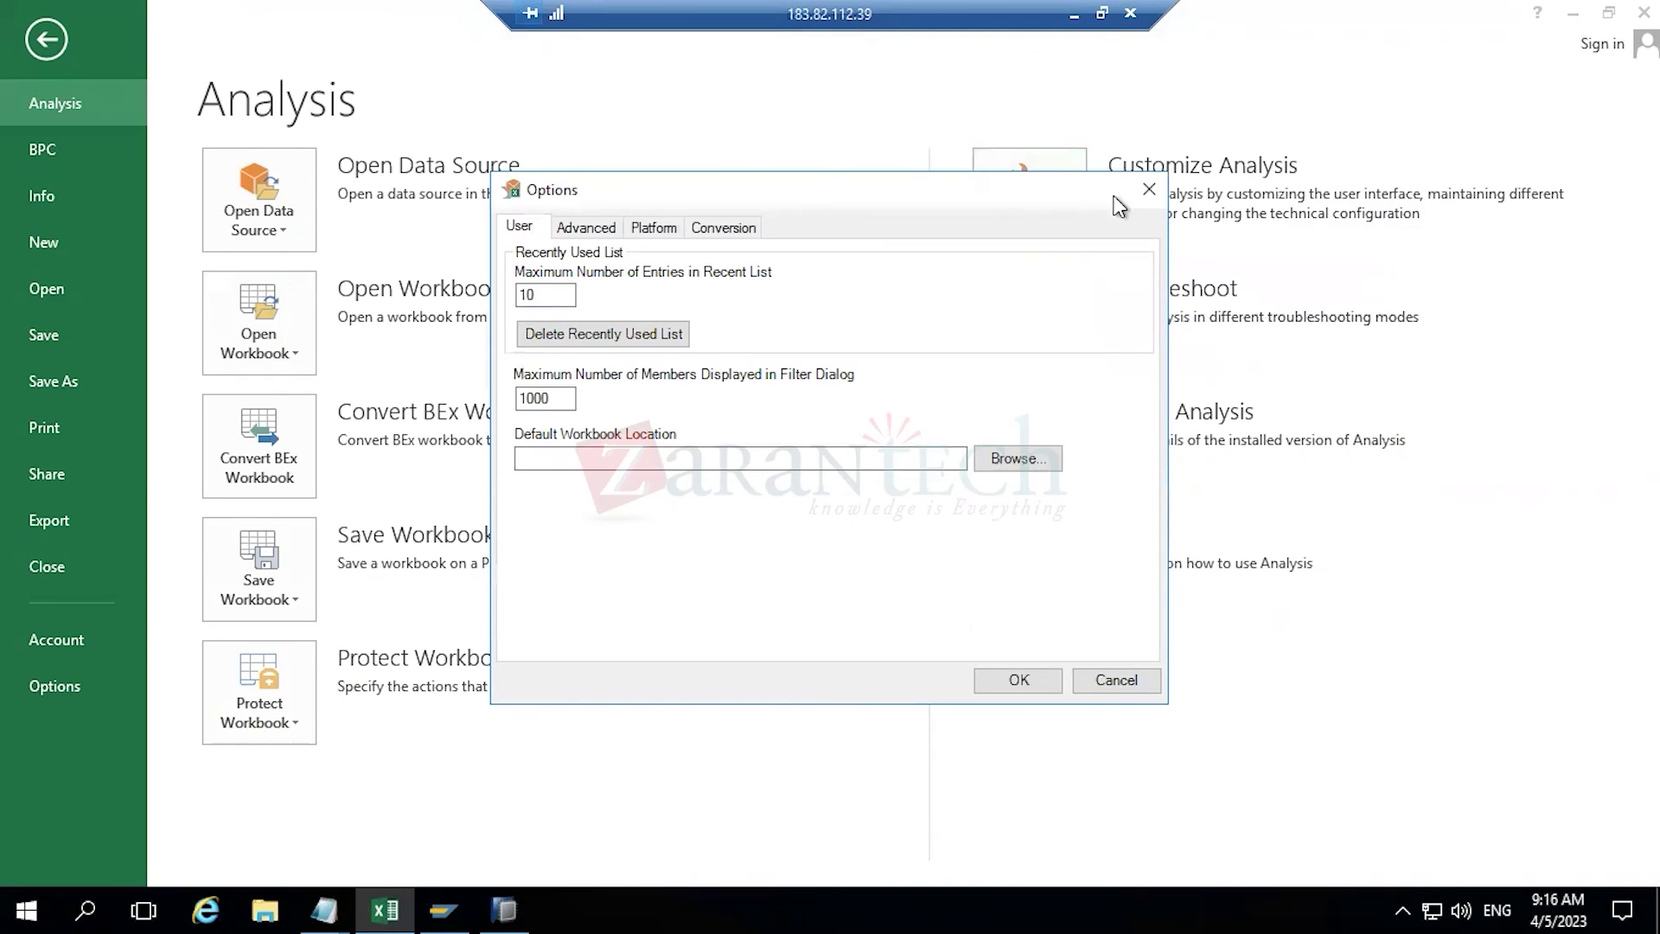
left_click(1149, 189)
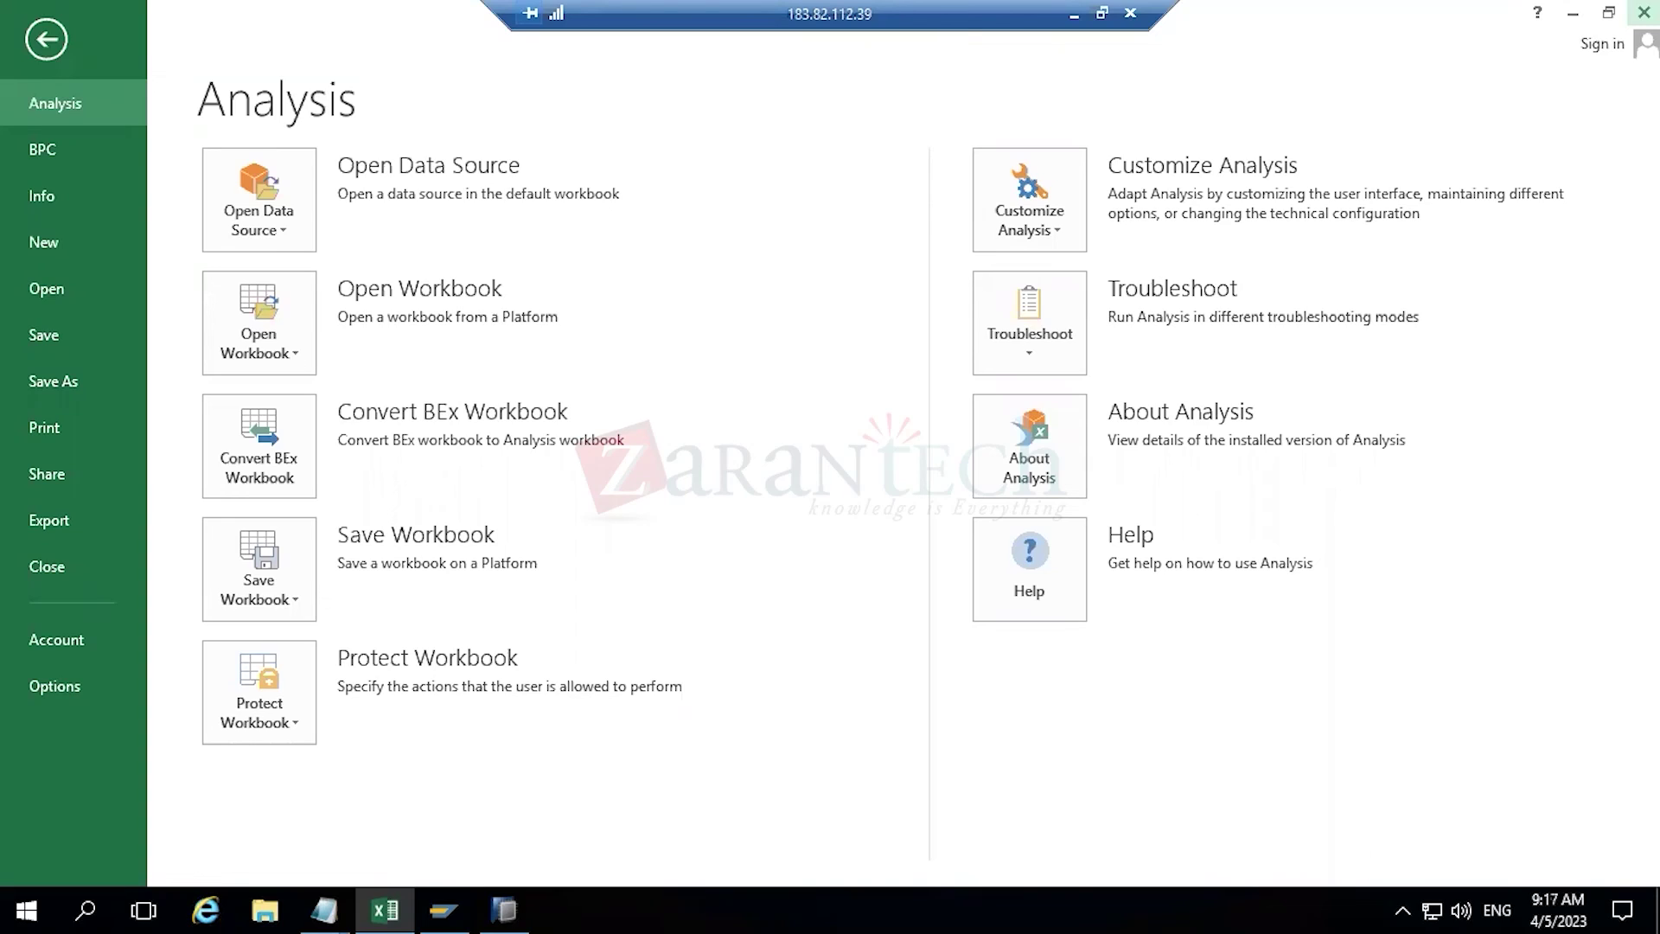
- Examine the Profiling and Advanced troubleshooting modes and return to the worksheet
left_click(1035, 344)
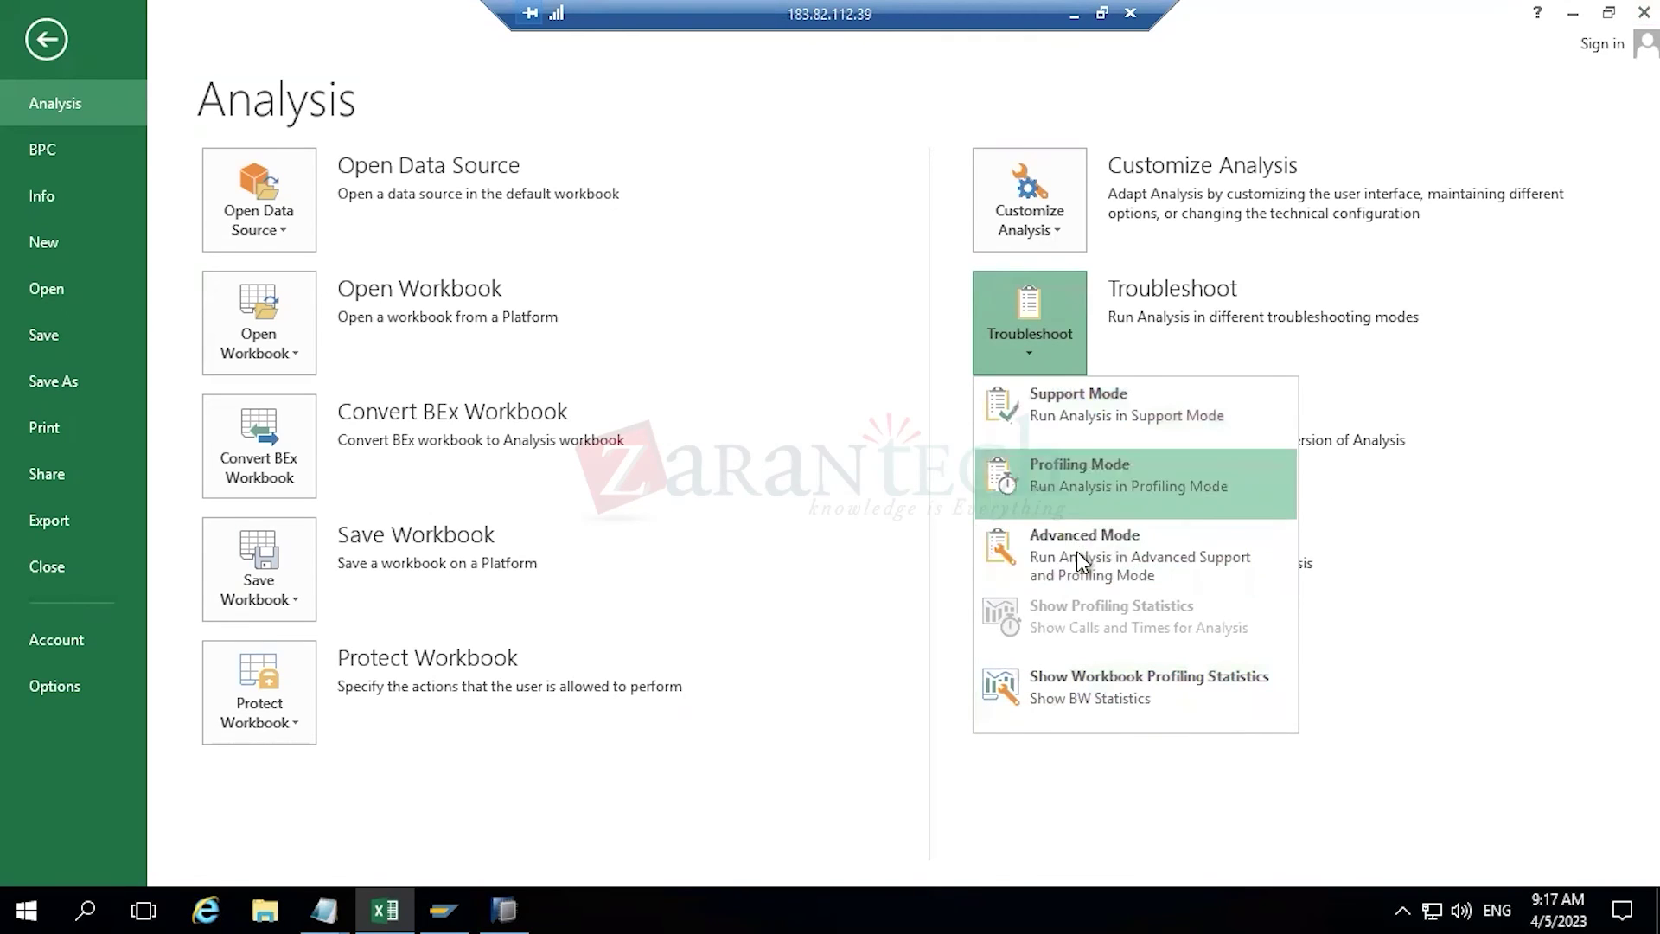
left_click(841, 325)
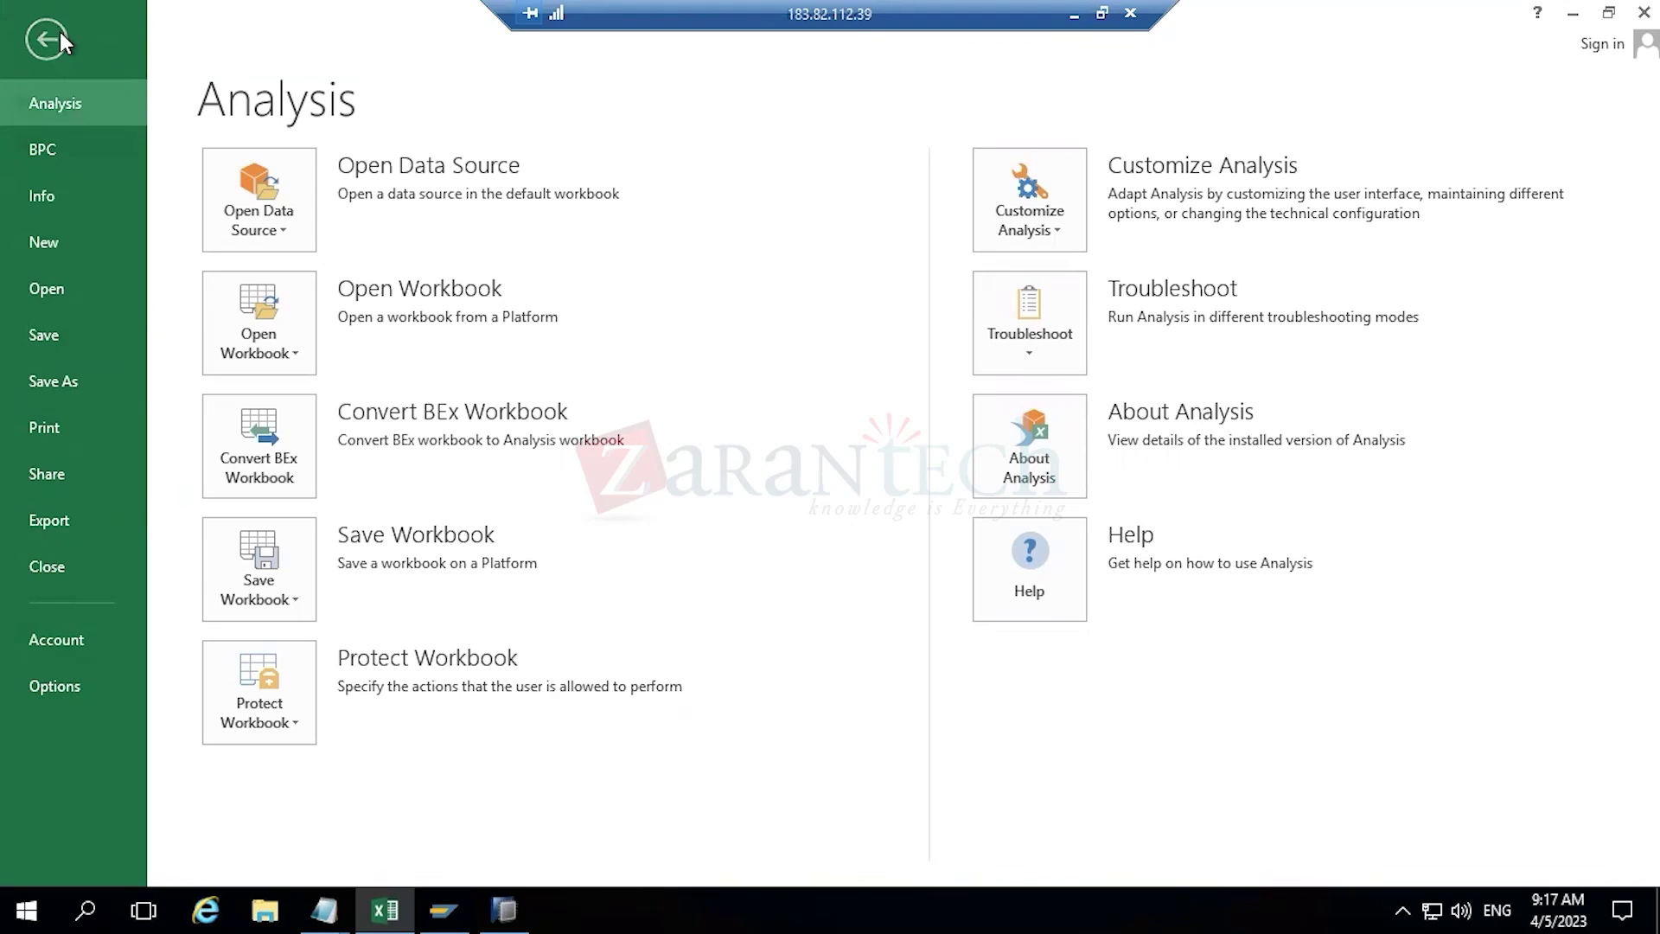
key("Escape")
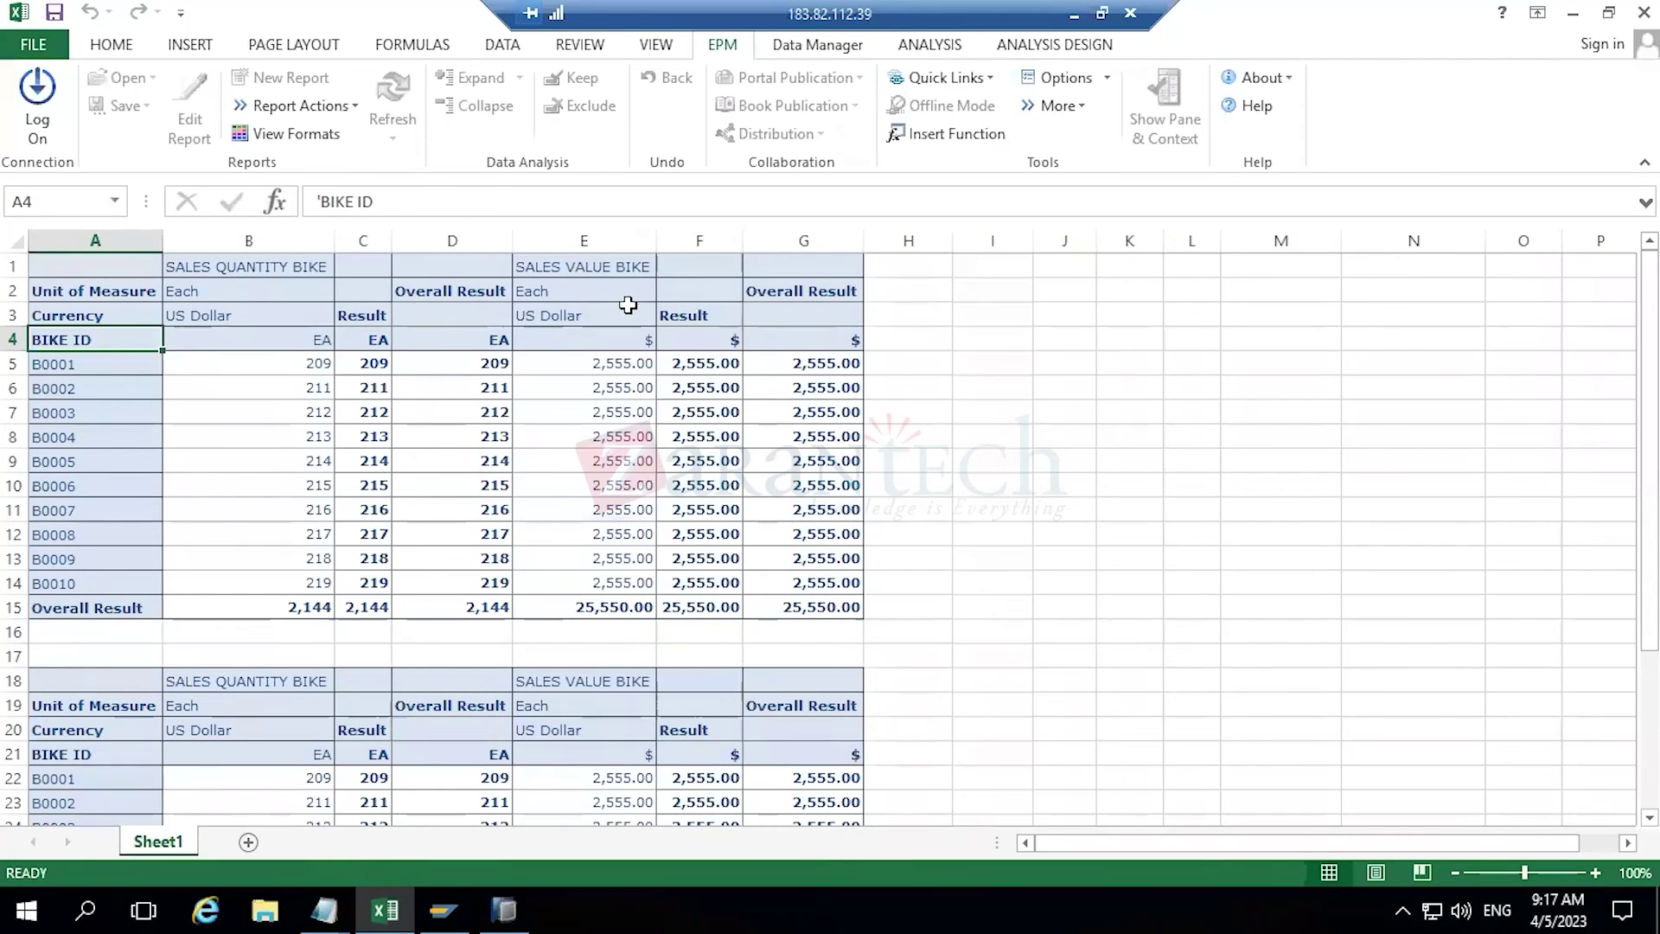
- Compare the Analysis commands with the Analysis Design commands, including the Design Panel and Smart Copy groups
left_click(929, 45)
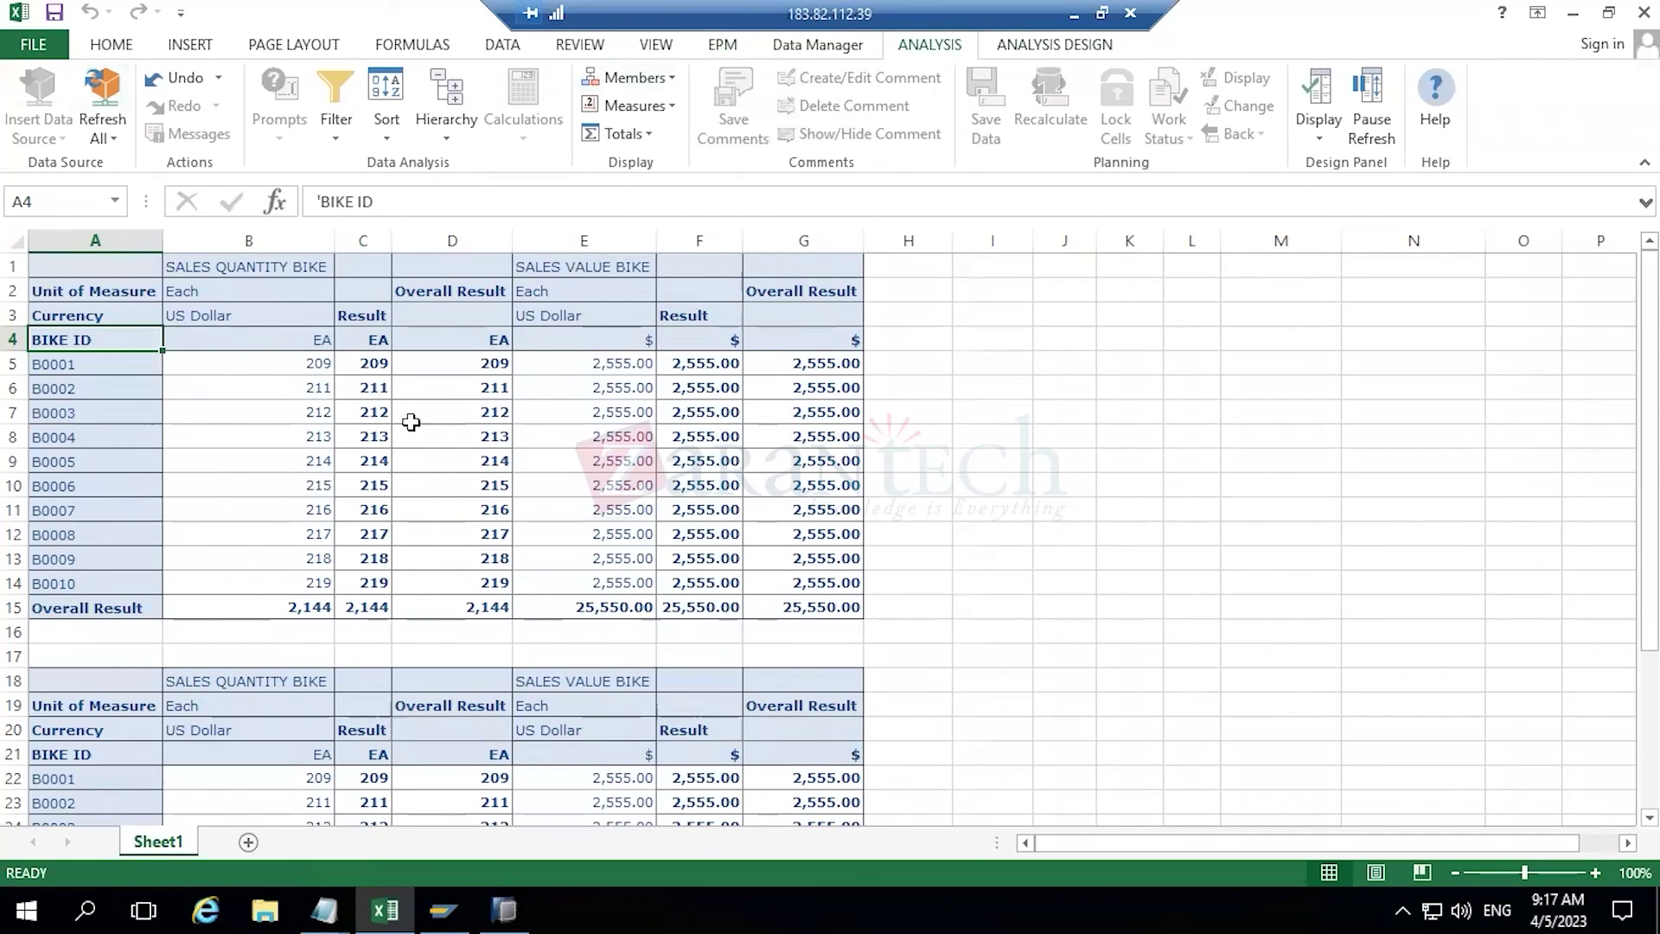
left_click(1036, 47)
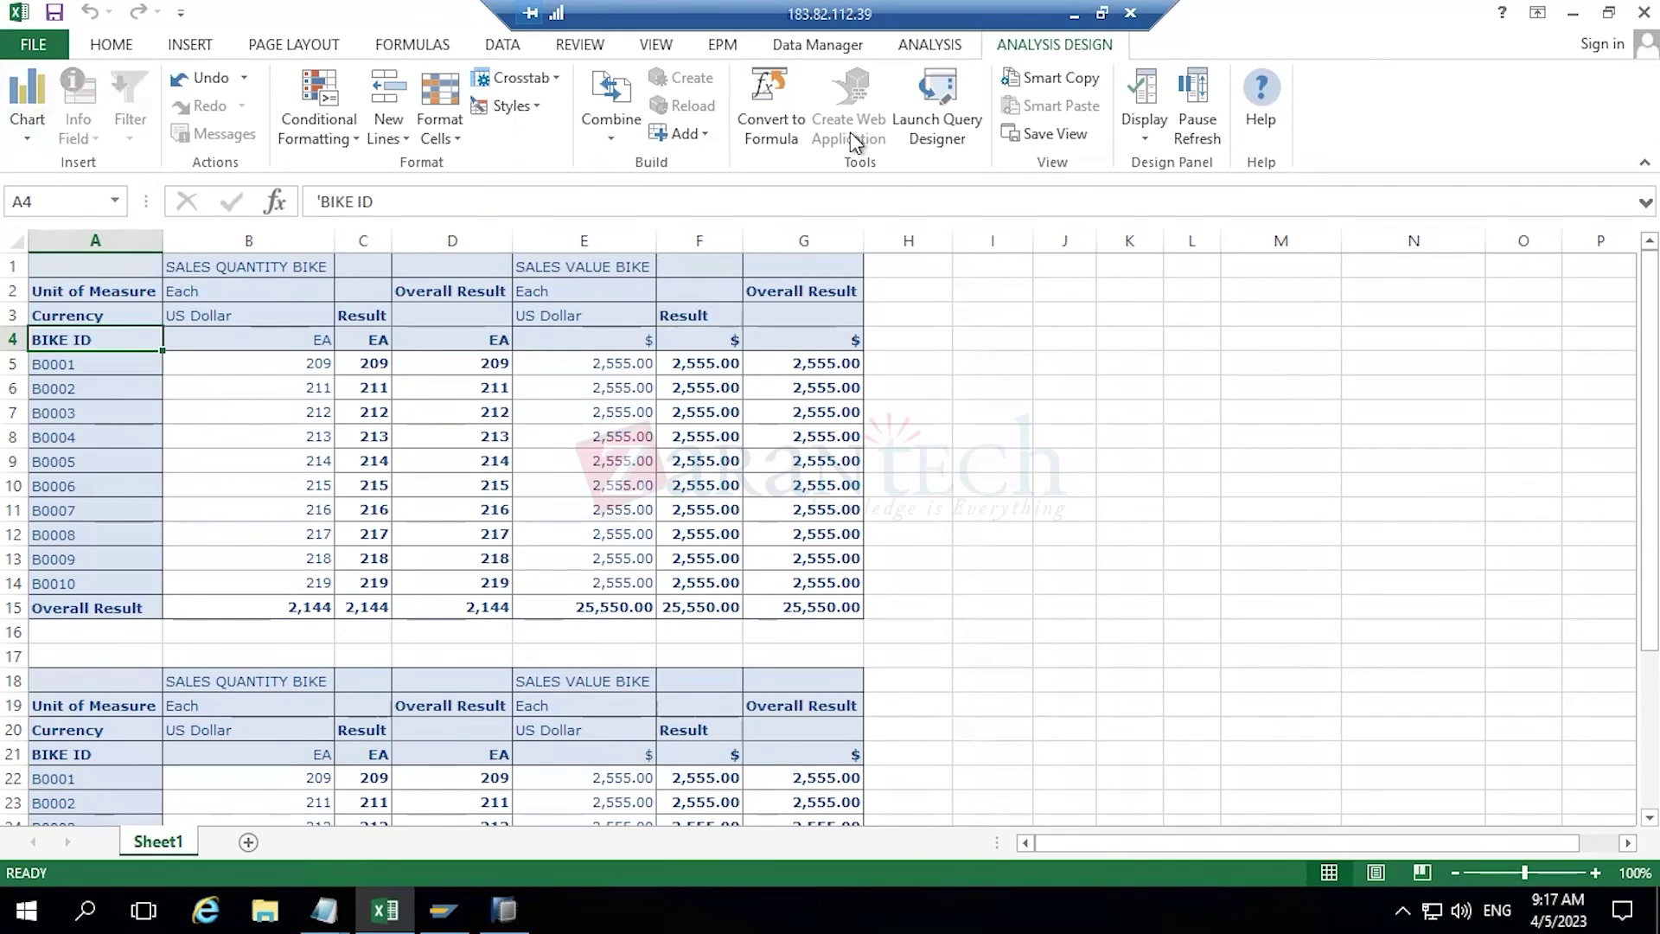
left_click(928, 47)
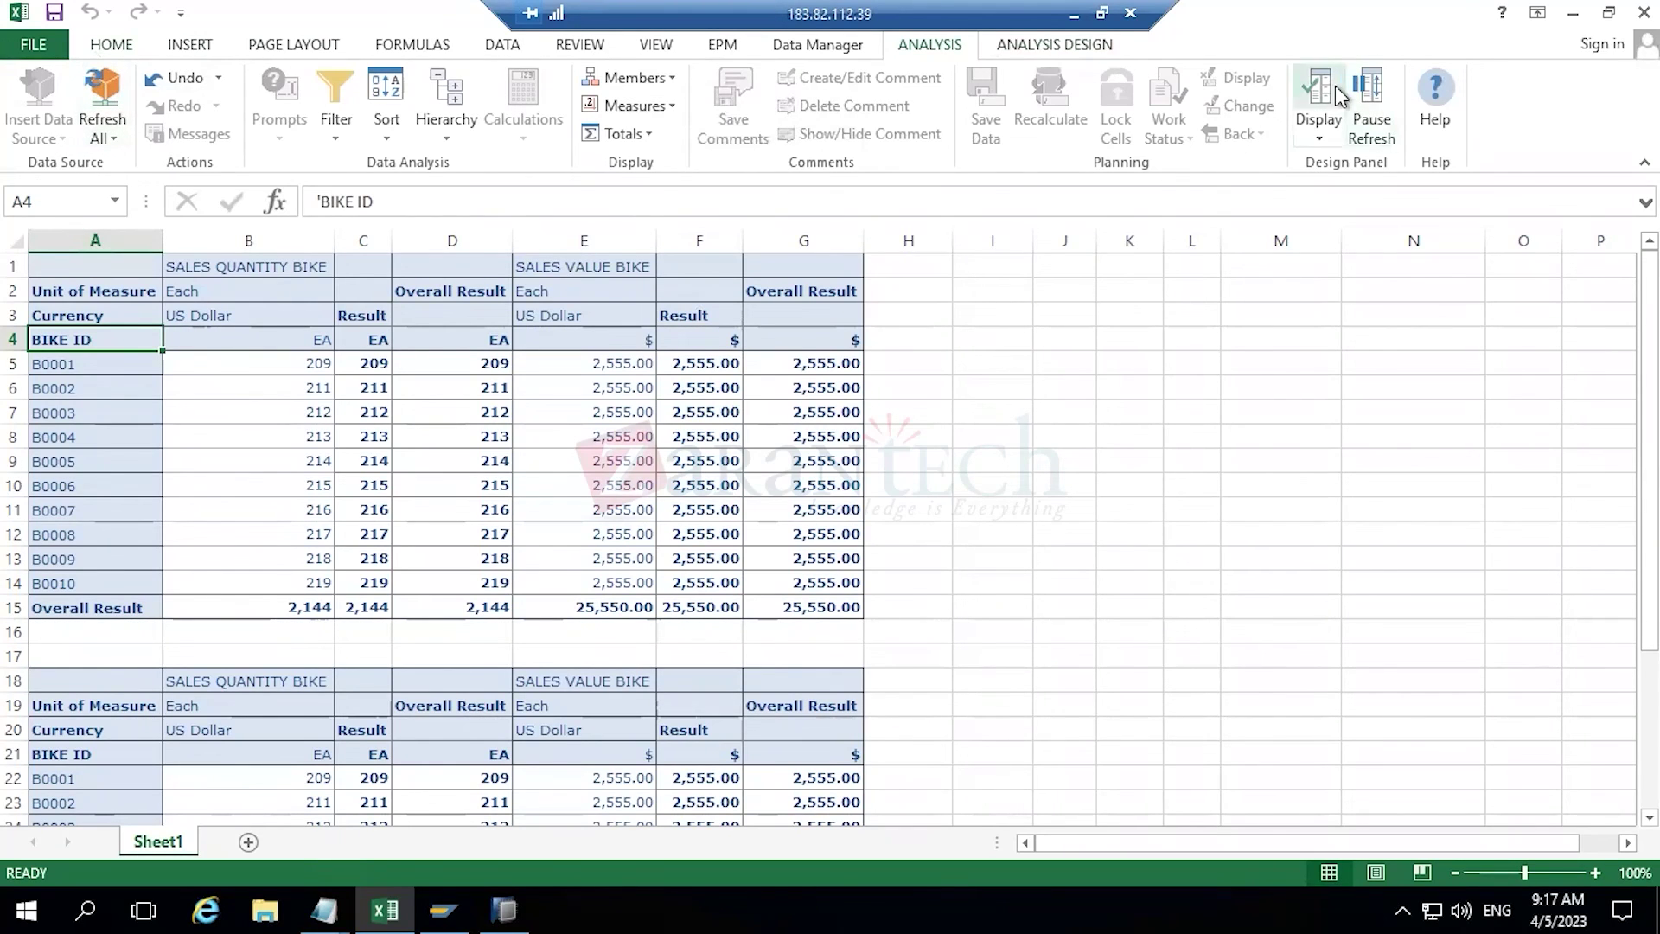
left_click(1041, 48)
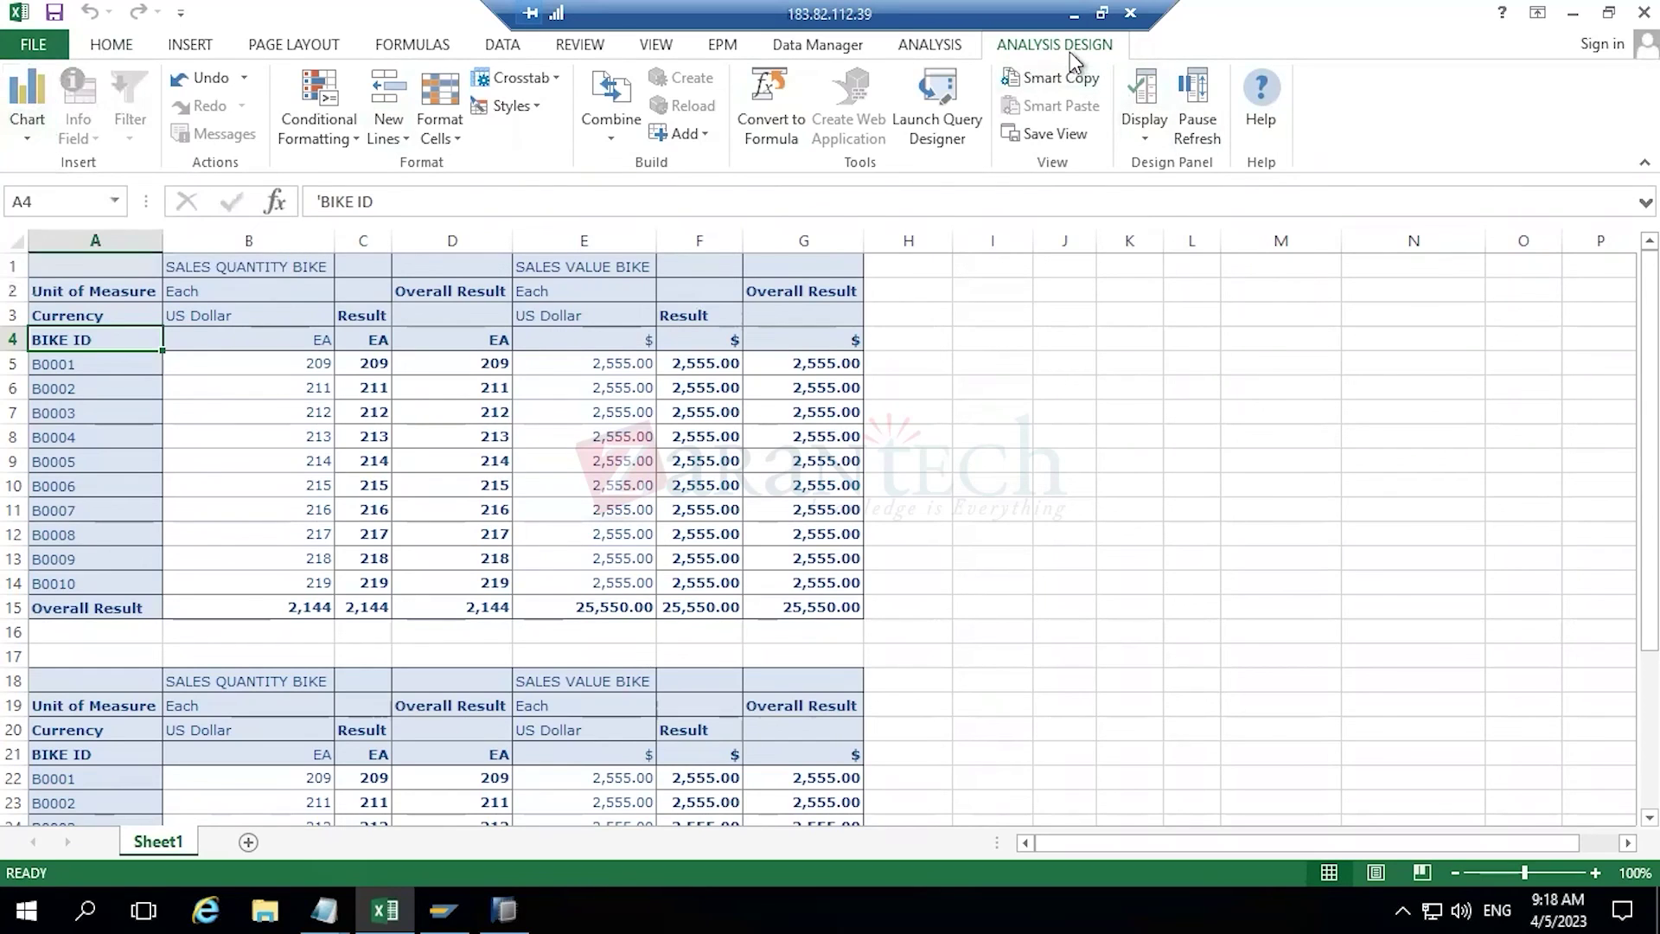
left_click(930, 45)
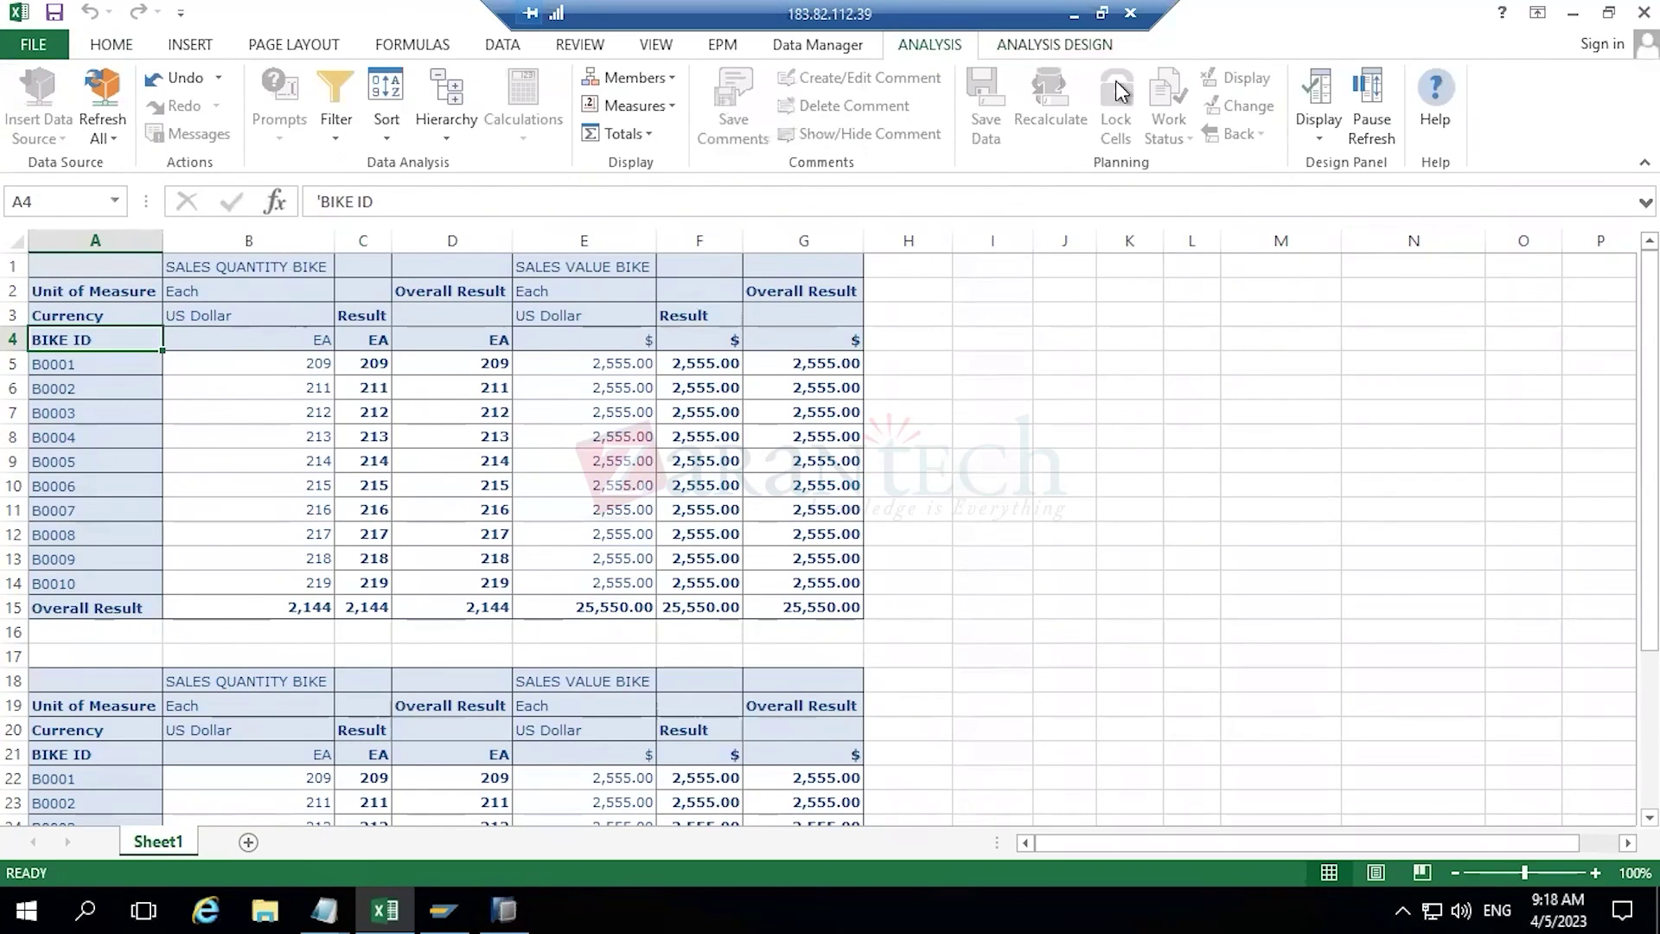
left_click(1063, 52)
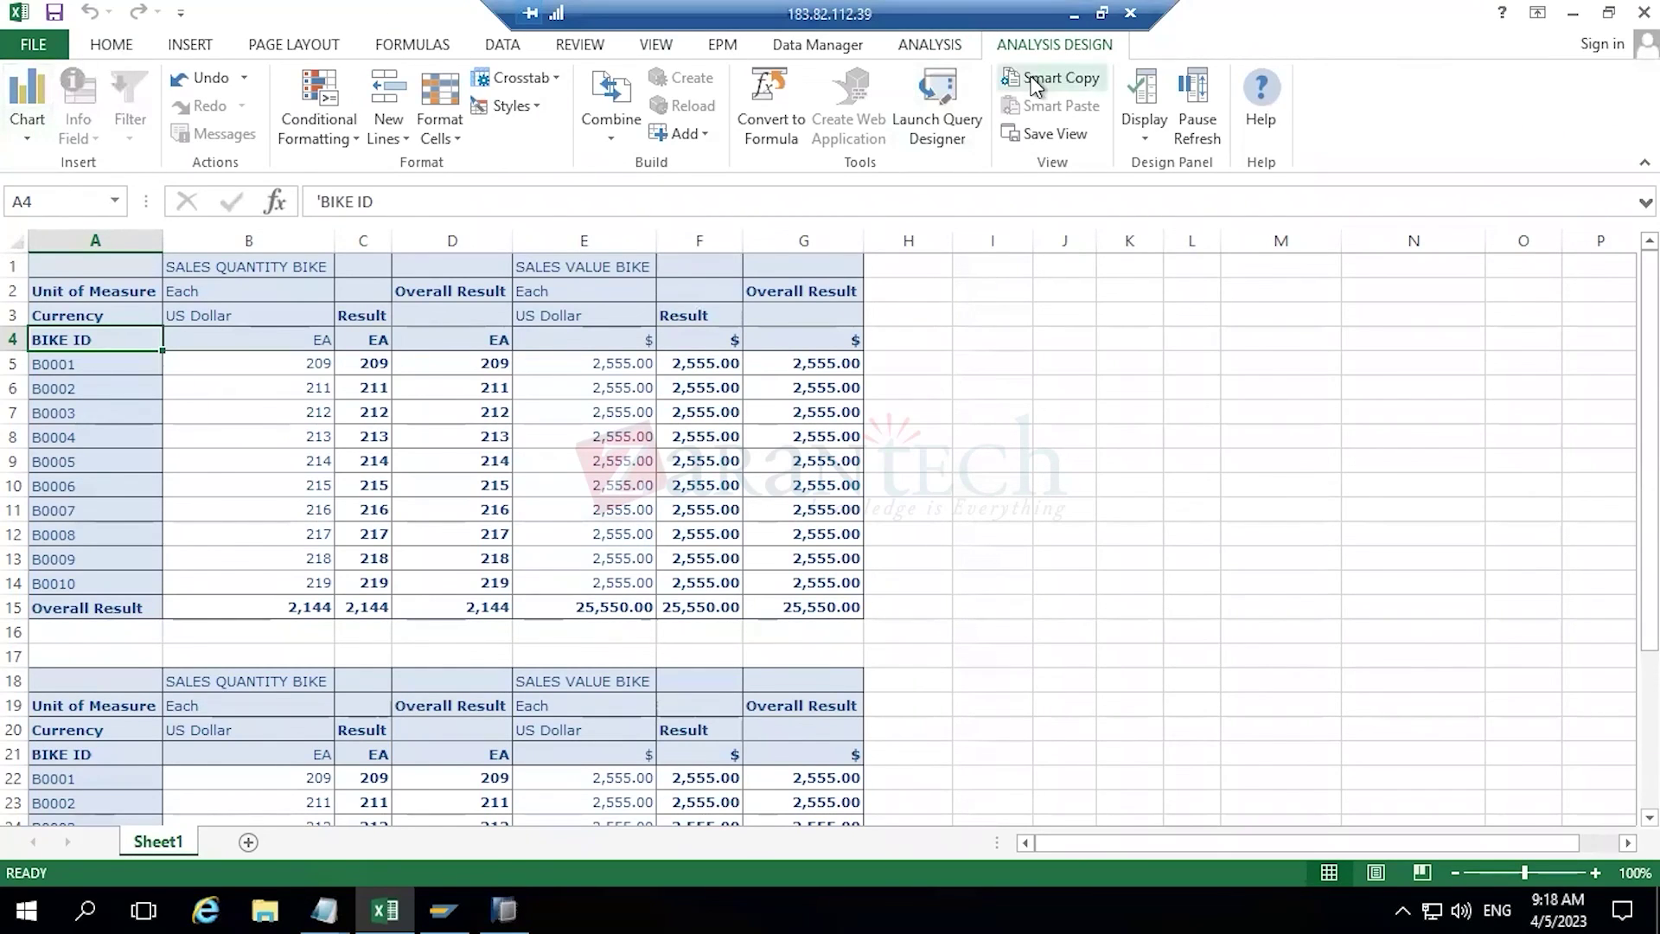
left_click(925, 49)
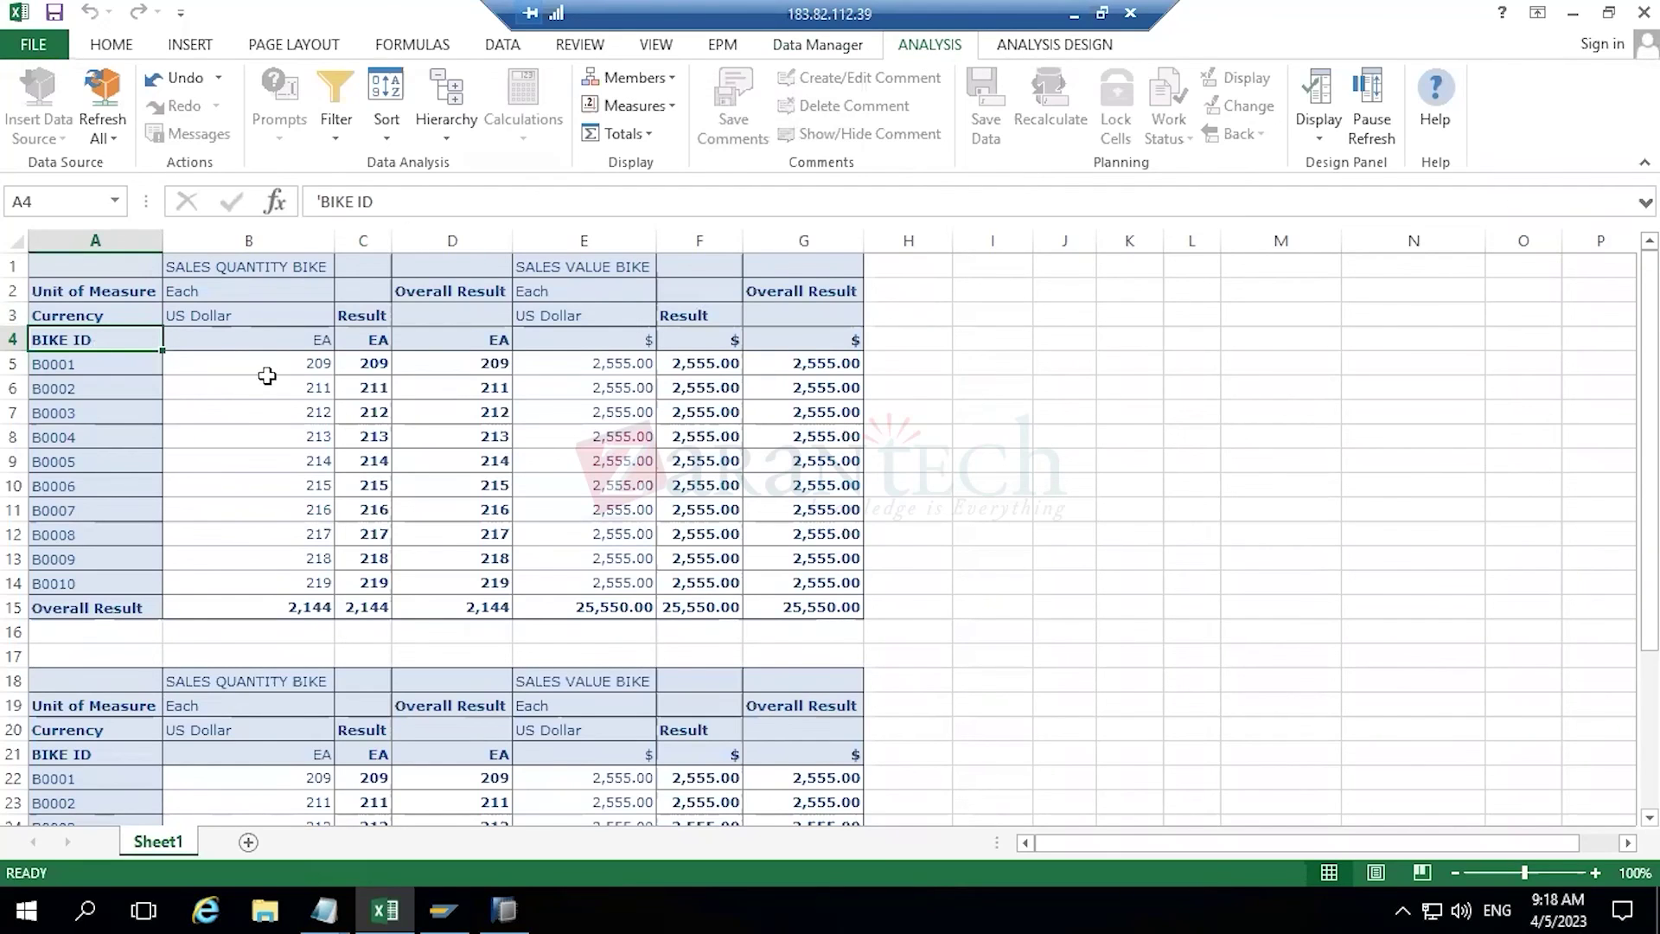
left_click(1065, 50)
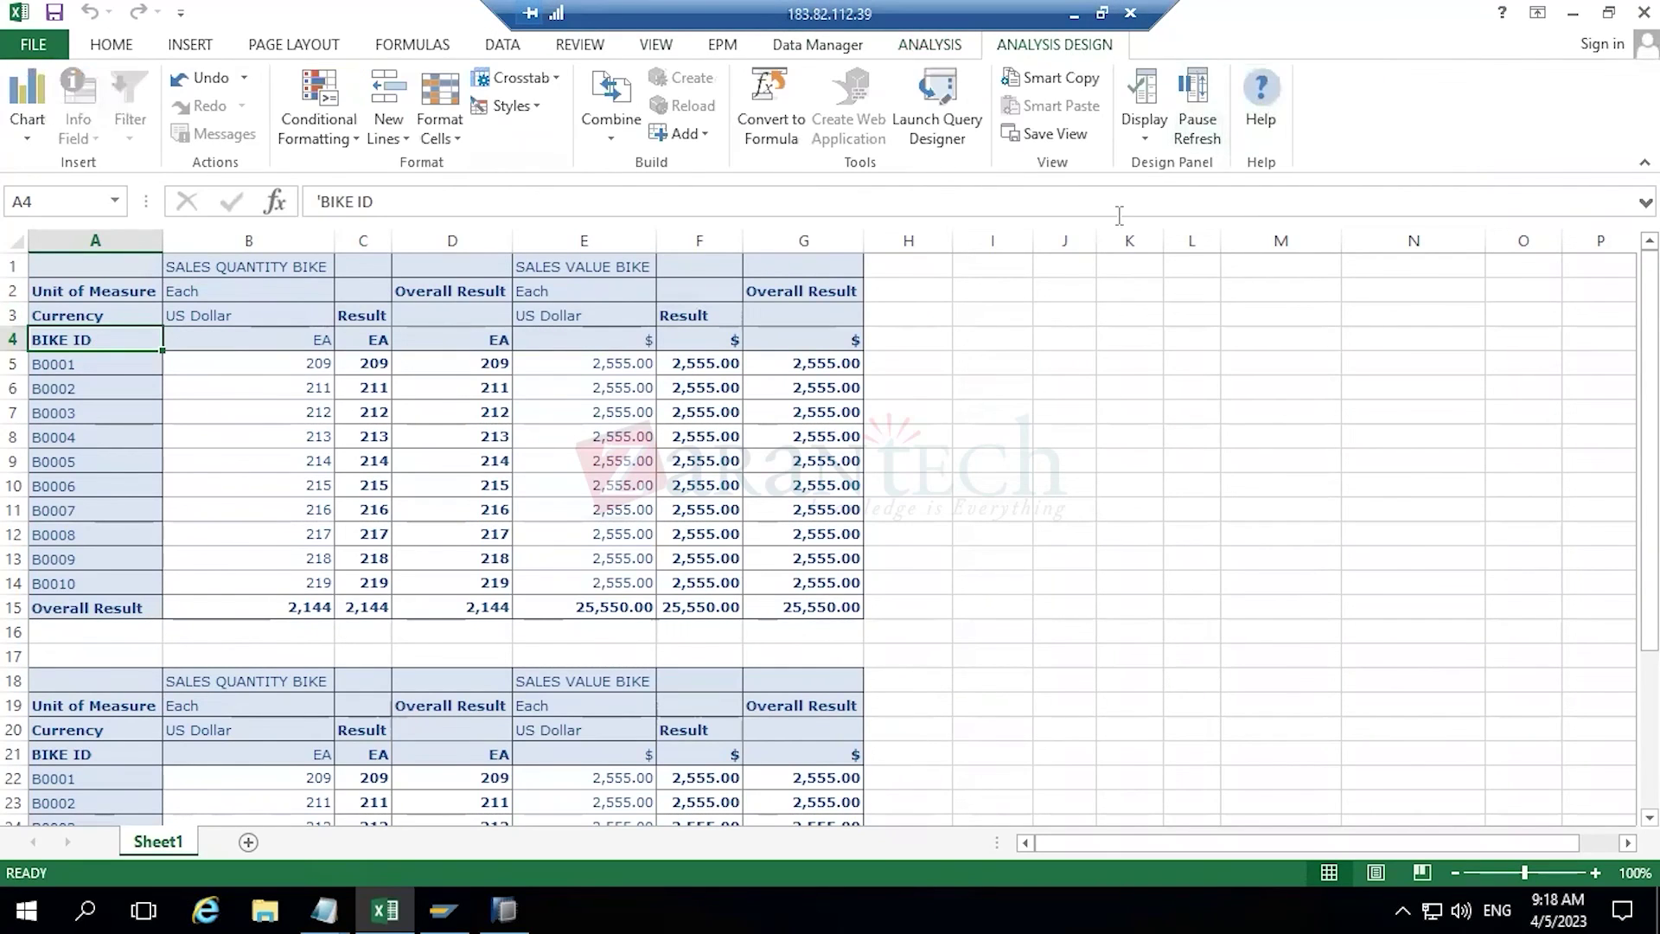
left_click(928, 45)
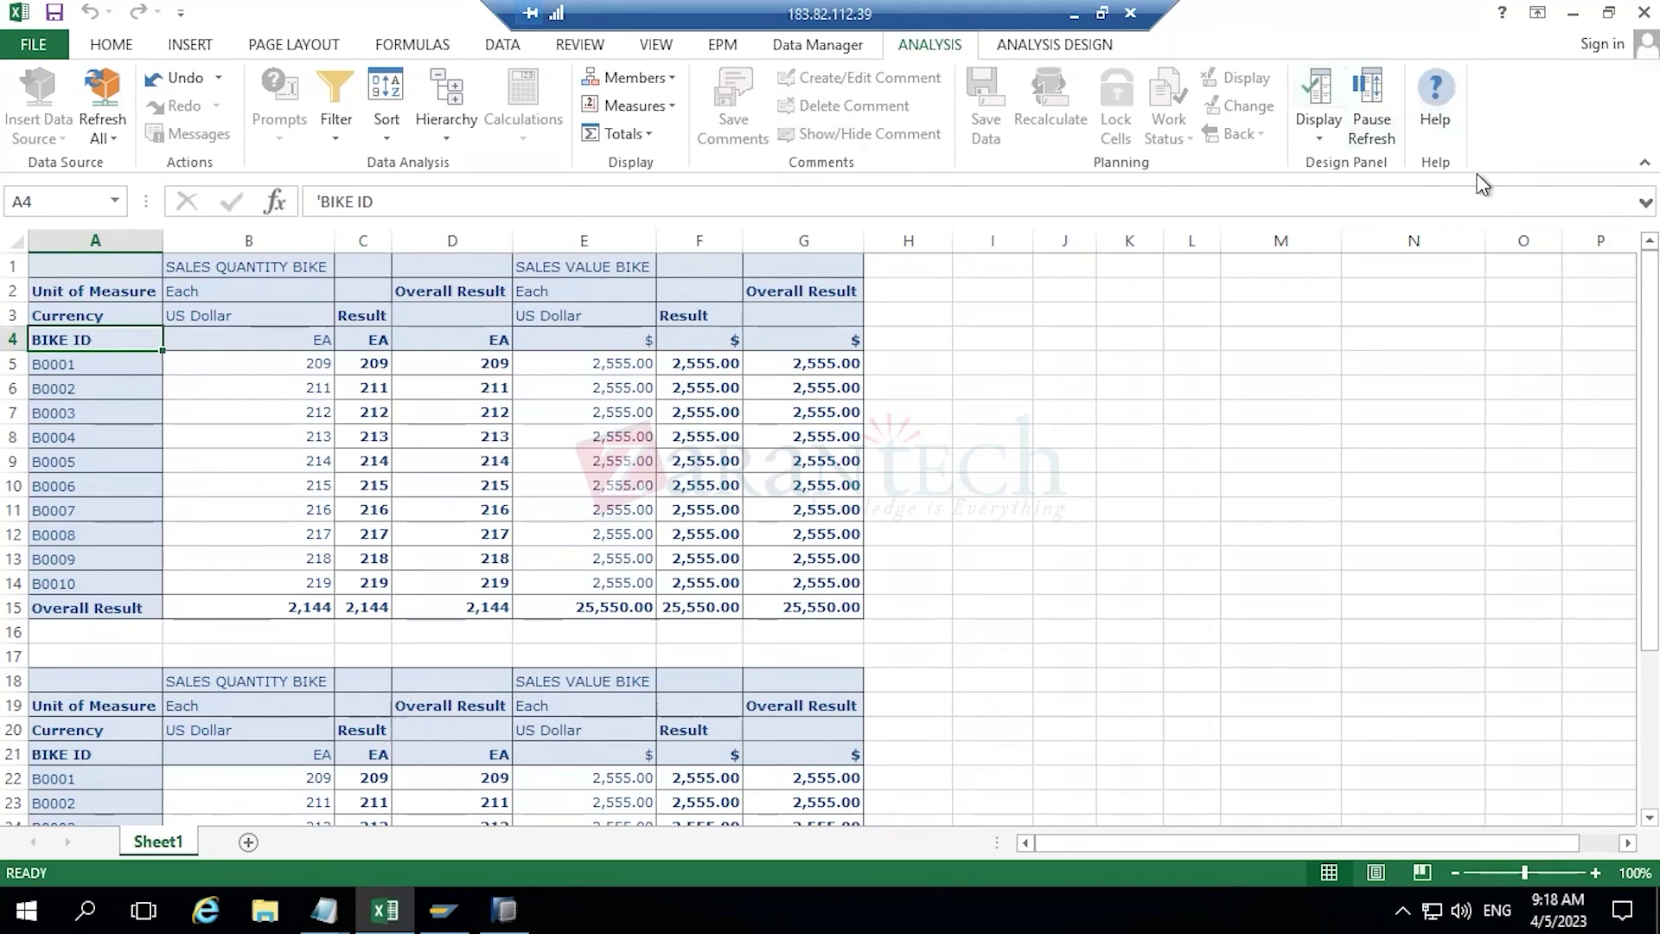
- Open the Analysis Design help on designing workbooks in the browser
left_click(1049, 51)
left_click(1260, 97)
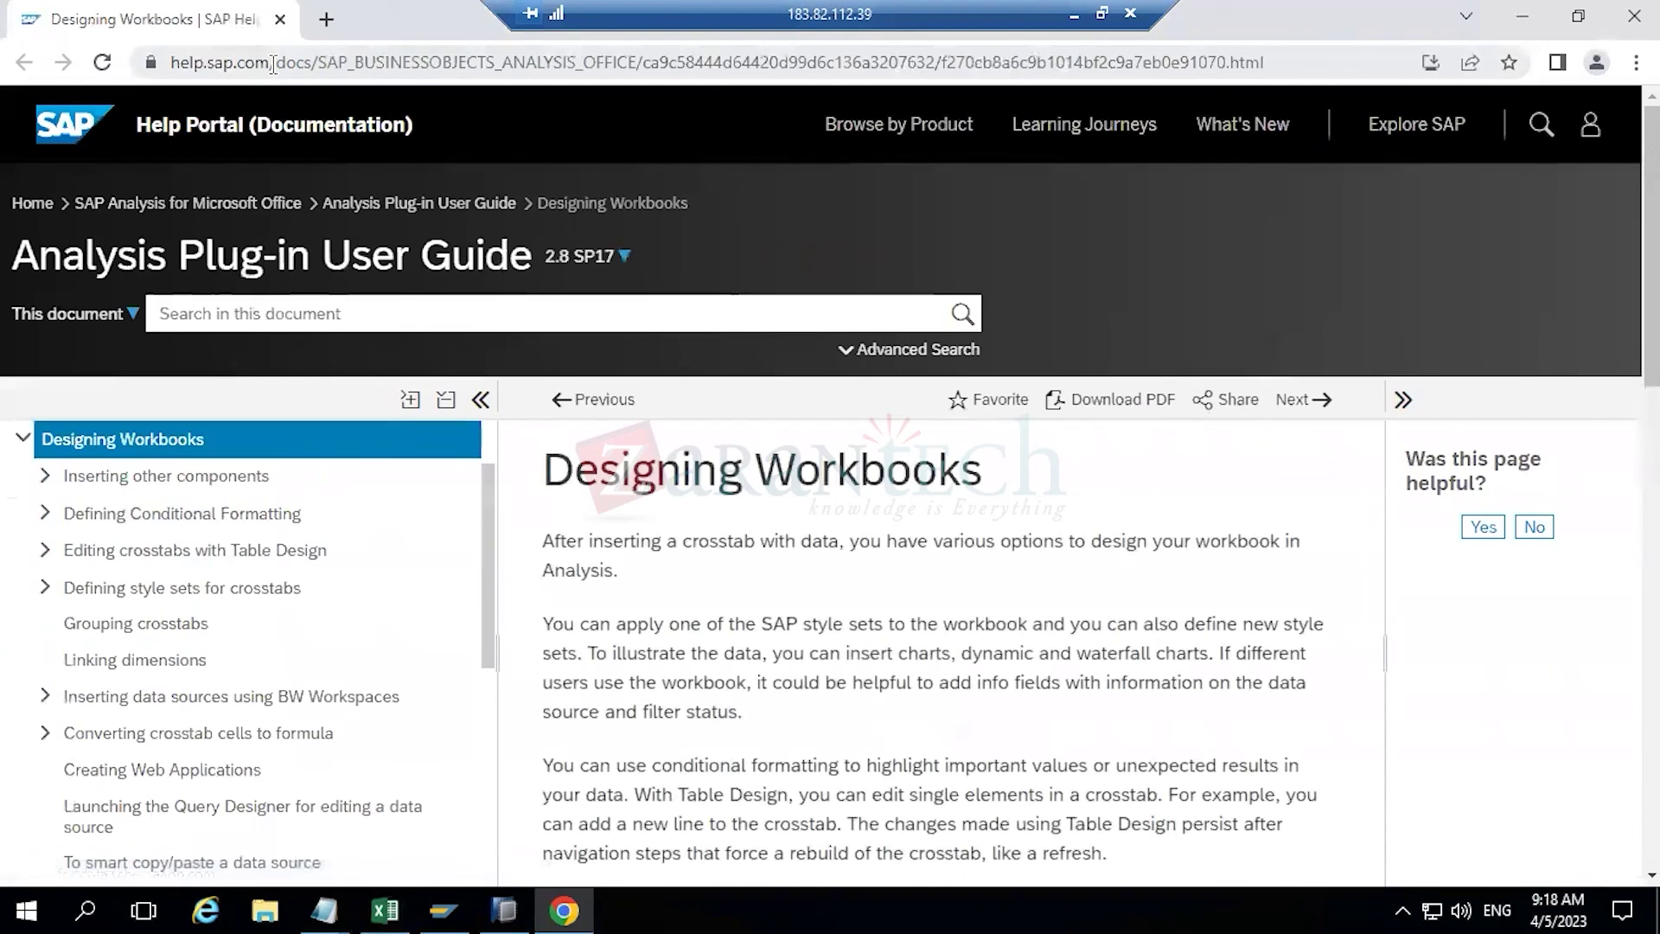
- Switch back to Excel, open the online help from the file-level Analysis options, and return to the worksheet
left_click(1522, 16)
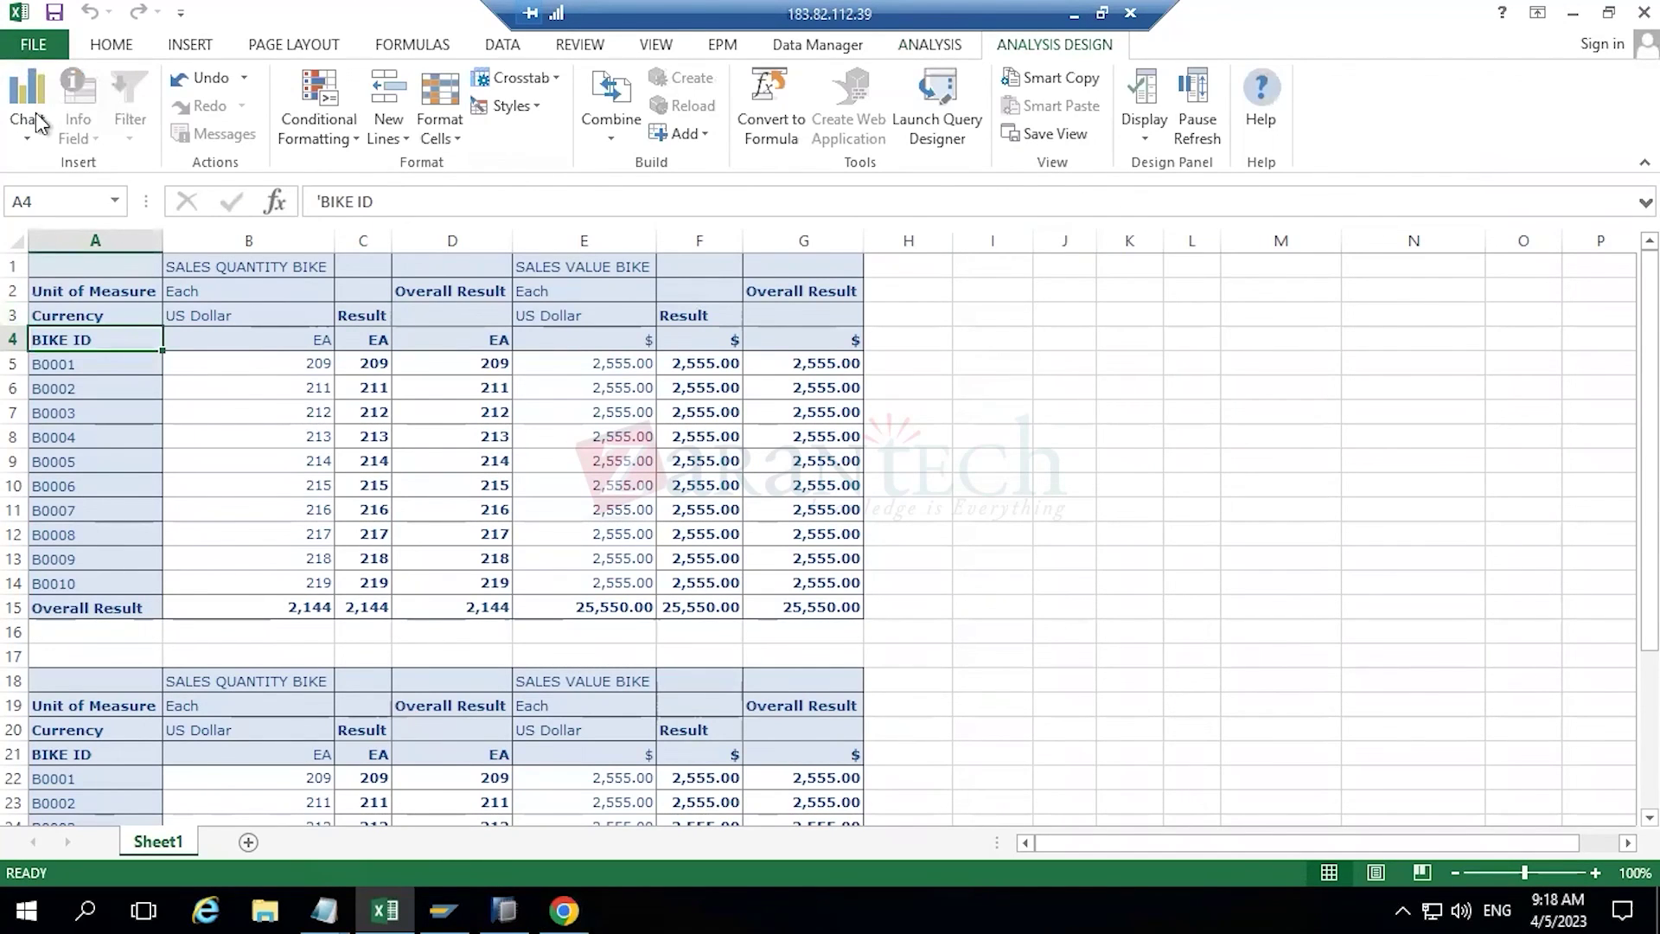
left_click(33, 44)
left_click(1043, 573)
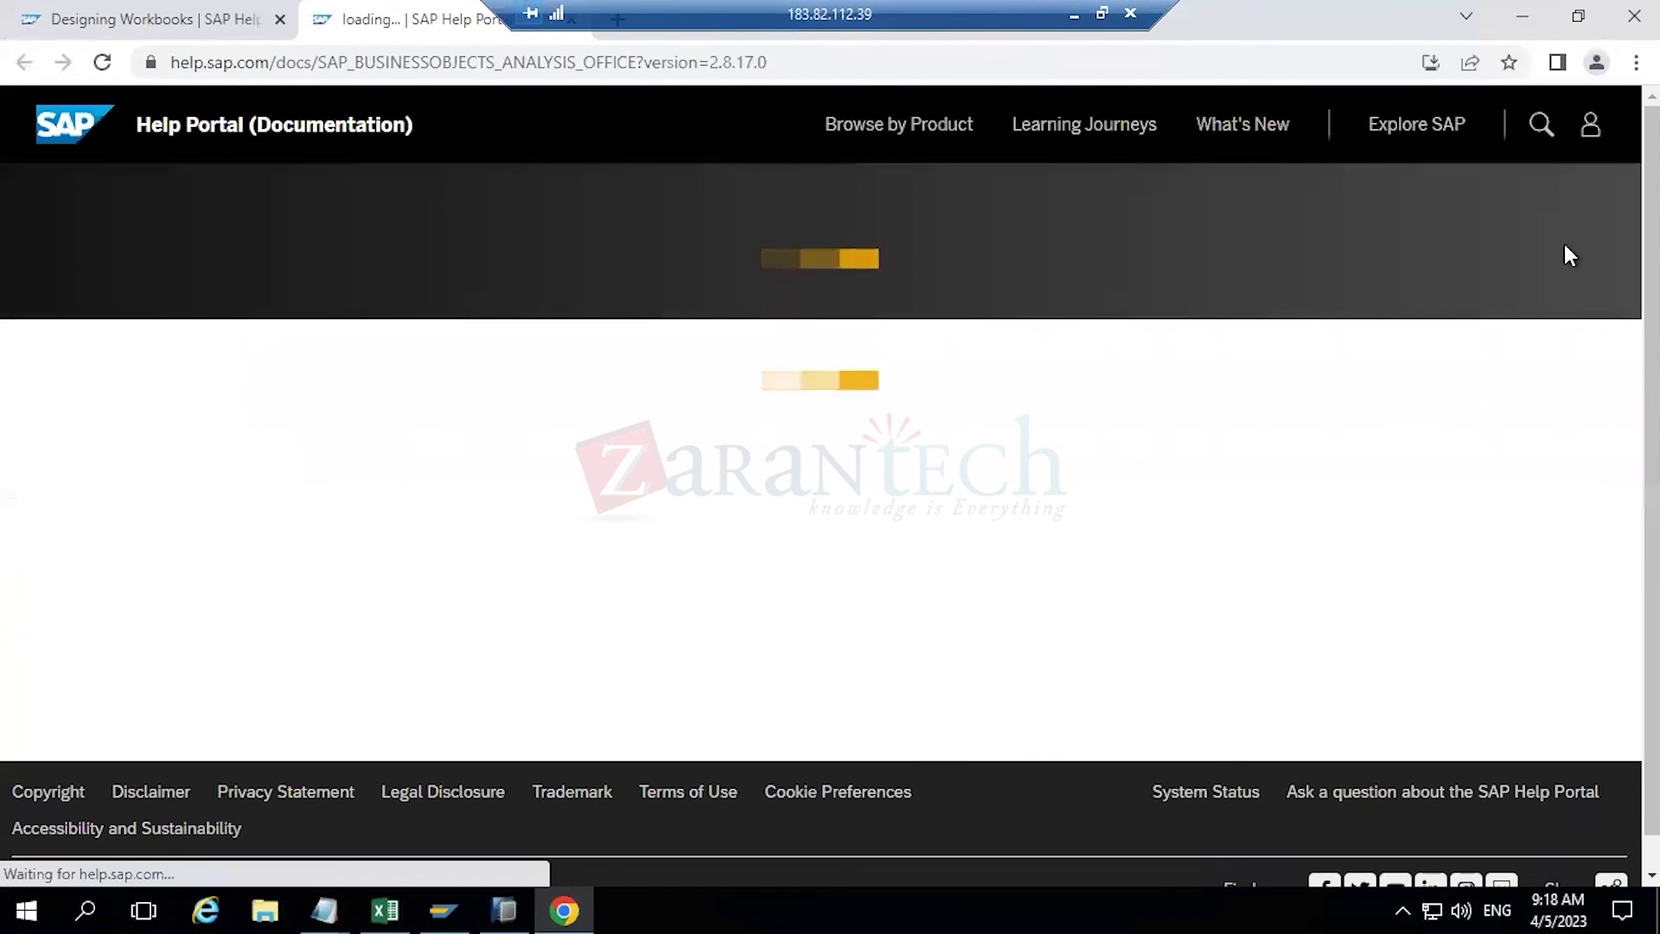
left_click(1541, 14)
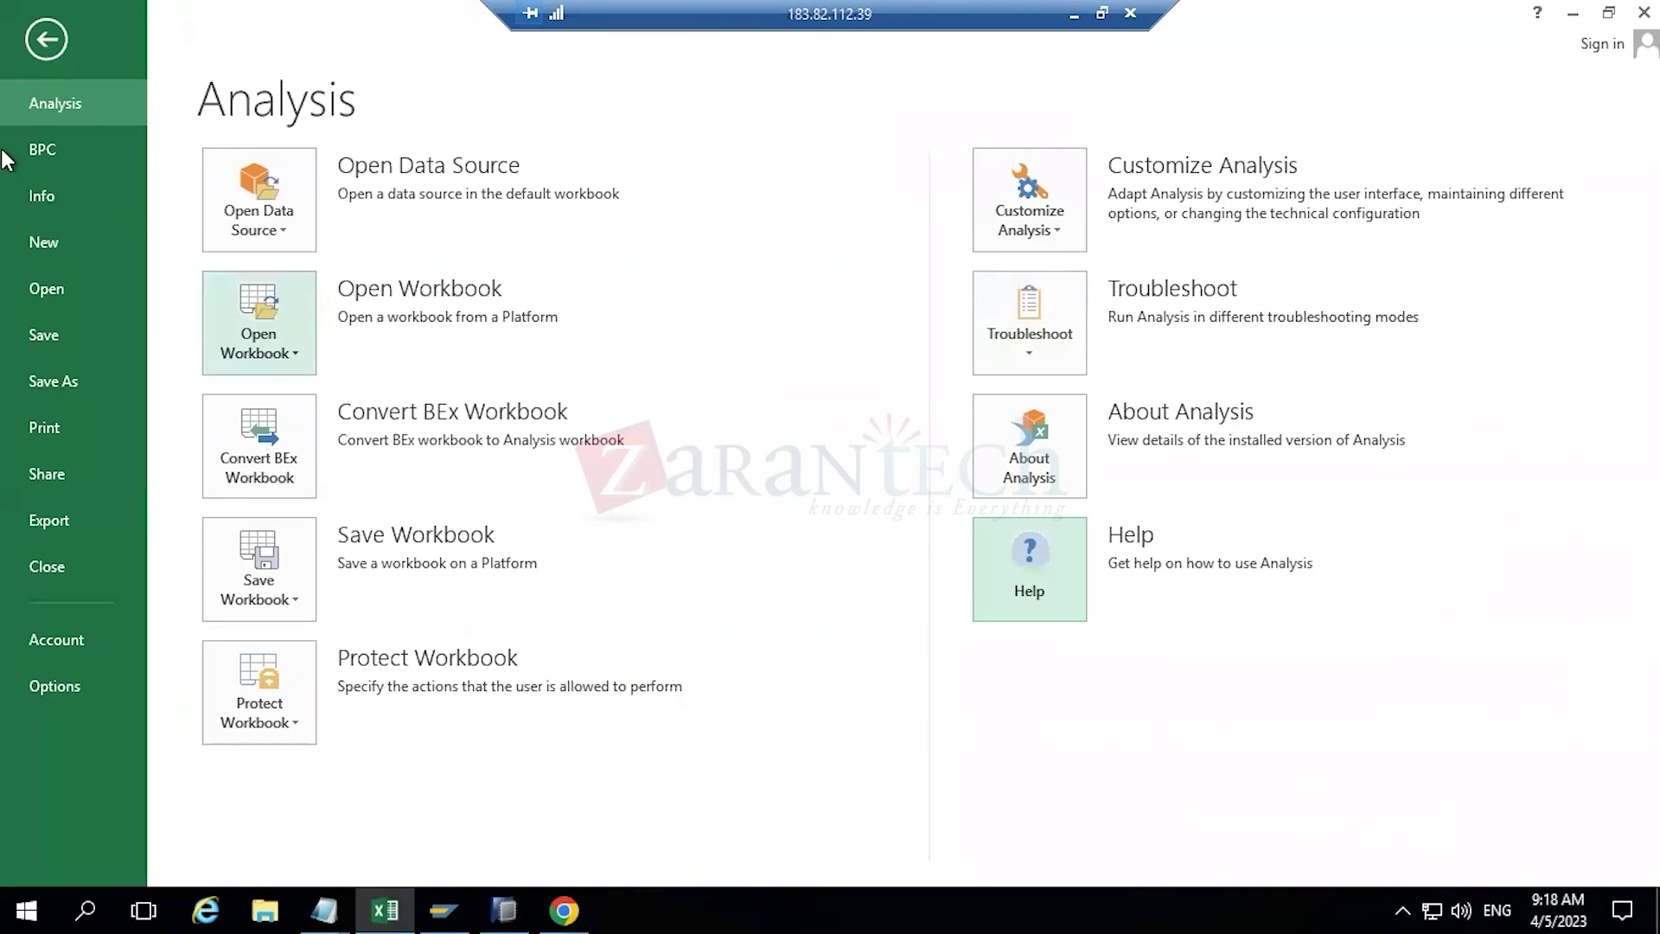
left_click(45, 39)
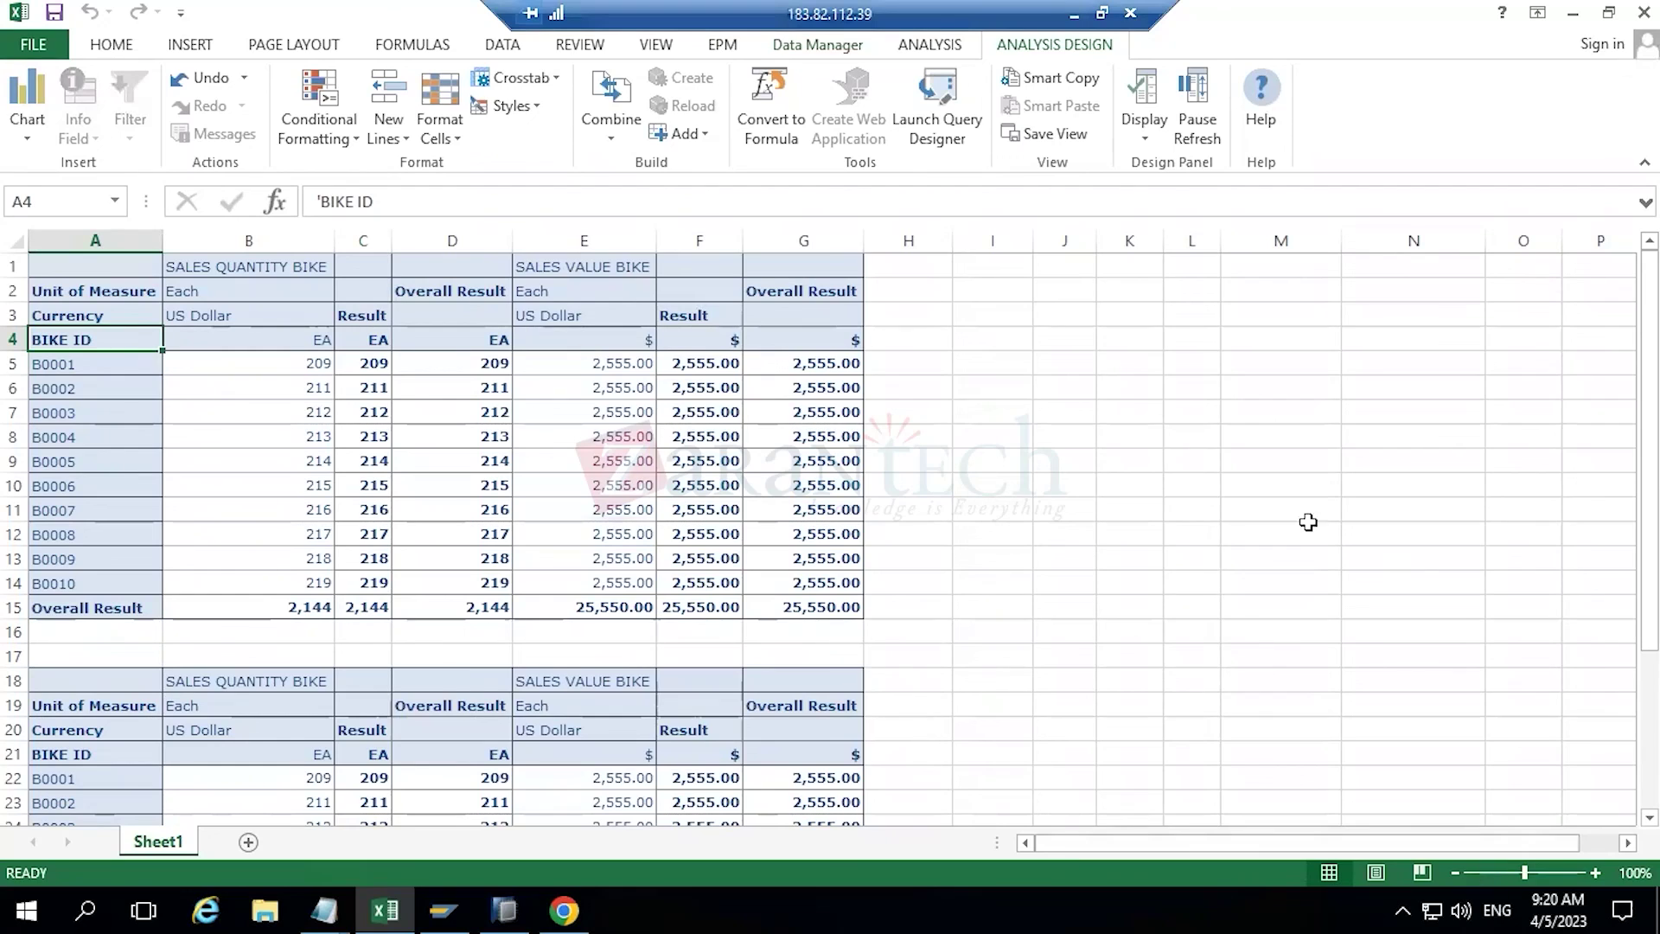
- Insert five blank rows above the first crosstab on Sheet1 and select cell A1
right_click(15, 264)
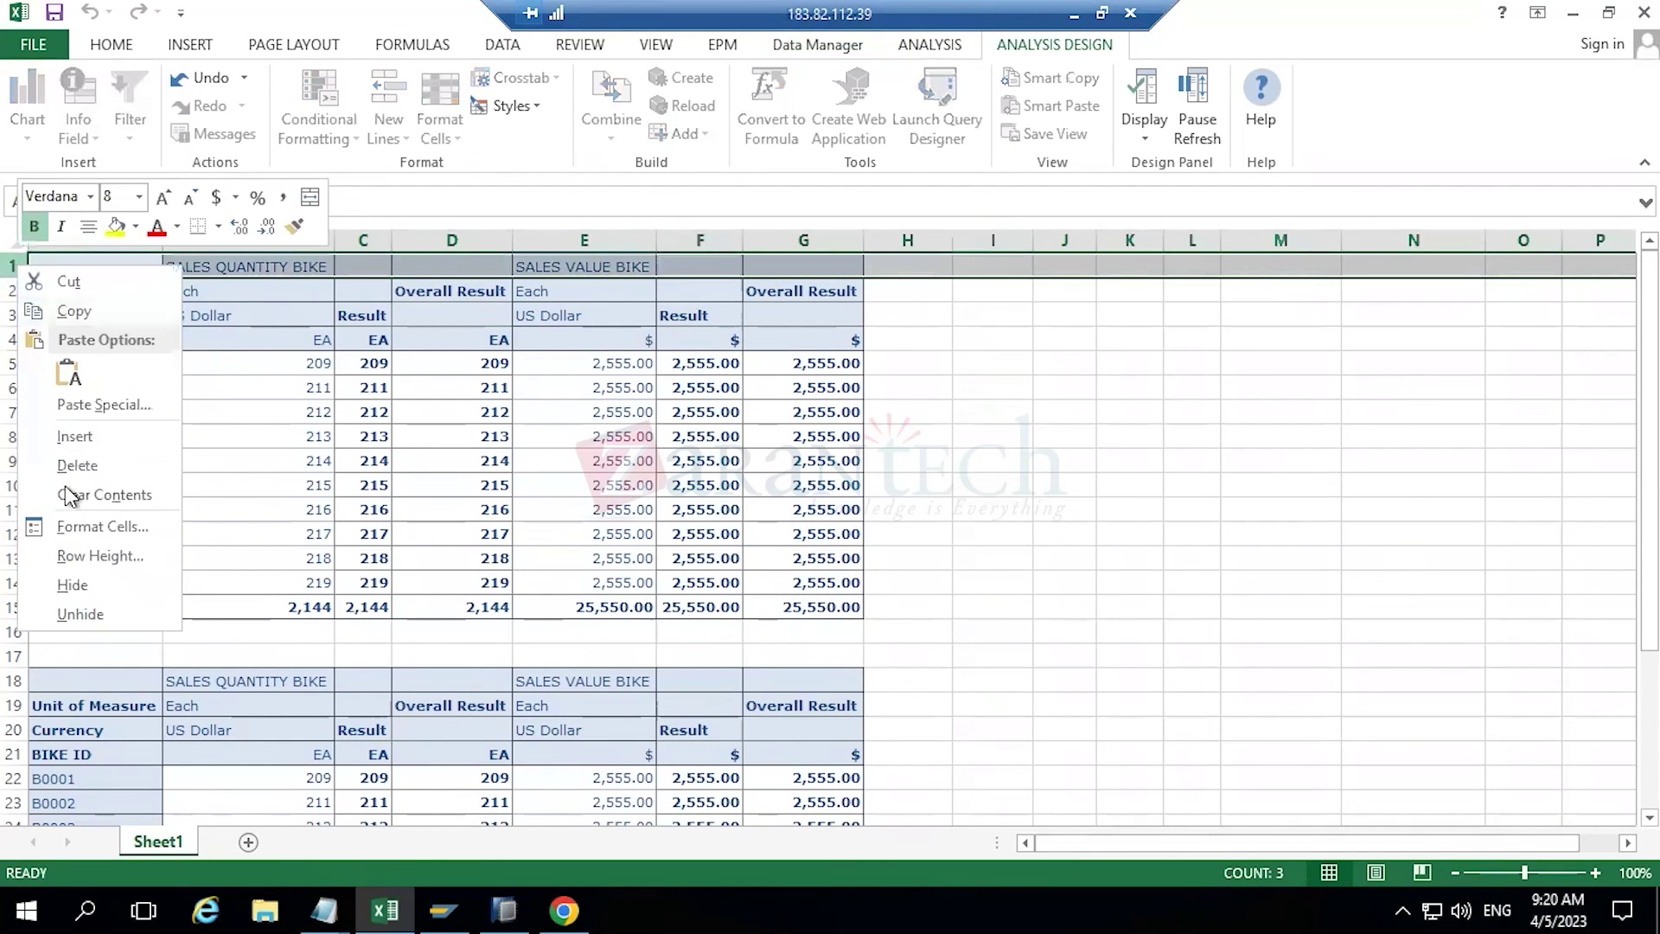
left_click(99, 434)
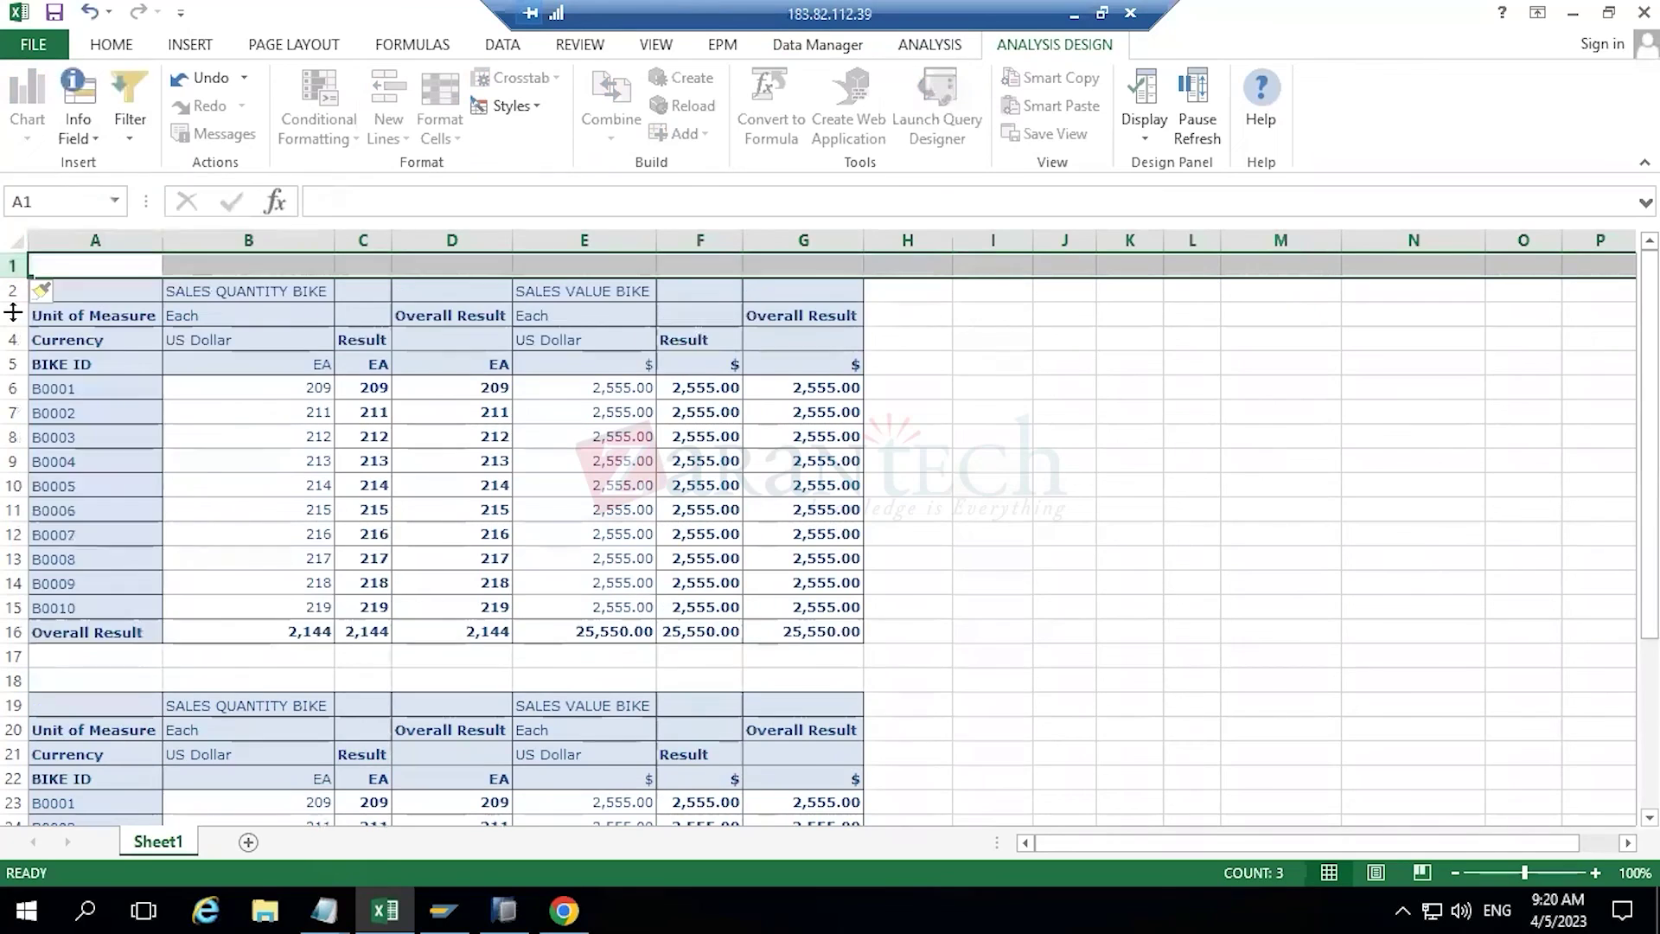
right_click(13, 266)
left_click(72, 440)
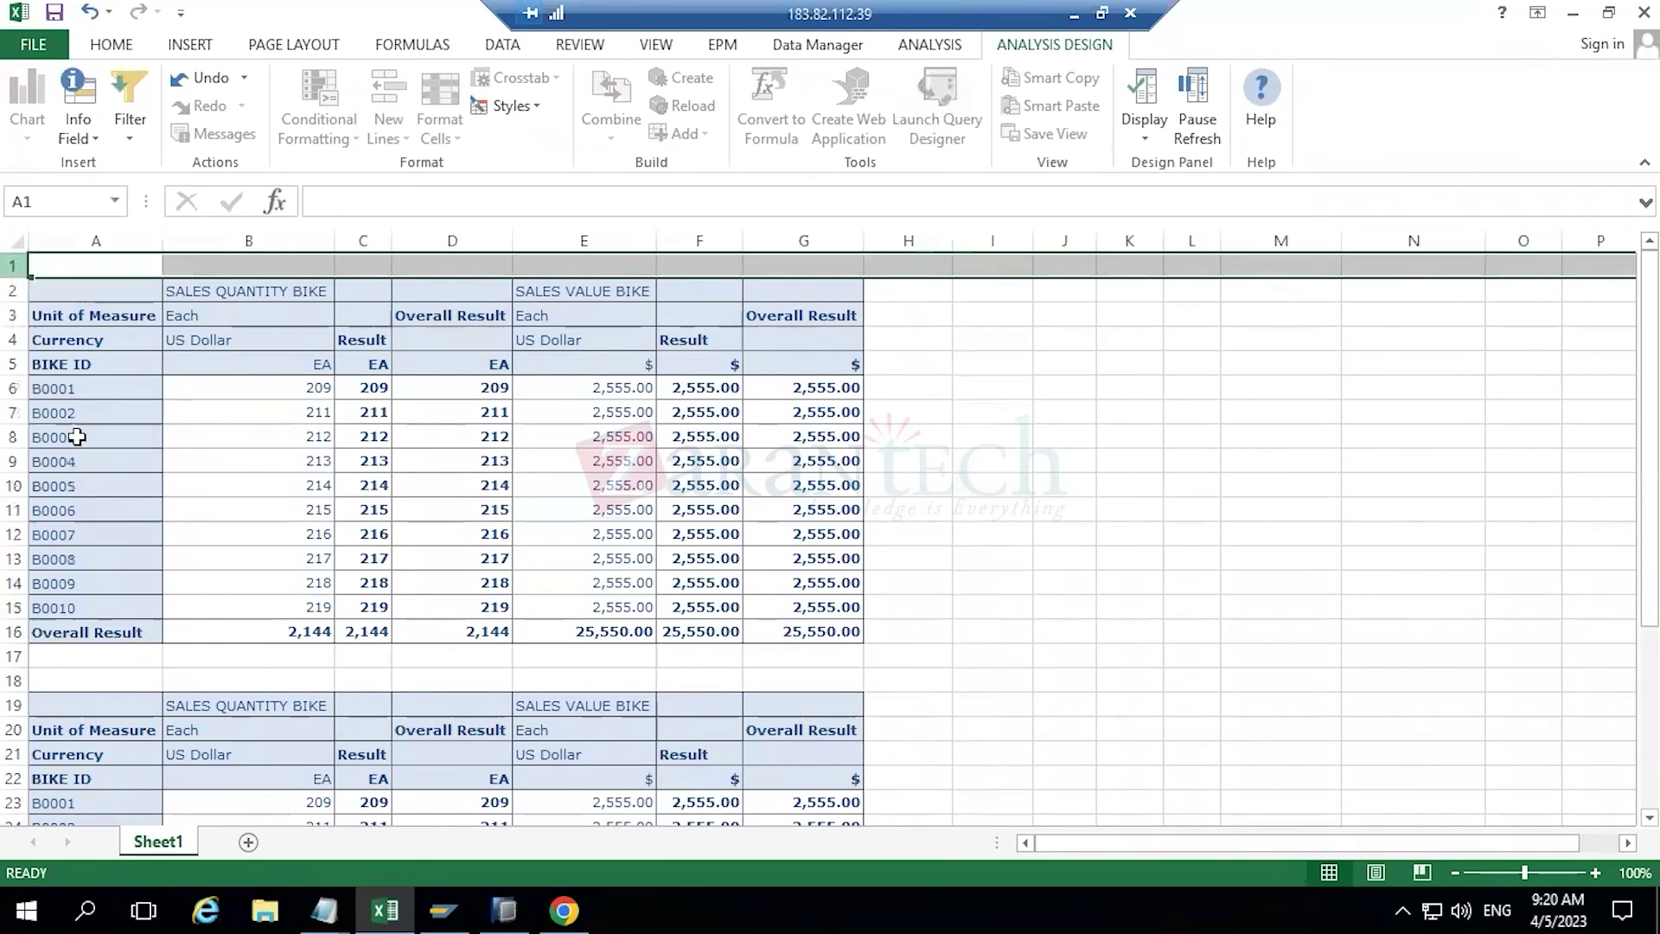
right_click(16, 264)
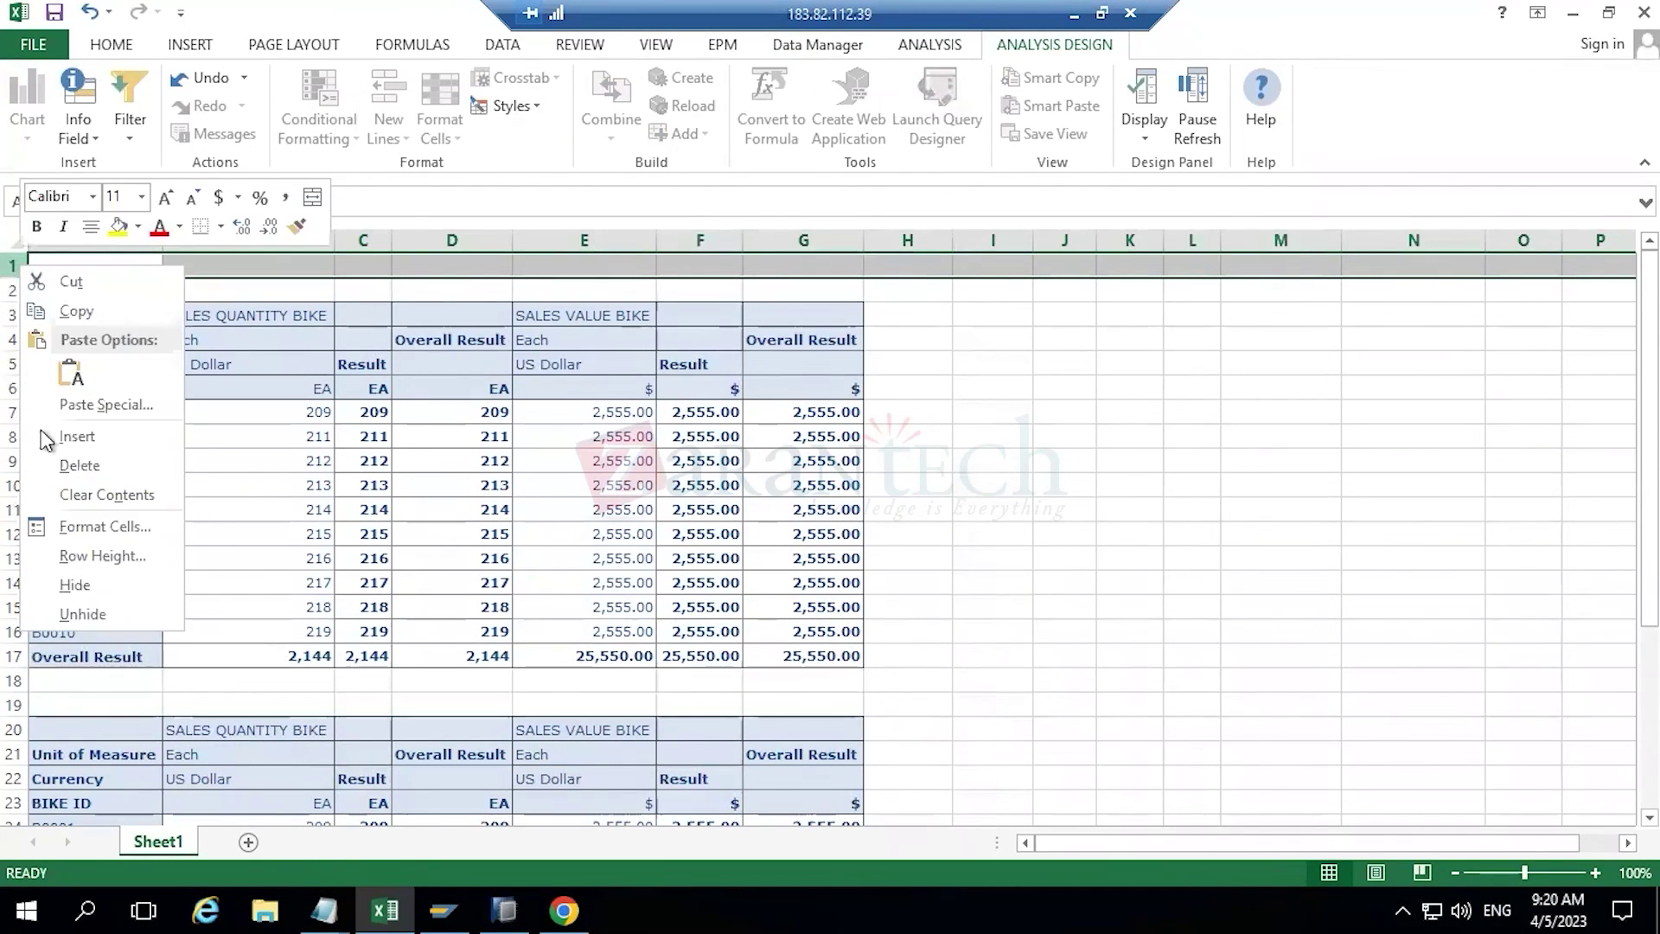
left_click(72, 435)
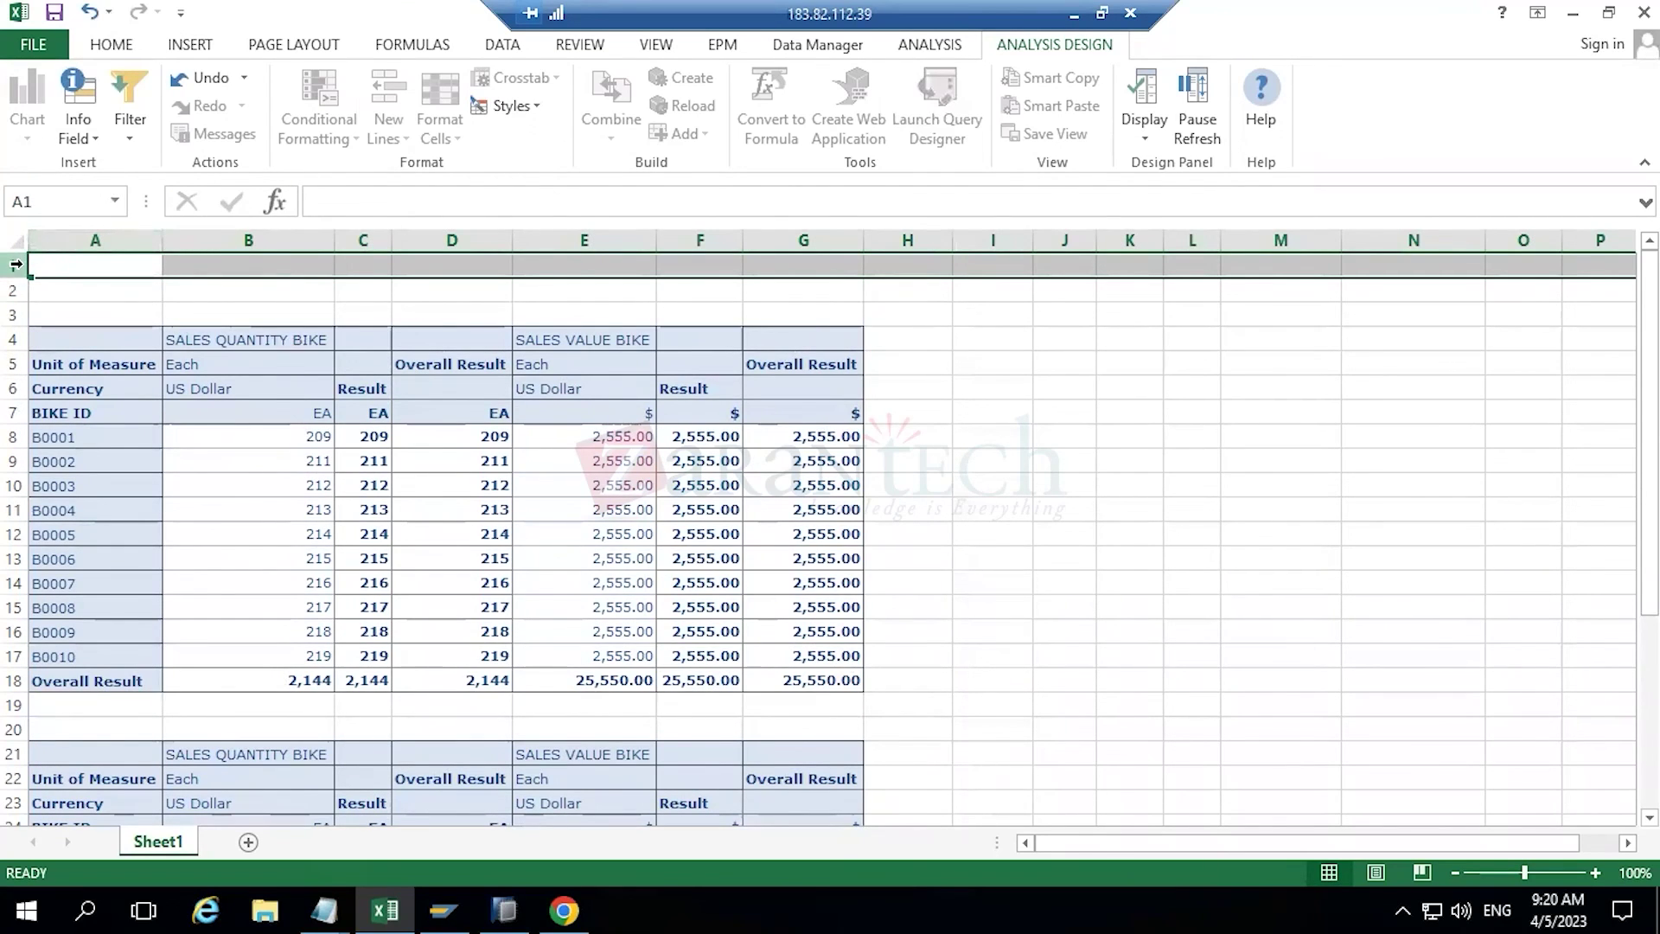
left_click_drag(10, 266, 12, 290)
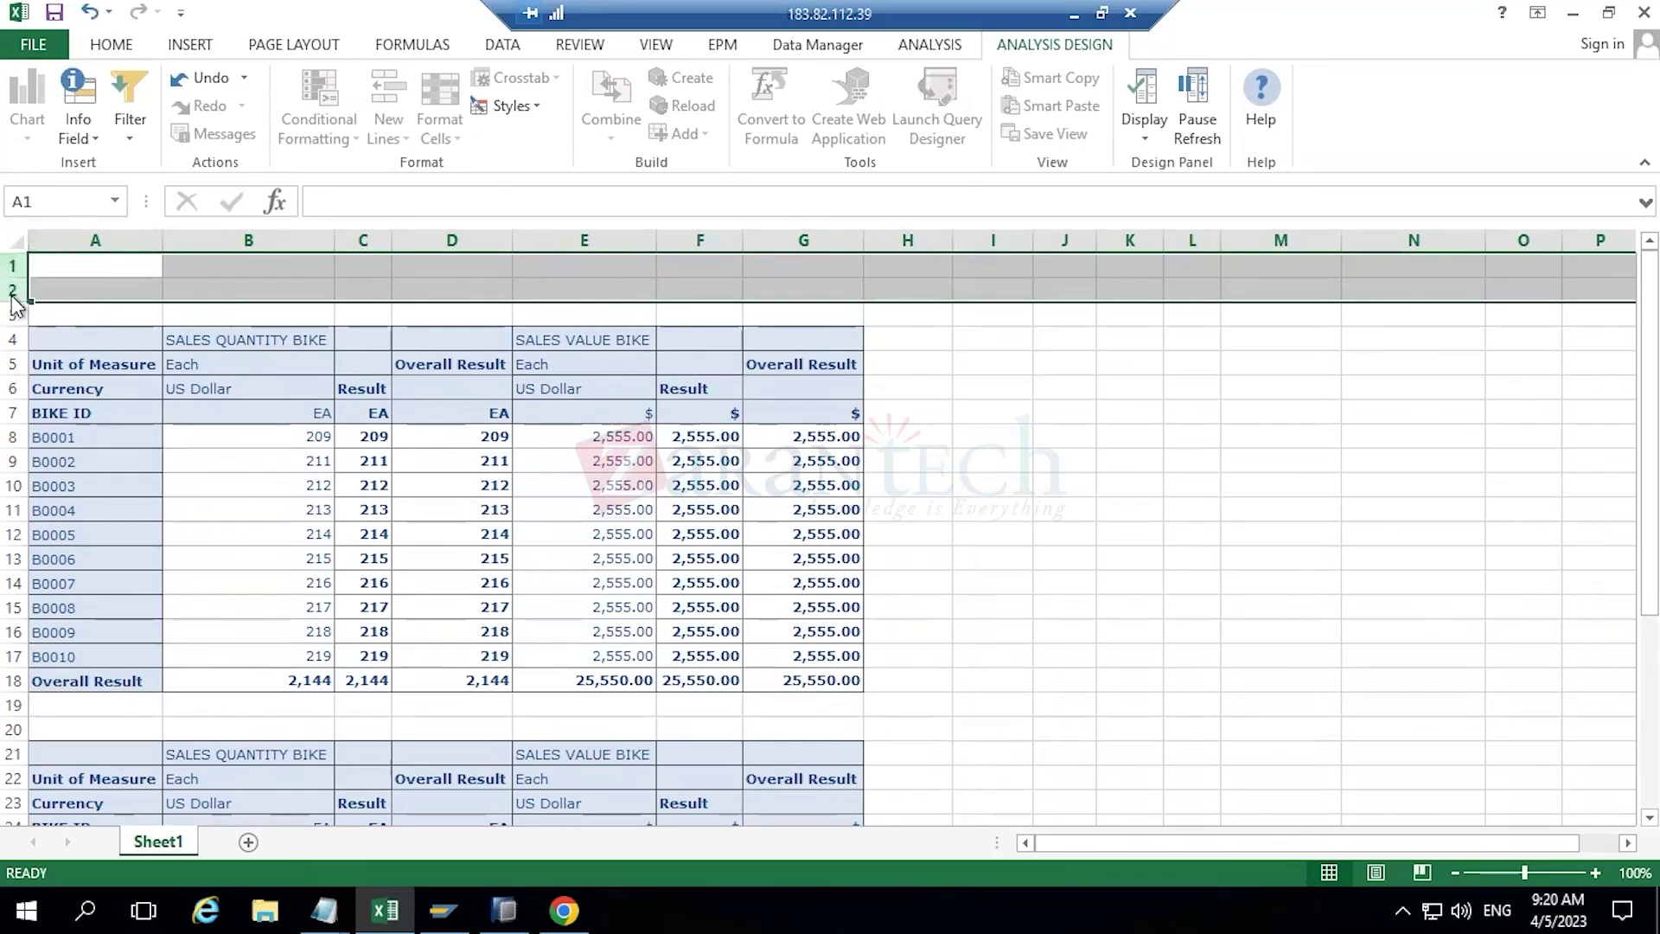
right_click(13, 293)
left_click(71, 471)
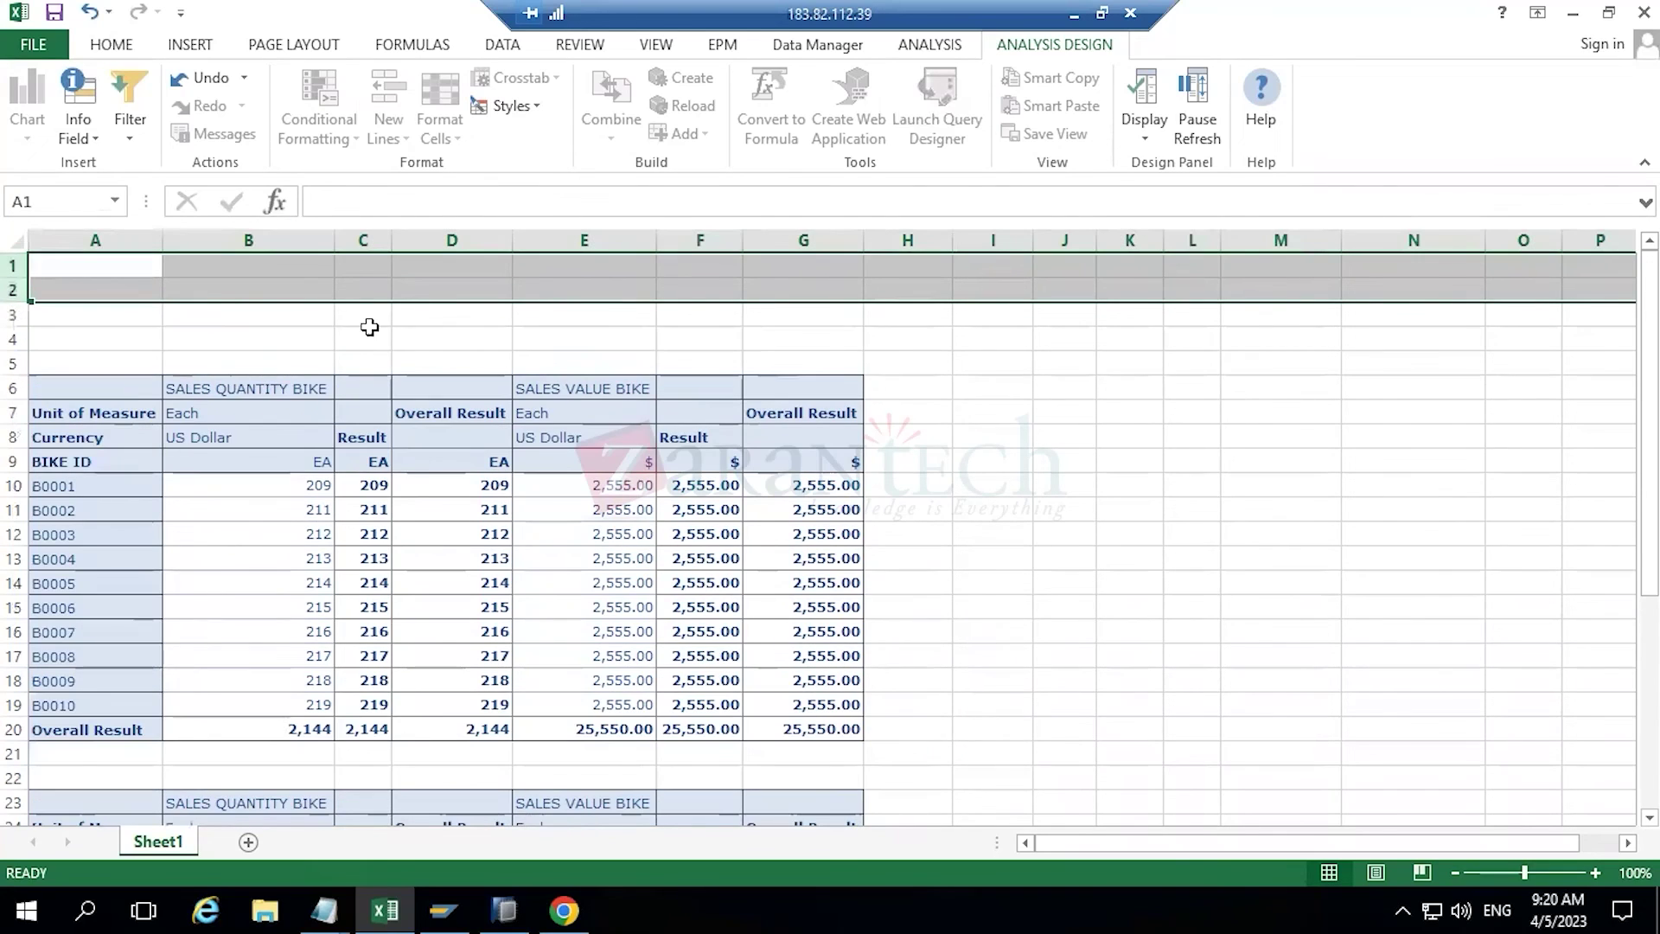
left_click(106, 266)
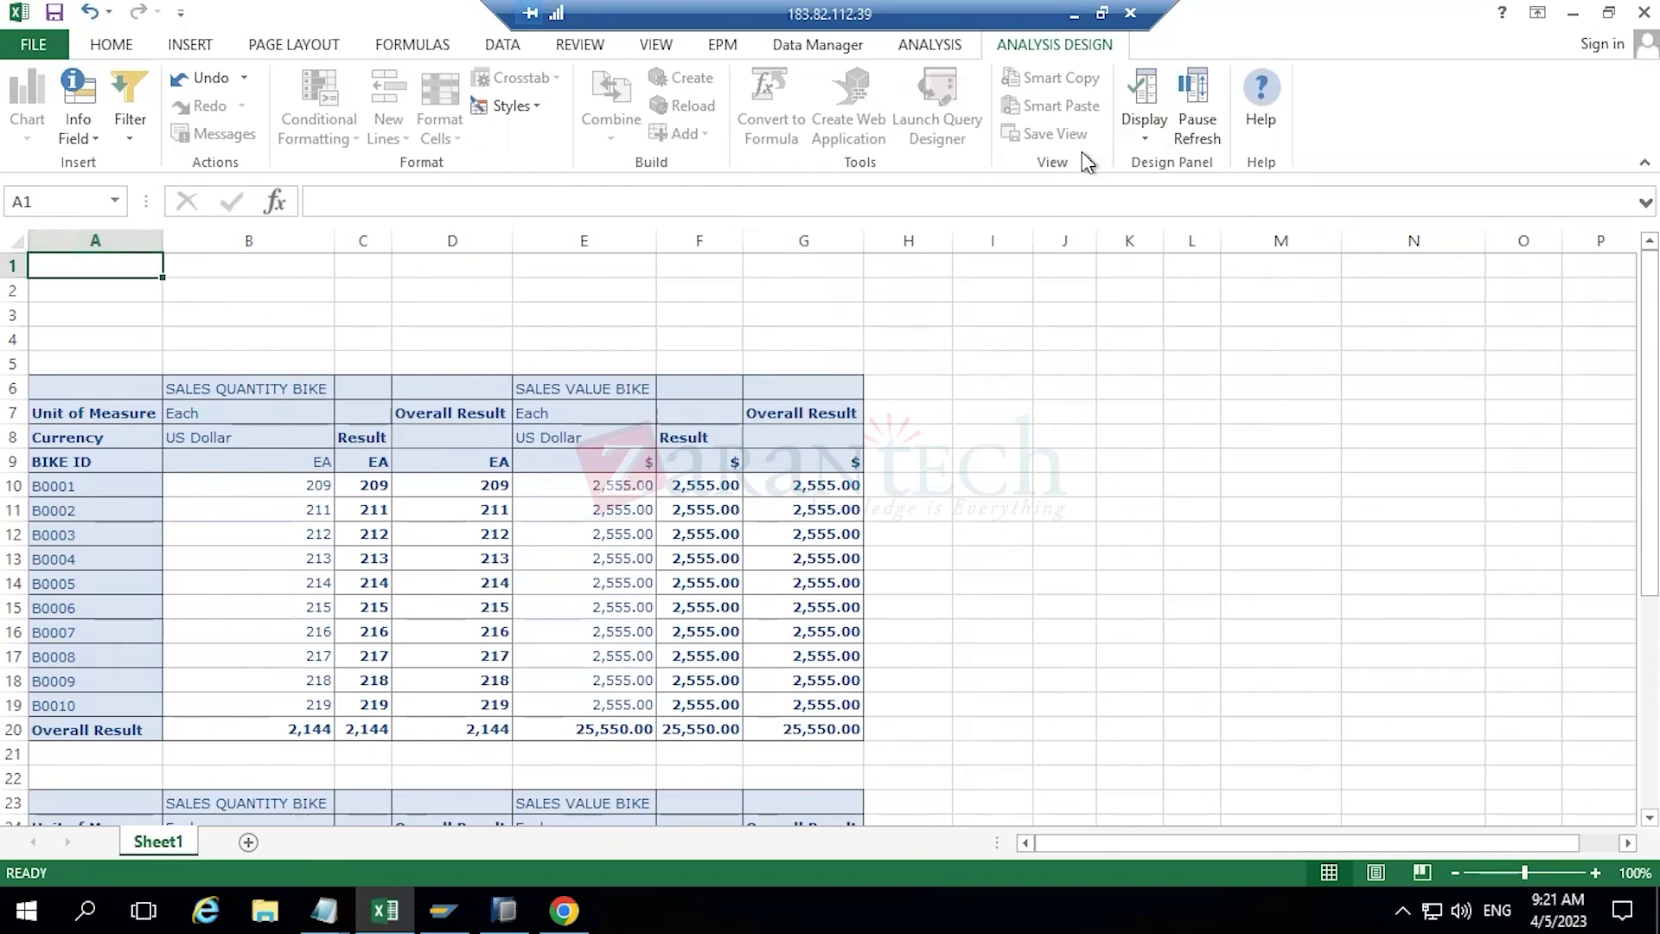
left_click(110, 48)
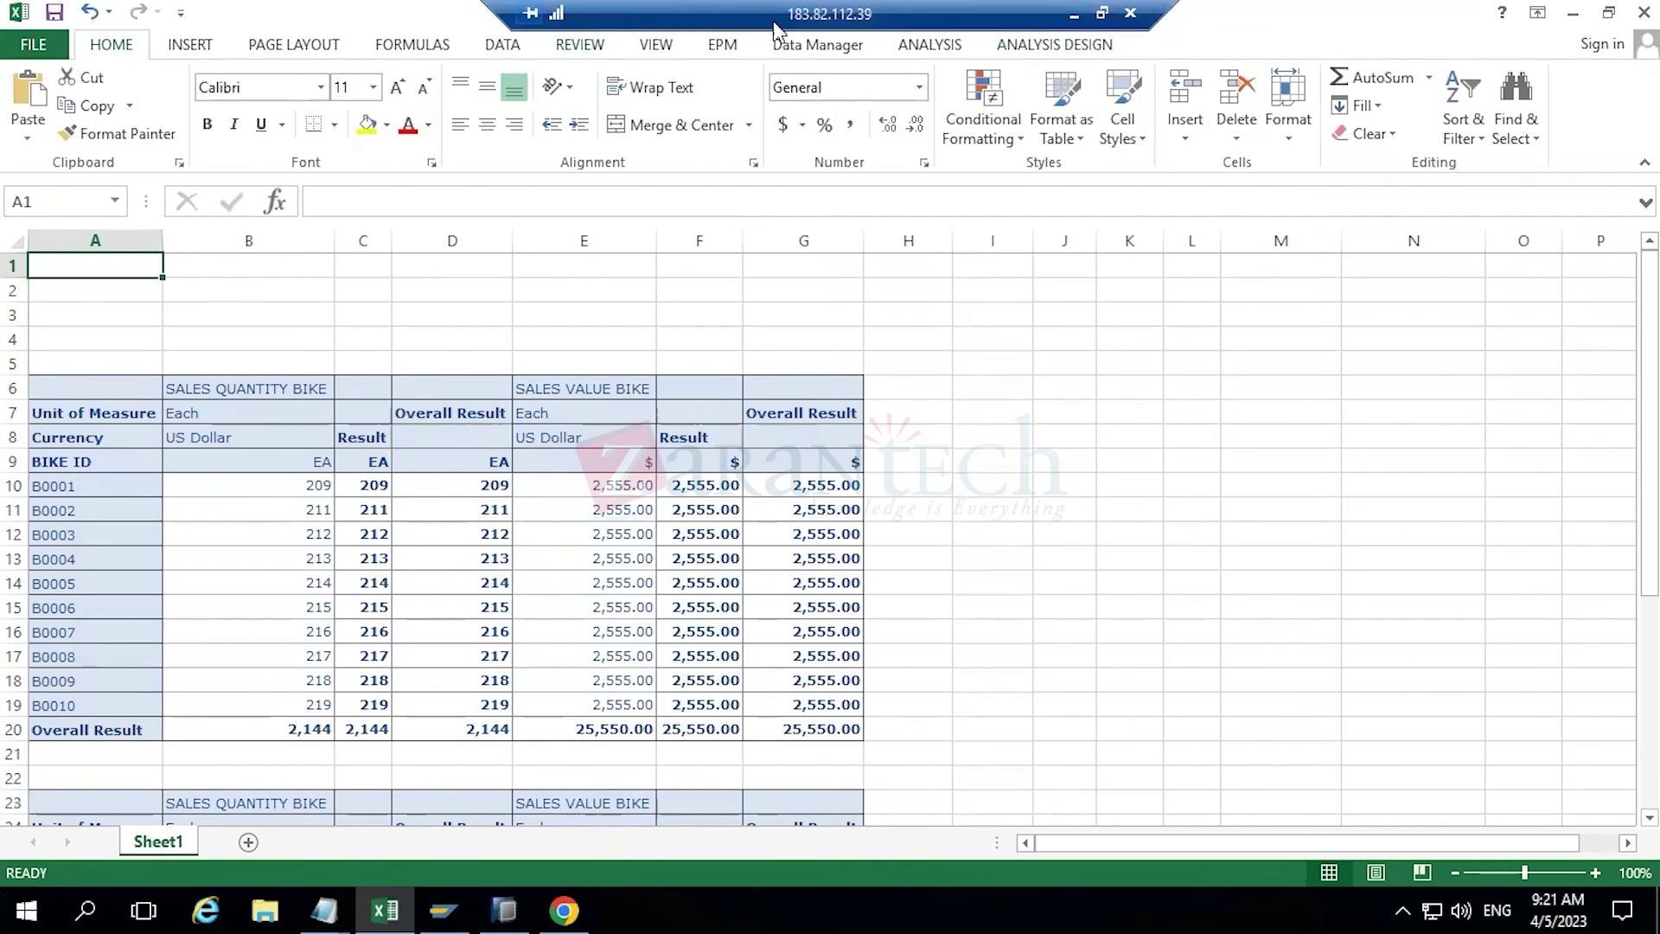